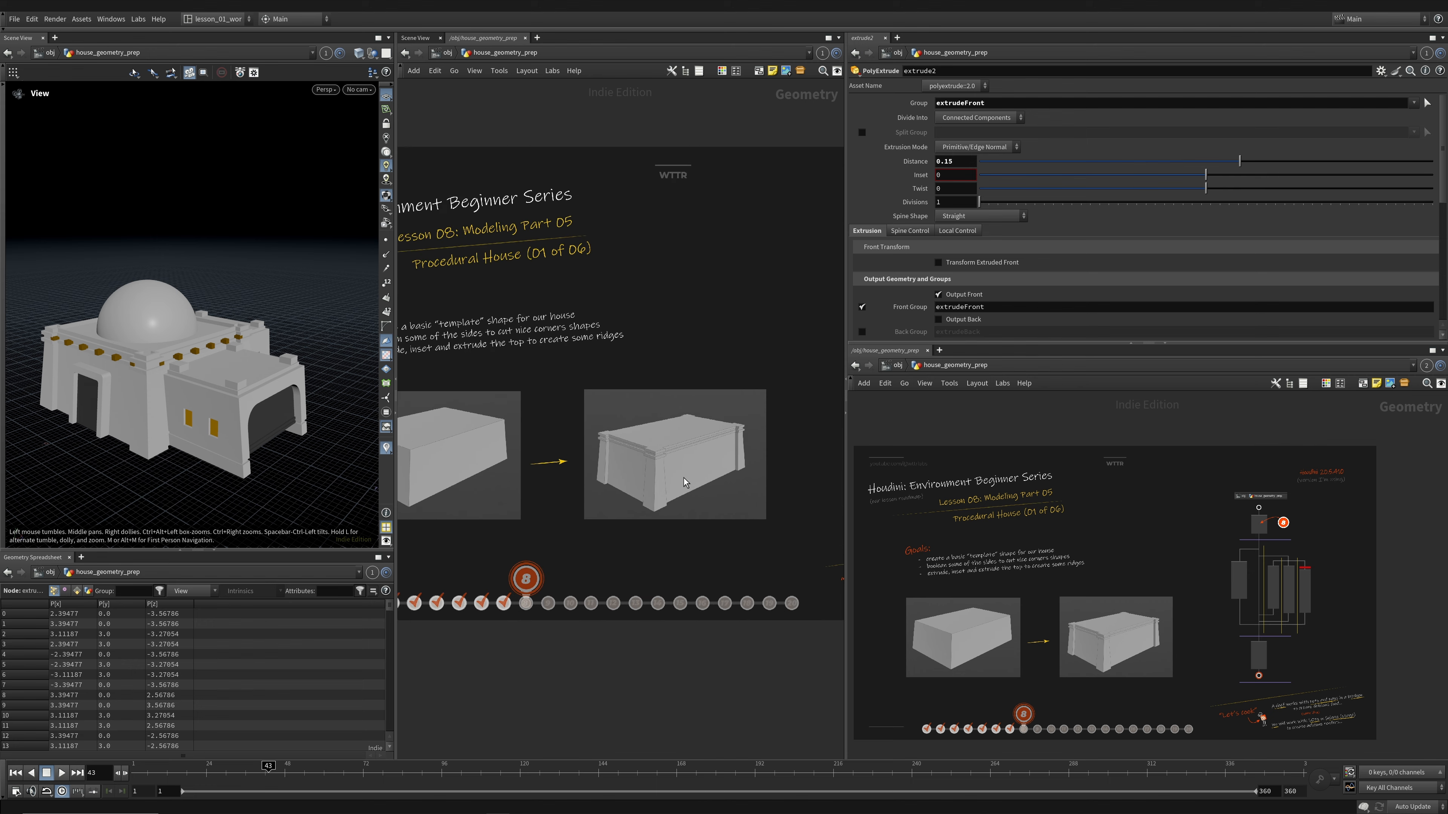
- Survey the lesson sections of the house_geometry_prep node network and inspect the finished house from several sides
{"action": "middle_click_drag", "start_coordinate": [682, 481], "coordinate": [464, 495]}
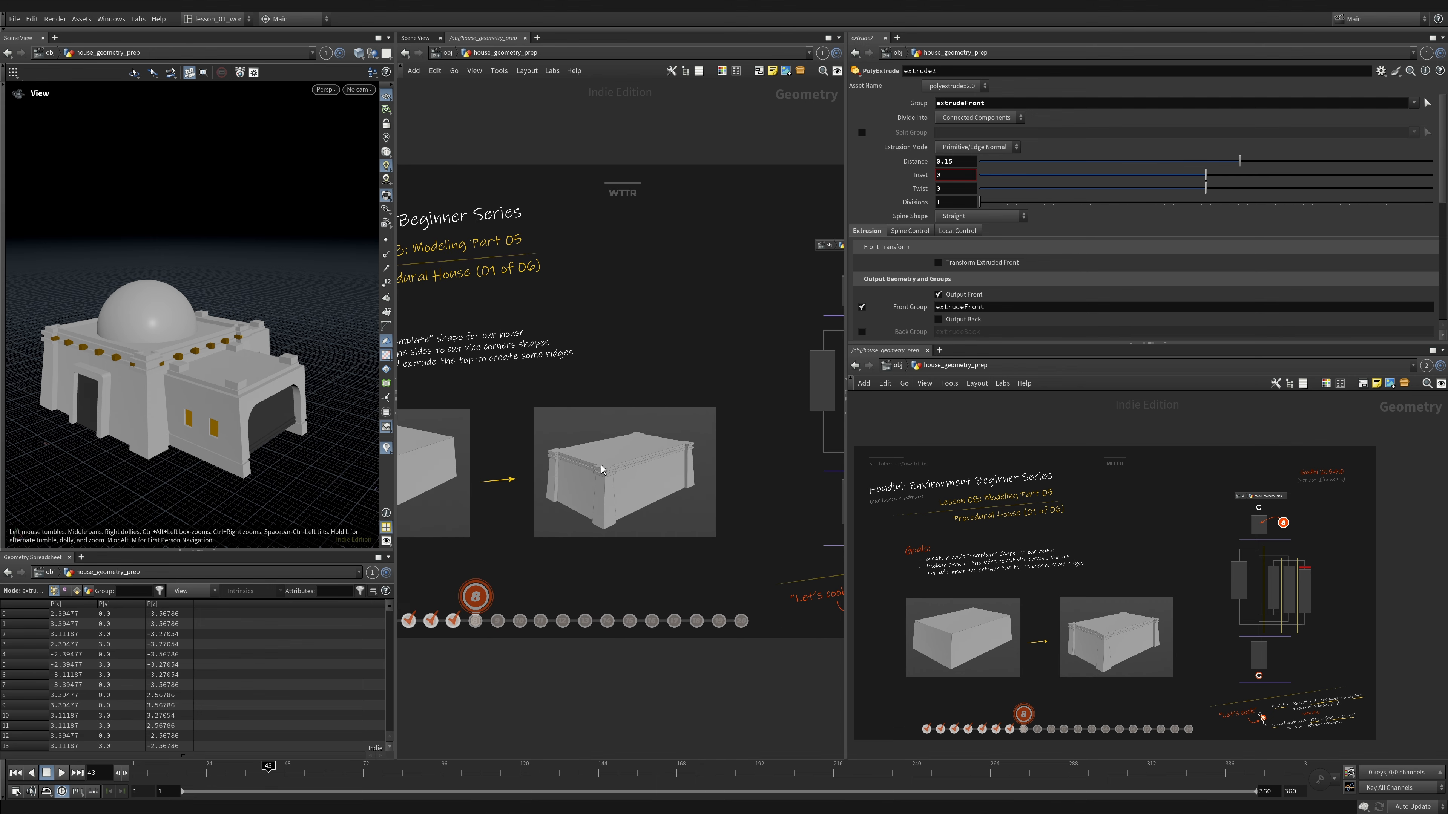
{"action": "scroll", "coordinate": [601, 470], "scroll_direction": "down", "scroll_amount": 8}
{"action": "middle_click_drag", "start_coordinate": [662, 594], "coordinate": [510, 300]}
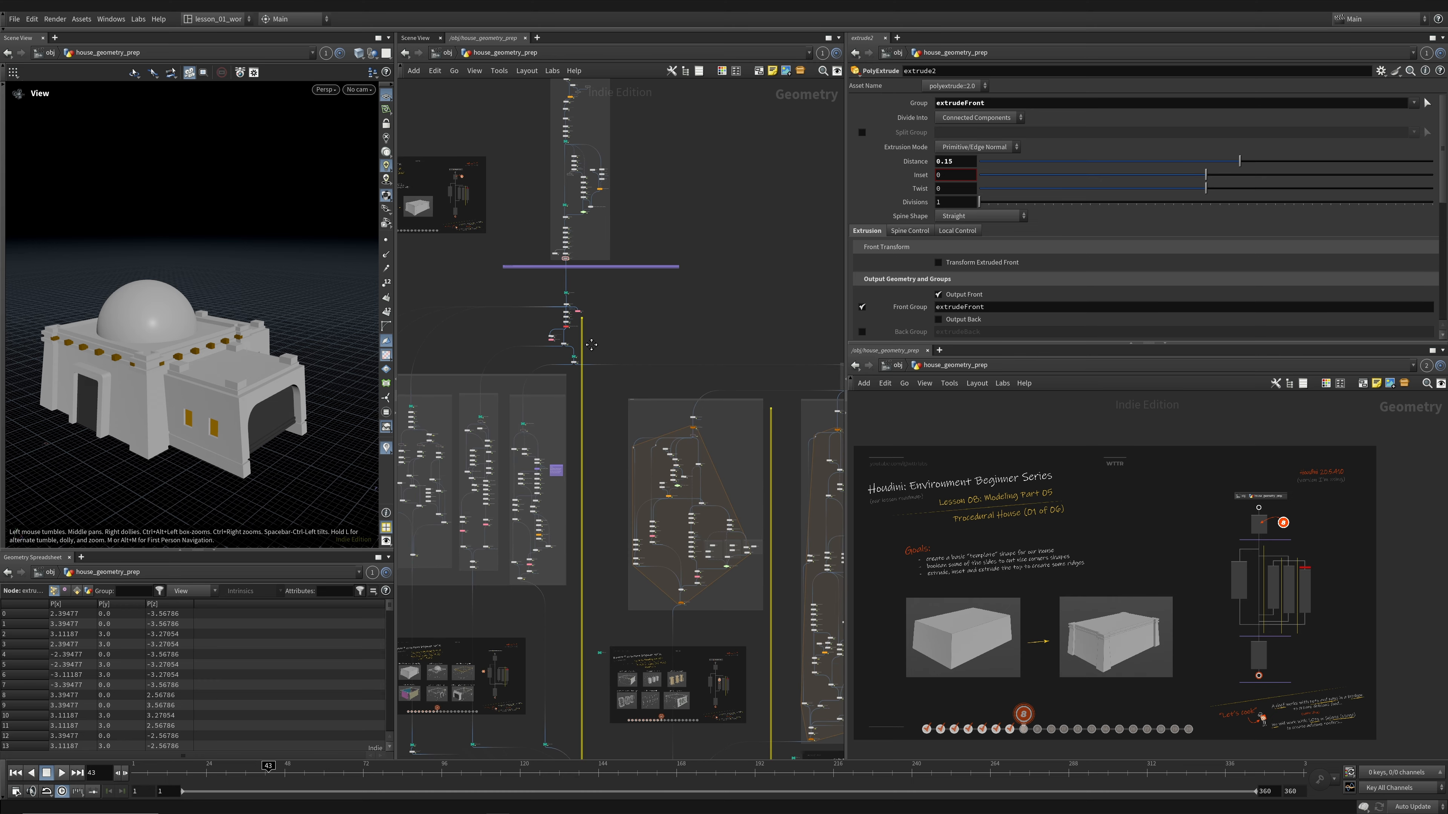
{"action": "middle_click_drag", "start_coordinate": [575, 396], "coordinate": [488, 350]}
{"action": "left_click_drag", "start_coordinate": [220, 361], "coordinate": [241, 356]}
{"action": "middle_click_drag", "start_coordinate": [240, 356], "coordinate": [177, 350]}
{"action": "left_click_drag", "start_coordinate": [177, 351], "coordinate": [122, 357]}
{"action": "left_click_drag", "start_coordinate": [286, 351], "coordinate": [85, 354]}
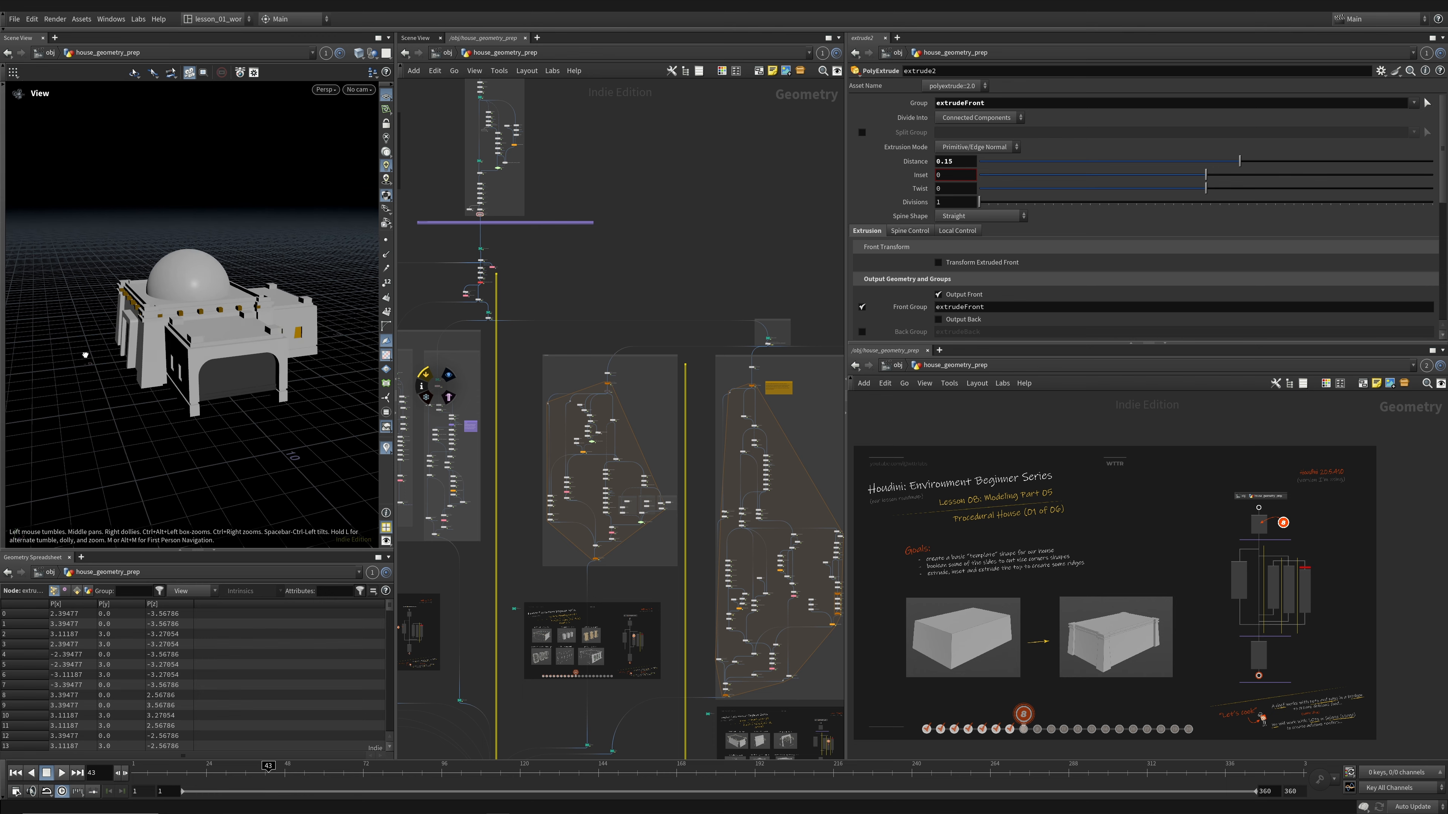
{"action": "left_click_drag", "start_coordinate": [206, 347], "coordinate": [349, 348]}
{"action": "scroll", "coordinate": [722, 292], "scroll_direction": "down", "scroll_amount": 3}
{"action": "middle_click_drag", "start_coordinate": [722, 291], "coordinate": [592, 238]}
{"action": "scroll", "coordinate": [780, 316], "scroll_direction": "up", "scroll_amount": 3}
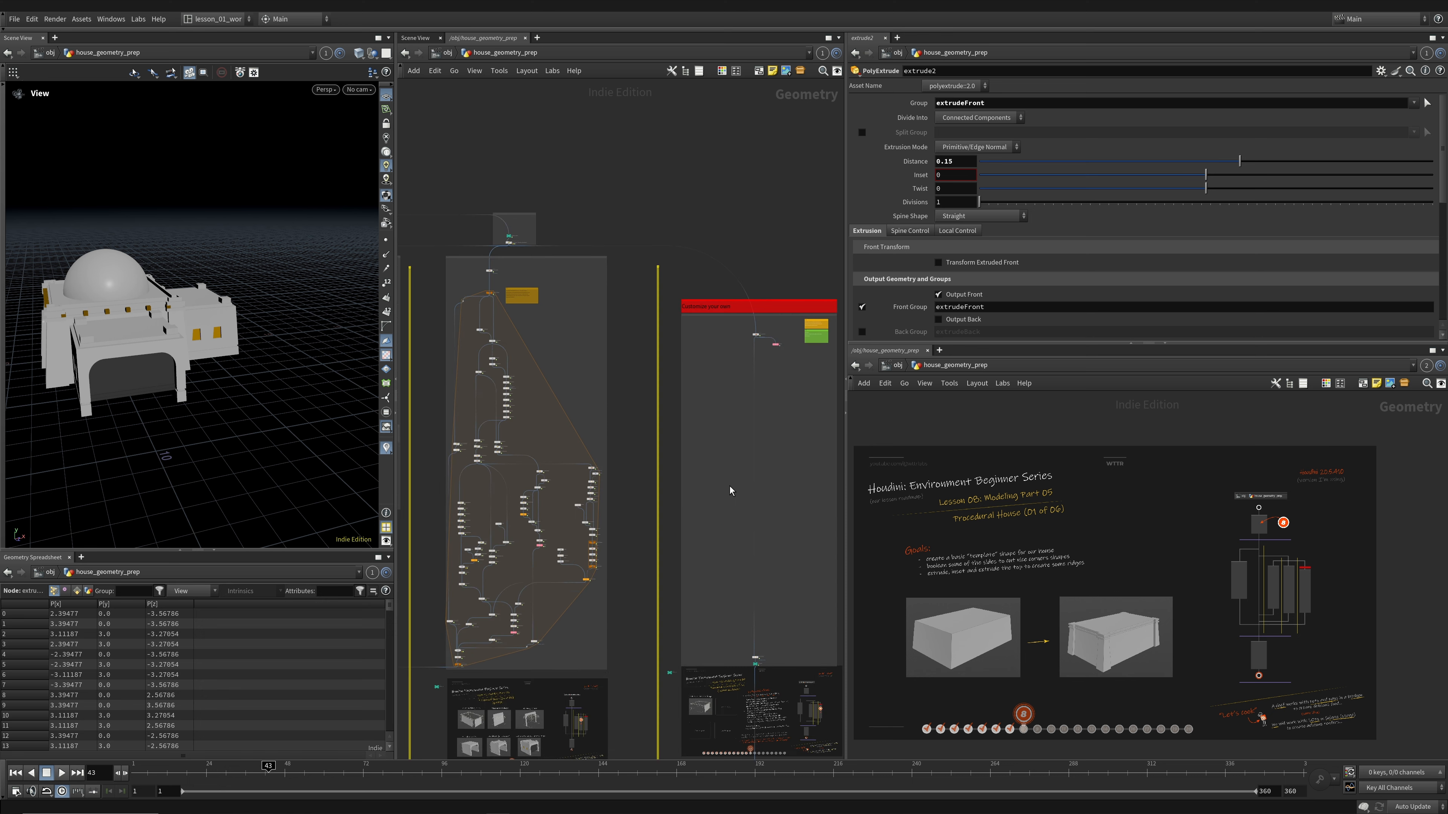
{"action": "middle_click_drag", "start_coordinate": [733, 367], "coordinate": [680, 325]}
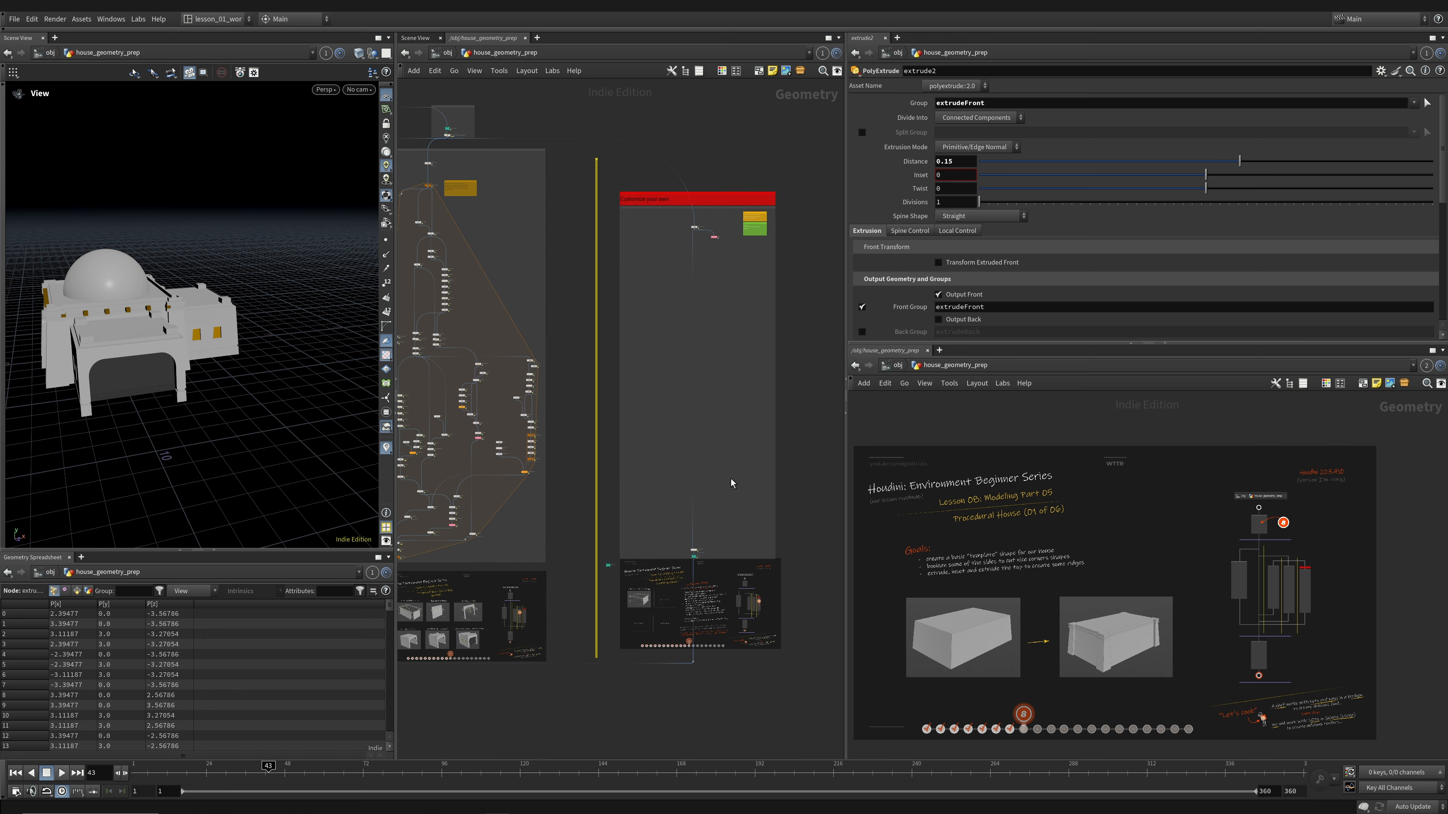
- Examine the Lesson 12 custom challenge notes and compare them with the domed house from different angles
{"action": "scroll", "coordinate": [713, 550], "scroll_direction": "up", "scroll_amount": 5}
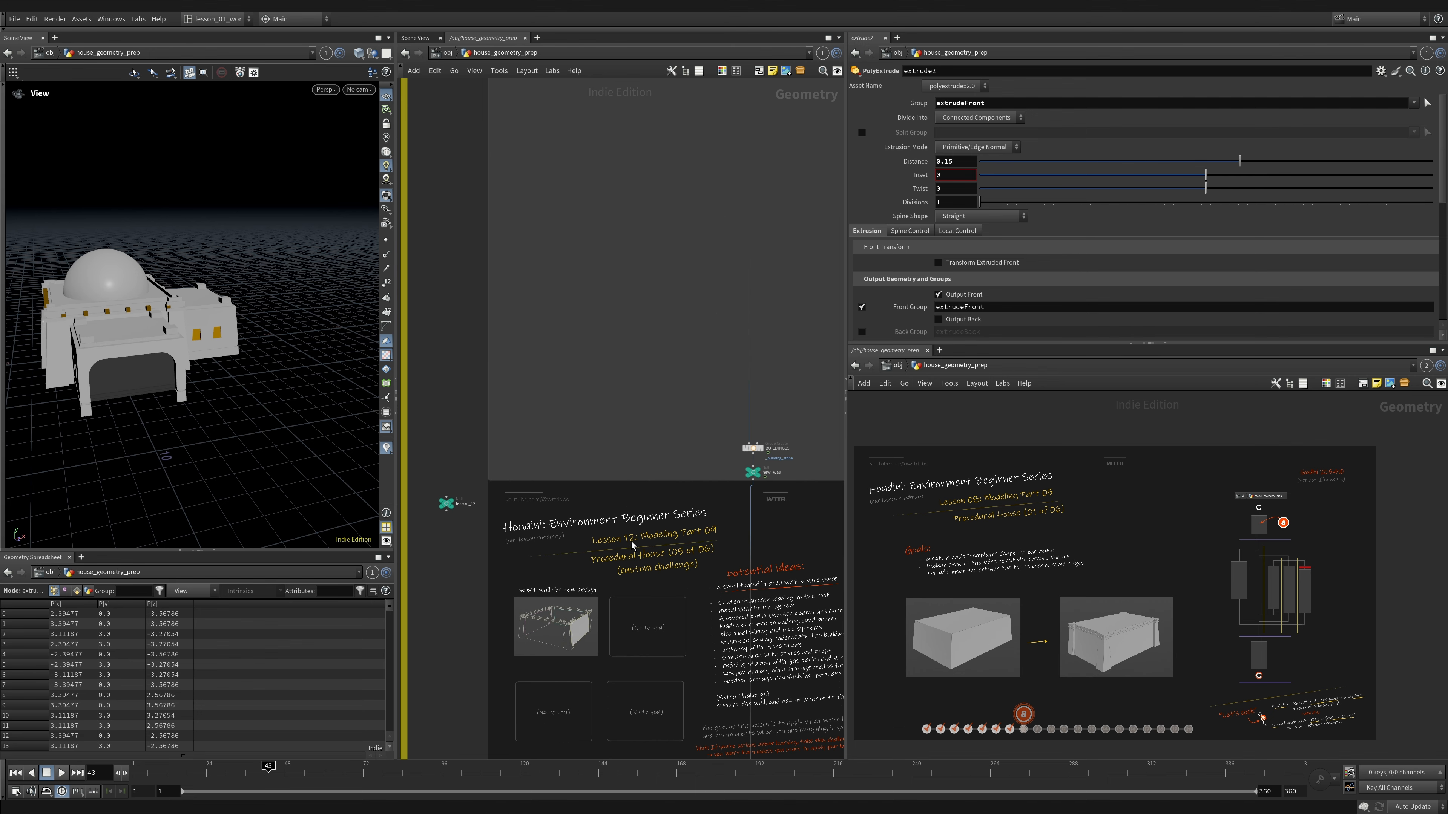
{"action": "scroll", "coordinate": [592, 529], "scroll_direction": "down", "scroll_amount": 5}
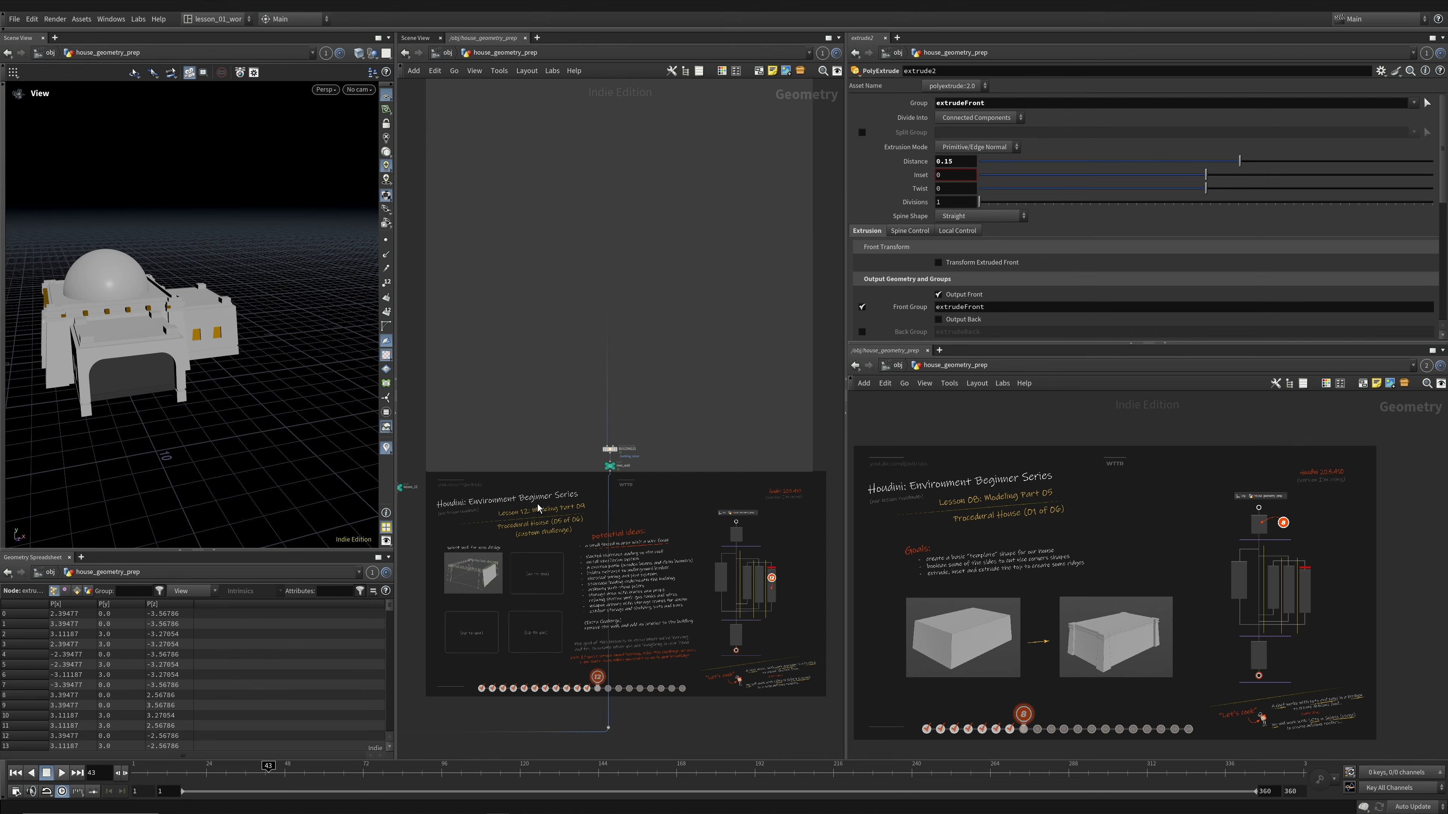
{"action": "left_click_drag", "start_coordinate": [229, 401], "coordinate": [102, 383]}
{"action": "middle_click_drag", "start_coordinate": [102, 384], "coordinate": [319, 378]}
{"action": "left_click_drag", "start_coordinate": [318, 377], "coordinate": [258, 391]}
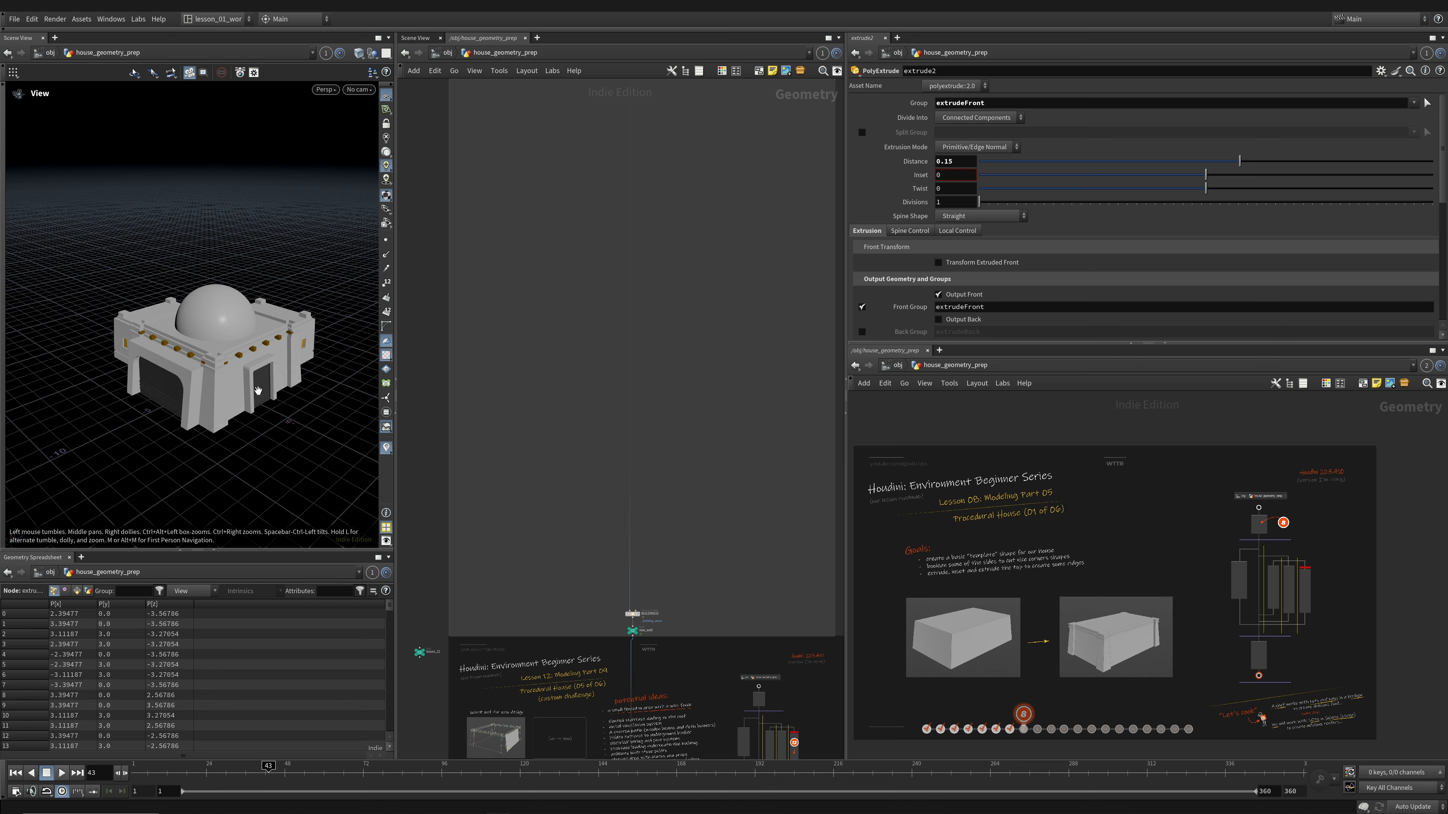
{"action": "middle_click_drag", "start_coordinate": [607, 531], "coordinate": [592, 265]}
{"action": "scroll", "coordinate": [573, 312], "scroll_direction": "down", "scroll_amount": 1}
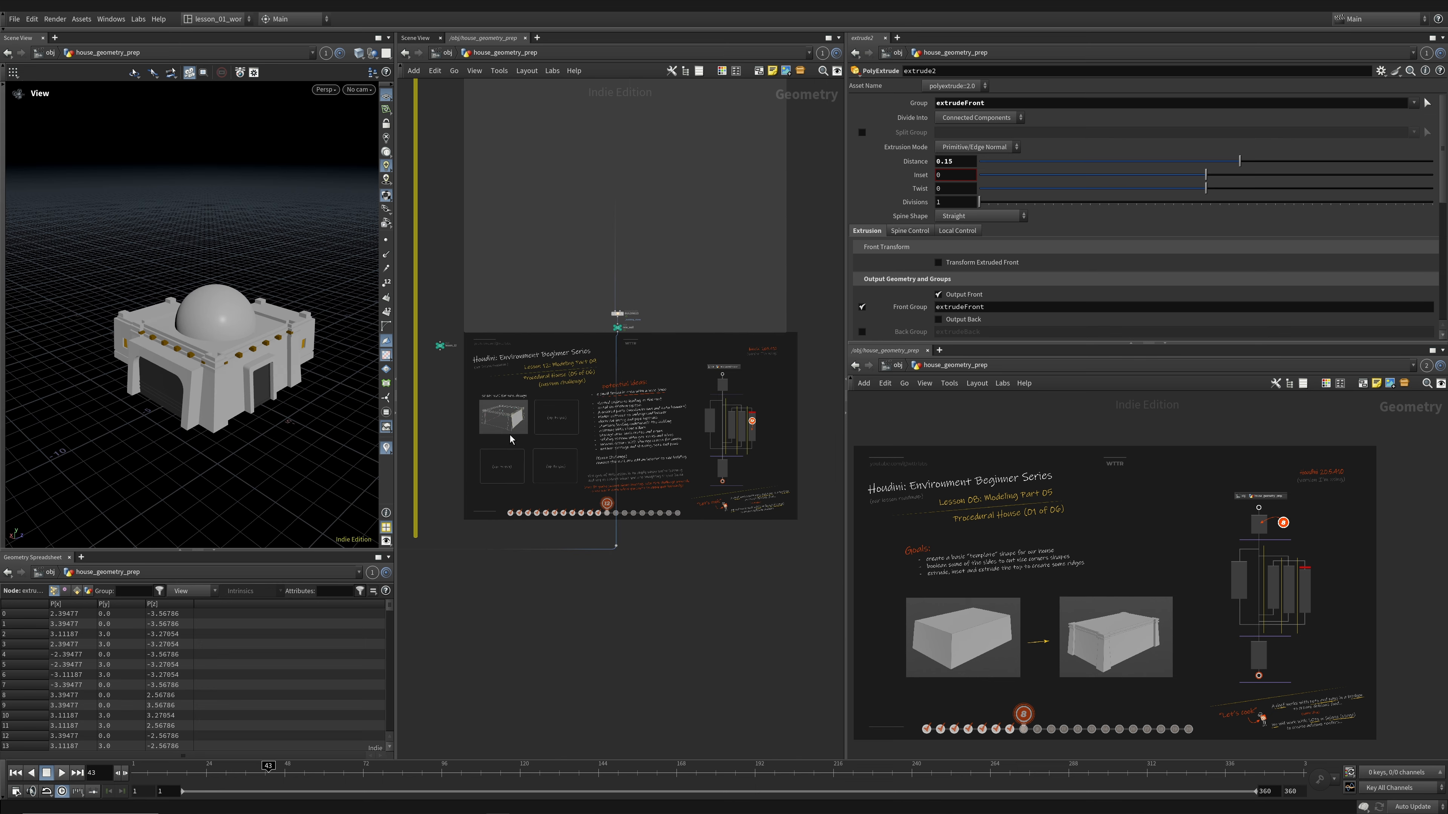
{"action": "mouse_move", "coordinate": [201, 357]}
{"action": "left_mouse_down"}
{"action": "mouse_move", "coordinate": [172, 365]}
{"action": "mouse_move", "coordinate": [171, 427]}
{"action": "mouse_move", "coordinate": [192, 361]}
{"action": "left_mouse_up"}
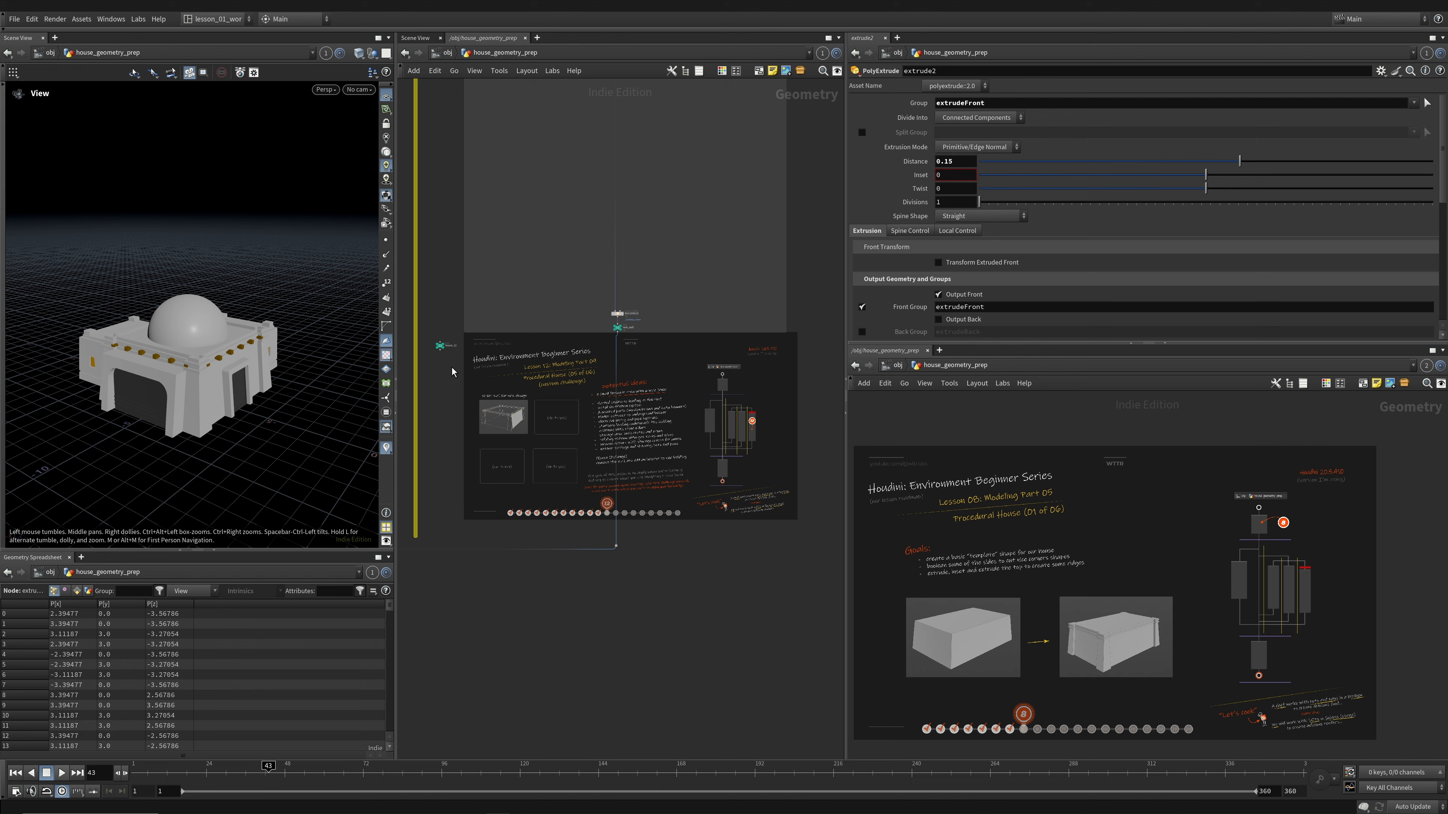
- Examine the overall node network layout, from the base building section down through the detail branches to the final assembly
{"action": "middle_click_drag", "start_coordinate": [504, 378], "coordinate": [622, 392]}
{"action": "scroll", "coordinate": [621, 405], "scroll_direction": "down", "scroll_amount": 6}
{"action": "middle_click_drag", "start_coordinate": [578, 446], "coordinate": [737, 489]}
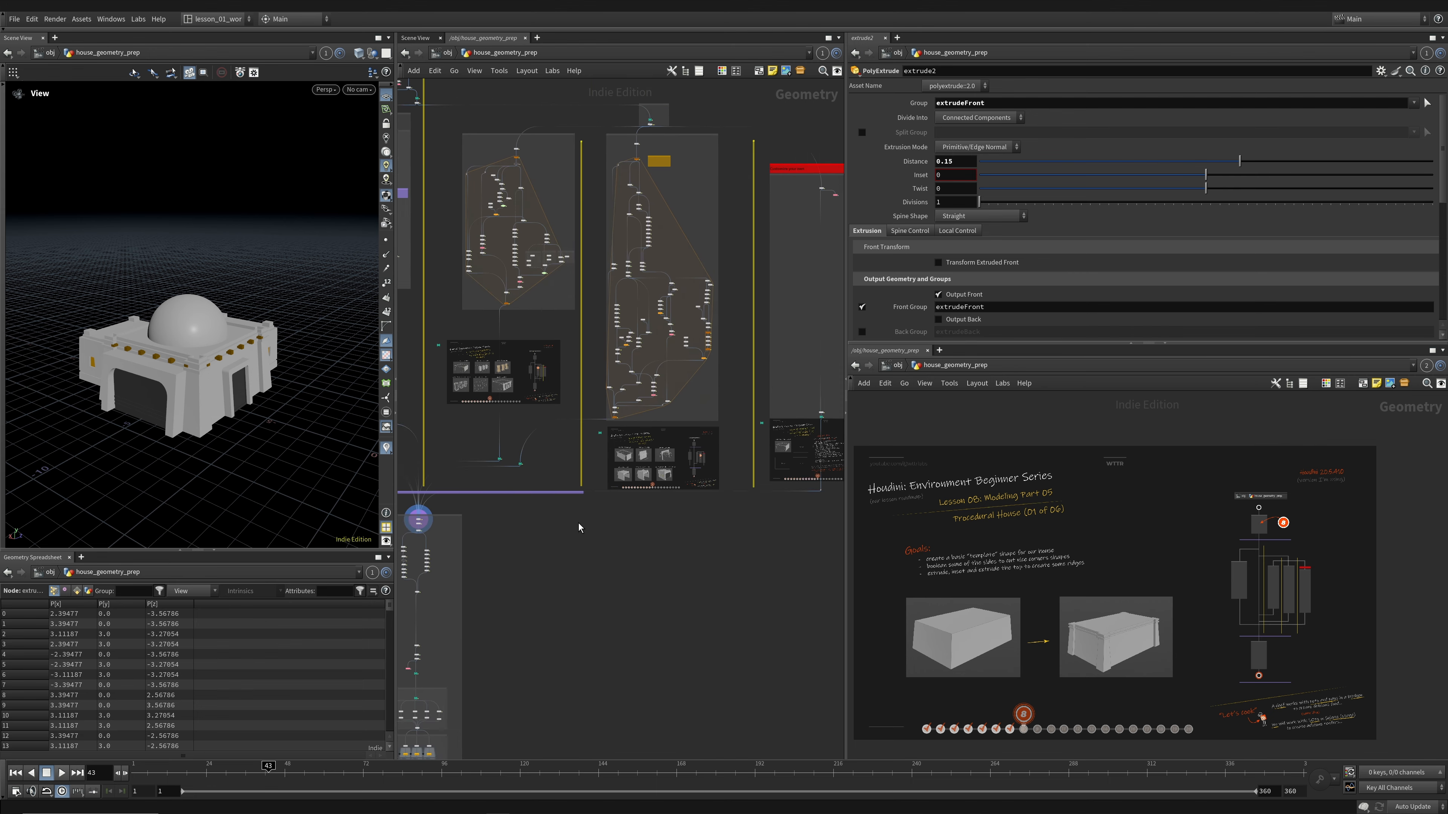
{"action": "middle_click_drag", "start_coordinate": [582, 527], "coordinate": [670, 540]}
{"action": "scroll", "coordinate": [669, 540], "scroll_direction": "down", "scroll_amount": 1}
{"action": "scroll", "coordinate": [678, 562], "scroll_direction": "down", "scroll_amount": 2}
{"action": "scroll", "coordinate": [689, 573], "scroll_direction": "down", "scroll_amount": 1}
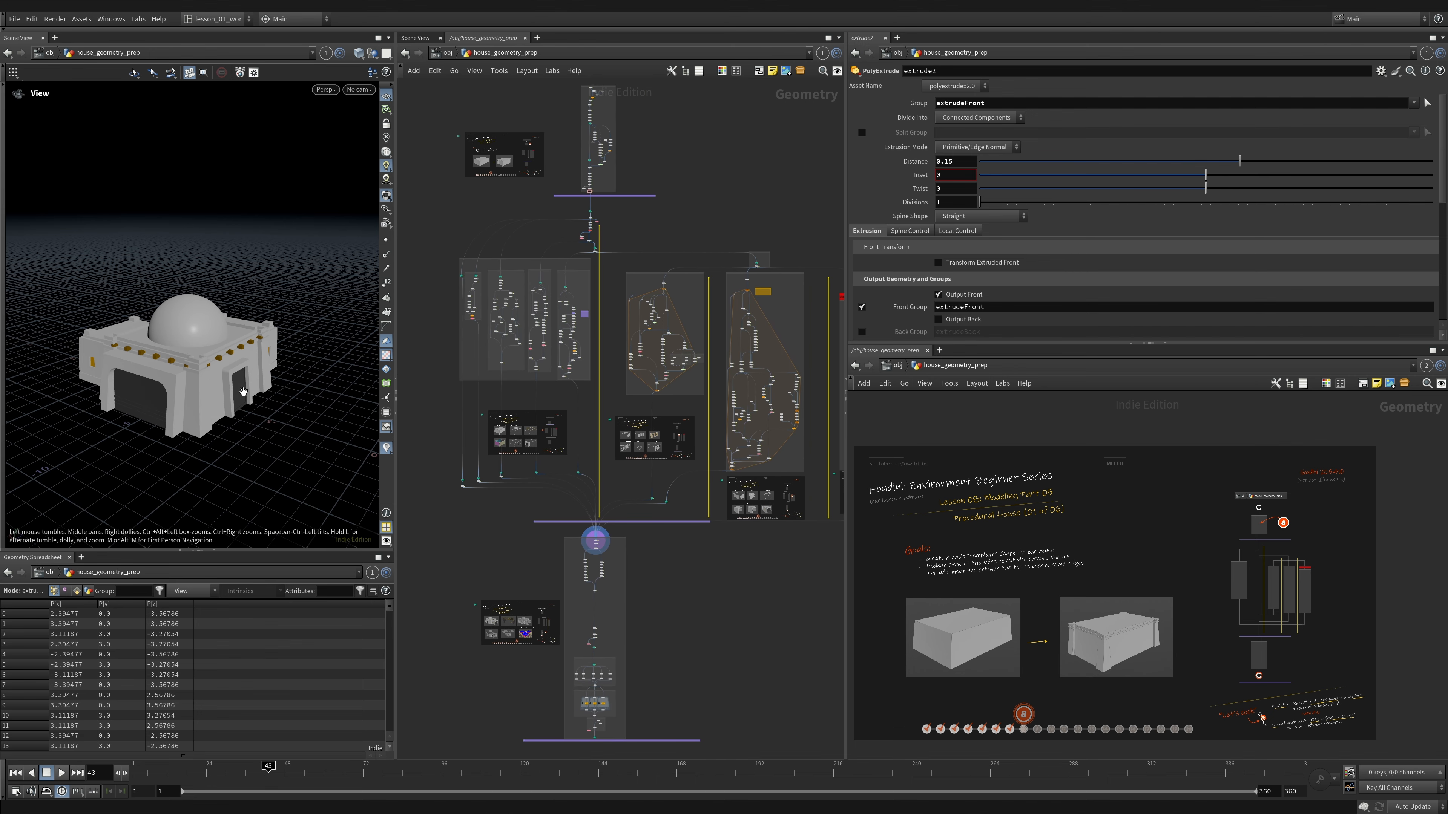
{"action": "left_click_drag", "start_coordinate": [232, 388], "coordinate": [216, 383]}
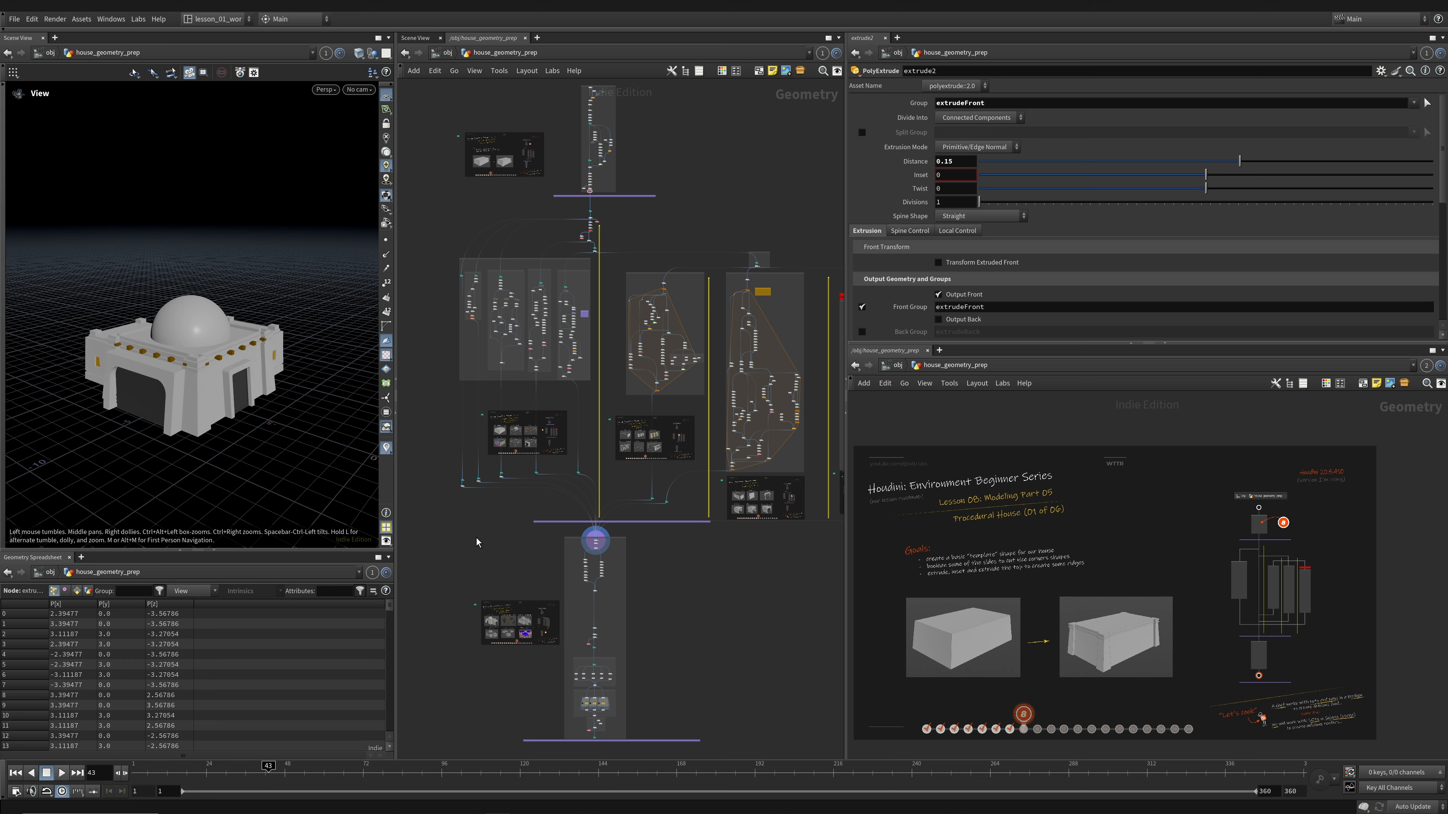
{"action": "scroll", "coordinate": [438, 540], "scroll_direction": "up", "scroll_amount": 1}
{"action": "middle_click_drag", "start_coordinate": [517, 170], "coordinate": [509, 269]}
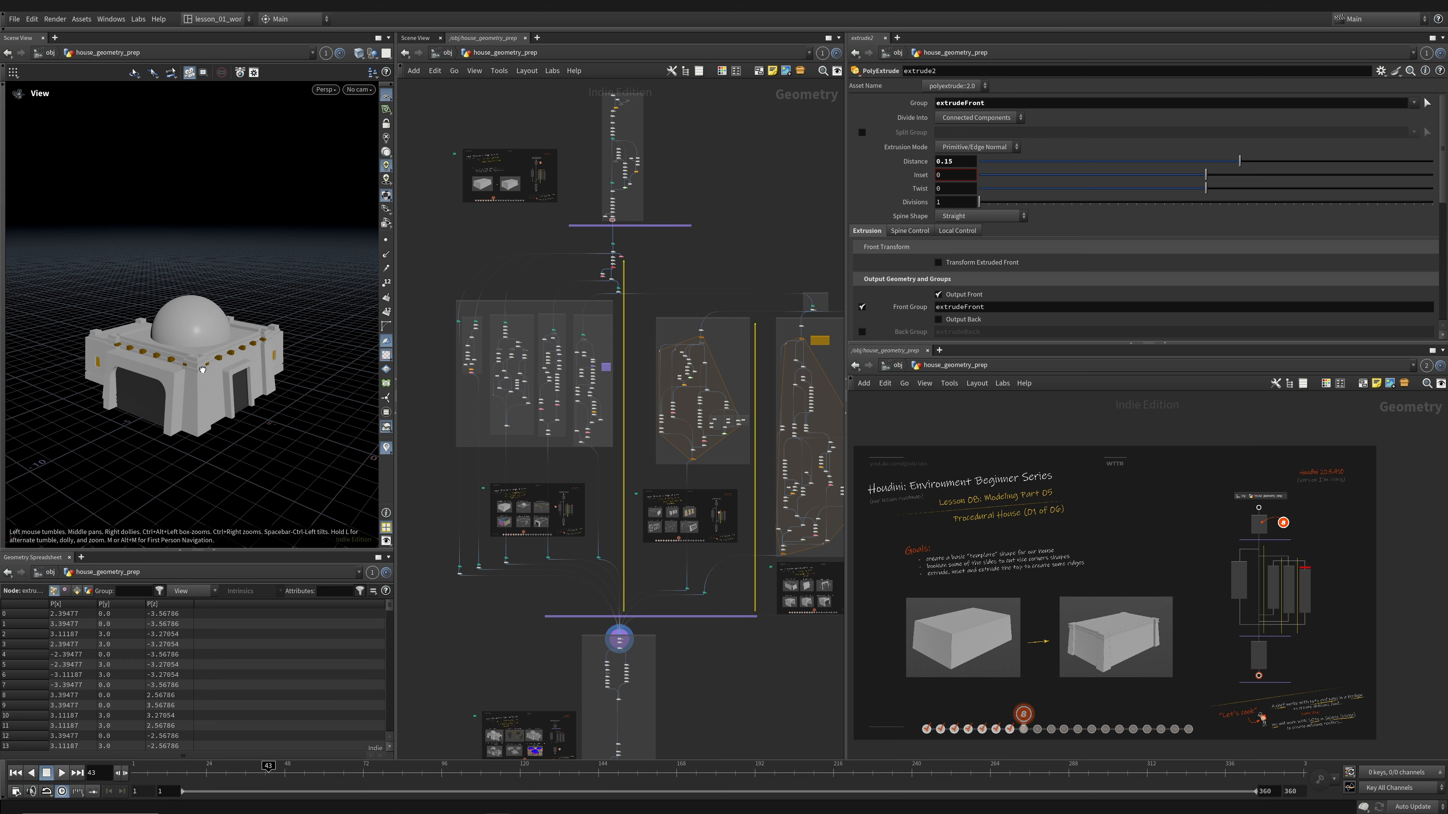
- Go to frame 30 and play the timeline to preview the random house variations, then stop playback
{"action": "left_click_drag", "start_coordinate": [204, 355], "coordinate": [203, 374]}
{"action": "left_click", "coordinate": [227, 774]}
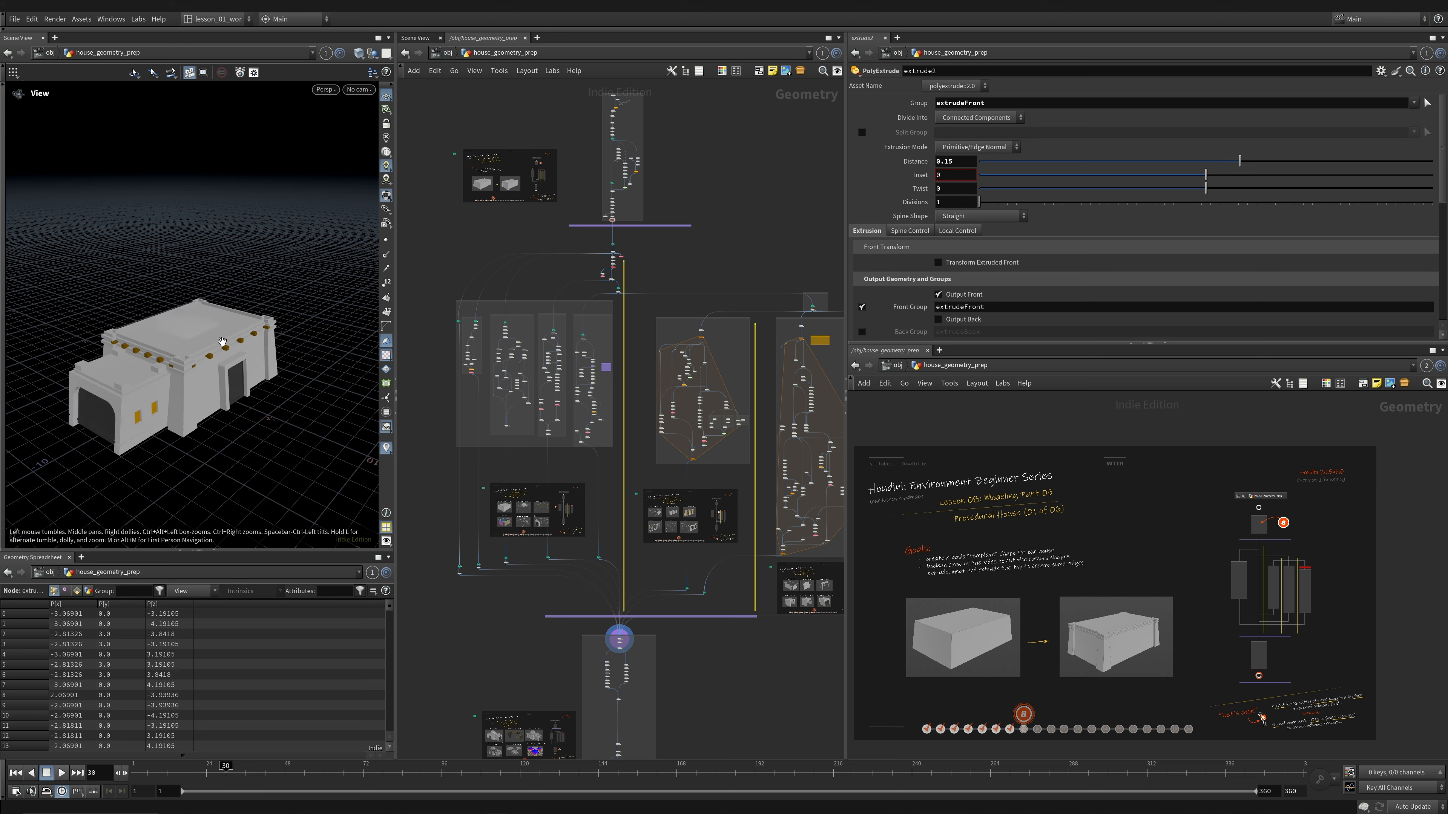
{"action": "left_click", "coordinate": [62, 773]}
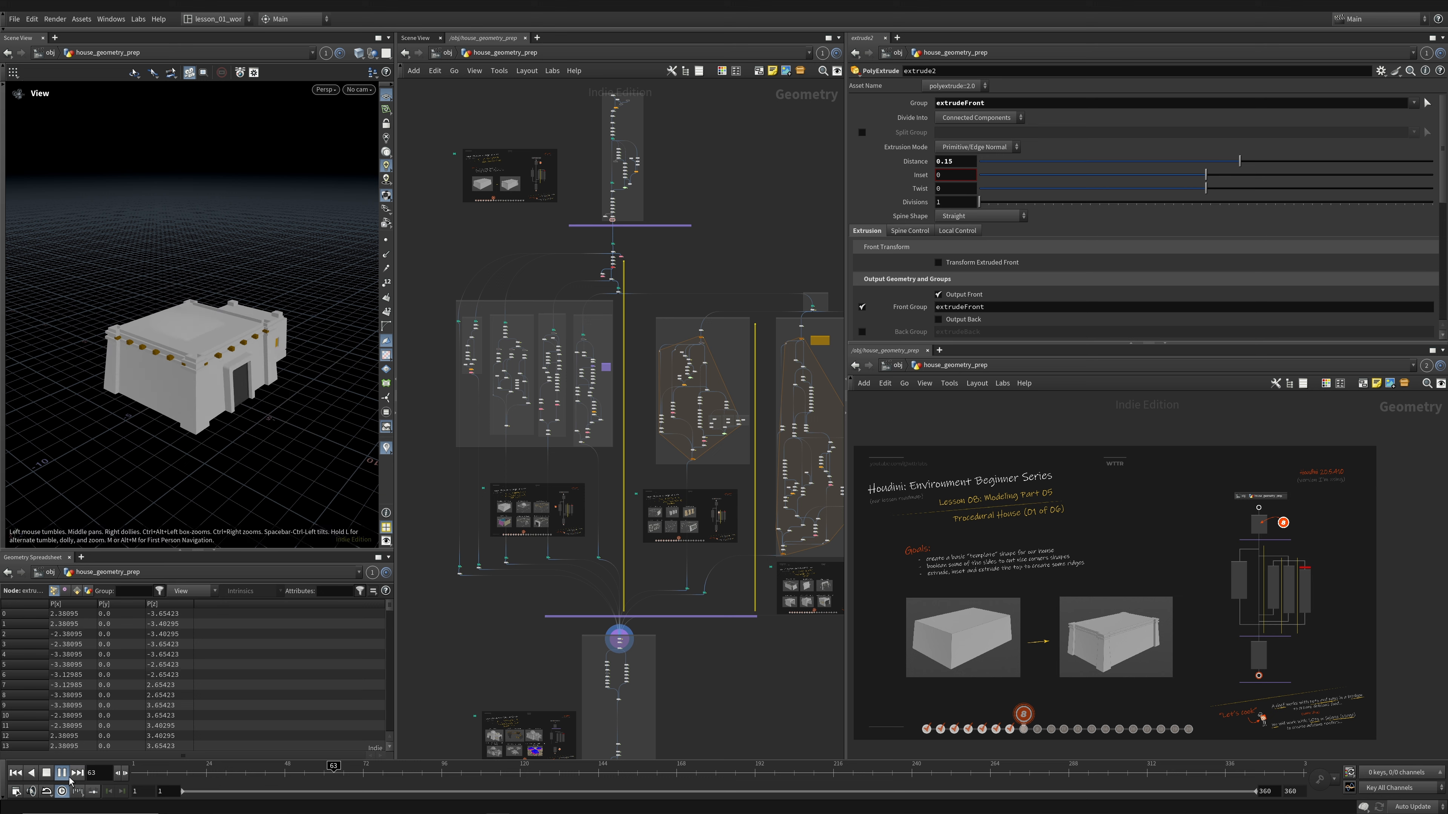
{"action": "key", "text": "Escape"}
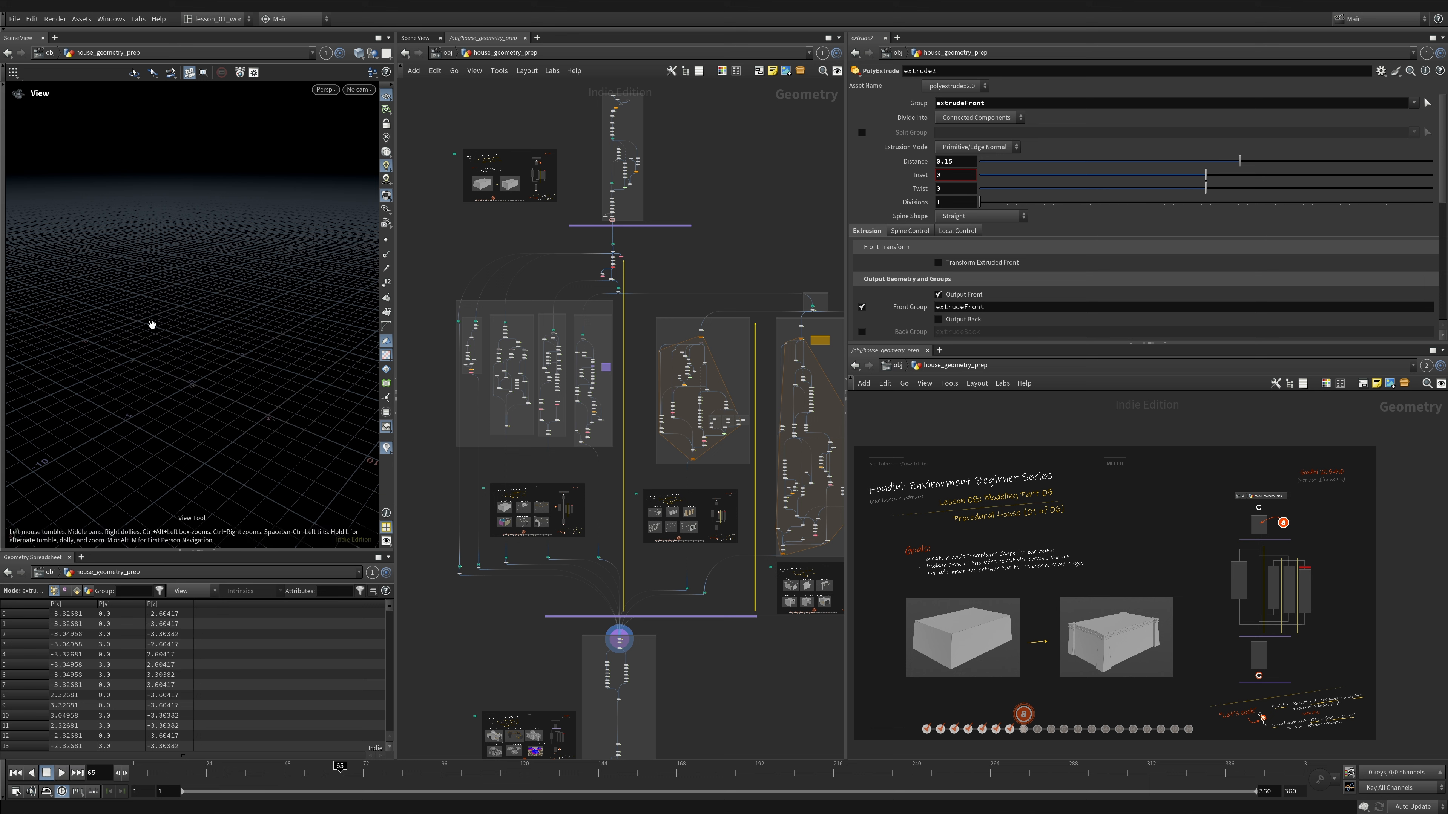
- Scrub to other frames, including 56 and 203, and orbit the house to compare its random variations
{"action": "left_click_drag", "start_coordinate": [339, 773], "coordinate": [284, 563]}
{"action": "left_click_drag", "start_coordinate": [171, 362], "coordinate": [240, 387]}
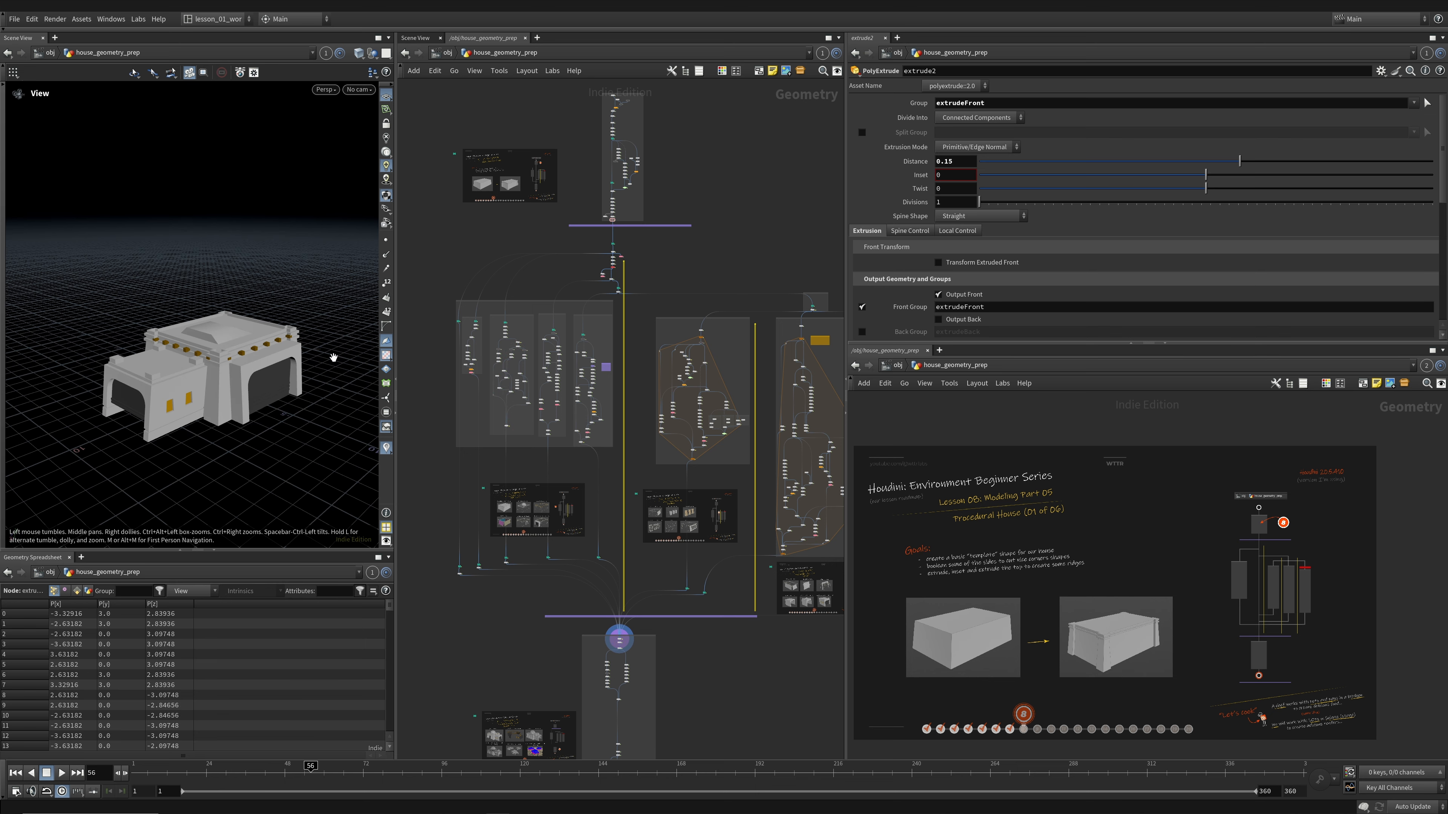
{"action": "left_click_drag", "start_coordinate": [164, 381], "coordinate": [239, 428]}
{"action": "left_click", "coordinate": [736, 774]}
{"action": "mouse_move", "coordinate": [238, 379]}
{"action": "left_mouse_down"}
{"action": "mouse_move", "coordinate": [281, 363]}
{"action": "mouse_move", "coordinate": [240, 355]}
{"action": "left_mouse_up"}
{"action": "left_click", "coordinate": [793, 778]}
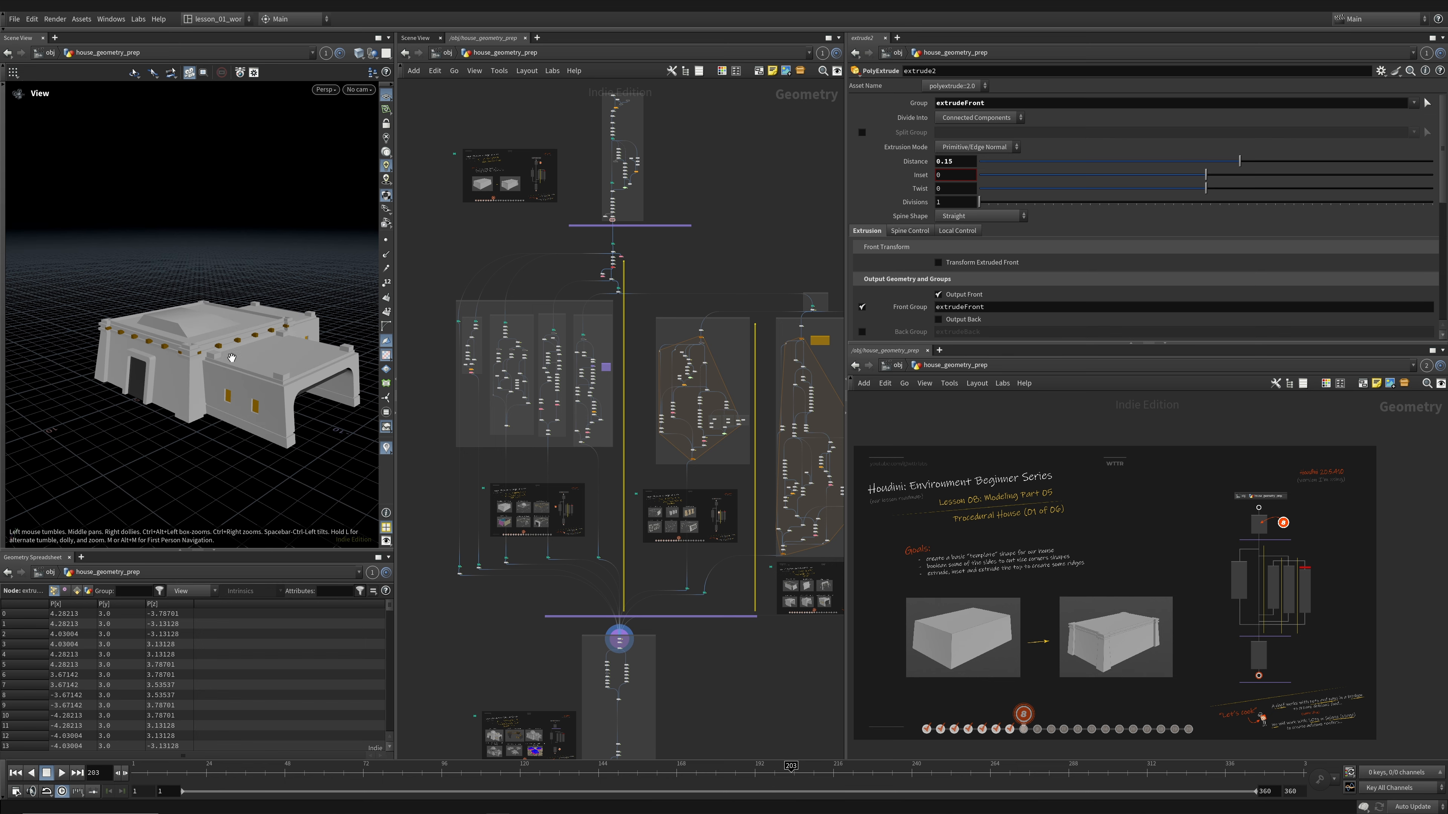
- Display the box4 node at the start of the base building section in wireframe
{"action": "mouse_move", "coordinate": [231, 358]}
{"action": "left_mouse_down"}
{"action": "mouse_move", "coordinate": [74, 354]}
{"action": "mouse_move", "coordinate": [209, 366]}
{"action": "left_mouse_up"}
{"action": "middle_click_drag", "start_coordinate": [715, 249], "coordinate": [753, 404]}
{"action": "scroll", "coordinate": [531, 444], "scroll_direction": "up", "scroll_amount": 5}
{"action": "middle_click_drag", "start_coordinate": [278, 358], "coordinate": [227, 349]}
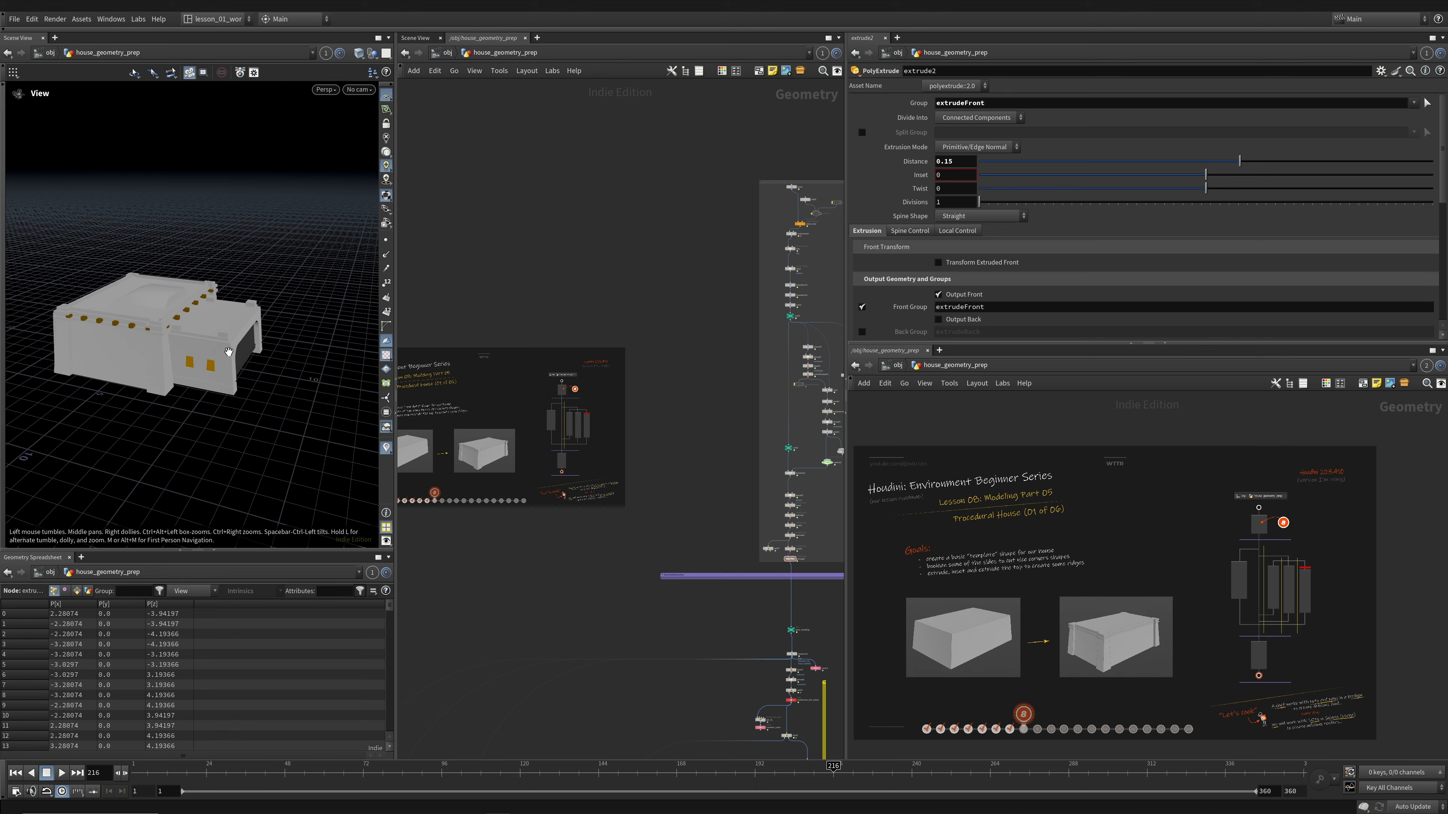
{"action": "middle_click_drag", "start_coordinate": [576, 417], "coordinate": [474, 469]}
{"action": "scroll", "coordinate": [721, 227], "scroll_direction": "up", "scroll_amount": 5}
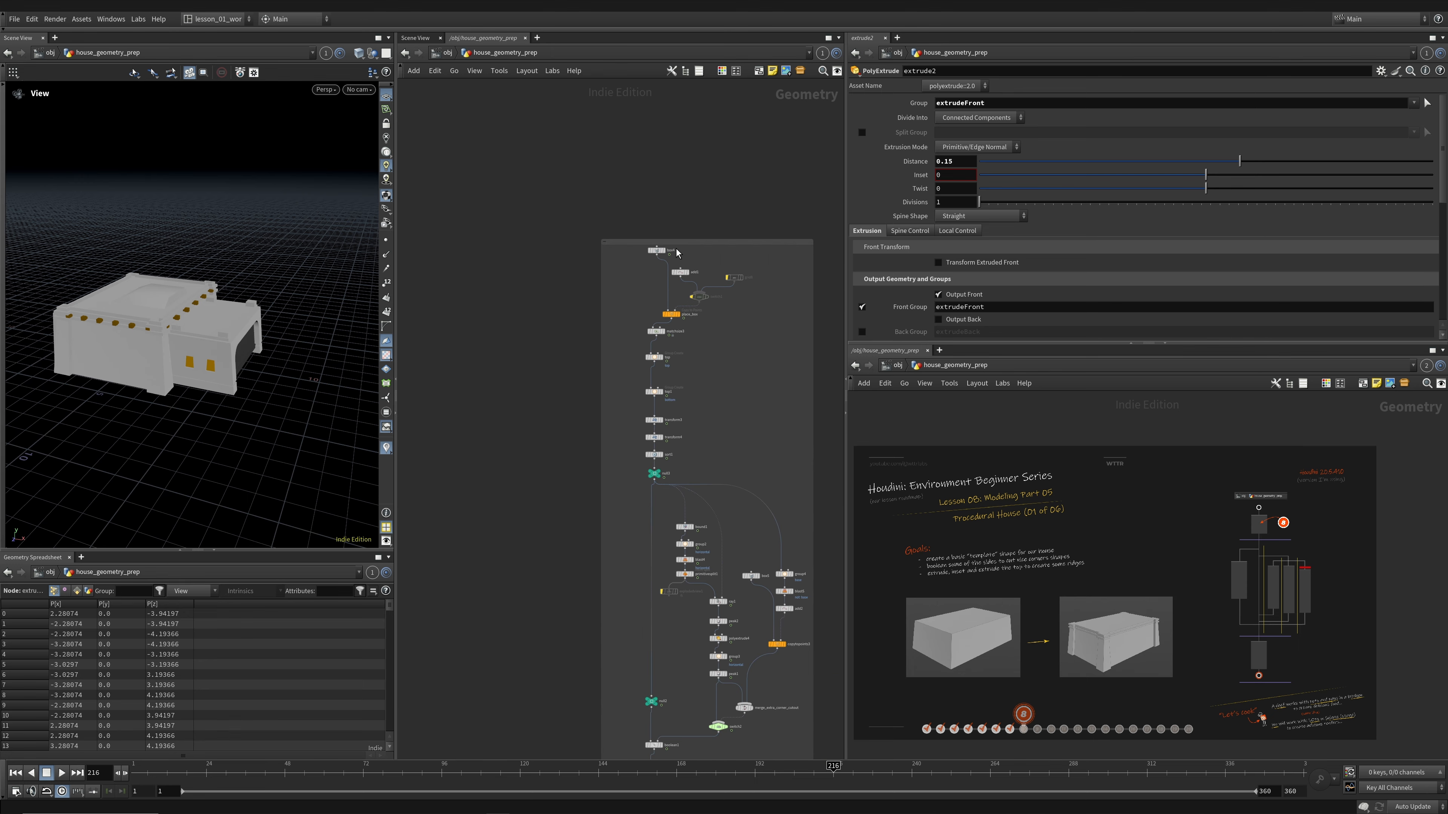
{"action": "left_click", "coordinate": [655, 254]}
{"action": "left_click", "coordinate": [653, 252]}
{"action": "key", "text": "w"}
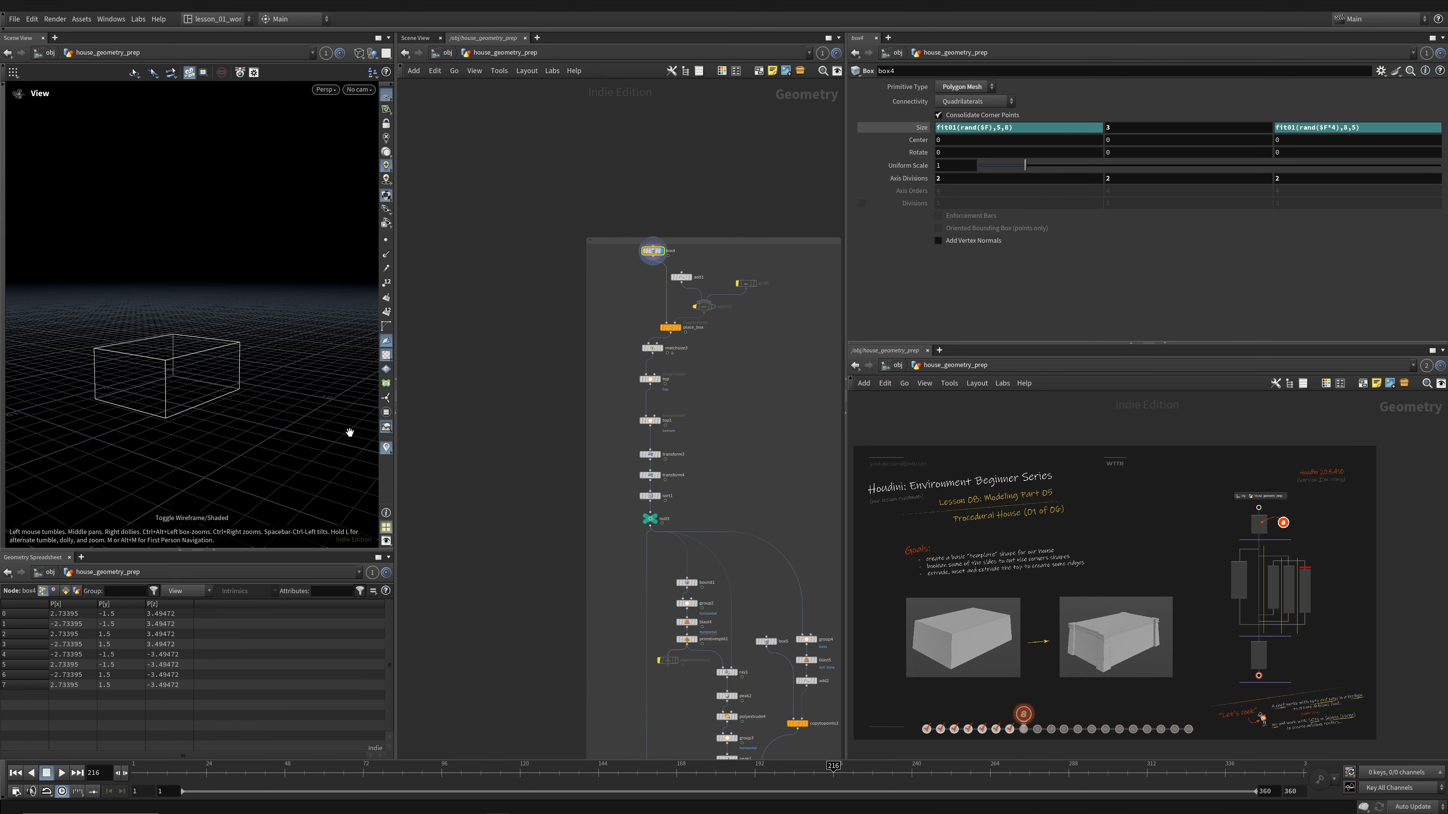
- Display the final extrude node of the base building section in shaded mode and inspect the template shape from several sides
{"action": "scroll", "coordinate": [603, 438], "scroll_direction": "down", "scroll_amount": 3}
{"action": "middle_click_drag", "start_coordinate": [603, 438], "coordinate": [563, 181]}
{"action": "middle_click_drag", "start_coordinate": [521, 522], "coordinate": [539, 180]}
{"action": "scroll", "coordinate": [616, 538], "scroll_direction": "up", "scroll_amount": 2}
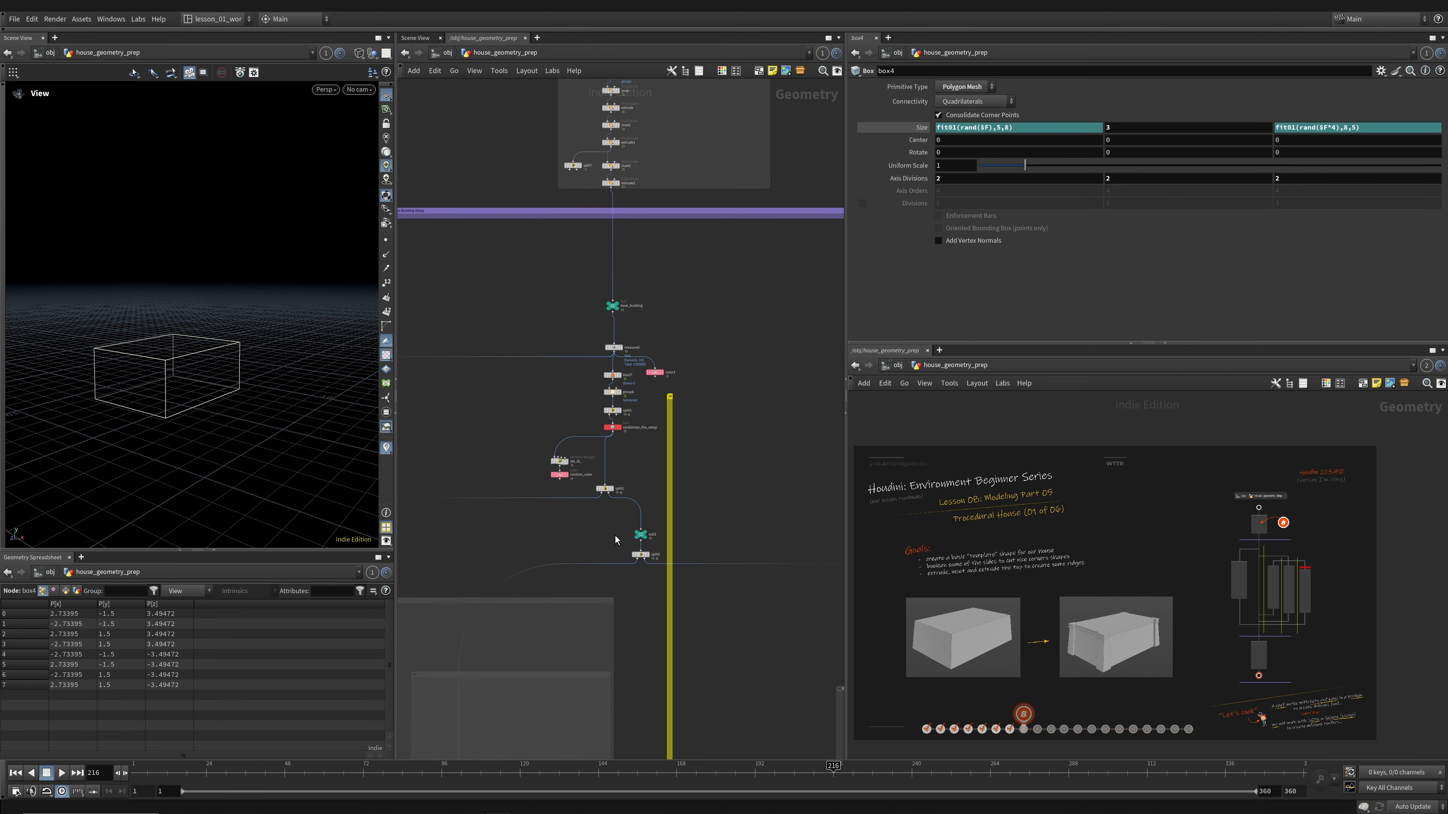
{"action": "left_click_drag", "start_coordinate": [565, 317], "coordinate": [487, 215]}
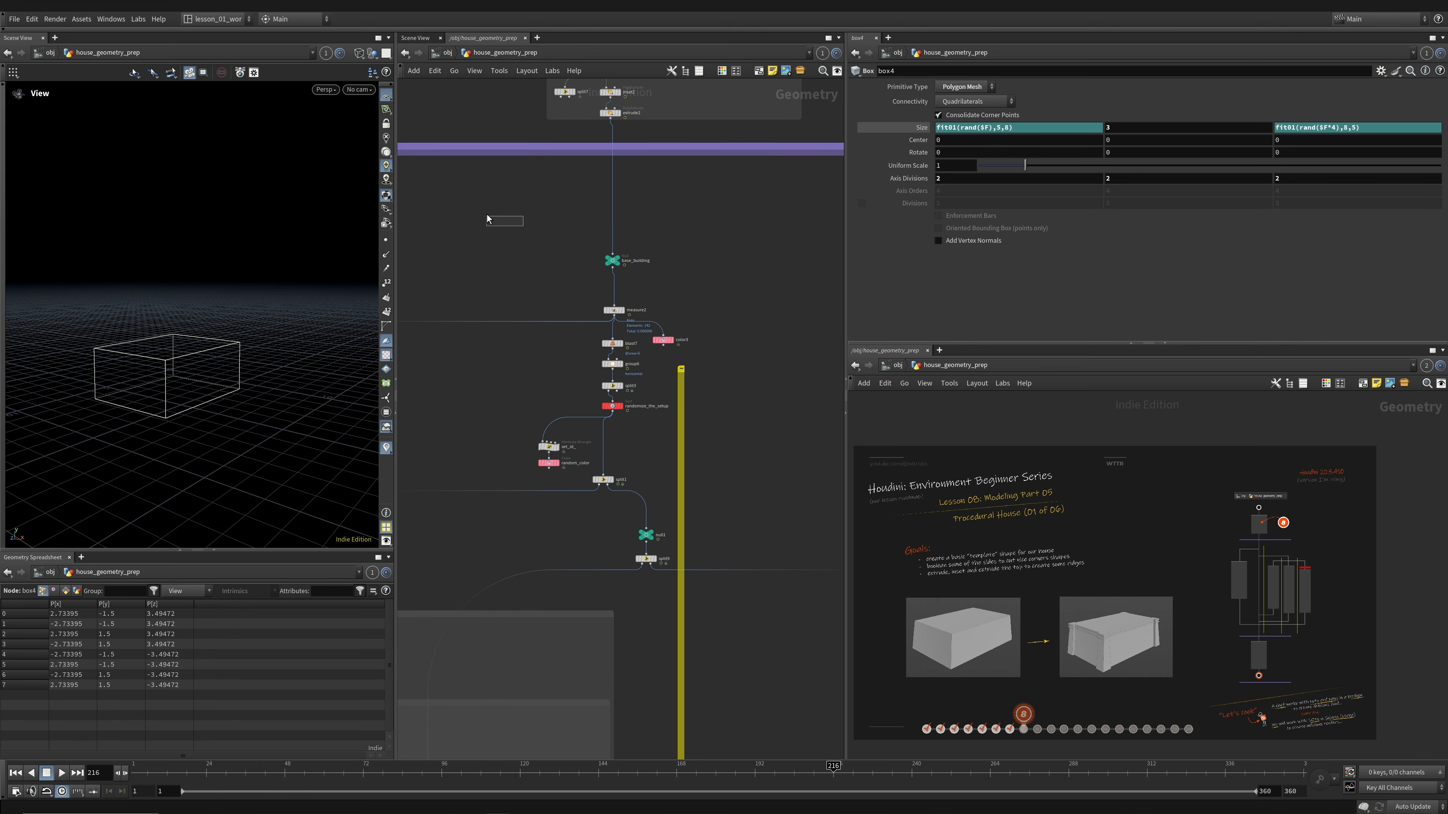
{"action": "middle_click_drag", "start_coordinate": [548, 160], "coordinate": [582, 494]}
{"action": "scroll", "coordinate": [578, 505], "scroll_direction": "down", "scroll_amount": 1}
{"action": "left_click", "coordinate": [639, 458]}
{"action": "key", "text": "w"}
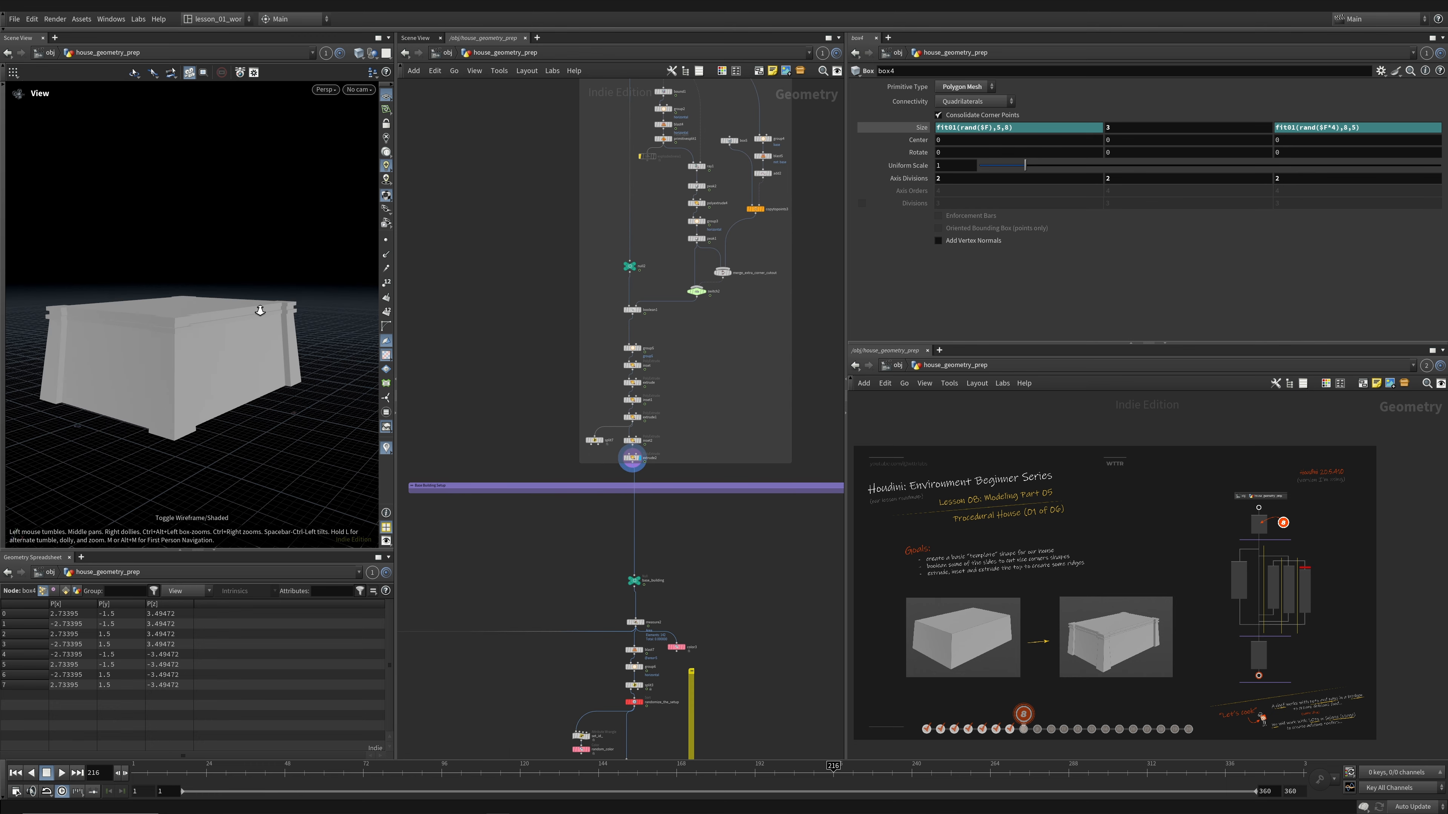
{"action": "left_click_drag", "start_coordinate": [185, 291], "coordinate": [164, 317]}
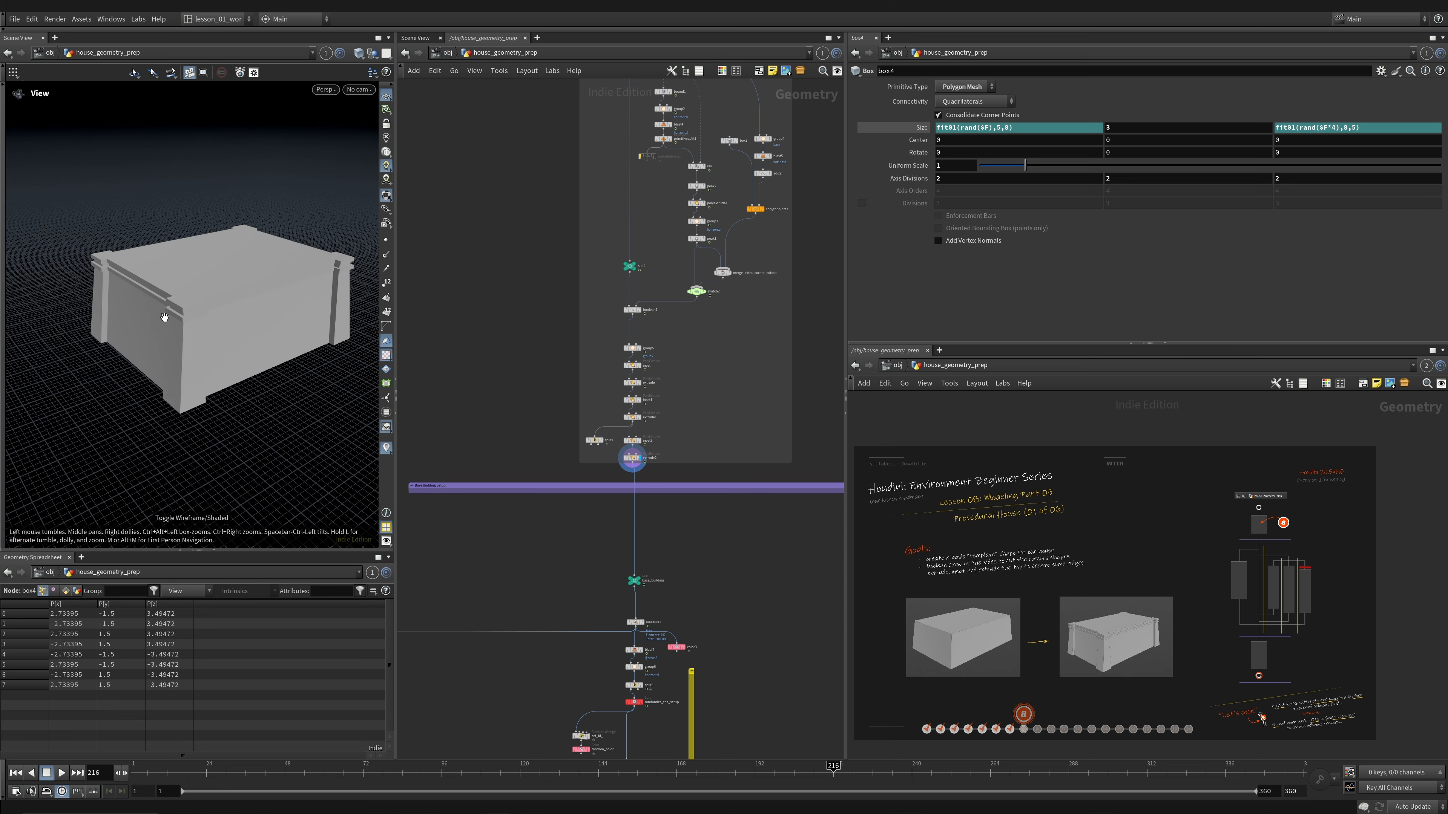
{"action": "middle_click_drag", "start_coordinate": [236, 333], "coordinate": [196, 371]}
- Display the color3 node below base_building in wireframe
{"action": "middle_click_drag", "start_coordinate": [532, 260], "coordinate": [524, 228]}
{"action": "scroll", "coordinate": [523, 228], "scroll_direction": "down", "scroll_amount": 1}
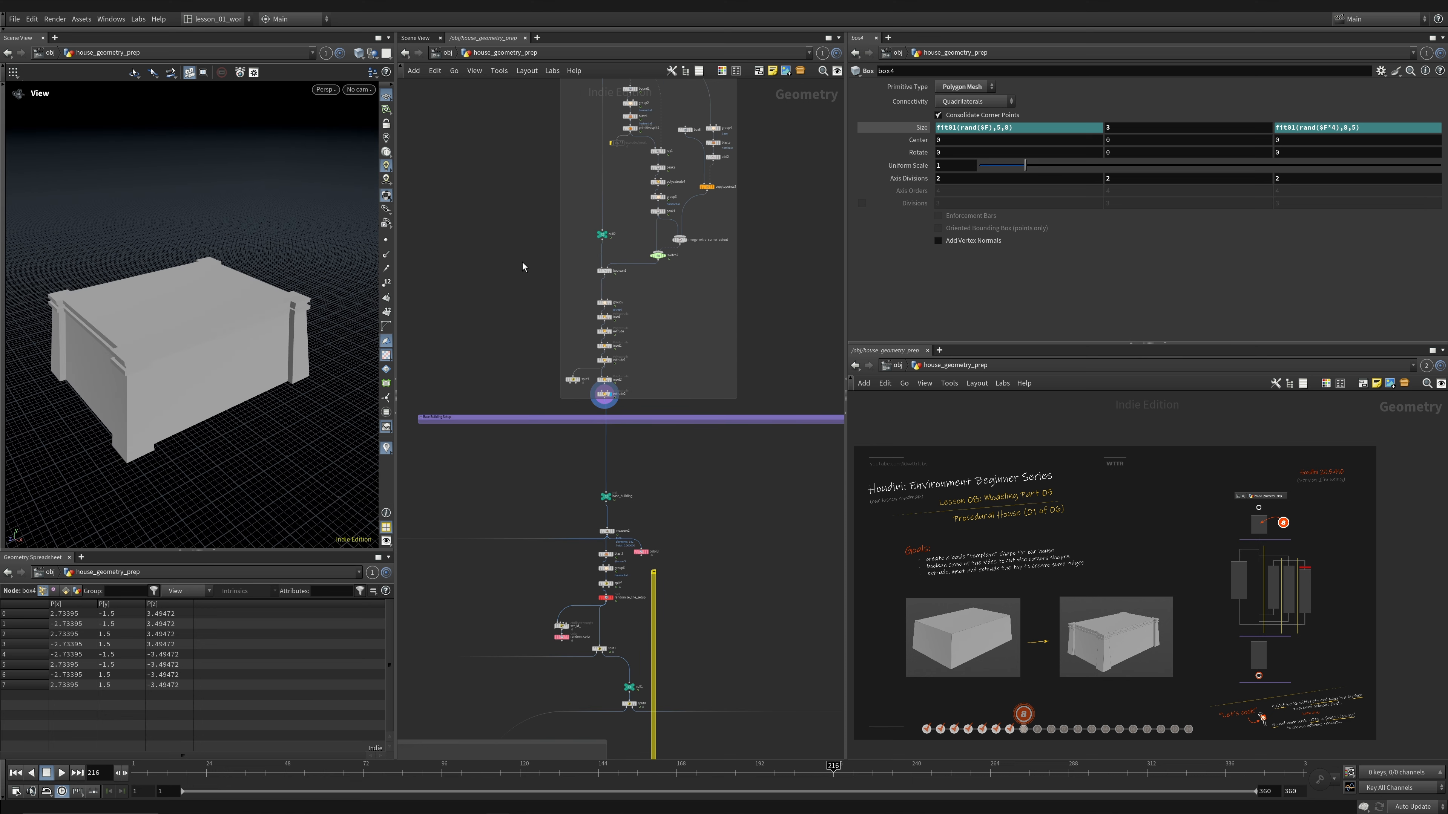
{"action": "middle_click_drag", "start_coordinate": [527, 529], "coordinate": [531, 402]}
{"action": "scroll", "coordinate": [532, 402], "scroll_direction": "up", "scroll_amount": 3}
{"action": "left_click", "coordinate": [613, 418]}
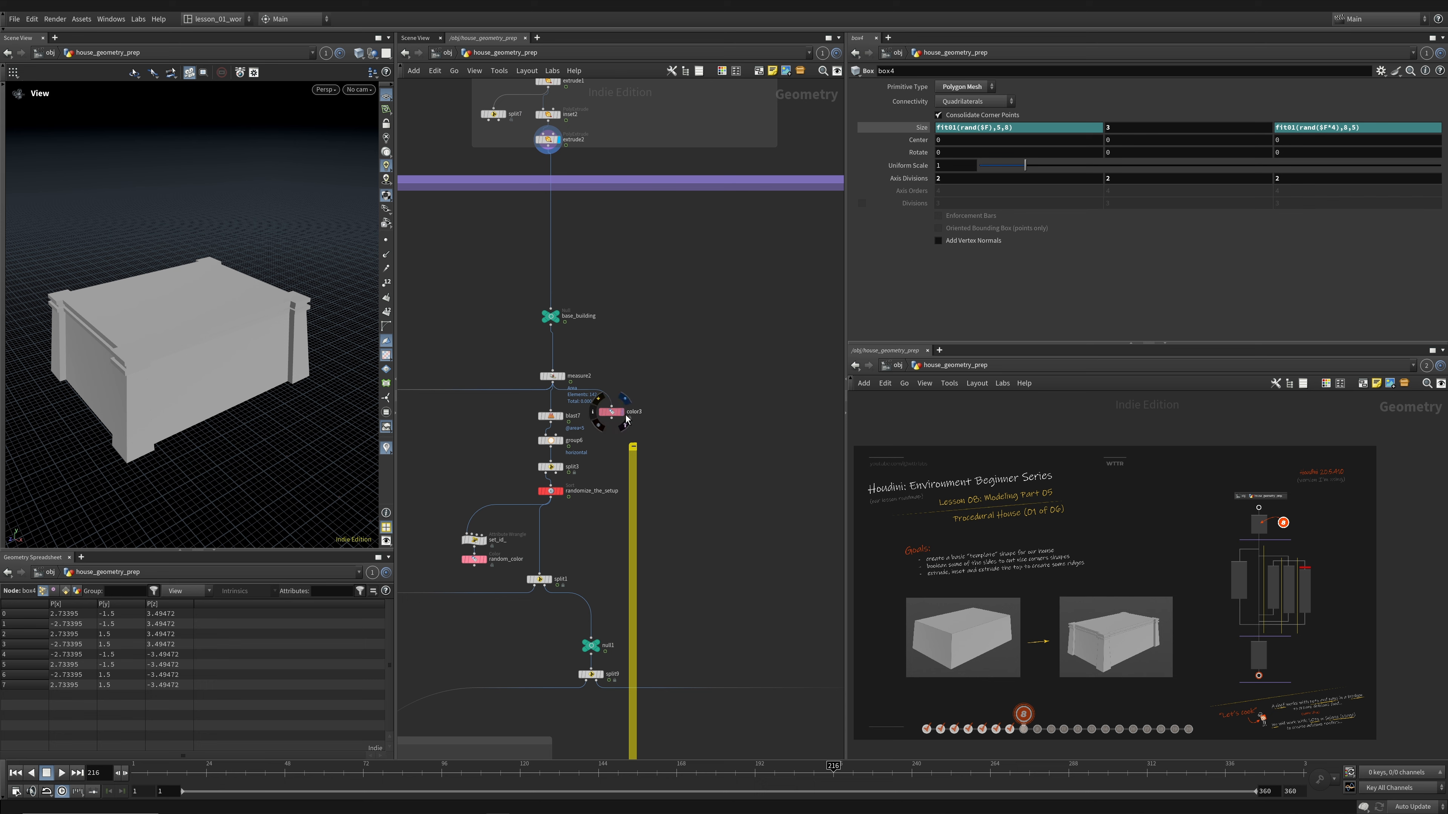
{"action": "left_click", "coordinate": [611, 414]}
{"action": "key", "text": "w"}
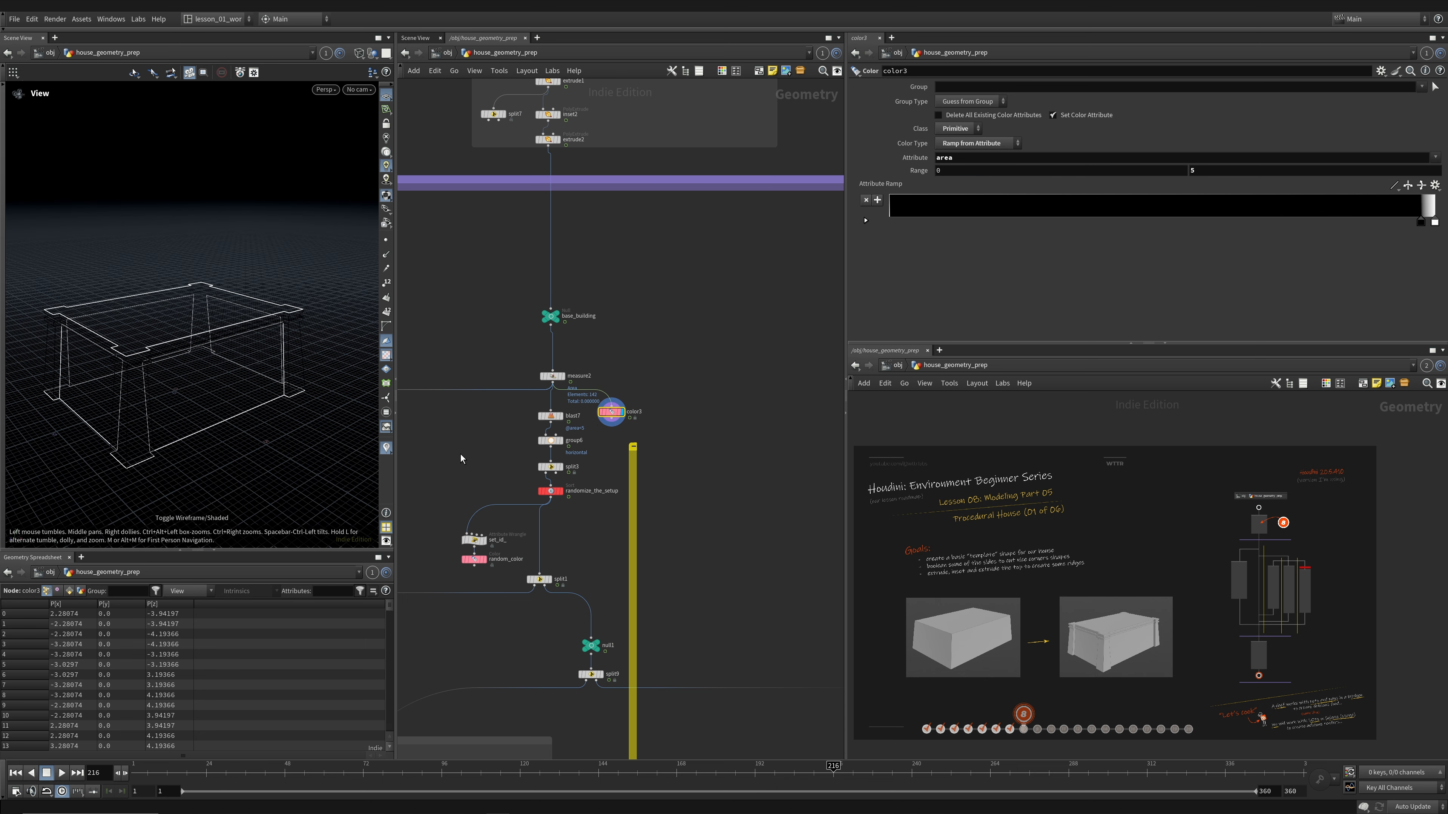
- Display the random_color node in shaded mode and play the timeline from another frame to preview the coloured walls
{"action": "mouse_move", "coordinate": [482, 567]}
{"action": "key", "text": "w"}
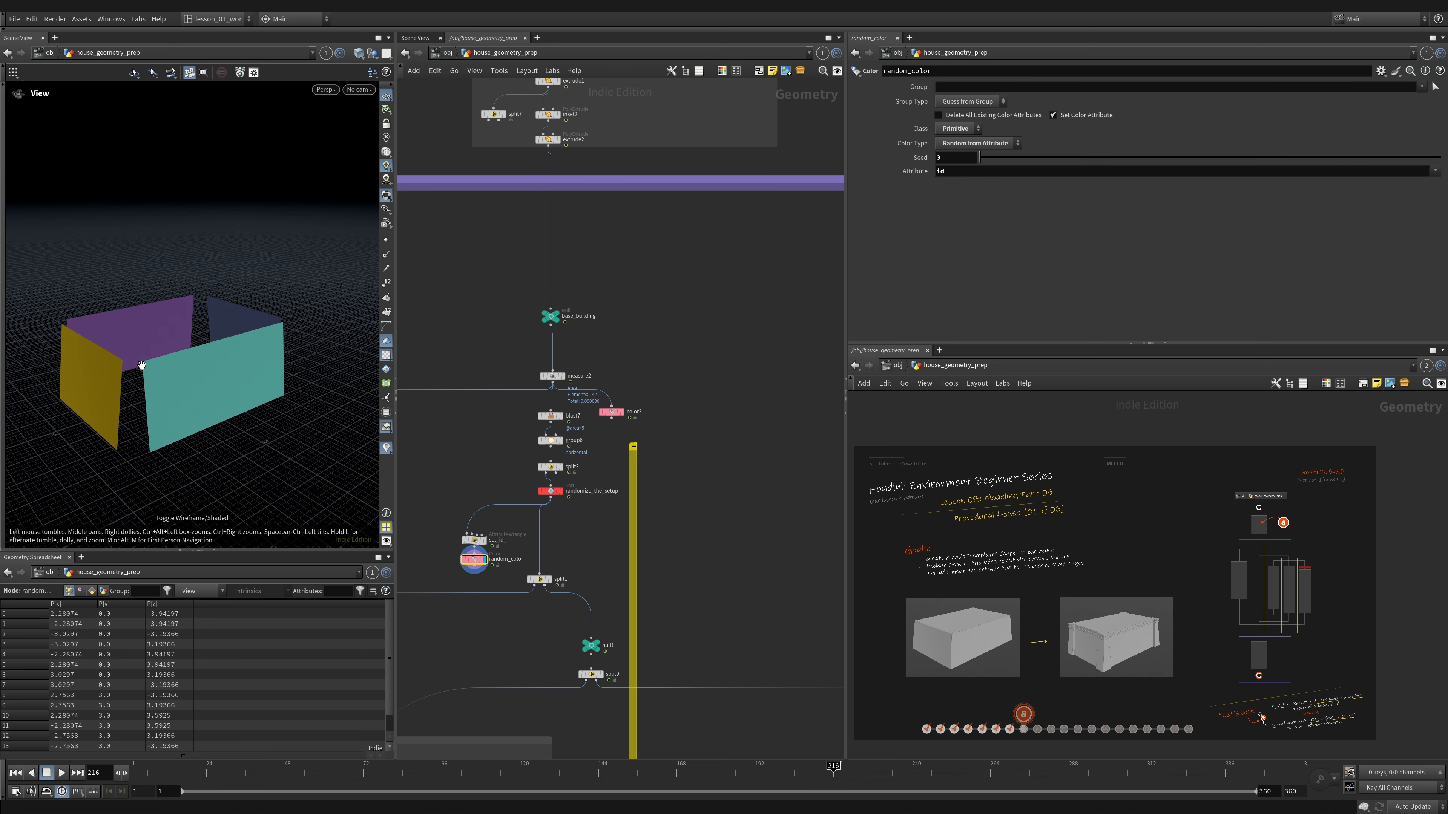
{"action": "left_click_drag", "start_coordinate": [141, 366], "coordinate": [177, 355]}
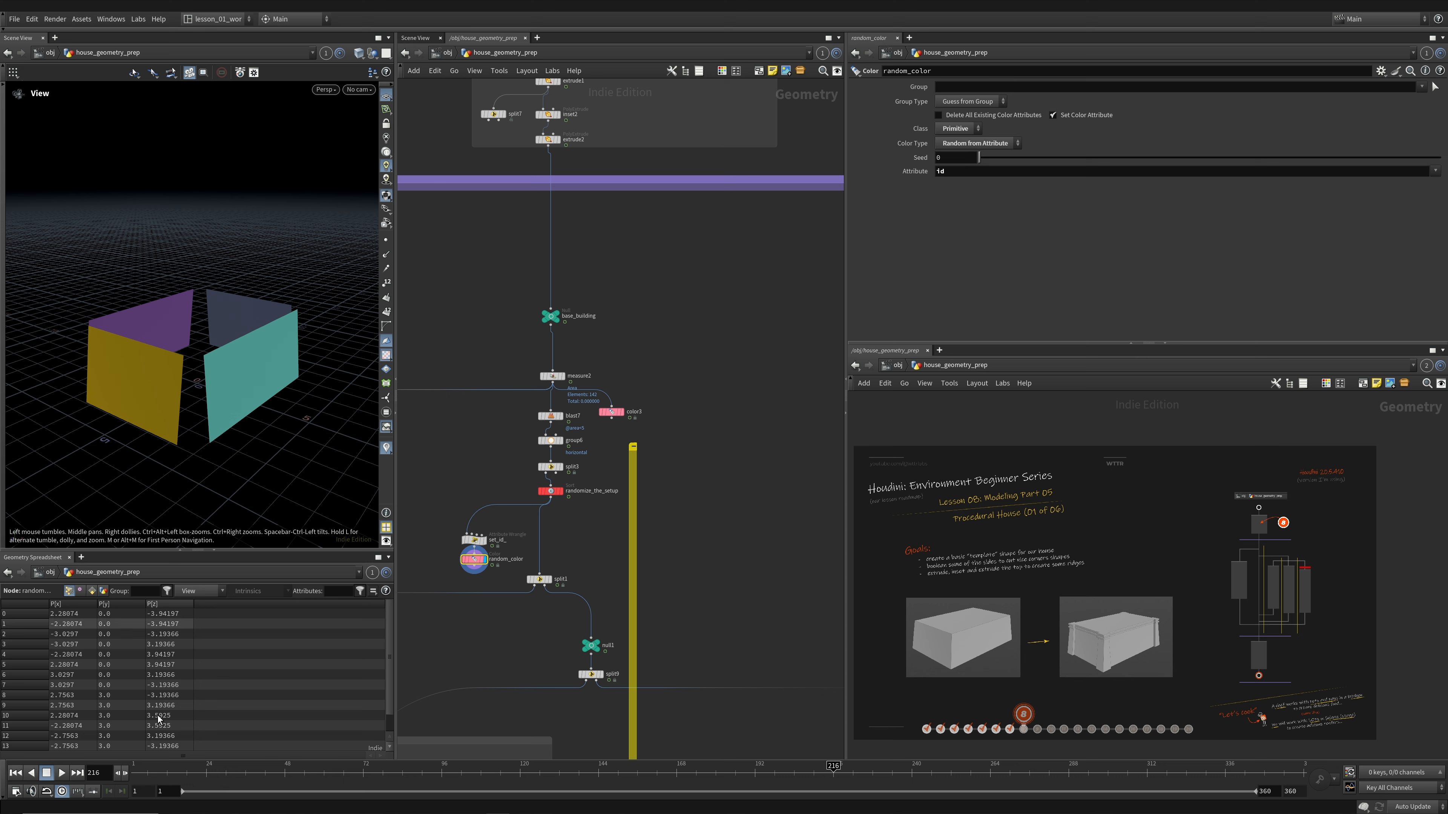
{"action": "left_click", "coordinate": [217, 778]}
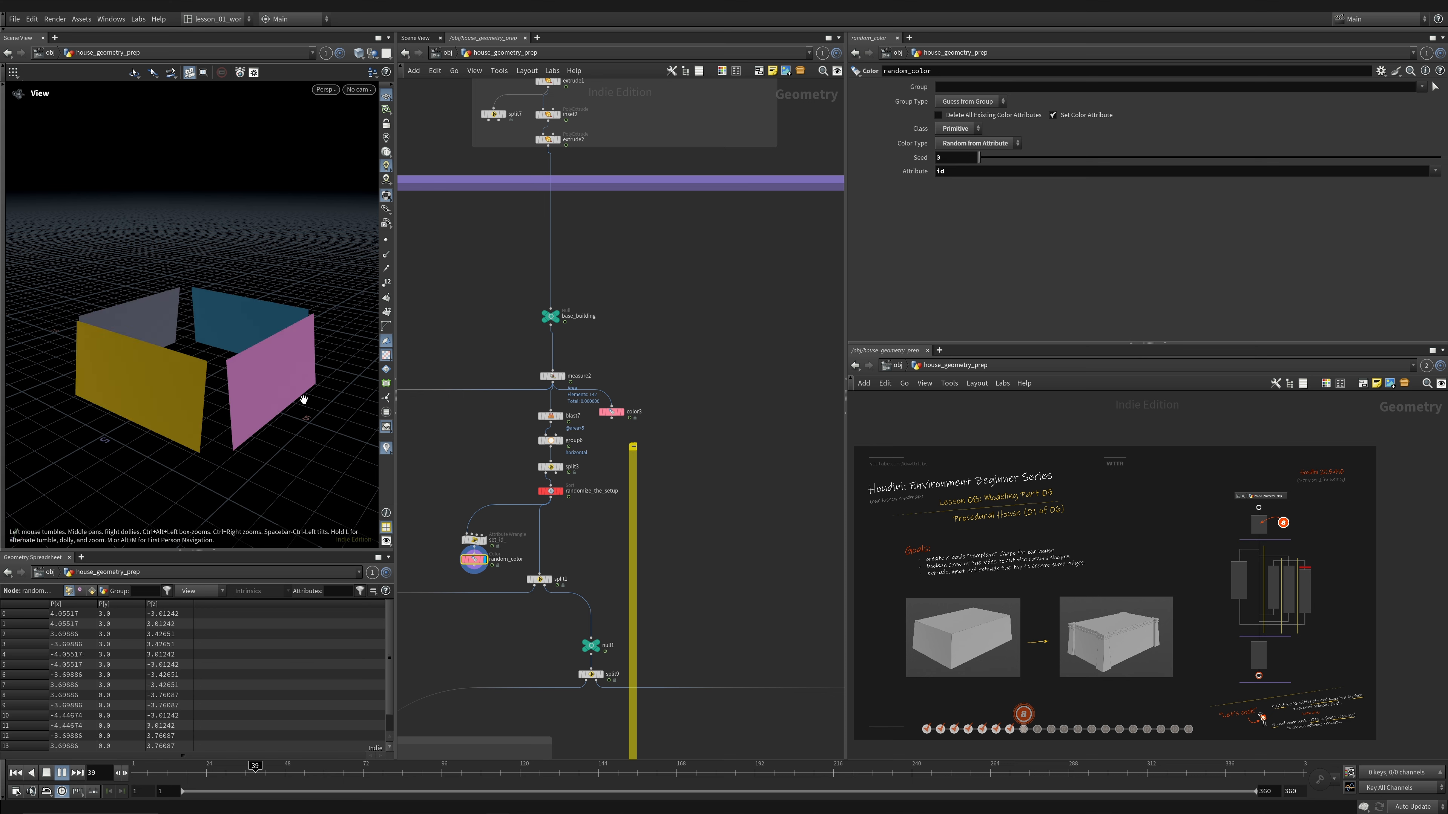
{"action": "left_click", "coordinate": [63, 774]}
{"action": "left_click_drag", "start_coordinate": [249, 298], "coordinate": [381, 489]}
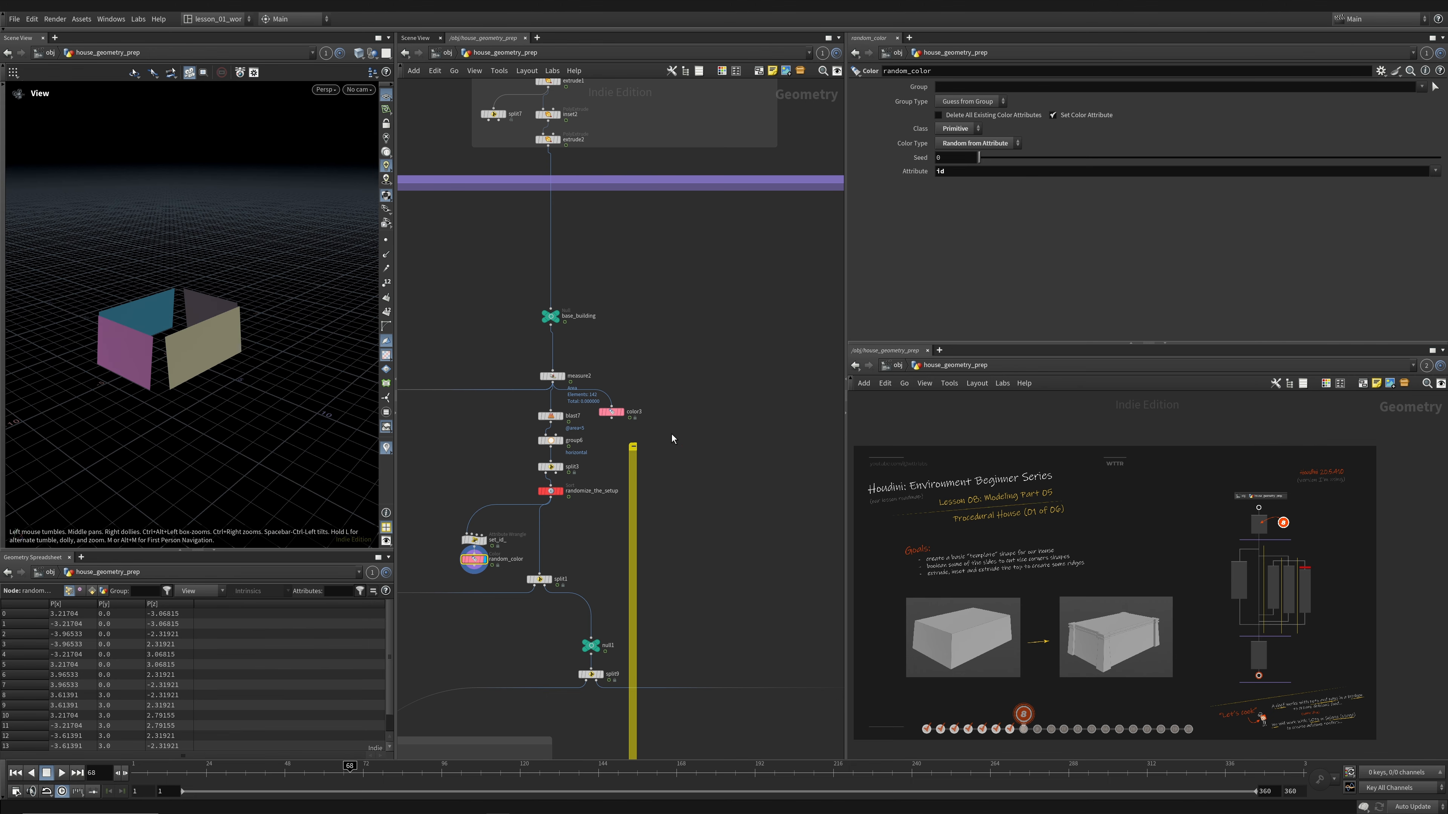
- Display the matchsize3 node below place_box in the base building section
{"action": "scroll", "coordinate": [616, 364], "scroll_direction": "down", "scroll_amount": 5}
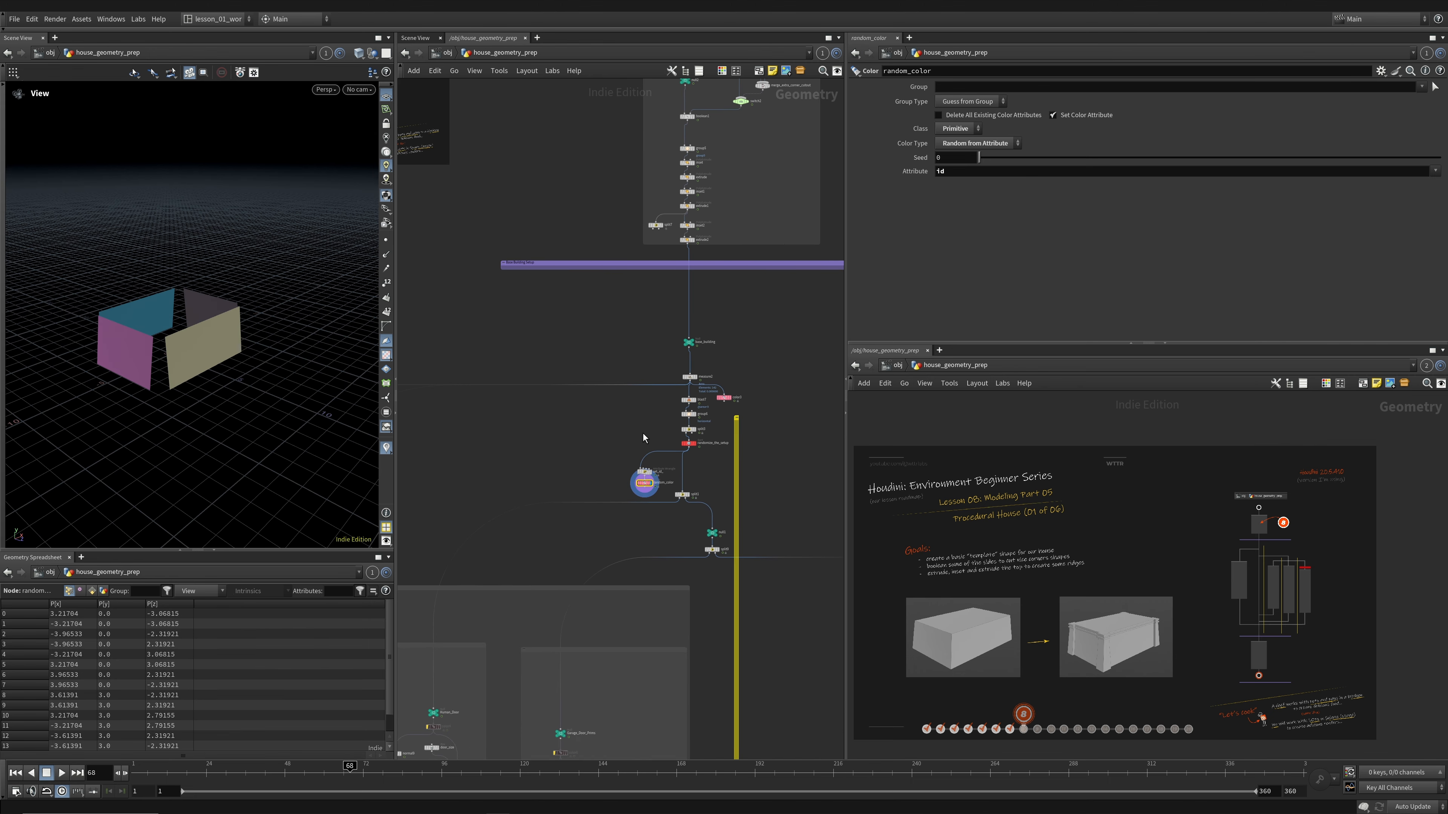
{"action": "middle_click_drag", "start_coordinate": [620, 227], "coordinate": [580, 525]}
{"action": "middle_click_drag", "start_coordinate": [630, 127], "coordinate": [609, 303]}
{"action": "scroll", "coordinate": [609, 303], "scroll_direction": "up", "scroll_amount": 5}
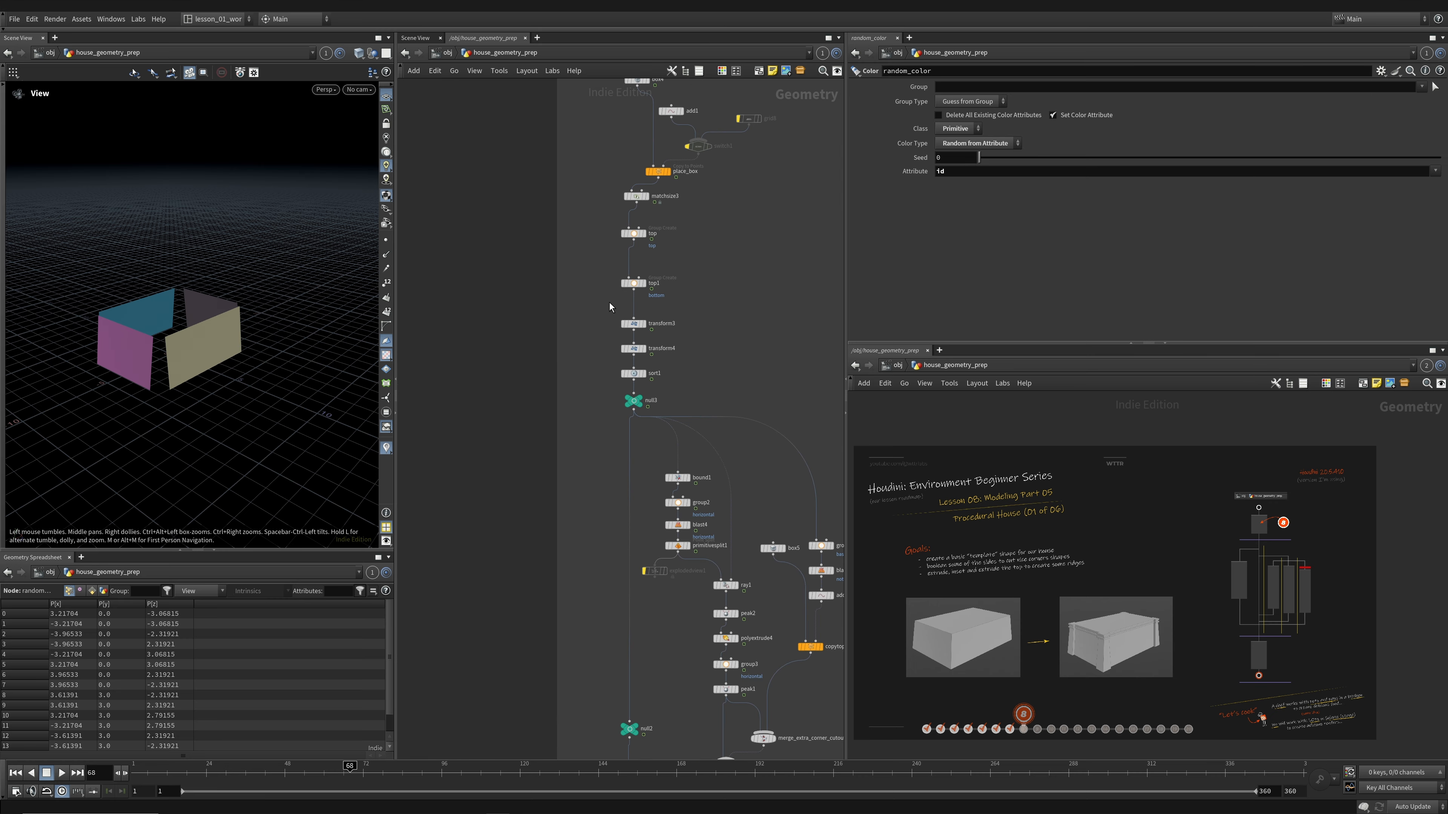
{"action": "left_click", "coordinate": [645, 196]}
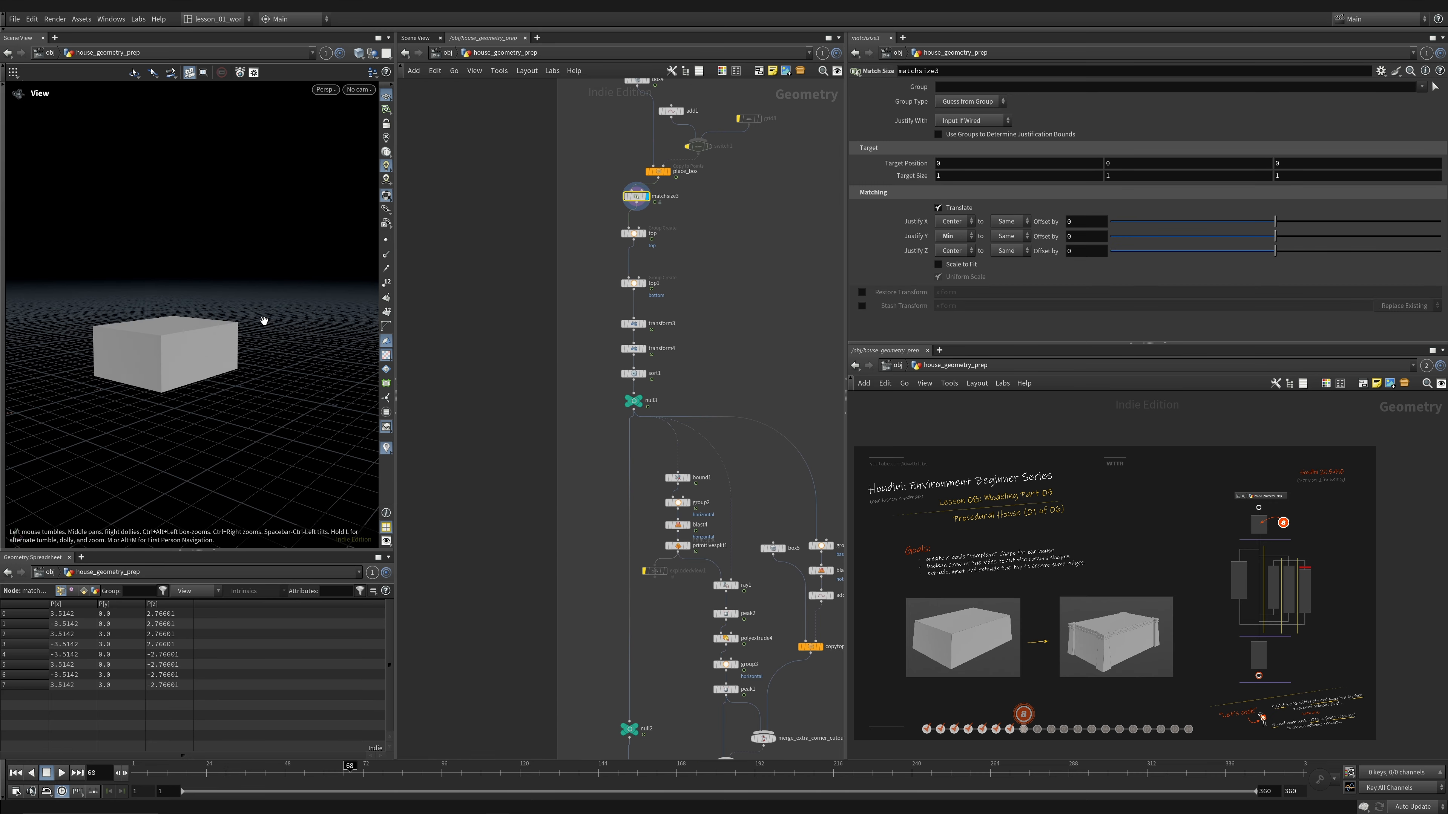
- Examine the lesson goals and reference images in the overview notes
{"action": "middle_click_drag", "start_coordinate": [577, 267], "coordinate": [555, 472]}
{"action": "scroll", "coordinate": [555, 472], "scroll_direction": "down", "scroll_amount": 1}
{"action": "middle_click_drag", "start_coordinate": [519, 361], "coordinate": [803, 248]}
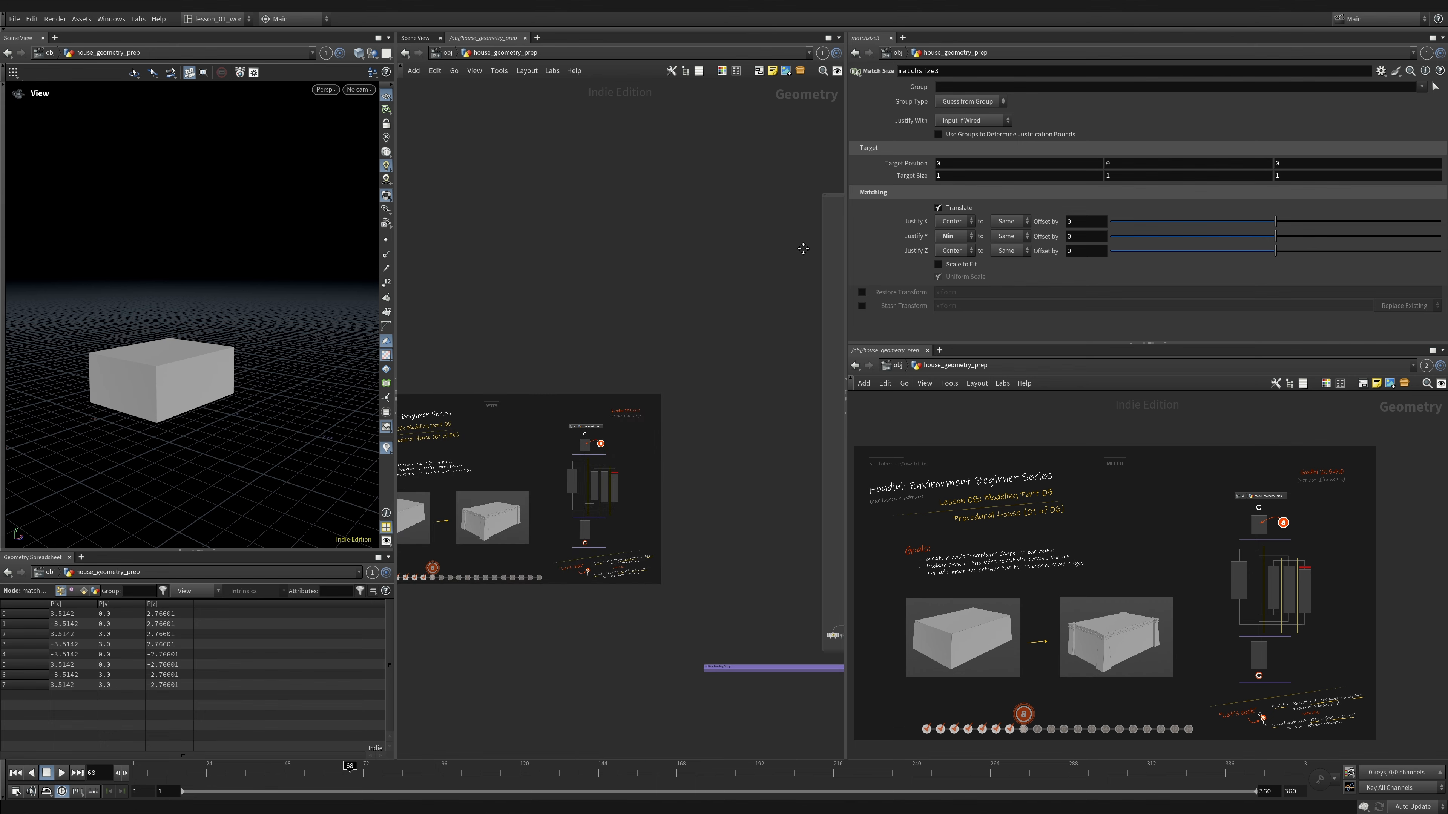
{"action": "scroll", "coordinate": [972, 544], "scroll_direction": "up", "scroll_amount": 6}
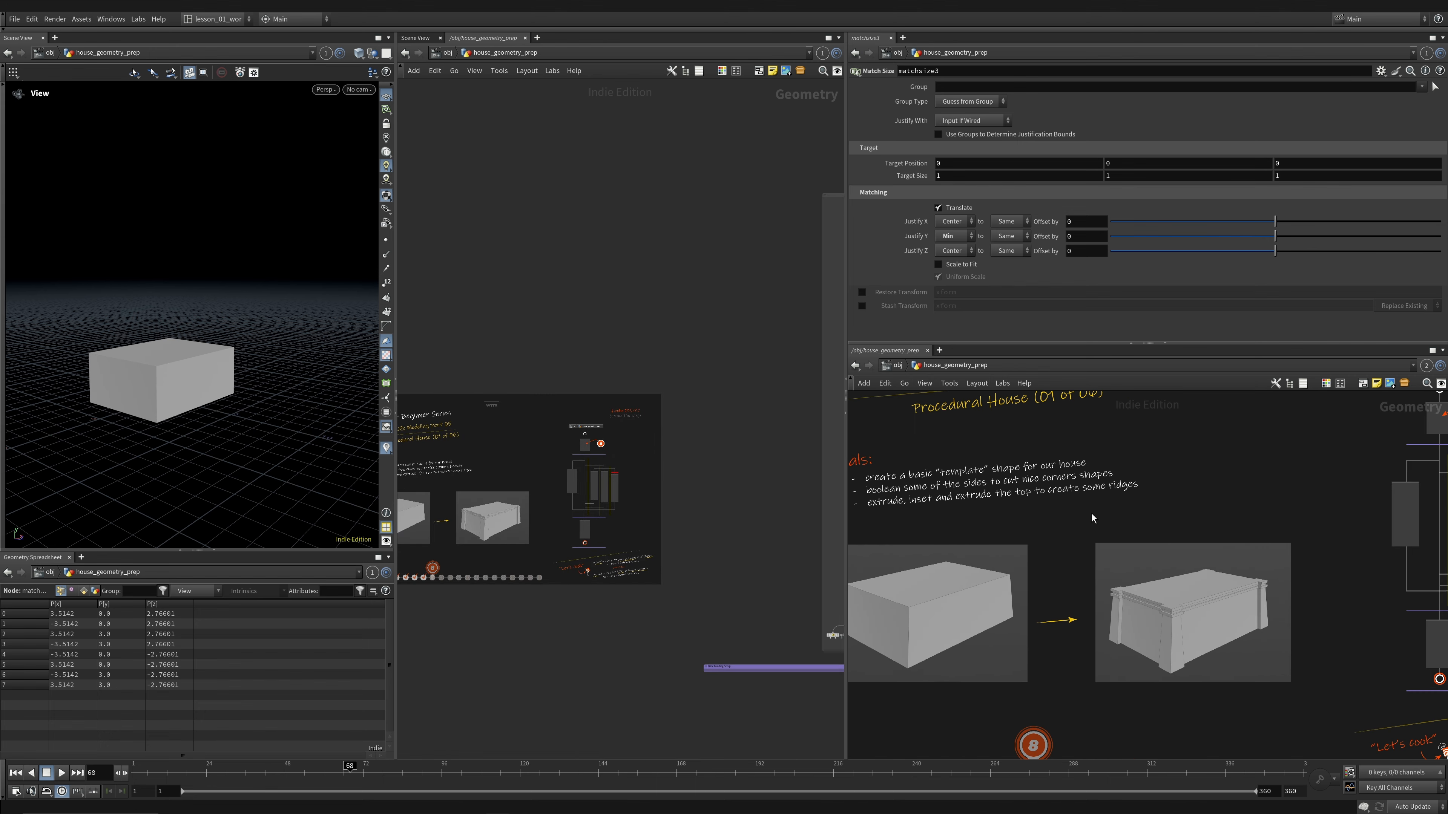
- Display the box4 node at the start of the base building section and check it in wireframe and shaded mode
{"action": "middle_click_drag", "start_coordinate": [678, 388], "coordinate": [397, 374]}
{"action": "scroll", "coordinate": [620, 198], "scroll_direction": "up", "scroll_amount": 3}
{"action": "middle_click_drag", "start_coordinate": [620, 197], "coordinate": [612, 352]}
{"action": "scroll", "coordinate": [551, 347], "scroll_direction": "up", "scroll_amount": 3}
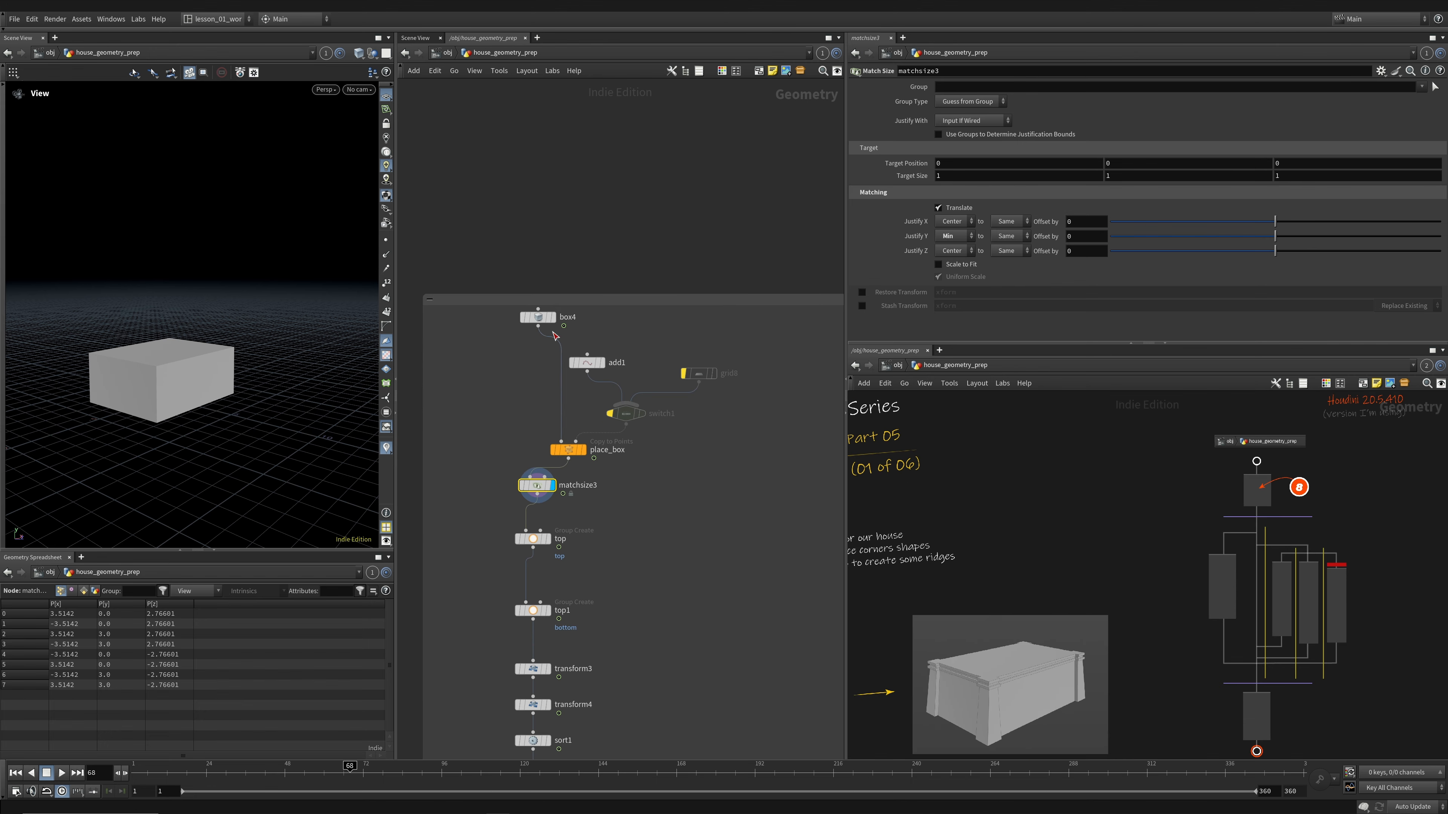
{"action": "left_click", "coordinate": [545, 323]}
{"action": "left_click", "coordinate": [544, 322]}
{"action": "key", "text": "w"}
{"action": "key", "text": "w"}
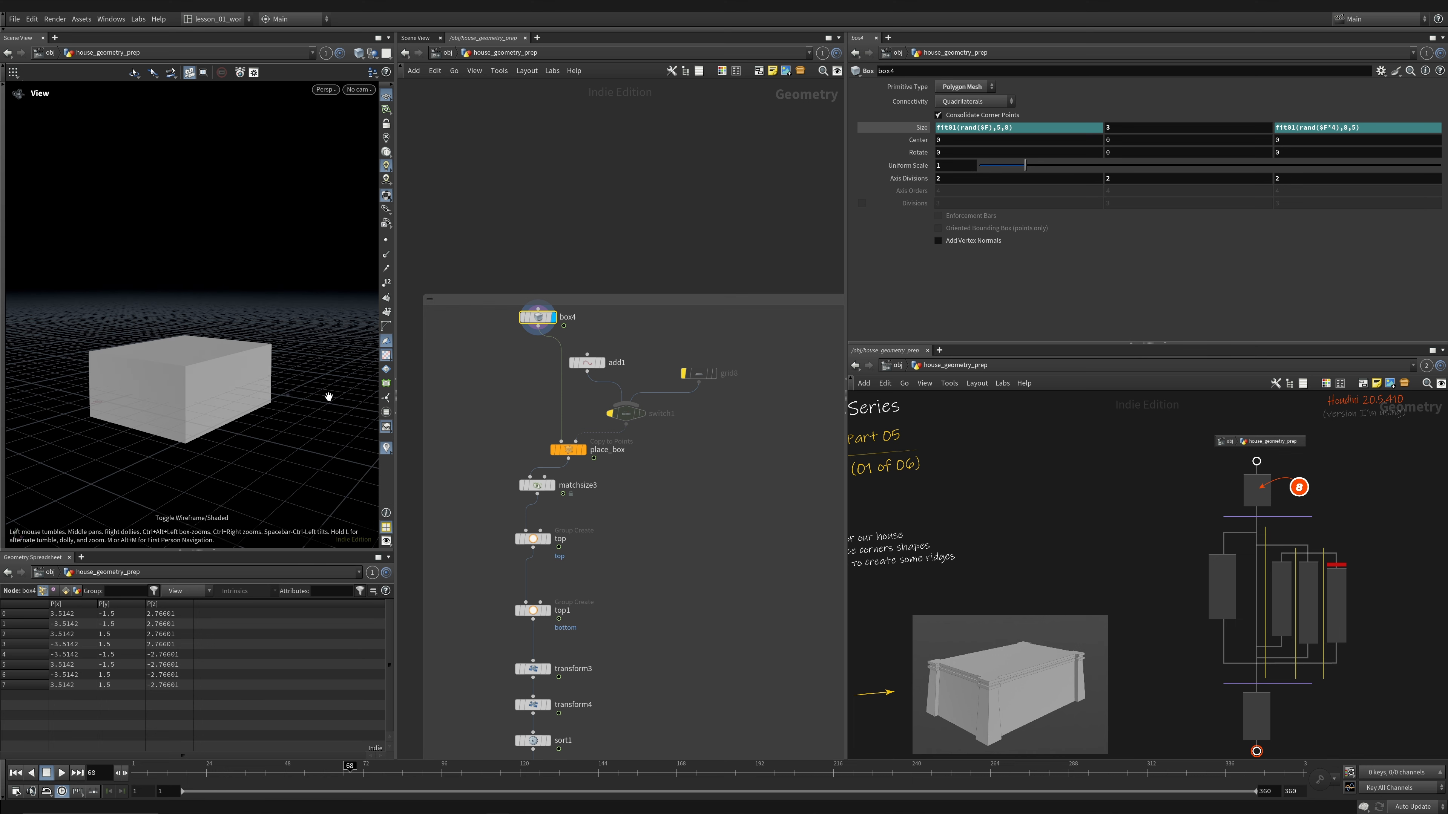
- Try a default Box node beside box4, display it for comparison and delete it
{"action": "key", "text": "Tab"}
{"action": "type", "text": "box"}
{"action": "key", "text": "Return"}
{"action": "left_click", "coordinate": [441, 357]}
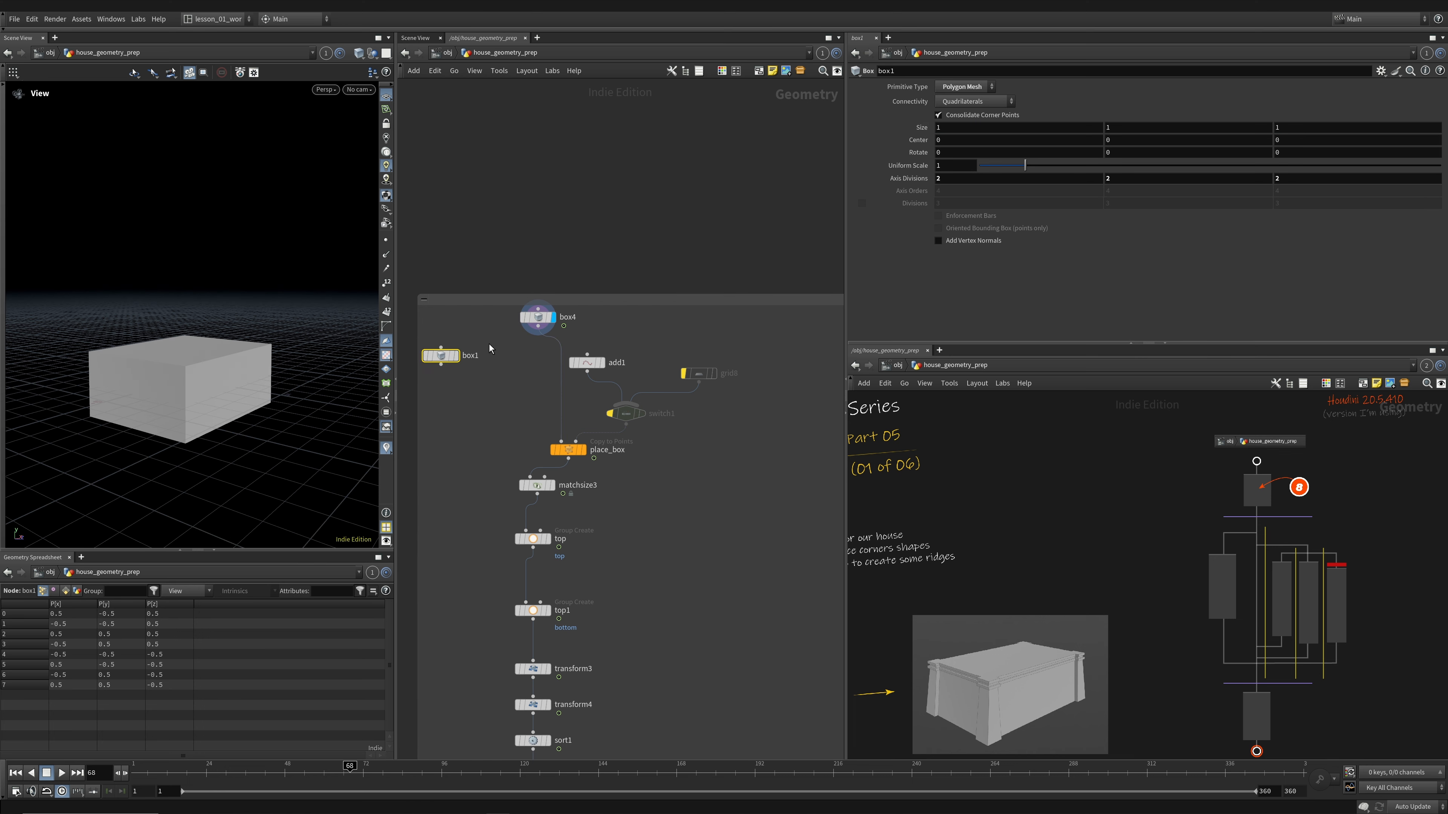
{"action": "middle_click_drag", "start_coordinate": [491, 349], "coordinate": [546, 327]}
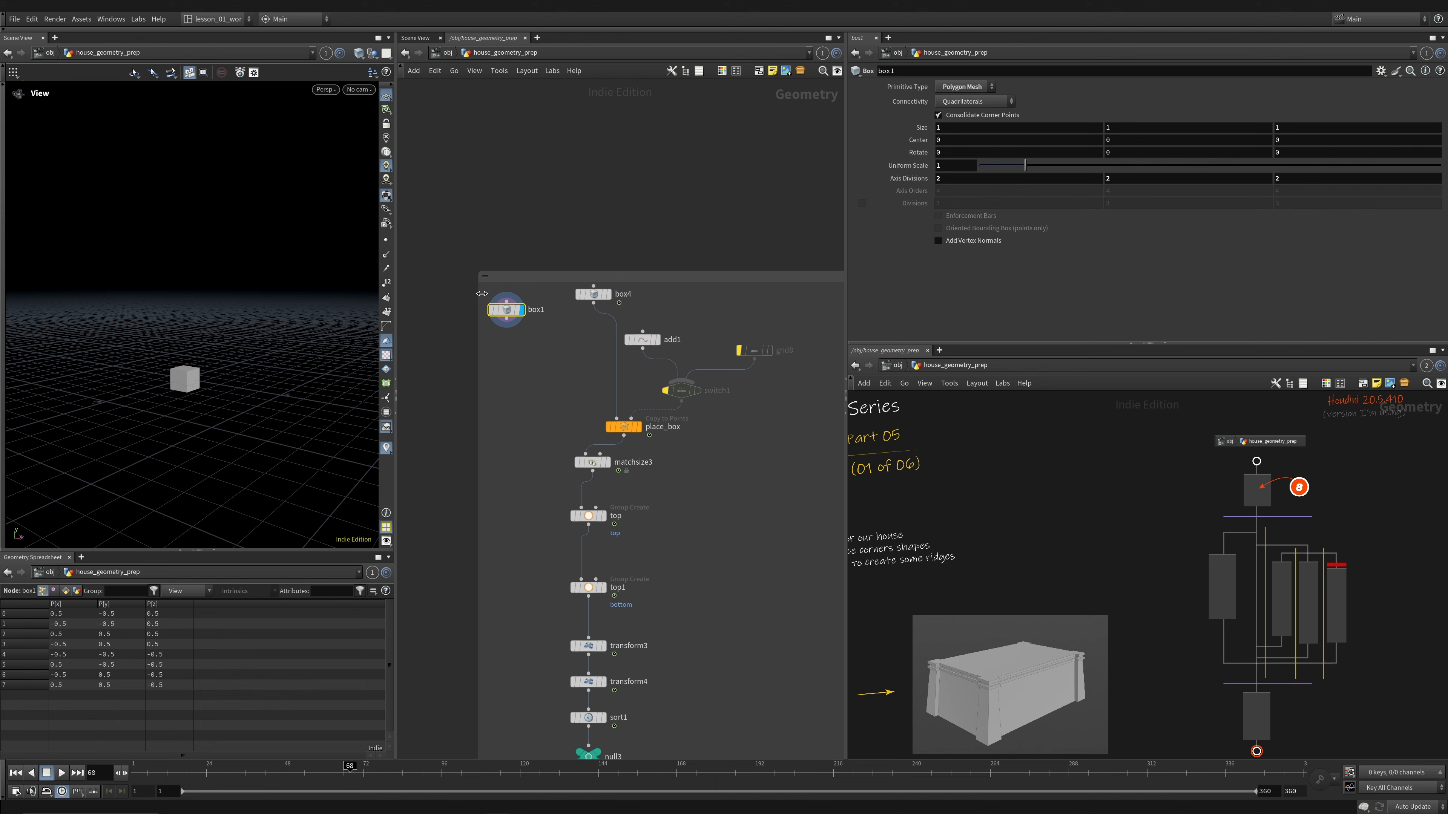
{"action": "key", "text": "Delete"}
- Display box4 again and examine the random expressions driving its Size parameter
{"action": "left_click", "coordinate": [592, 294]}
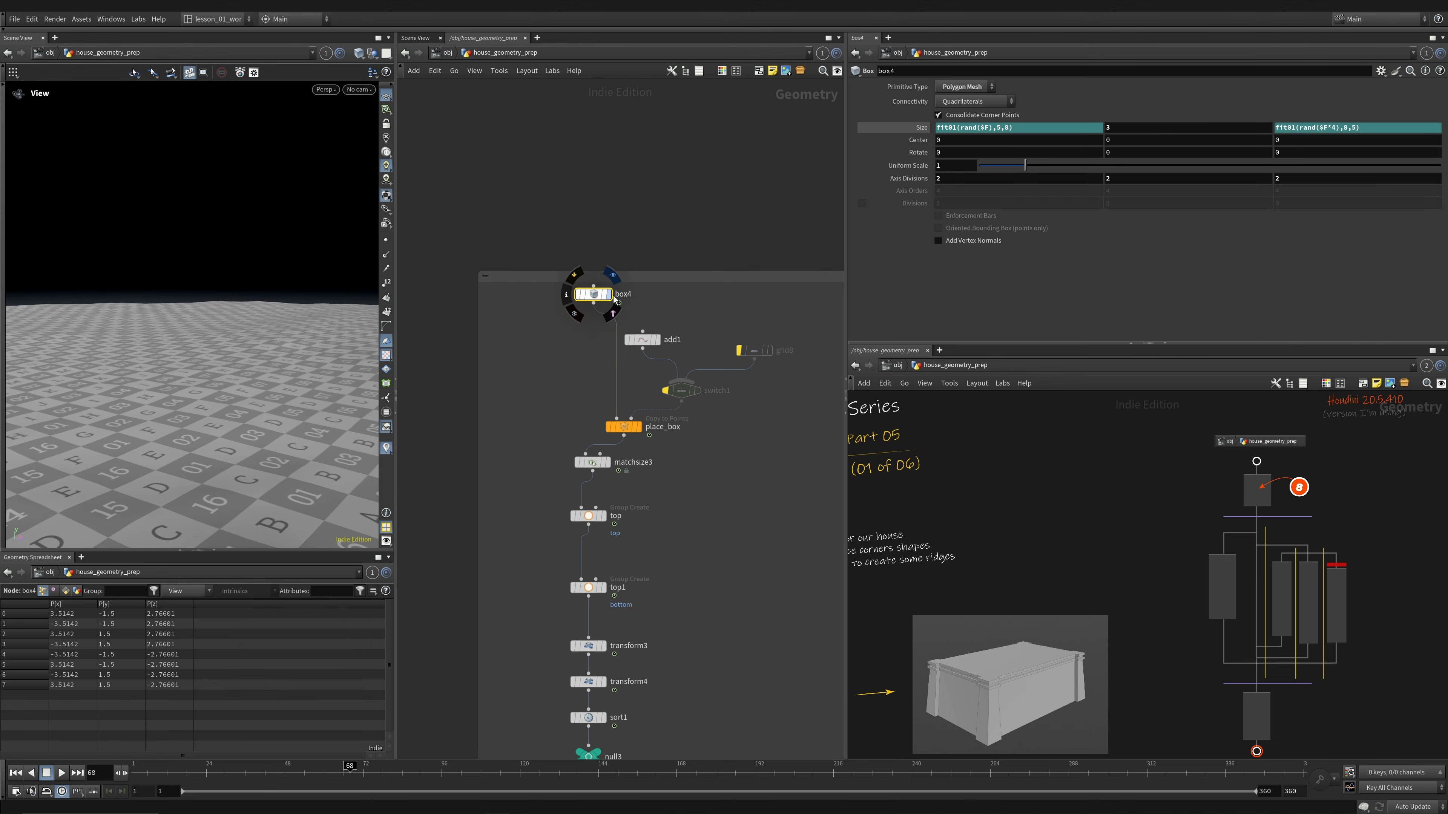
{"action": "left_click", "coordinate": [608, 294]}
{"action": "left_click", "coordinate": [925, 130]}
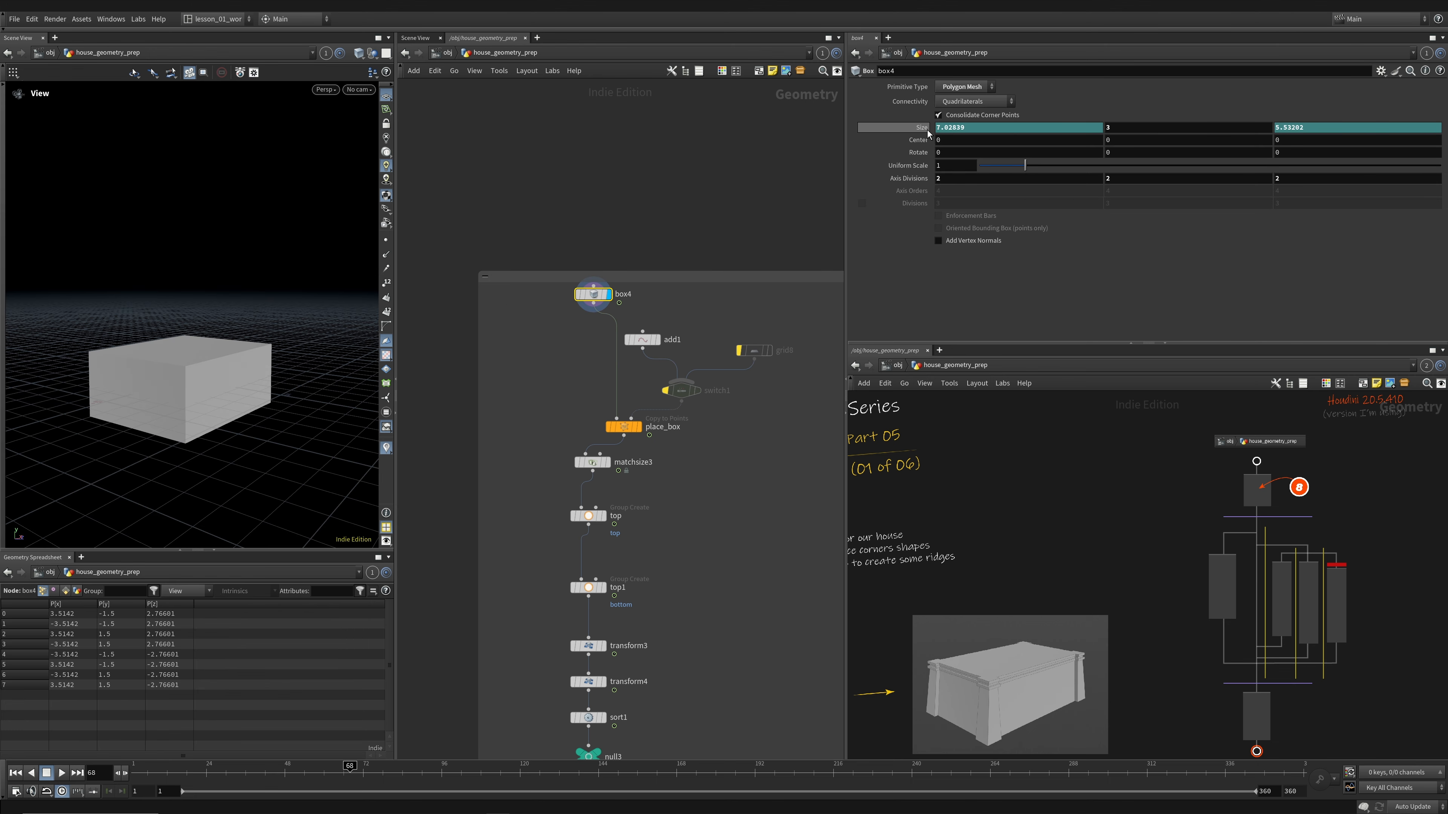
{"action": "left_click", "coordinate": [926, 130]}
{"action": "left_click_drag", "start_coordinate": [1021, 128], "coordinate": [858, 143]}
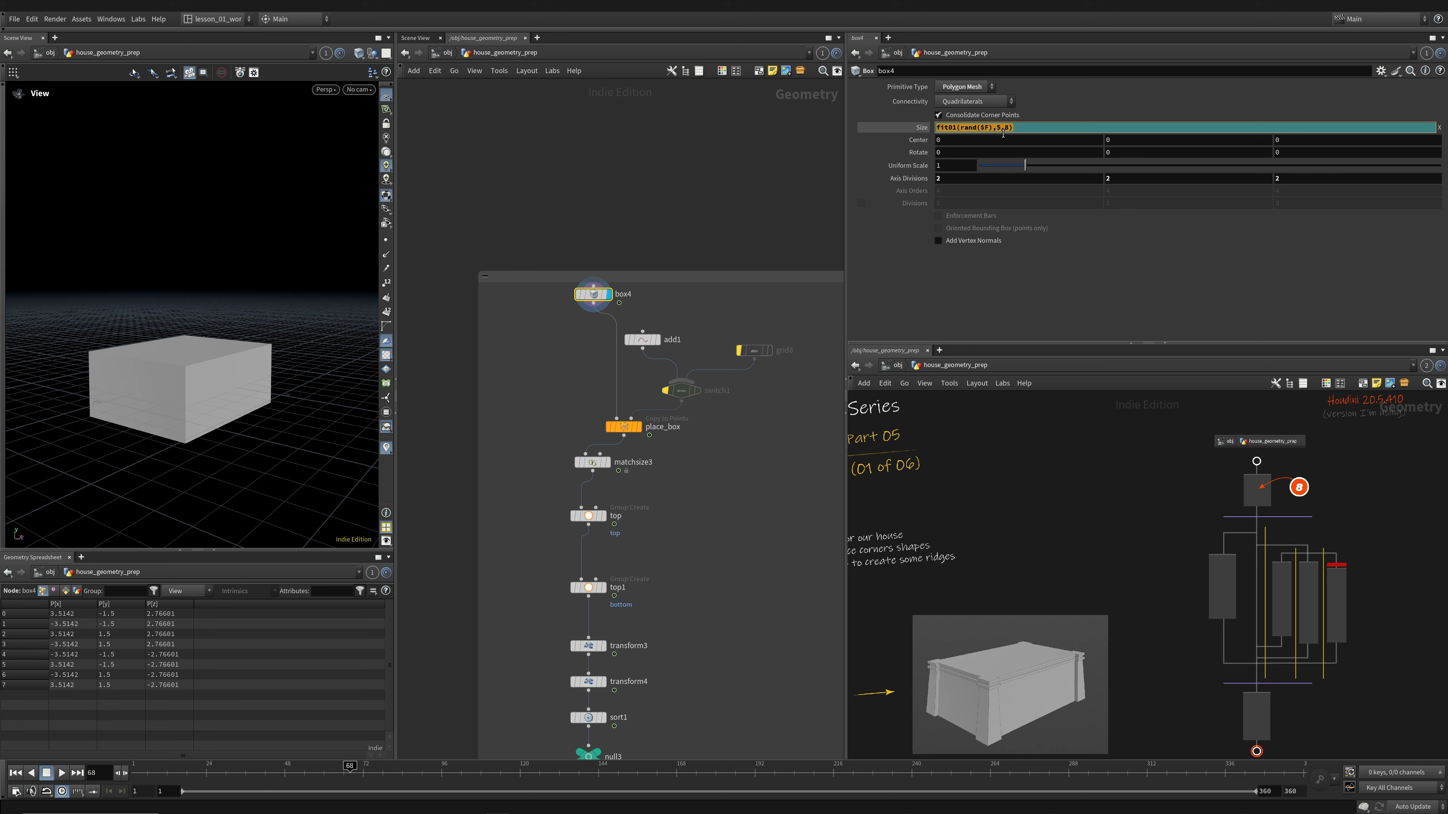
{"action": "key", "text": "Escape"}
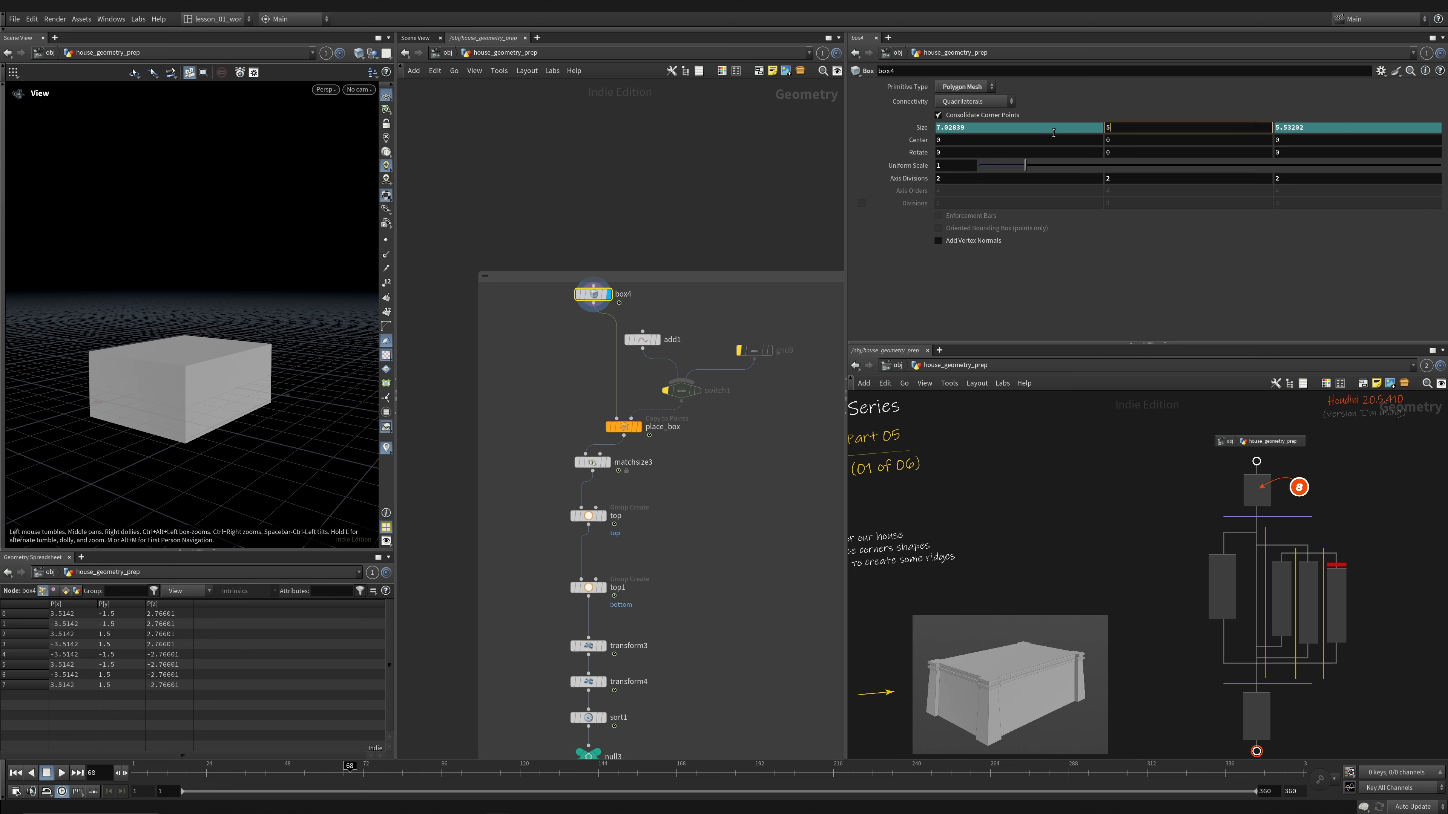
- Set box4's Y size to 5 and display the final extrude node of the base building section
{"action": "key", "text": "Return"}
{"action": "scroll", "coordinate": [810, 383], "scroll_direction": "down", "scroll_amount": 4}
{"action": "middle_click_drag", "start_coordinate": [698, 590], "coordinate": [664, 324]}
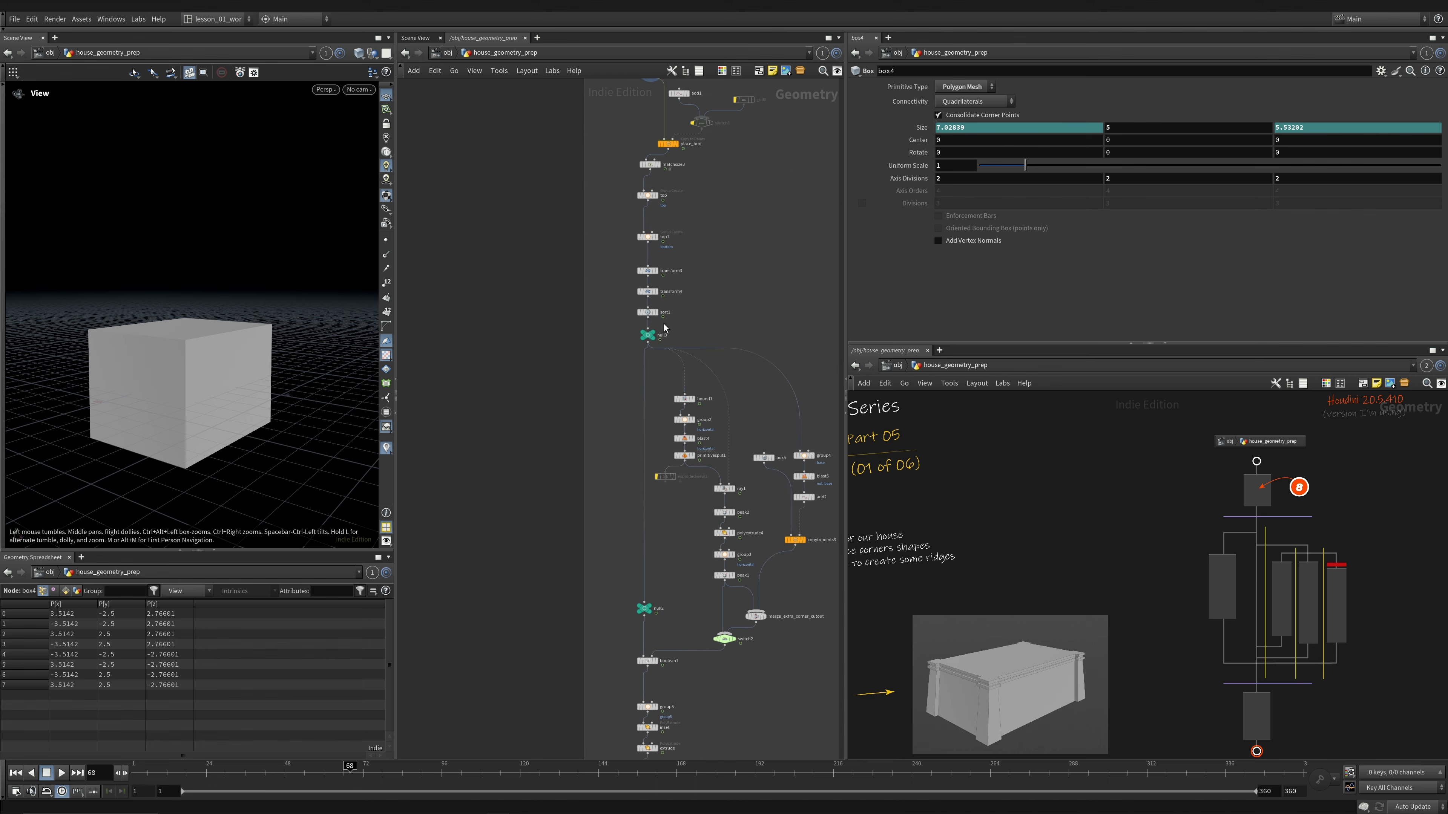
{"action": "left_click", "coordinate": [655, 334]}
{"action": "scroll", "coordinate": [611, 548], "scroll_direction": "down", "scroll_amount": 1}
{"action": "middle_click_drag", "start_coordinate": [612, 547], "coordinate": [608, 203]}
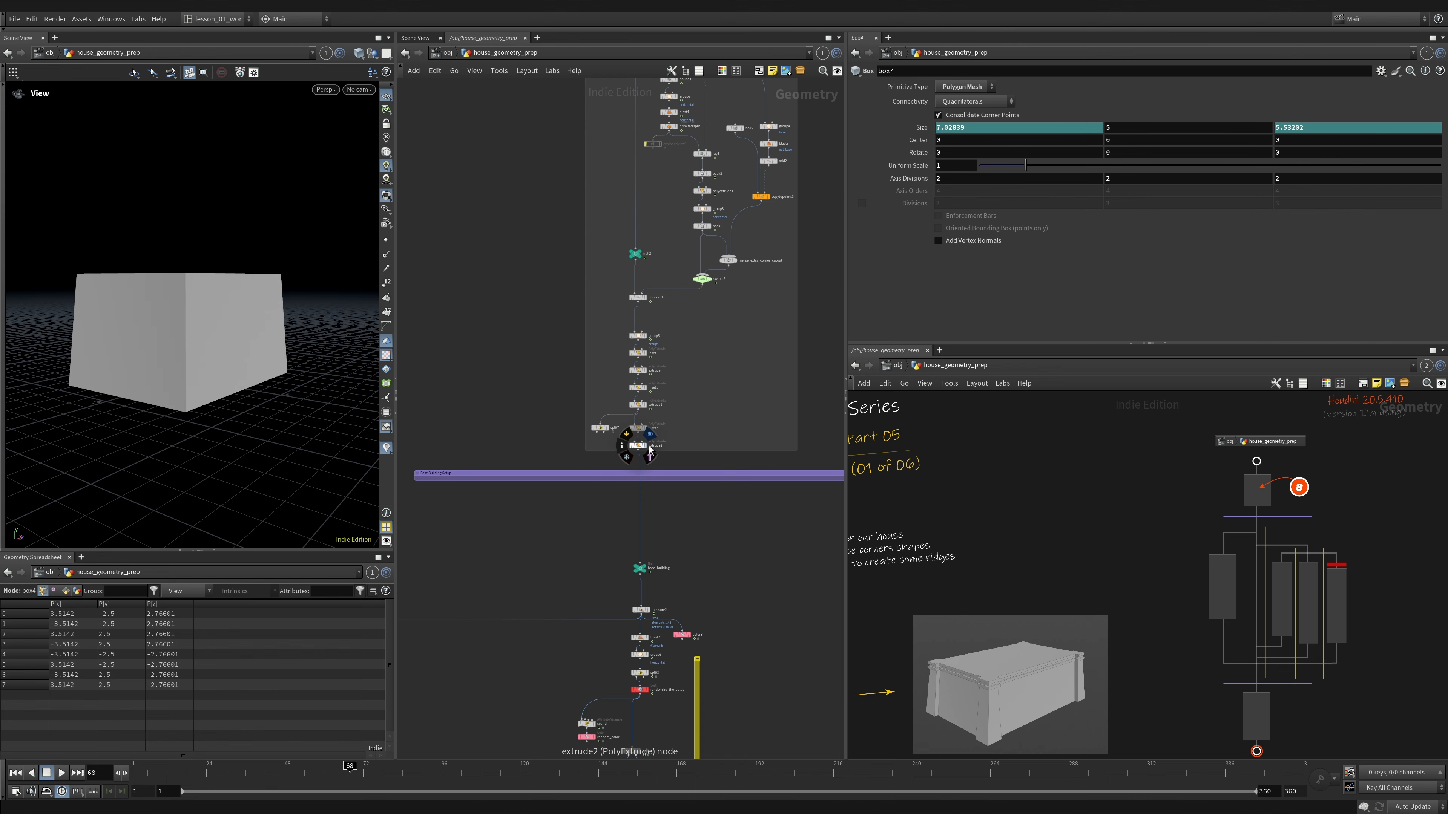
{"action": "left_click", "coordinate": [649, 436]}
- Display the remove_extra_groups node below the final merge and inspect the complete house from several sides in wireframe and shaded mode
{"action": "scroll", "coordinate": [582, 456], "scroll_direction": "down", "scroll_amount": 6}
{"action": "middle_click_drag", "start_coordinate": [602, 684], "coordinate": [624, 92]}
{"action": "scroll", "coordinate": [616, 618], "scroll_direction": "down", "scroll_amount": 1}
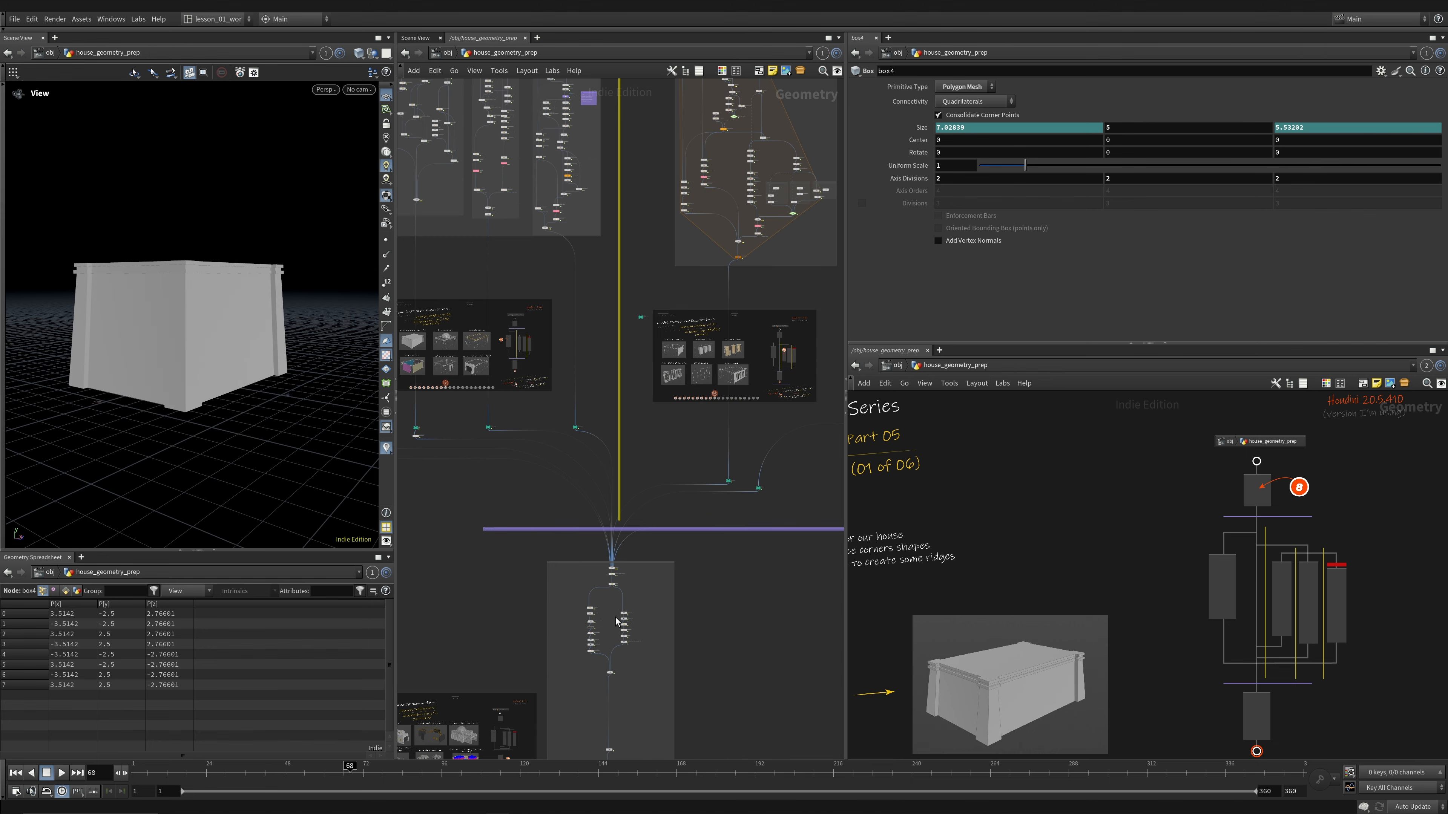
{"action": "scroll", "coordinate": [616, 622], "scroll_direction": "up", "scroll_amount": 3}
{"action": "left_click", "coordinate": [609, 446]}
{"action": "left_click", "coordinate": [599, 446]}
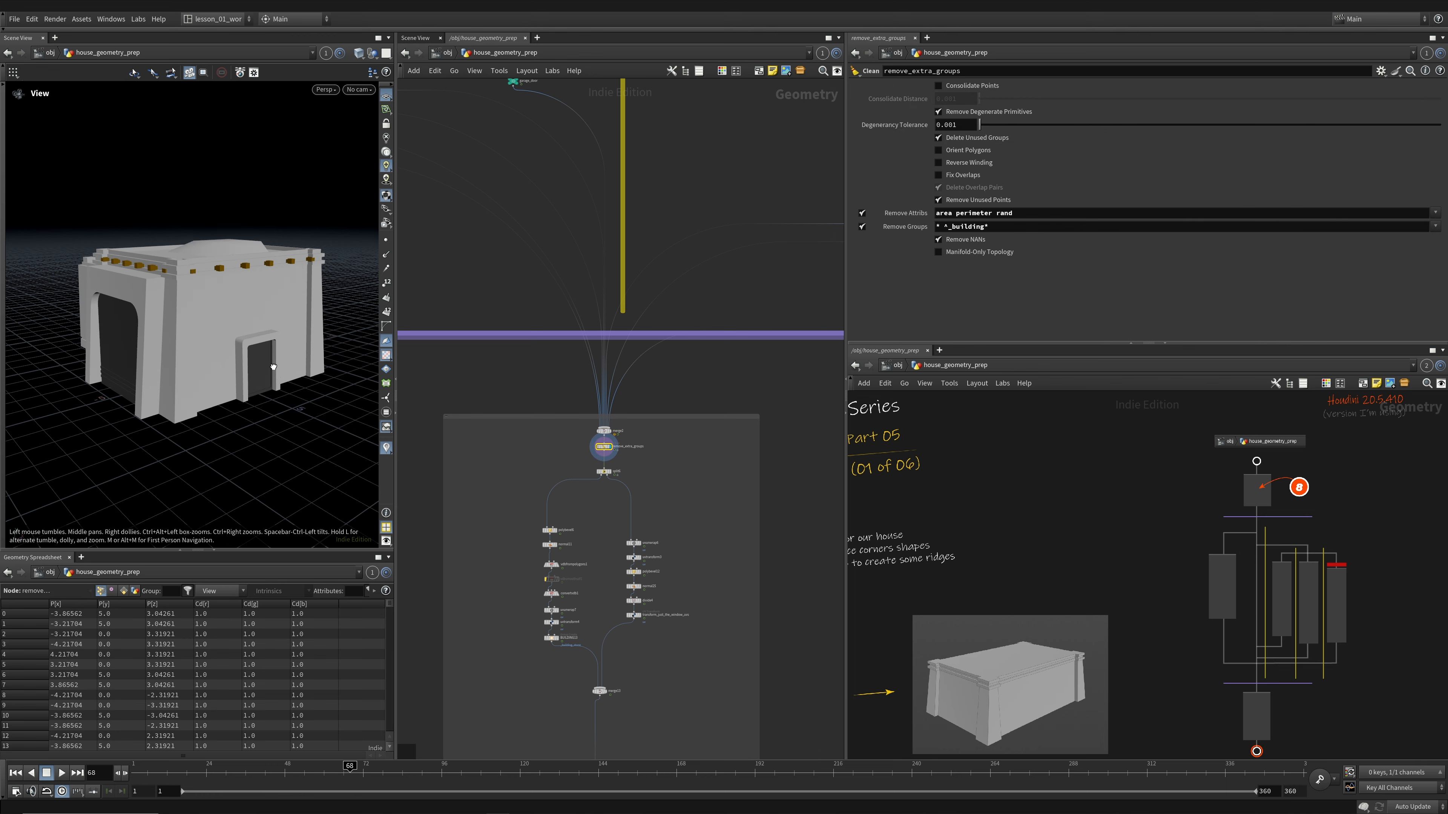
{"action": "left_click_drag", "start_coordinate": [274, 366], "coordinate": [232, 360]}
{"action": "key", "text": "shift+w"}
{"action": "key", "text": "shift+w"}
{"action": "left_click_drag", "start_coordinate": [148, 333], "coordinate": [239, 343]}
{"action": "mouse_move", "coordinate": [239, 353]}
{"action": "middle_mouse_down"}
{"action": "mouse_move", "coordinate": [117, 365]}
{"action": "mouse_move", "coordinate": [191, 378]}
{"action": "middle_mouse_up"}
{"action": "left_click_drag", "start_coordinate": [190, 378], "coordinate": [227, 427]}
{"action": "scroll", "coordinate": [240, 379], "scroll_direction": "down", "scroll_amount": 3}
{"action": "scroll", "coordinate": [622, 271], "scroll_direction": "down", "scroll_amount": 1}
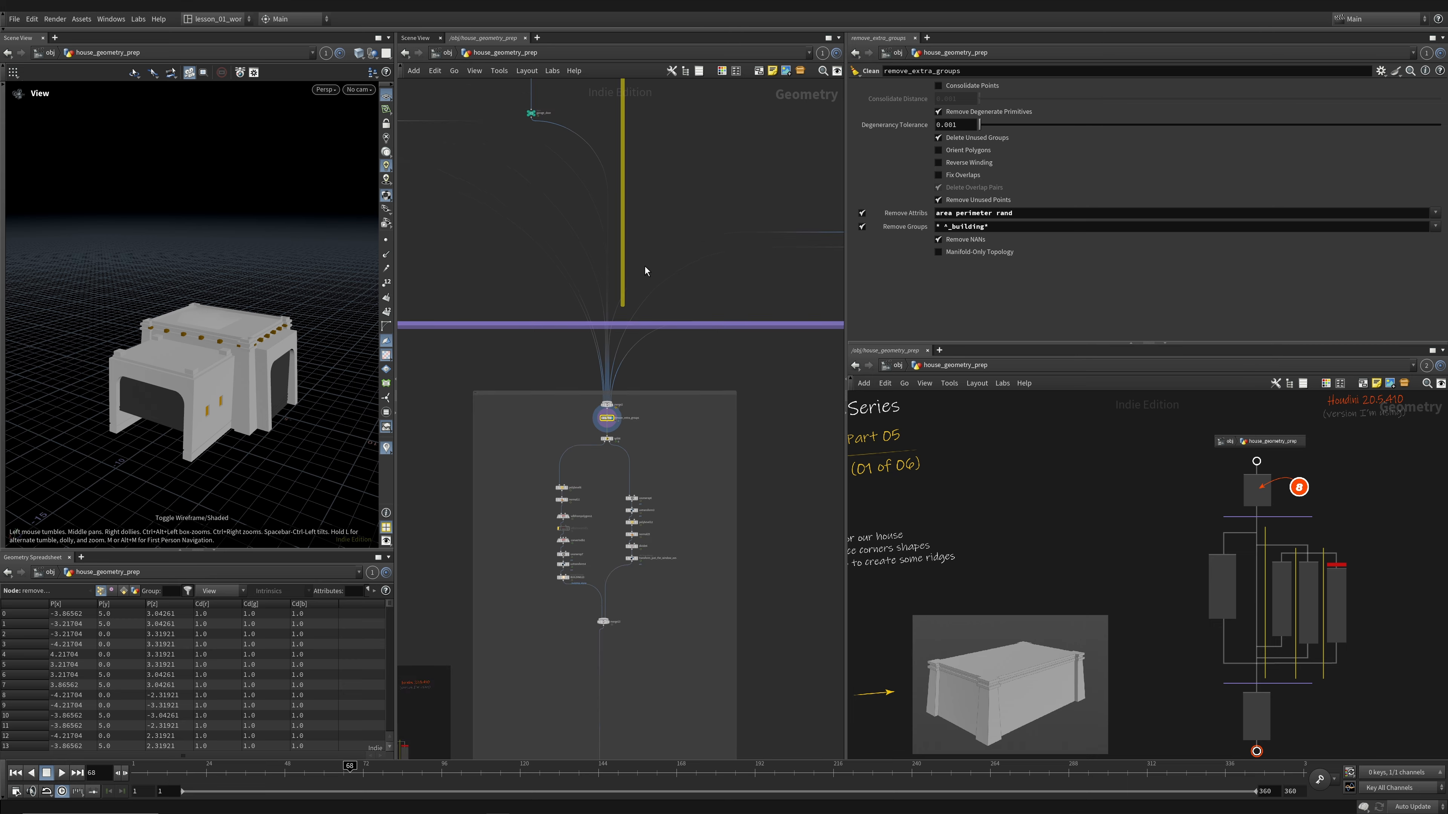
- Set the Y size of box4 to 6 while keeping the complete house displayed
{"action": "scroll", "coordinate": [644, 270], "scroll_direction": "down", "scroll_amount": 4}
{"action": "middle_click_drag", "start_coordinate": [645, 268], "coordinate": [634, 753]}
{"action": "scroll", "coordinate": [603, 155], "scroll_direction": "up", "scroll_amount": 4}
{"action": "middle_click_drag", "start_coordinate": [599, 126], "coordinate": [612, 276]}
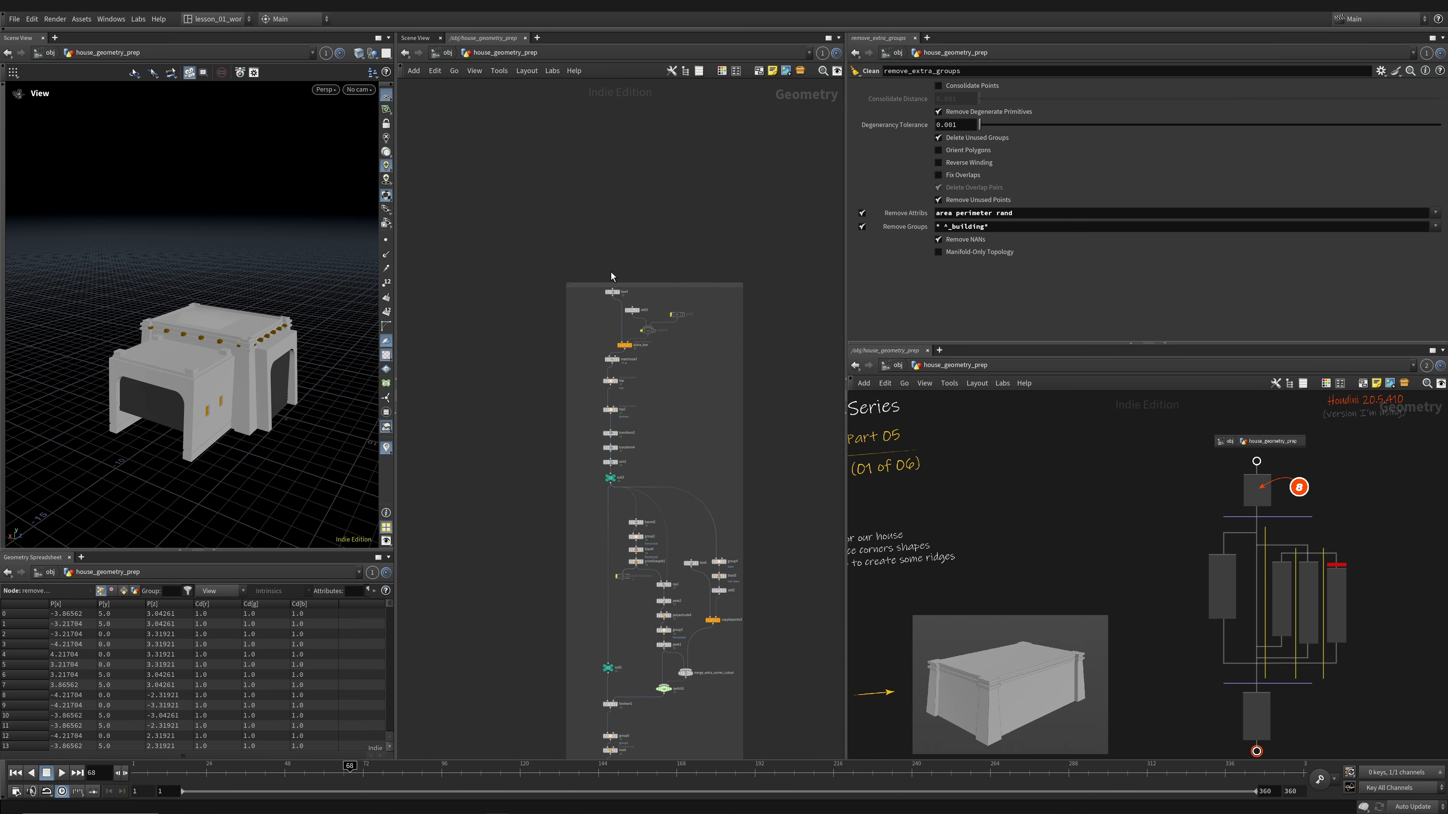
{"action": "left_click", "coordinate": [613, 292]}
{"action": "scroll", "coordinate": [655, 312], "scroll_direction": "up", "scroll_amount": 2}
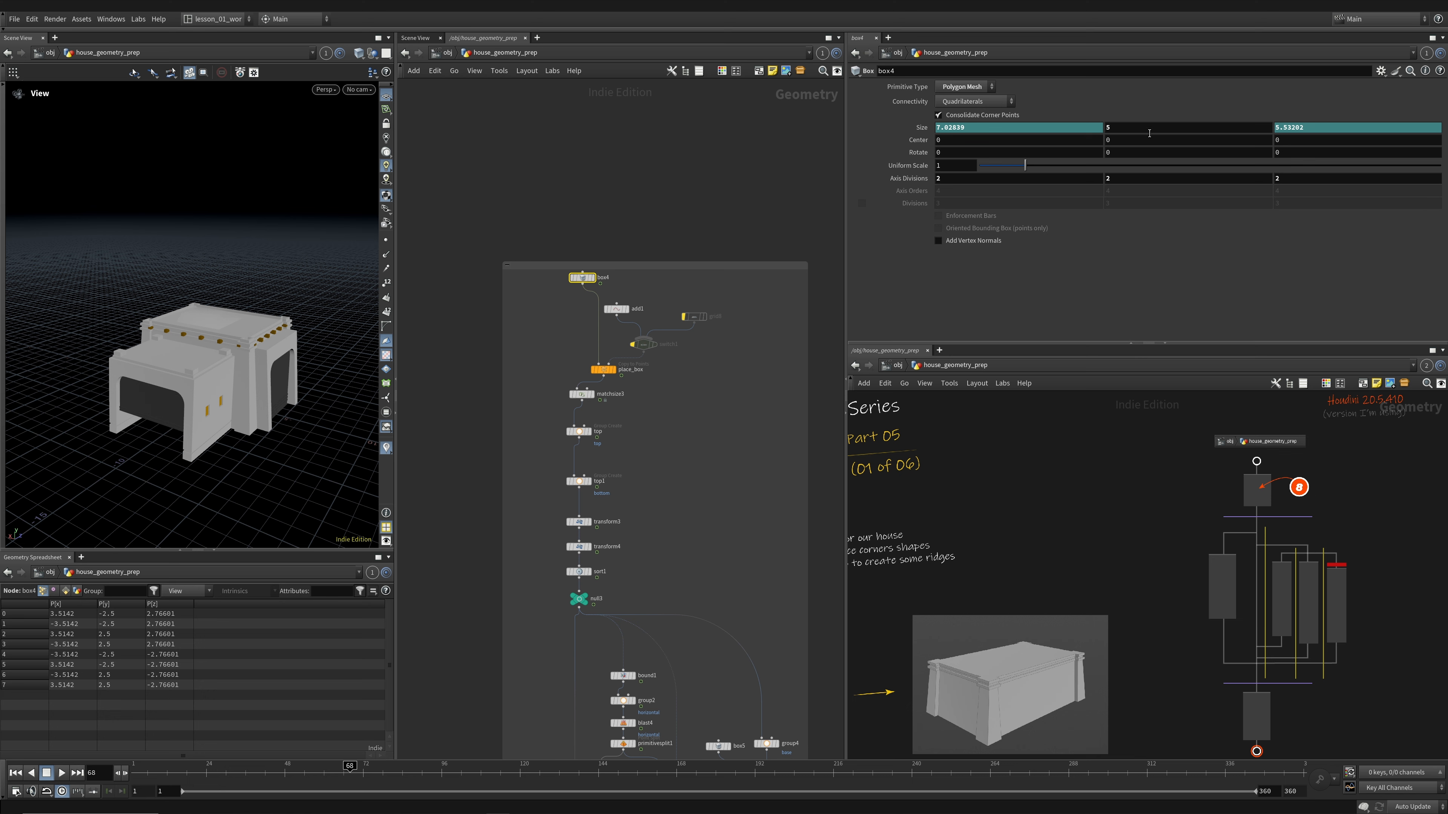
{"action": "type", "text": "6"}
{"action": "key", "text": "Return"}
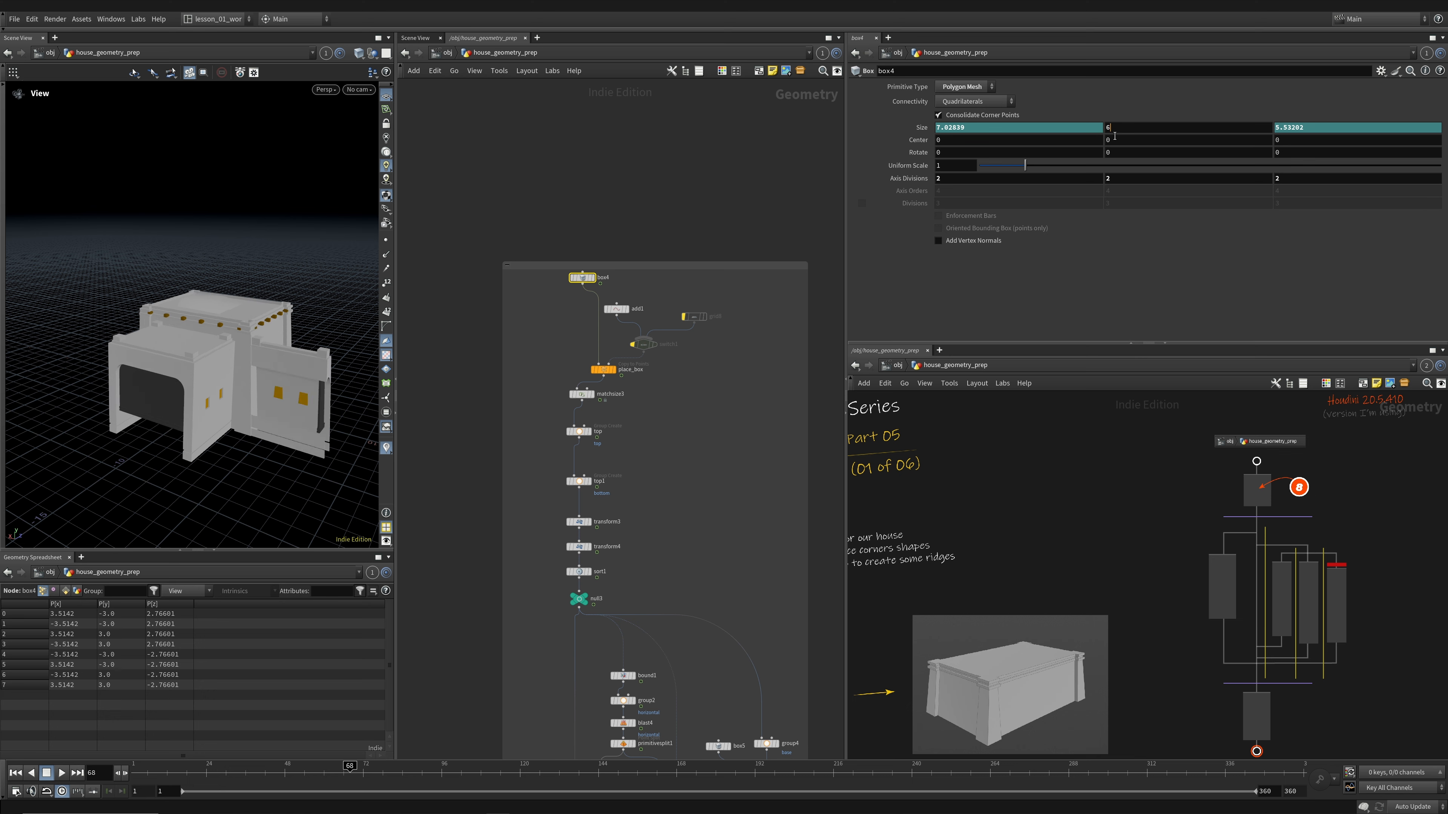
- Set box4's Y size to 0.2 and check the flattened house in wireframe and shaded mode
{"action": "type", "text": ".2"}
{"action": "key", "text": "Return"}
{"action": "left_click_drag", "start_coordinate": [294, 393], "coordinate": [242, 436]}
{"action": "key", "text": "shift+w"}
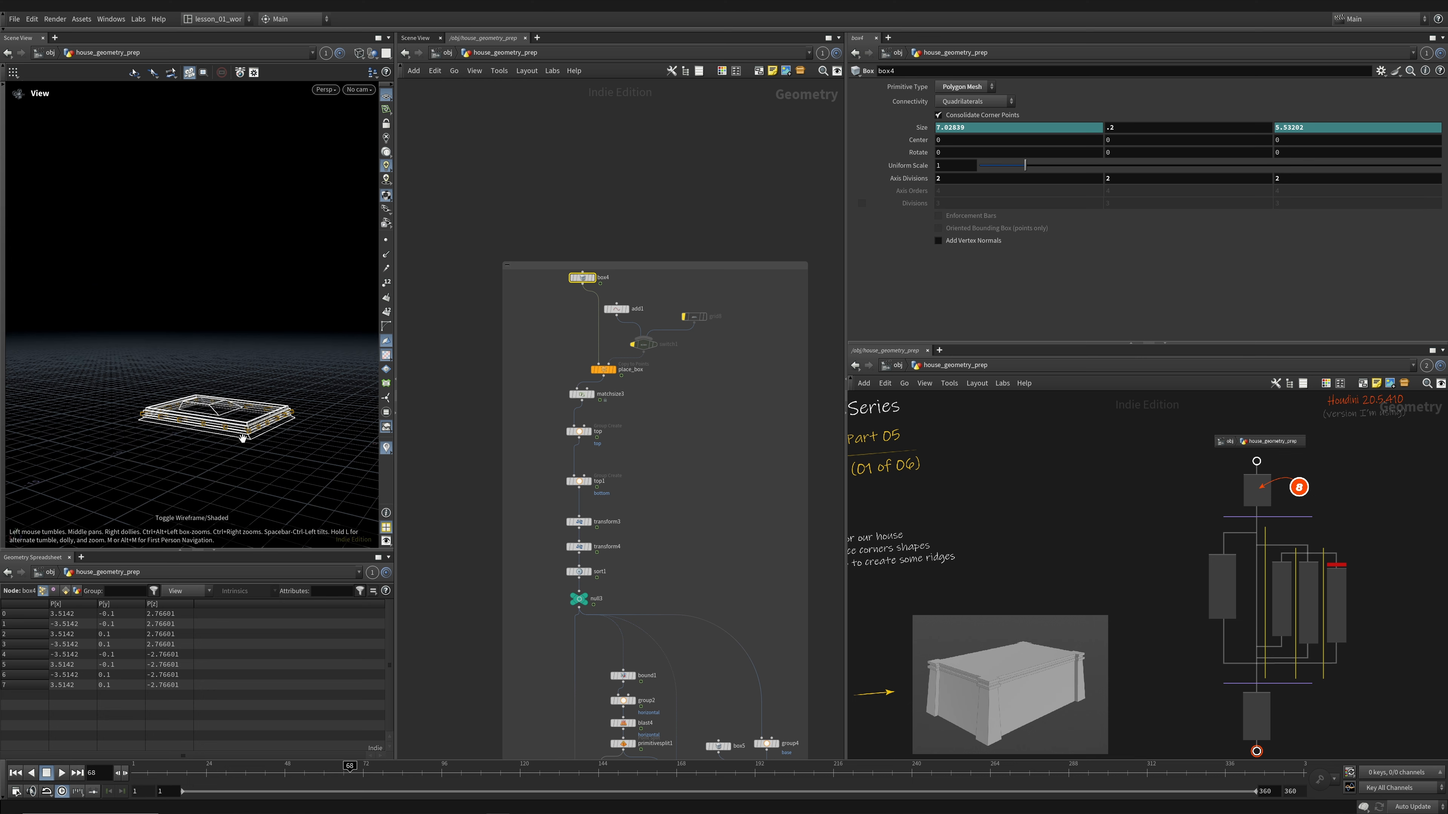
{"action": "key", "text": "shift+w"}
- Set box4's Y size to 8 and inspect the taller house from another angle
{"action": "left_click_drag", "start_coordinate": [1132, 128], "coordinate": [852, 118]}
{"action": "key", "text": "Return"}
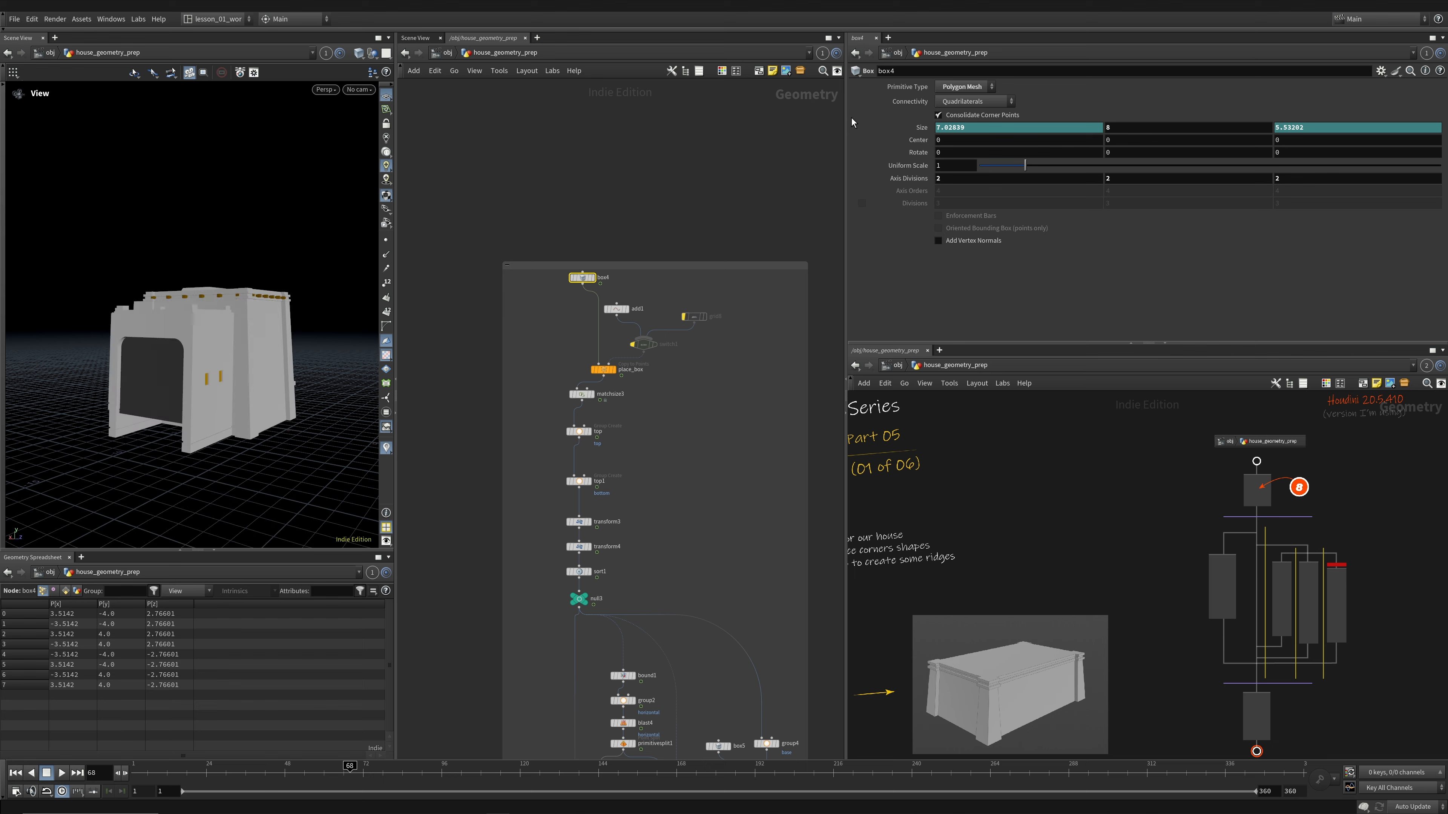
{"action": "left_click_drag", "start_coordinate": [185, 336], "coordinate": [352, 371]}
{"action": "scroll", "coordinate": [700, 439], "scroll_direction": "down", "scroll_amount": 2}
{"action": "middle_click_drag", "start_coordinate": [700, 438], "coordinate": [631, 119]}
{"action": "scroll", "coordinate": [625, 188], "scroll_direction": "down", "scroll_amount": 4}
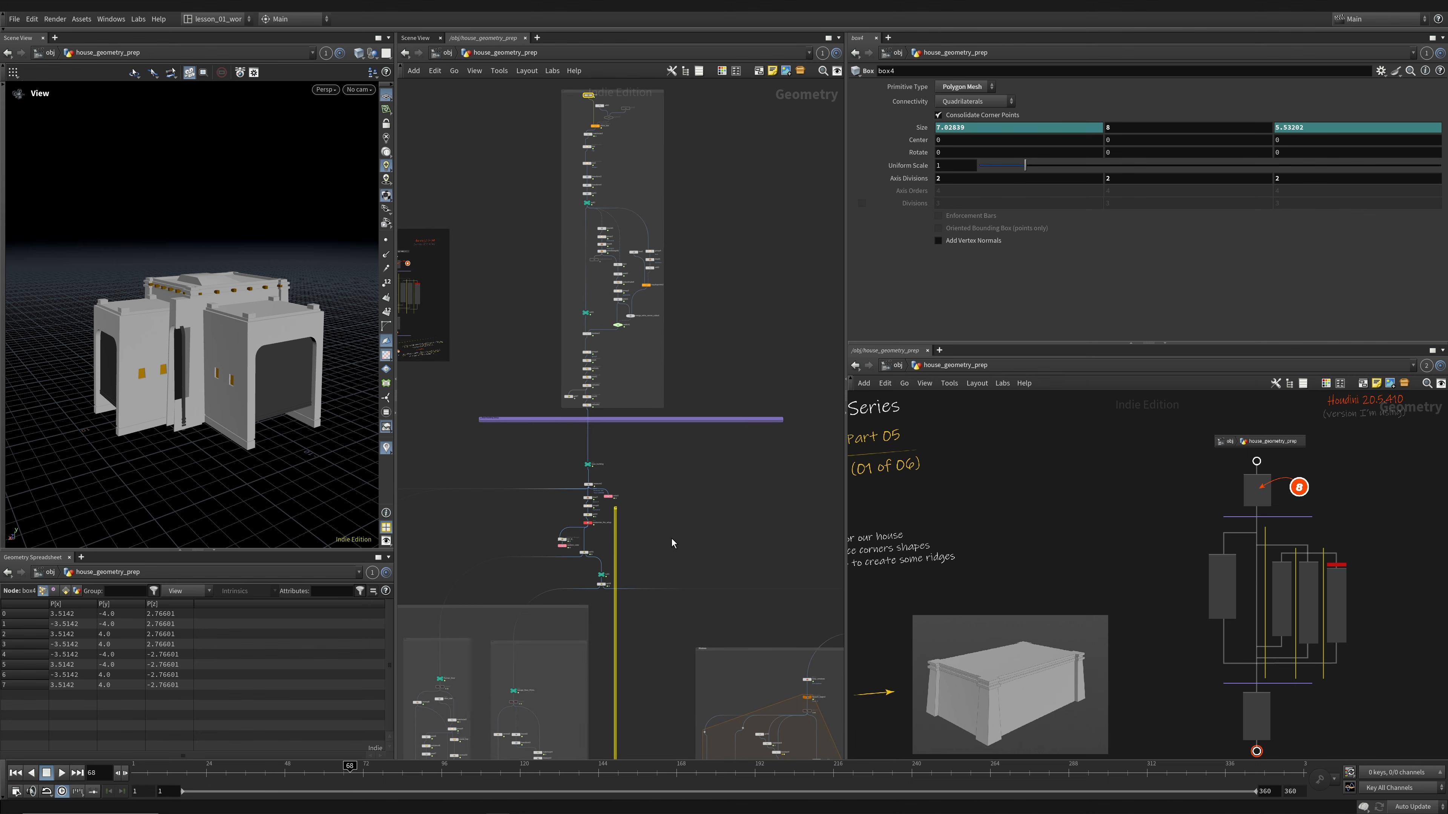
- Set box4's Y size to 3 and orbit around the house
{"action": "middle_click_drag", "start_coordinate": [647, 202], "coordinate": [671, 430]}
{"action": "scroll", "coordinate": [645, 343], "scroll_direction": "up", "scroll_amount": 6}
{"action": "type", "text": "3"}
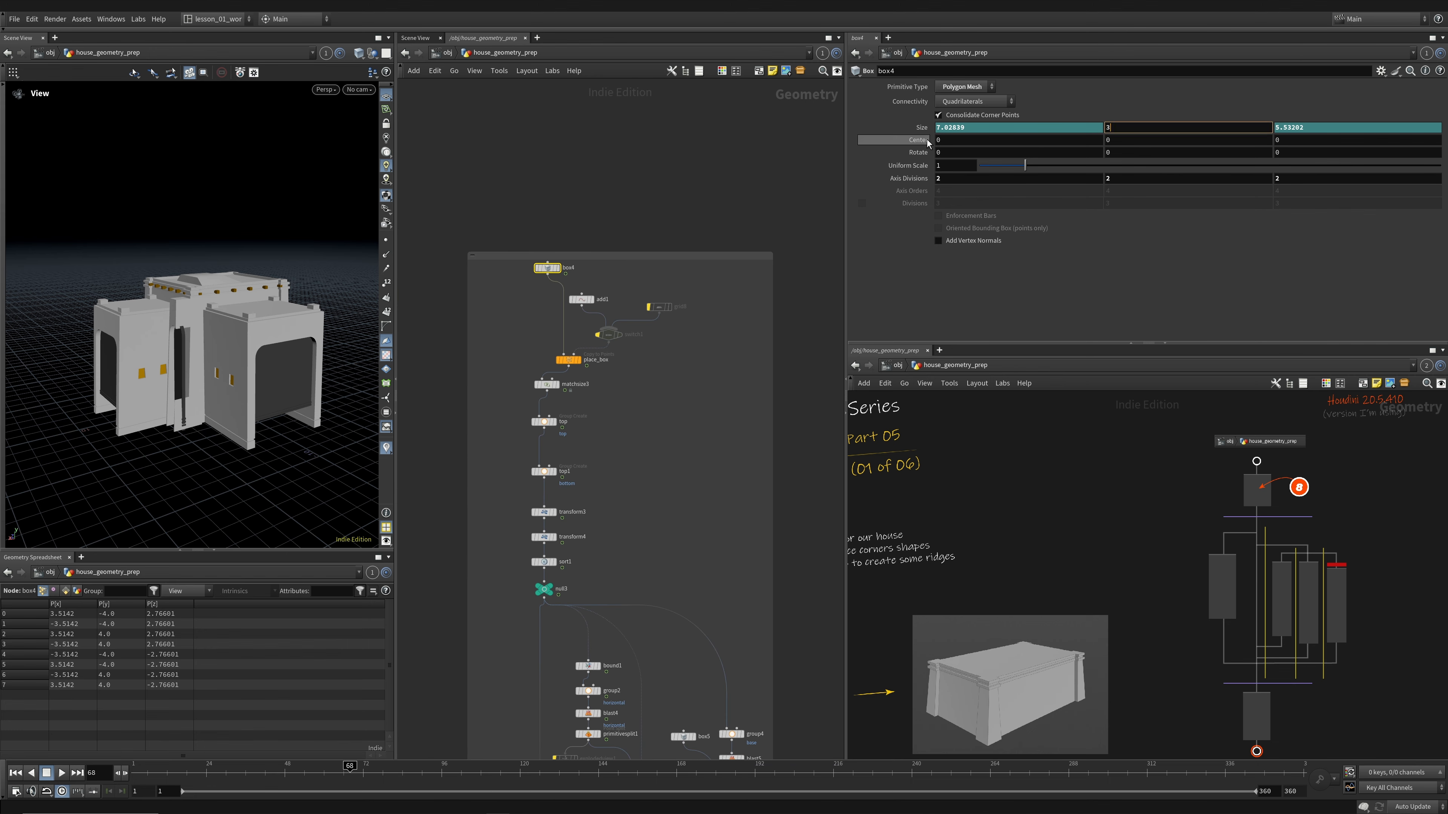
{"action": "key", "text": "Return"}
{"action": "left_click_drag", "start_coordinate": [251, 414], "coordinate": [325, 414]}
- Set box4's Y size to 100 and inspect the whole tower-like house
{"action": "left_click_drag", "start_coordinate": [1124, 128], "coordinate": [954, 142]}
{"action": "type", "text": "100"}
{"action": "key", "text": "Return"}
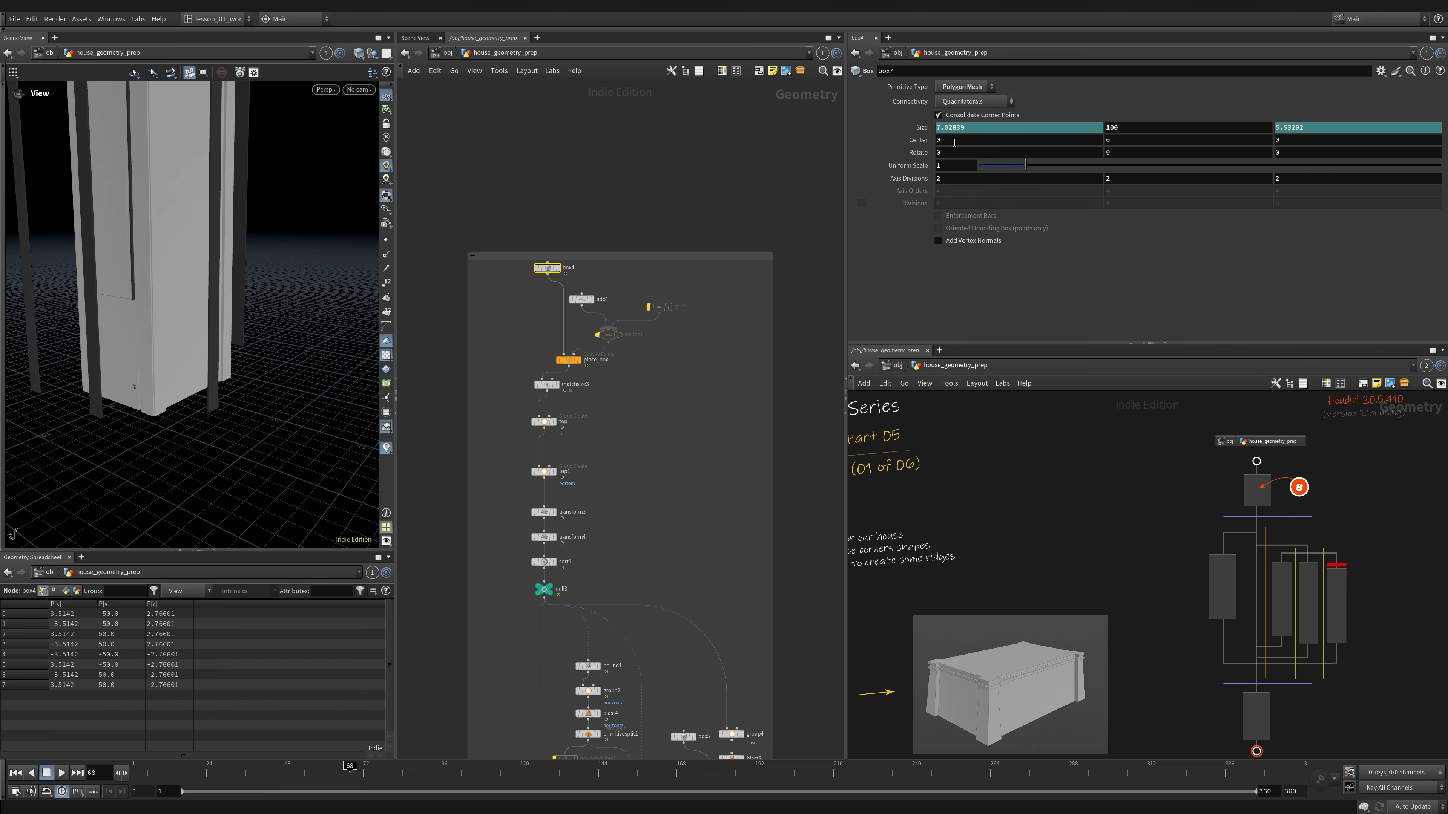
{"action": "scroll", "coordinate": [159, 384], "scroll_direction": "down", "scroll_amount": 3}
{"action": "middle_click_drag", "start_coordinate": [159, 384], "coordinate": [137, 423]}
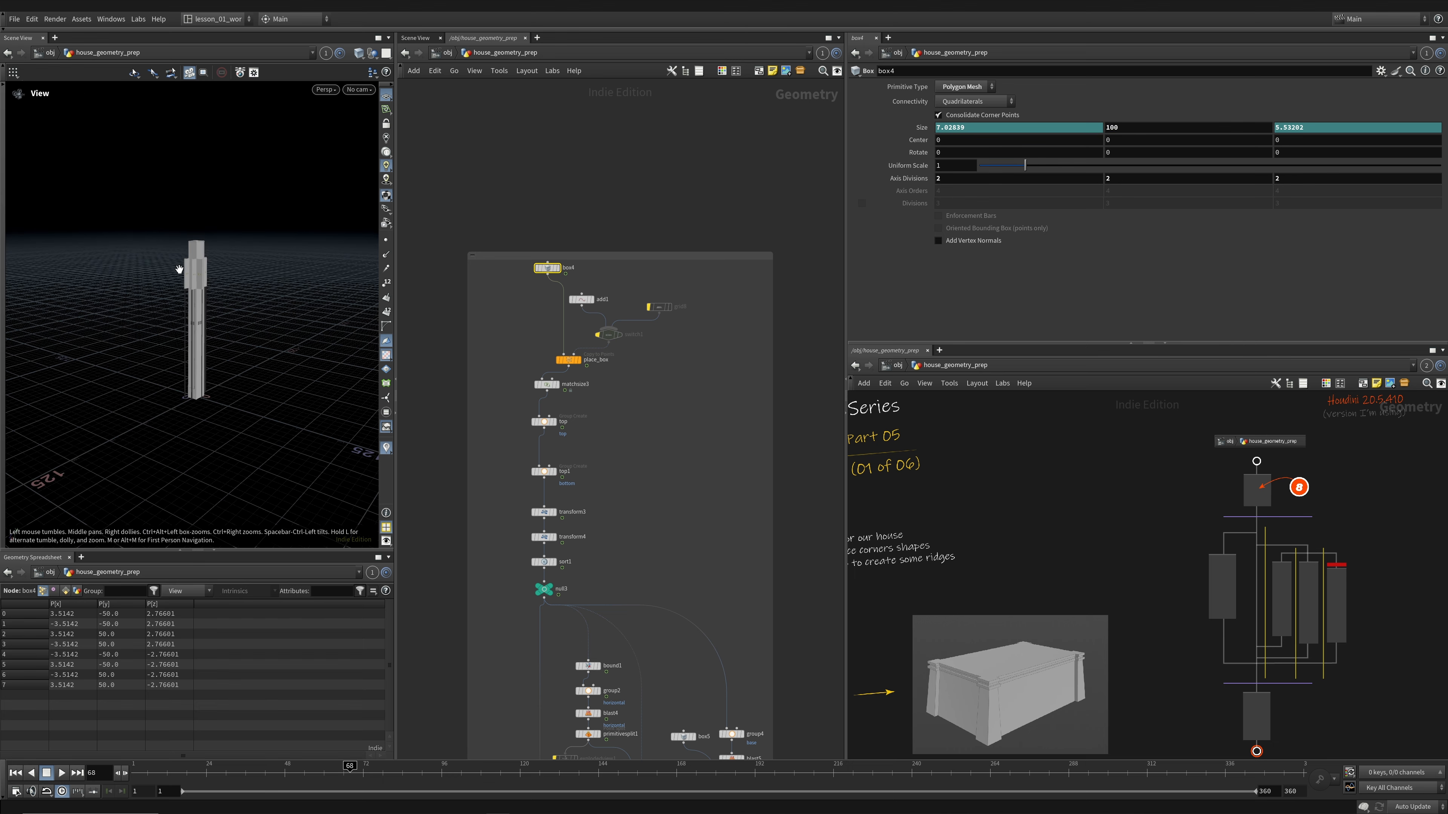
{"action": "scroll", "coordinate": [185, 268], "scroll_direction": "up", "scroll_amount": 3}
{"action": "left_click_drag", "start_coordinate": [306, 233], "coordinate": [375, 268]}
- Return box4's Y size to 3 and frame the house in the viewport
{"action": "left_click_drag", "start_coordinate": [1122, 129], "coordinate": [802, 152]}
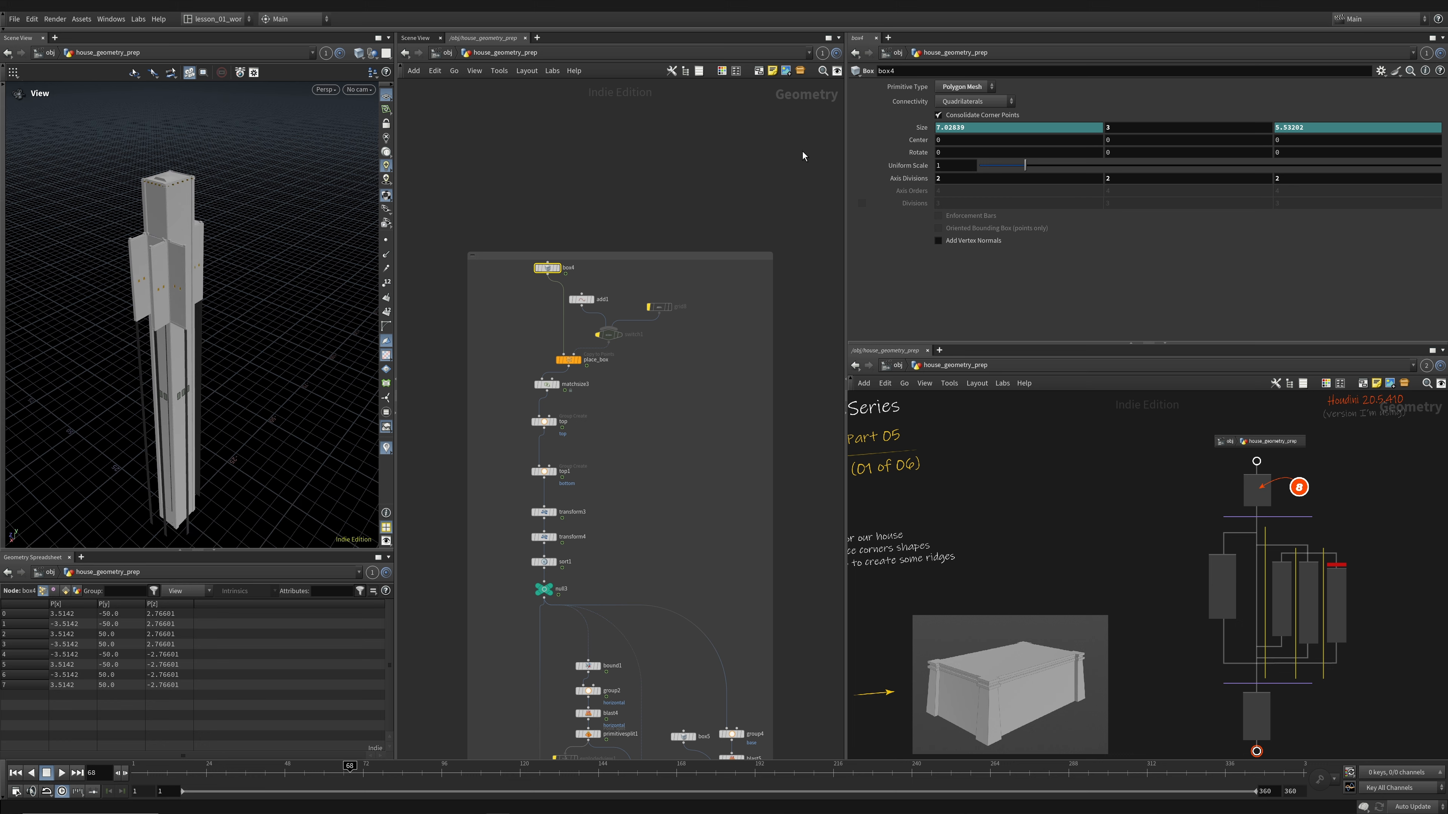
{"action": "left_click_drag", "start_coordinate": [212, 342], "coordinate": [251, 338]}
{"action": "key", "text": "g"}
- Set box4's Y size to 4 and inspect the house at a lower angle
{"action": "left_click_drag", "start_coordinate": [1122, 127], "coordinate": [863, 136]}
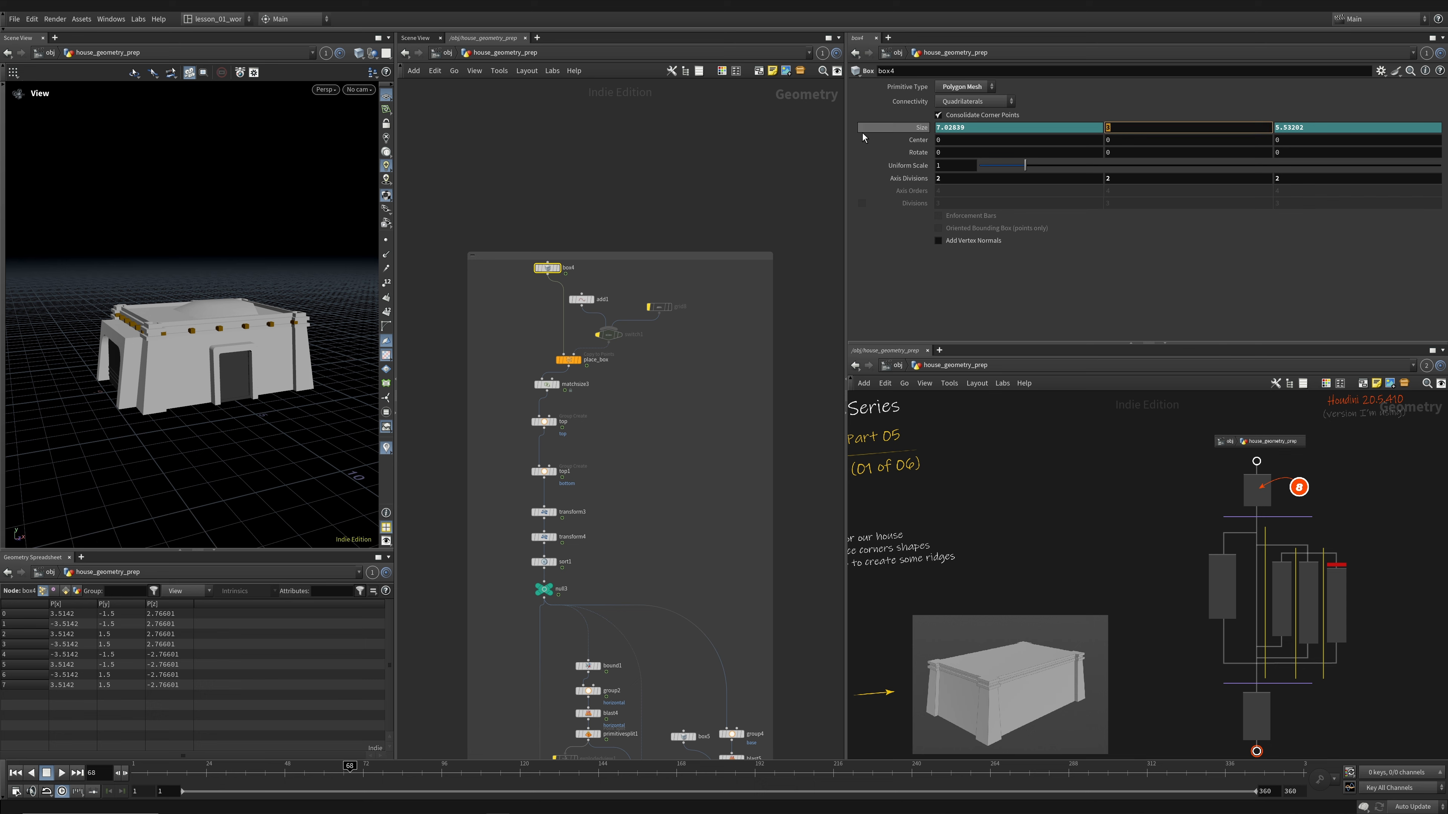
{"action": "key", "text": "Return"}
{"action": "left_click_drag", "start_coordinate": [151, 345], "coordinate": [138, 216]}
{"action": "left_click_drag", "start_coordinate": [199, 375], "coordinate": [186, 262]}
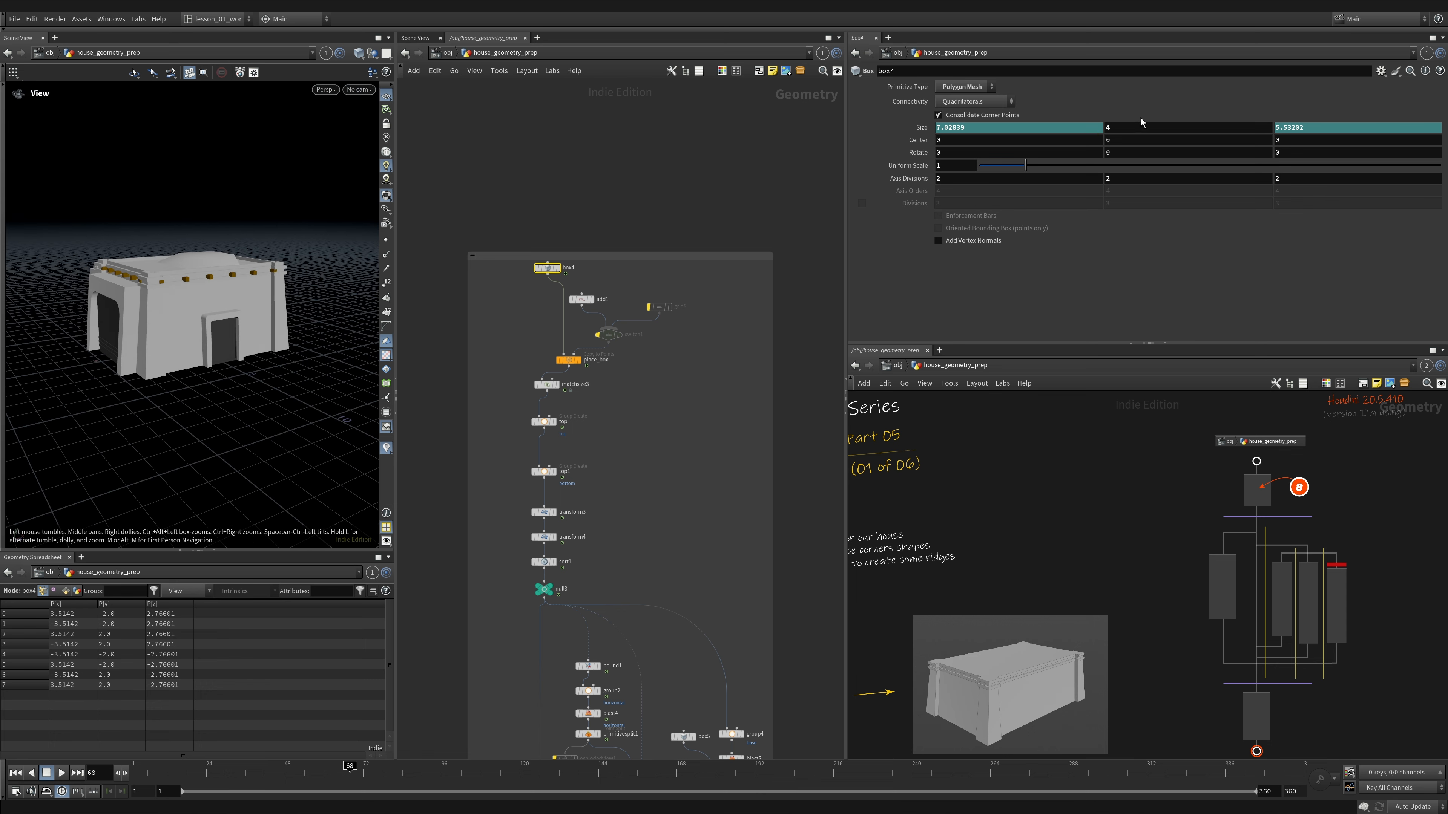
- Set box4's Y size back to 3 and view the house from above
{"action": "left_click_drag", "start_coordinate": [1139, 126], "coordinate": [936, 143]}
{"action": "key", "text": "Return"}
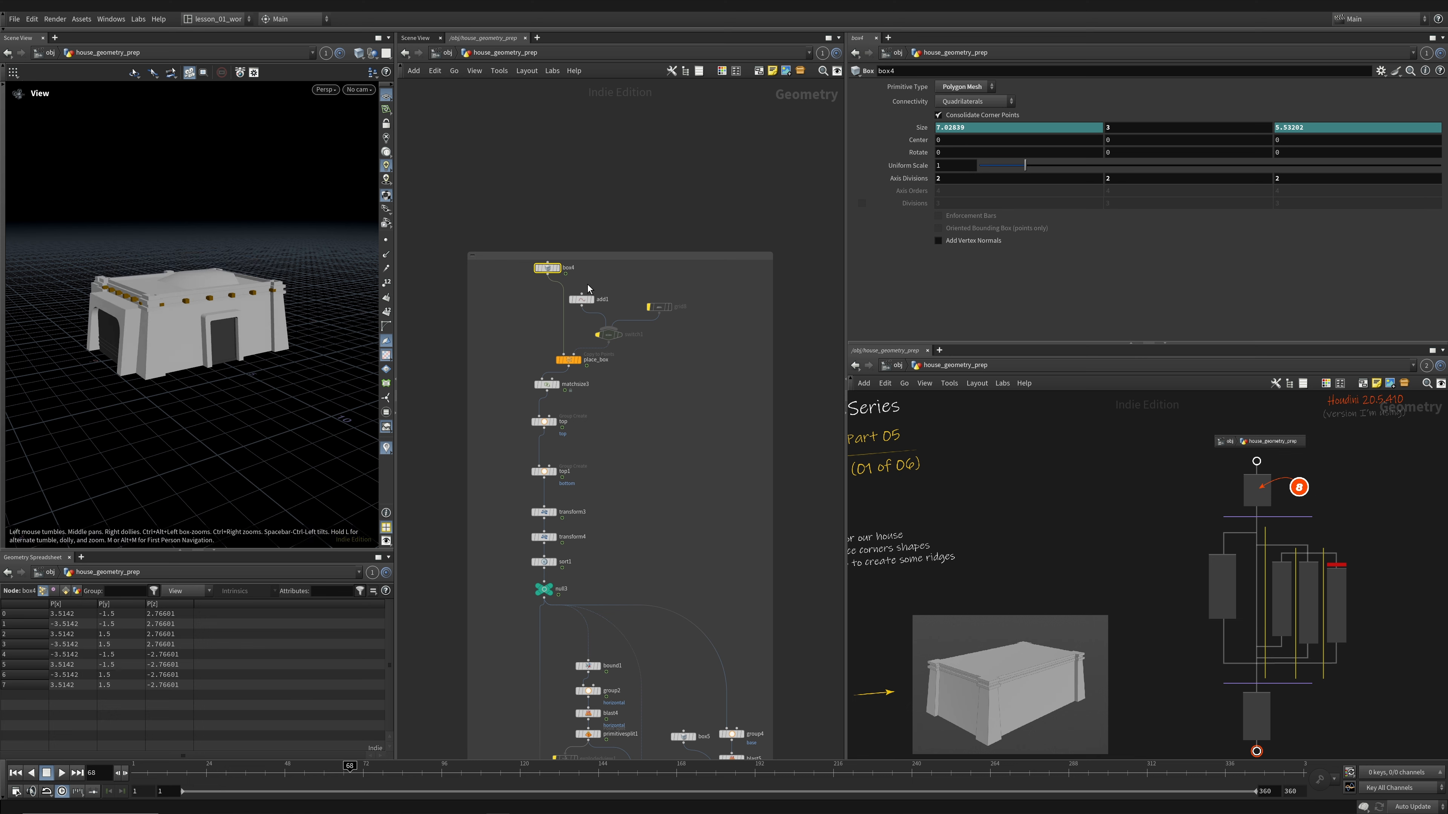
{"action": "left_click_drag", "start_coordinate": [211, 302], "coordinate": [206, 251]}
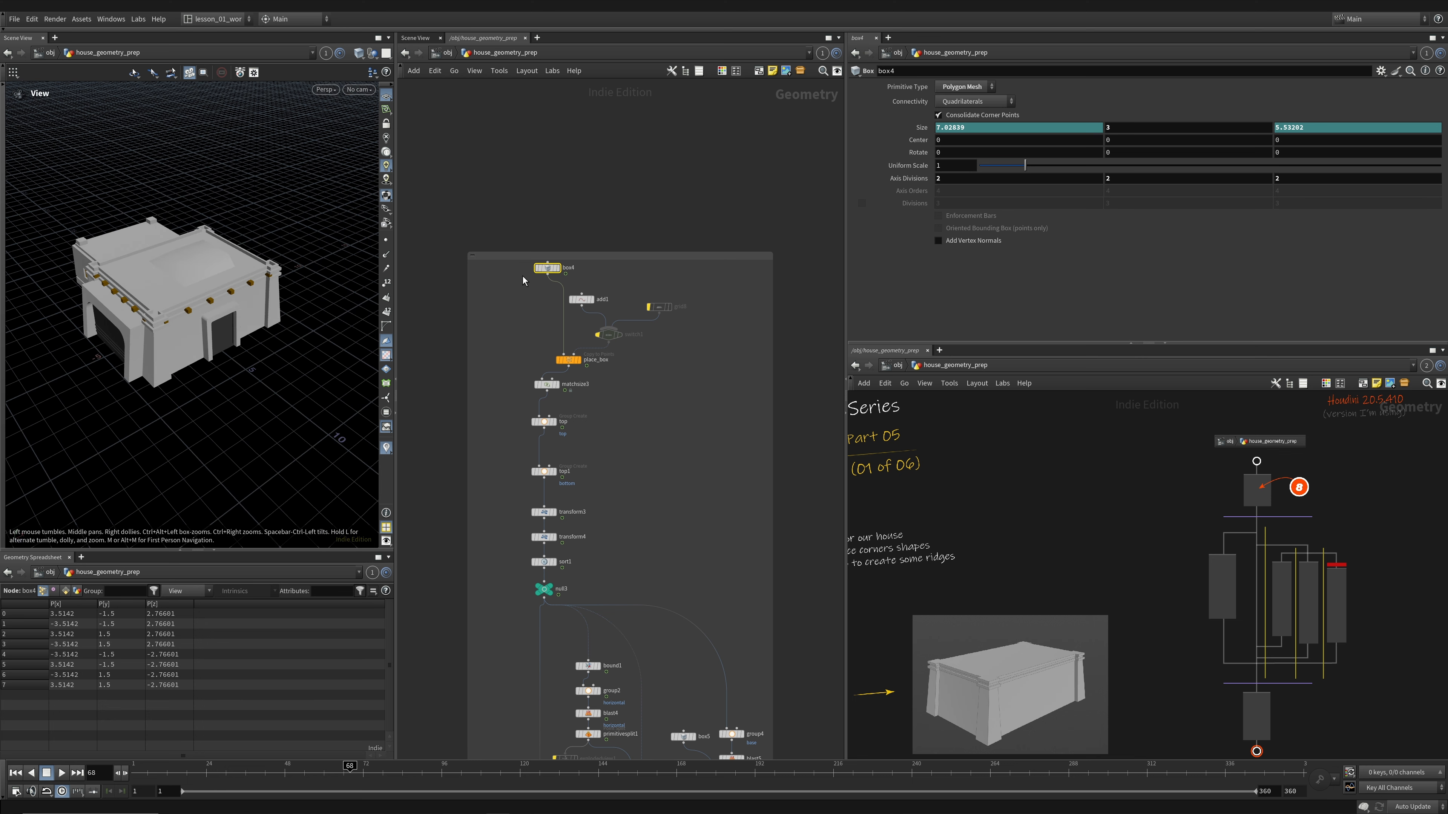
- Display the box4 node, reveal its Size expressions and look over the base building node chain
{"action": "left_click", "coordinate": [557, 268]}
{"action": "left_click", "coordinate": [922, 129]}
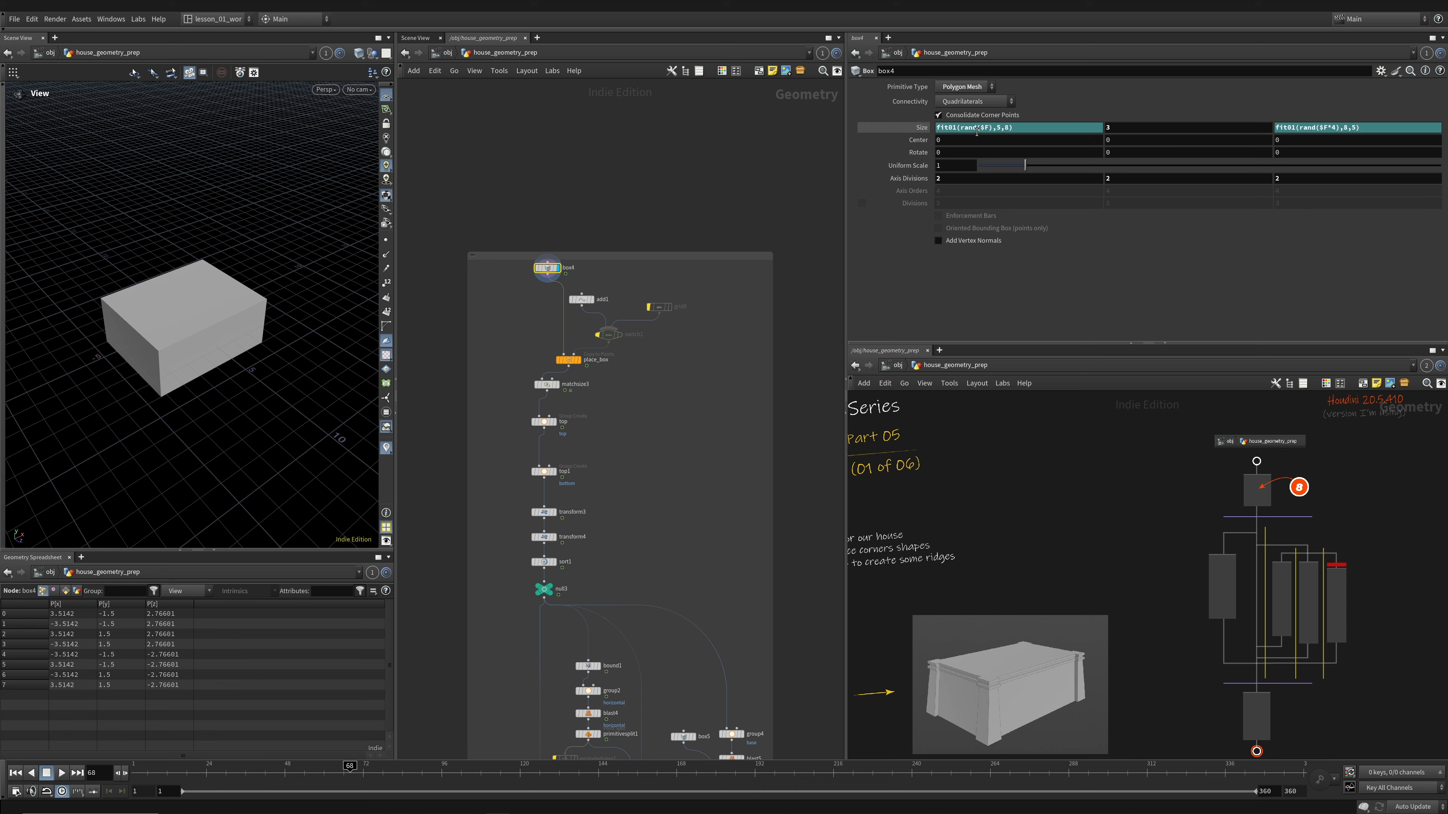
{"action": "scroll", "coordinate": [597, 499], "scroll_direction": "down", "scroll_amount": 2}
{"action": "middle_click_drag", "start_coordinate": [598, 531], "coordinate": [649, 298]}
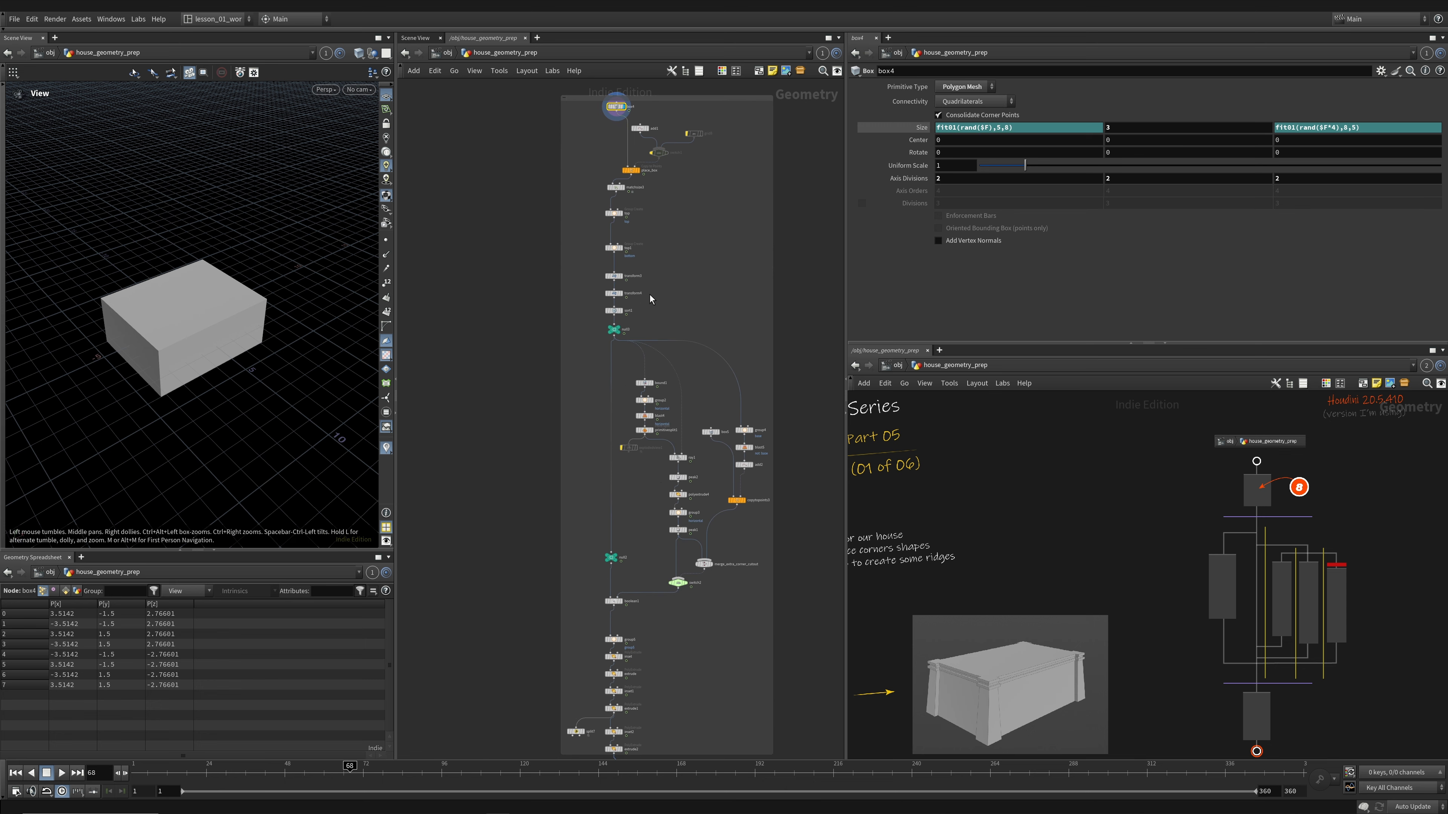
{"action": "middle_click_drag", "start_coordinate": [675, 664], "coordinate": [629, 625]}
{"action": "middle_click_drag", "start_coordinate": [570, 243], "coordinate": [536, 495]}
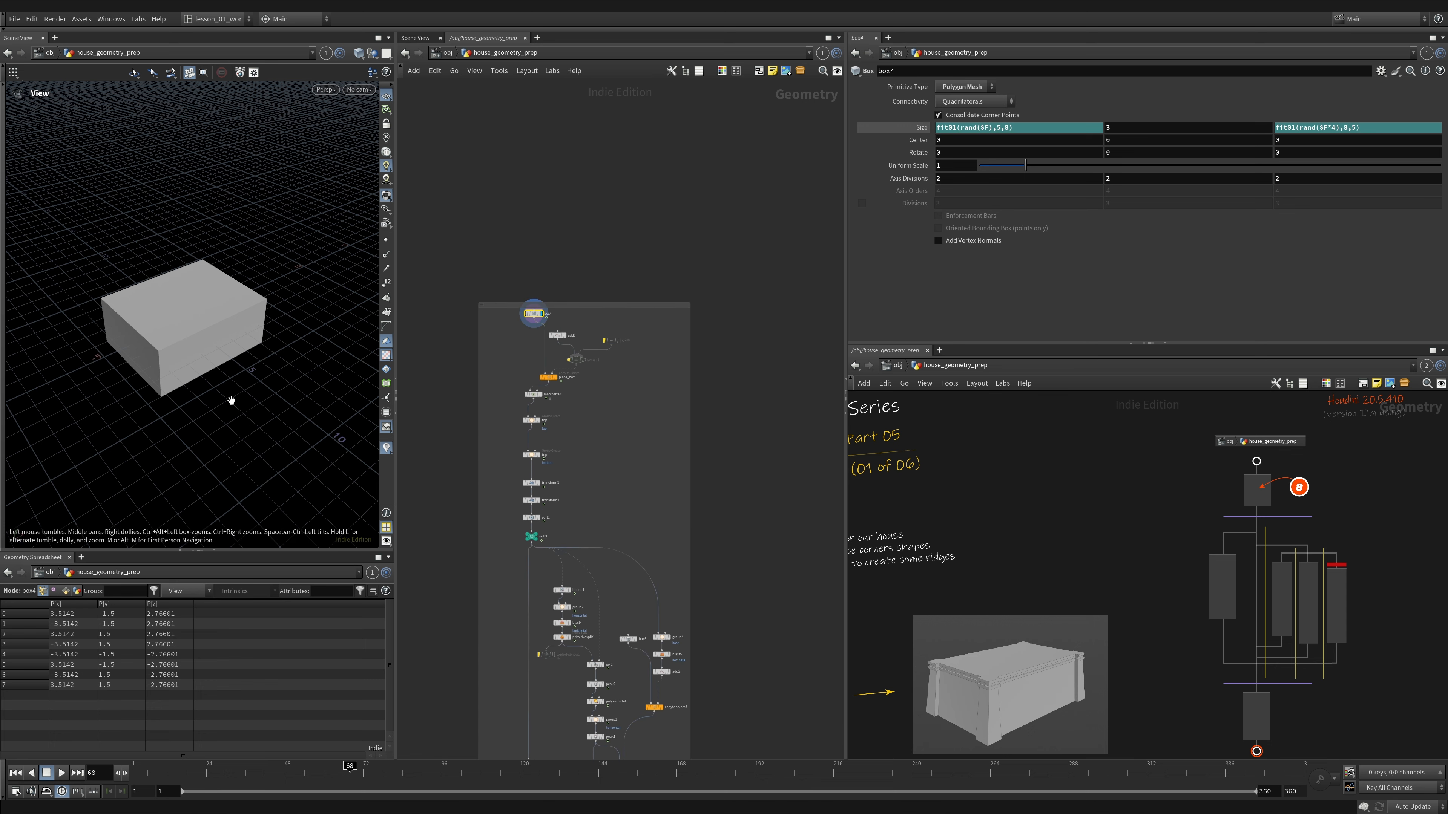
- Play and stop the timeline to preview box4's random width and depth at different frames
{"action": "left_click_drag", "start_coordinate": [229, 401], "coordinate": [229, 351]}
{"action": "scroll", "coordinate": [542, 397], "scroll_direction": "up", "scroll_amount": 2}
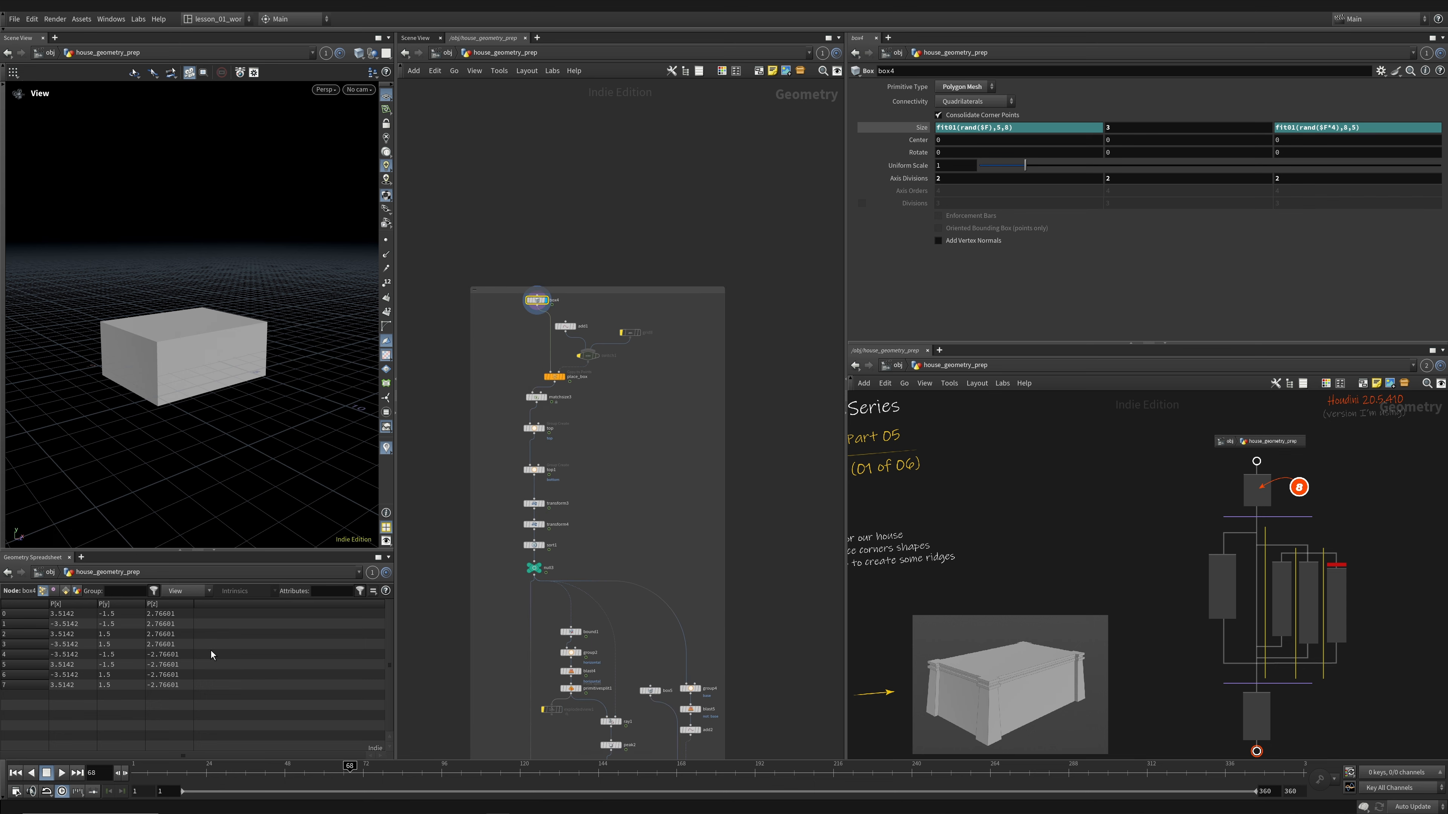
{"action": "left_click", "coordinate": [58, 776]}
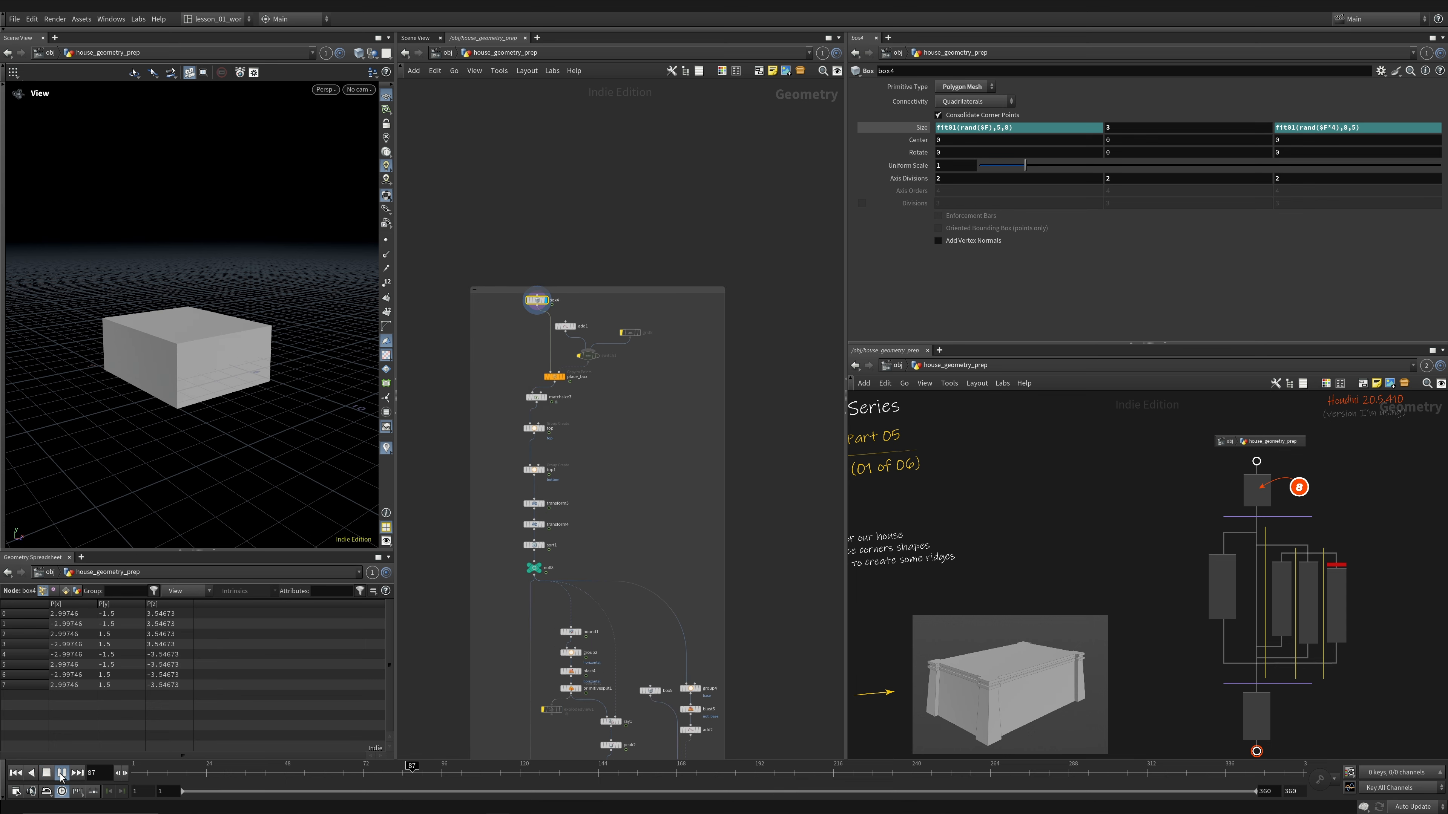
{"action": "left_click", "coordinate": [58, 776]}
{"action": "left_click_drag", "start_coordinate": [162, 298], "coordinate": [161, 332]}
{"action": "scroll", "coordinate": [577, 315], "scroll_direction": "up", "scroll_amount": 4}
- Display add1 to inspect its point settings, and display the place_box node
{"action": "left_click", "coordinate": [572, 339]}
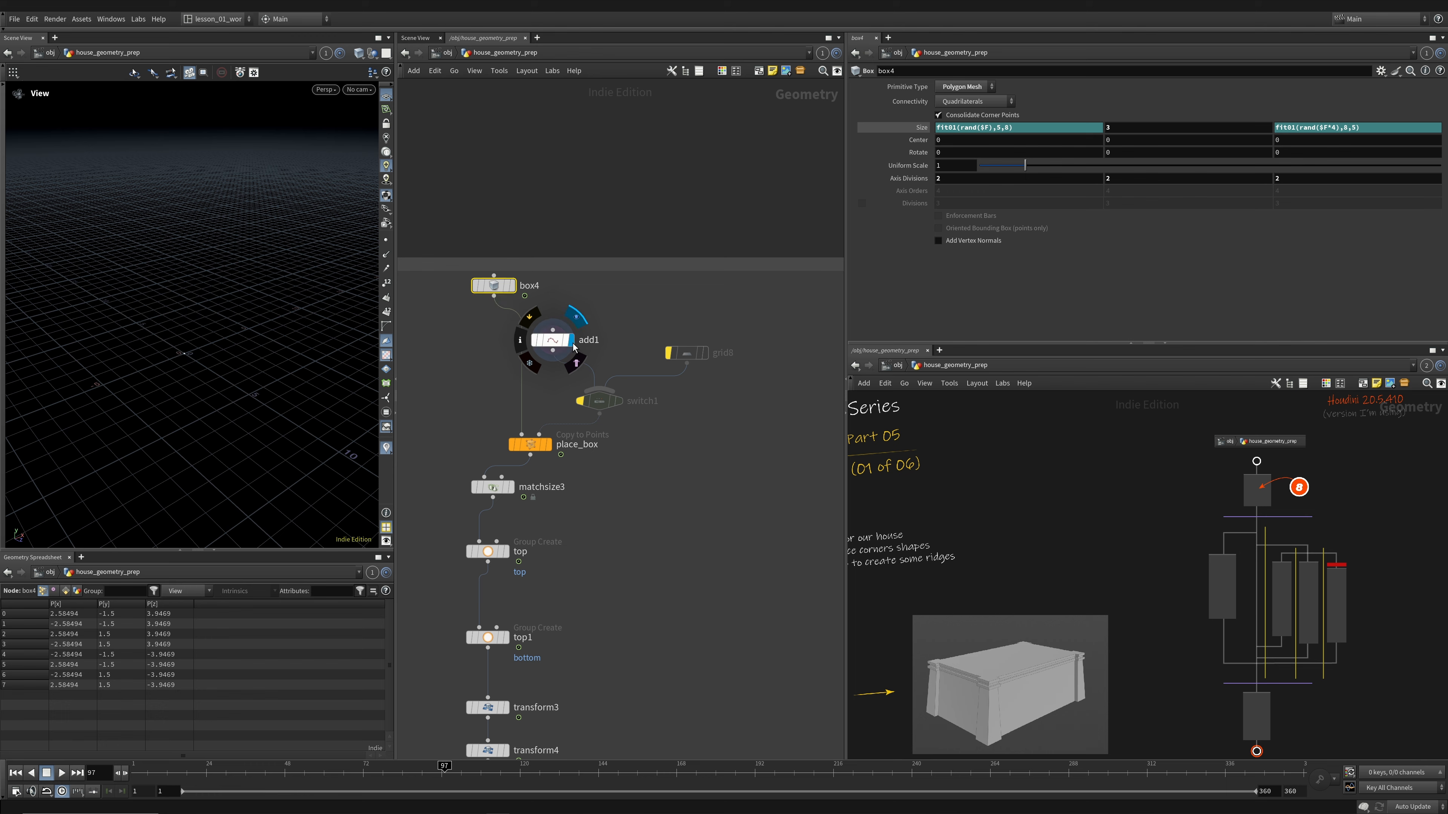
{"action": "left_click", "coordinate": [553, 340]}
{"action": "scroll", "coordinate": [177, 337], "scroll_direction": "up", "scroll_amount": 3}
{"action": "left_click", "coordinate": [548, 444]}
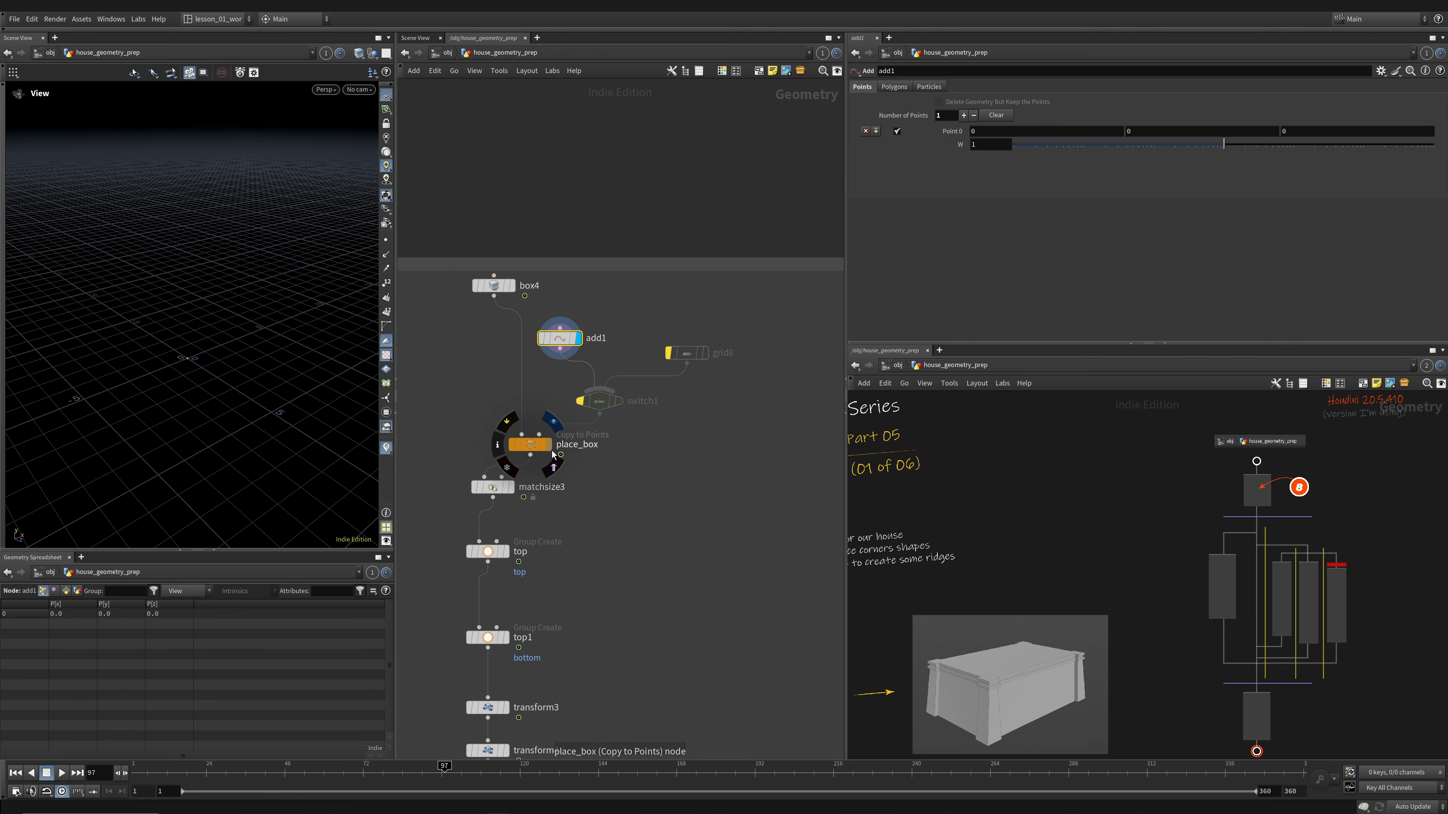
- Wire box4 directly into matchsize3, skipping place_box, and display matchsize3
{"action": "left_click_drag", "start_coordinate": [494, 297], "coordinate": [484, 478]}
{"action": "left_click", "coordinate": [511, 487]}
{"action": "left_click_drag", "start_coordinate": [256, 416], "coordinate": [232, 393]}
- Turn off the bypass on switch1 and grid8, and display grid8
{"action": "left_click_drag", "start_coordinate": [744, 466], "coordinate": [516, 339]}
{"action": "left_click", "coordinate": [561, 330]}
{"action": "key", "text": "Escape"}
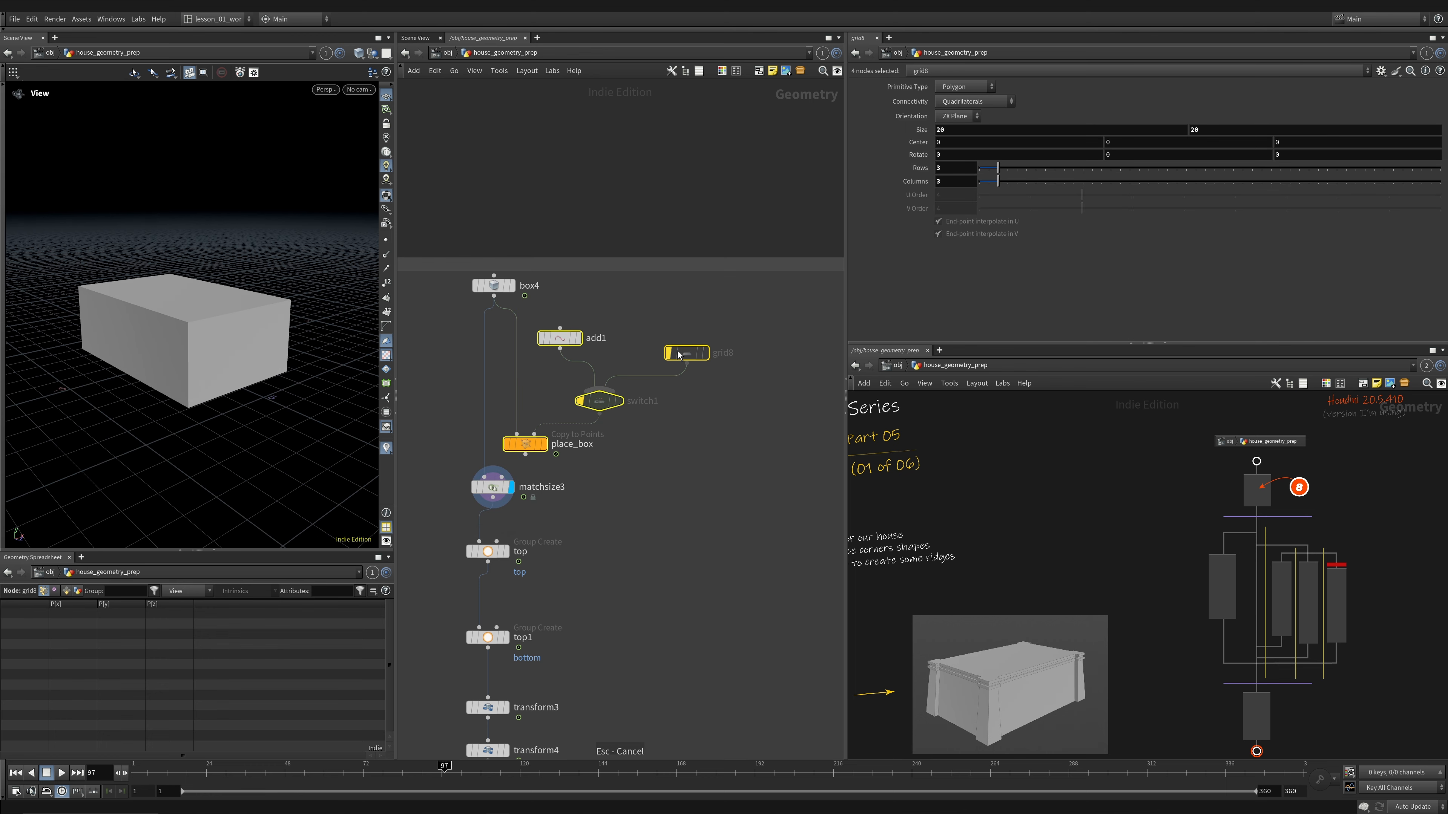
{"action": "left_click", "coordinate": [663, 330]}
{"action": "left_click", "coordinate": [695, 324]}
{"action": "left_click", "coordinate": [709, 330]}
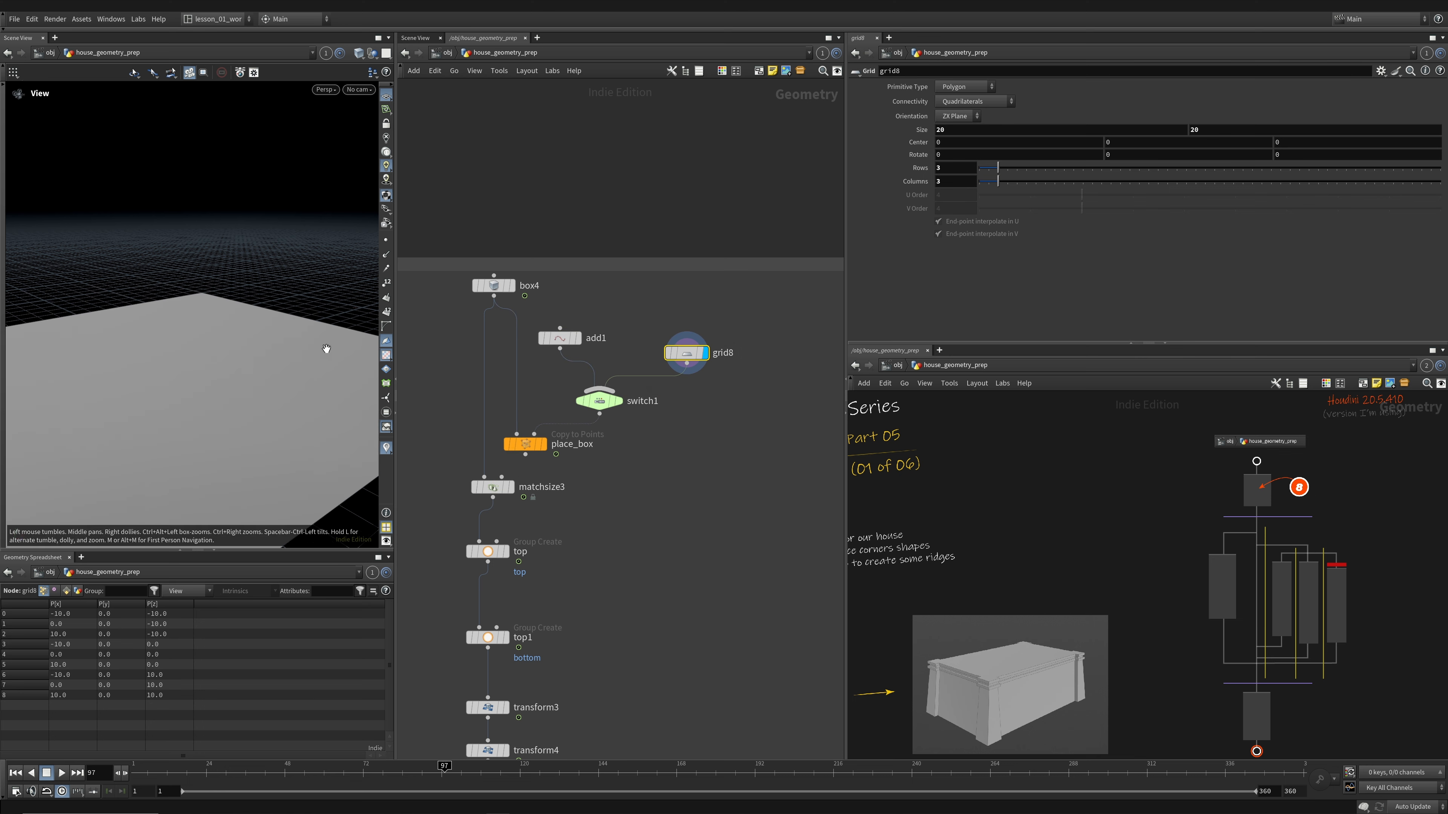
- Set switch1's Select Input to 1 and display place_box to view the boxes copied onto the grid points
{"action": "left_click", "coordinate": [599, 402]}
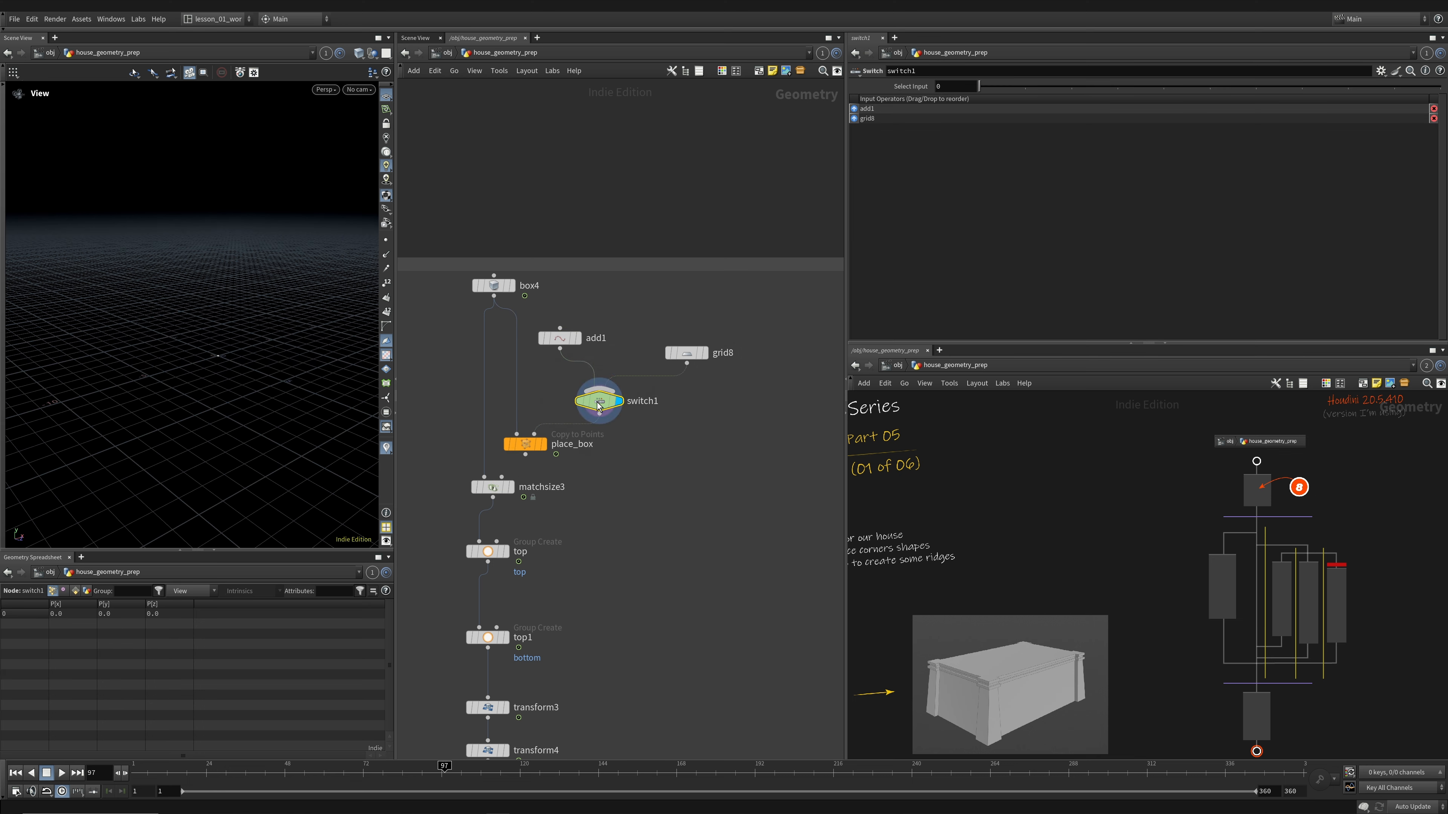
{"action": "left_click", "coordinate": [1024, 86]}
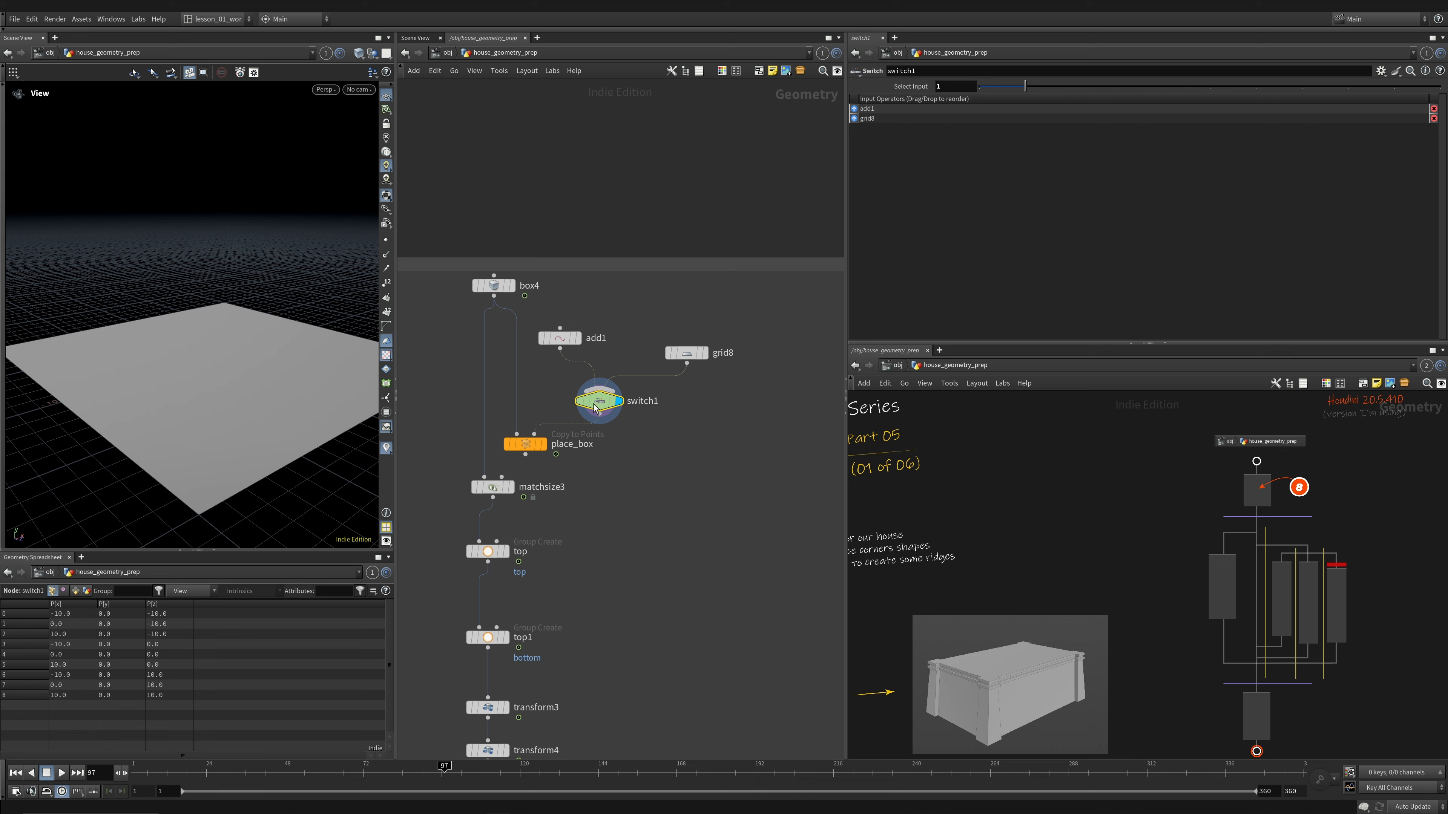
{"action": "left_click", "coordinate": [538, 447]}
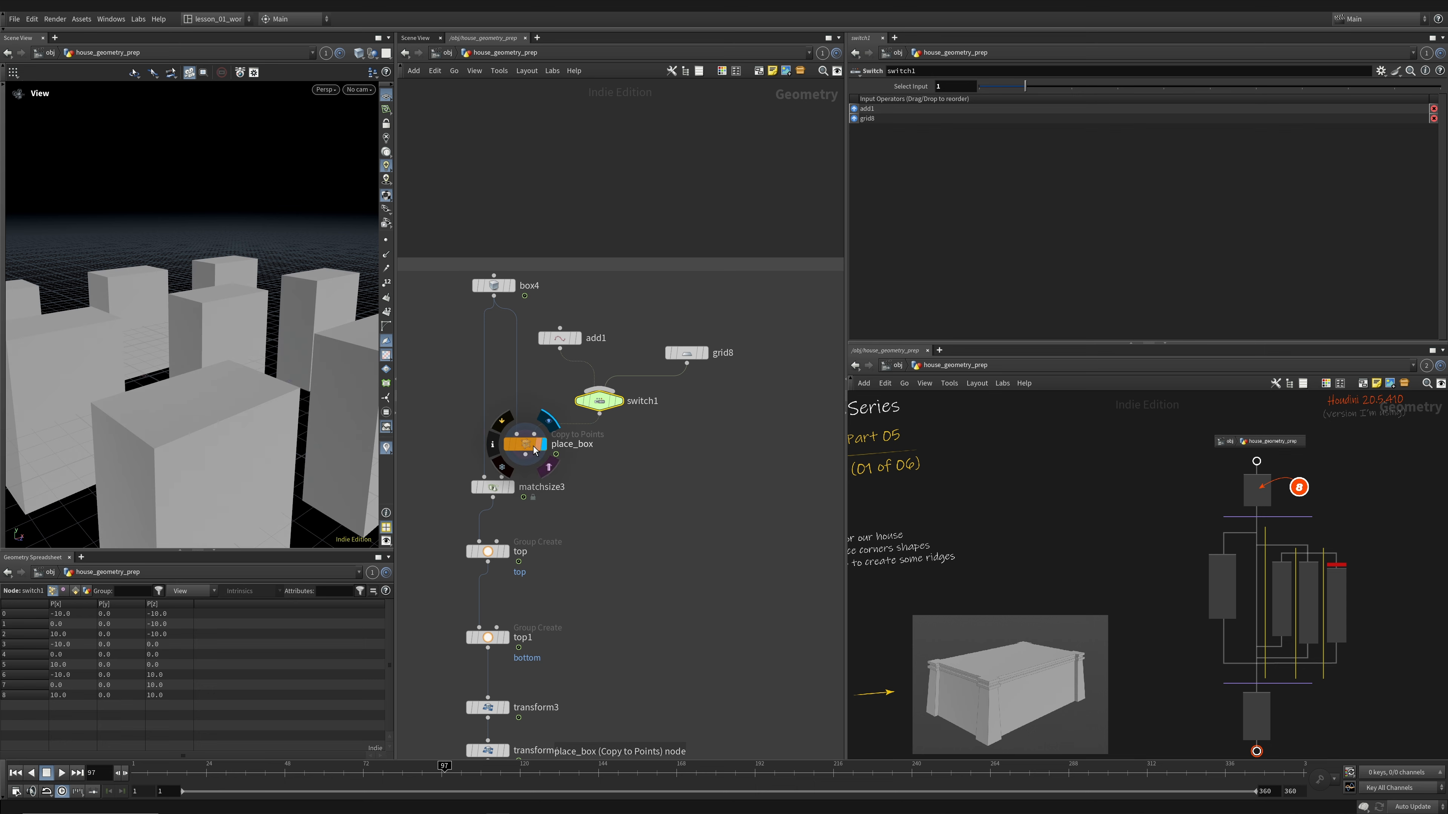
{"action": "left_click", "coordinate": [534, 450]}
{"action": "left_click_drag", "start_coordinate": [236, 345], "coordinate": [205, 368]}
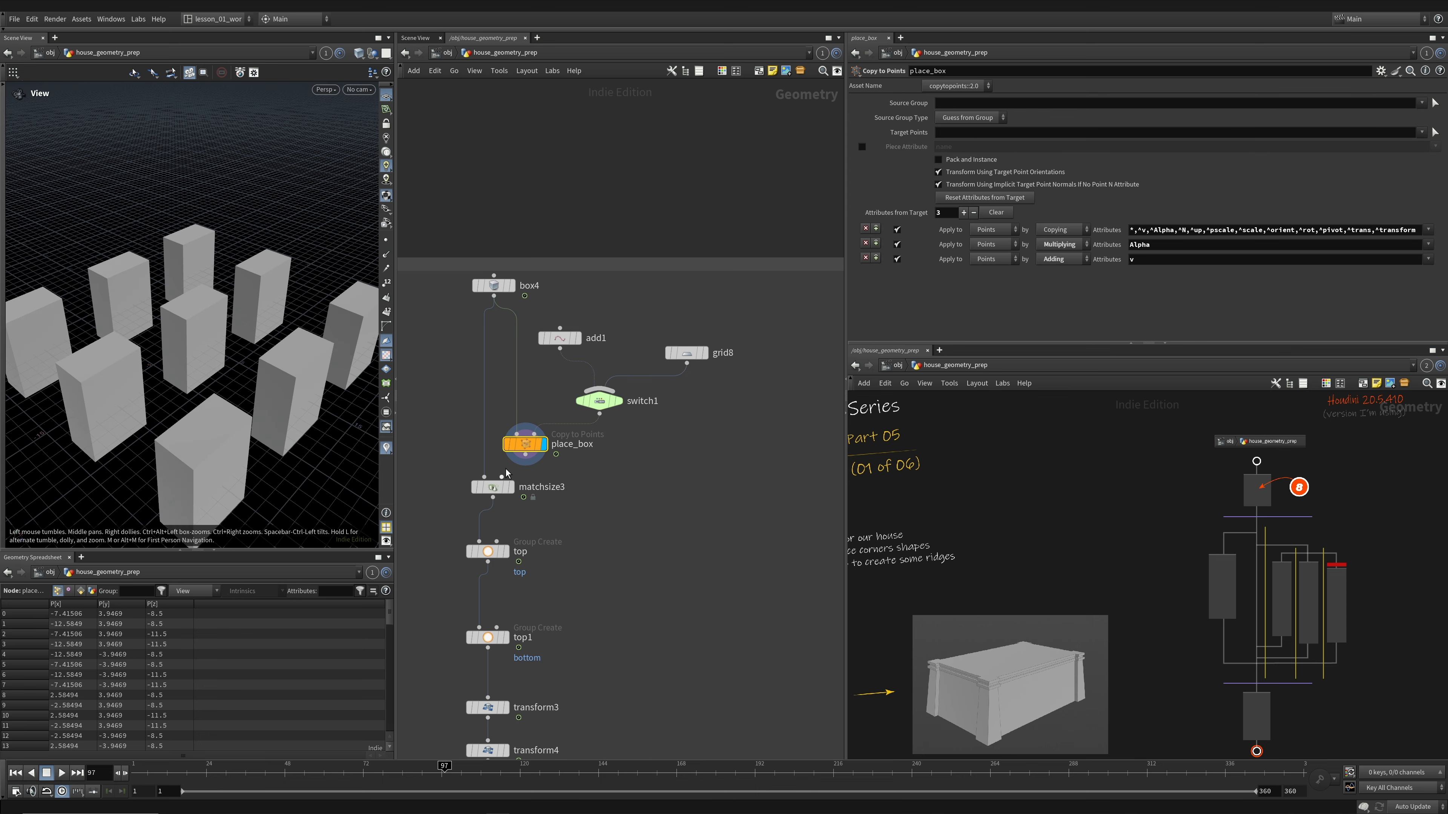
- Wire place_box back into matchsize3 and display the merge node at the end of the network to view the grid of buildings
{"action": "left_click", "coordinate": [510, 487]}
{"action": "scroll", "coordinate": [608, 576], "scroll_direction": "down", "scroll_amount": 3}
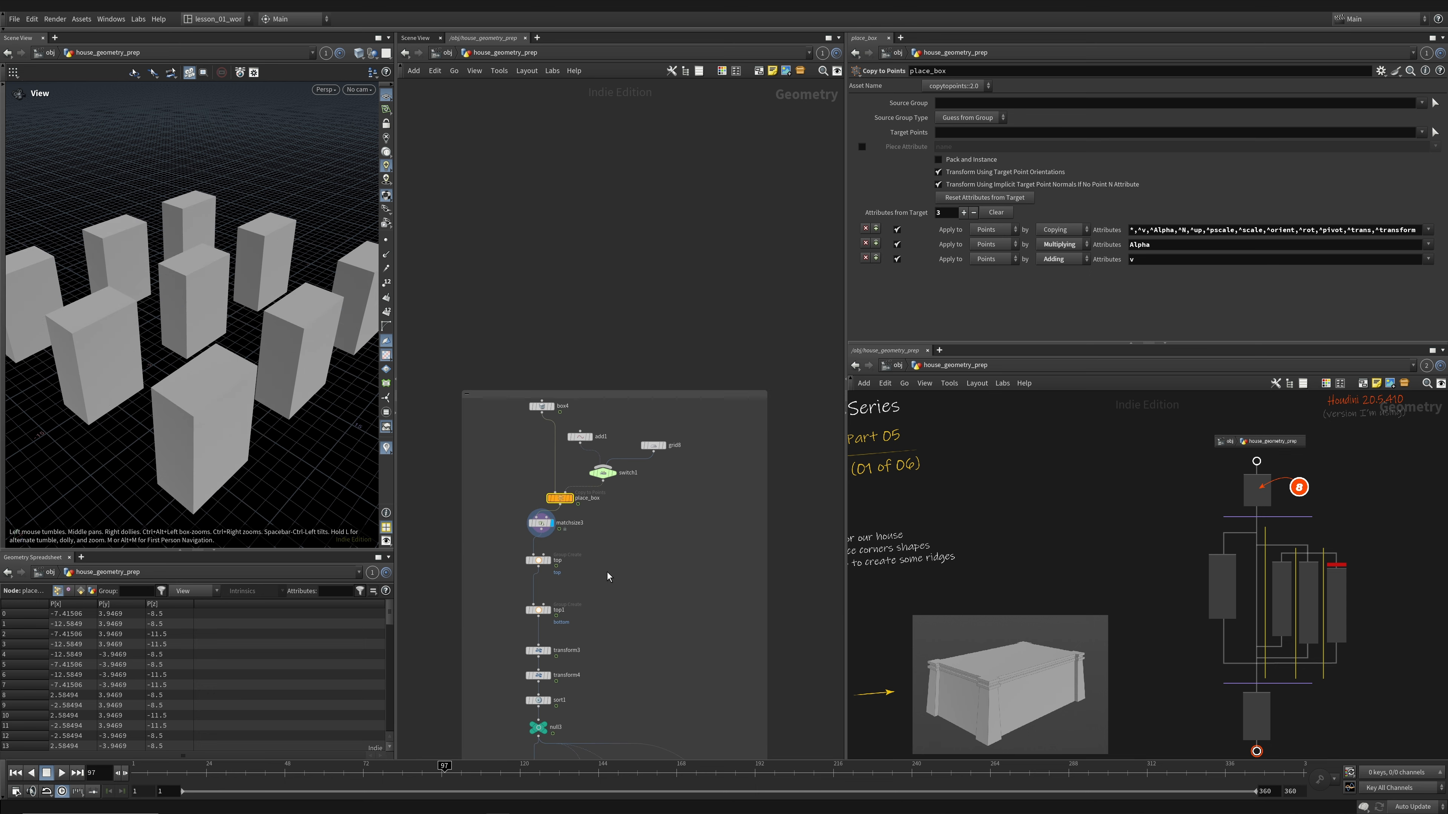
{"action": "middle_click_drag", "start_coordinate": [655, 707], "coordinate": [653, 470]}
{"action": "scroll", "coordinate": [652, 469], "scroll_direction": "down", "scroll_amount": 5}
{"action": "middle_click_drag", "start_coordinate": [534, 696], "coordinate": [539, 277]}
{"action": "middle_click_drag", "start_coordinate": [535, 553], "coordinate": [538, 263]}
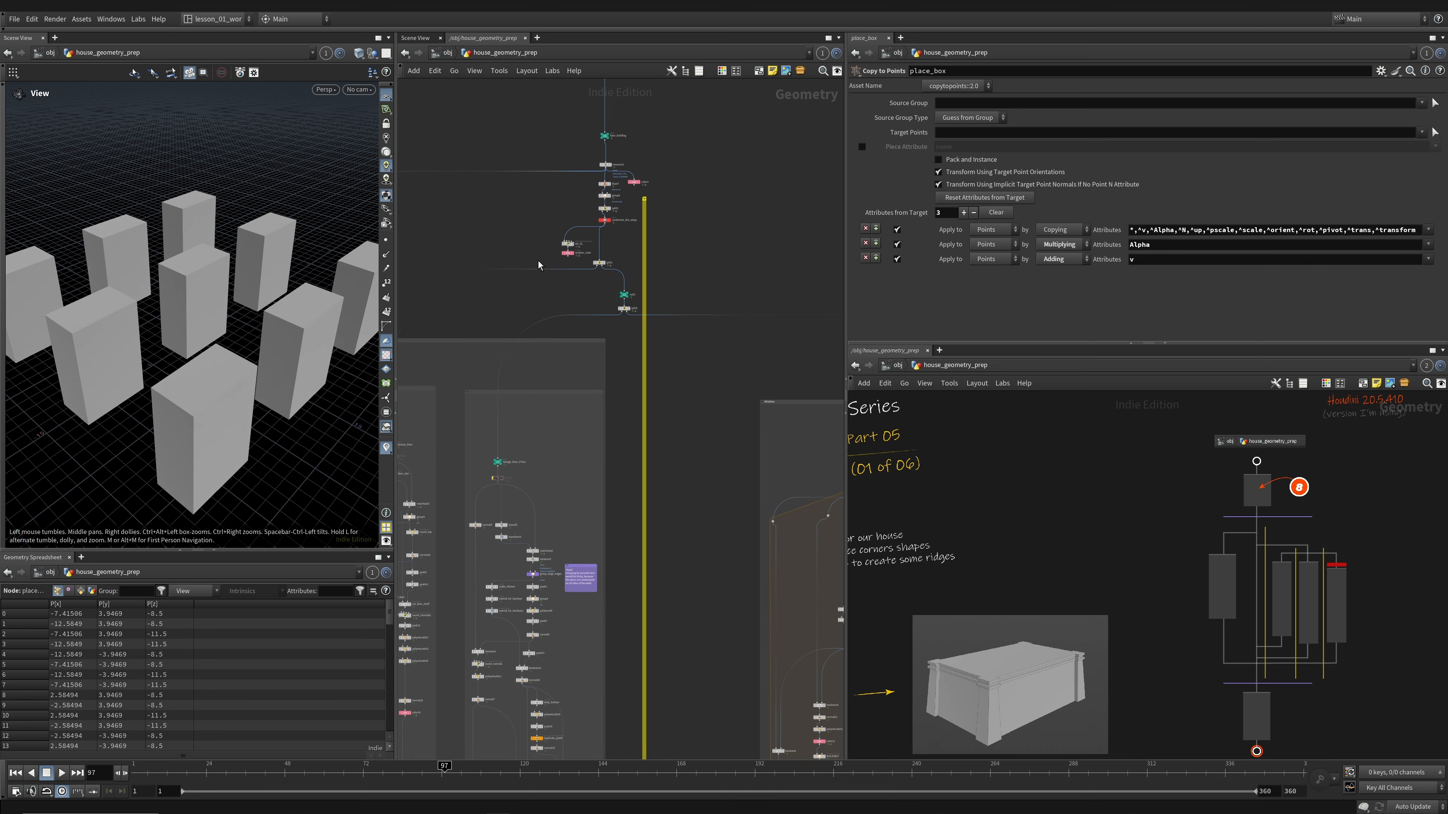
{"action": "middle_click_drag", "start_coordinate": [642, 537], "coordinate": [629, 162]}
{"action": "middle_click_drag", "start_coordinate": [610, 662], "coordinate": [597, 220]}
{"action": "middle_click_drag", "start_coordinate": [591, 503], "coordinate": [603, 151]}
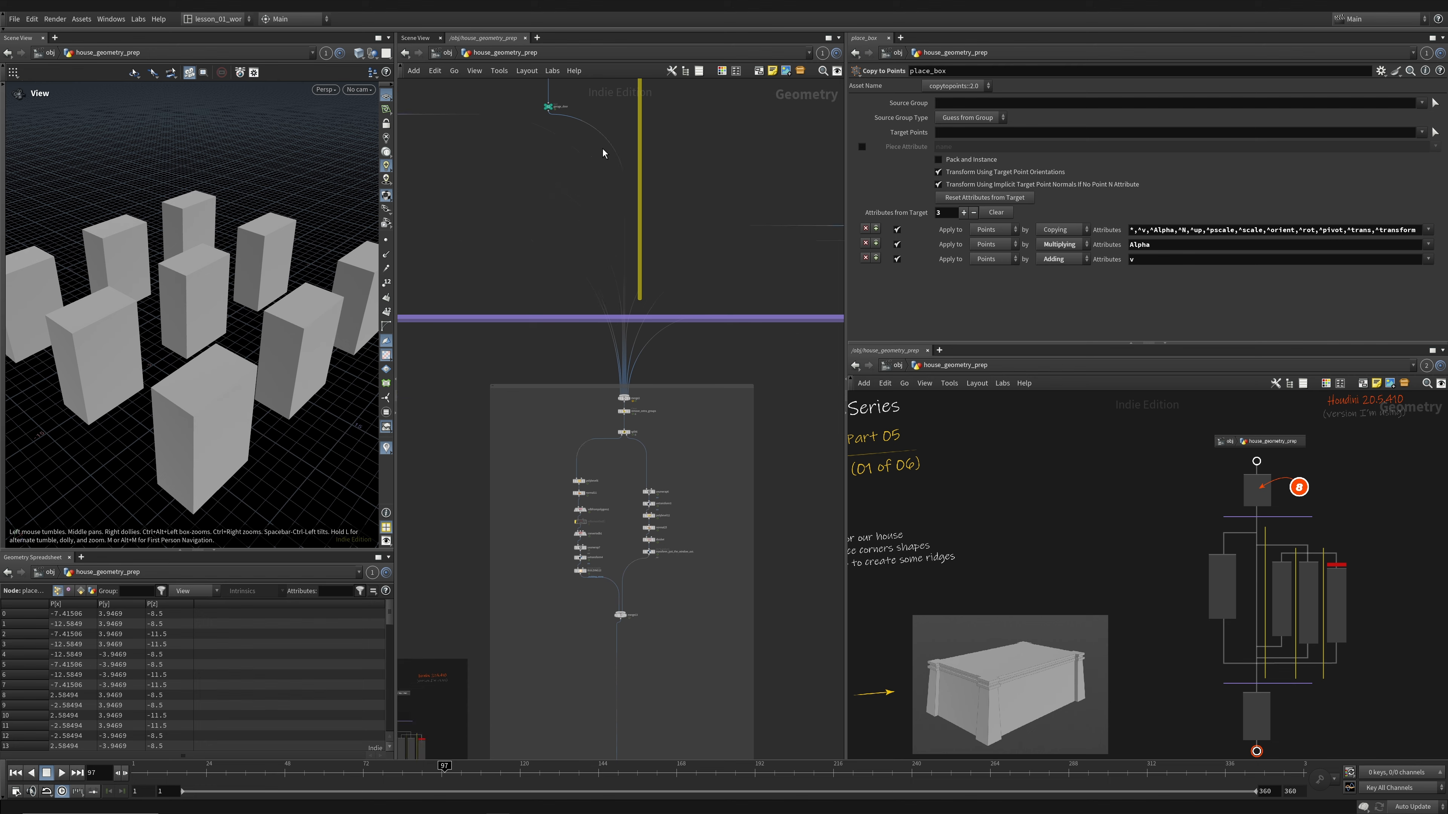
{"action": "scroll", "coordinate": [625, 371], "scroll_direction": "up", "scroll_amount": 4}
{"action": "mouse_move", "coordinate": [636, 426]}
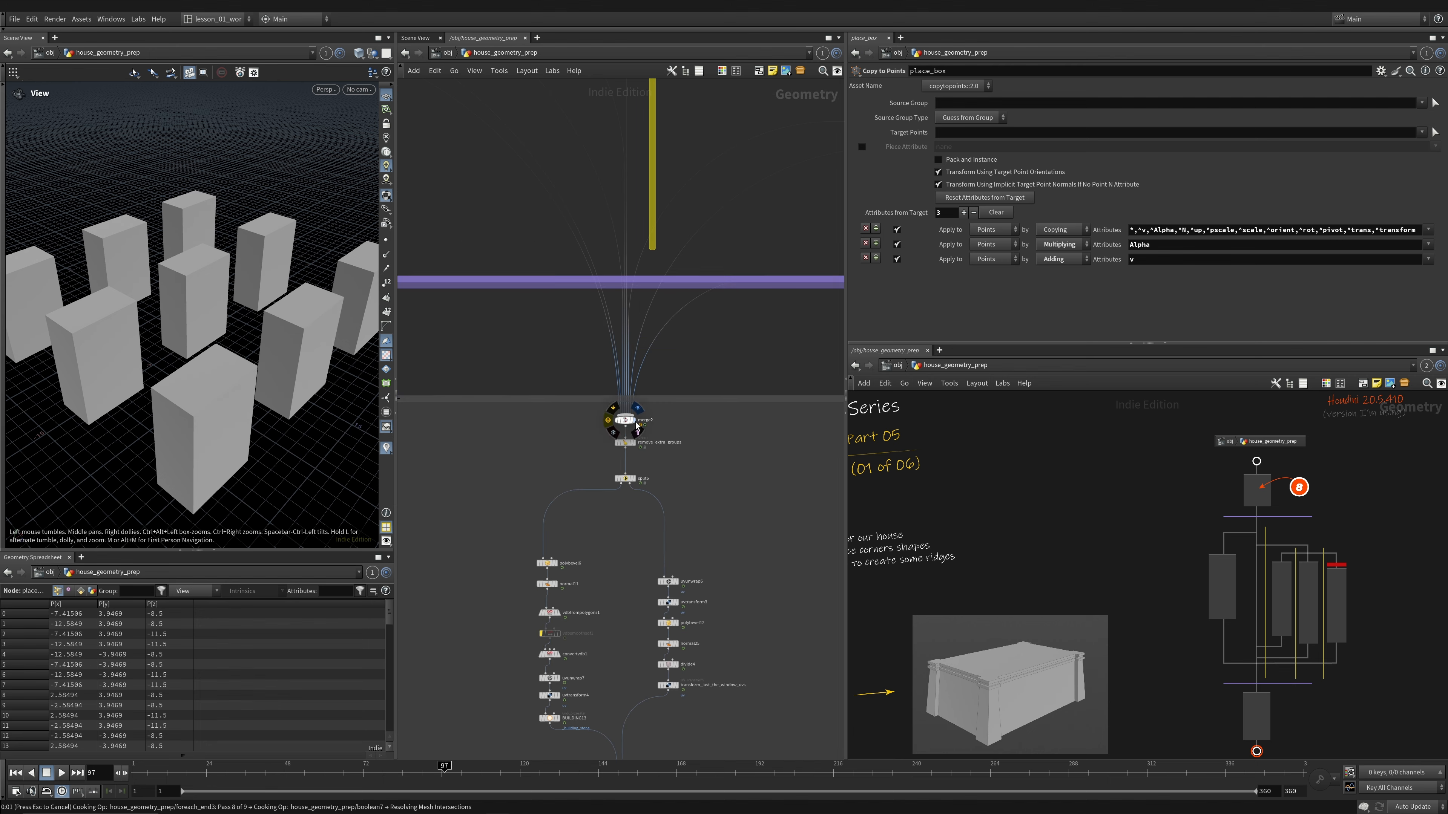
{"action": "left_click", "coordinate": [637, 408]}
{"action": "left_click_drag", "start_coordinate": [155, 299], "coordinate": [352, 326]}
- Set switch1's Select Input back to 0 and view the single house
{"action": "middle_click_drag", "start_coordinate": [513, 225], "coordinate": [506, 543]}
{"action": "scroll", "coordinate": [506, 542], "scroll_direction": "down", "scroll_amount": 3}
{"action": "middle_click_drag", "start_coordinate": [561, 299], "coordinate": [557, 729]}
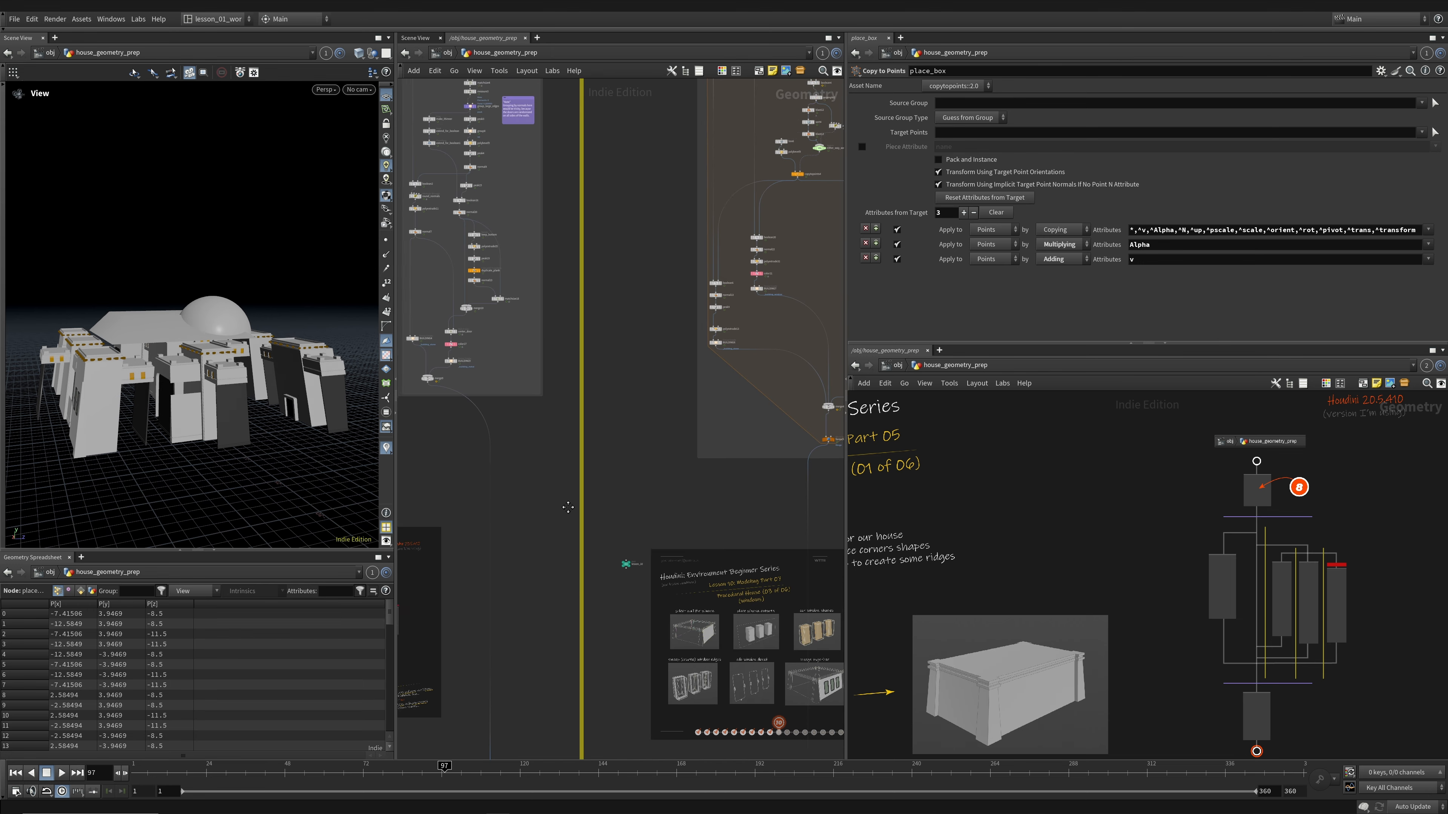
{"action": "middle_click_drag", "start_coordinate": [624, 165], "coordinate": [605, 669]}
{"action": "middle_click_drag", "start_coordinate": [604, 242], "coordinate": [656, 682]}
{"action": "scroll", "coordinate": [661, 257], "scroll_direction": "up", "scroll_amount": 2}
{"action": "middle_click_drag", "start_coordinate": [616, 105], "coordinate": [643, 497]}
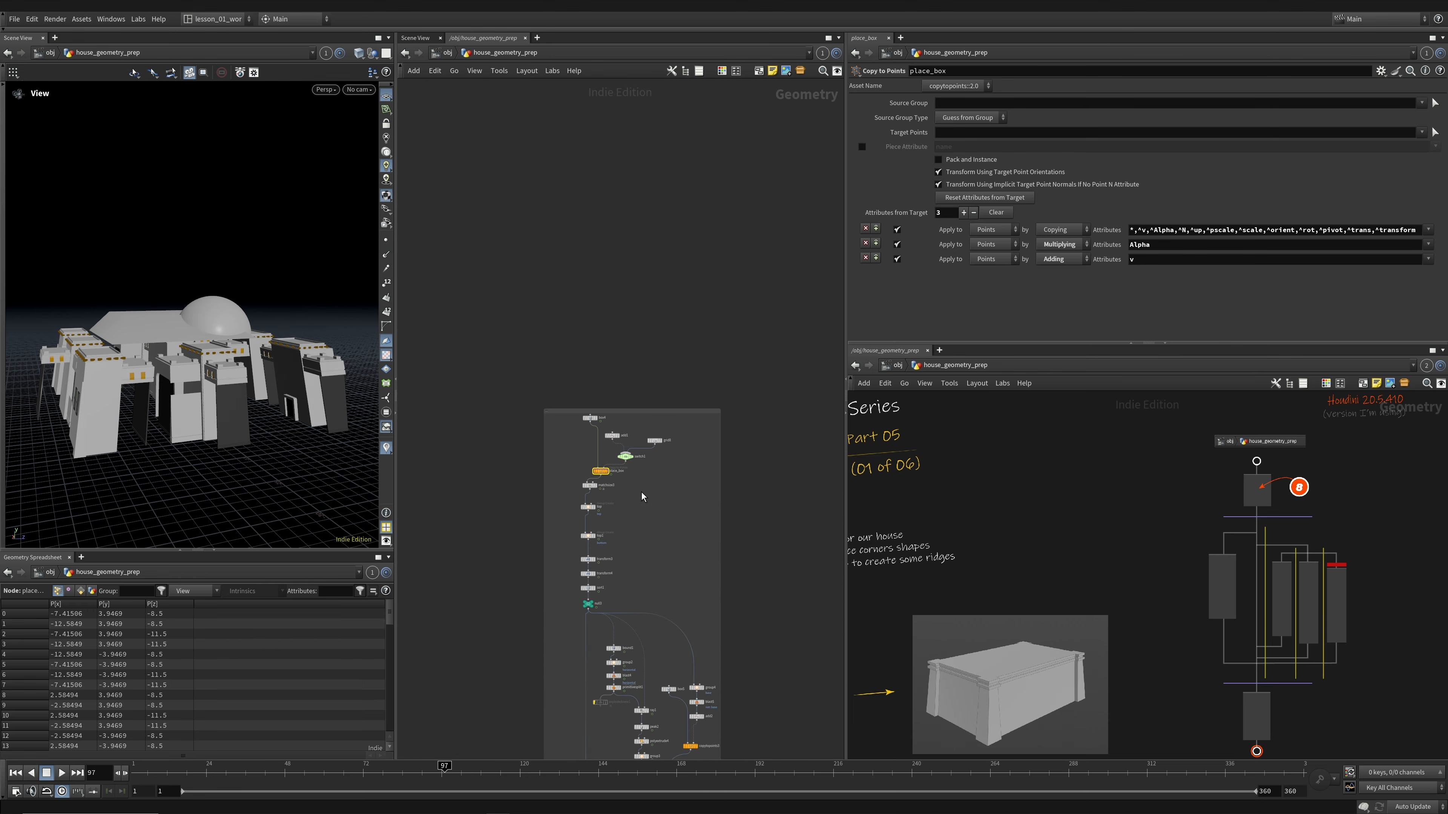
{"action": "scroll", "coordinate": [611, 461], "scroll_direction": "up", "scroll_amount": 5}
{"action": "left_click", "coordinate": [649, 455]}
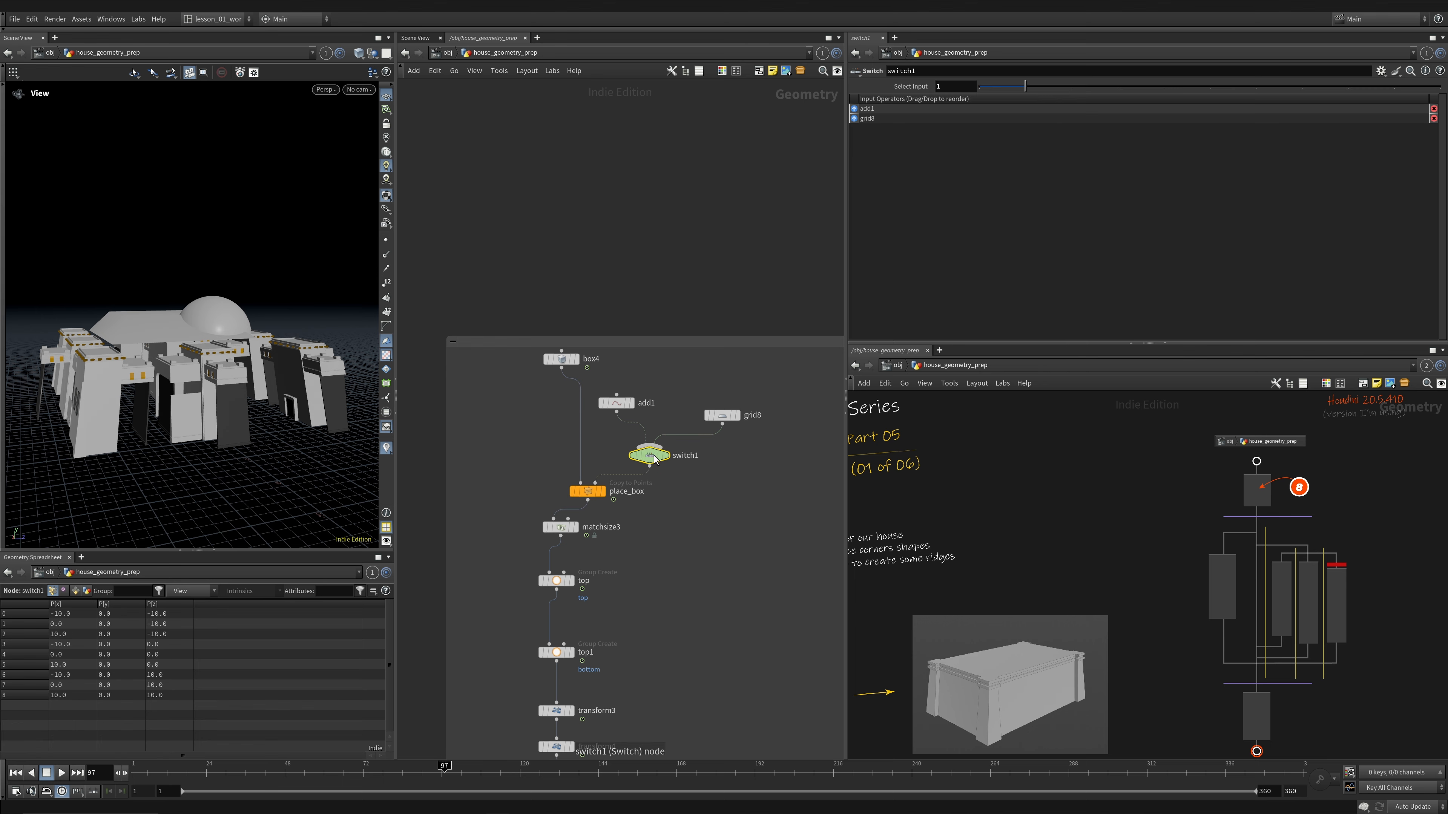
{"action": "left_click_drag", "start_coordinate": [184, 382], "coordinate": [191, 416]}
{"action": "scroll", "coordinate": [191, 416], "scroll_direction": "up", "scroll_amount": 3}
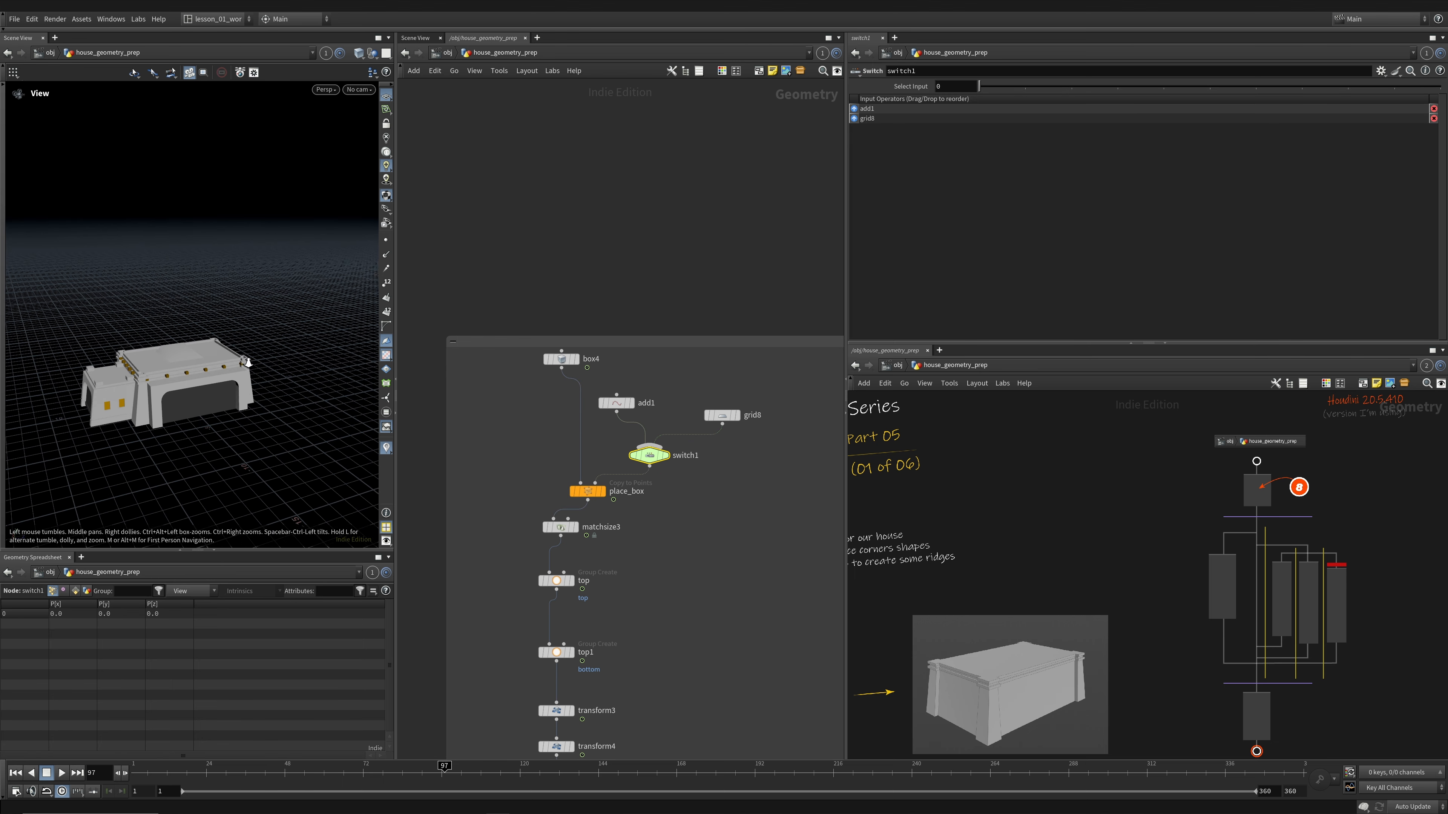
- Connect box4 straight into matchsize3, bypassing place_box, and display matchsize3 with its parameters
{"action": "left_click", "coordinate": [576, 360]}
{"action": "left_click_drag", "start_coordinate": [561, 368], "coordinate": [585, 514]}
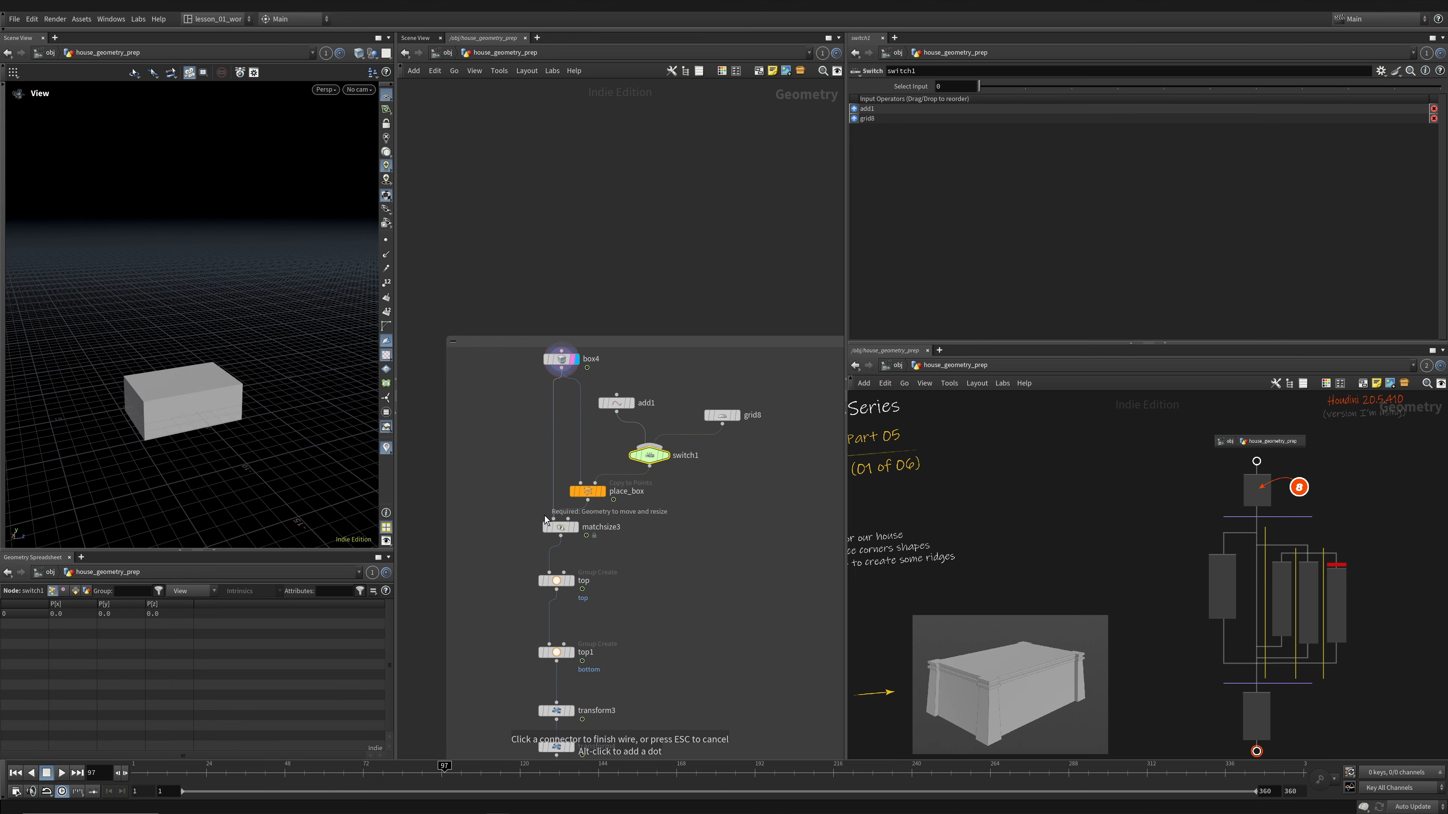
{"action": "left_click", "coordinate": [574, 527]}
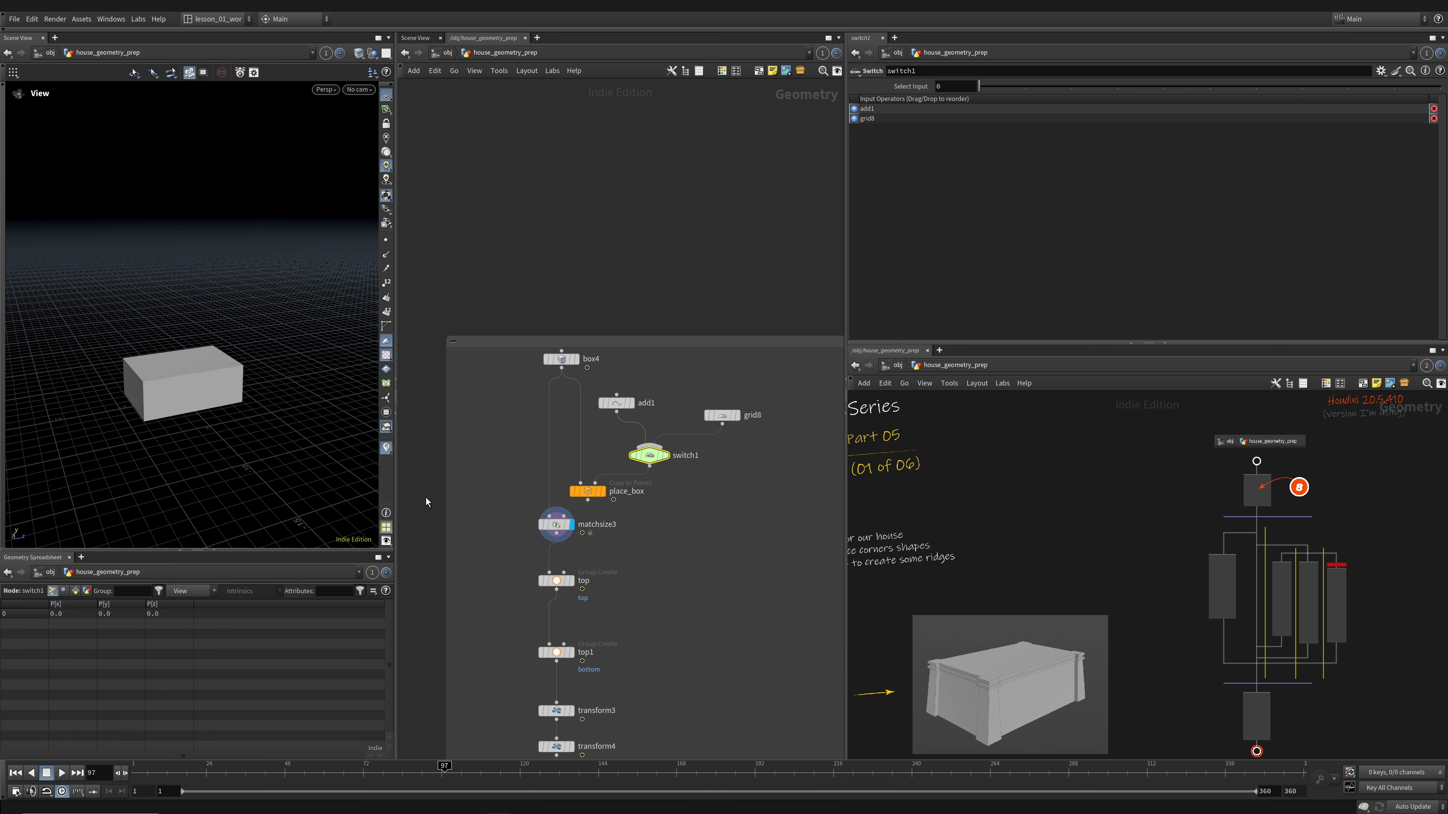
{"action": "left_click", "coordinate": [561, 526]}
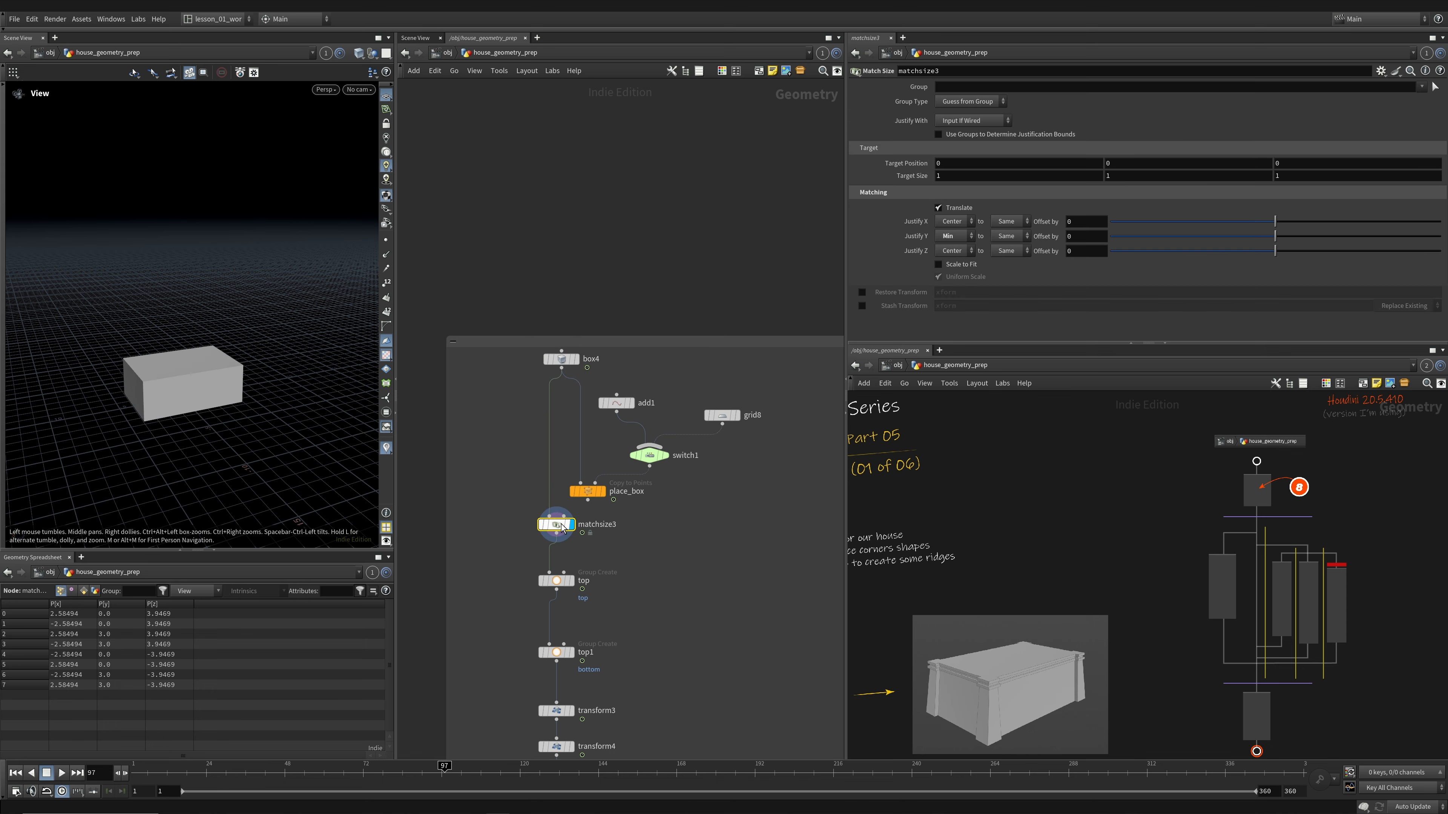
- Display the top Group Create node in wireframe and inspect the box's grouped upper face
{"action": "left_click", "coordinate": [572, 580]}
{"action": "left_click", "coordinate": [556, 580]}
{"action": "key", "text": "w"}
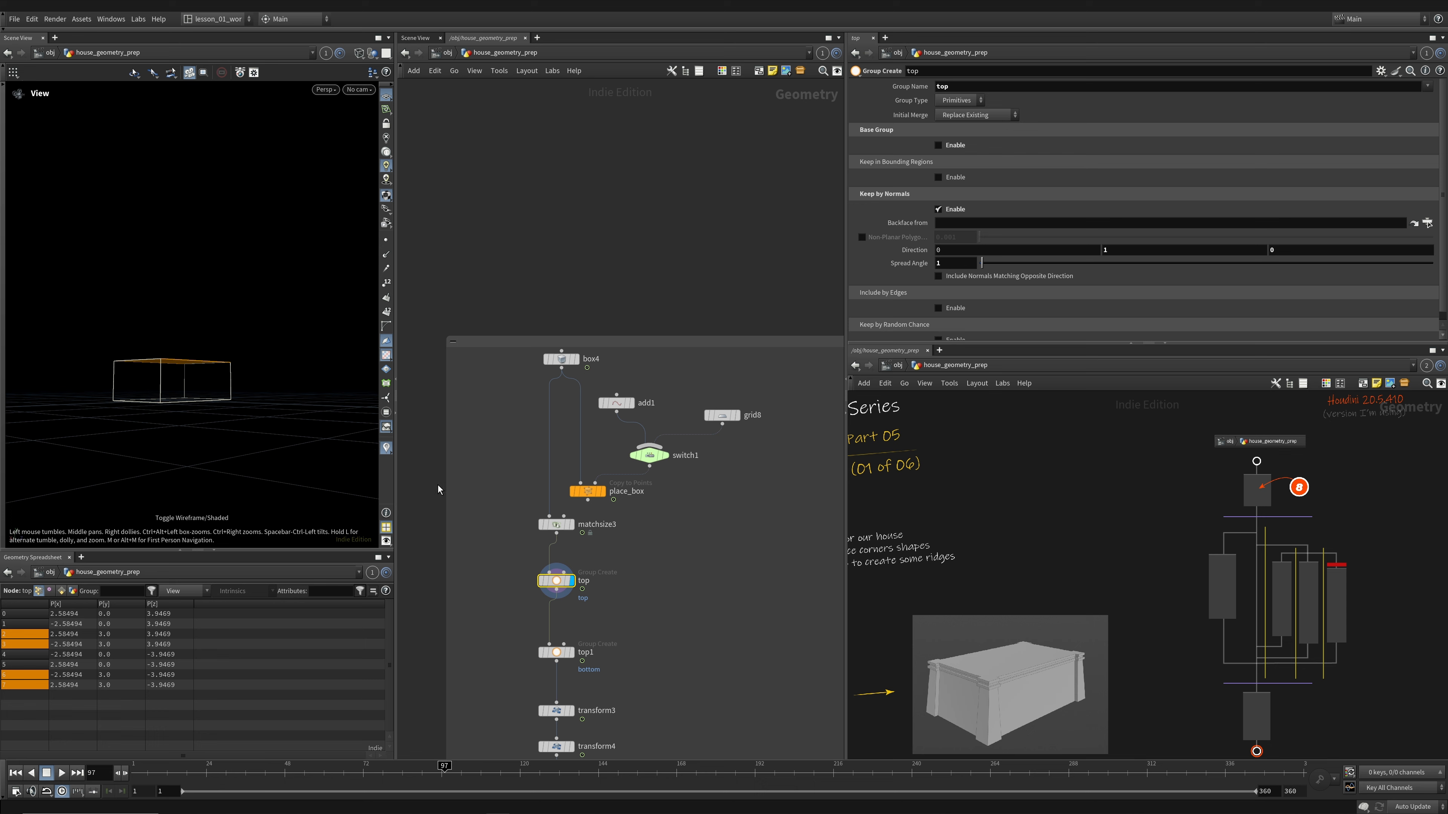
{"action": "left_click_drag", "start_coordinate": [271, 365], "coordinate": [265, 395]}
{"action": "left_click_drag", "start_coordinate": [165, 369], "coordinate": [159, 330]}
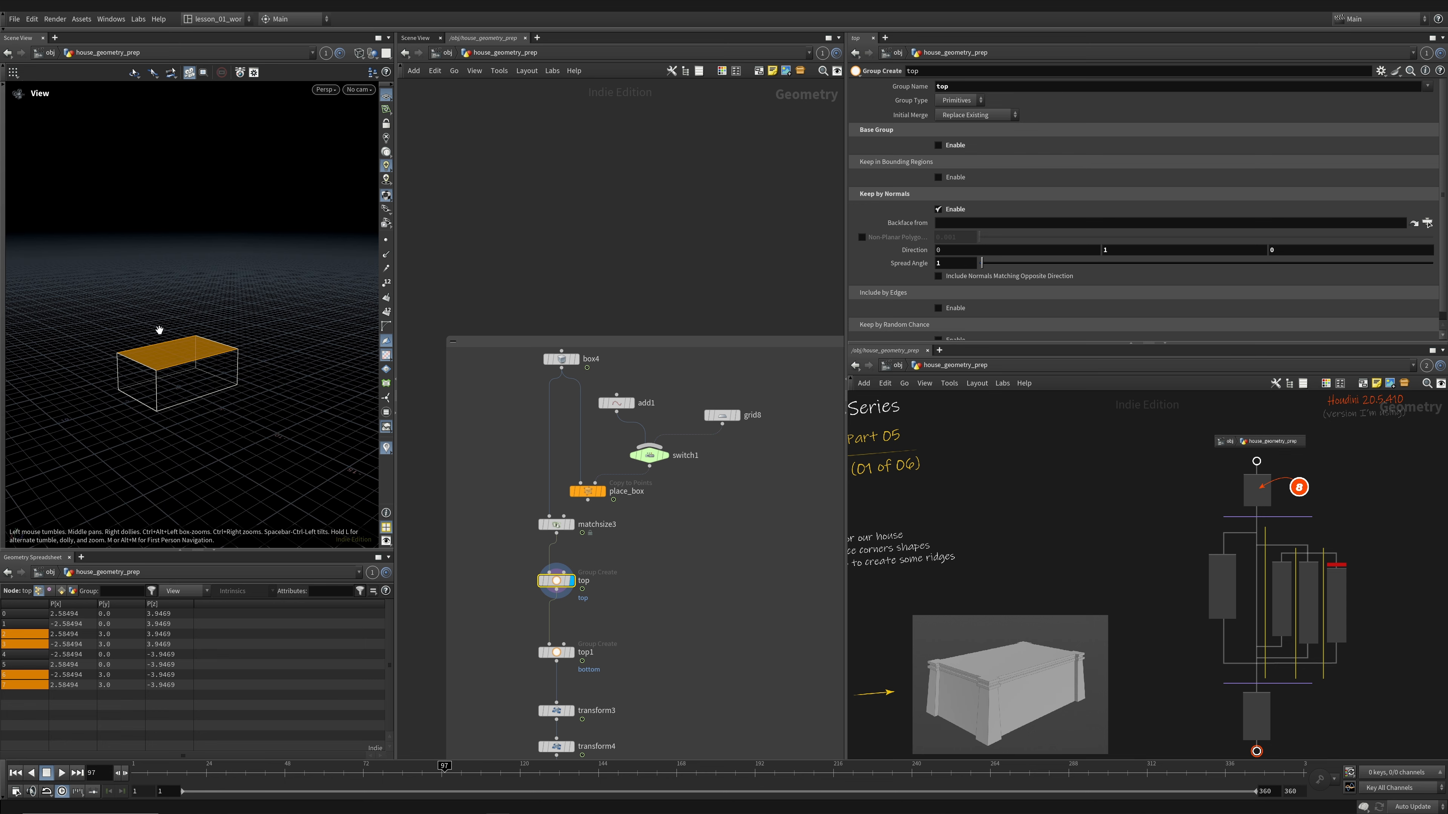
{"action": "middle_click_drag", "start_coordinate": [653, 582], "coordinate": [648, 480]}
{"action": "left_click_drag", "start_coordinate": [201, 381], "coordinate": [127, 366]}
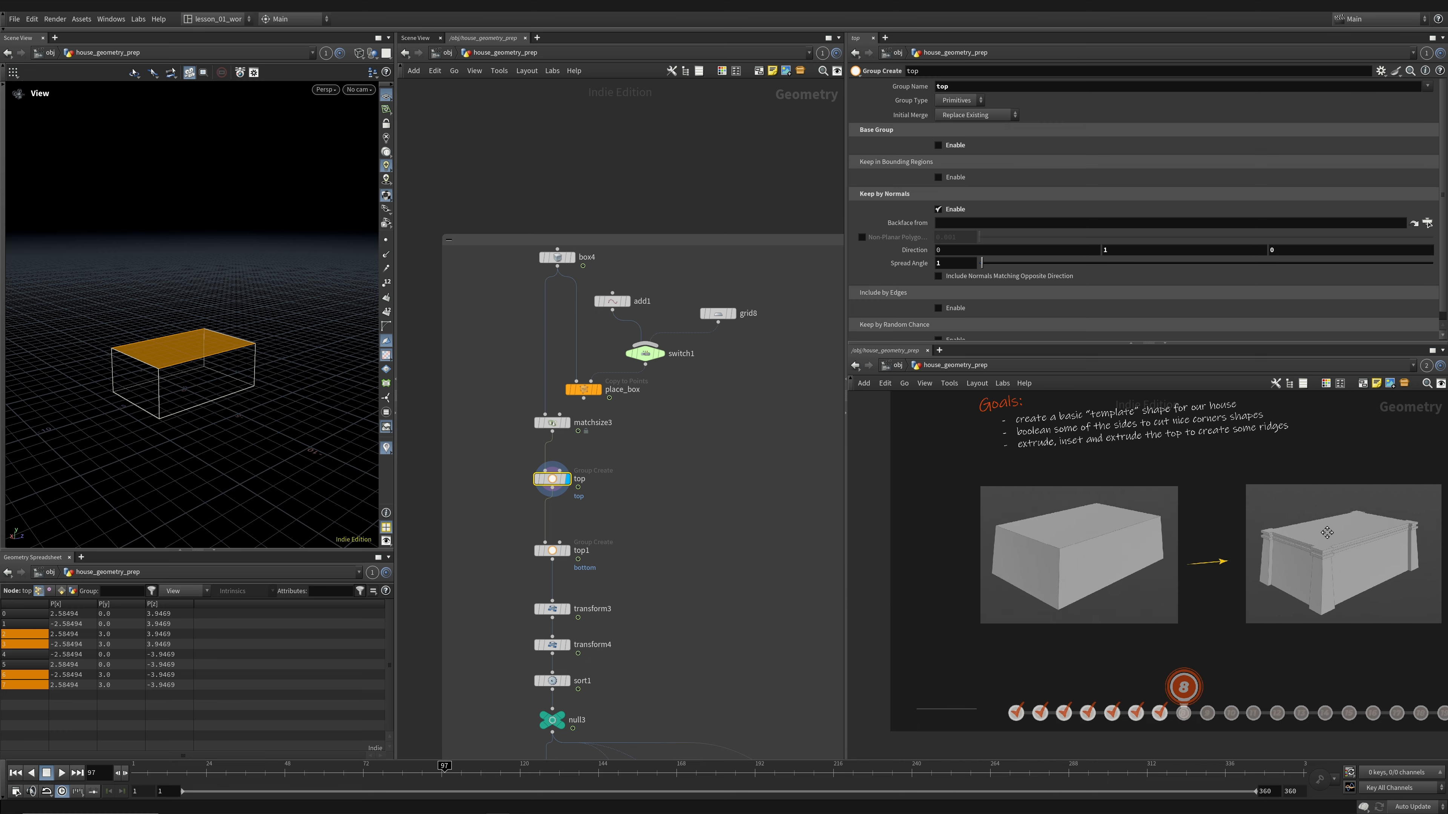
- Examine the goals and template images on the Procedural House 01 of 06 board and the pictures on the 02 of 06 board
{"action": "scroll", "coordinate": [1128, 556], "scroll_direction": "up", "scroll_amount": 2}
{"action": "scroll", "coordinate": [1111, 525], "scroll_direction": "down", "scroll_amount": 1}
{"action": "middle_click_drag", "start_coordinate": [1108, 519], "coordinate": [1054, 612]}
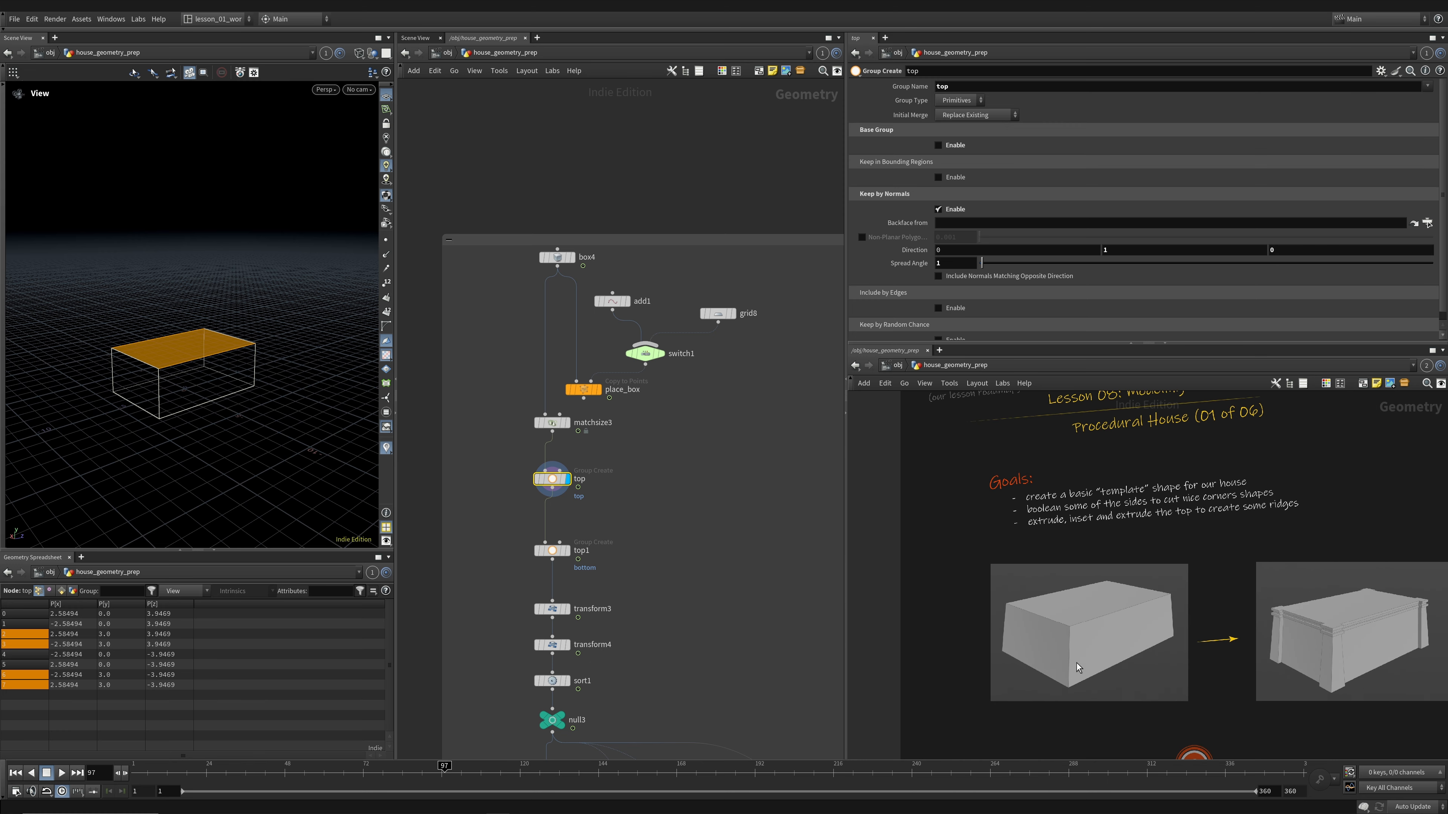
{"action": "scroll", "coordinate": [1091, 501], "scroll_direction": "down", "scroll_amount": 2}
{"action": "middle_click_drag", "start_coordinate": [1101, 511], "coordinate": [1022, 512]}
{"action": "scroll", "coordinate": [1001, 593], "scroll_direction": "down", "scroll_amount": 3}
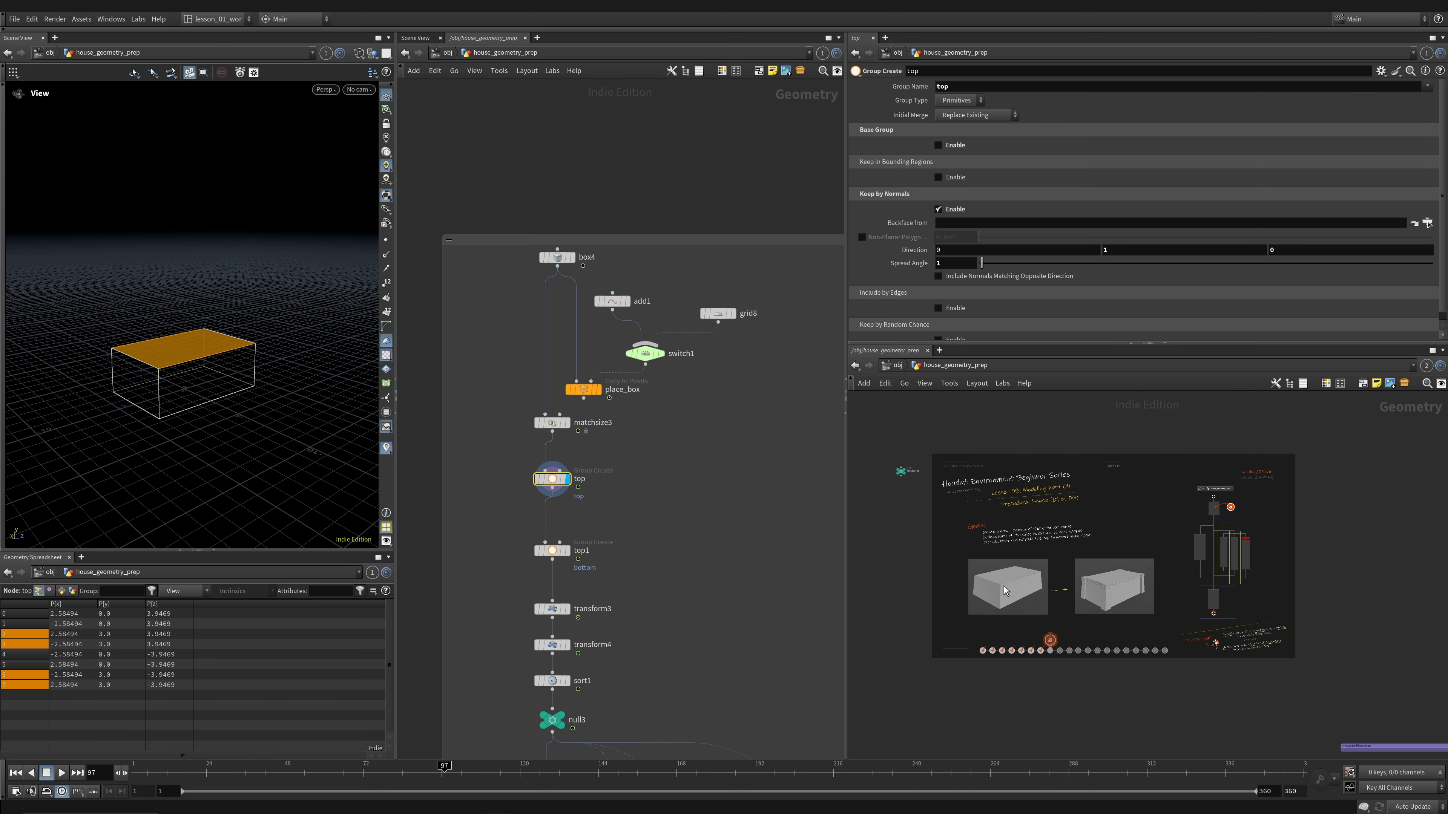
{"action": "scroll", "coordinate": [1035, 708], "scroll_direction": "down", "scroll_amount": 3}
{"action": "middle_click_drag", "start_coordinate": [1034, 708], "coordinate": [1004, 476]}
{"action": "scroll", "coordinate": [1054, 499], "scroll_direction": "down", "scroll_amount": 2}
{"action": "middle_click_drag", "start_coordinate": [1157, 673], "coordinate": [1194, 402]}
{"action": "scroll", "coordinate": [1083, 579], "scroll_direction": "up", "scroll_amount": 5}
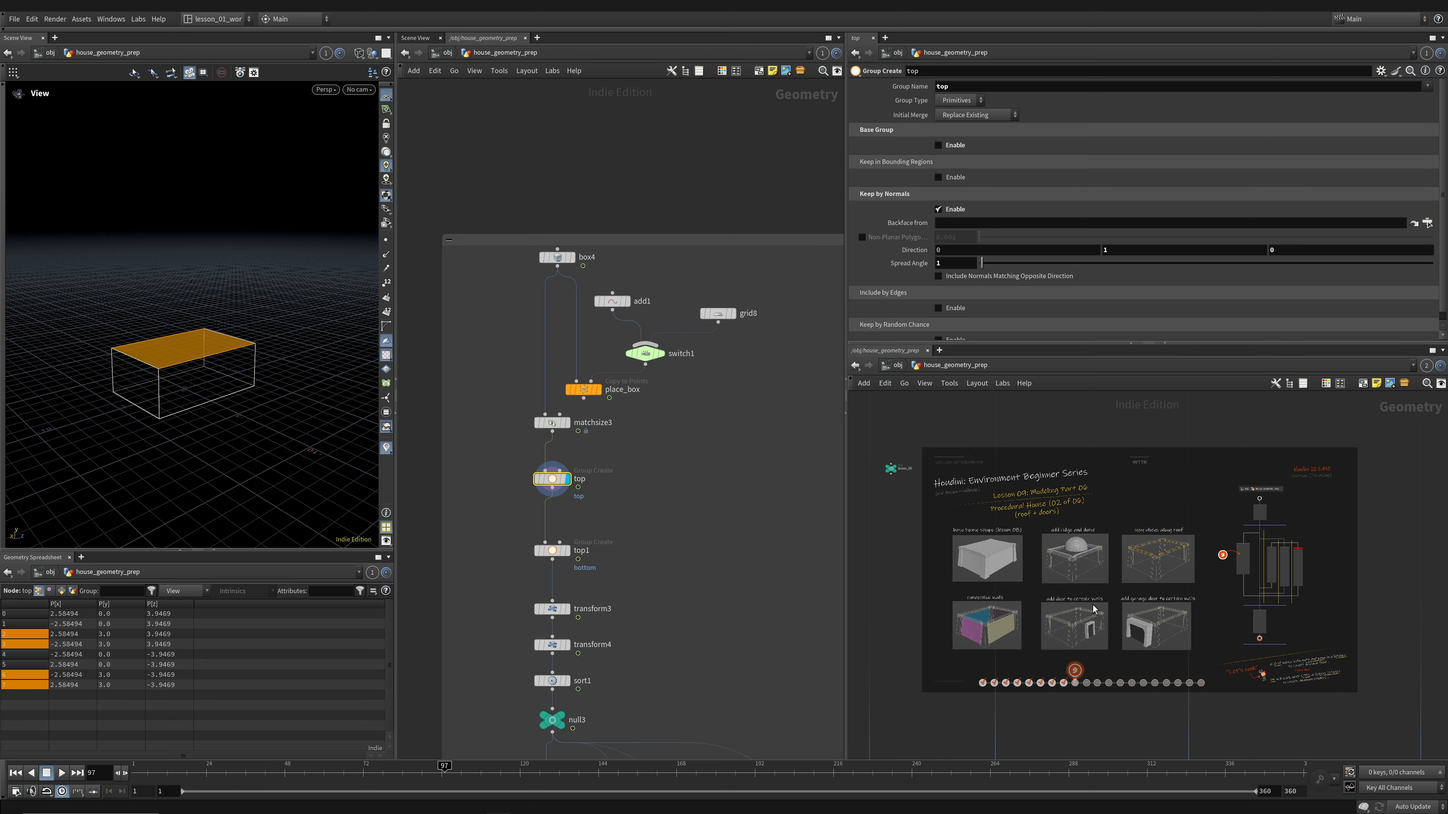
- Return to the Procedural House 01 of 06 board and look over its node diagram and the surrounding network layout
{"action": "scroll", "coordinate": [992, 563], "scroll_direction": "down", "scroll_amount": 1}
{"action": "scroll", "coordinate": [1060, 545], "scroll_direction": "down", "scroll_amount": 2}
{"action": "scroll", "coordinate": [1062, 502], "scroll_direction": "down", "scroll_amount": 1}
{"action": "middle_click_drag", "start_coordinate": [1062, 412], "coordinate": [1057, 602]}
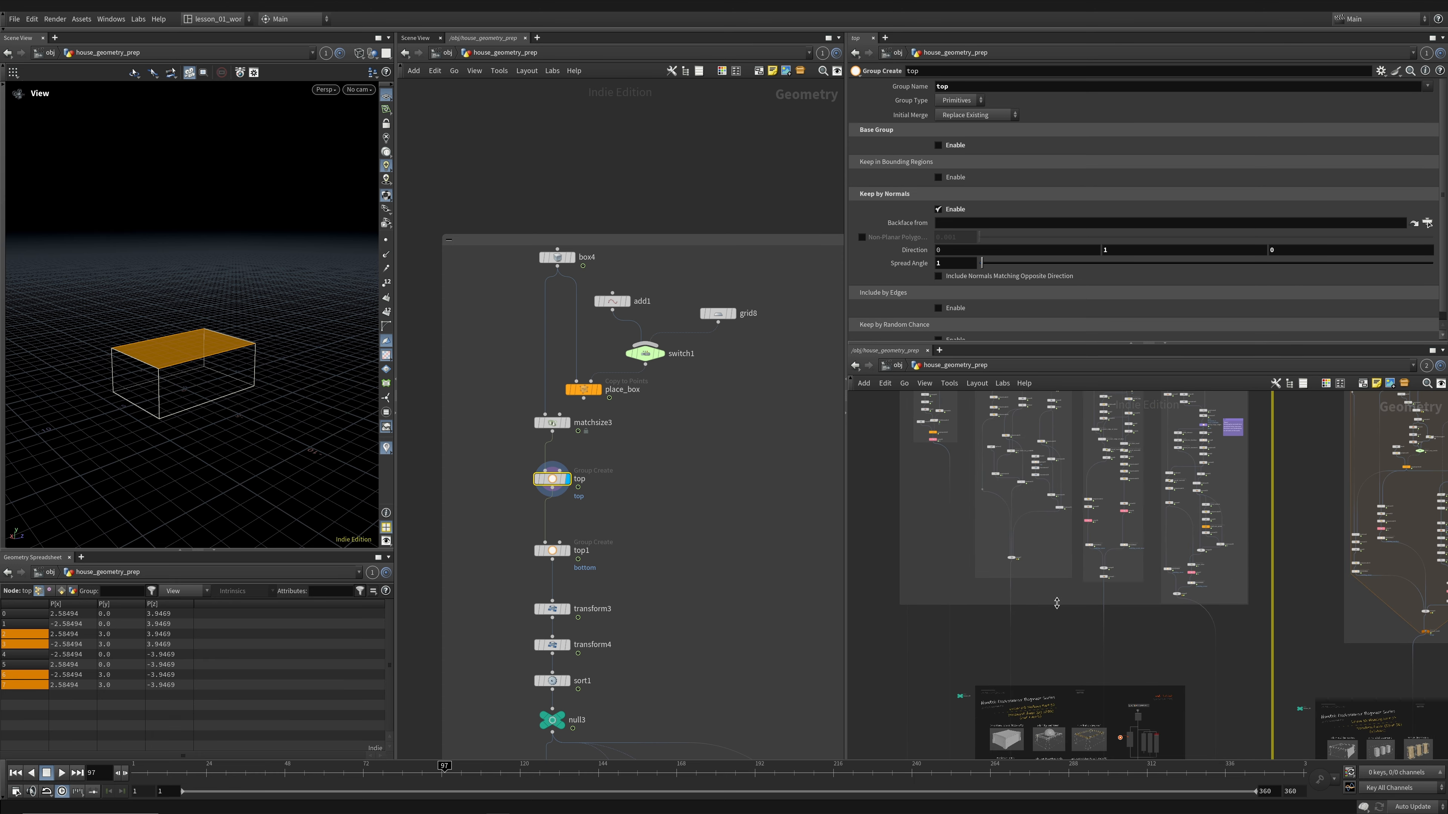
{"action": "middle_click_drag", "start_coordinate": [1064, 483], "coordinate": [1069, 763]}
{"action": "middle_click_drag", "start_coordinate": [1043, 513], "coordinate": [1039, 761]}
{"action": "middle_click_drag", "start_coordinate": [1009, 534], "coordinate": [1014, 569]}
{"action": "scroll", "coordinate": [1013, 569], "scroll_direction": "up", "scroll_amount": 4}
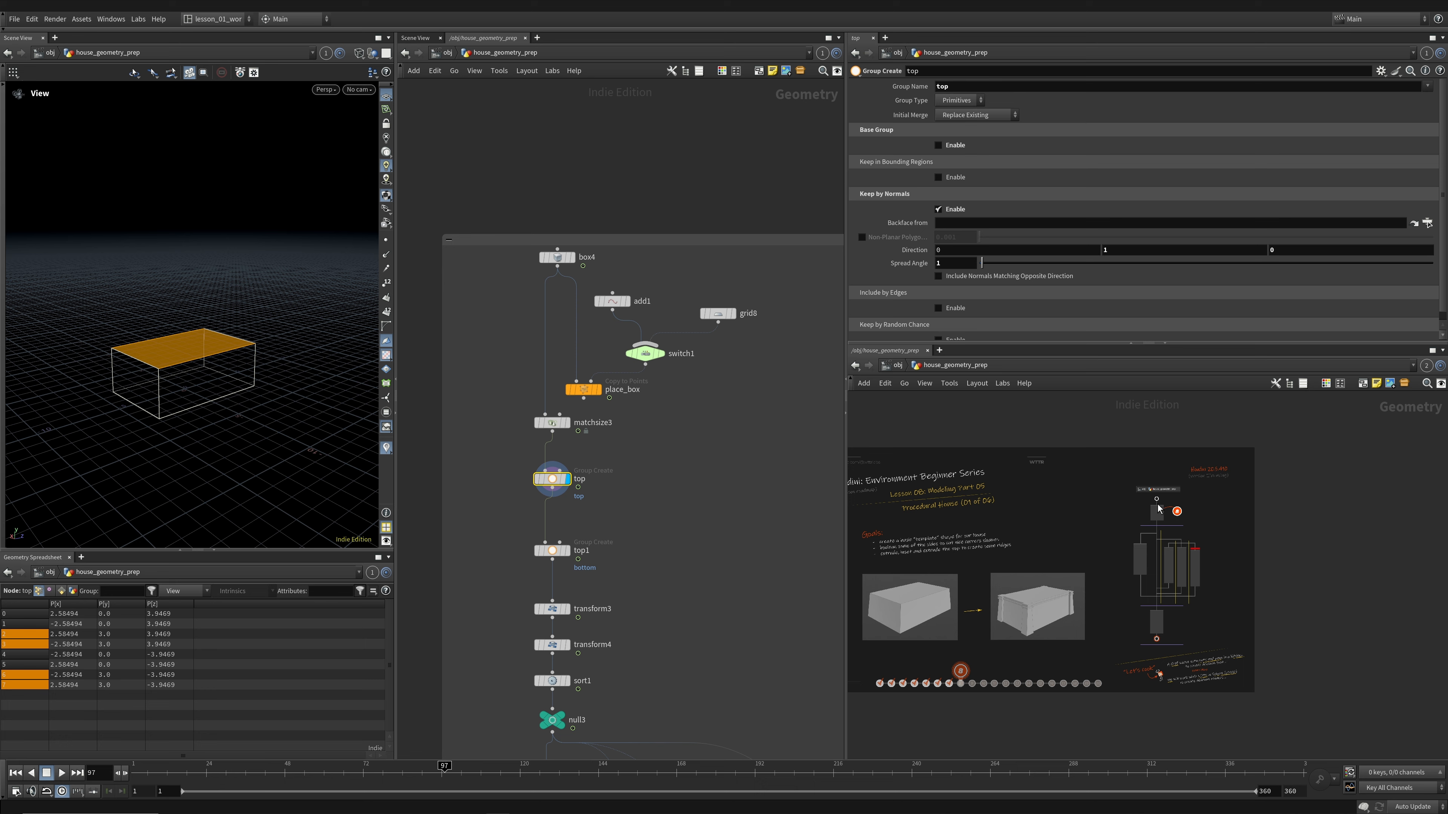
{"action": "middle_click_drag", "start_coordinate": [1127, 514], "coordinate": [874, 547]}
{"action": "scroll", "coordinate": [986, 552], "scroll_direction": "down", "scroll_amount": 3}
{"action": "middle_click_drag", "start_coordinate": [1155, 501], "coordinate": [1031, 478]}
{"action": "scroll", "coordinate": [1026, 536], "scroll_direction": "down", "scroll_amount": 5}
{"action": "scroll", "coordinate": [995, 520], "scroll_direction": "down", "scroll_amount": 5}
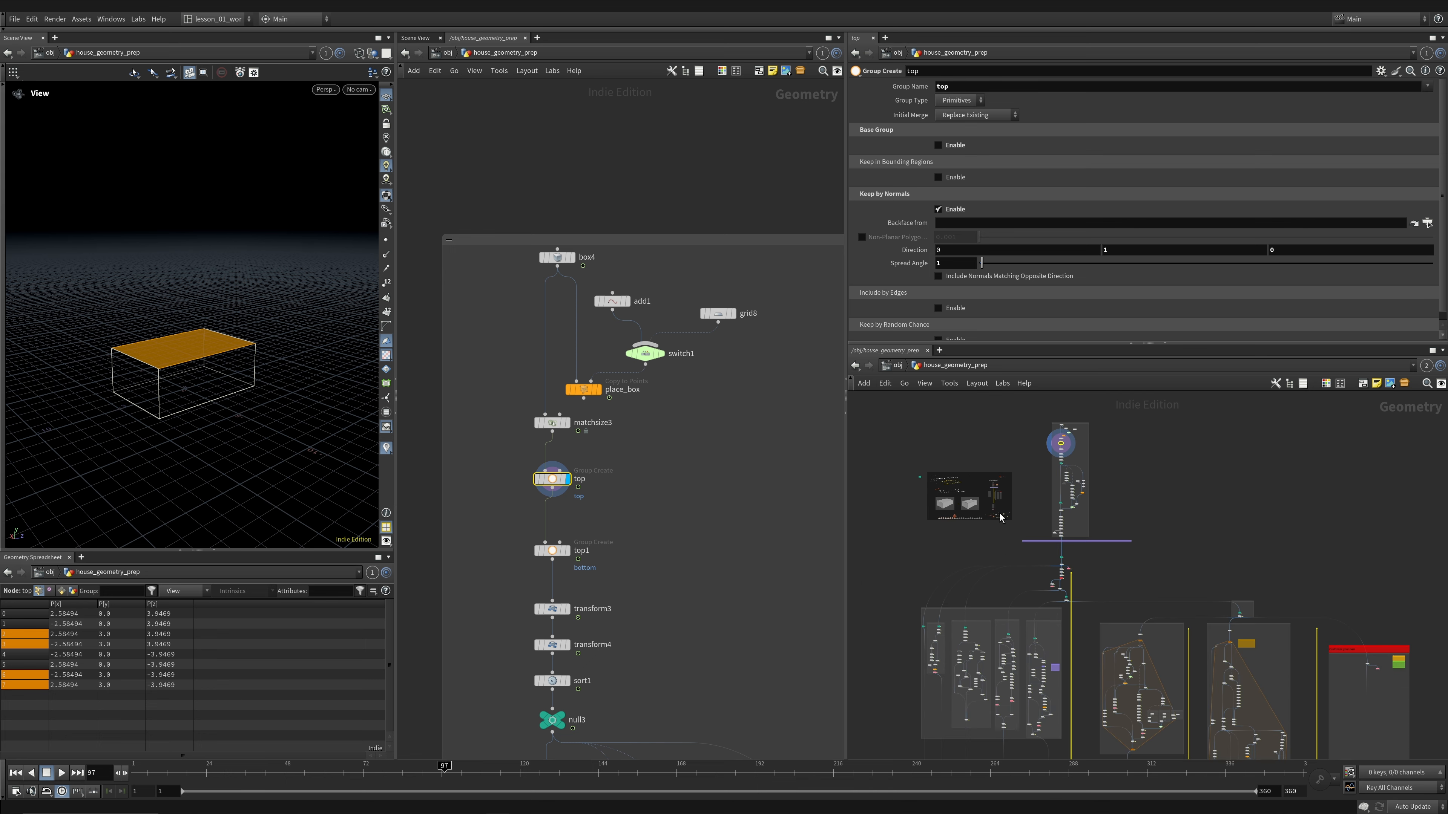
{"action": "middle_click_drag", "start_coordinate": [971, 541], "coordinate": [1001, 551]}
{"action": "scroll", "coordinate": [1009, 582], "scroll_direction": "up", "scroll_amount": 8}
{"action": "scroll", "coordinate": [1001, 551], "scroll_direction": "up", "scroll_amount": 3}
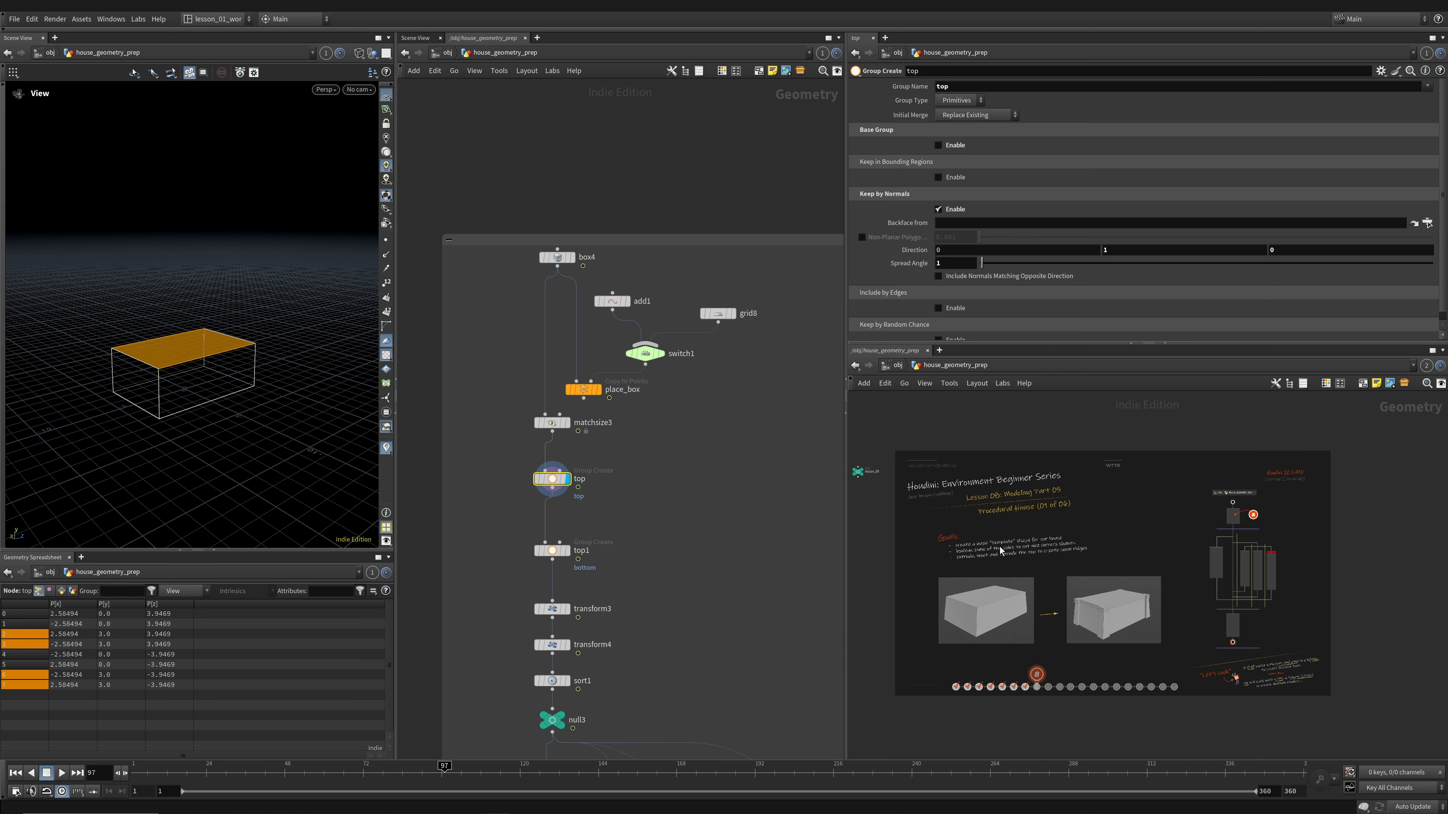
- Inspect top1's bottom group, switch the viewport to shaded and display the top group node again
{"action": "scroll", "coordinate": [577, 457], "scroll_direction": "up", "scroll_amount": 2}
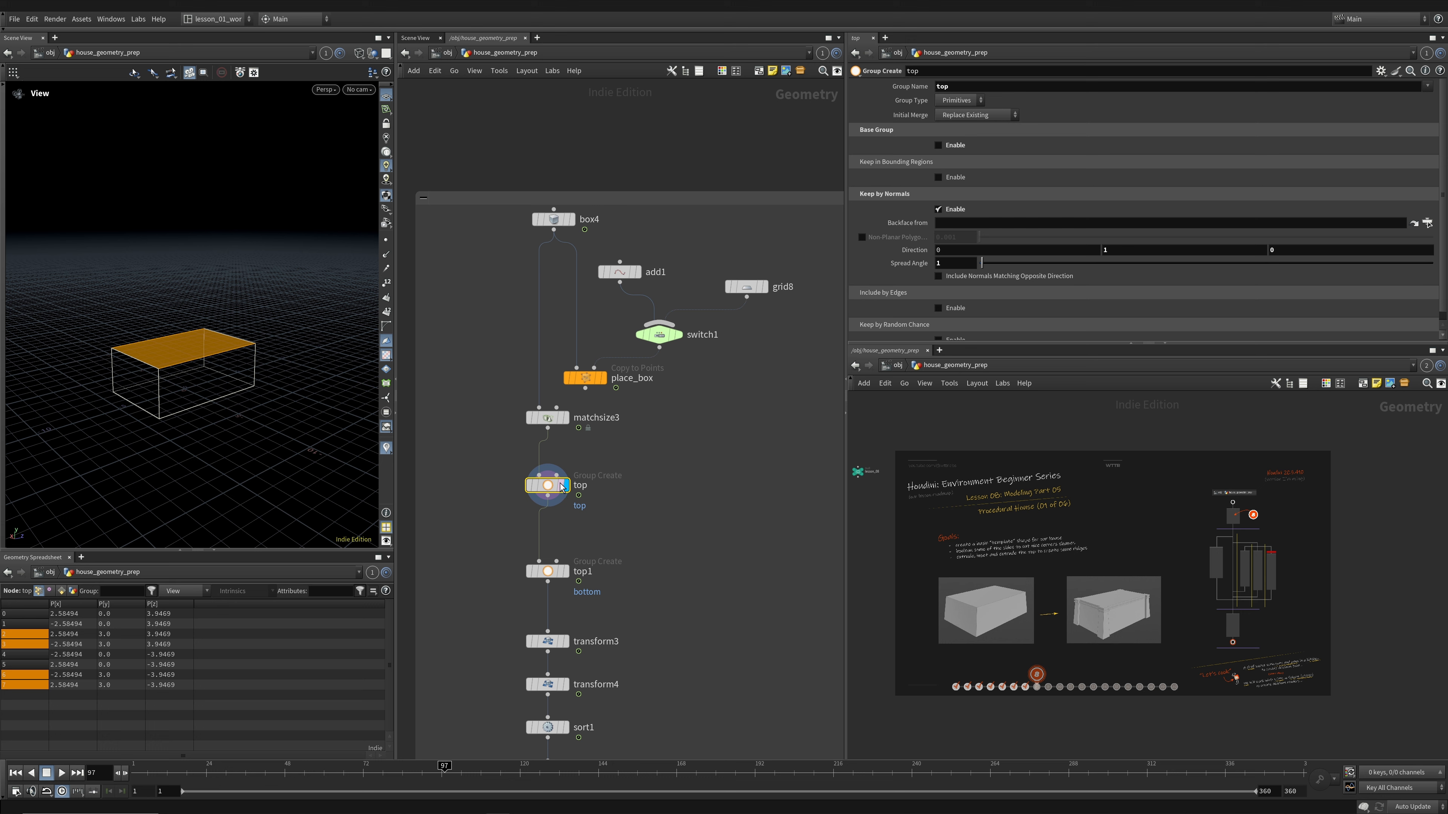
{"action": "mouse_move", "coordinate": [562, 492]}
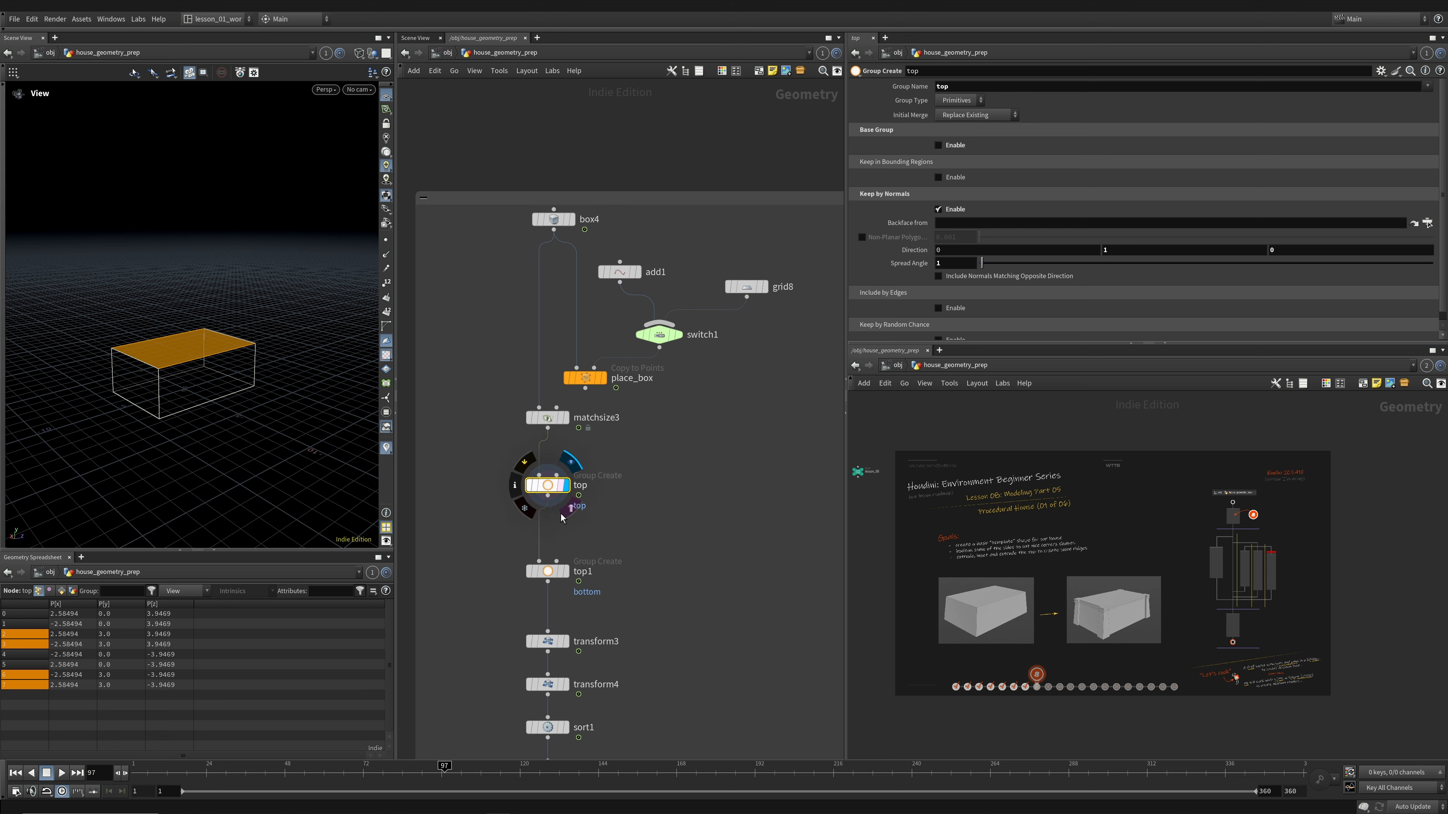
{"action": "left_click", "coordinate": [546, 571]}
{"action": "mouse_move", "coordinate": [192, 409]}
{"action": "left_mouse_down"}
{"action": "mouse_move", "coordinate": [175, 391]}
{"action": "mouse_move", "coordinate": [199, 393]}
{"action": "left_mouse_up"}
{"action": "key", "text": "shift+w"}
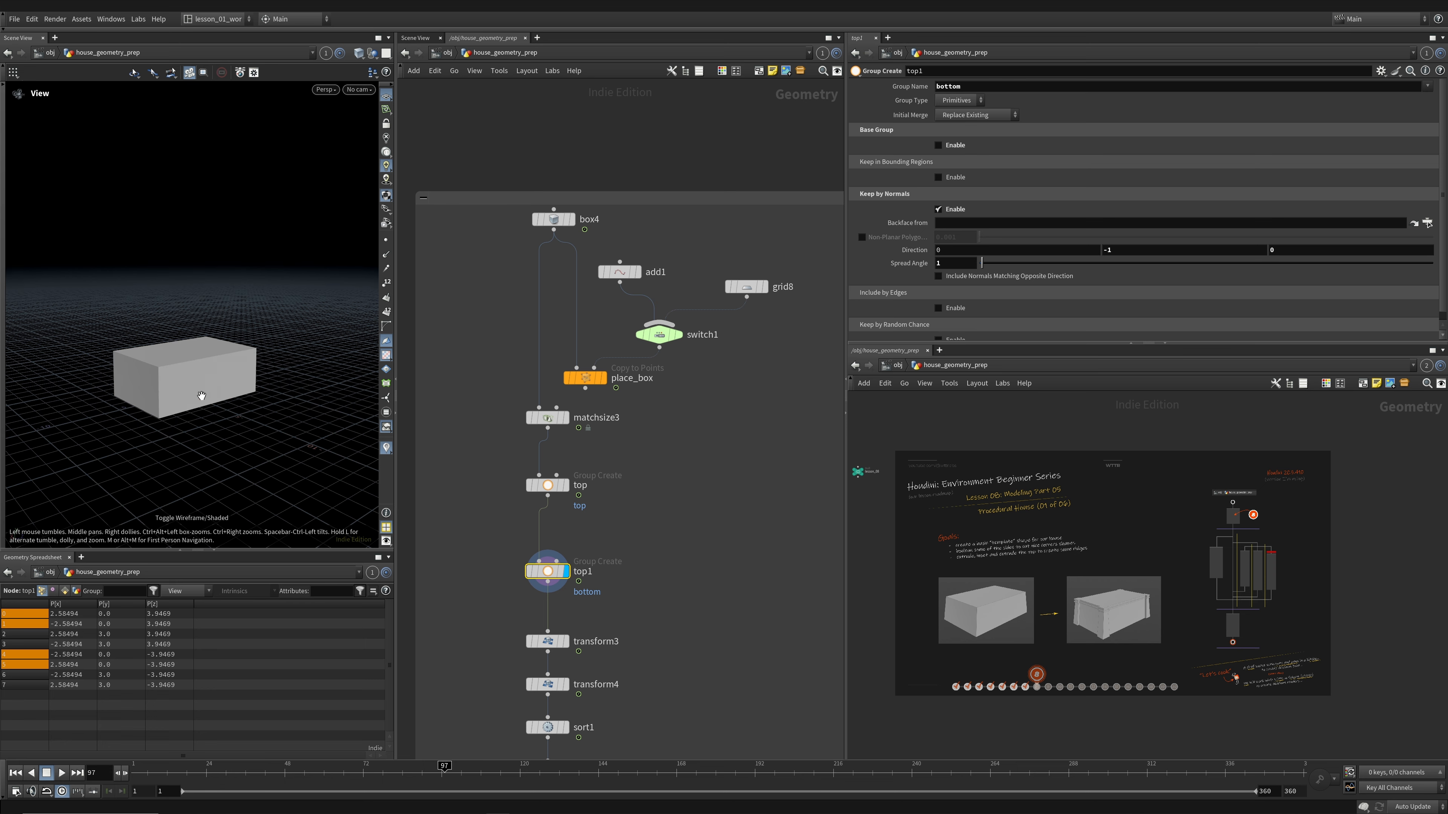
{"action": "left_click", "coordinate": [545, 491]}
{"action": "left_click", "coordinate": [544, 489]}
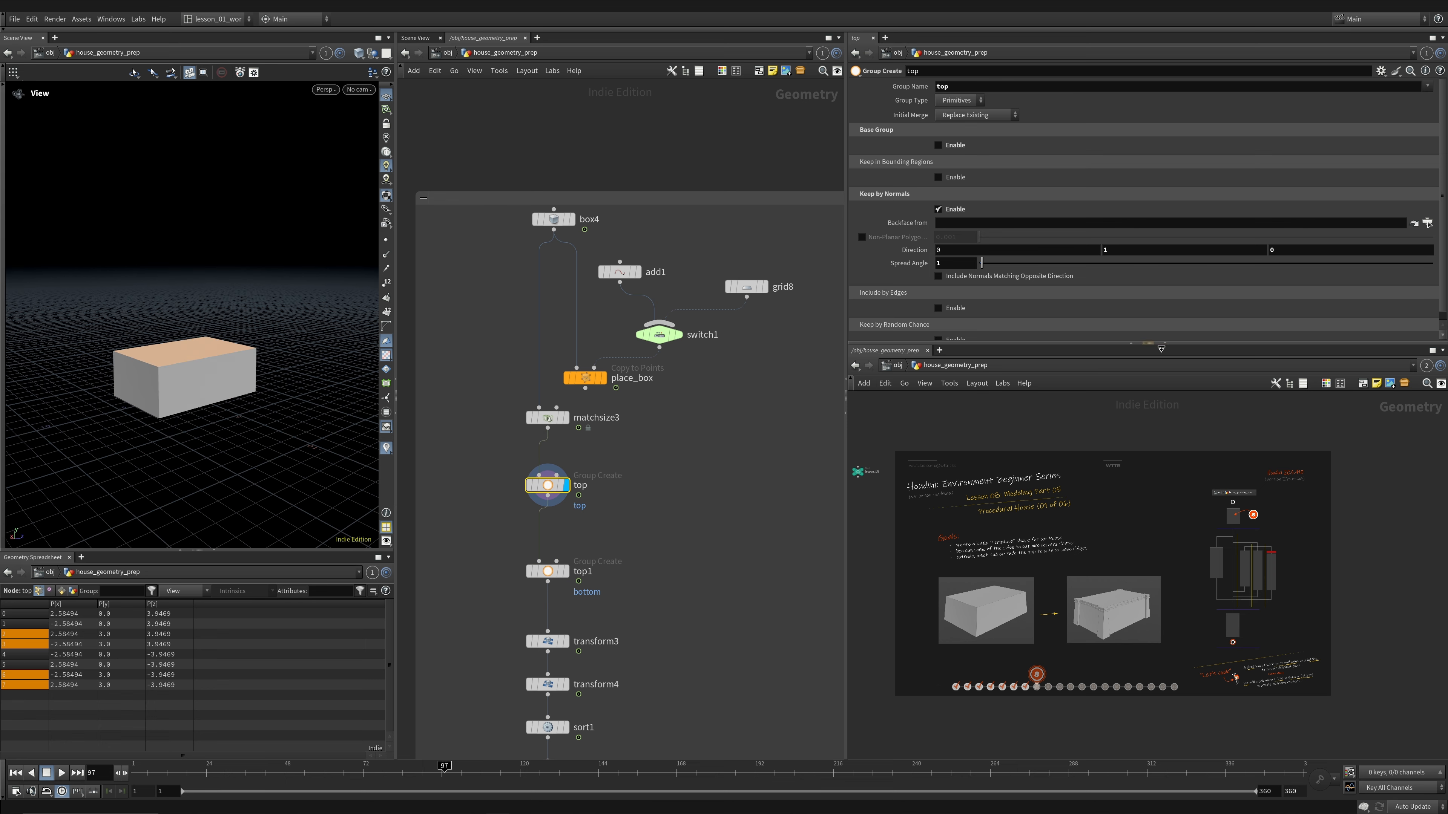
- Enlarge the parameter area and compare the normal directions and highlighted faces of the top and bottom groups
{"action": "left_click_drag", "start_coordinate": [1152, 345], "coordinate": [1149, 531]}
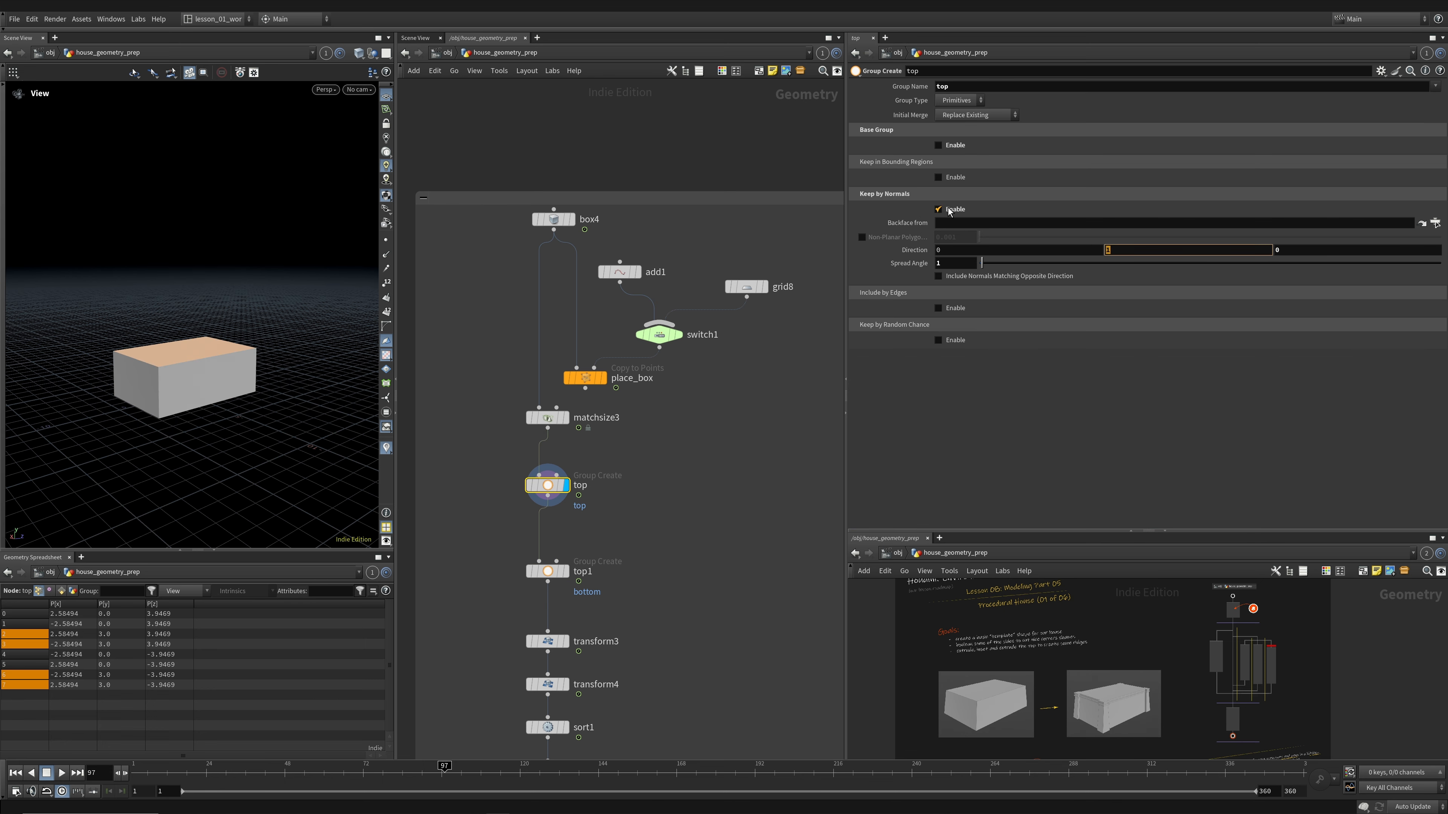
{"action": "left_click_drag", "start_coordinate": [204, 408], "coordinate": [215, 399]}
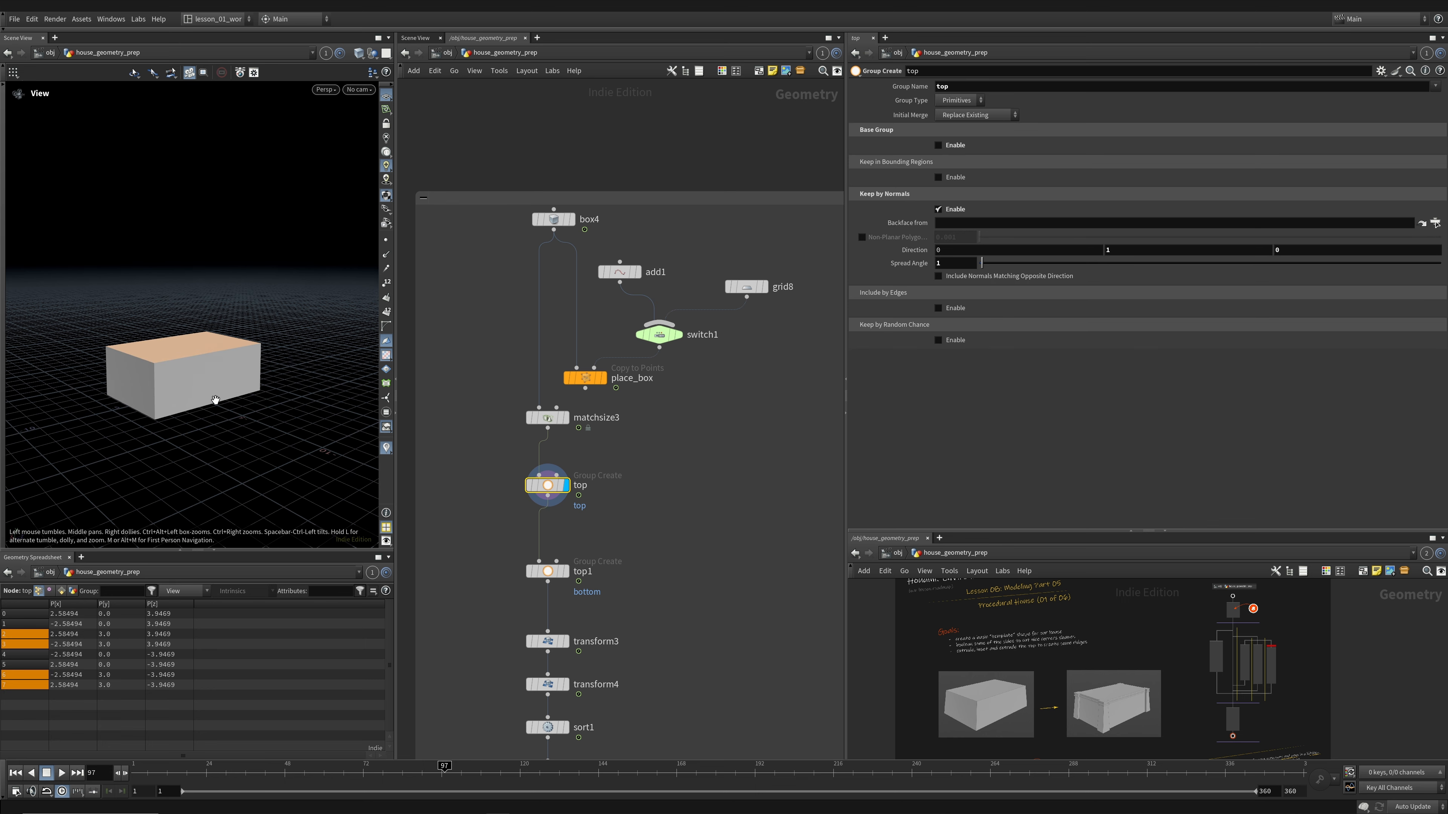
{"action": "left_click", "coordinate": [563, 571]}
{"action": "left_click_drag", "start_coordinate": [165, 457], "coordinate": [150, 394]}
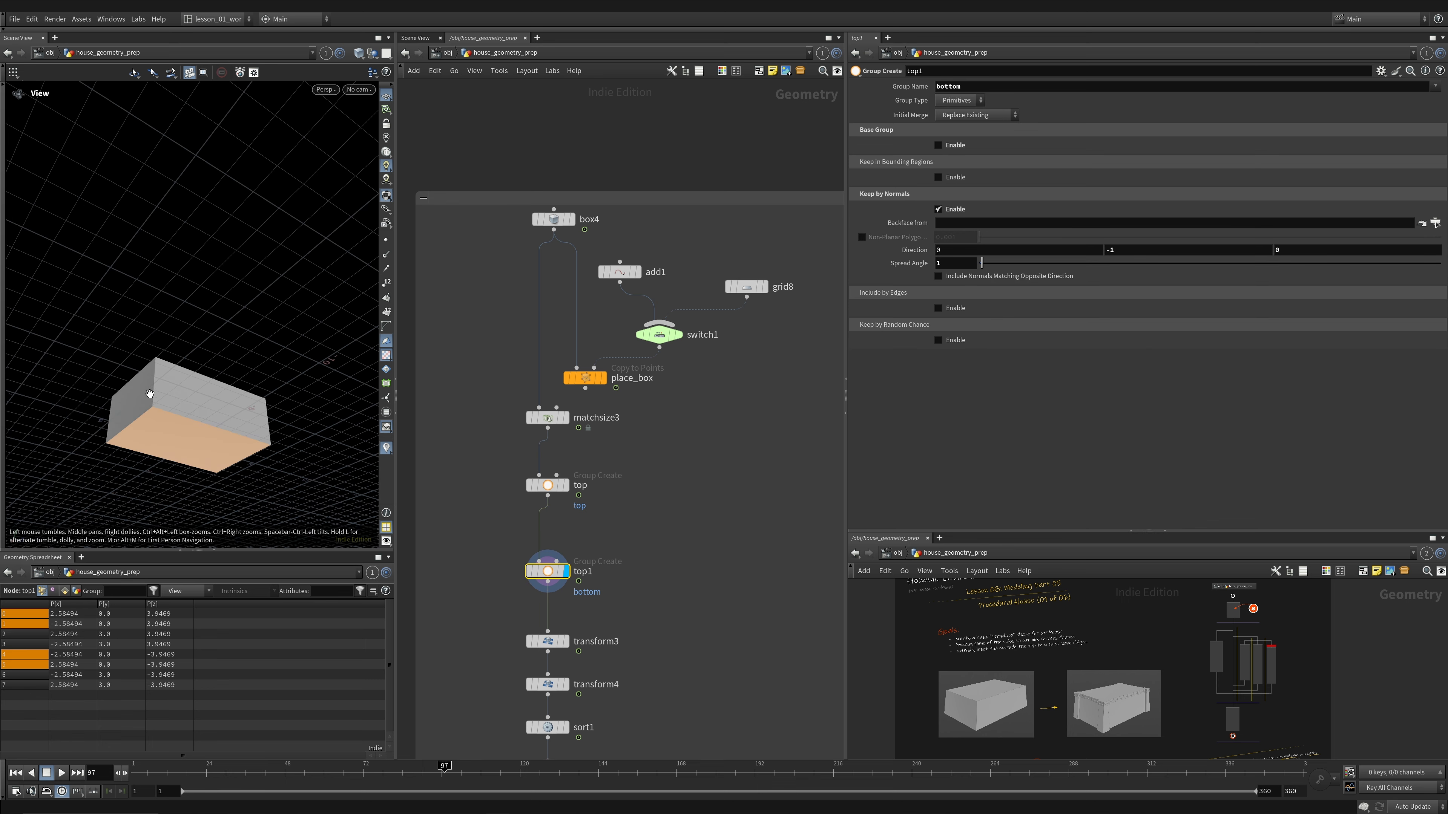
{"action": "left_click_drag", "start_coordinate": [474, 462], "coordinate": [614, 523]}
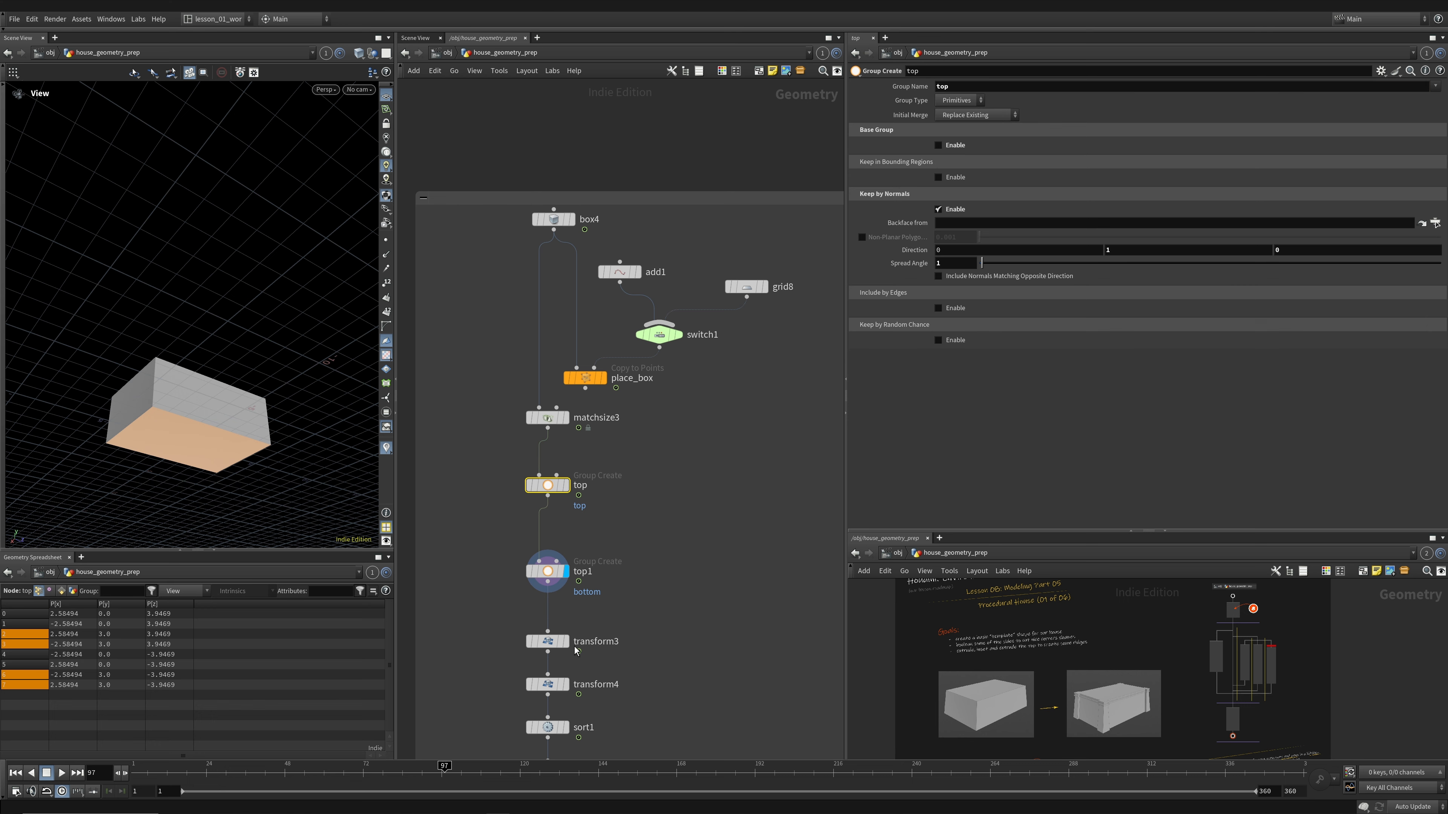
- Display transform3 and try a uniform scale of about 1.292 on the bottom group, undoing the change
{"action": "left_click", "coordinate": [563, 641]}
{"action": "left_click_drag", "start_coordinate": [154, 410], "coordinate": [146, 373]}
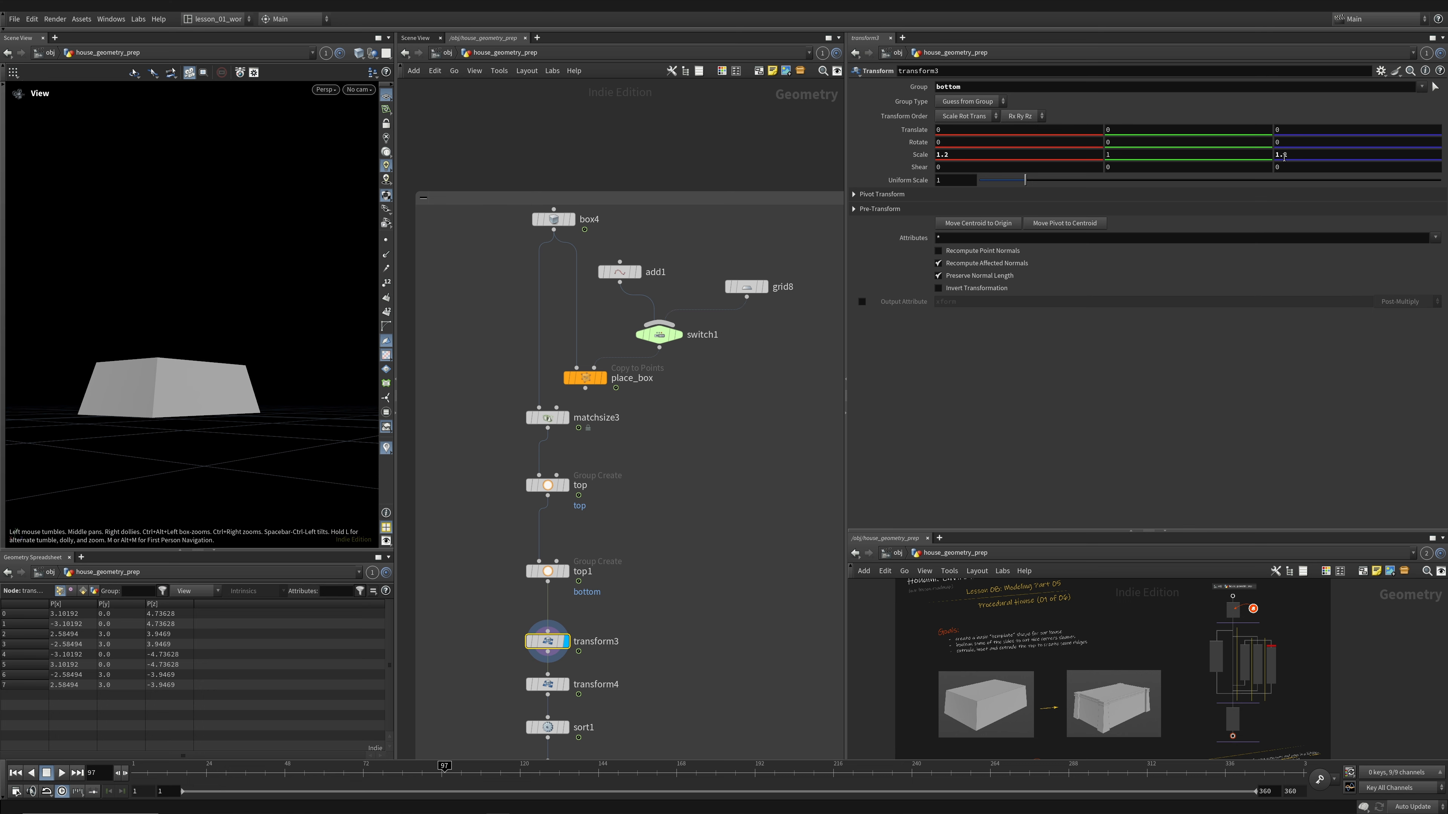
{"action": "left_click_drag", "start_coordinate": [1025, 180], "coordinate": [1039, 180]}
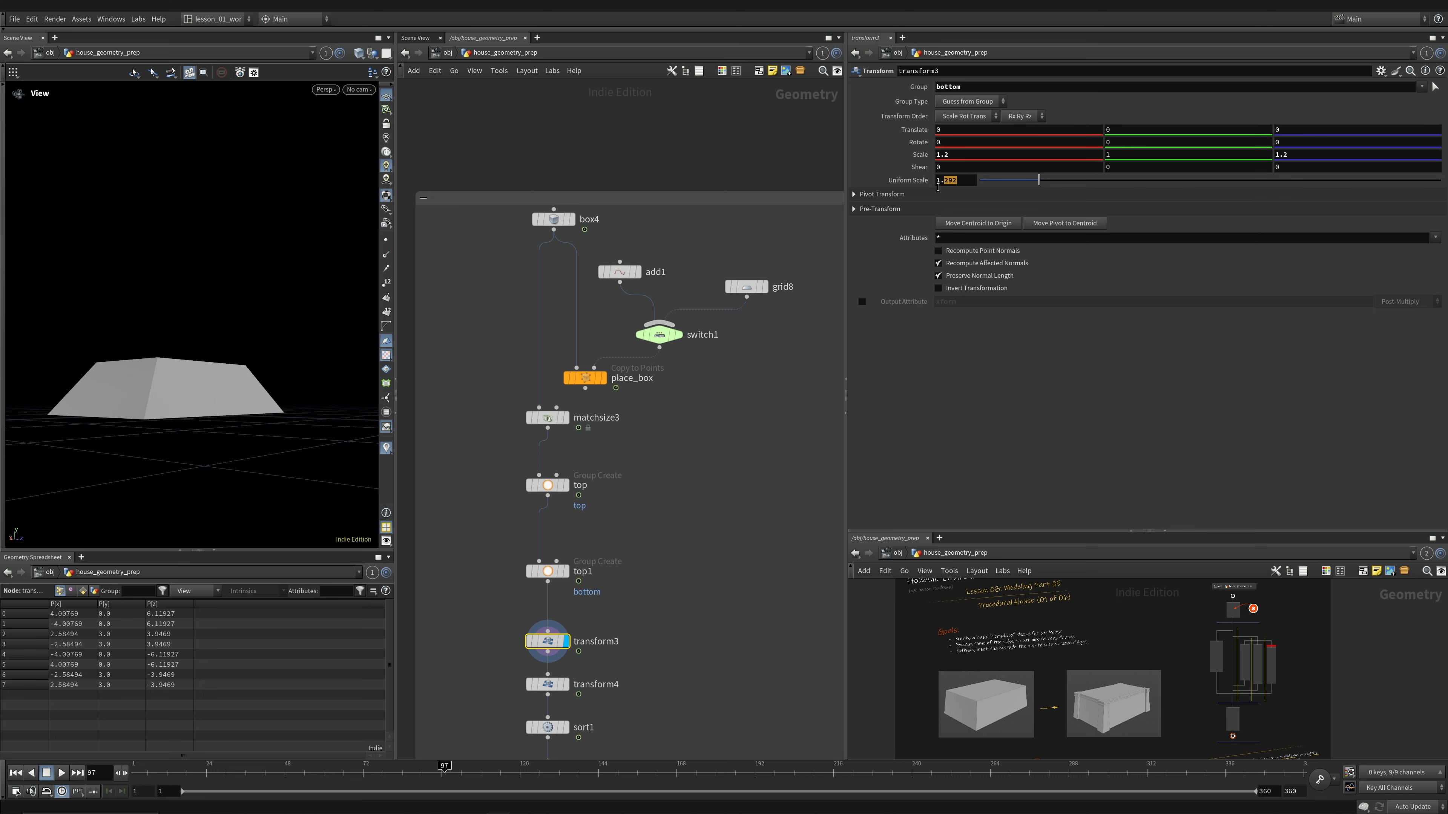
{"action": "key", "text": "ctrl+z"}
{"action": "middle_click_drag", "start_coordinate": [747, 520], "coordinate": [780, 432]}
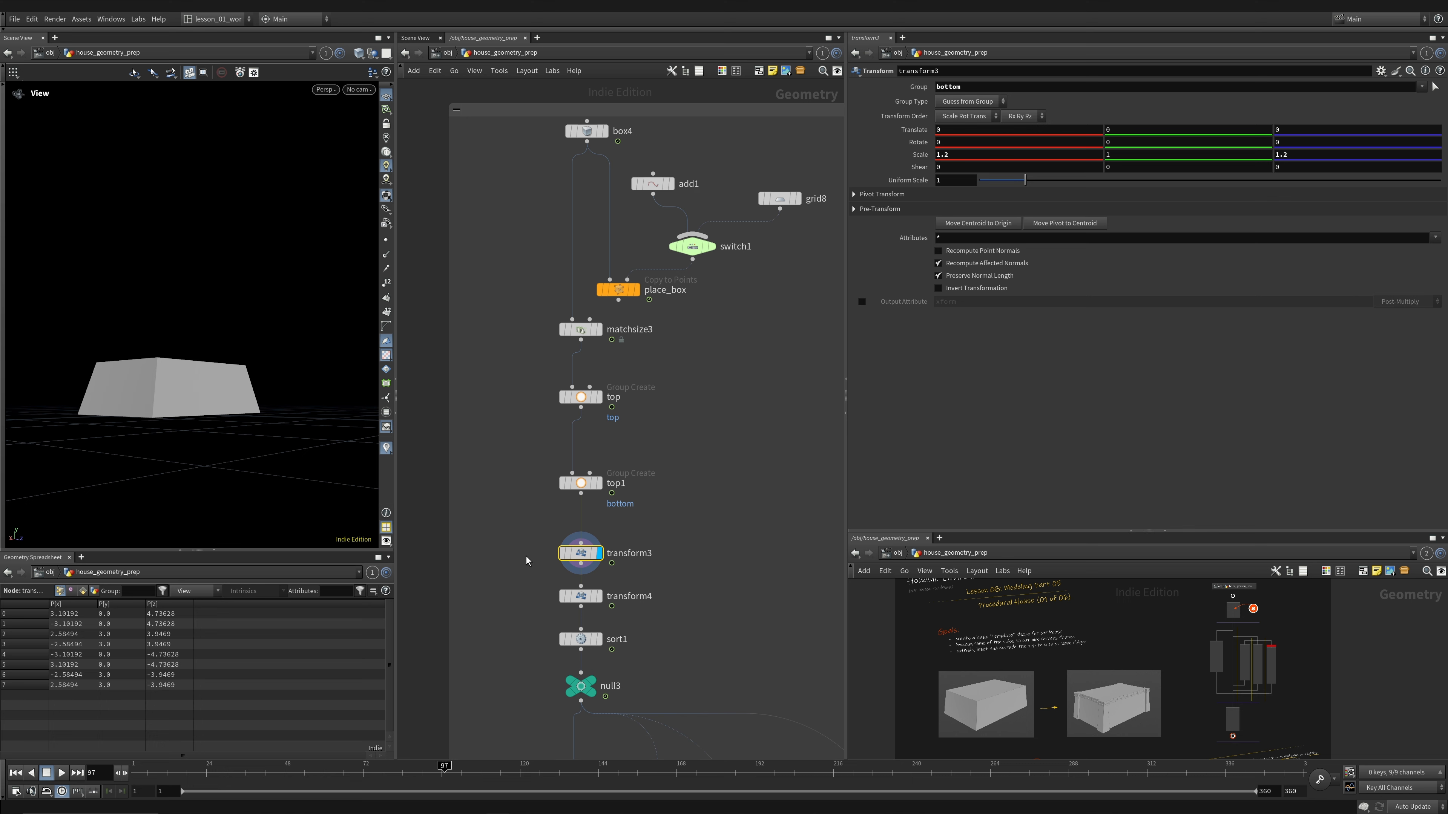
- Display transform4 and examine how it scales the box's top group
{"action": "left_click", "coordinate": [599, 598]}
{"action": "left_click", "coordinate": [601, 599]}
{"action": "left_click_drag", "start_coordinate": [197, 402], "coordinate": [176, 429]}
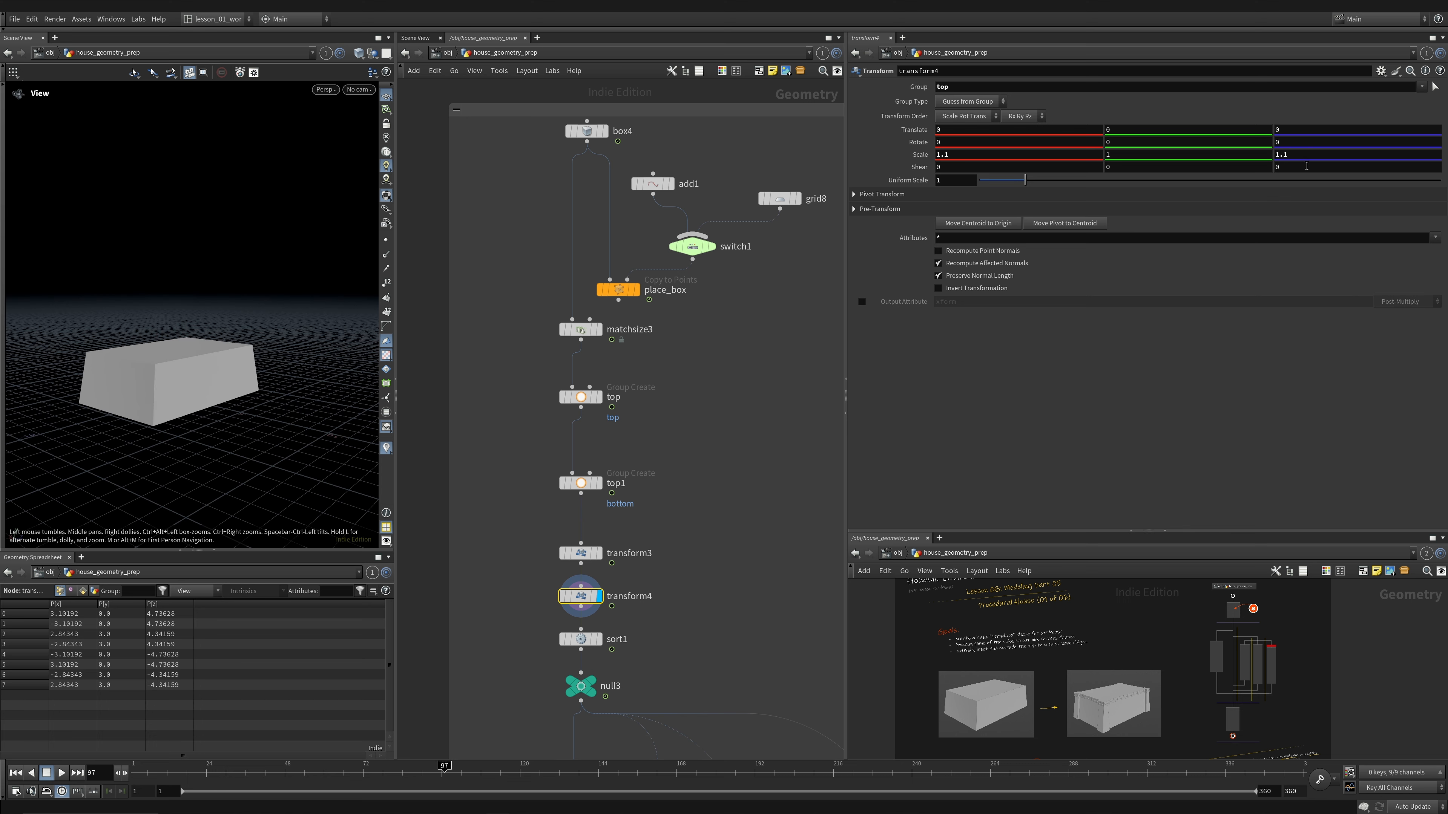
{"action": "left_click_drag", "start_coordinate": [214, 366], "coordinate": [209, 381]}
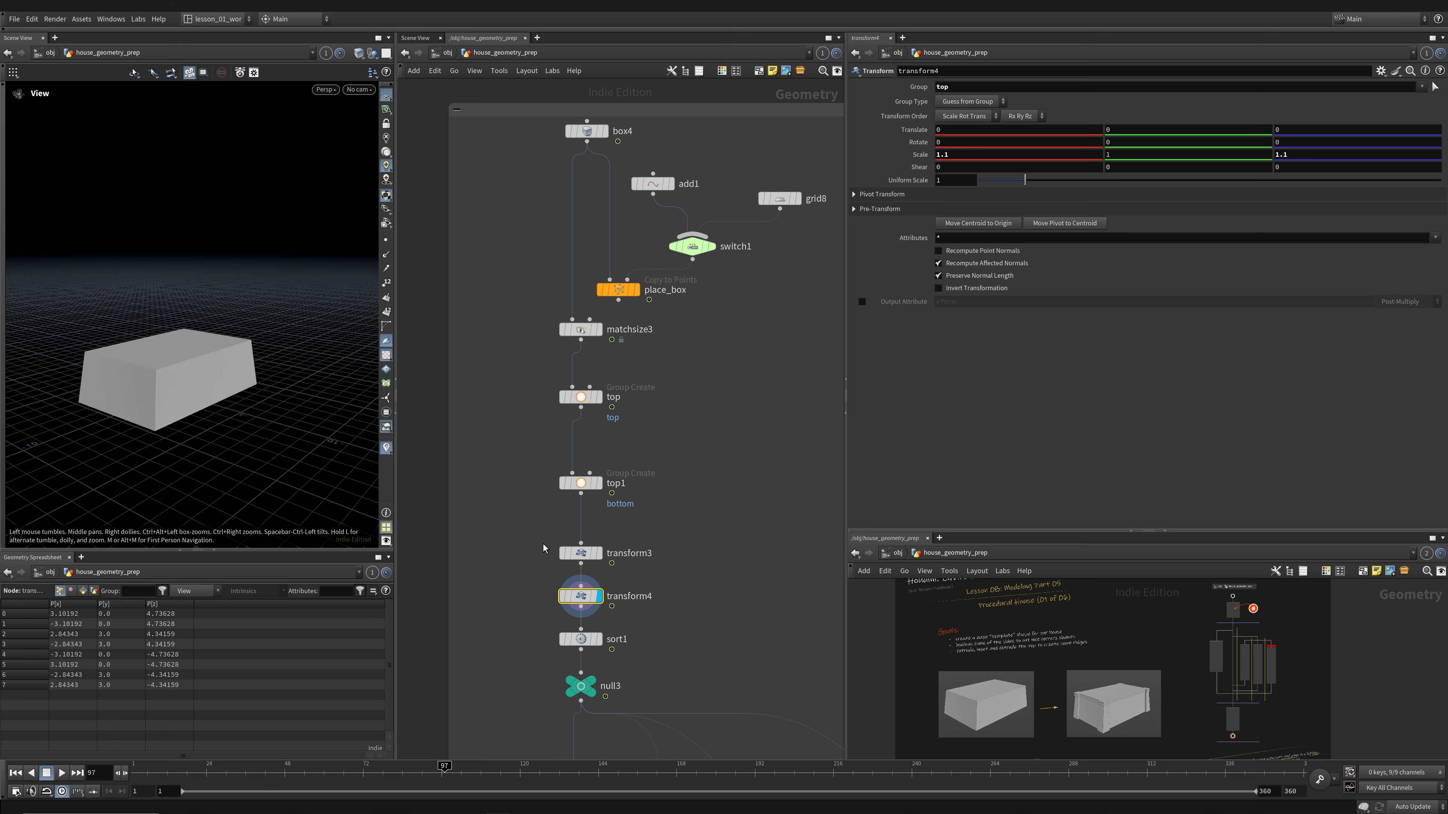
- Add a Transform node branching from top1, display it and set its uniform scale to 1.1
{"action": "key", "text": "Tab"}
{"action": "type", "text": "trans"}
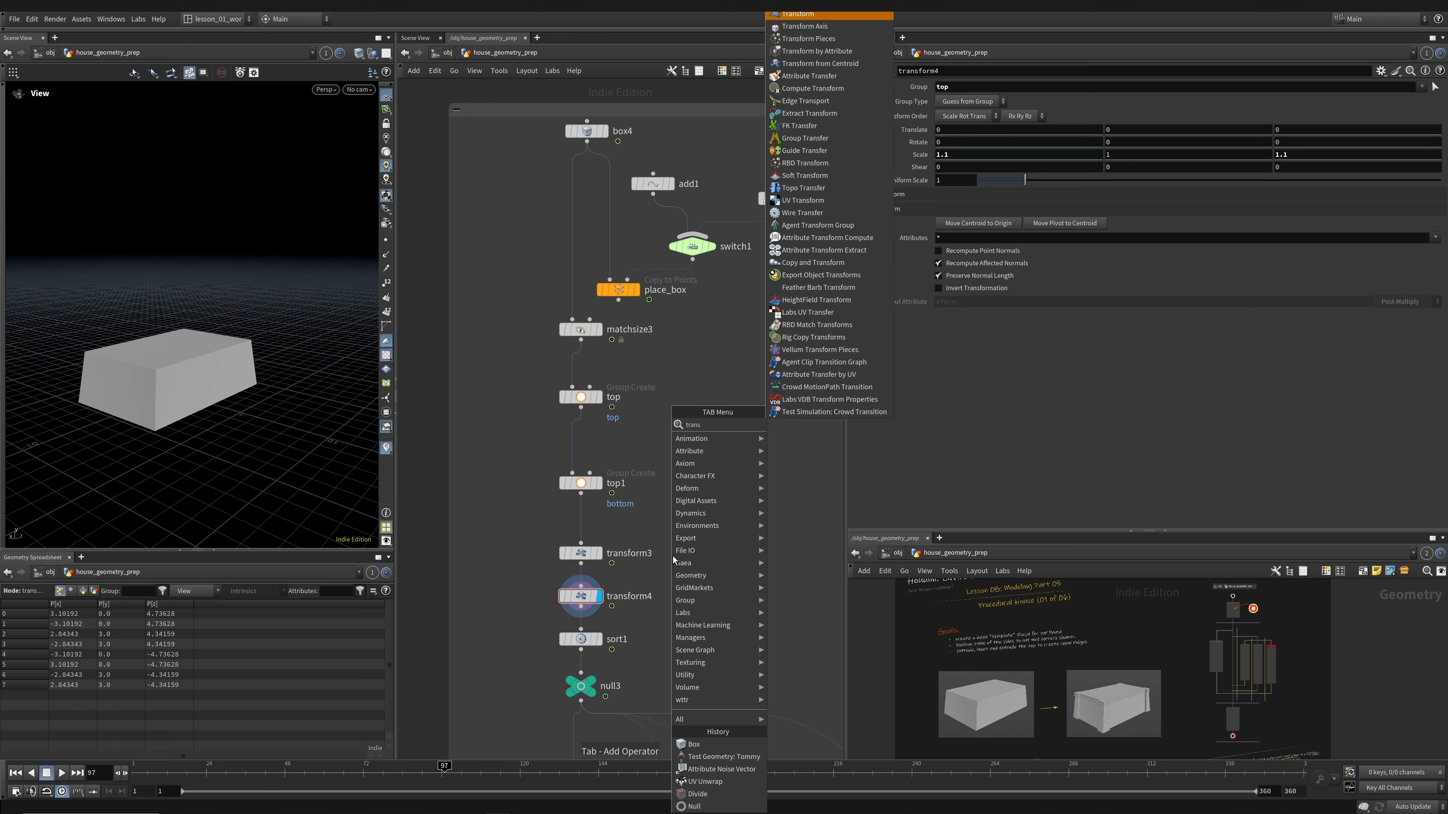
{"action": "key", "text": "Return"}
{"action": "left_click", "coordinate": [674, 554]}
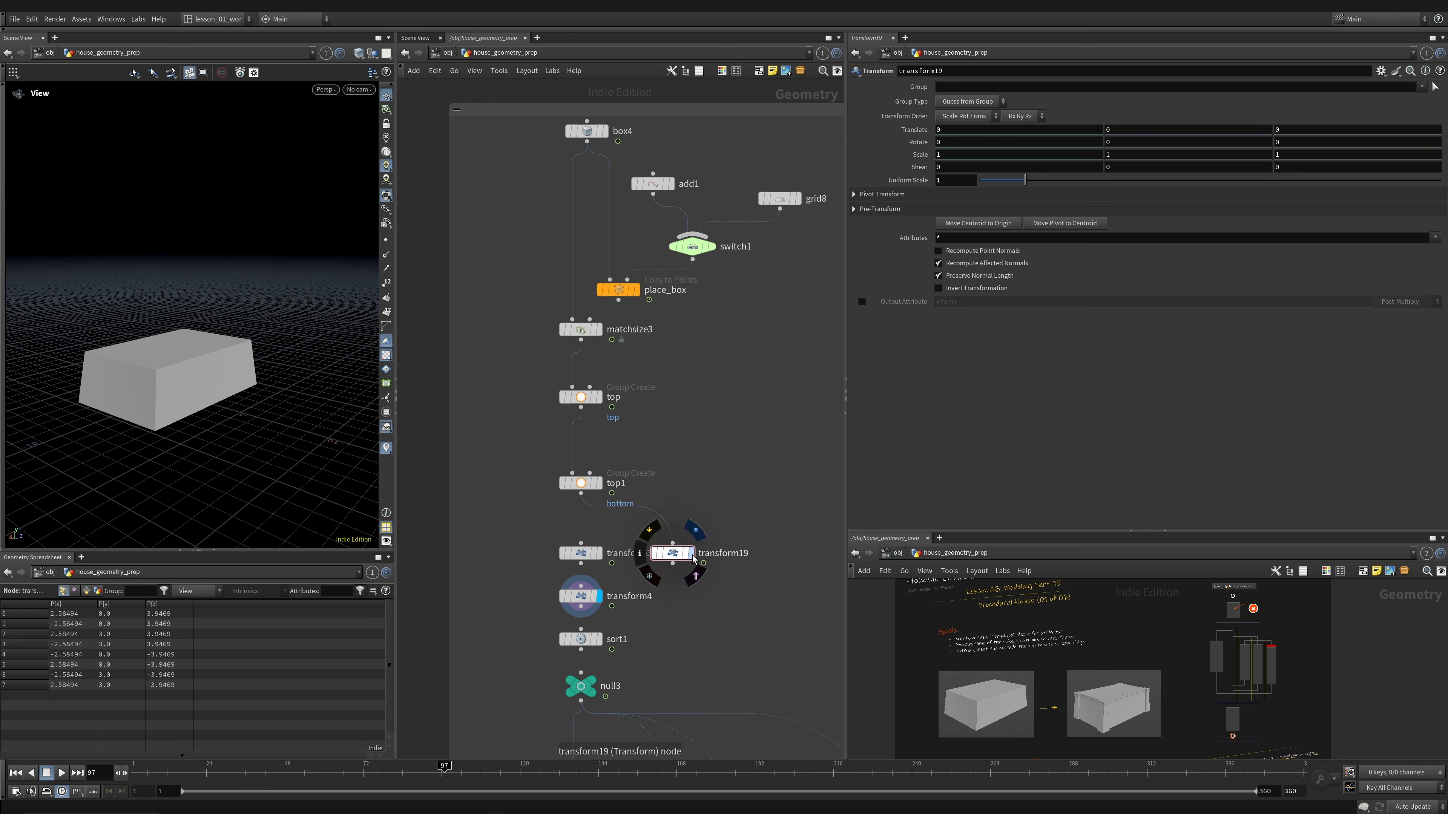
{"action": "left_click", "coordinate": [691, 555]}
{"action": "type", "text": ".1"}
{"action": "key", "text": "Return"}
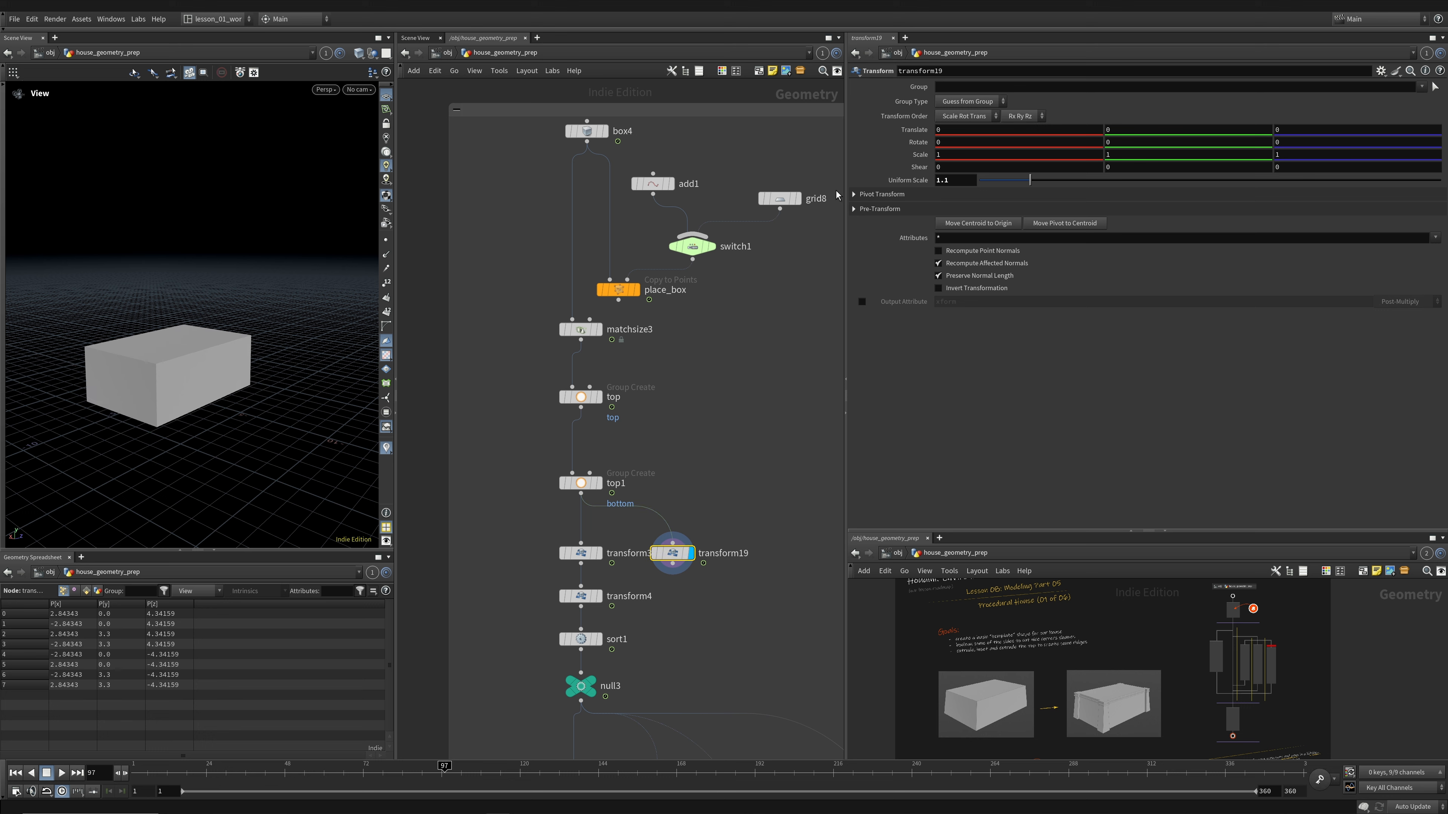
- Compare transform4 fed by the new Transform with transform3's settings, and delete the added Transform node
{"action": "left_click", "coordinate": [597, 596]}
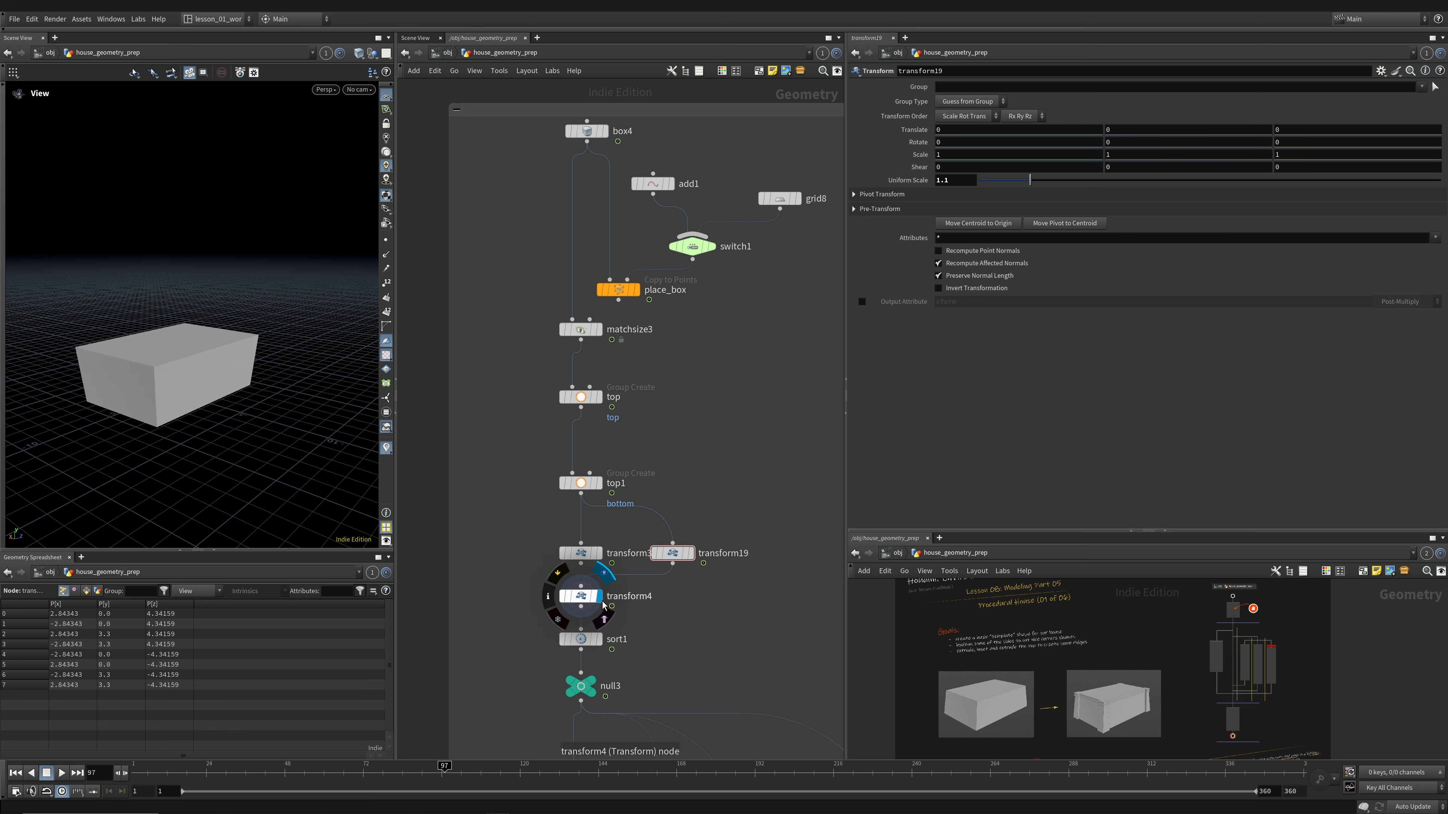
{"action": "left_click", "coordinate": [580, 596]}
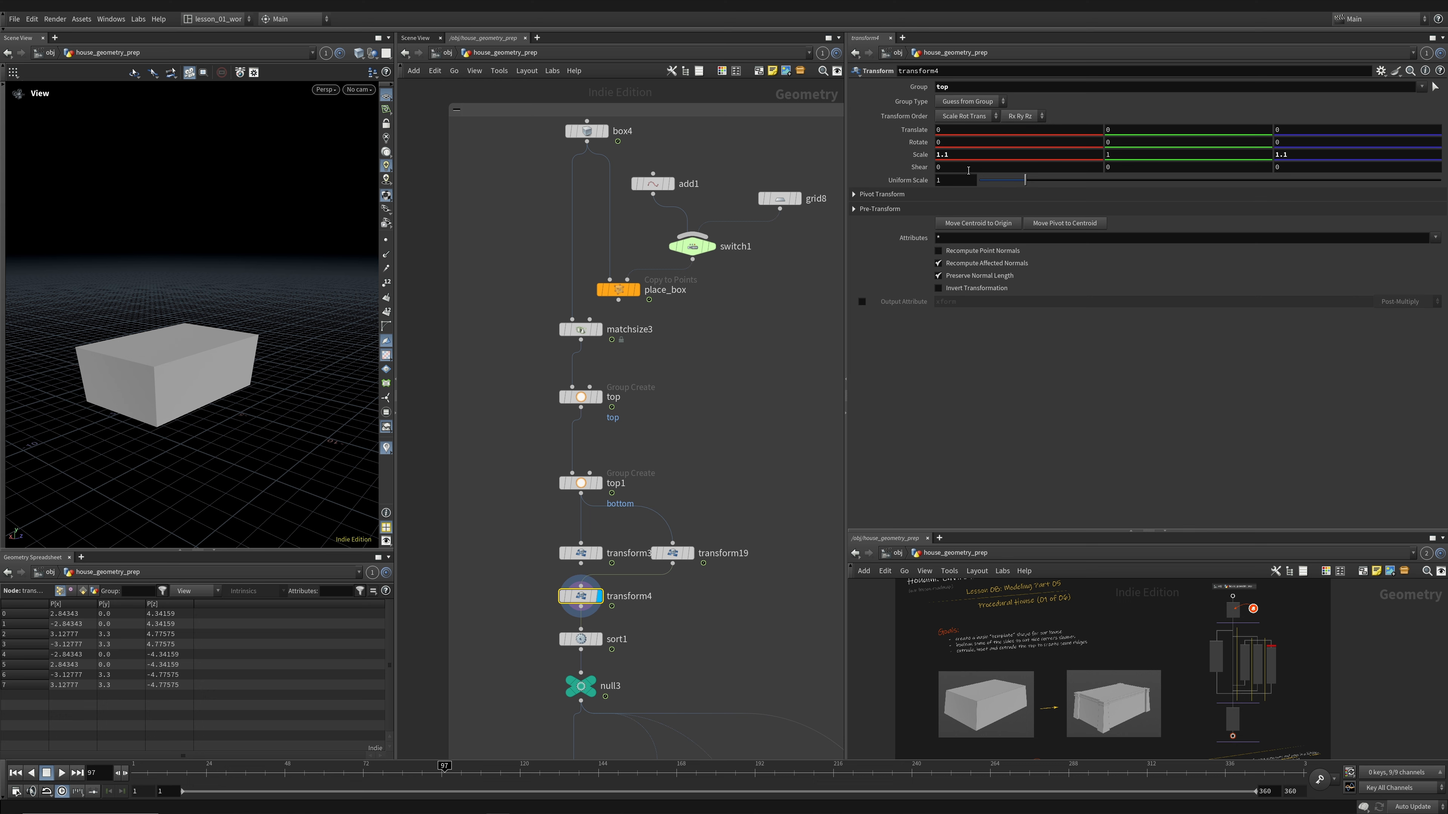
{"action": "left_click", "coordinate": [581, 553]}
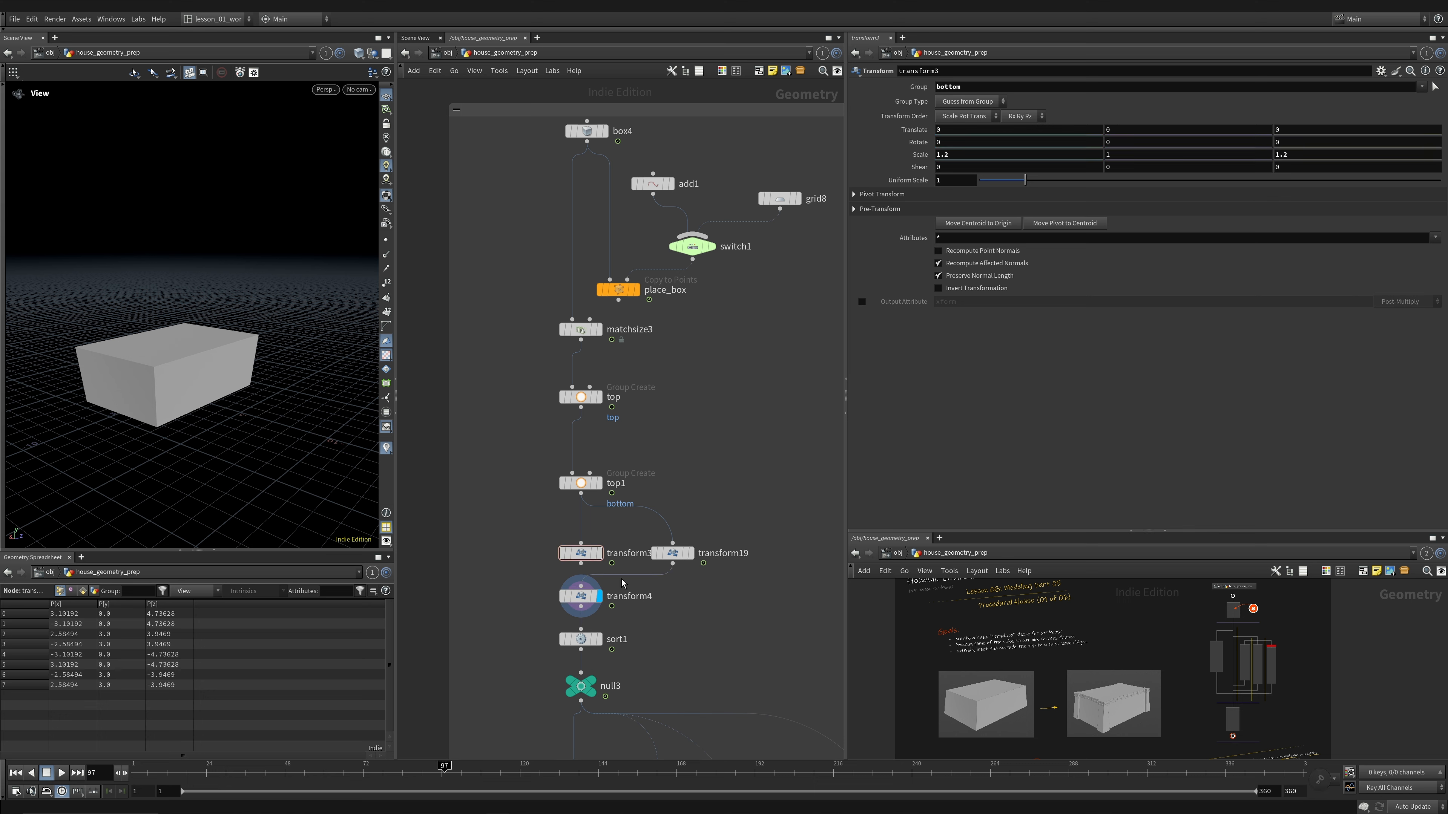
{"action": "left_click", "coordinate": [672, 554]}
{"action": "key", "text": "Delete"}
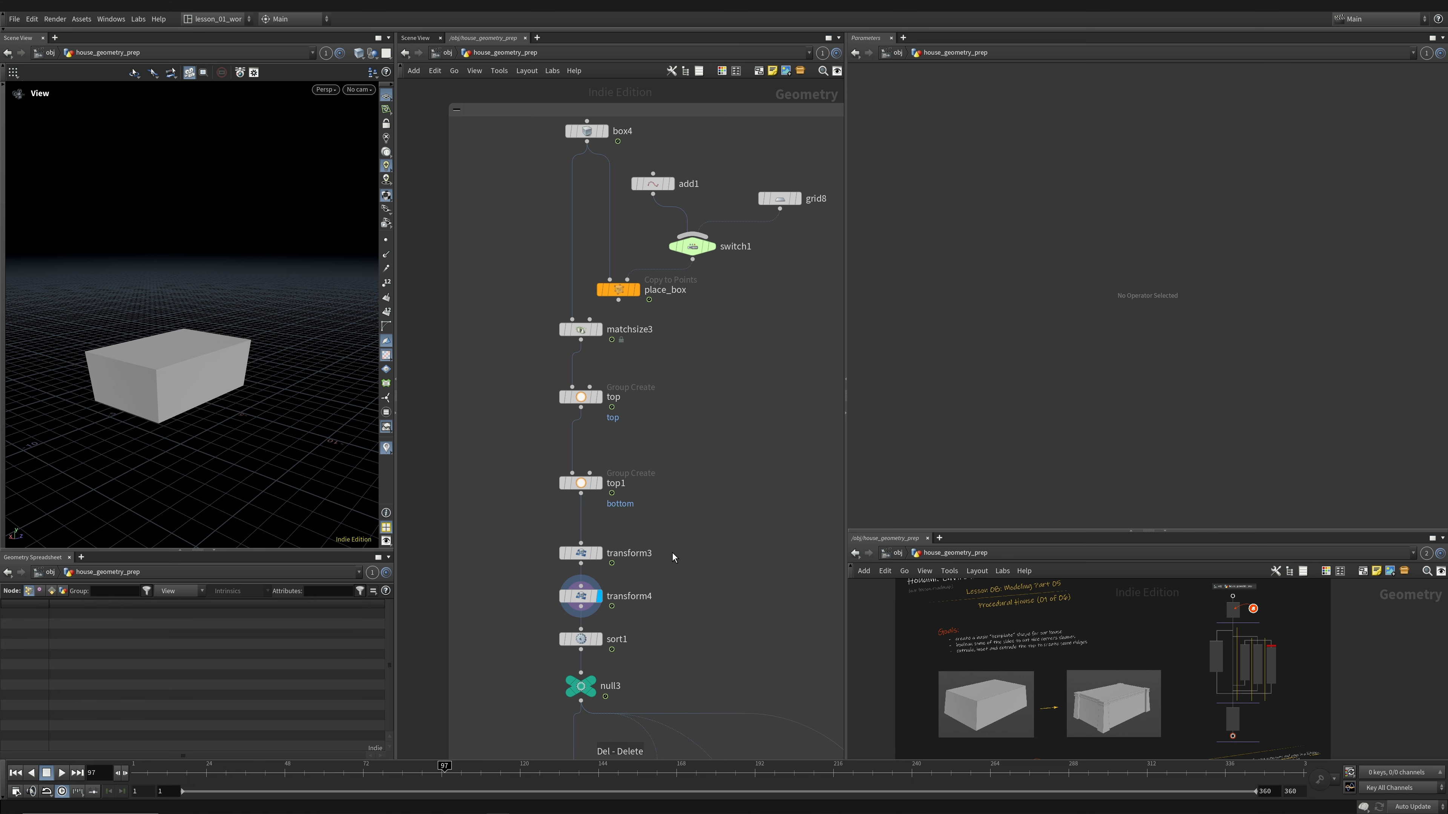
- Reinsert transform3 between top1 and transform4 and align the nodes vertically
{"action": "left_click_drag", "start_coordinate": [537, 570], "coordinate": [499, 604]}
{"action": "middle_click_drag", "start_coordinate": [578, 585], "coordinate": [589, 494]}
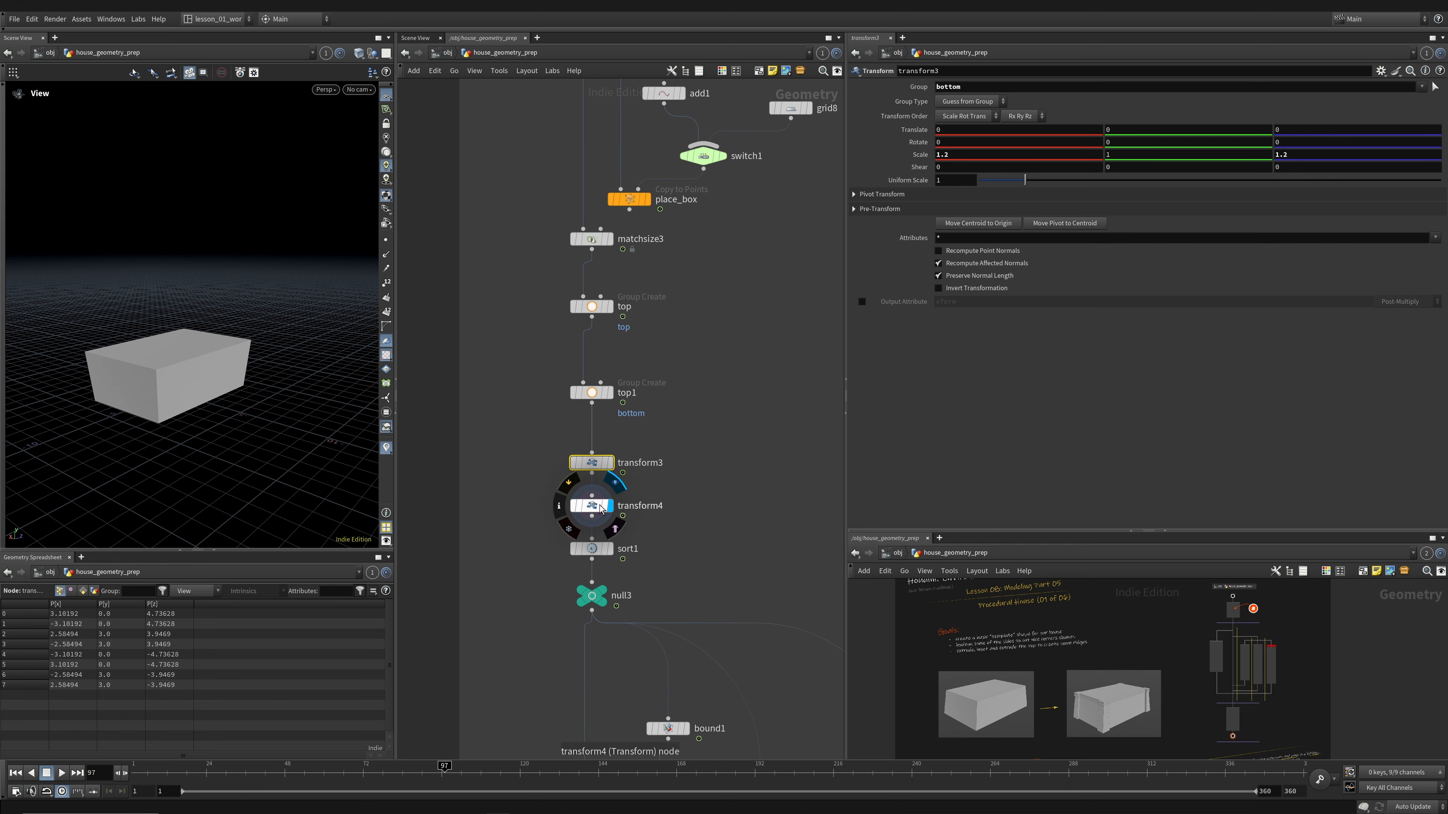
{"action": "left_click", "coordinate": [591, 505]}
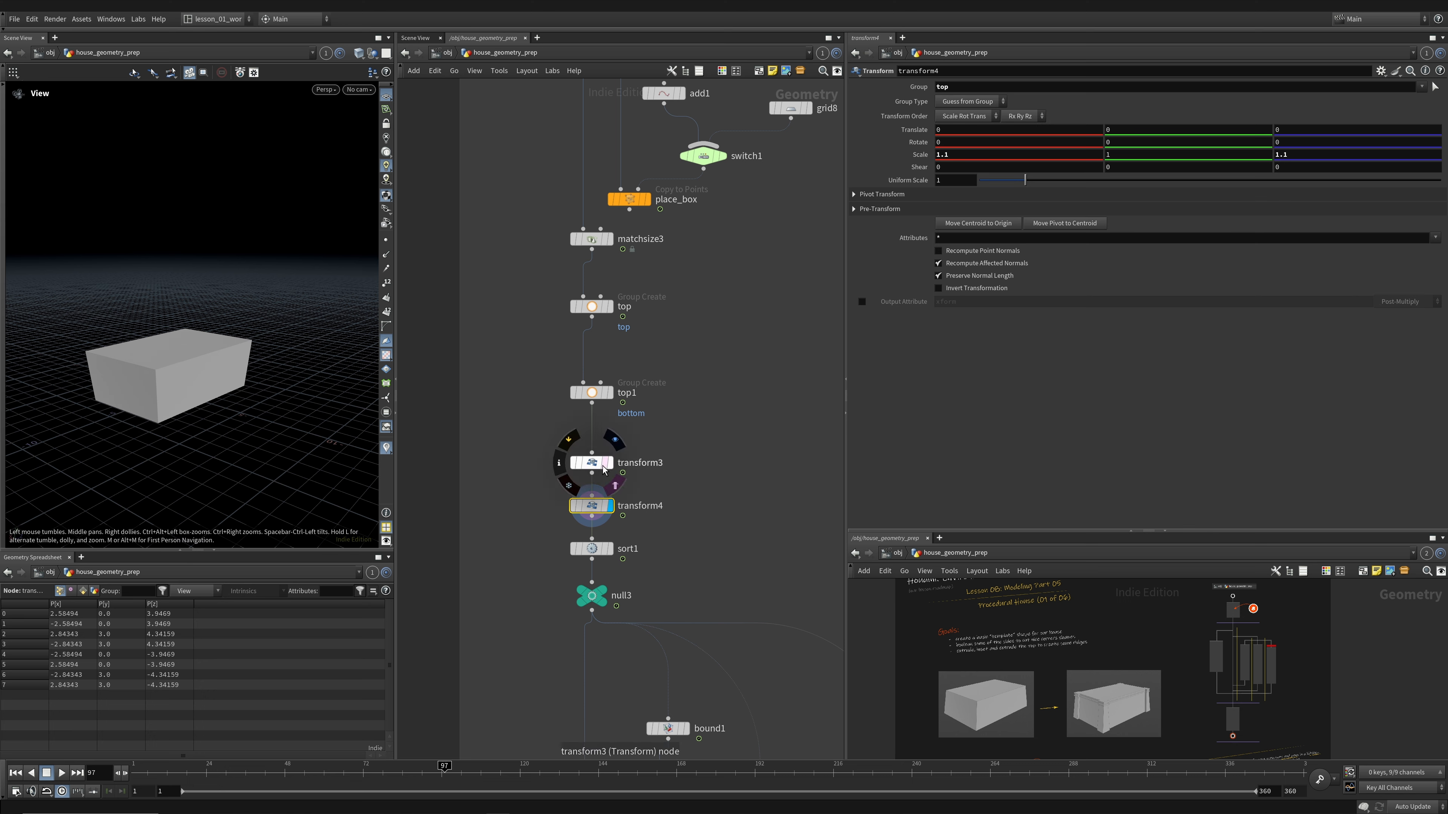
{"action": "left_click_drag", "start_coordinate": [591, 463], "coordinate": [611, 441]}
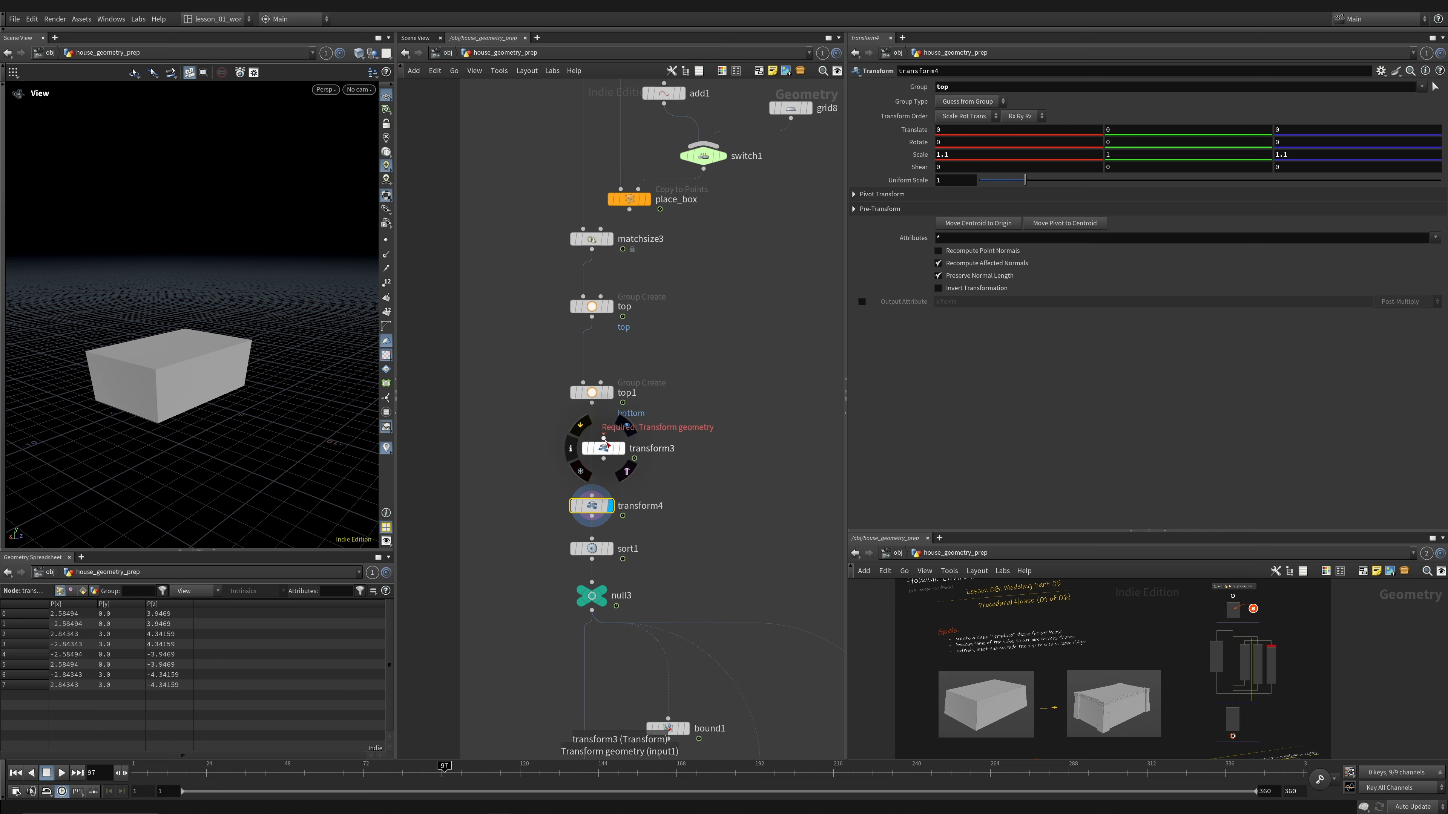
{"action": "left_click_drag", "start_coordinate": [603, 449], "coordinate": [564, 450]}
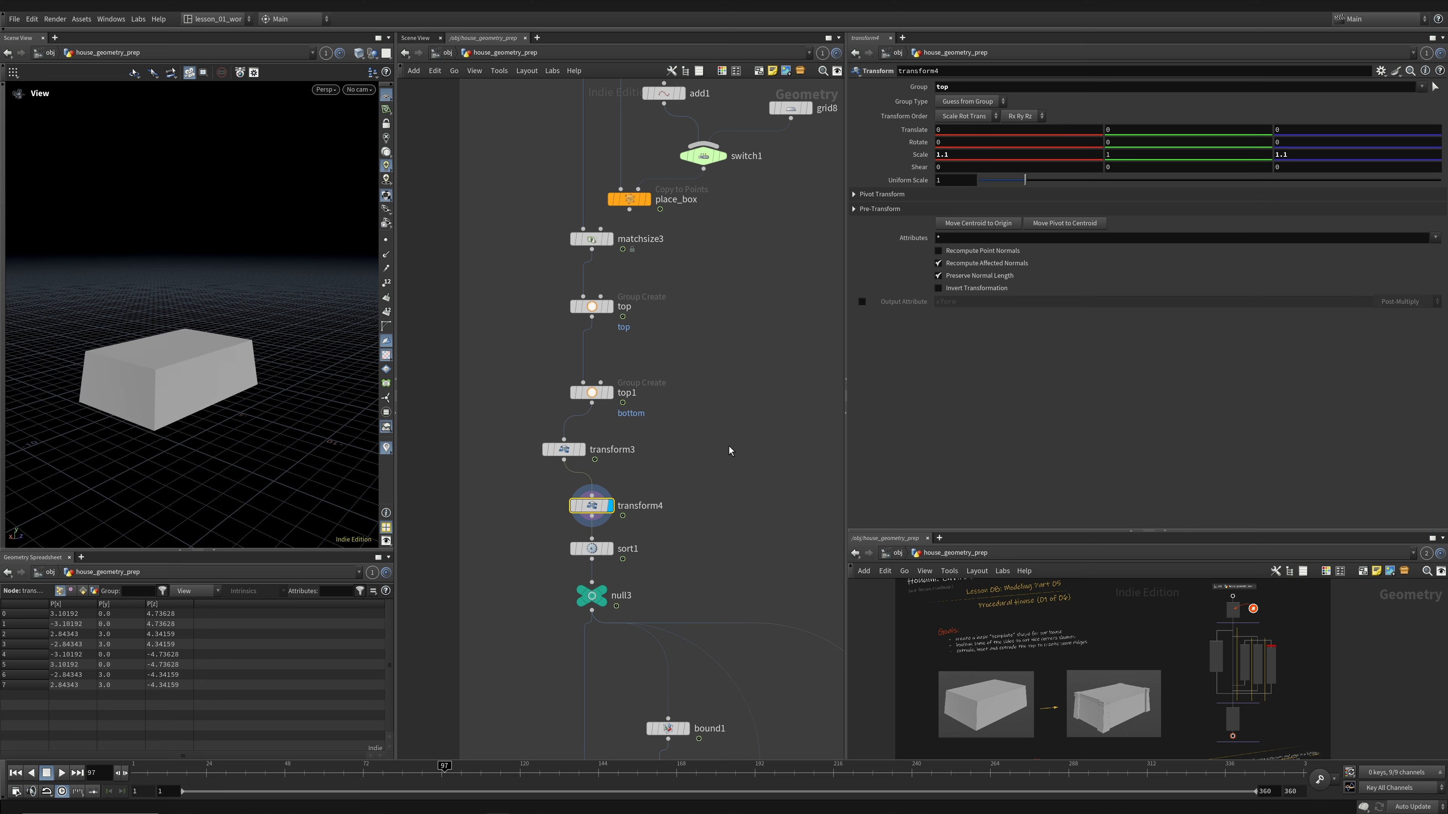
{"action": "left_click", "coordinate": [730, 450]}
{"action": "left_click_drag", "start_coordinate": [600, 507], "coordinate": [630, 507]}
{"action": "key", "text": "l"}
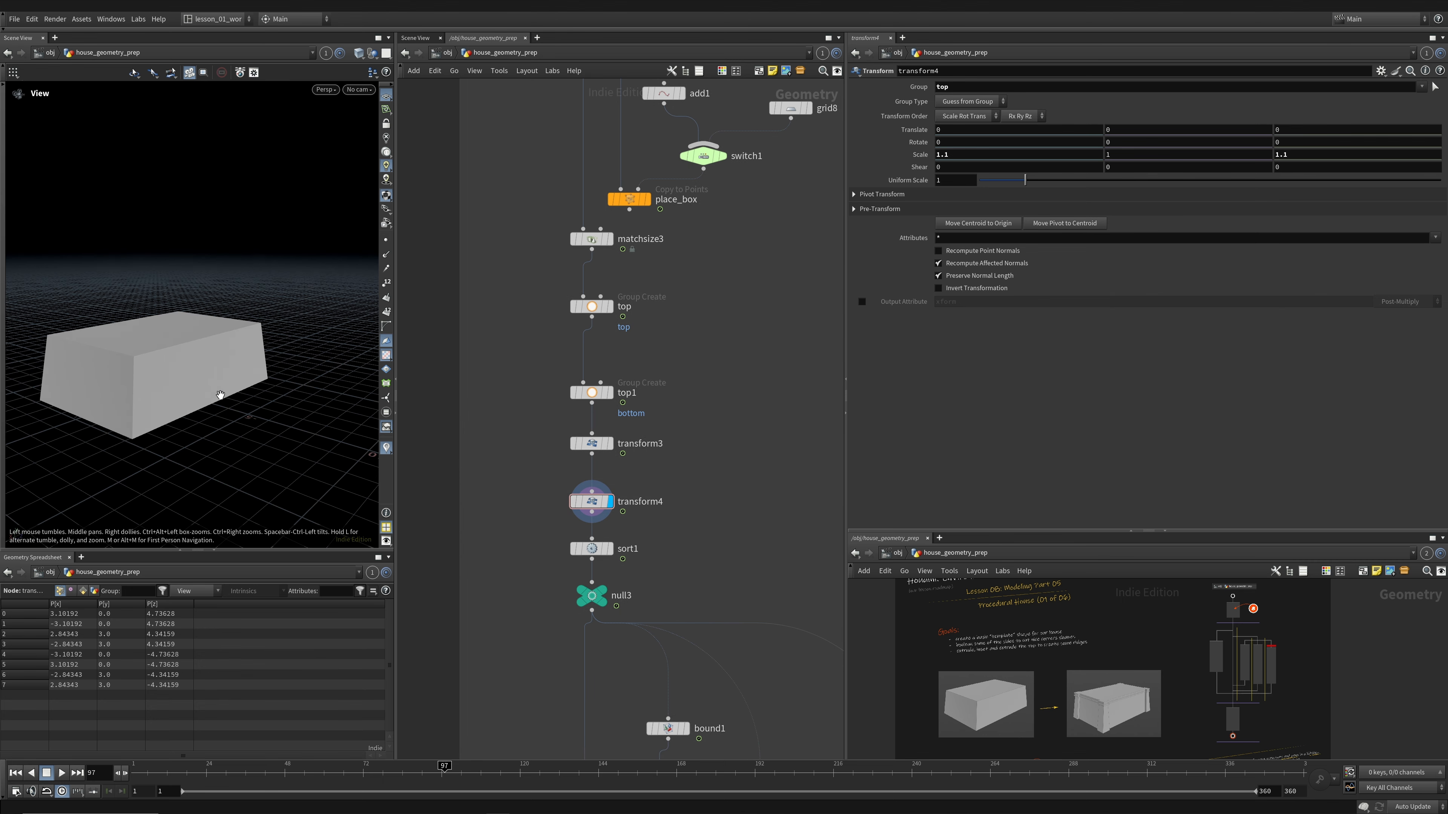
- Display sort1 and check the evaluated value of the seed expression for its random primitive sort
{"action": "left_click_drag", "start_coordinate": [221, 395], "coordinate": [230, 394]}
{"action": "left_click", "coordinate": [609, 548]}
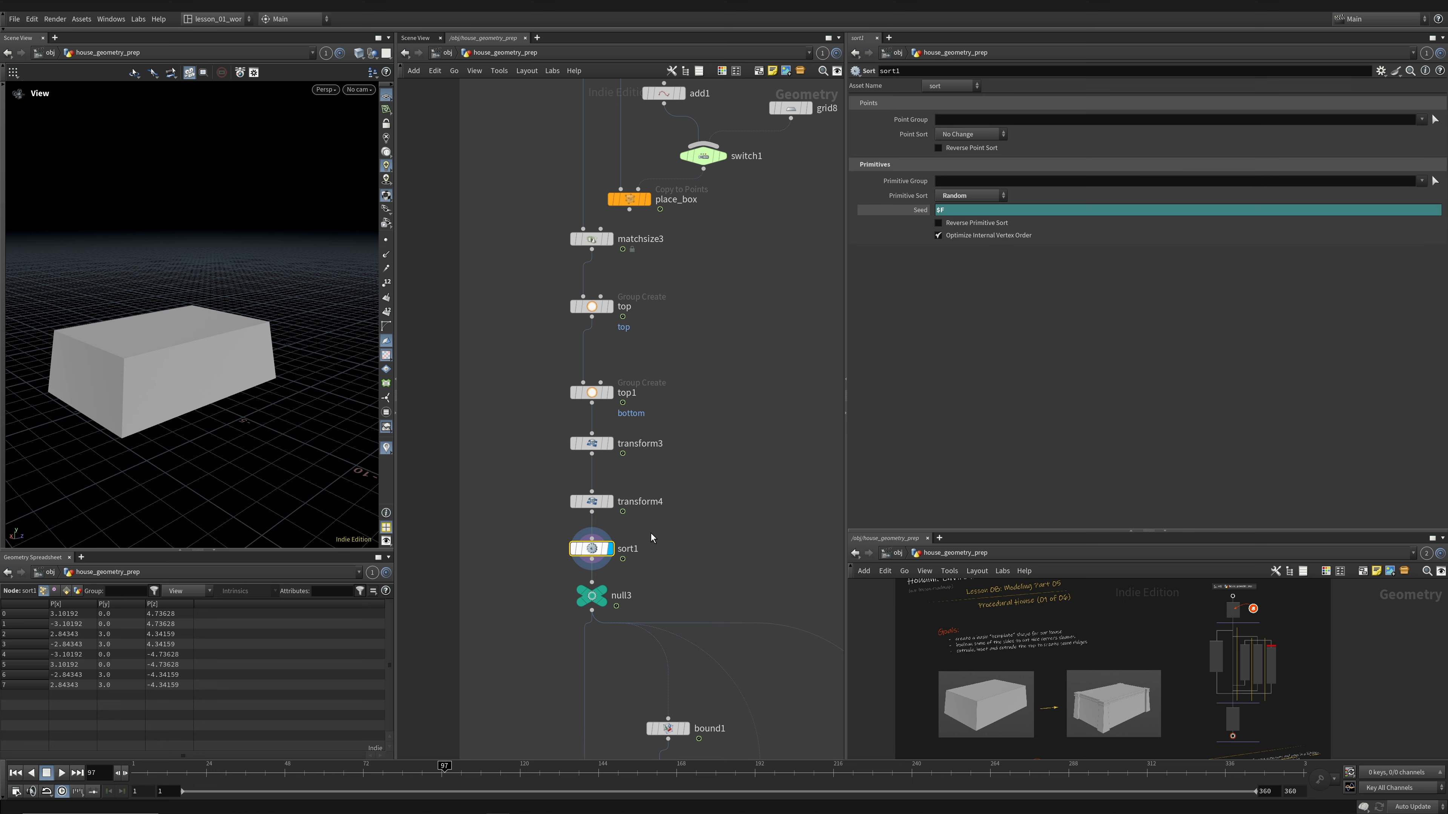
{"action": "left_click", "coordinate": [926, 211]}
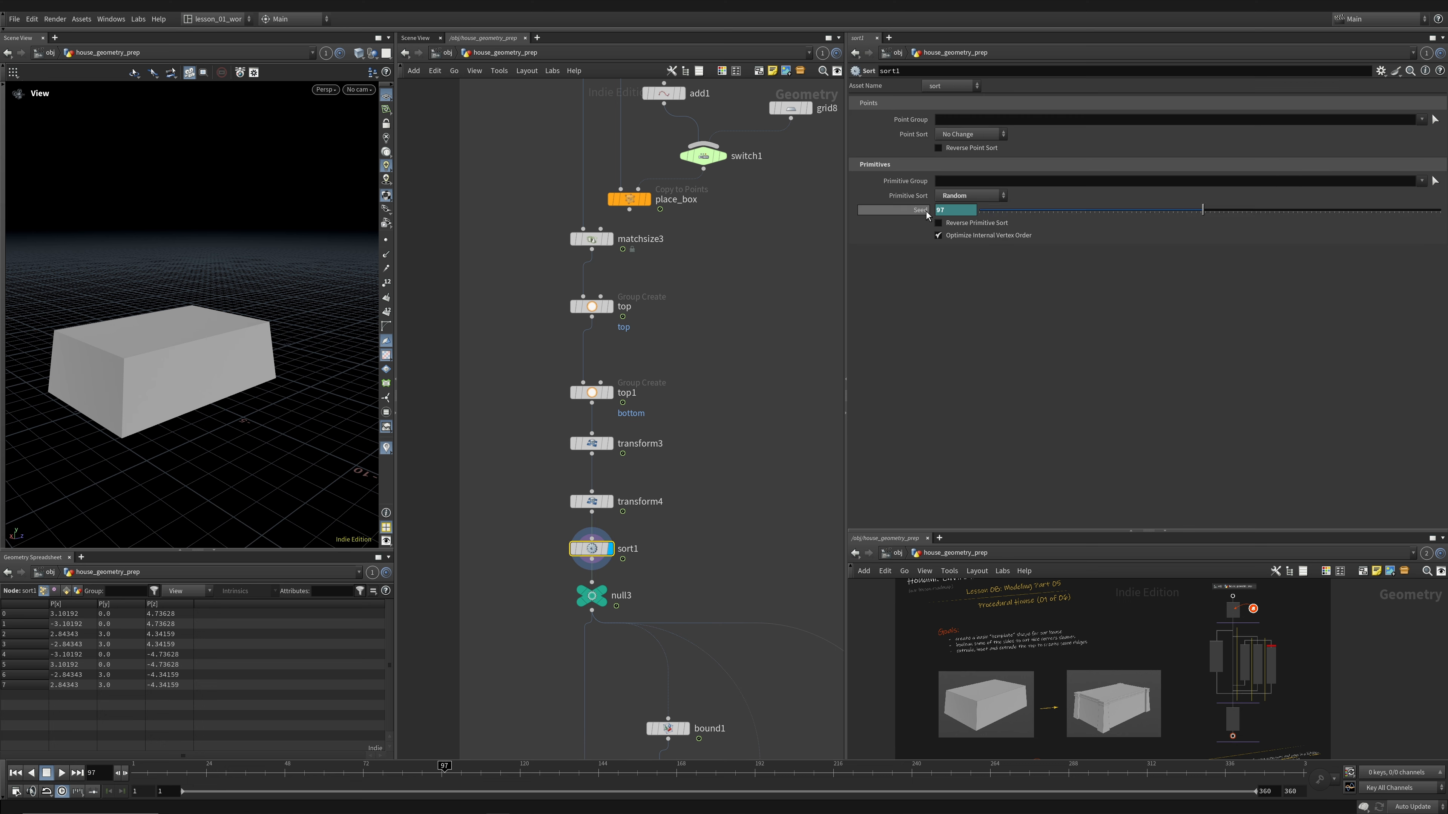
{"action": "left_click", "coordinate": [925, 211]}
- Turn on primitive numbers and inspect the sorted box in wireframe from several angles
{"action": "middle_click_drag", "start_coordinate": [485, 427], "coordinate": [494, 416]}
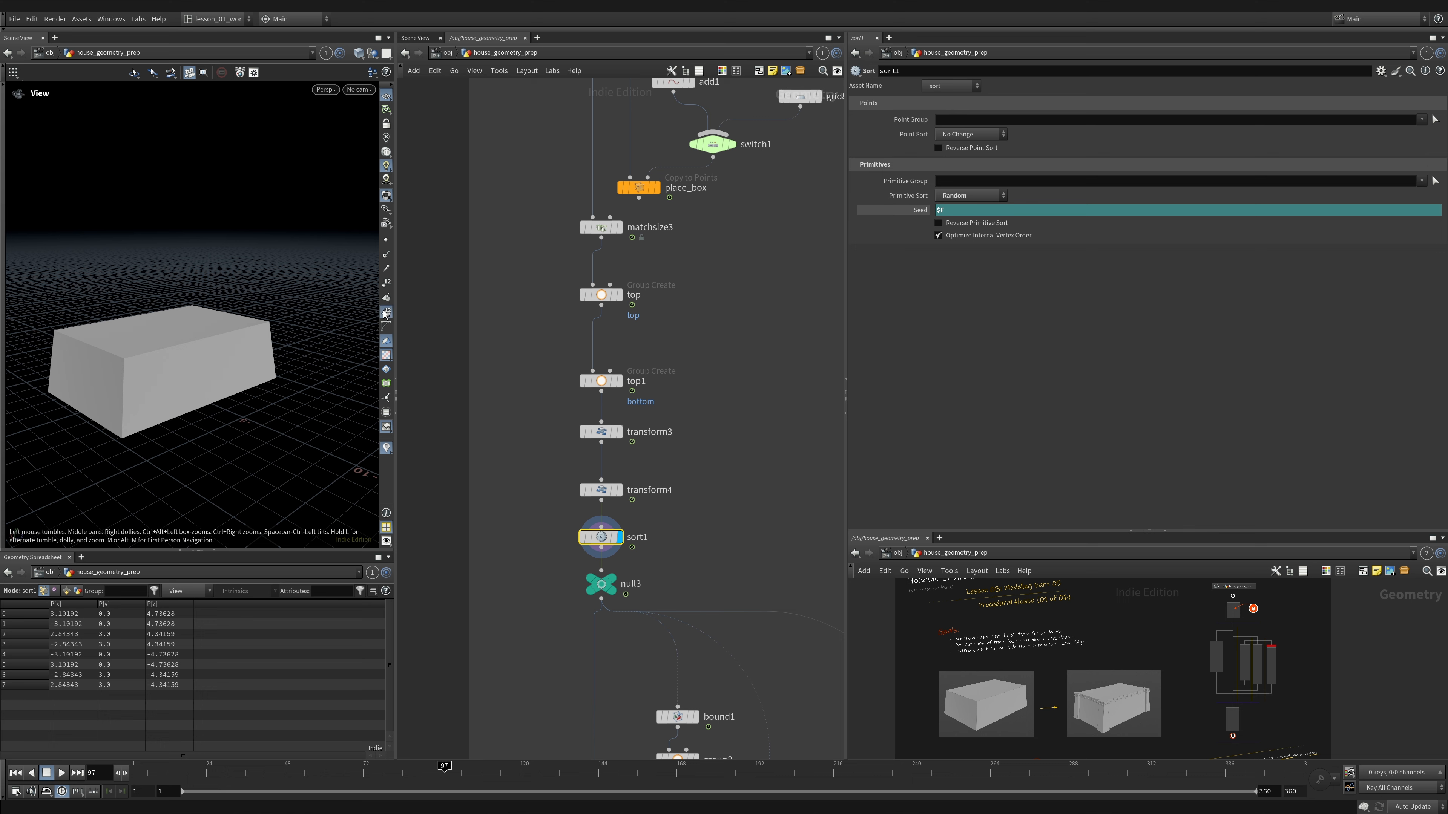
{"action": "scroll", "coordinate": [149, 394], "scroll_direction": "up", "scroll_amount": 4}
{"action": "key", "text": "w"}
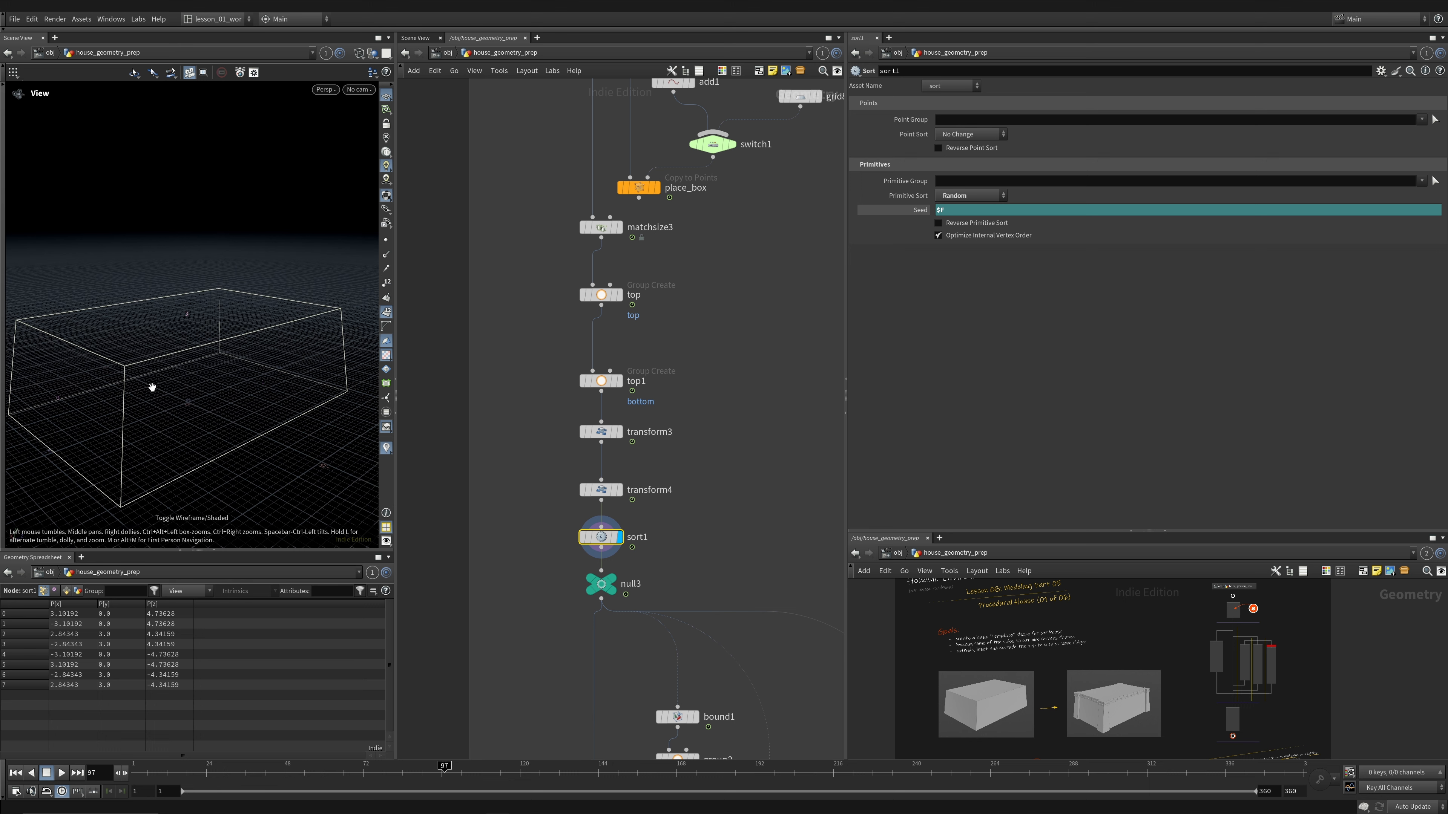
{"action": "left_click_drag", "start_coordinate": [191, 365], "coordinate": [149, 347]}
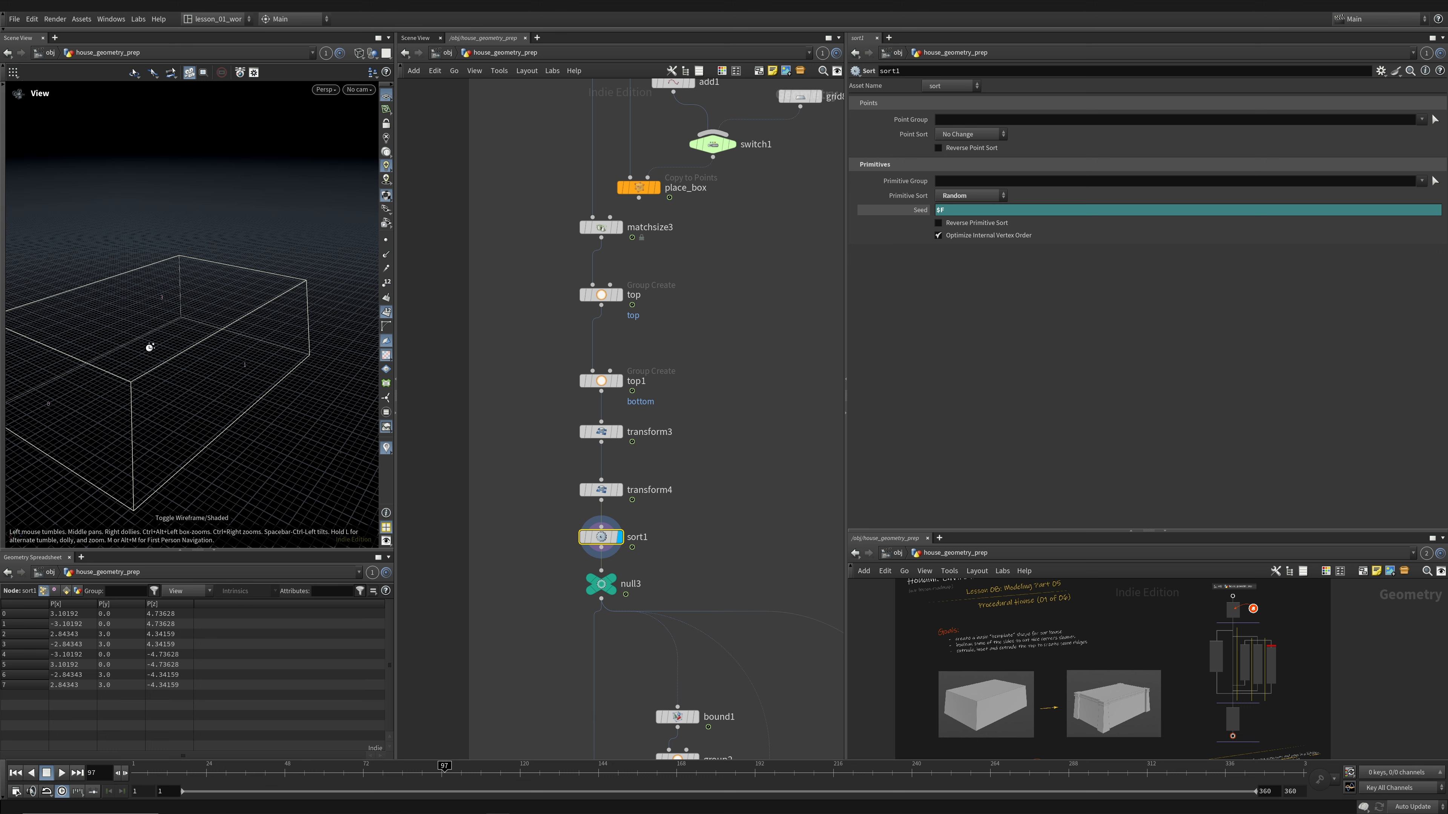
{"action": "left_click_drag", "start_coordinate": [82, 416], "coordinate": [61, 411]}
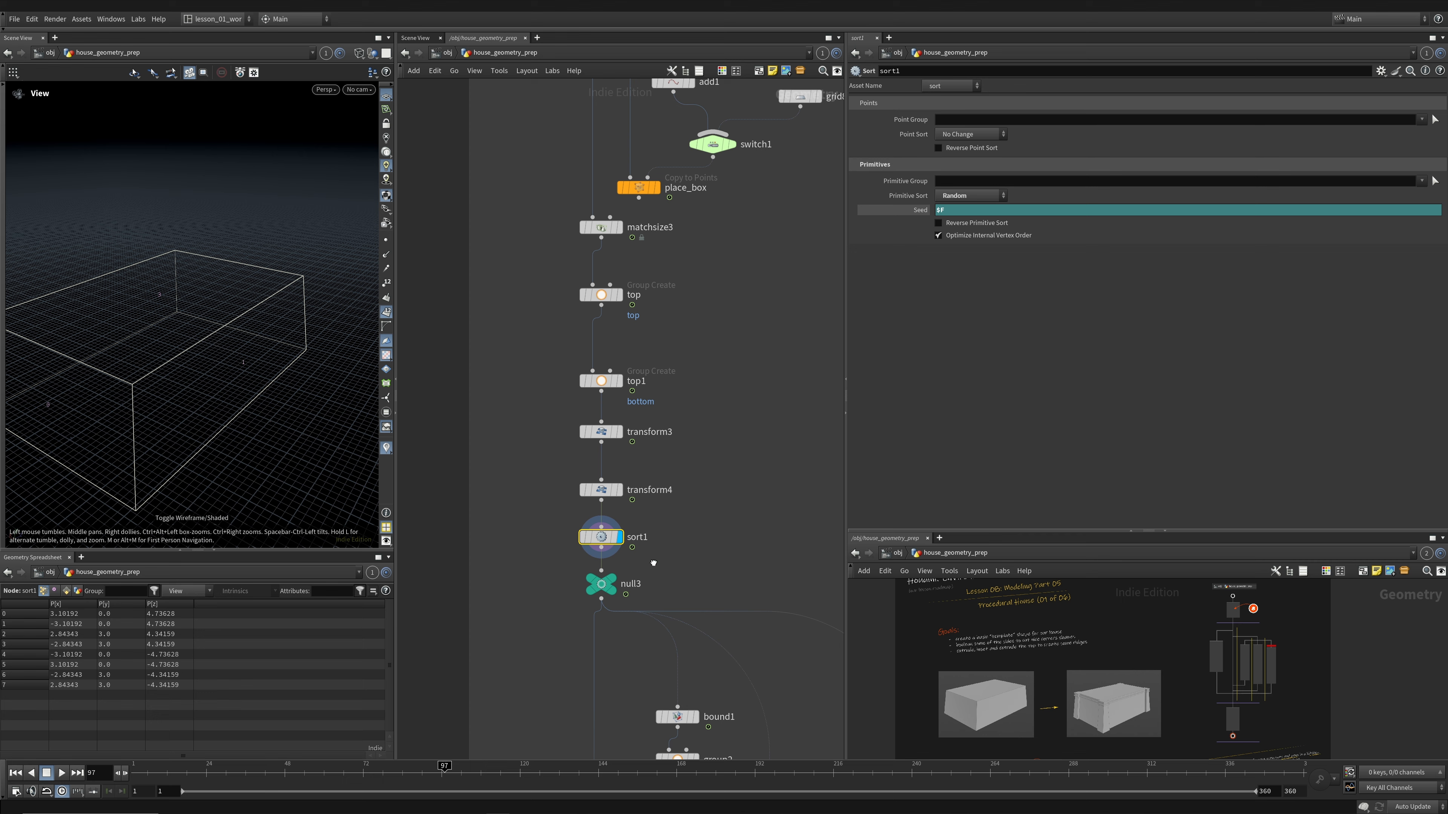
{"action": "left_click_drag", "start_coordinate": [197, 383], "coordinate": [283, 513]}
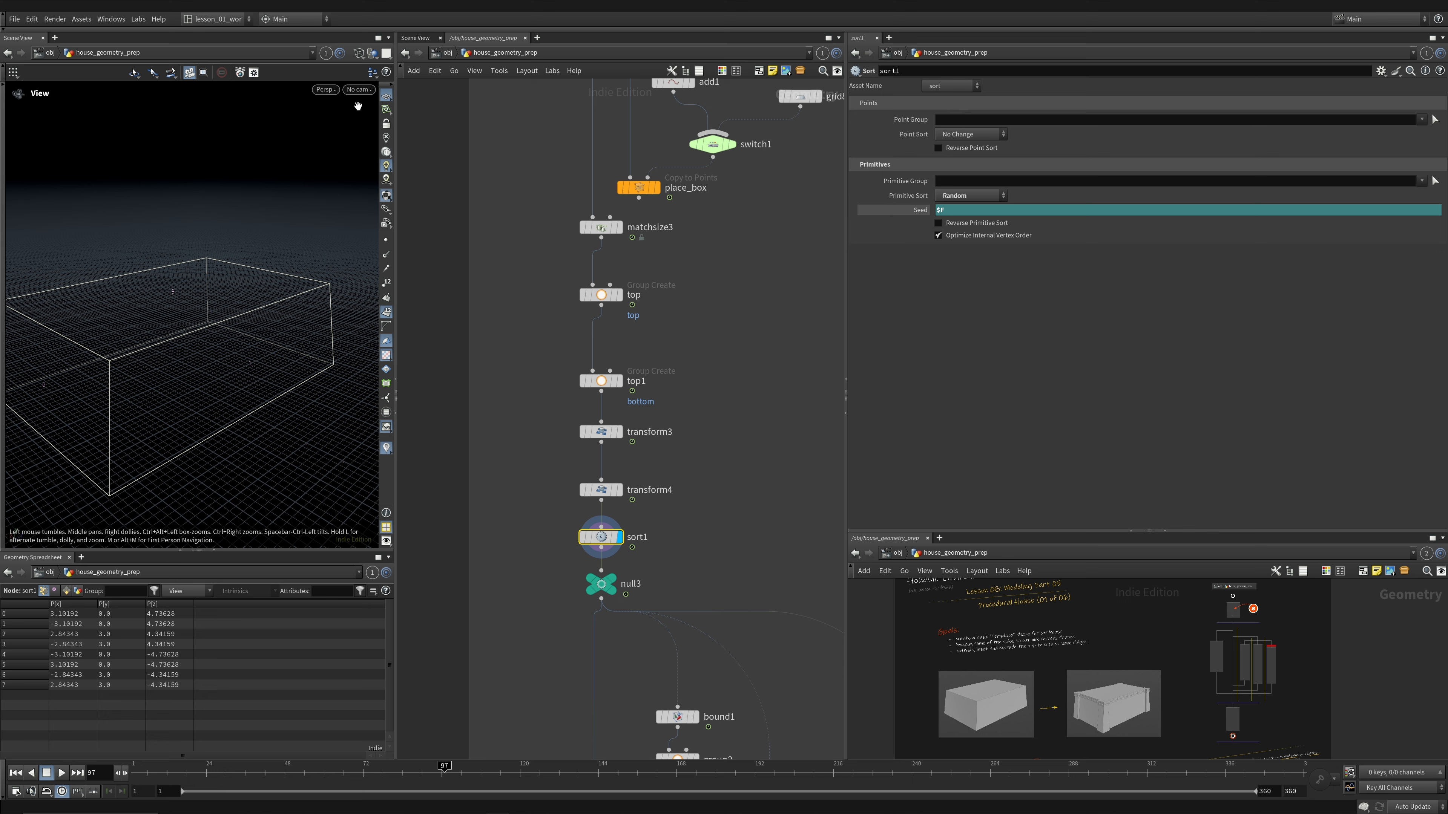
{"action": "left_click_drag", "start_coordinate": [255, 309], "coordinate": [246, 319]}
- Hide the other objects and move the timeline to frame 113 to compare the box's primitive numbering
{"action": "left_click", "coordinate": [372, 53]}
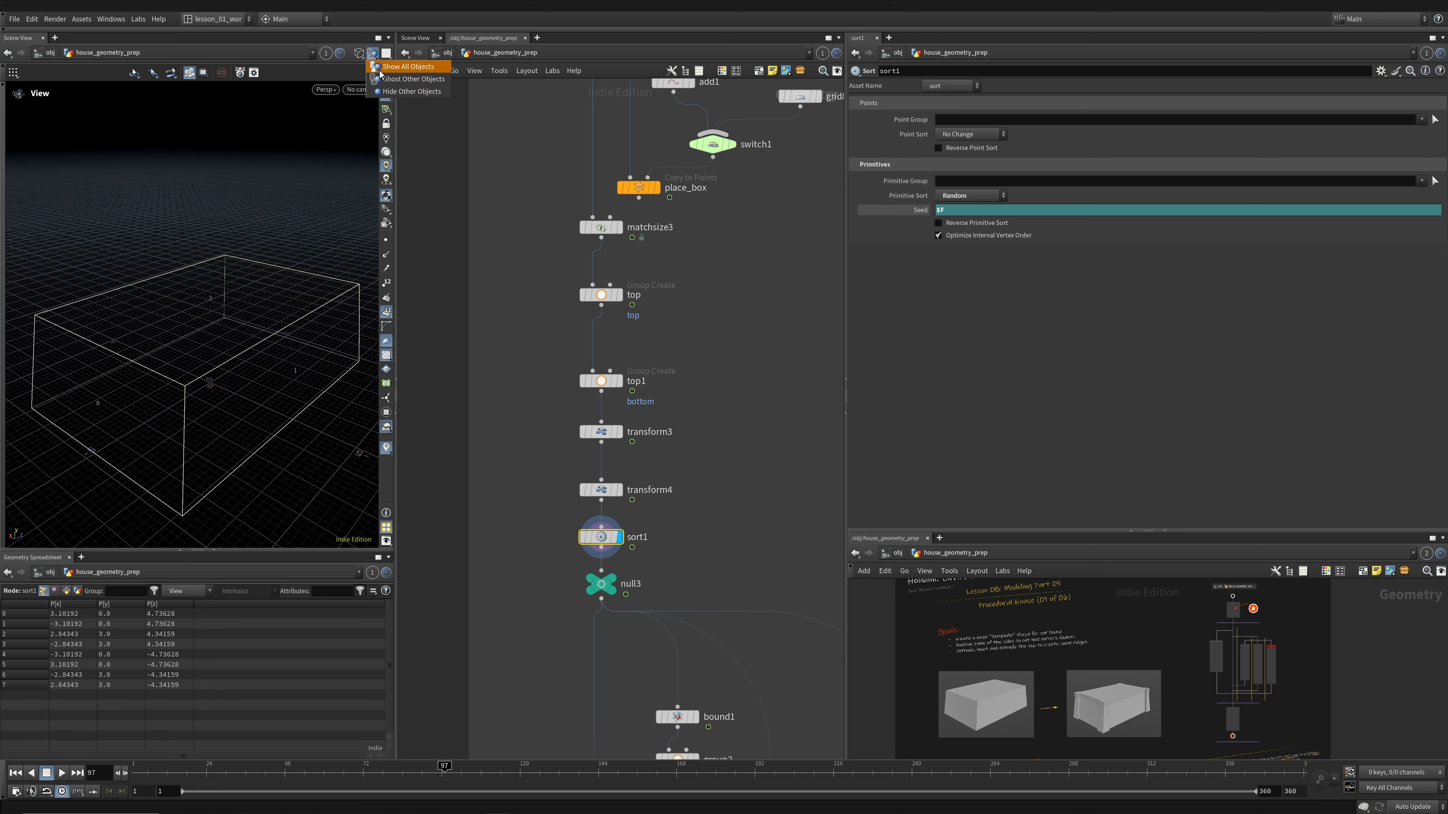
{"action": "left_click", "coordinate": [404, 91]}
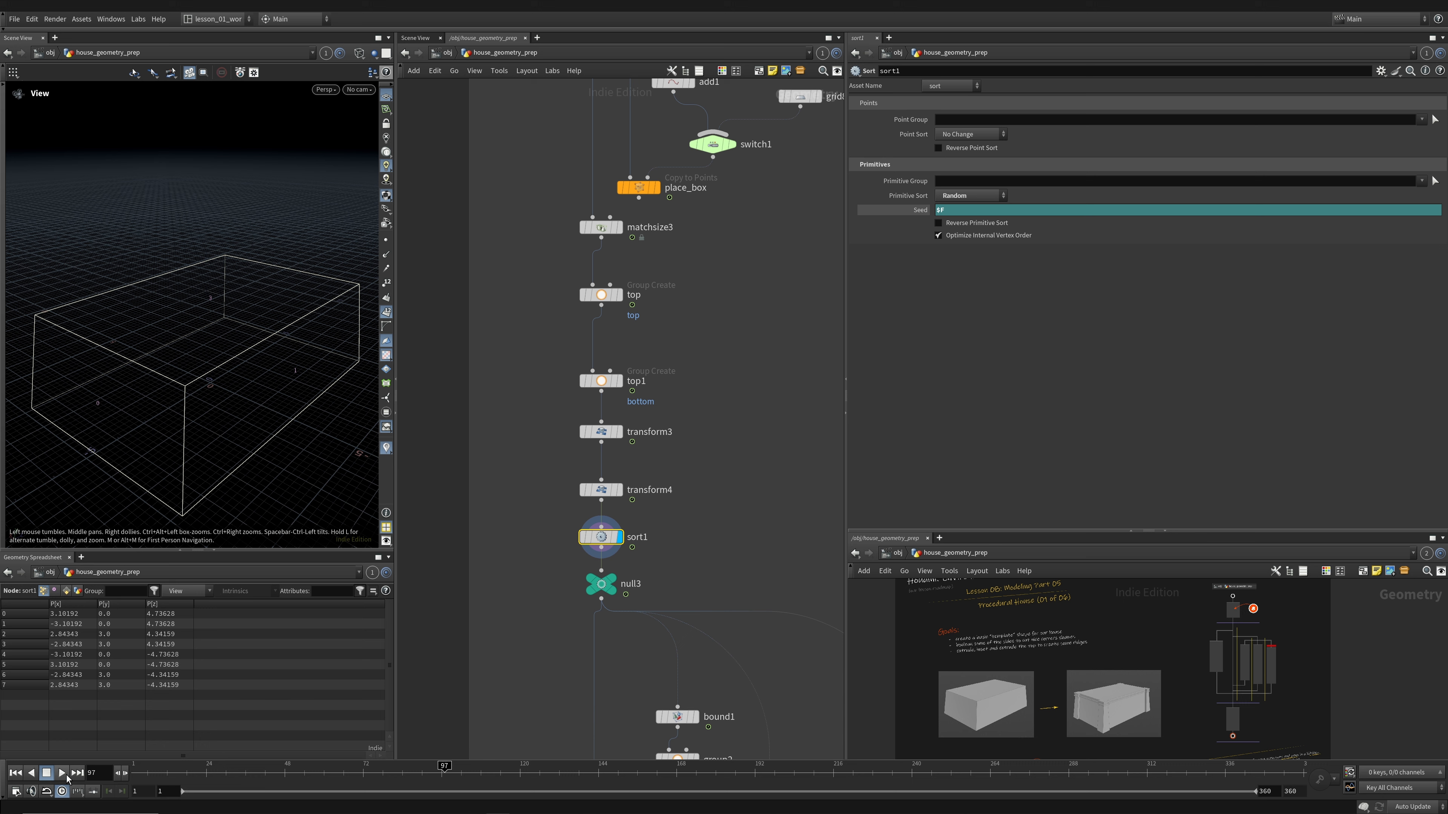
{"action": "left_click", "coordinate": [66, 778]}
{"action": "left_click", "coordinate": [66, 778]}
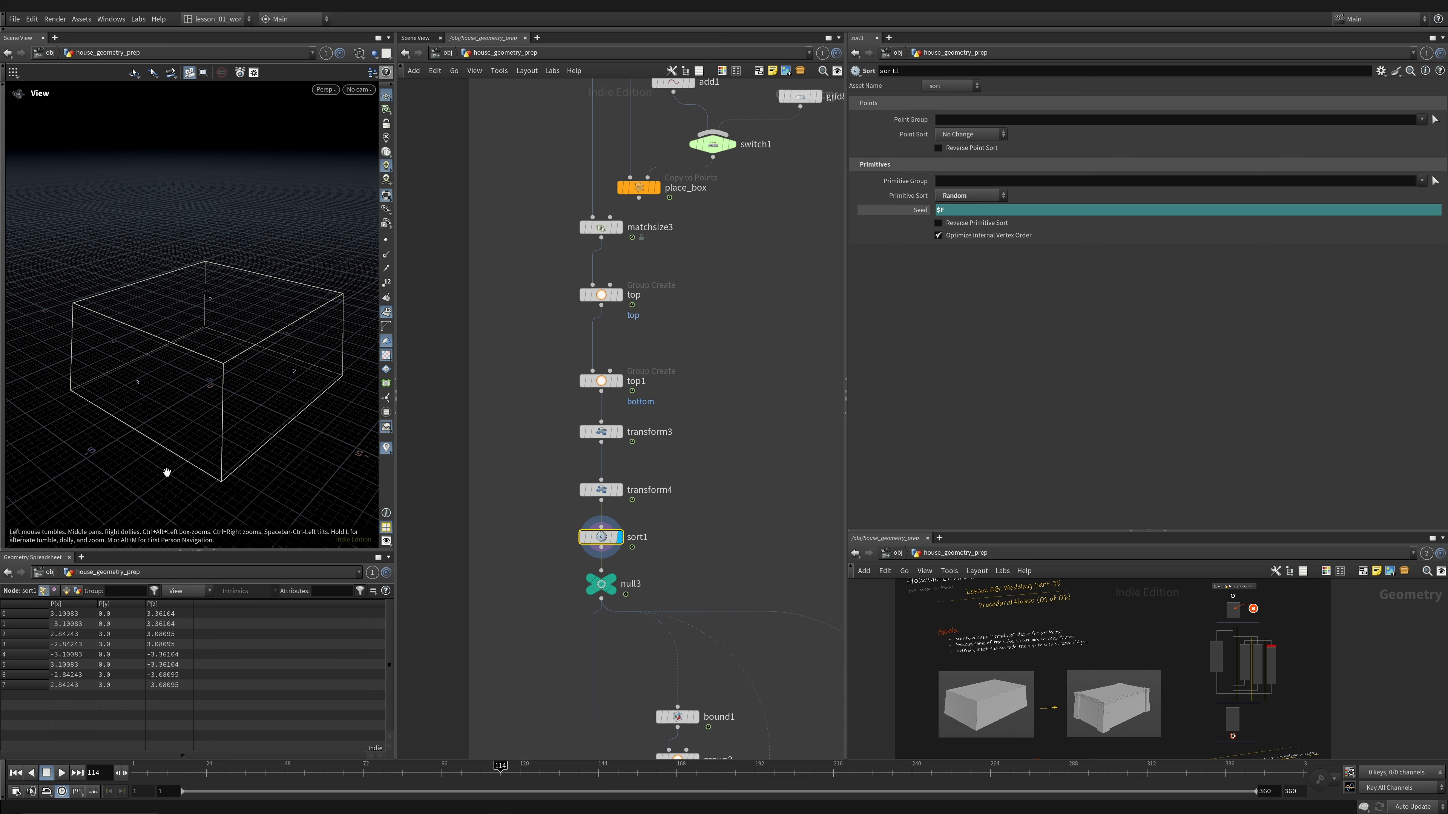
{"action": "left_click", "coordinate": [119, 775]}
- Check box4's size expressions, reselect sort1 and step back to frame 110 while comparing the box's size and face numbering
{"action": "scroll", "coordinate": [554, 424], "scroll_direction": "down", "scroll_amount": 5}
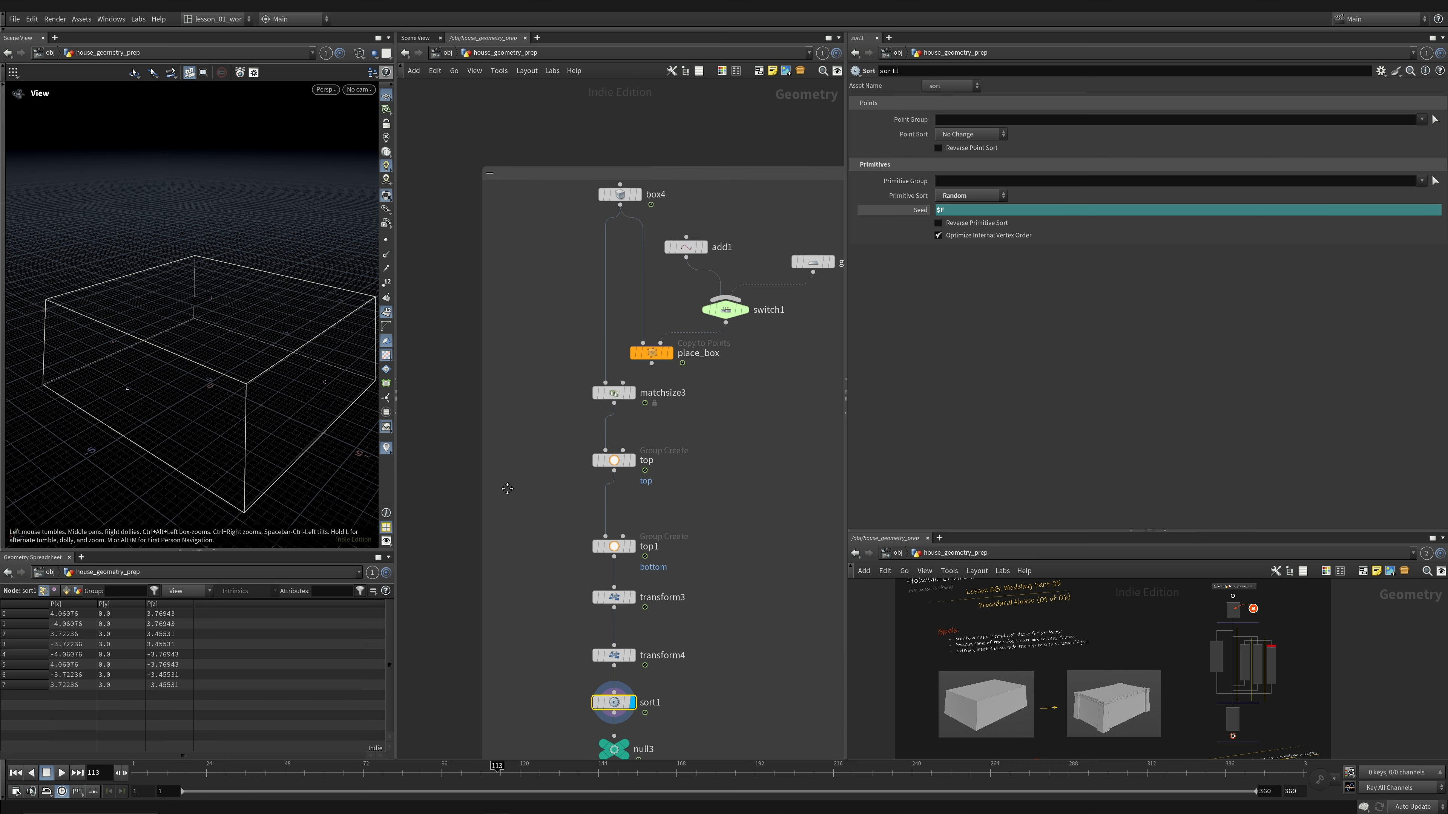
{"action": "left_click", "coordinate": [580, 430]}
{"action": "middle_click_drag", "start_coordinate": [766, 600], "coordinate": [765, 375]}
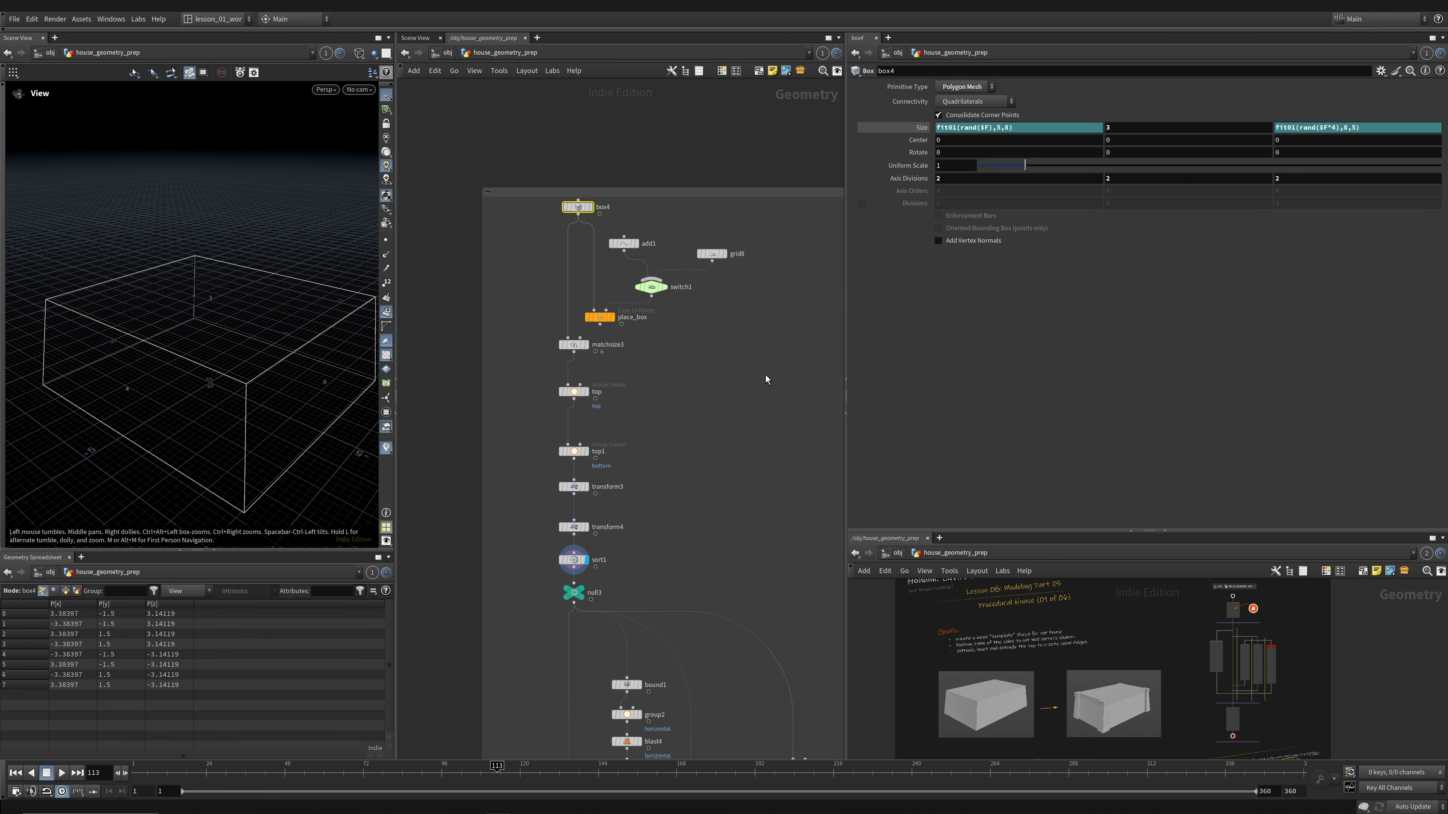
{"action": "left_click", "coordinate": [573, 559]}
{"action": "left_click", "coordinate": [118, 773]}
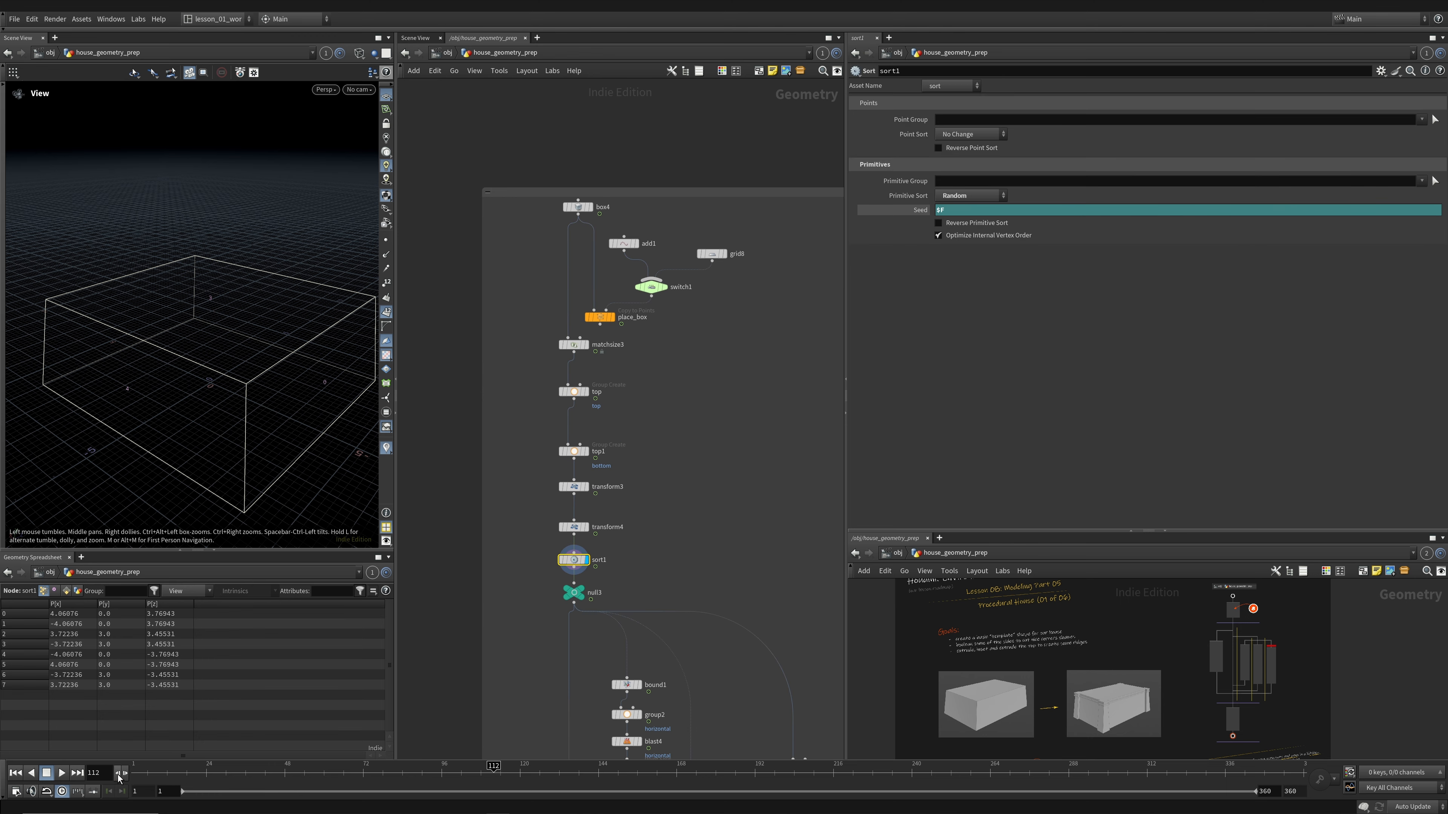
{"action": "left_click", "coordinate": [118, 773]}
{"action": "left_click", "coordinate": [118, 774]}
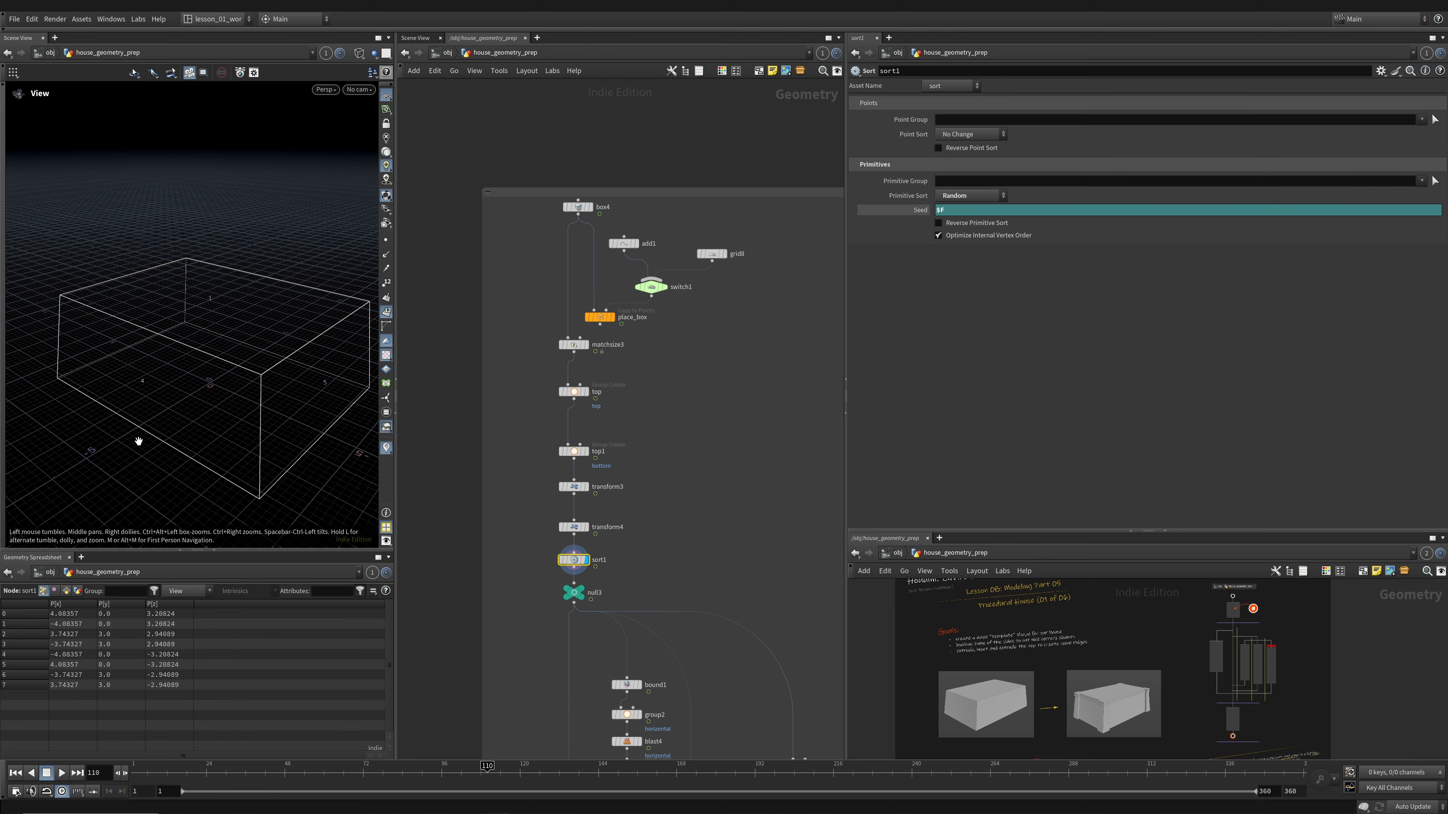
- Step the timeline back to frame 107, comparing the box's size and primitive numbering at each frame
{"action": "left_click", "coordinate": [118, 773]}
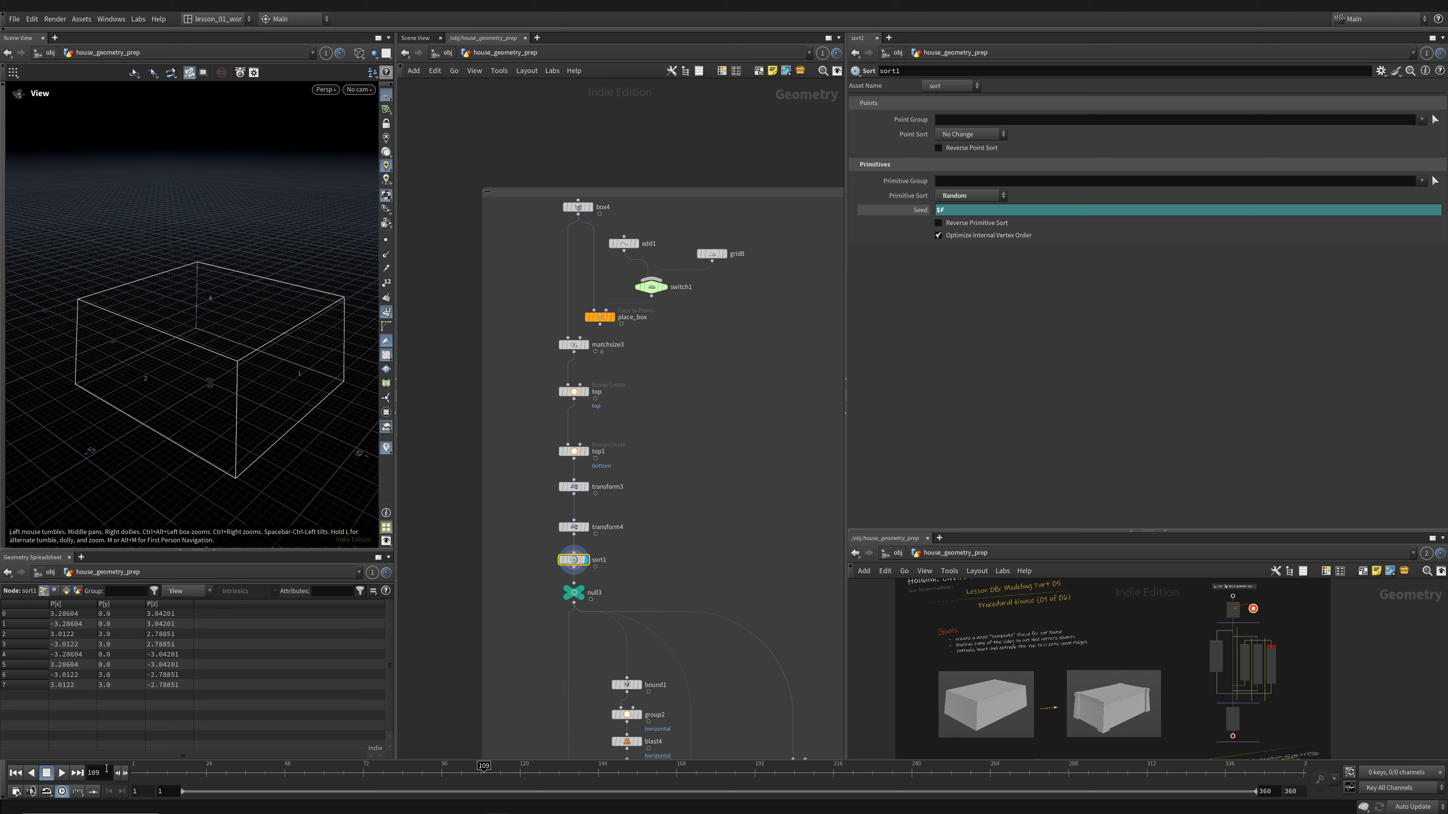
{"action": "left_click", "coordinate": [118, 774]}
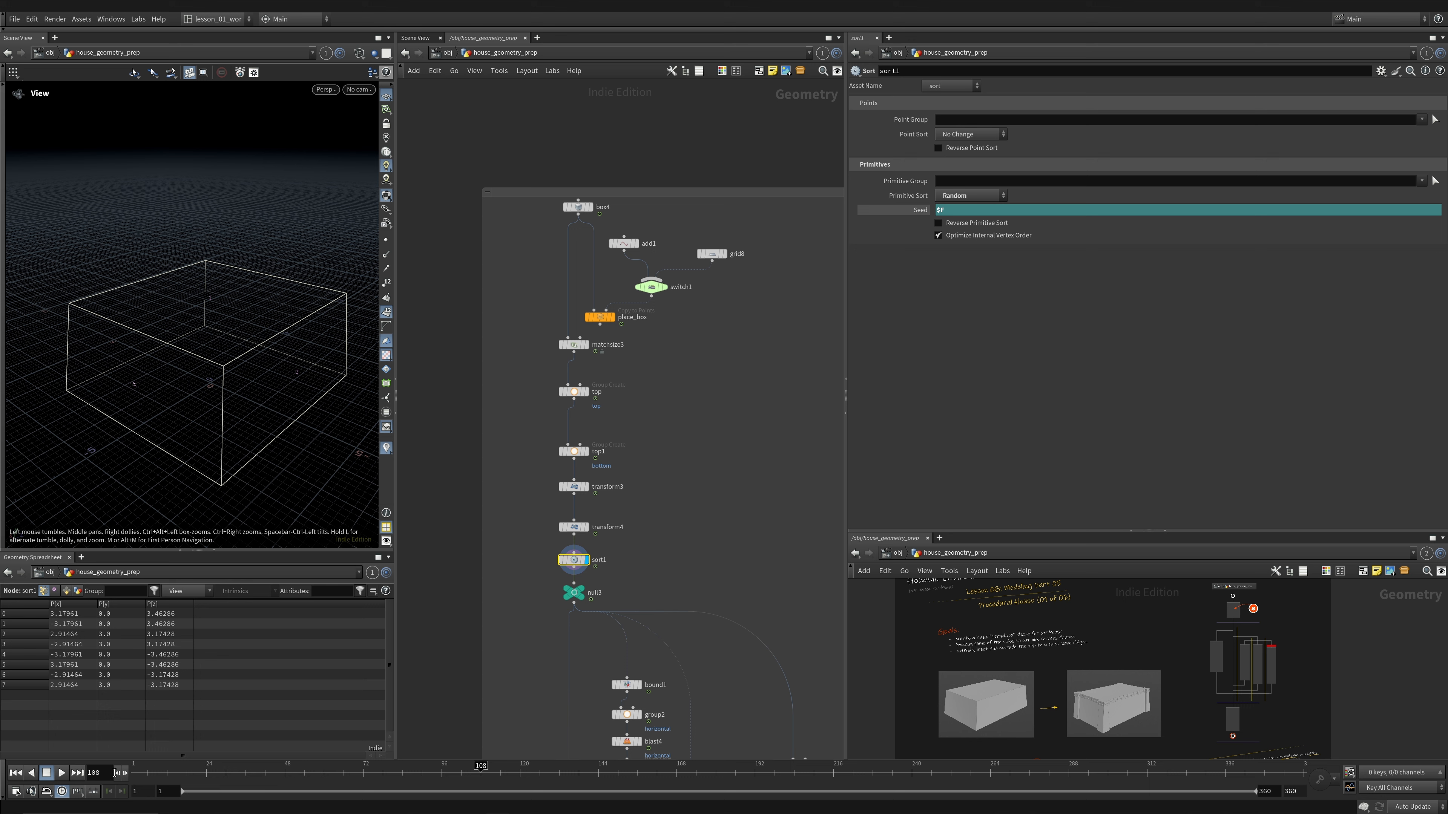
{"action": "left_click", "coordinate": [118, 773]}
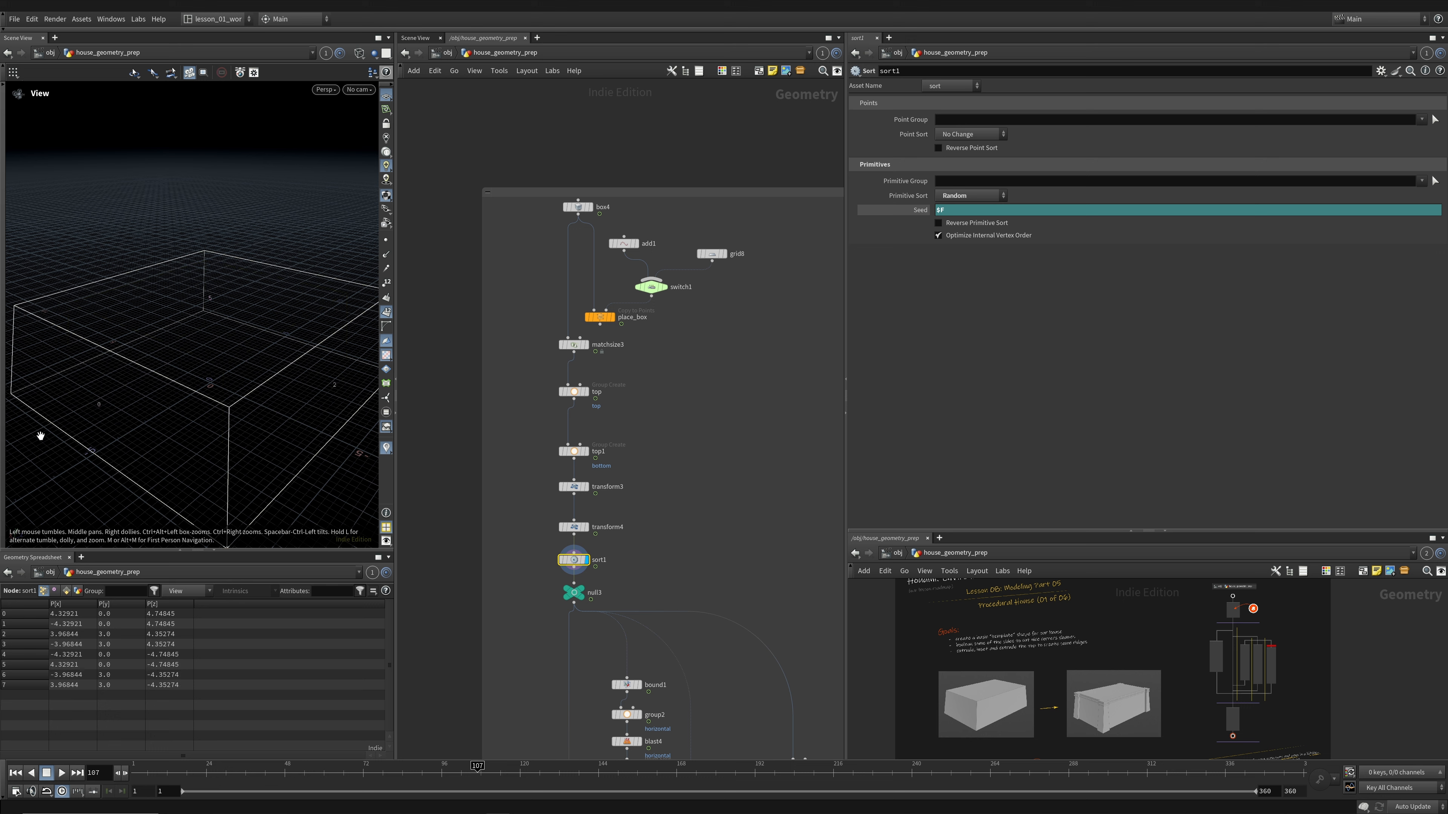
- Display null3 and look over the network branches that run from it to the boolean
{"action": "middle_click_drag", "start_coordinate": [670, 512], "coordinate": [664, 429]}
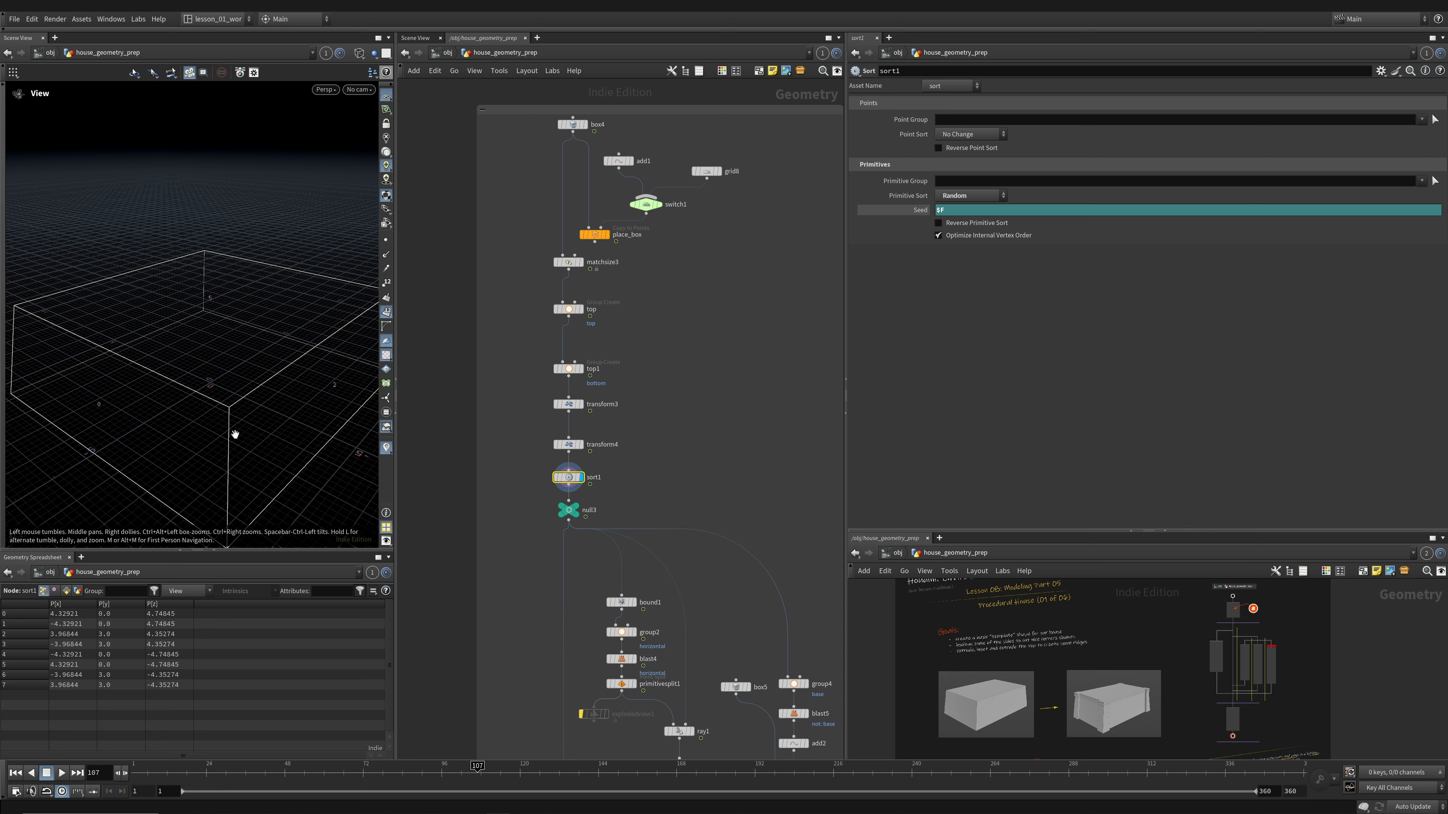
{"action": "left_click", "coordinate": [568, 510]}
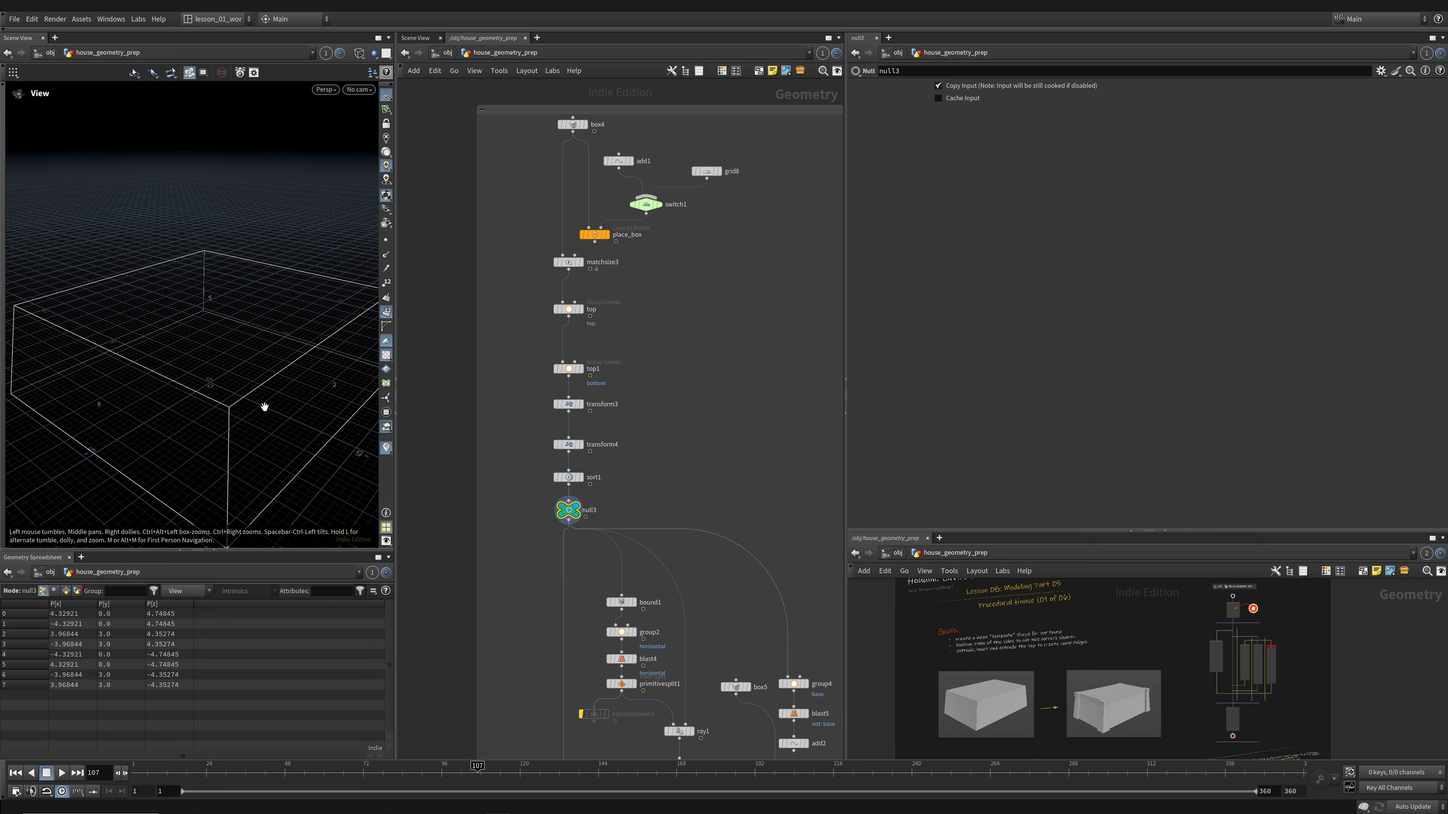
{"action": "left_click_drag", "start_coordinate": [217, 378], "coordinate": [177, 358]}
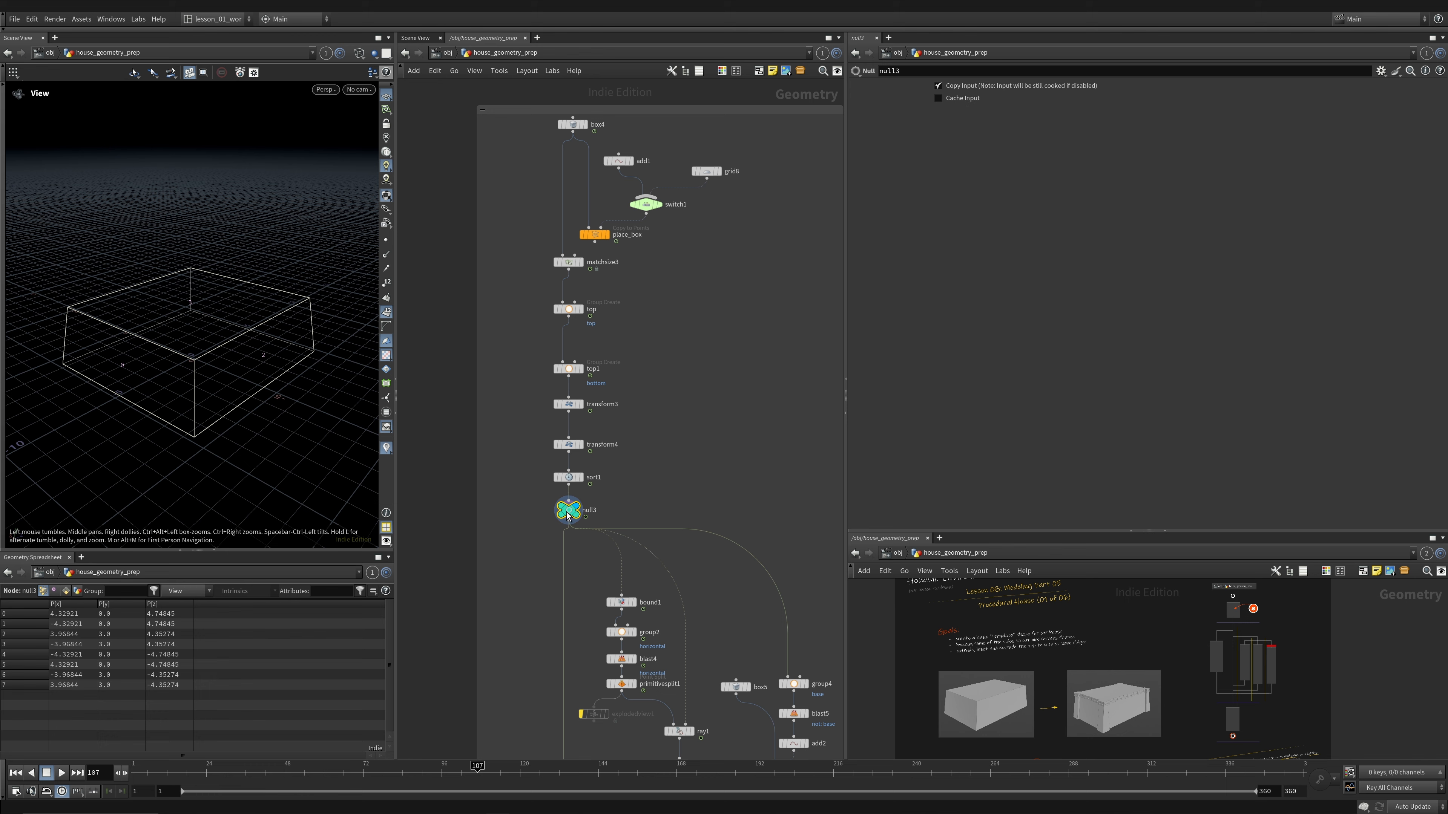
{"action": "middle_click_drag", "start_coordinate": [645, 594], "coordinate": [629, 386]}
{"action": "middle_click_drag", "start_coordinate": [512, 462], "coordinate": [490, 200]}
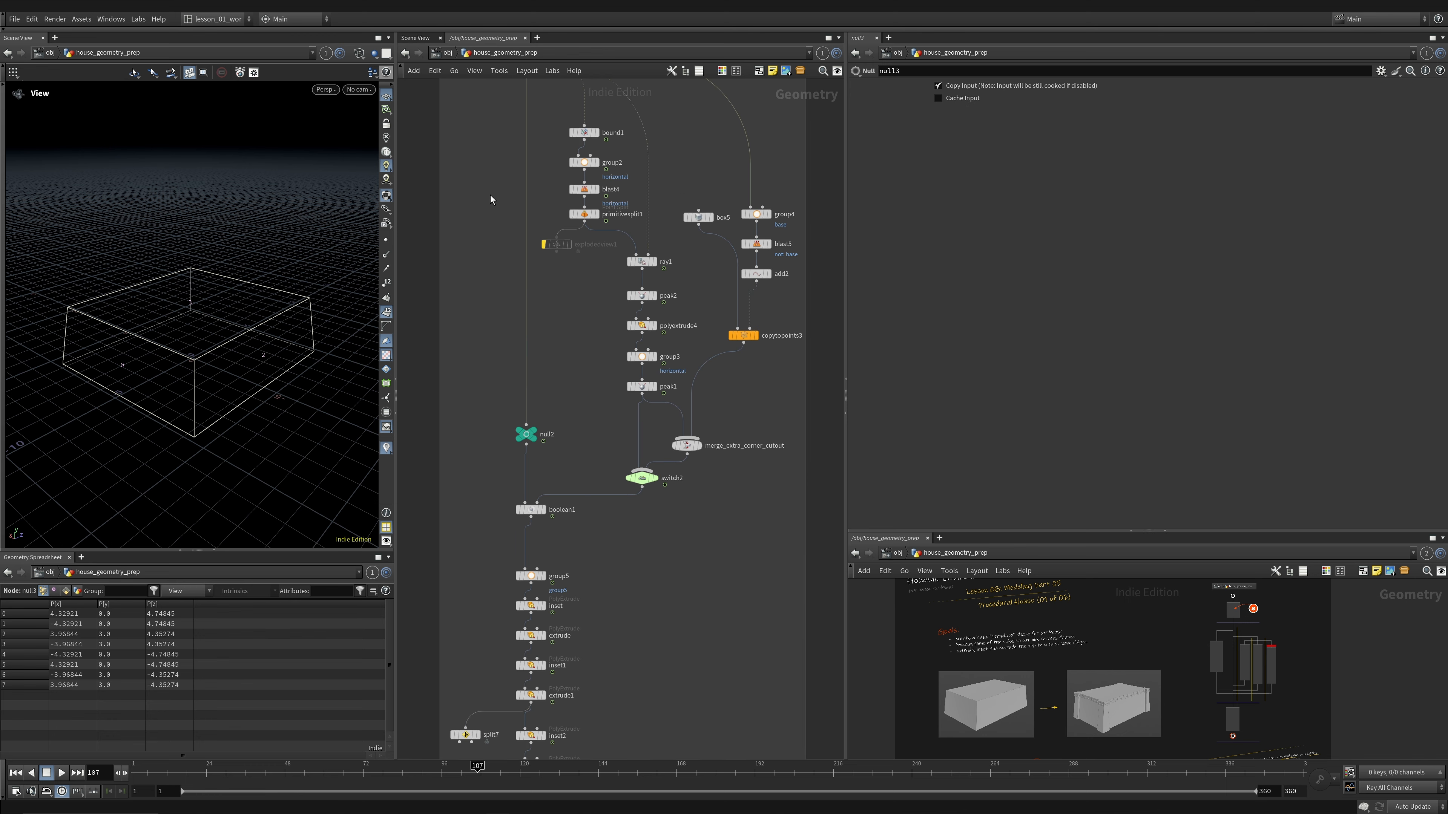
{"action": "middle_click_drag", "start_coordinate": [566, 297], "coordinate": [506, 524]}
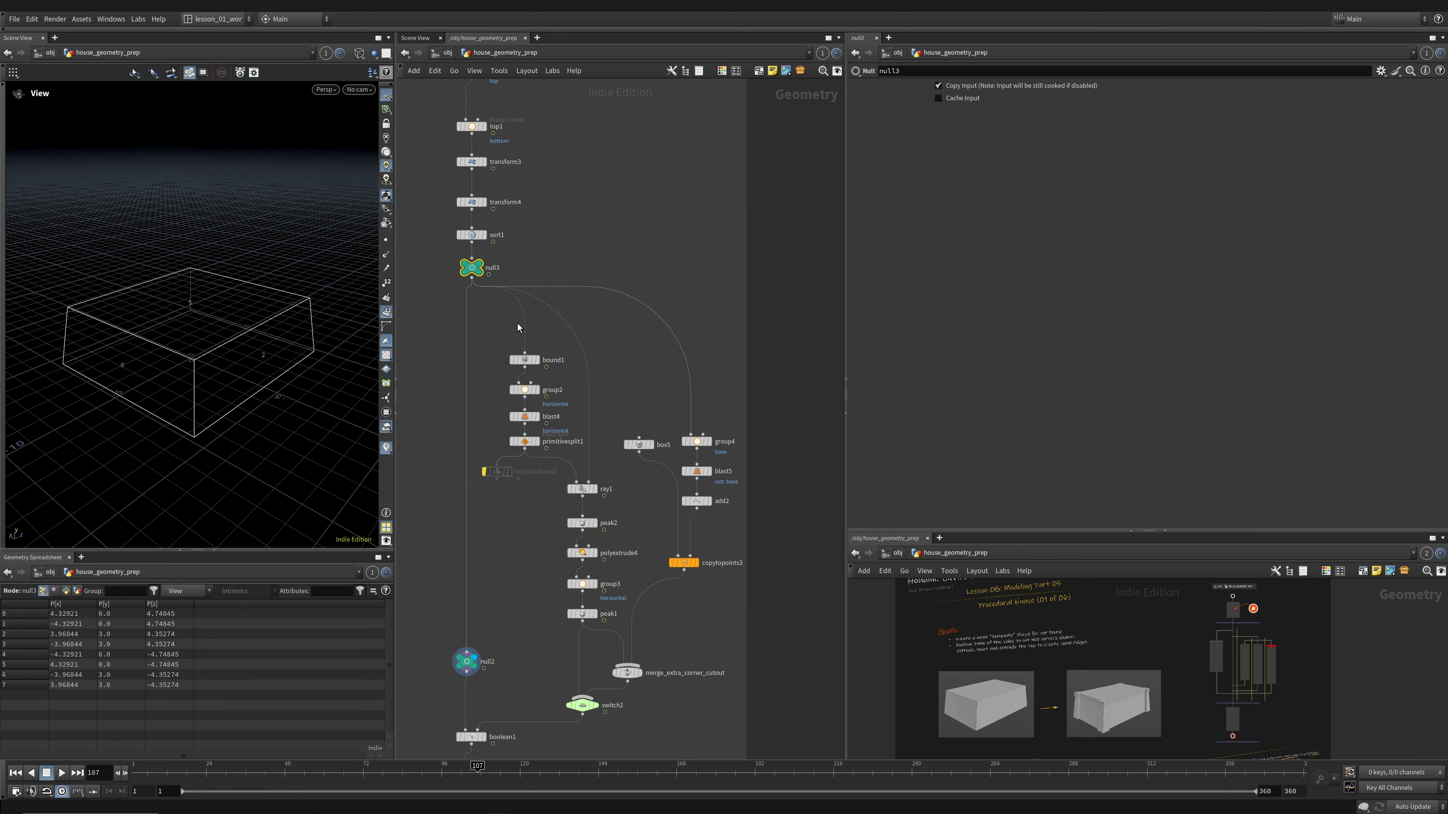
- Display the bound1 node and switch the viewport to shaded mode
{"action": "left_click", "coordinate": [536, 360]}
{"action": "left_click", "coordinate": [525, 359]}
{"action": "key", "text": "w"}
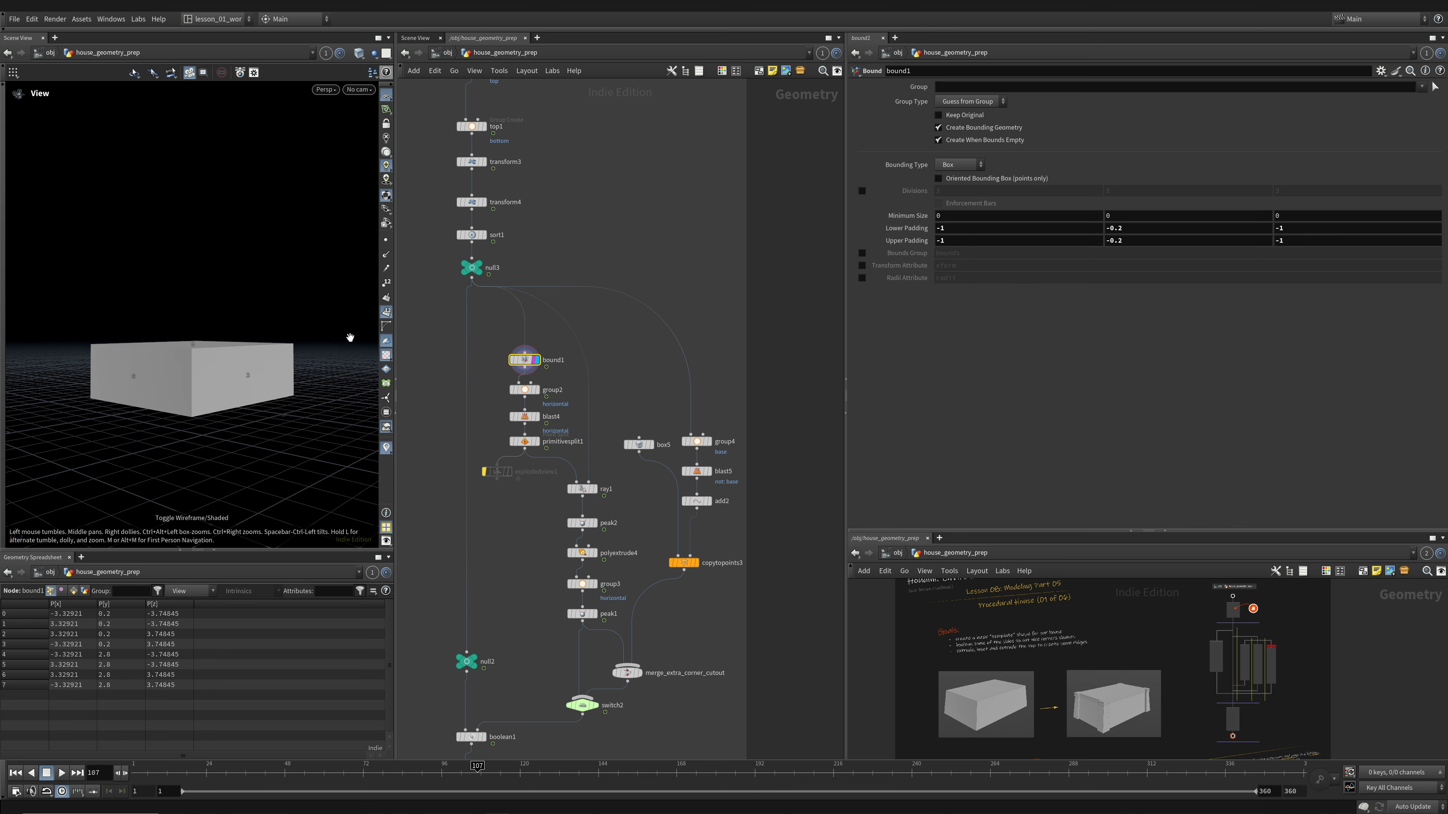
- Display boolean1 and examine the subtracted building shape from several angles, comparing wireframe and shaded modes
{"action": "middle_click_drag", "start_coordinate": [525, 554], "coordinate": [546, 485]}
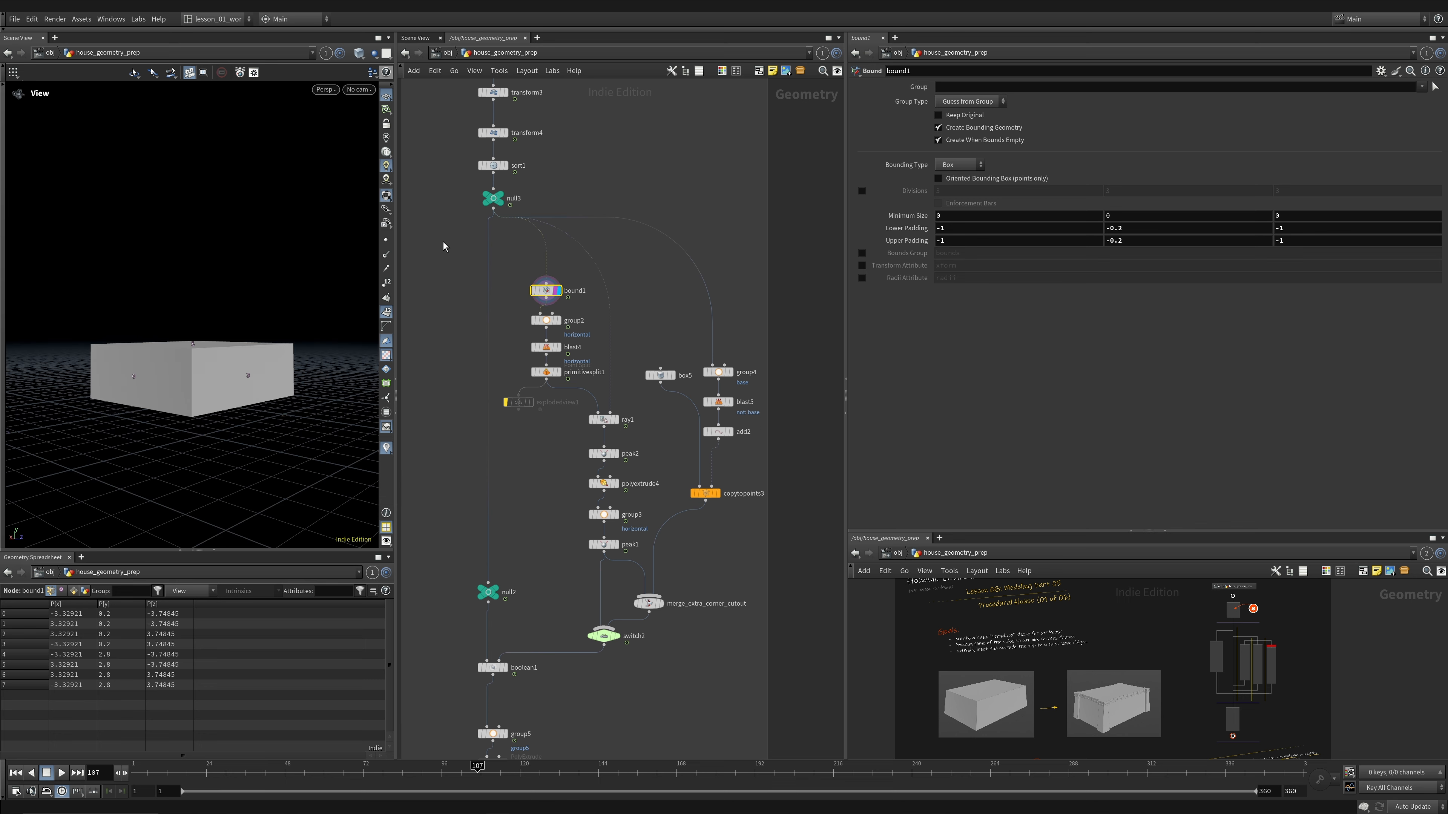
{"action": "left_click", "coordinate": [502, 668]}
{"action": "left_click", "coordinate": [492, 668]}
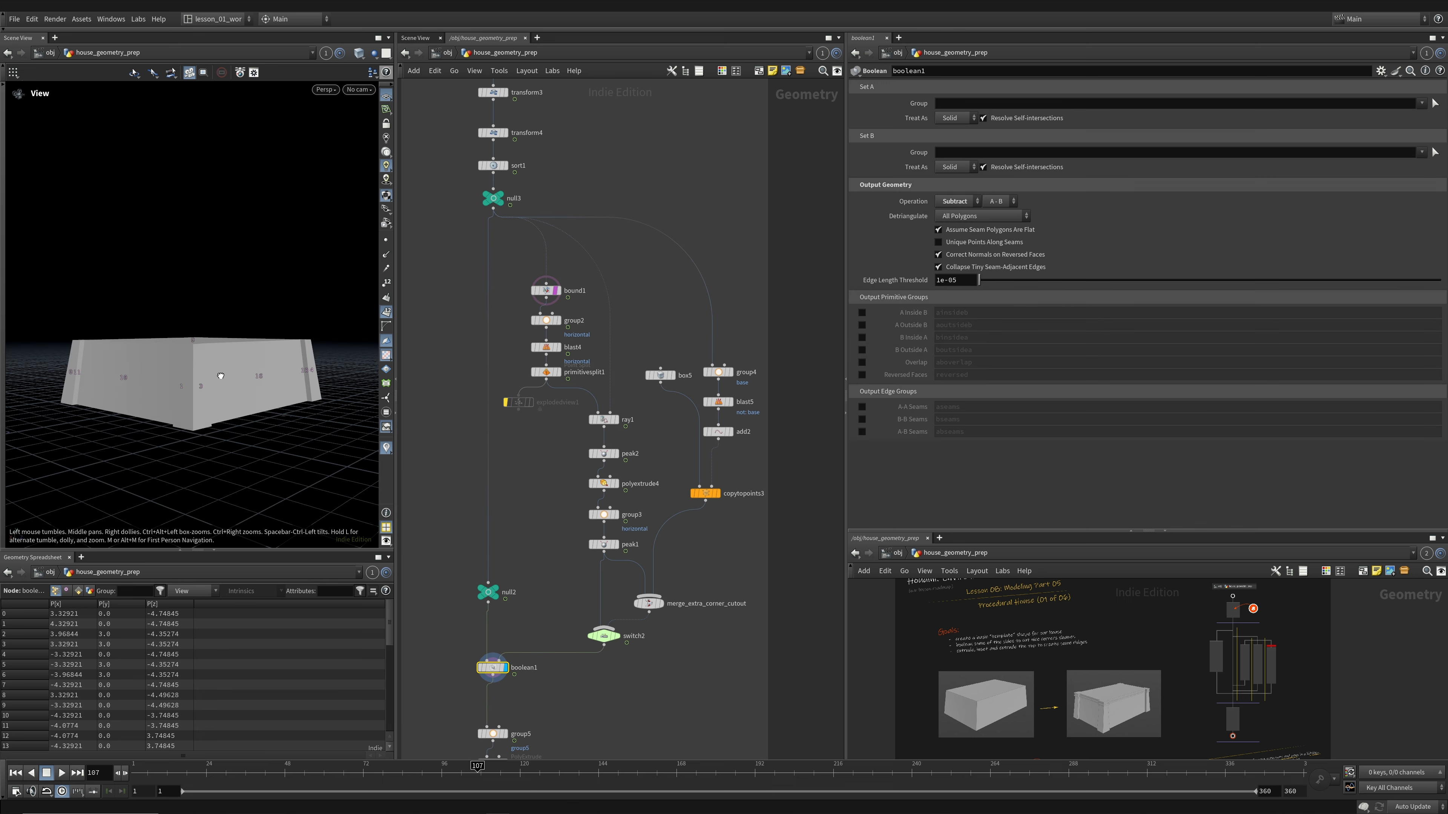
{"action": "left_click_drag", "start_coordinate": [221, 376], "coordinate": [356, 357]}
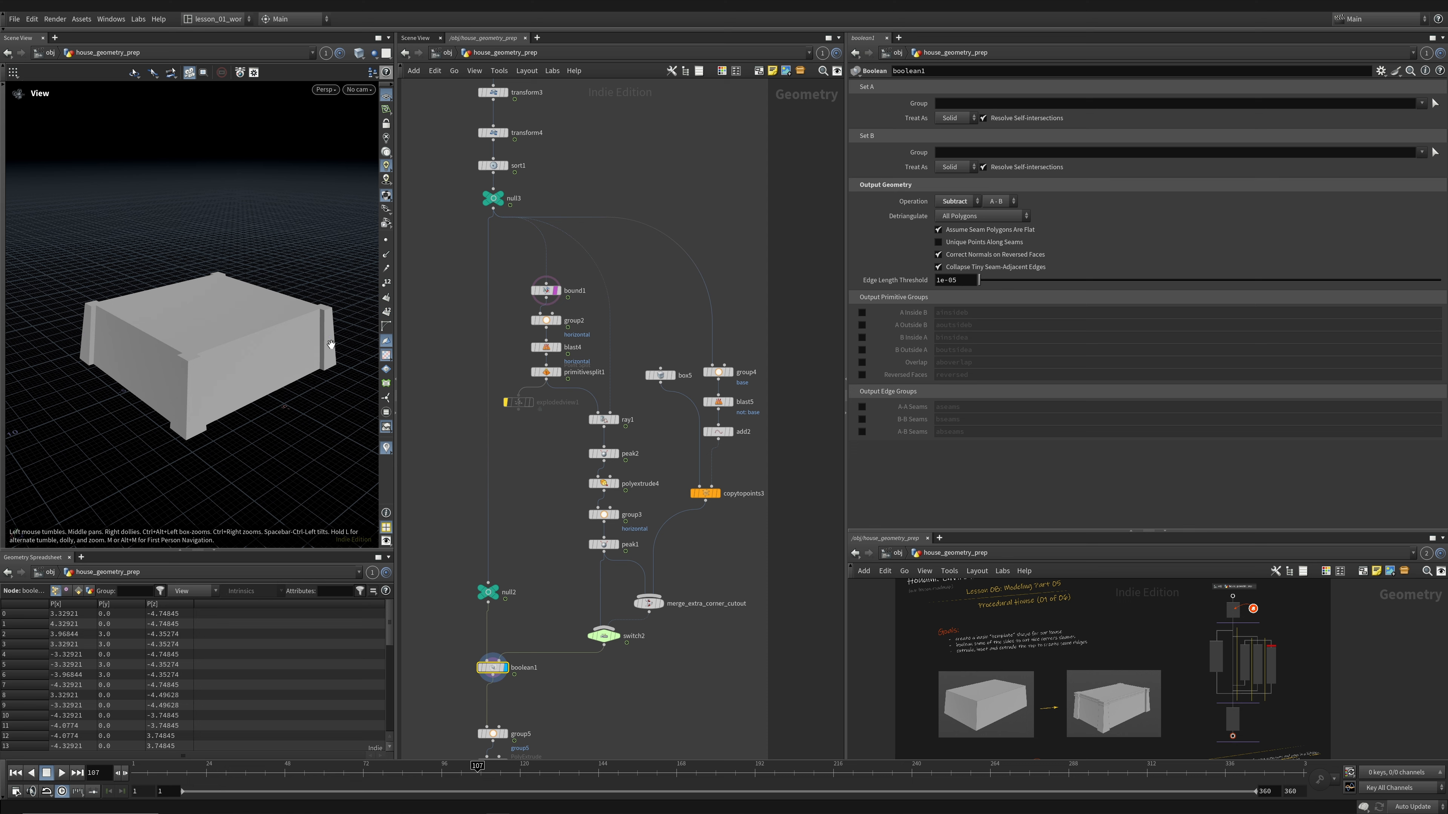
{"action": "scroll", "coordinate": [230, 345], "scroll_direction": "up", "scroll_amount": 3}
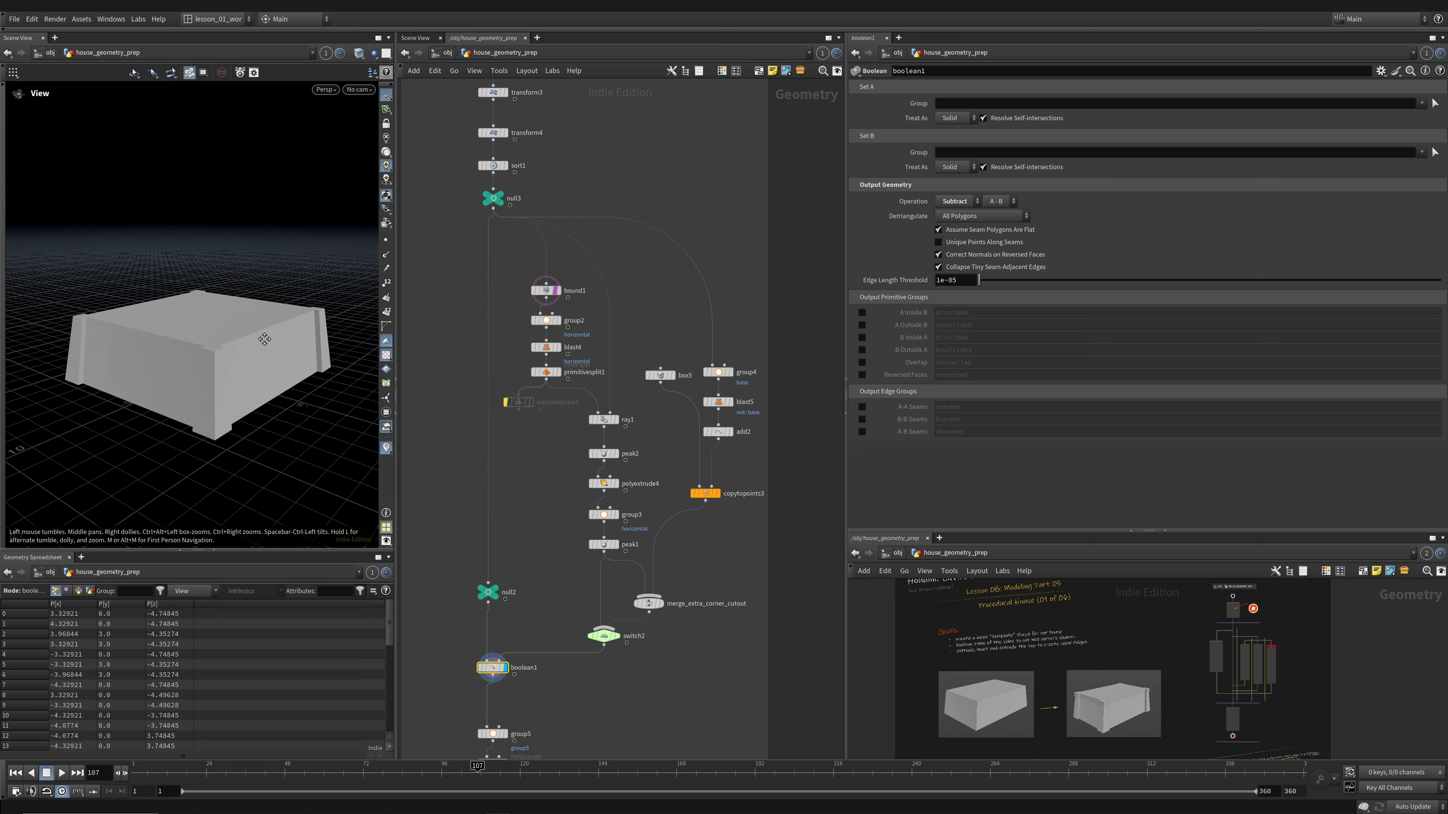
{"action": "key", "text": "w"}
{"action": "key", "text": "w"}
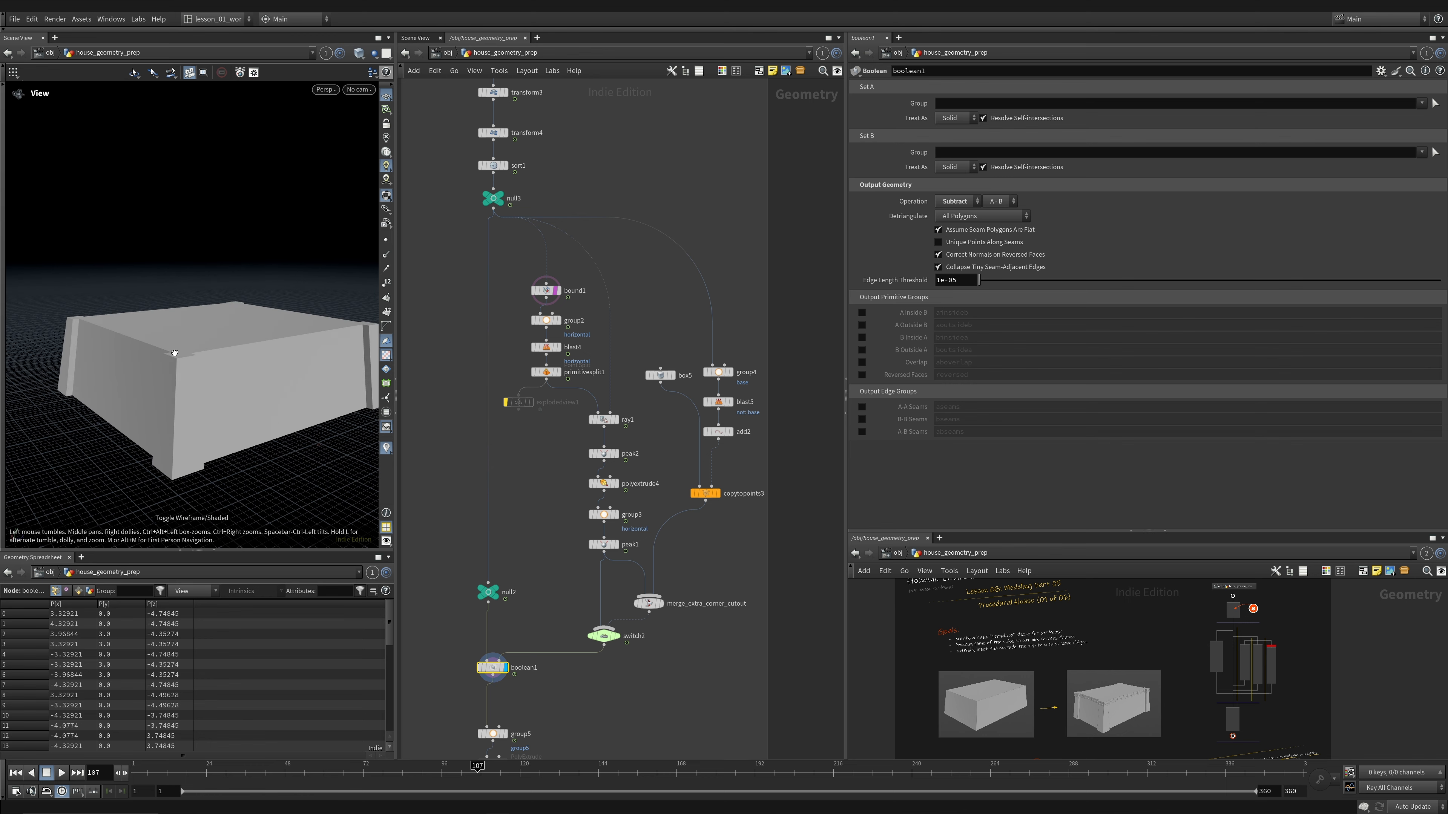
- Display null2 with boolean1 templated and compare the original box with the cut shape up close
{"action": "left_click", "coordinate": [502, 668]}
{"action": "left_click", "coordinate": [495, 587]}
{"action": "left_click_drag", "start_coordinate": [156, 308], "coordinate": [151, 355]}
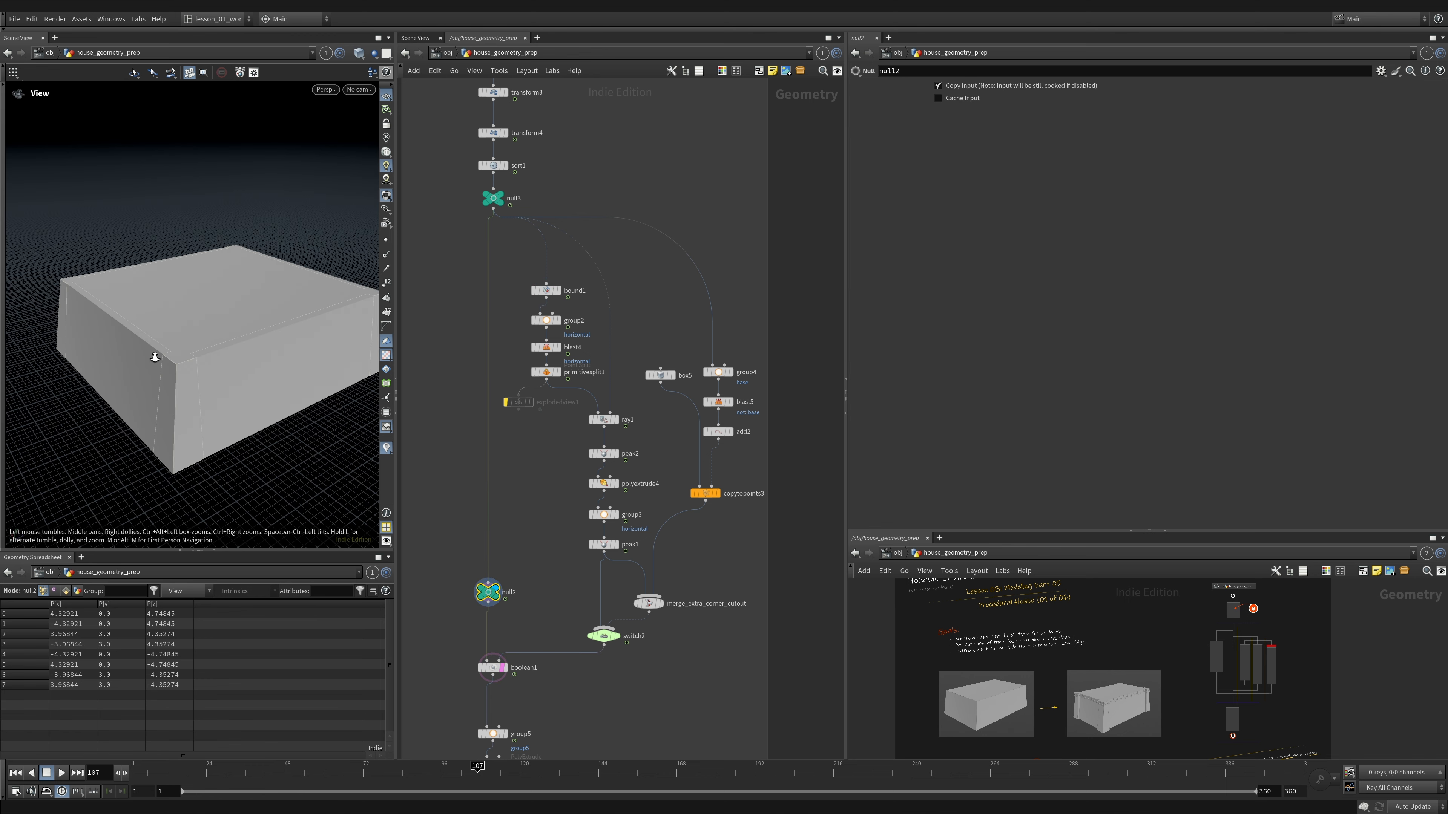
{"action": "scroll", "coordinate": [171, 345], "scroll_direction": "up", "scroll_amount": 3}
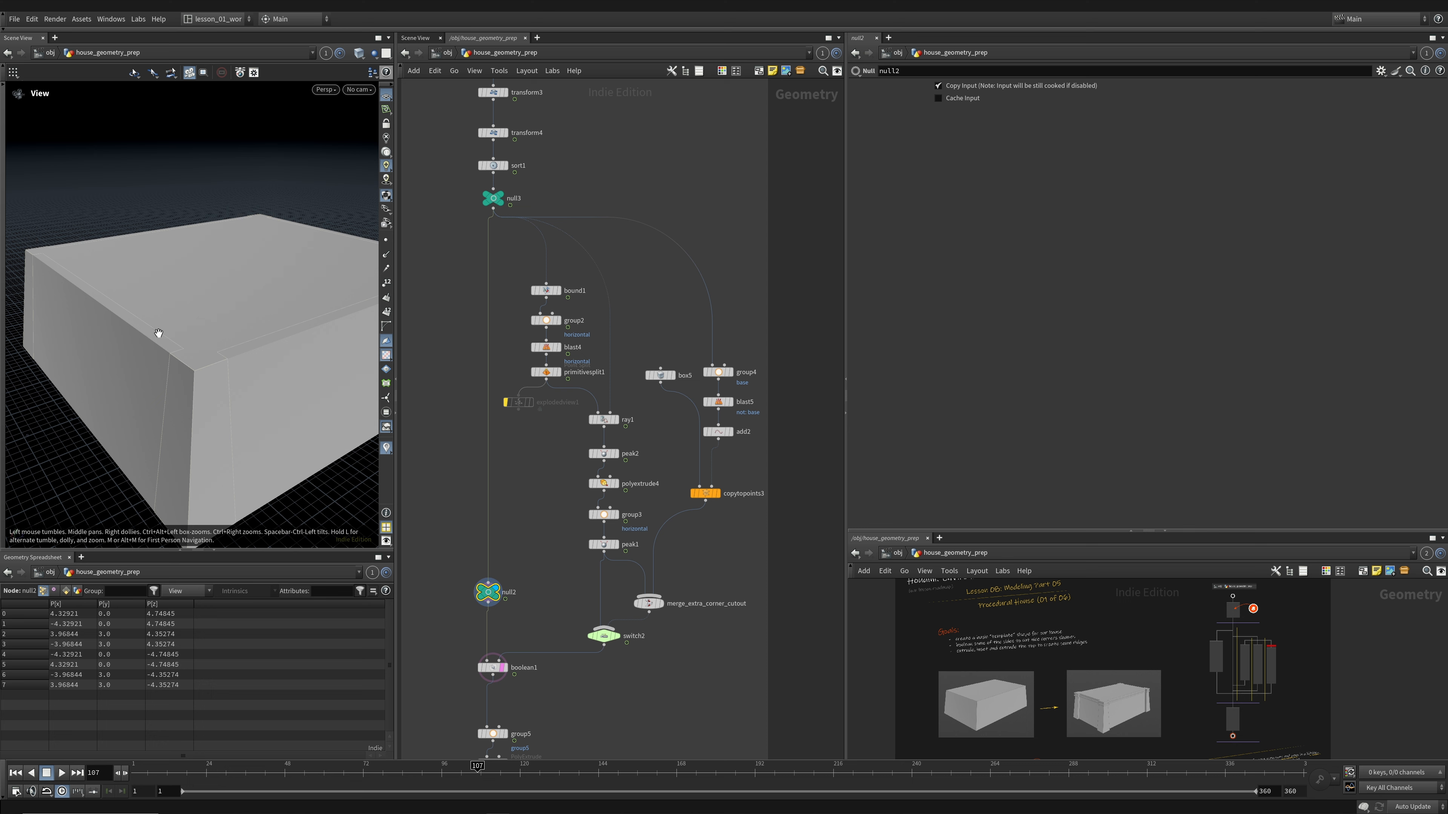
{"action": "middle_click_drag", "start_coordinate": [230, 399], "coordinate": [211, 337]}
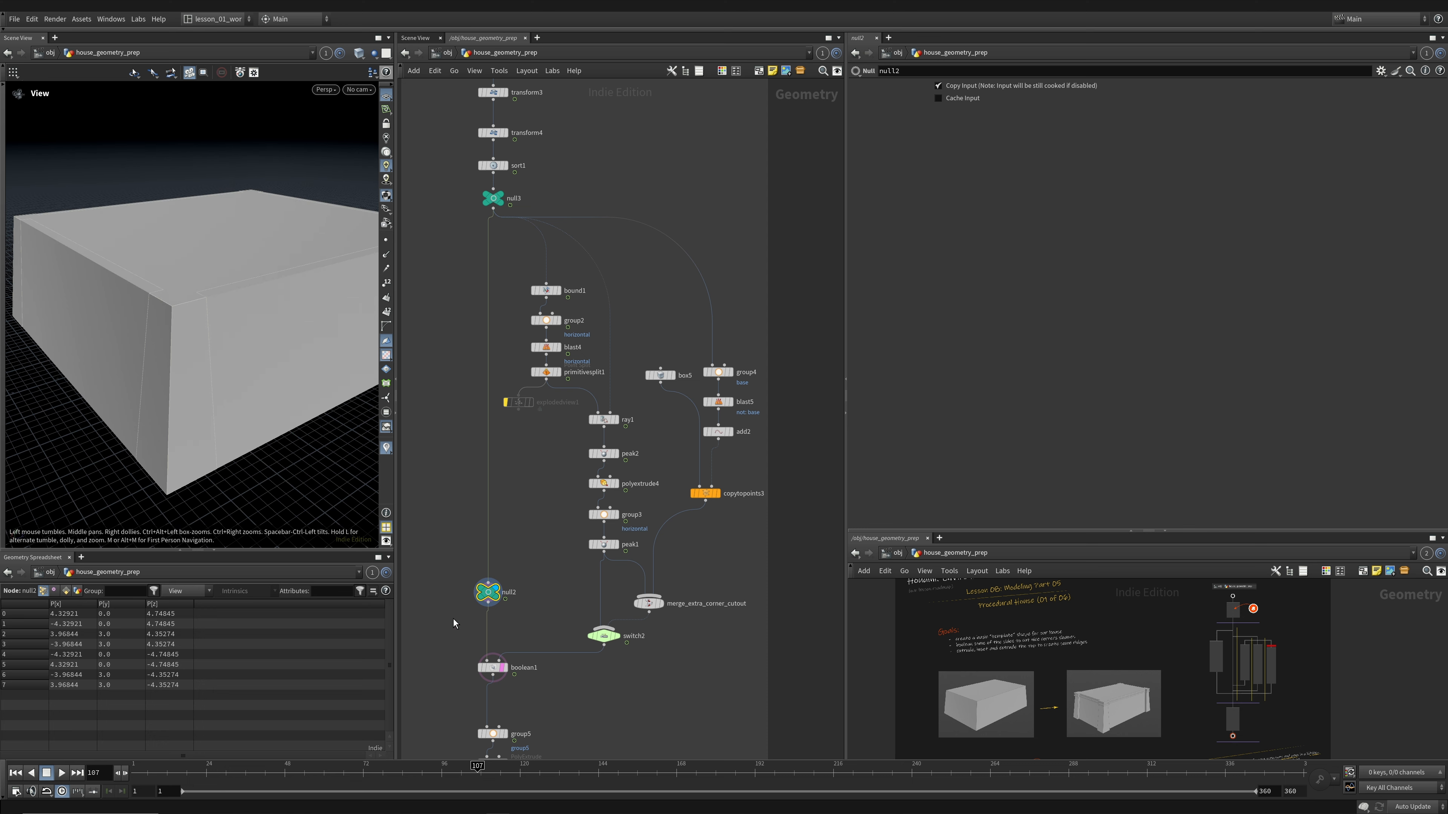
- Show boolean1's result again, then display bound1 against the templated boolean outline
{"action": "left_click", "coordinate": [505, 669]}
{"action": "middle_click_drag", "start_coordinate": [539, 331], "coordinate": [535, 378]}
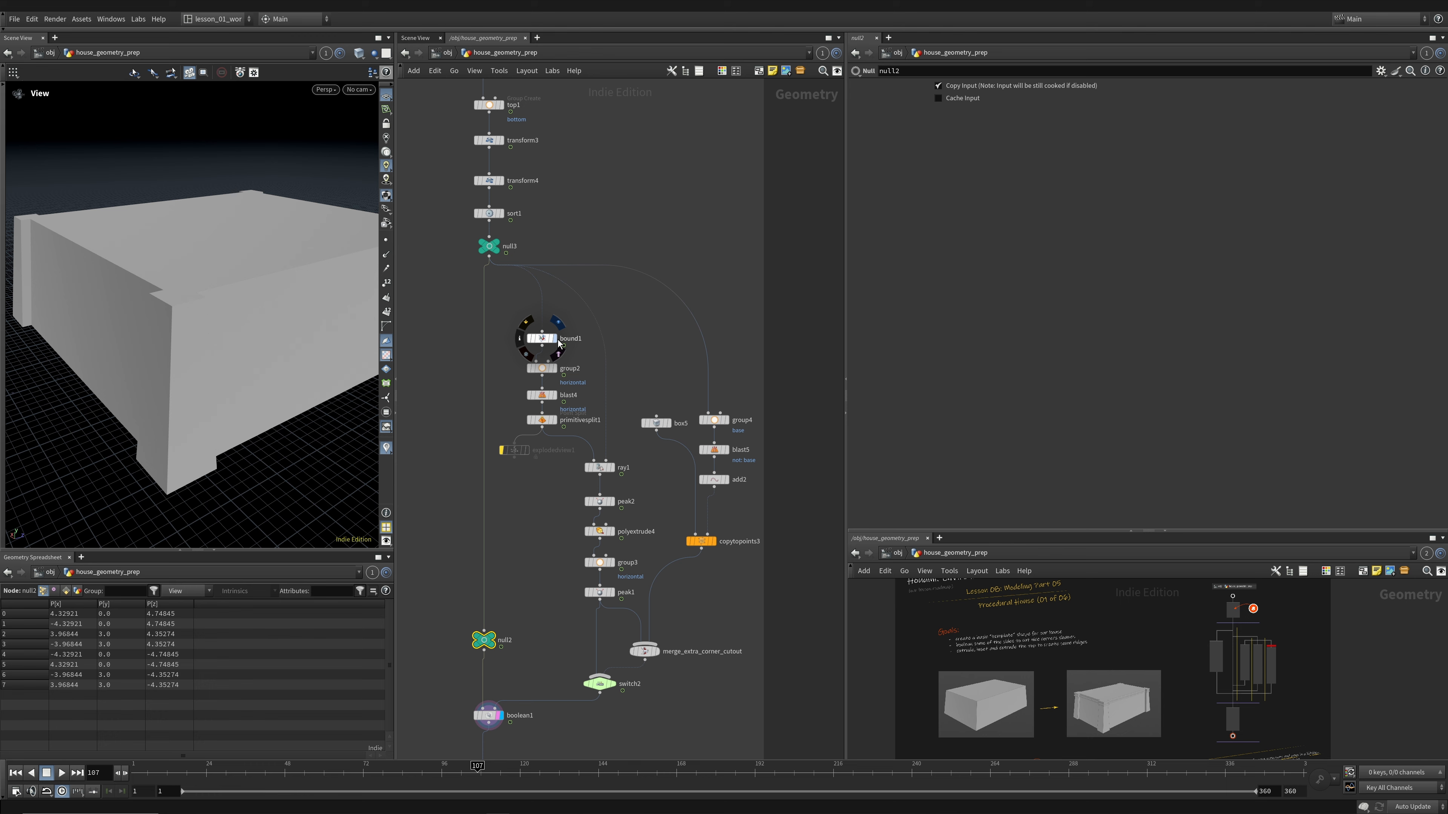
{"action": "left_click", "coordinate": [551, 339]}
{"action": "left_click_drag", "start_coordinate": [148, 291], "coordinate": [147, 281]}
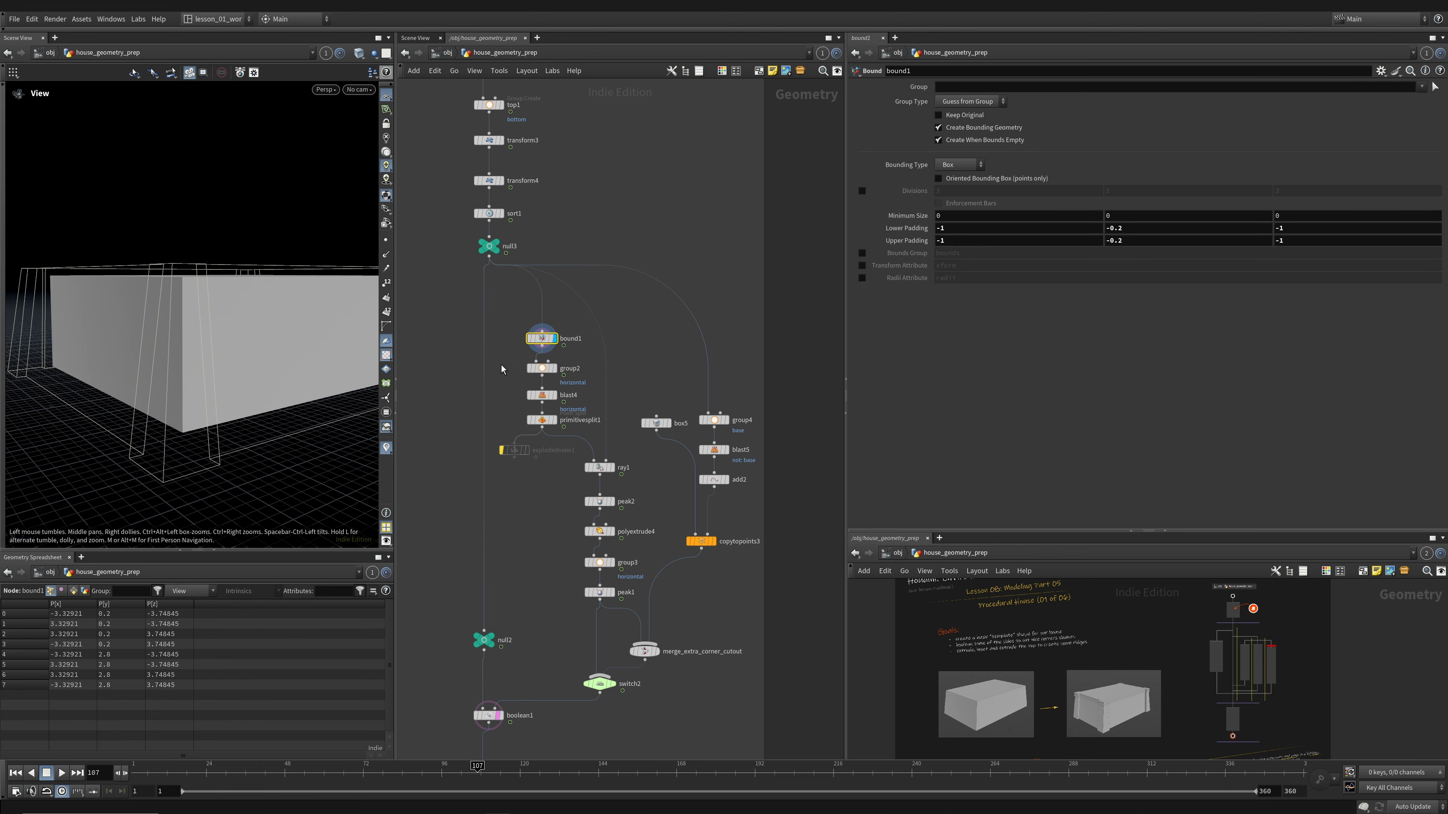
- Add a Box node fed by null3 next to bound1 and display it
{"action": "key", "text": "Tab"}
{"action": "type", "text": "b"}
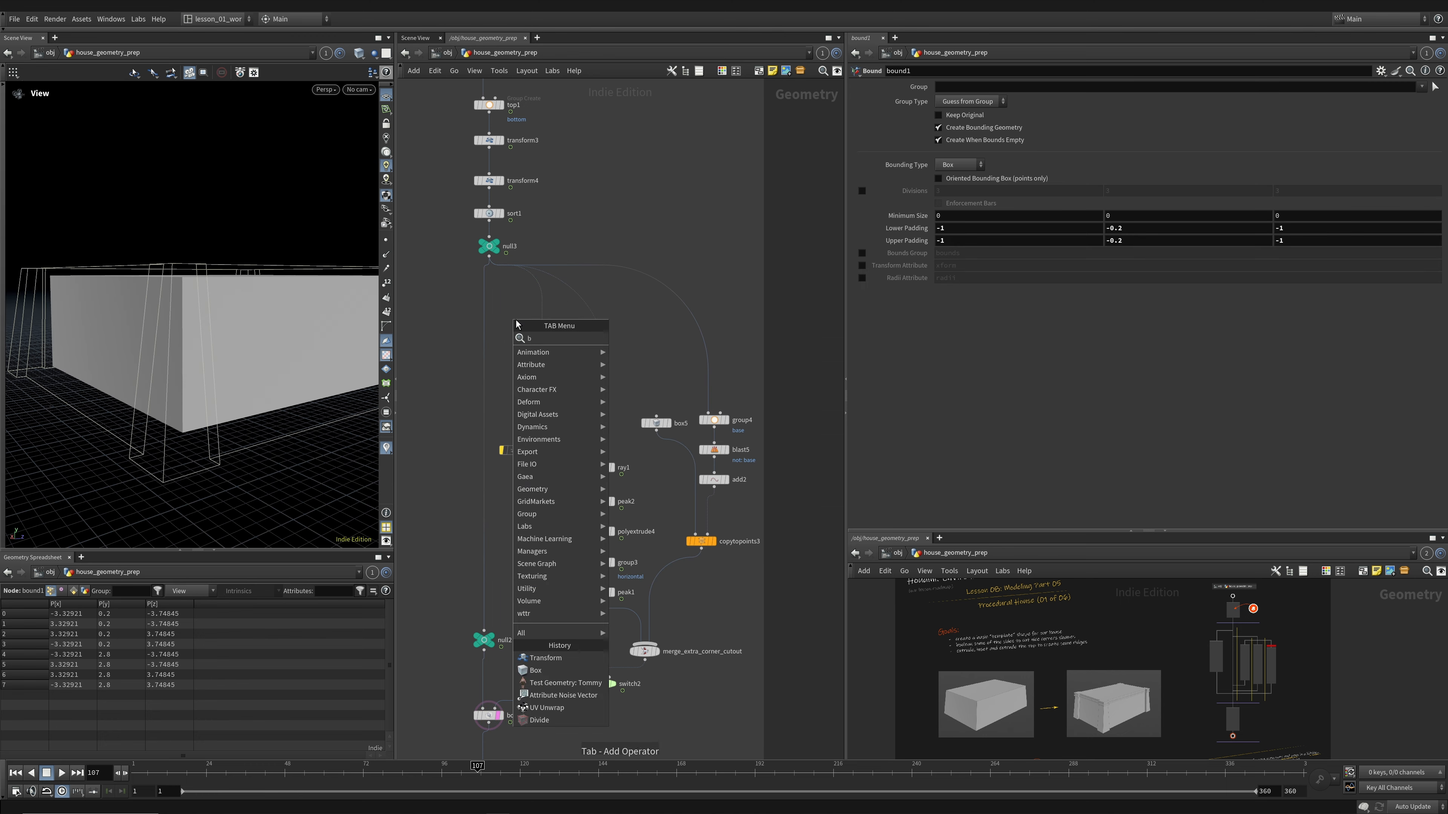
{"action": "type", "text": "ox"}
{"action": "key", "text": "Return"}
{"action": "left_click", "coordinate": [514, 320]}
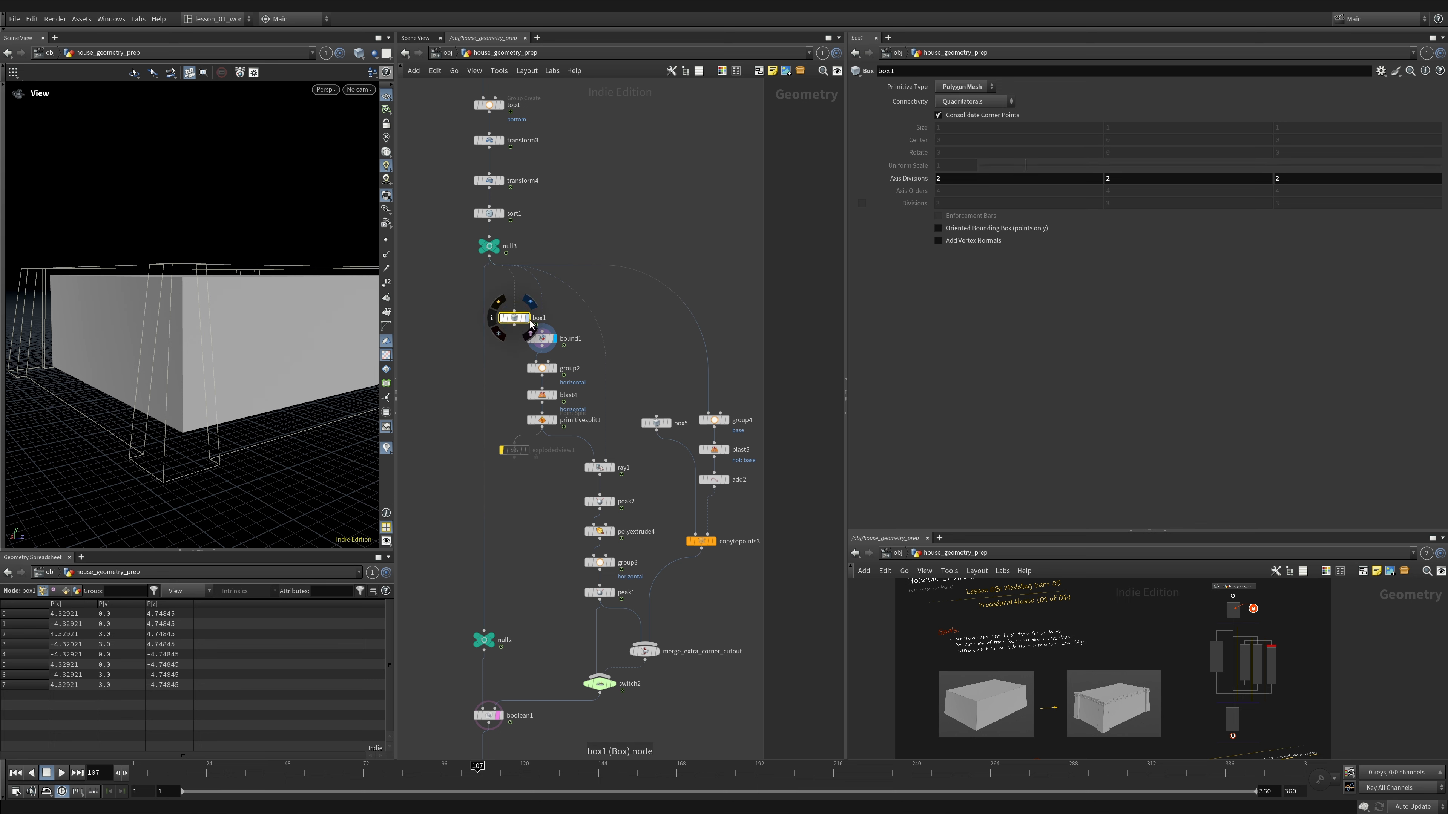
{"action": "left_click", "coordinate": [527, 318]}
- Add a Bound node and place it beside the new box node near null3
{"action": "key", "text": "Tab"}
{"action": "type", "text": "bi"}
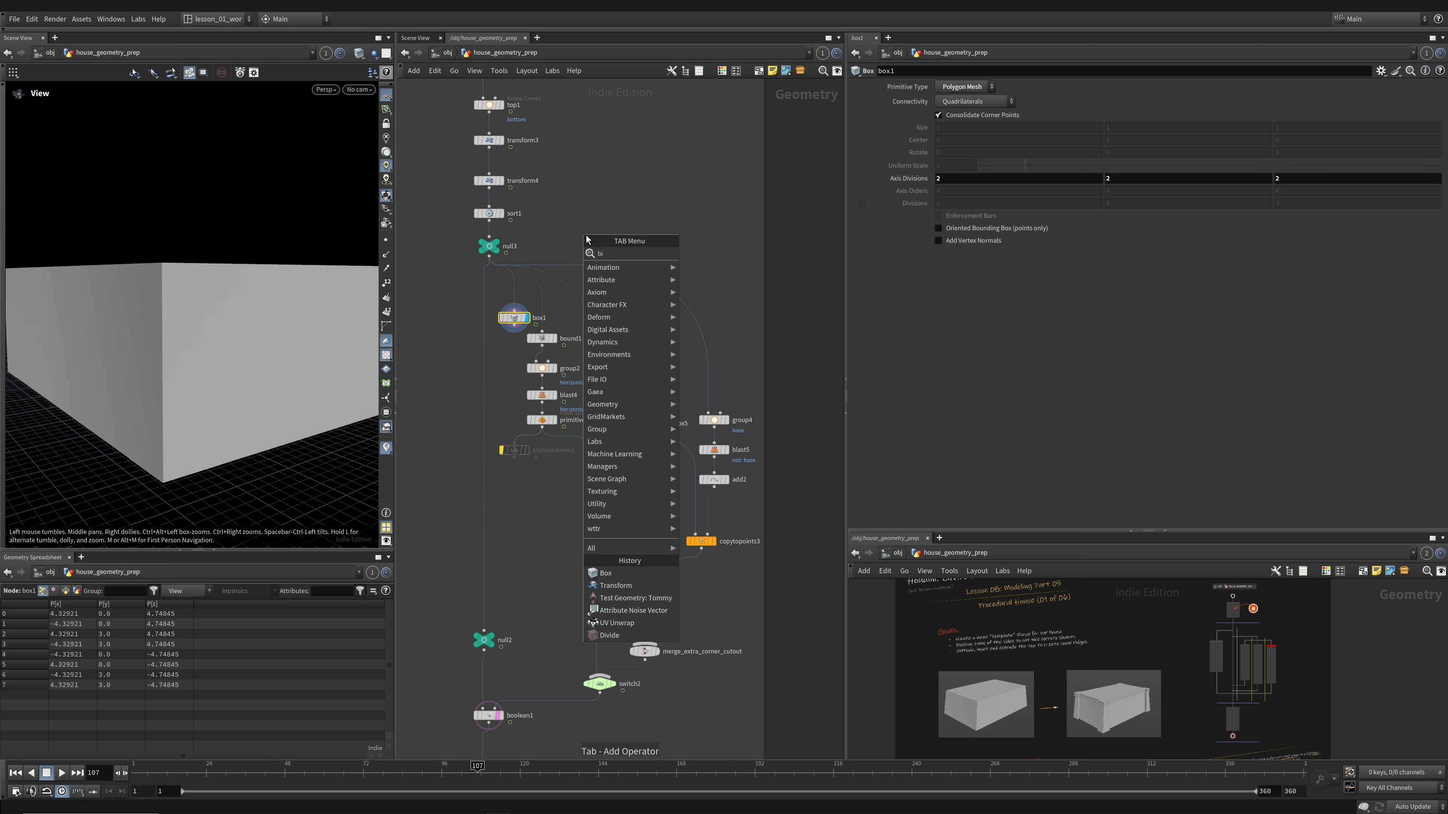
{"action": "key", "text": "BackSpace"}
{"action": "type", "text": "ound"}
{"action": "key", "text": "Return"}
{"action": "left_click", "coordinate": [423, 329]}
{"action": "middle_click_drag", "start_coordinate": [472, 278], "coordinate": [642, 339]}
{"action": "left_click_drag", "start_coordinate": [595, 390], "coordinate": [575, 380]}
{"action": "left_click_drag", "start_coordinate": [685, 378], "coordinate": [636, 379]}
- Connect the new Bound node to null3, display it and try adjusting its lower padding, undoing the change
{"action": "left_click", "coordinate": [575, 371]}
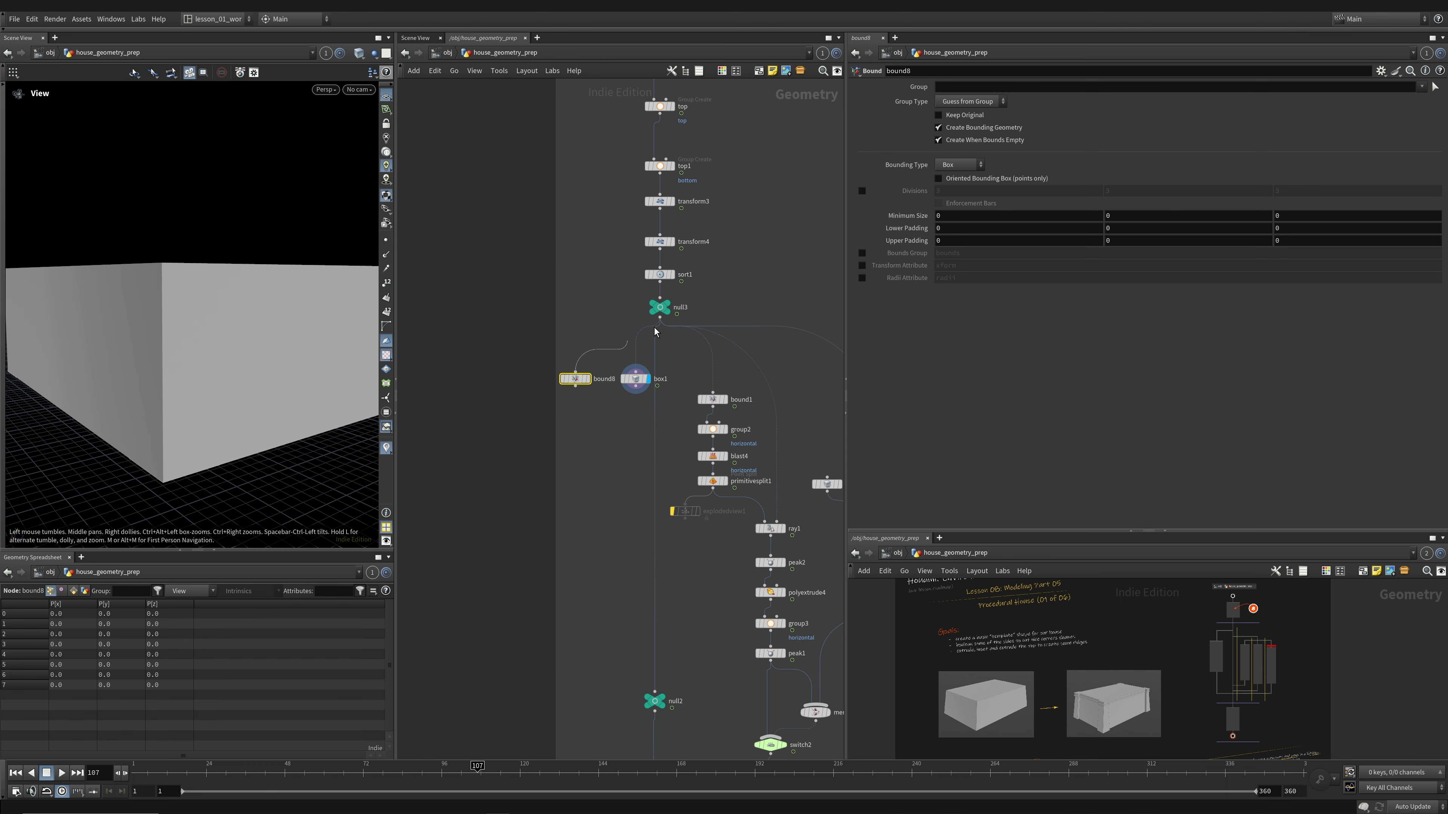
{"action": "left_click", "coordinate": [658, 320]}
{"action": "left_click", "coordinate": [587, 378]}
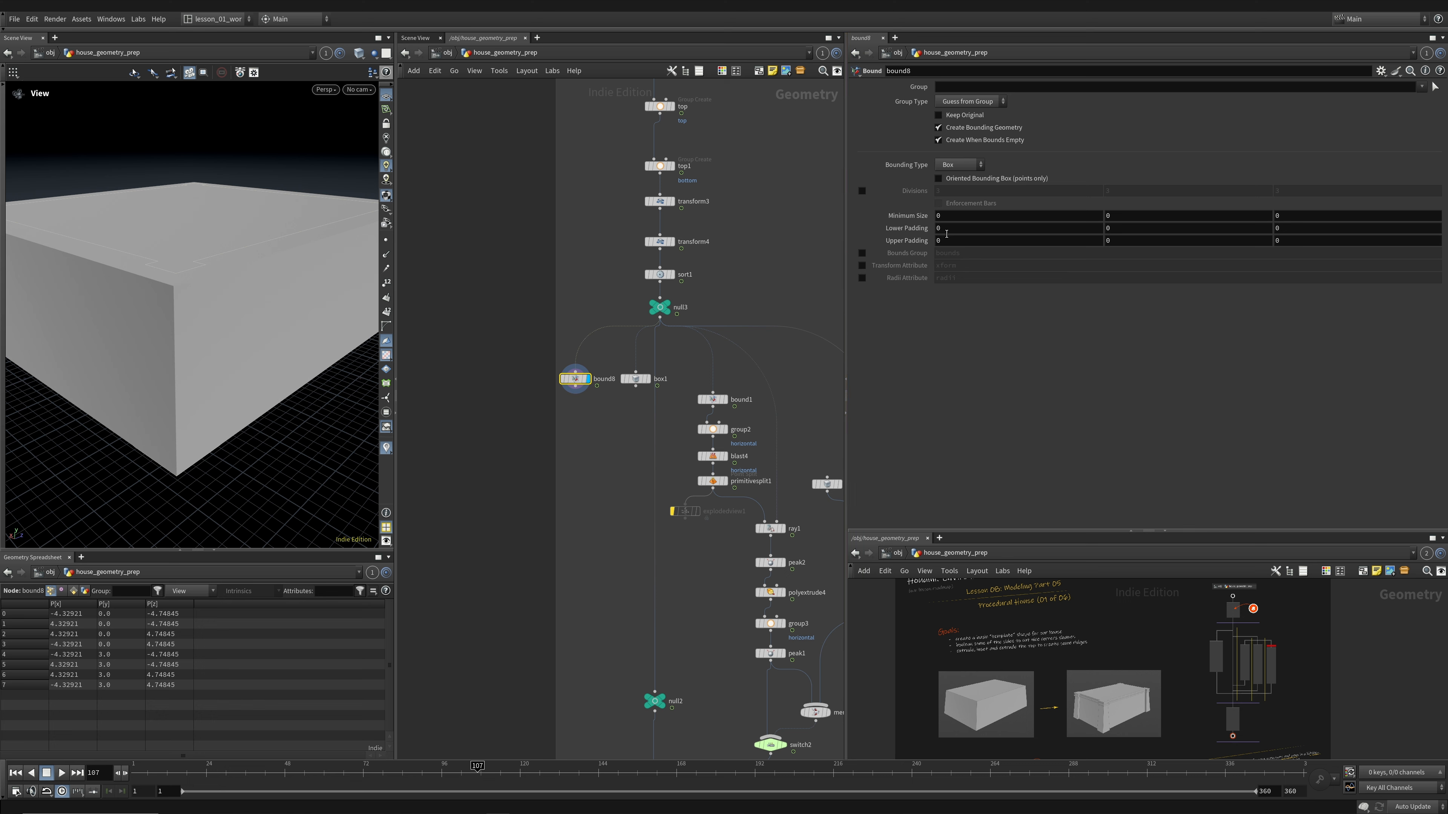
{"action": "middle_click_drag", "start_coordinate": [944, 228], "coordinate": [1006, 259]}
{"action": "key", "text": "ctrl+z"}
- Delete the new Bound and Box test nodes
{"action": "left_click_drag", "start_coordinate": [563, 366], "coordinate": [562, 361]}
{"action": "key", "text": "Delete"}
{"action": "left_click", "coordinate": [624, 380]}
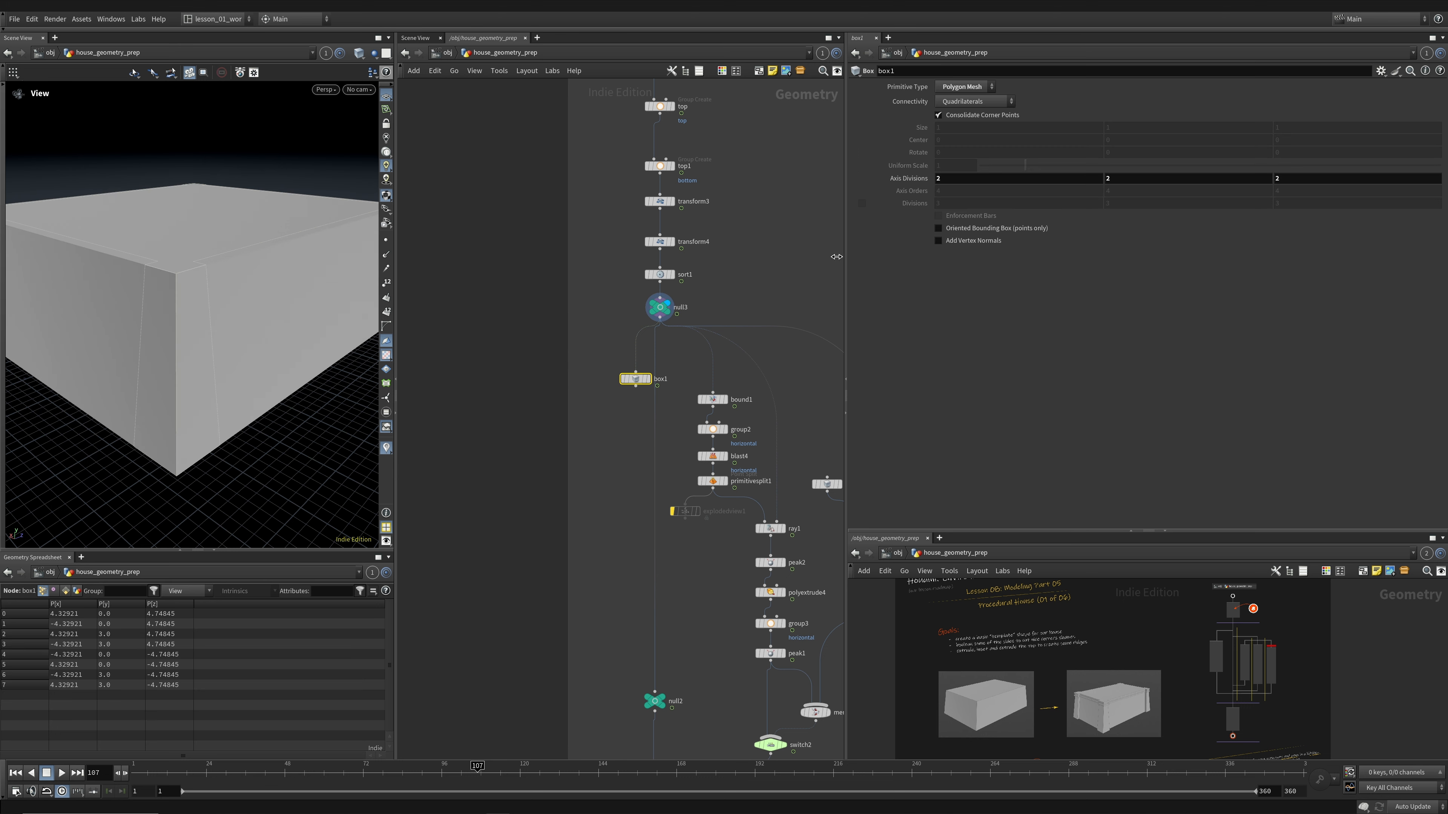
{"action": "key", "text": "Delete"}
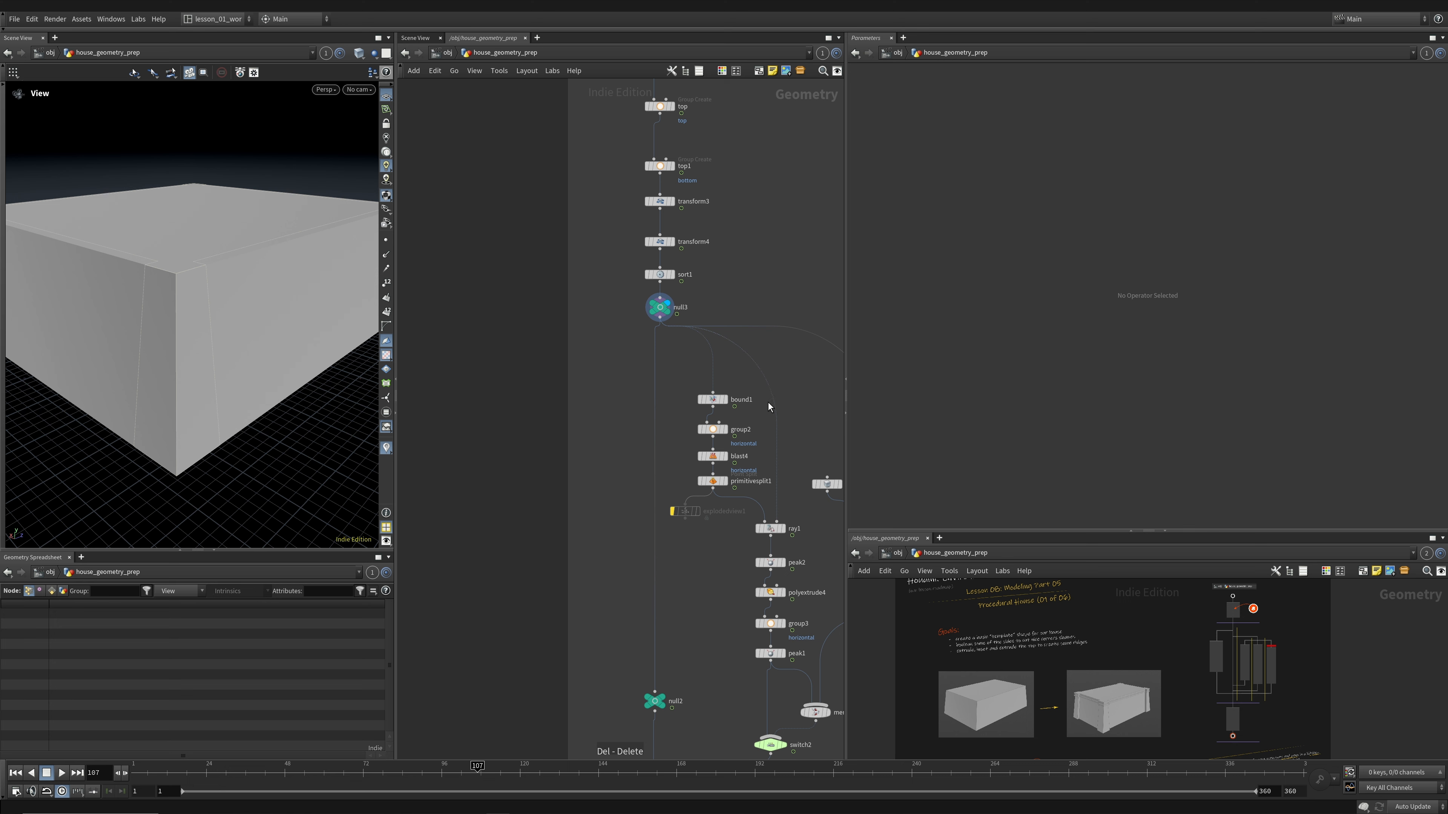
- Display bound1, examine its negatively padded box from several angles and compare it with null3
{"action": "left_click", "coordinate": [725, 399]}
{"action": "left_click", "coordinate": [713, 399]}
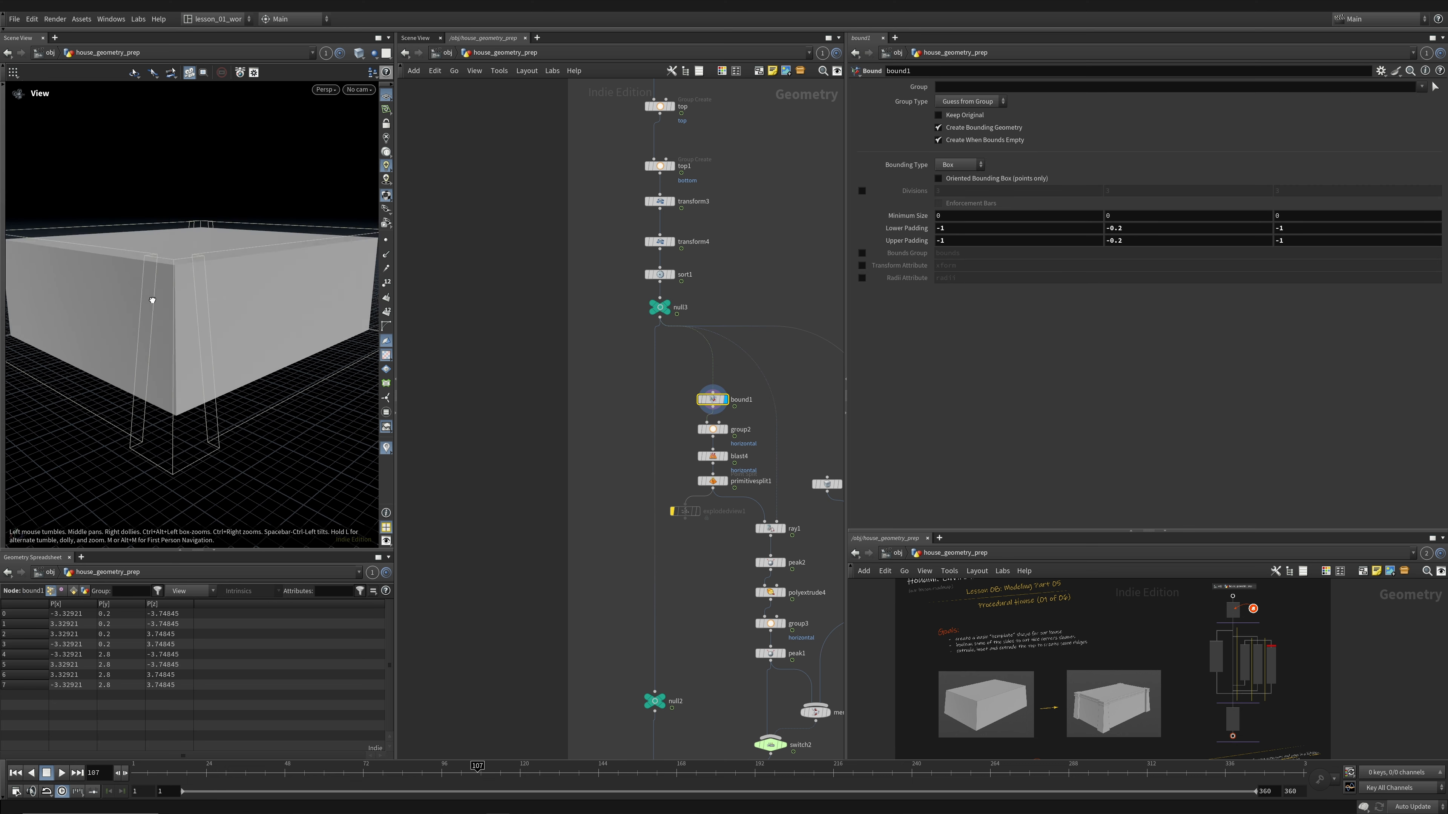
{"action": "left_click_drag", "start_coordinate": [152, 300], "coordinate": [326, 279]}
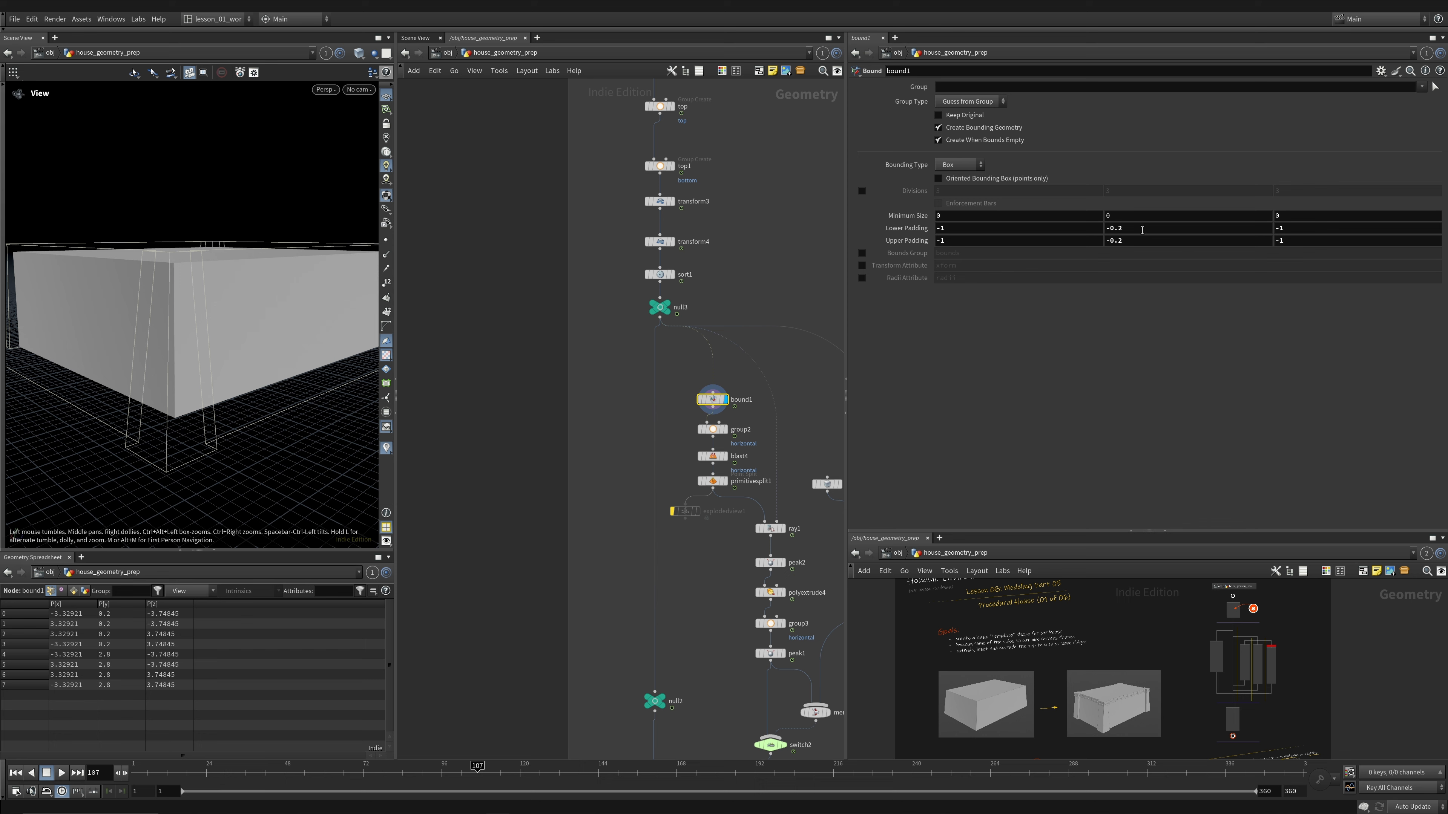
{"action": "left_click_drag", "start_coordinate": [232, 272], "coordinate": [163, 283]}
{"action": "left_click_drag", "start_coordinate": [312, 300], "coordinate": [200, 308]}
{"action": "left_click", "coordinate": [672, 308]}
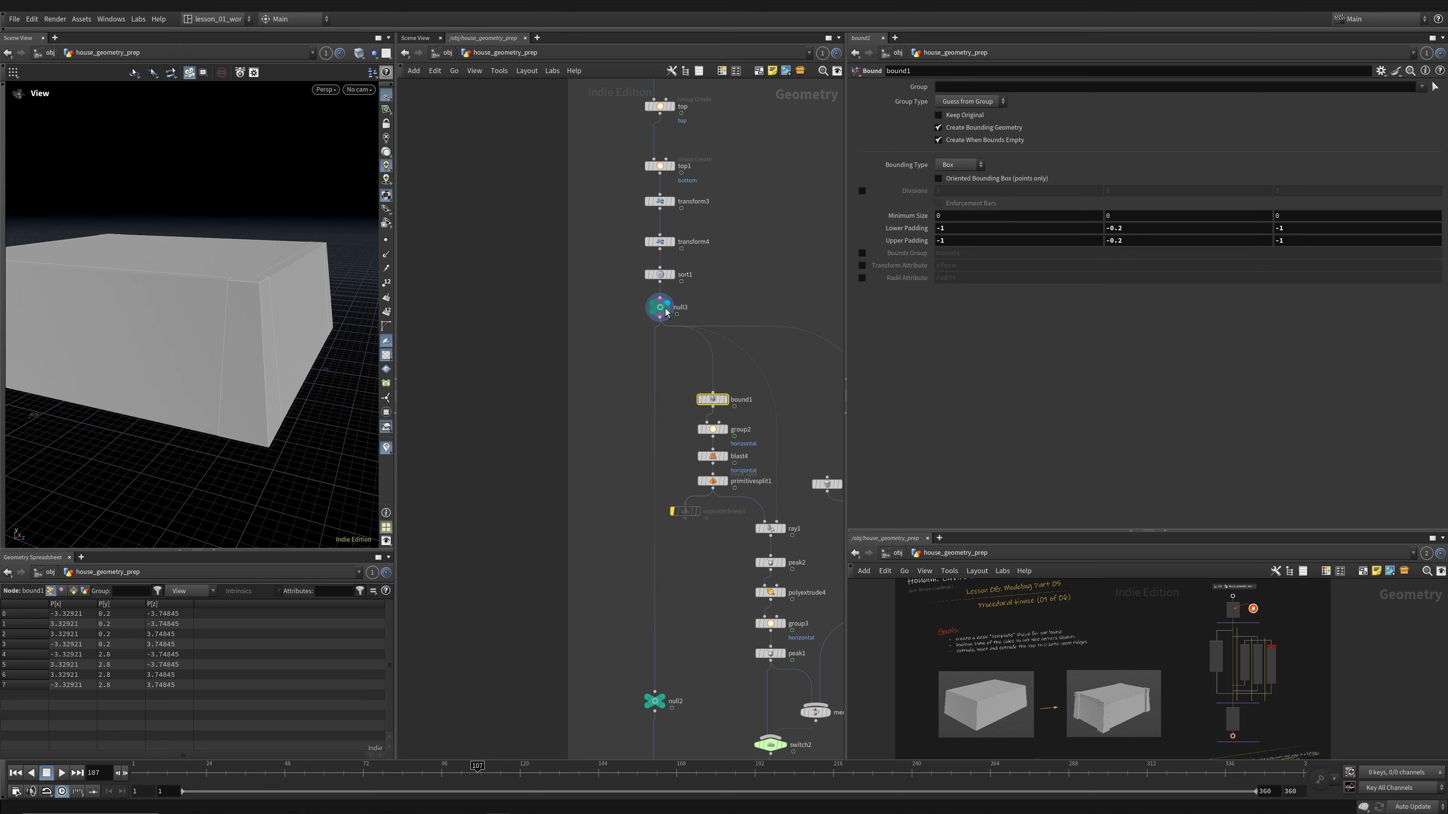
- Display group2 and toggle Keep by Normals and the opposite-direction option off and on to check the horizontal group
{"action": "left_click", "coordinate": [713, 431]}
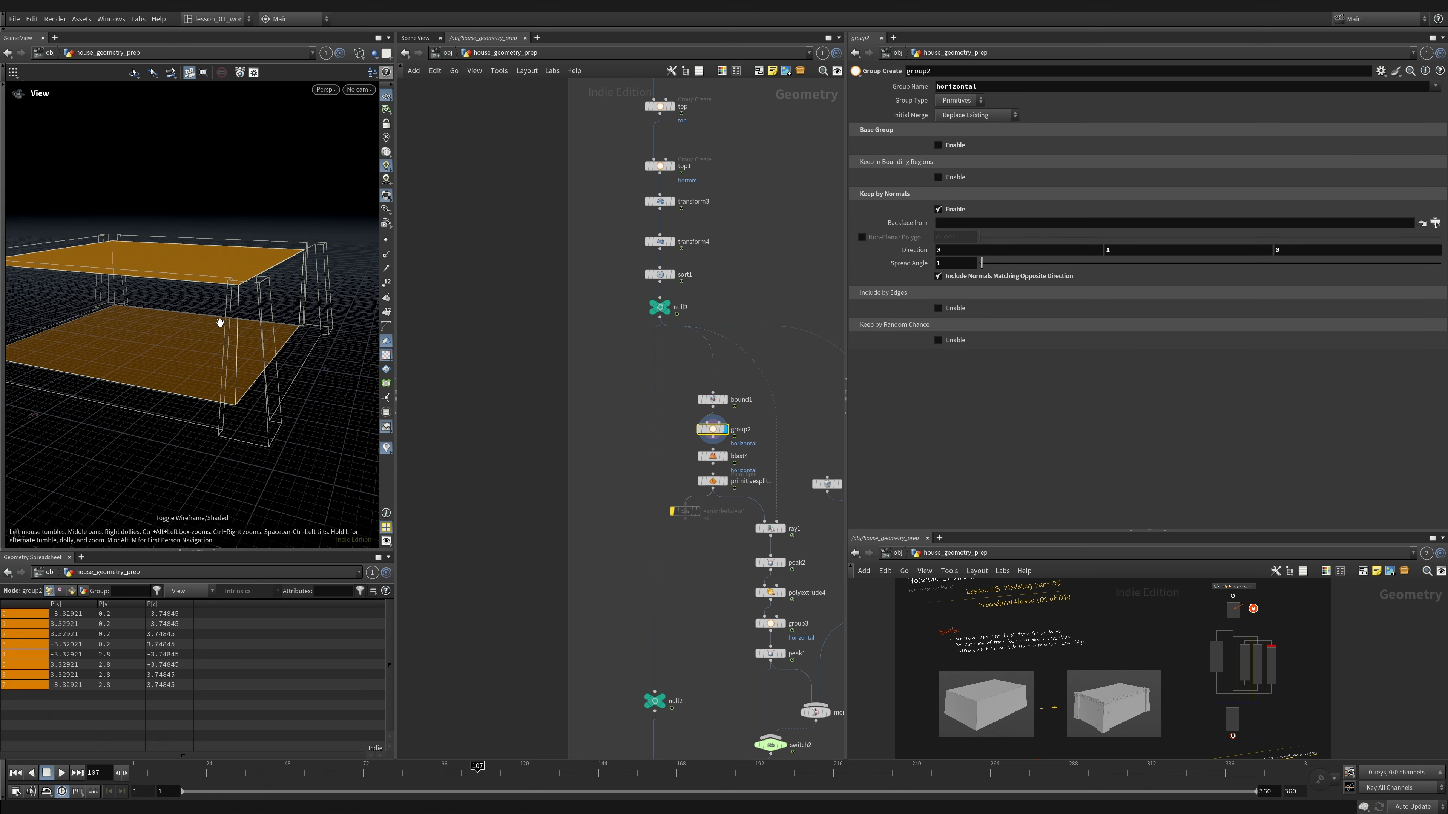
{"action": "middle_click_drag", "start_coordinate": [729, 419], "coordinate": [695, 413]}
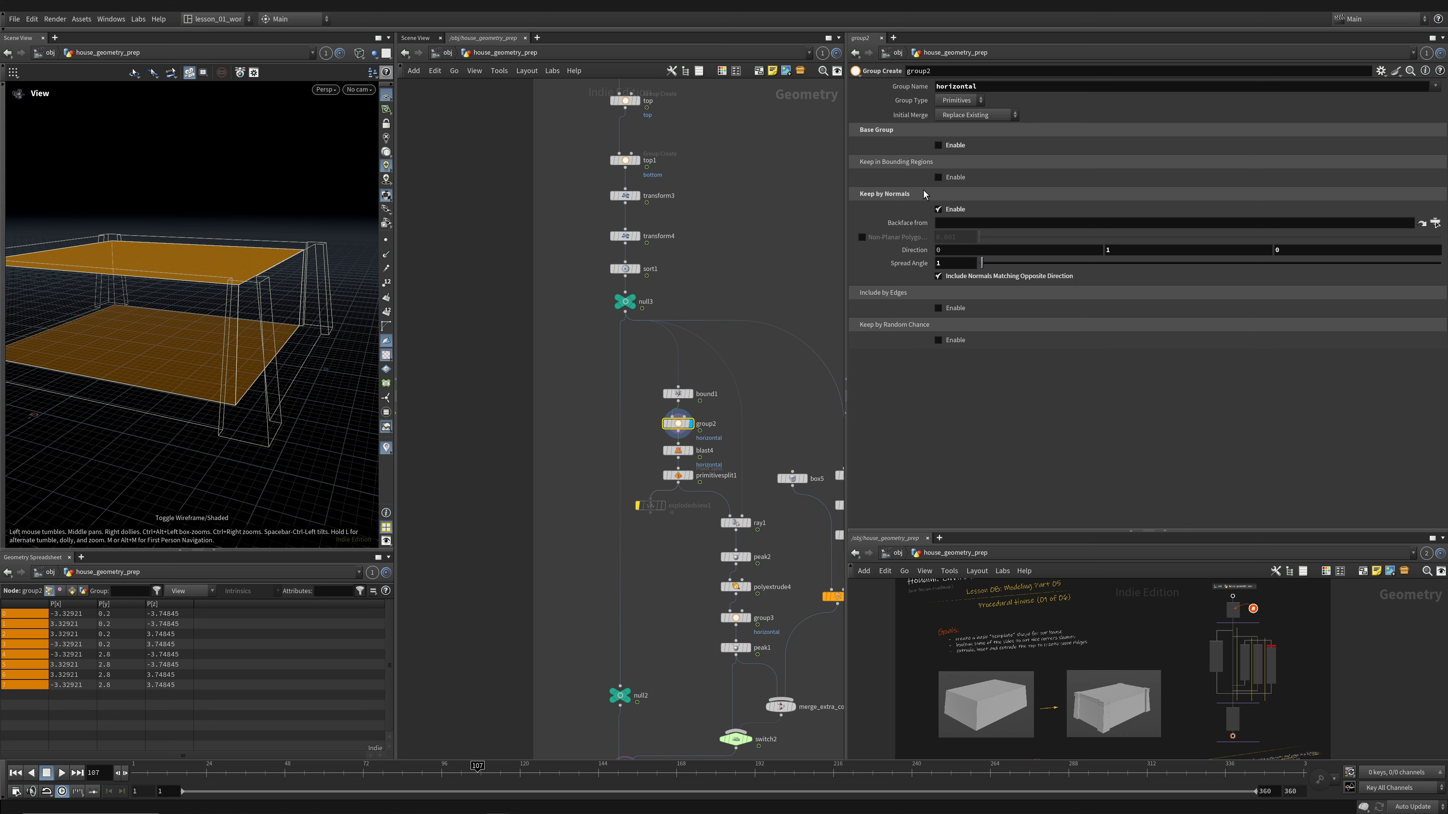
{"action": "left_click", "coordinate": [951, 210]}
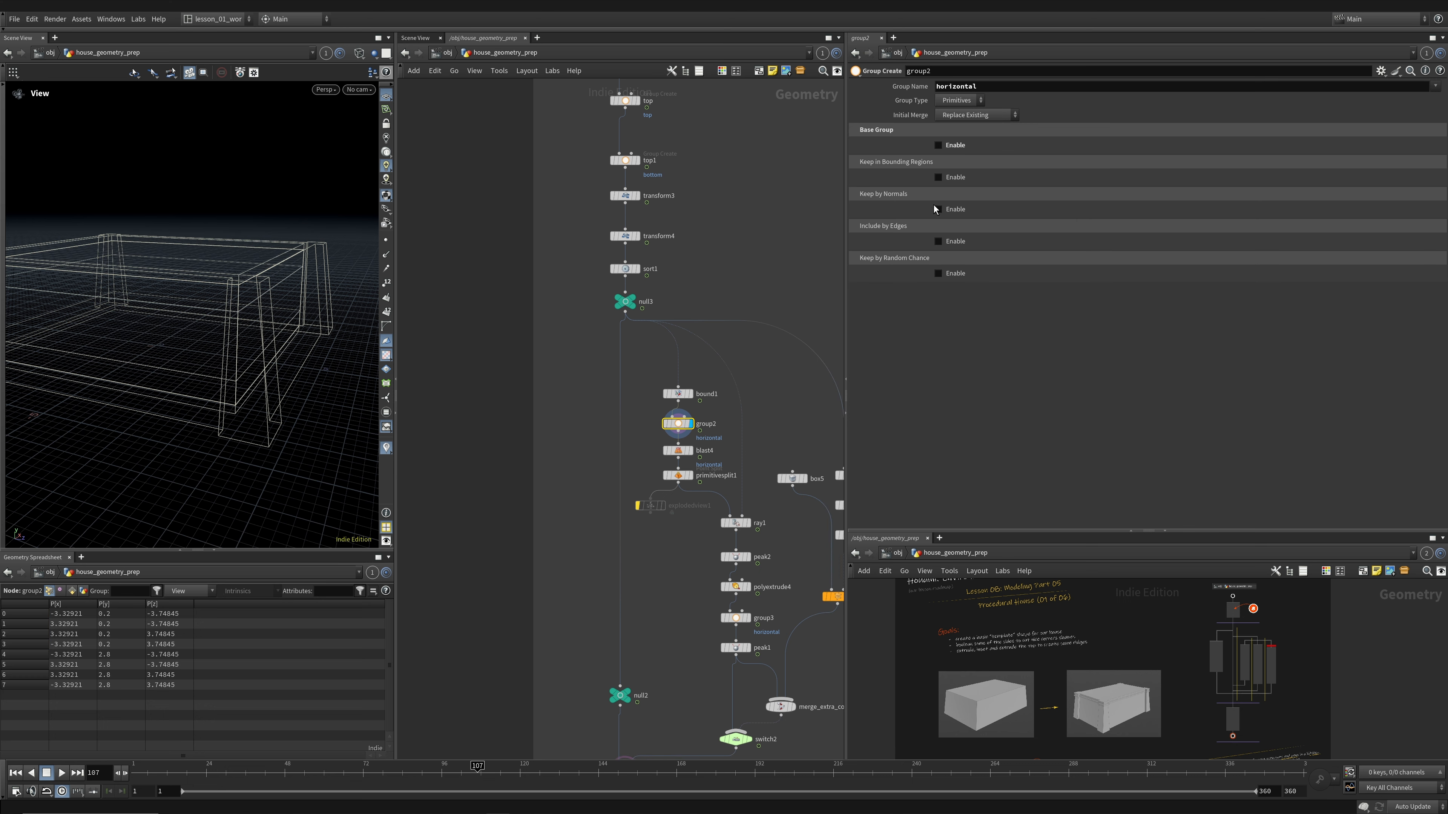
{"action": "left_click", "coordinate": [938, 210]}
{"action": "left_click", "coordinate": [952, 276]}
{"action": "left_click", "coordinate": [939, 276]}
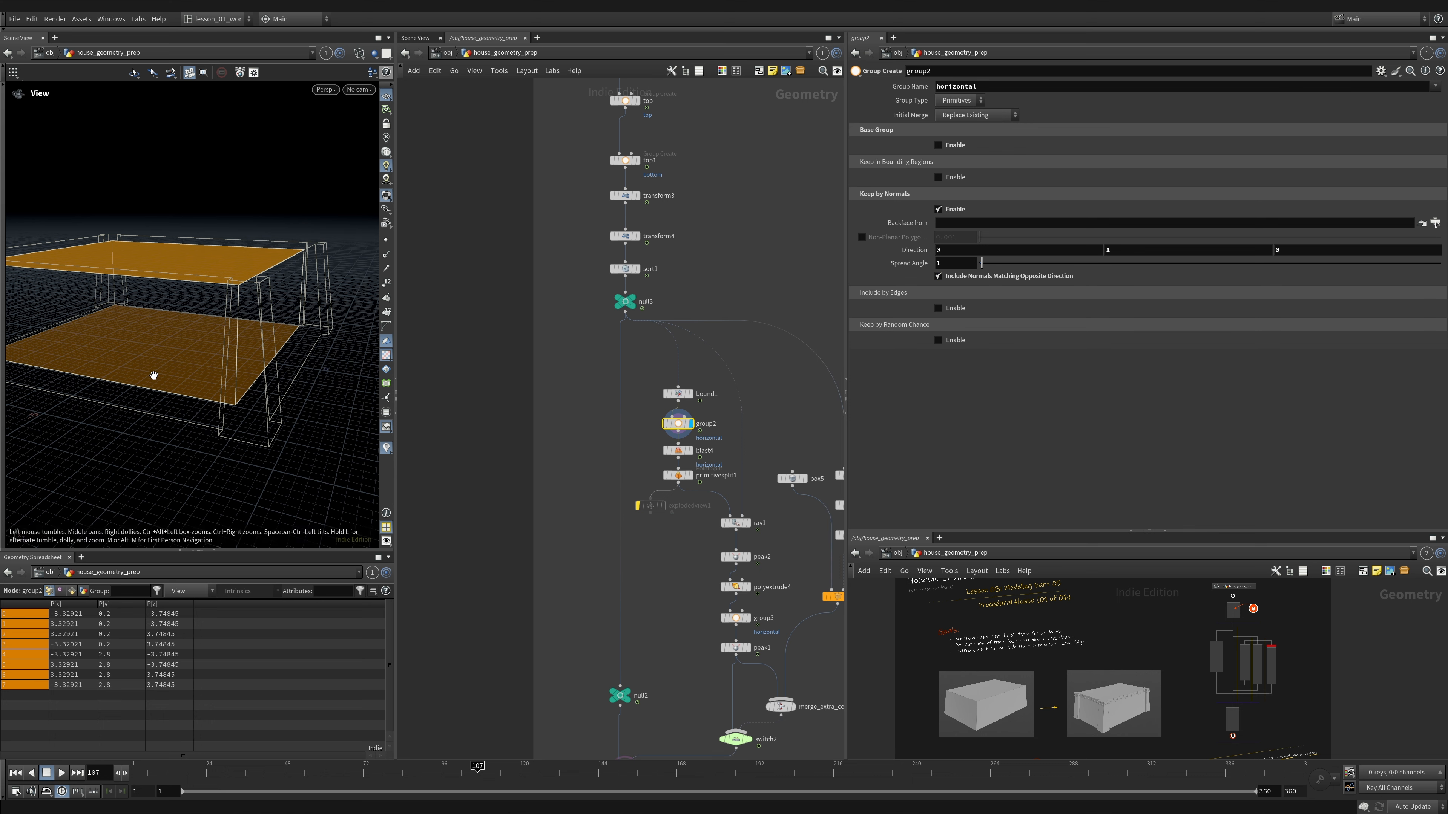
- Inspect the grouped horizontal faces from several angles and display blast4
{"action": "left_click_drag", "start_coordinate": [152, 375], "coordinate": [269, 213]}
{"action": "left_click_drag", "start_coordinate": [192, 400], "coordinate": [185, 286]}
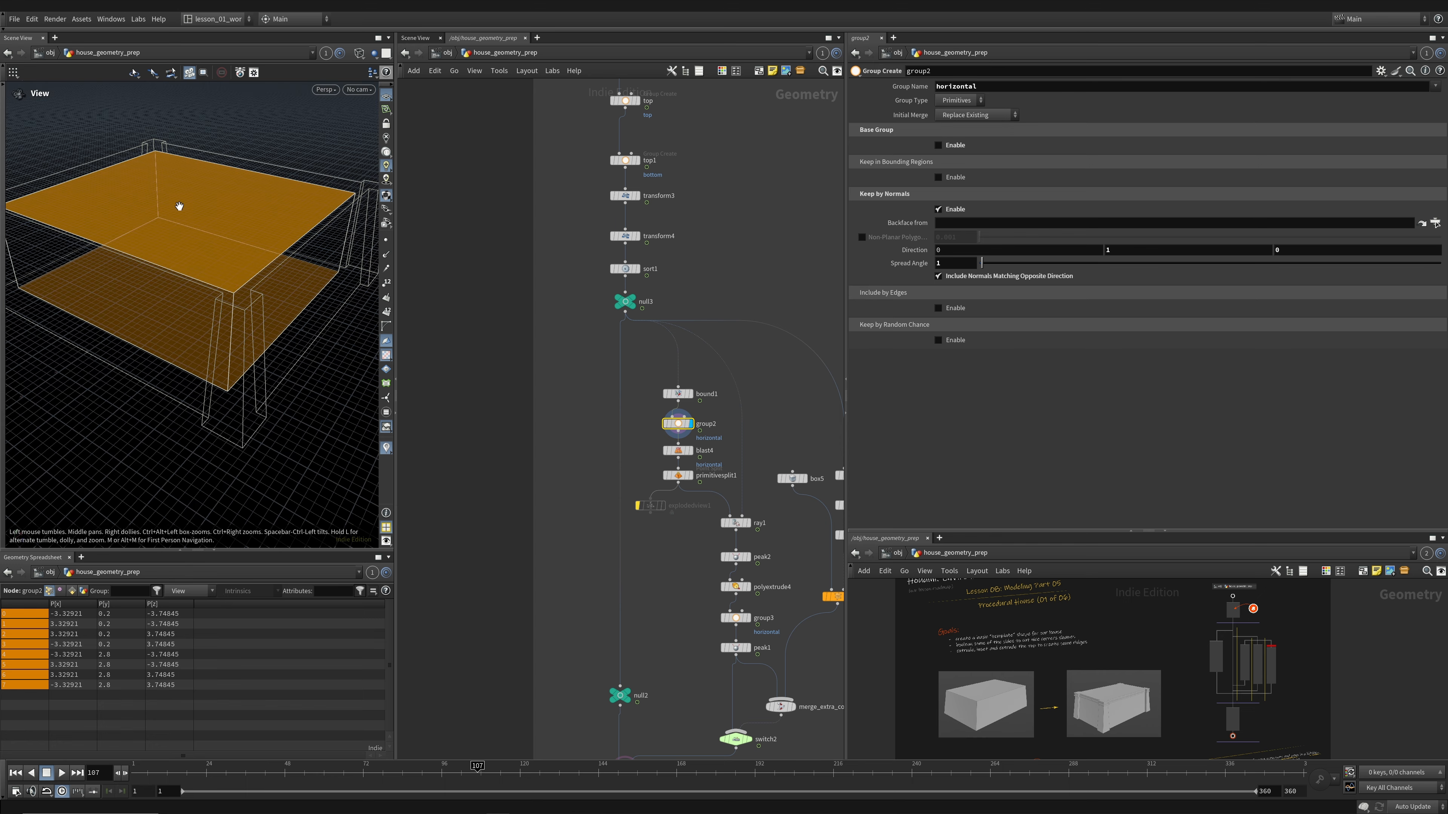
{"action": "left_click_drag", "start_coordinate": [179, 207], "coordinate": [156, 202]}
{"action": "left_click", "coordinate": [689, 450]}
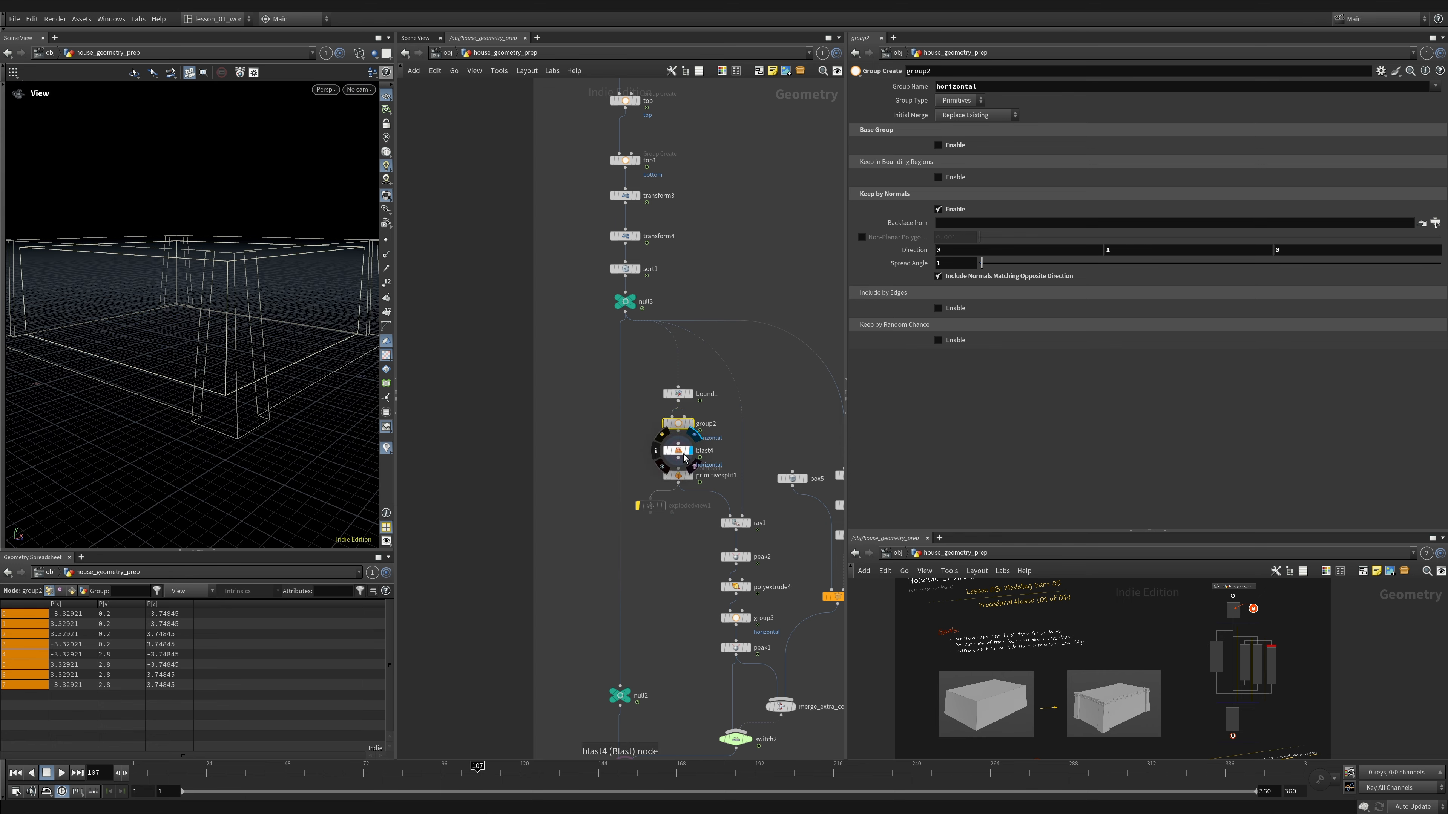
- Display blast4 in shaded mode and examine the padded box without its horizontal faces from several angles
{"action": "left_click", "coordinate": [674, 451]}
{"action": "key", "text": "w"}
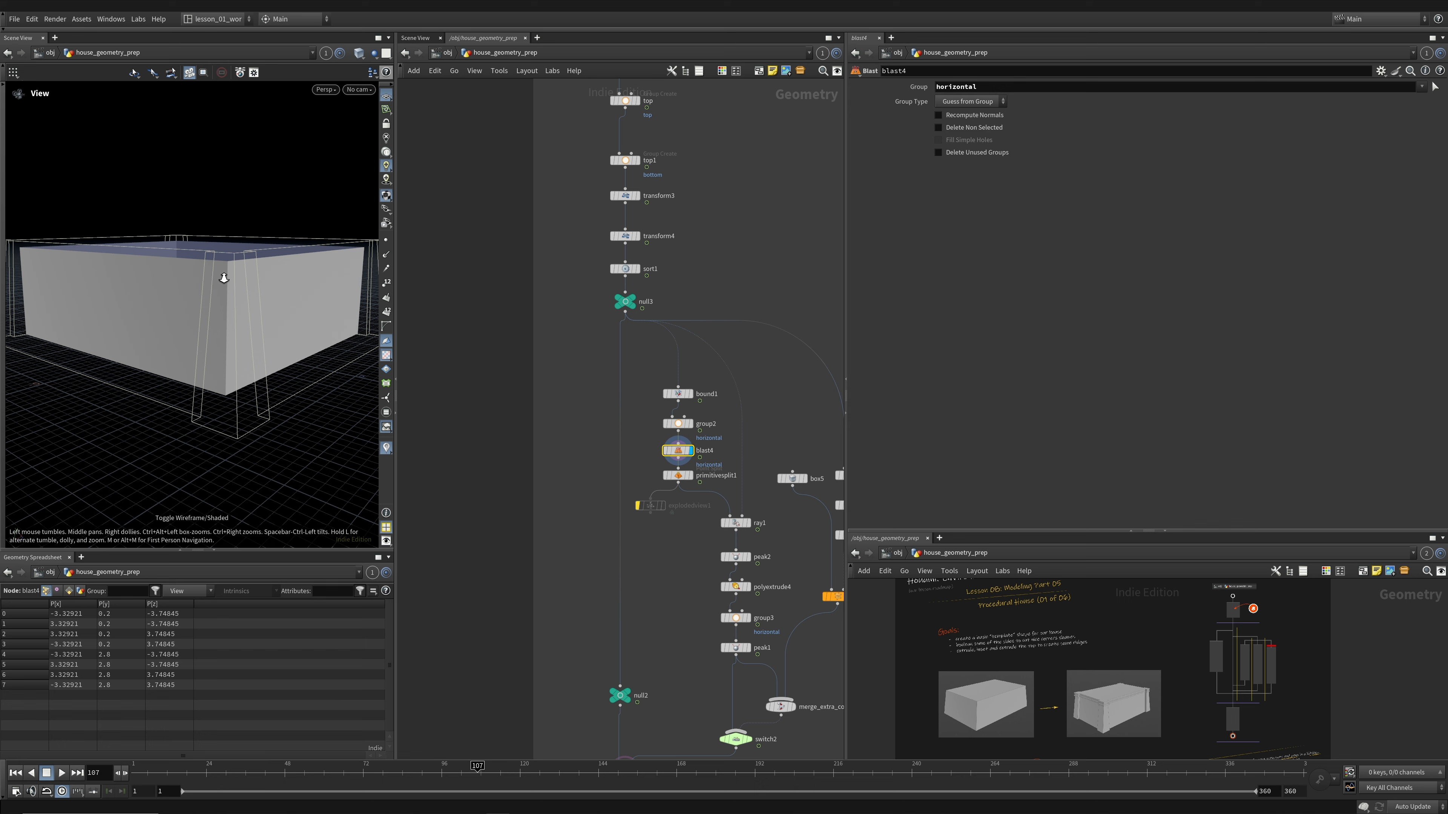
{"action": "left_click_drag", "start_coordinate": [215, 283], "coordinate": [212, 276]}
{"action": "left_click_drag", "start_coordinate": [116, 289], "coordinate": [149, 282]}
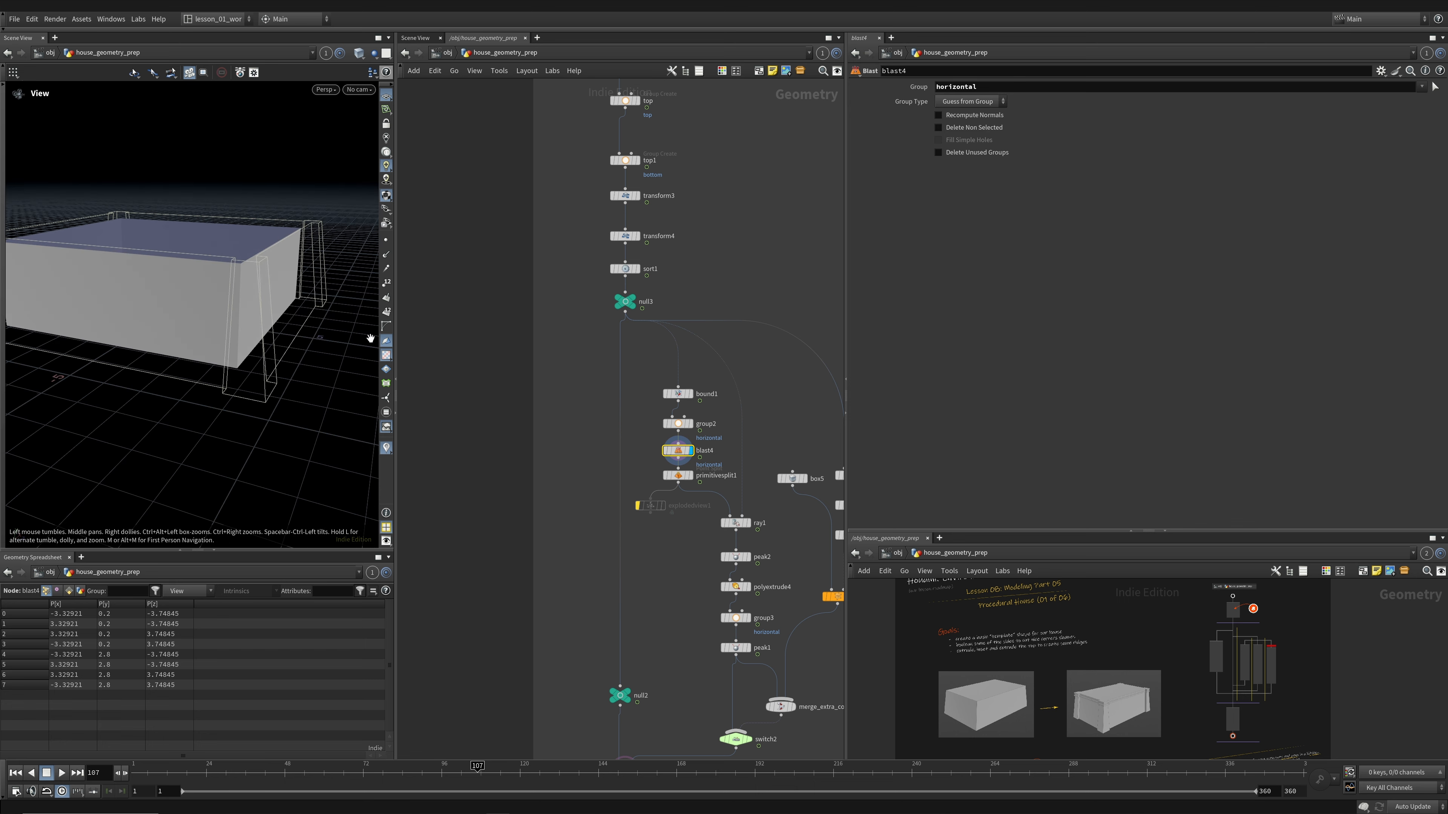
{"action": "left_click_drag", "start_coordinate": [370, 338], "coordinate": [188, 367]}
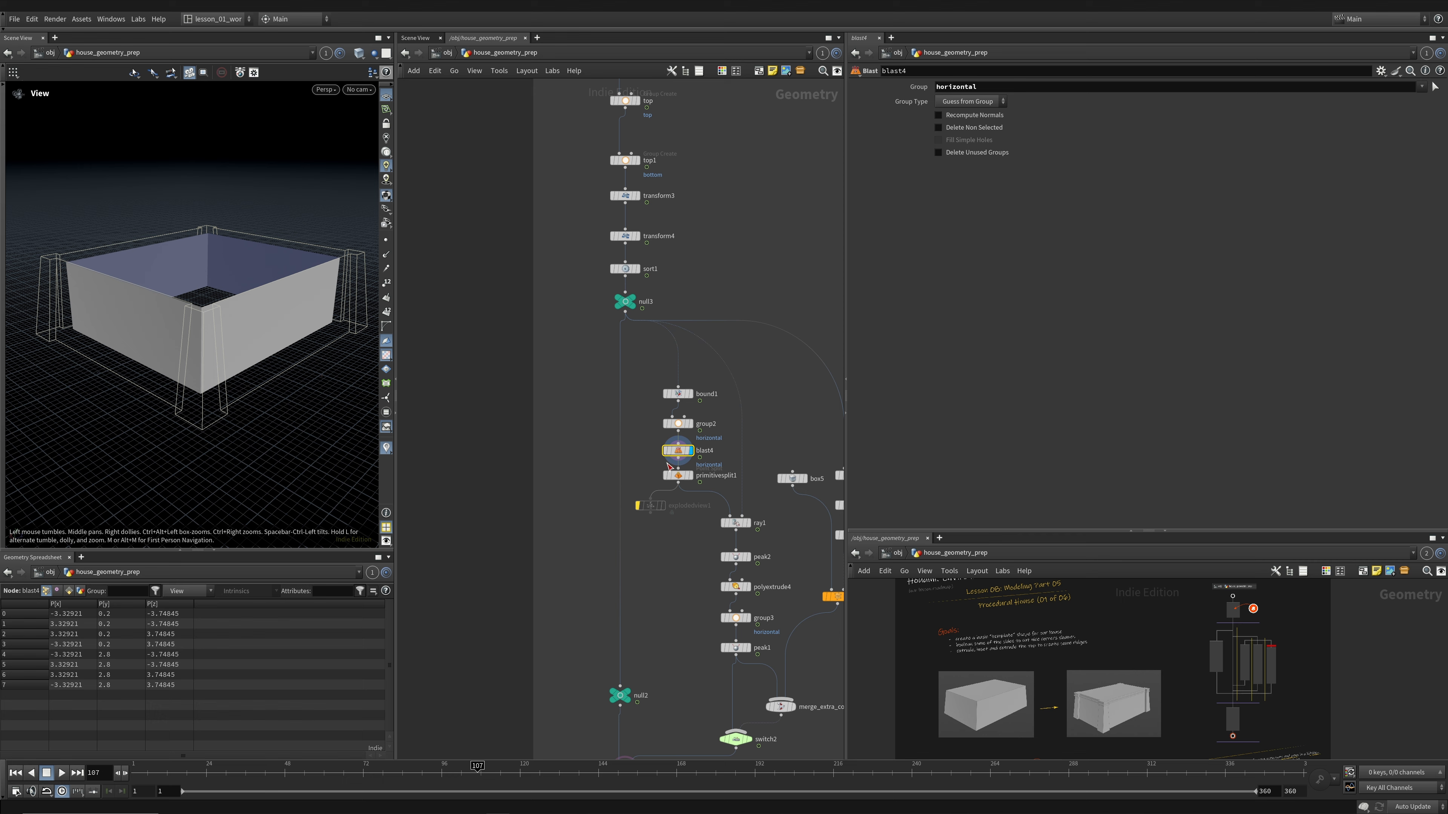
- Display primitivesplit1 and examine its walls in shaded and wireframe modes
{"action": "left_click", "coordinate": [688, 475]}
{"action": "left_click_drag", "start_coordinate": [188, 311], "coordinate": [202, 315]}
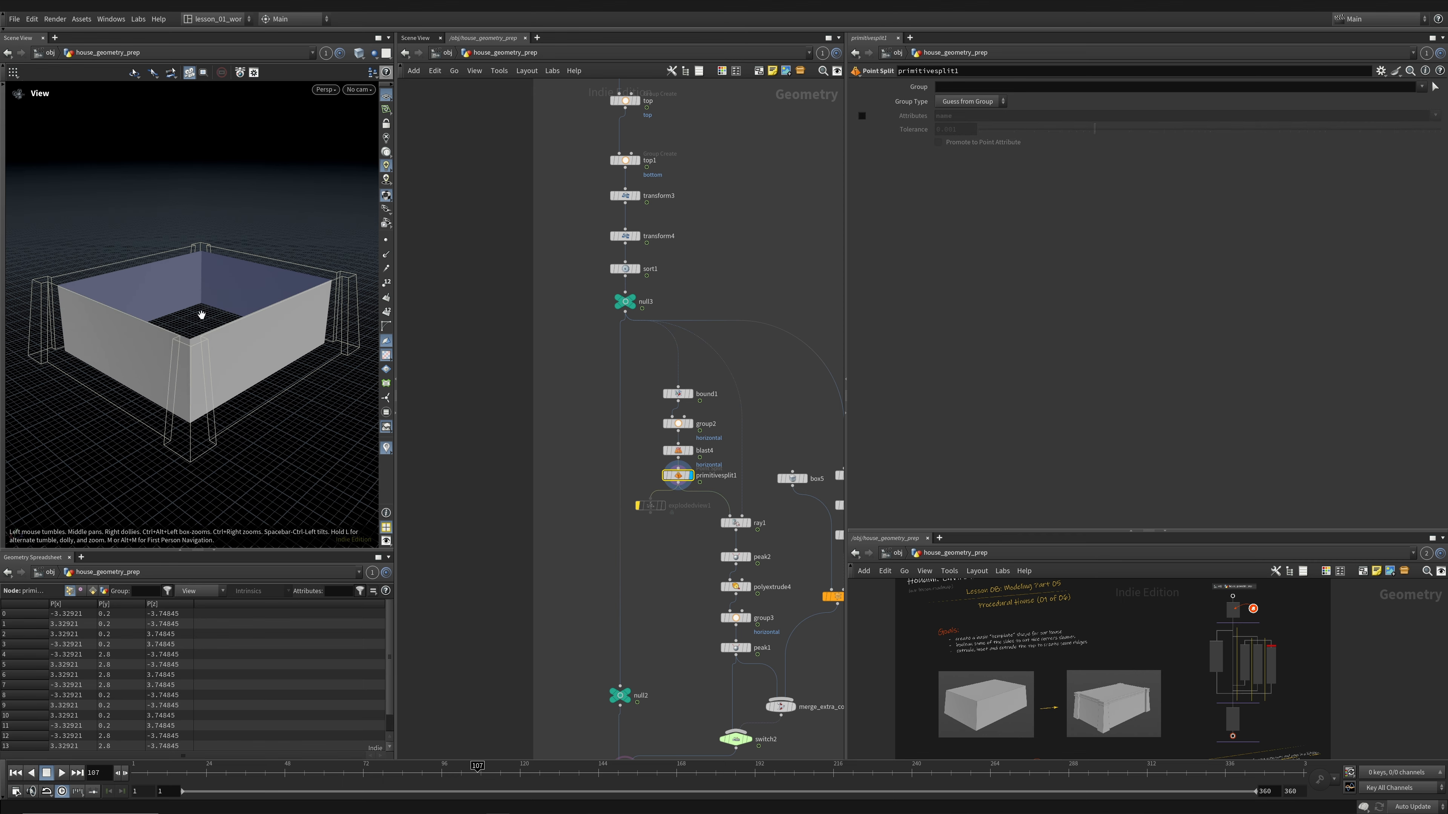
{"action": "right_click_drag", "start_coordinate": [202, 315], "coordinate": [266, 290]}
{"action": "key", "text": "shift+w"}
{"action": "mouse_move", "coordinate": [255, 360]}
{"action": "left_mouse_down"}
{"action": "mouse_move", "coordinate": [249, 436]}
{"action": "mouse_move", "coordinate": [254, 394]}
{"action": "left_mouse_up"}
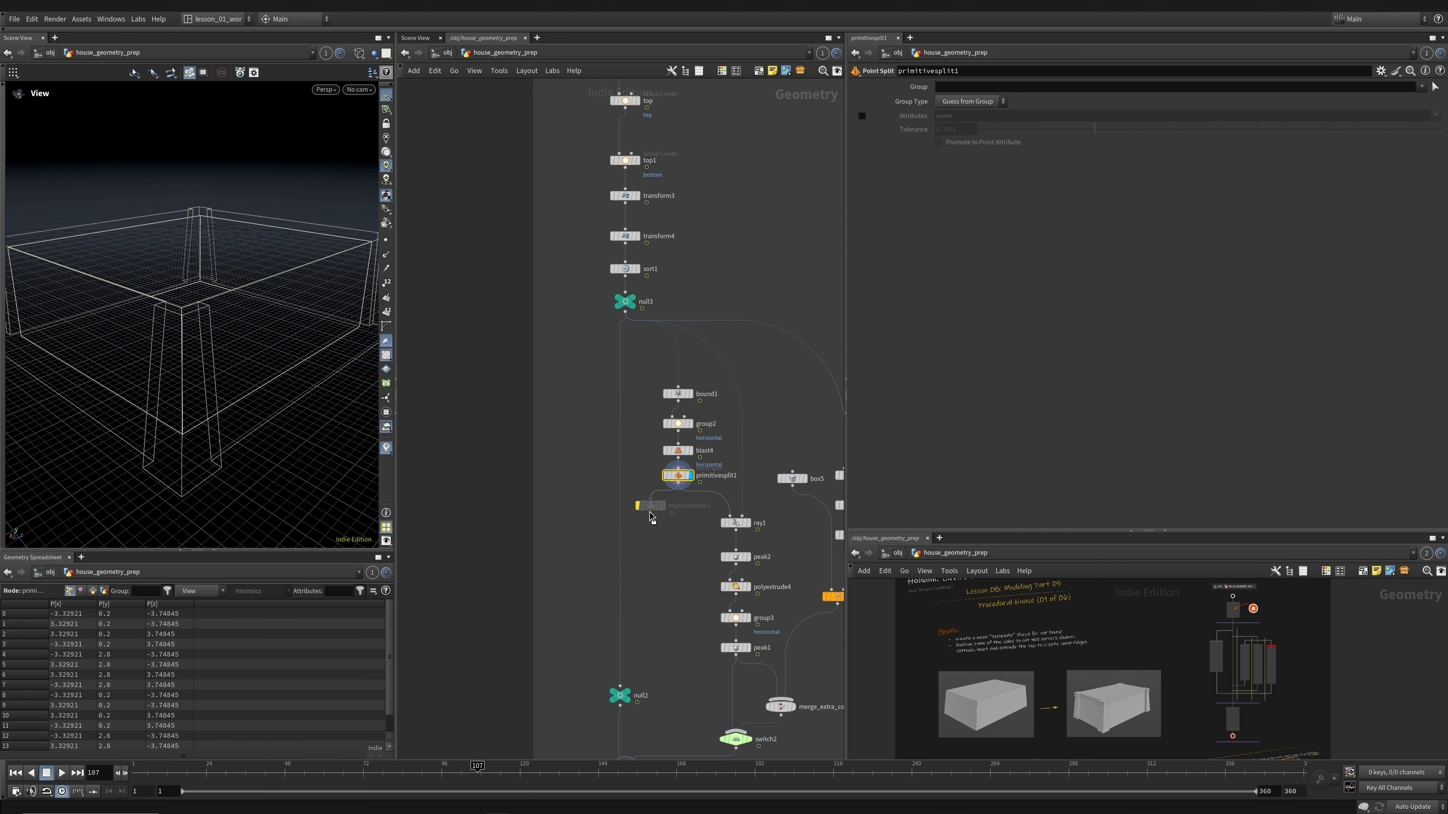
- Move the explodedview1 node lower in the network and switch the display between blast4 and primitivesplit1 for comparison
{"action": "left_click_drag", "start_coordinate": [649, 512], "coordinate": [638, 559]}
{"action": "left_click", "coordinate": [688, 451]}
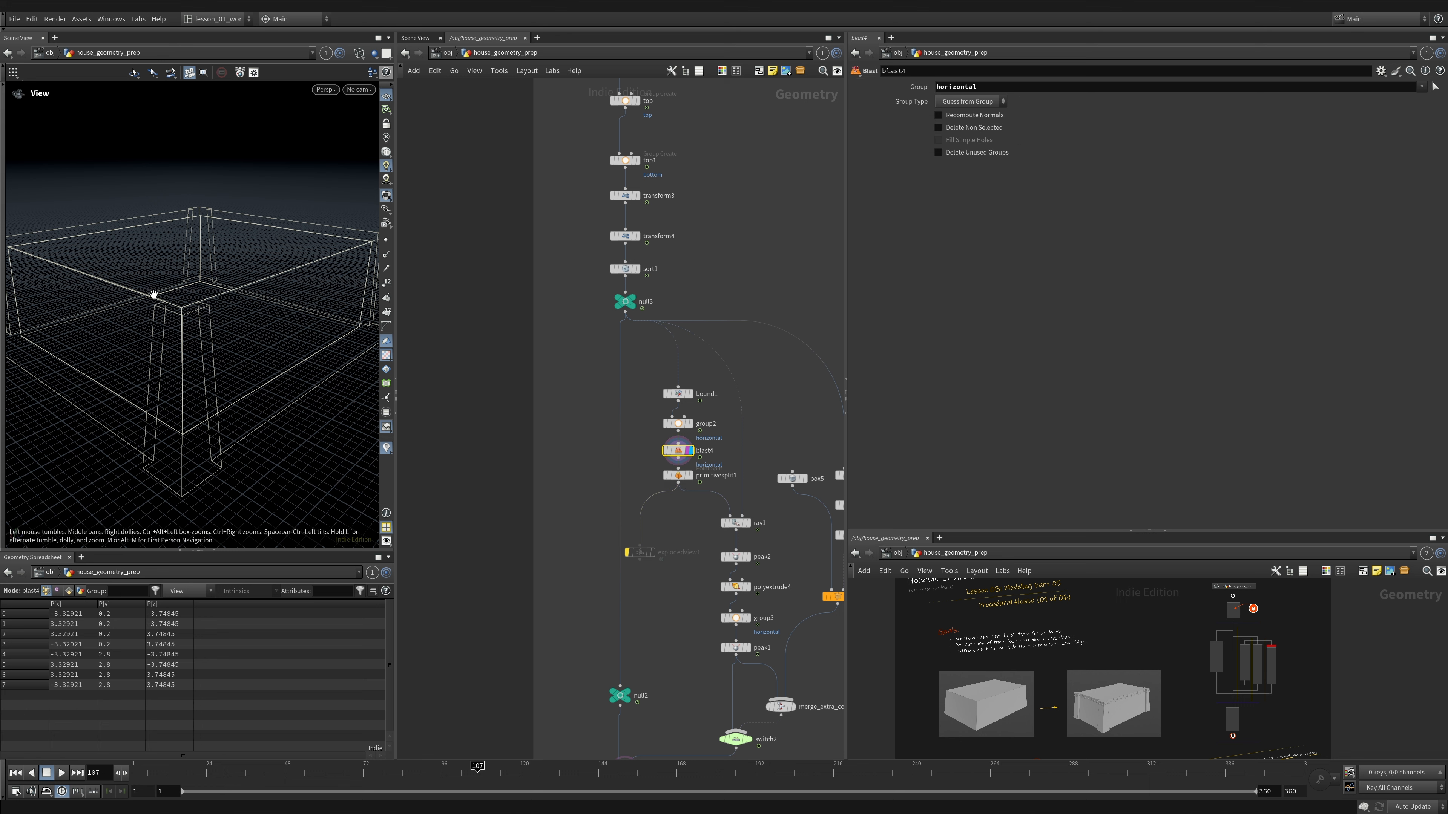
{"action": "left_click", "coordinate": [689, 475]}
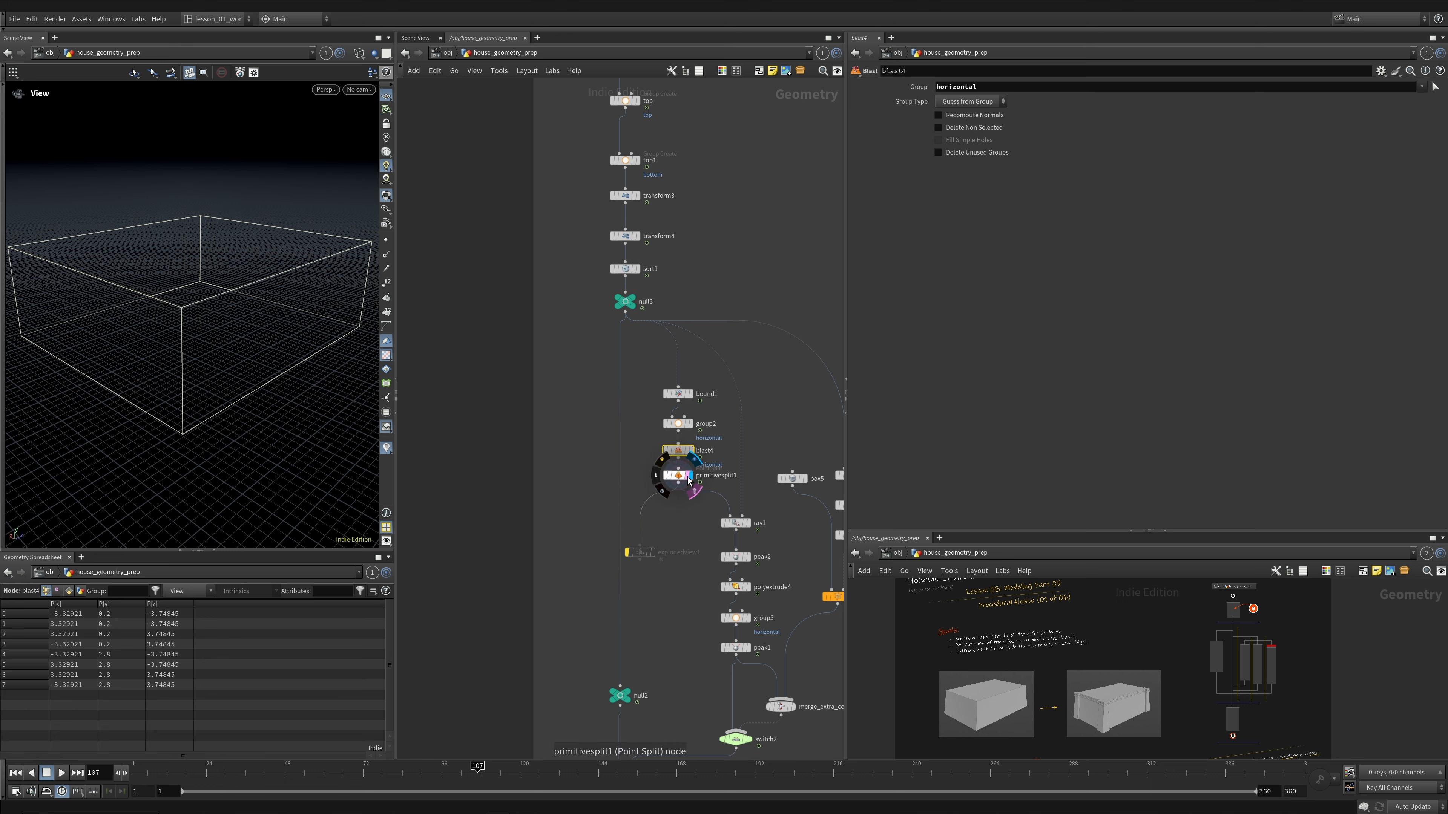
- Display ray1 in shaded mode, then bypass and re-enable primitivesplit1 to examine how splitting affects the projected walls
{"action": "left_click", "coordinate": [736, 523]}
{"action": "left_click", "coordinate": [746, 522]}
{"action": "key", "text": "w"}
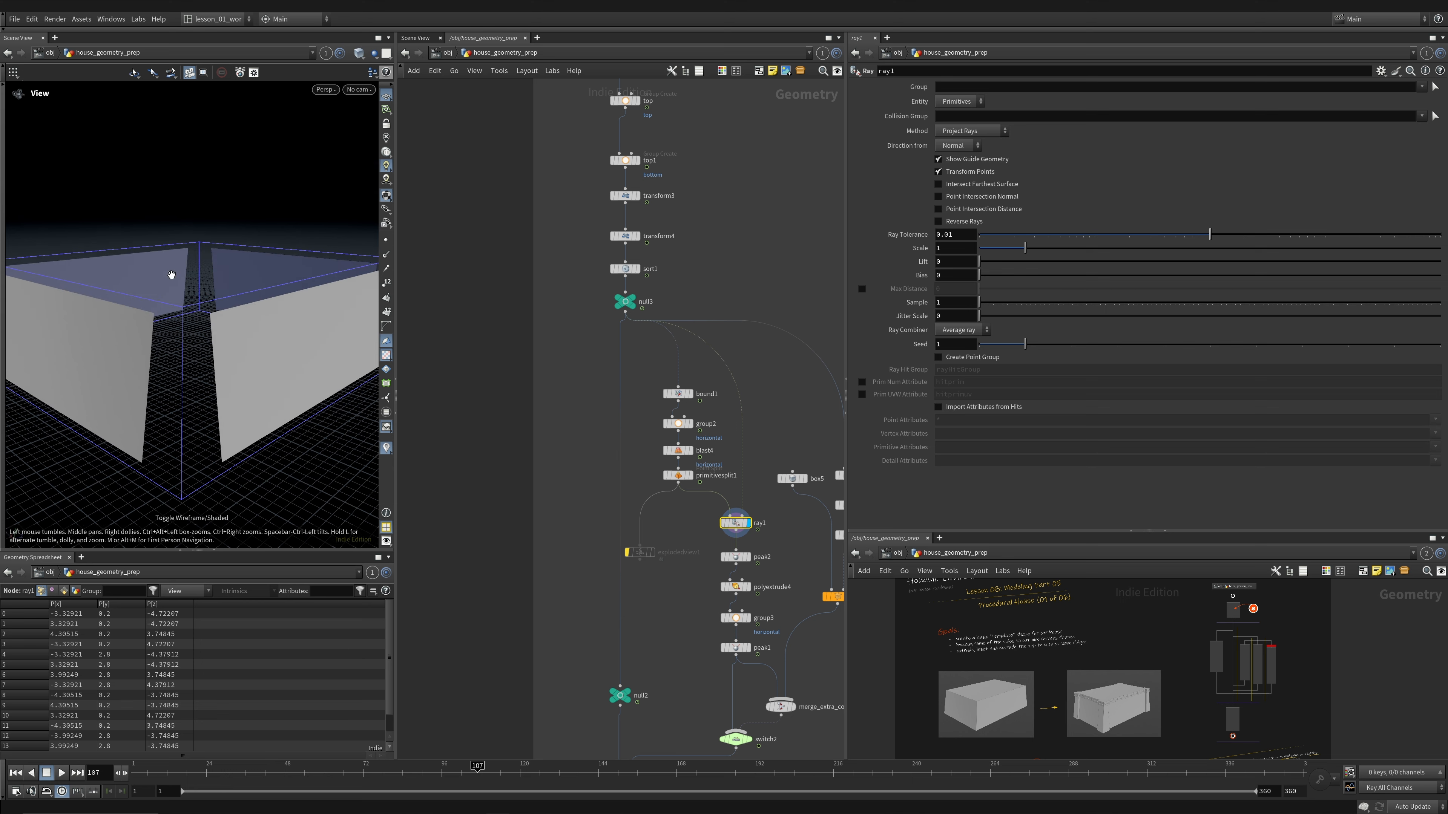
{"action": "left_click", "coordinate": [666, 475]}
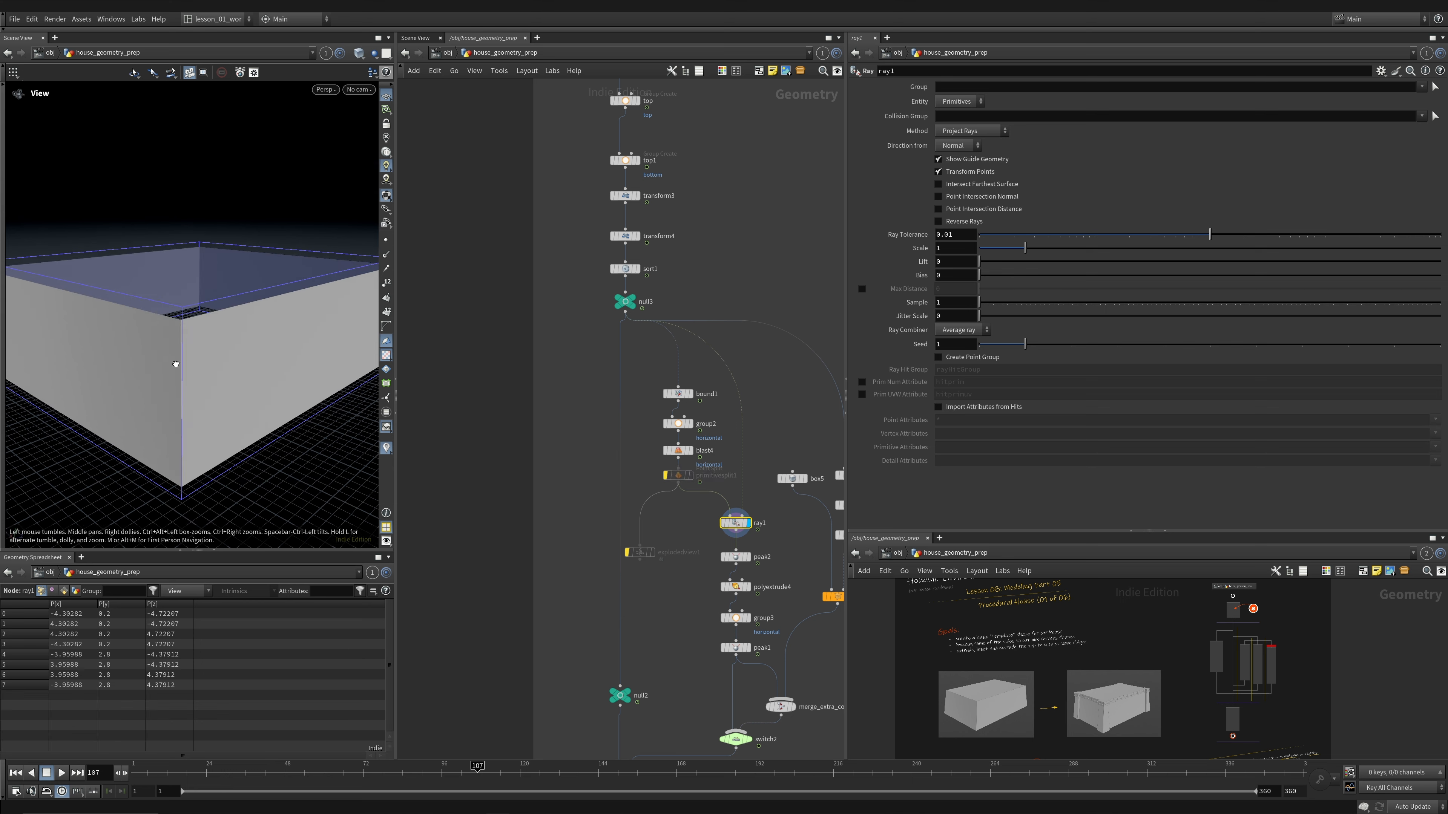
{"action": "left_click_drag", "start_coordinate": [178, 363], "coordinate": [177, 329]}
{"action": "left_click_drag", "start_coordinate": [273, 209], "coordinate": [163, 236]}
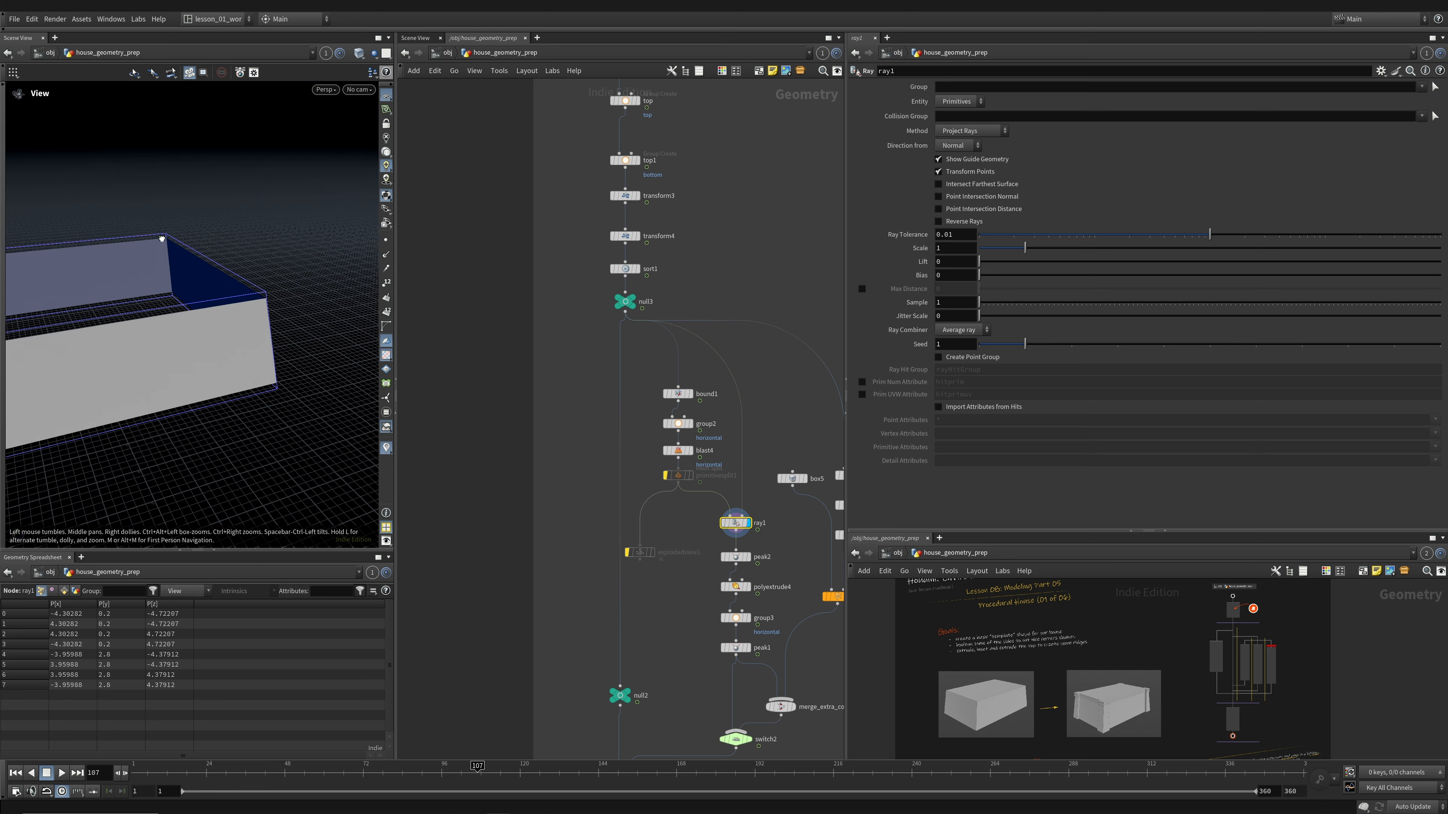
{"action": "left_click", "coordinate": [666, 475]}
{"action": "left_click_drag", "start_coordinate": [325, 397], "coordinate": [291, 364]}
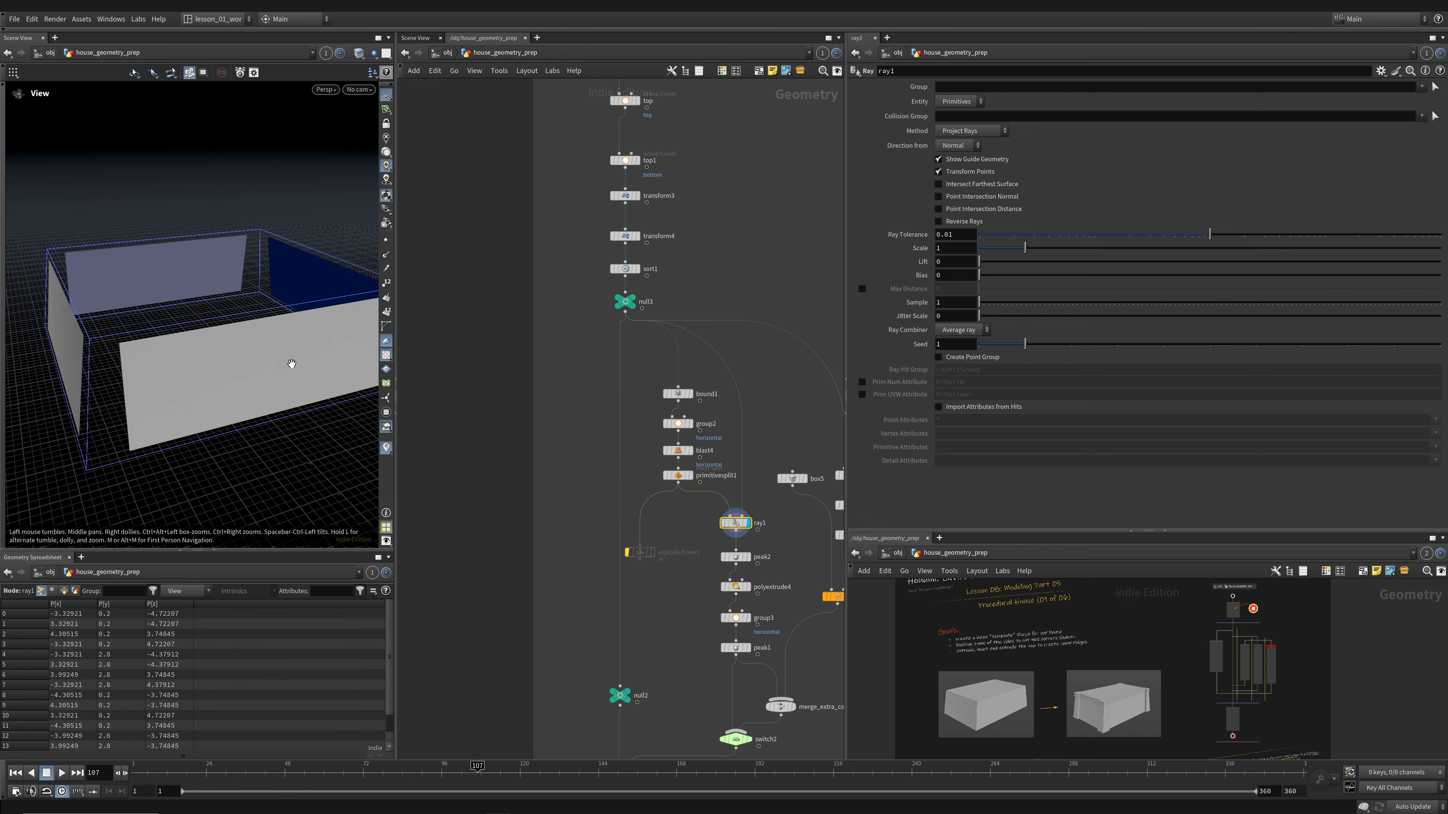
- Display primitivesplit1 with primitive numbers shown and compare its geometry information with that of blast4
{"action": "left_click", "coordinate": [690, 476]}
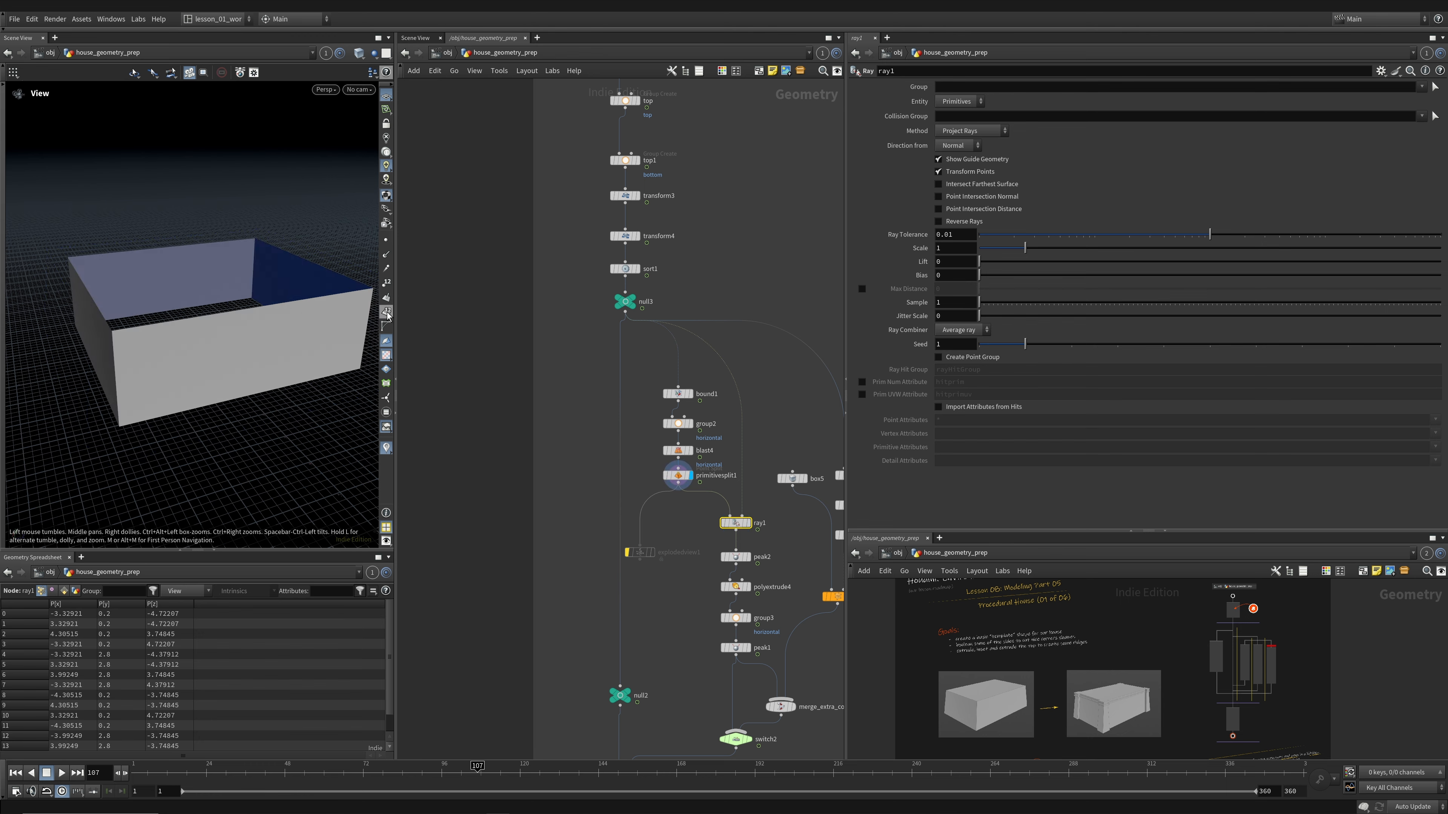
{"action": "scroll", "coordinate": [271, 336], "scroll_direction": "up", "scroll_amount": 2}
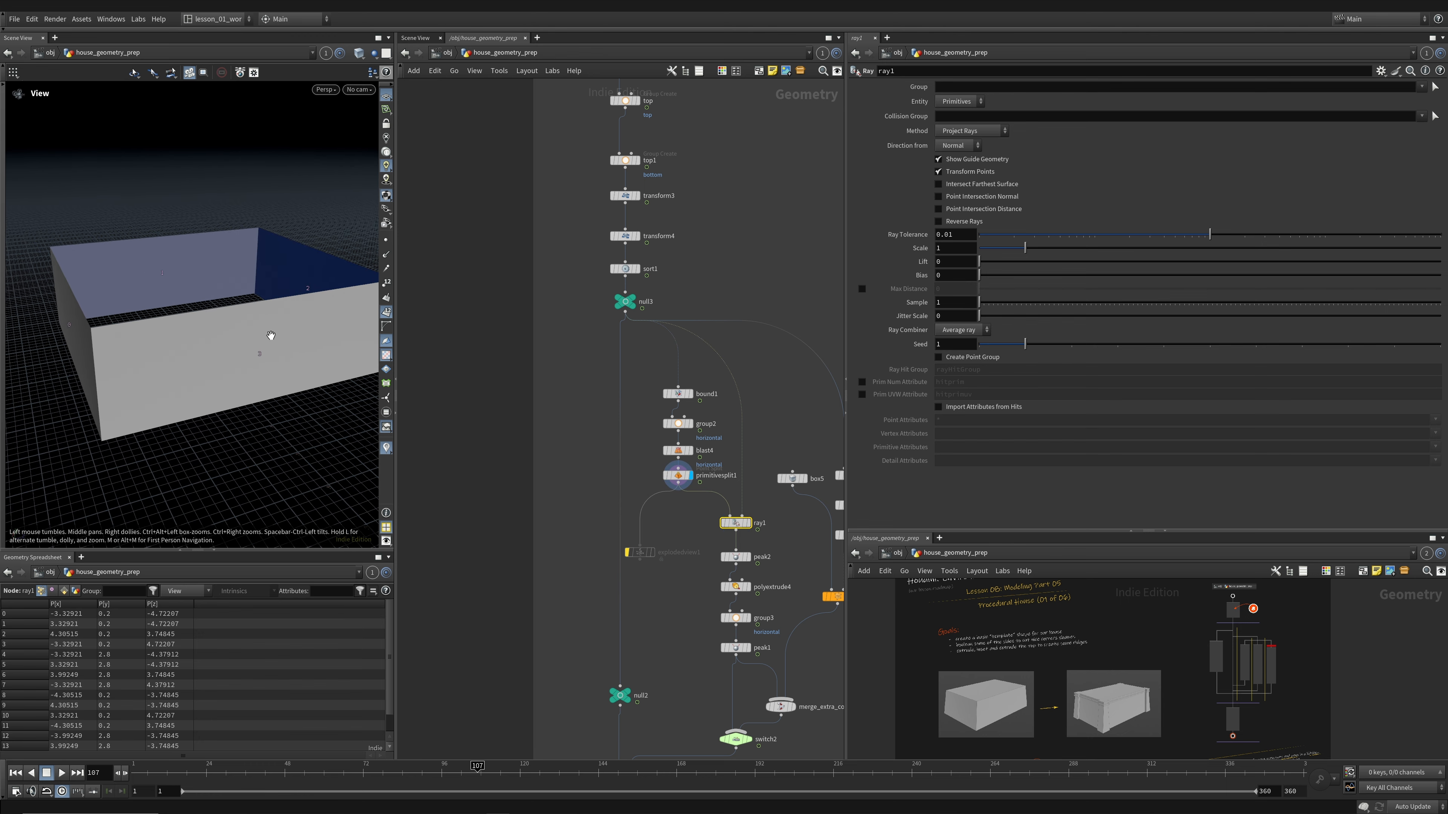
{"action": "left_click", "coordinate": [683, 480]}
{"action": "middle_click", "coordinate": [678, 478]}
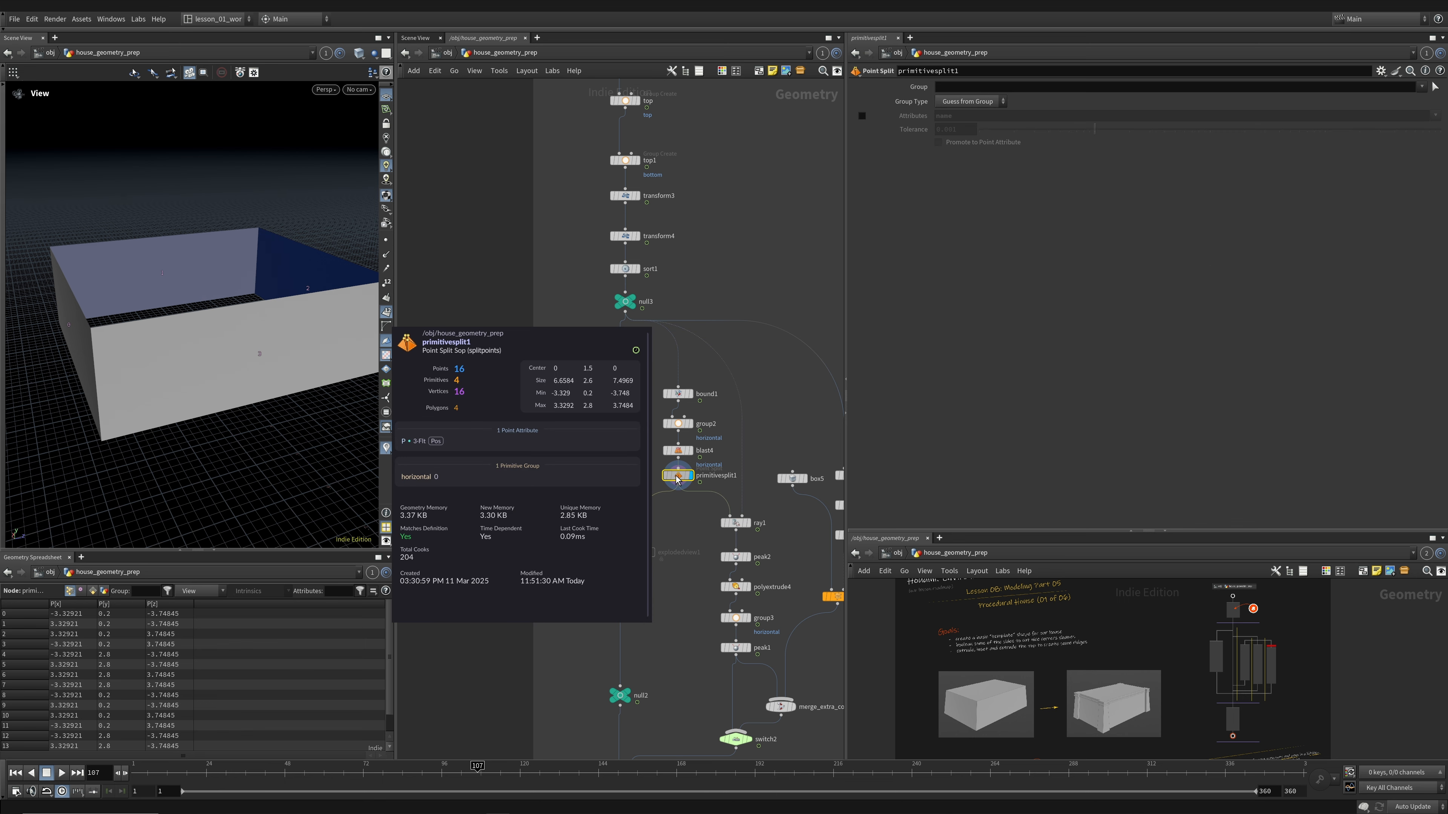
{"action": "left_click", "coordinate": [684, 450]}
{"action": "middle_click", "coordinate": [685, 451]}
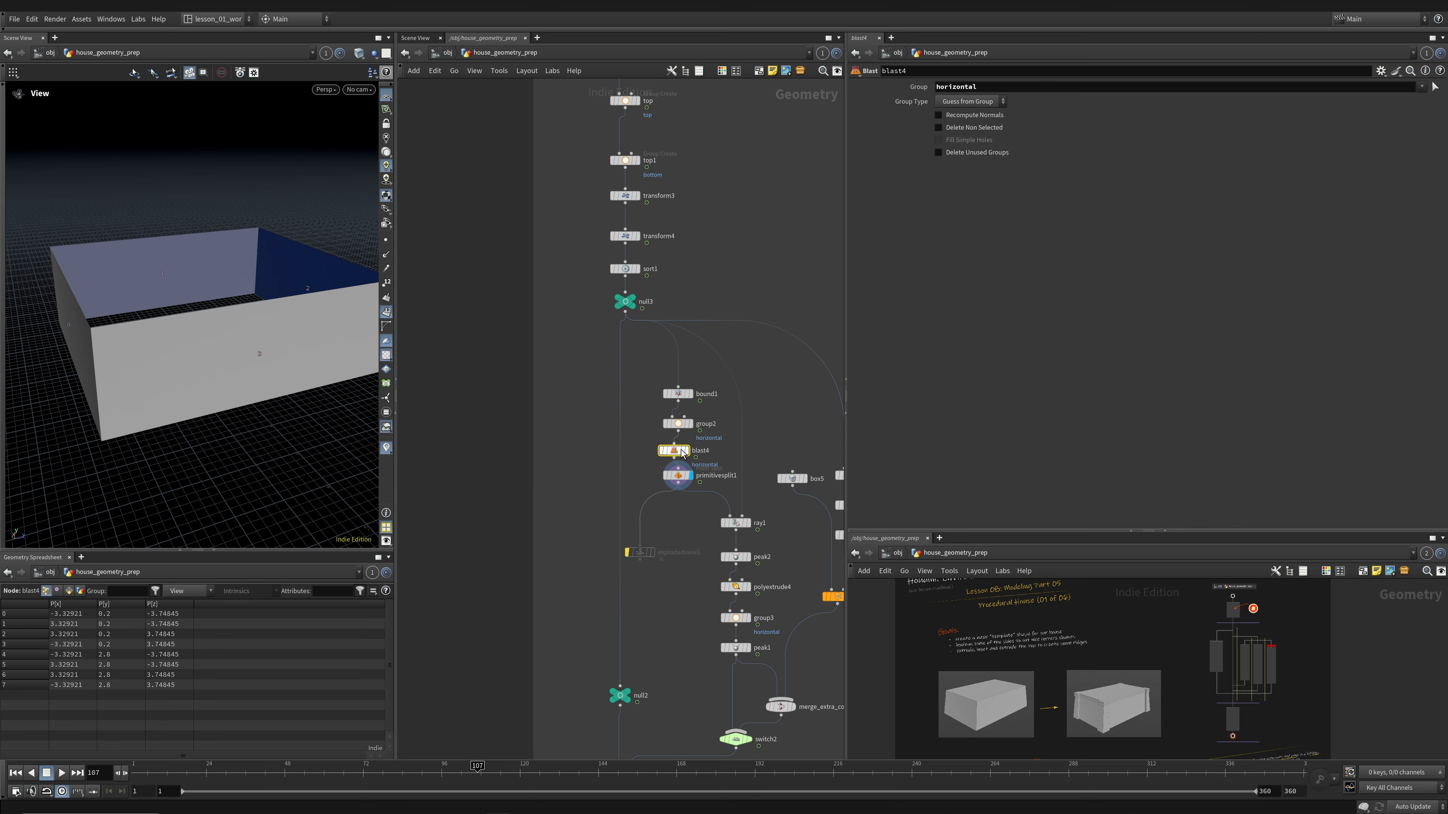
{"action": "left_click", "coordinate": [691, 451]}
{"action": "left_click_drag", "start_coordinate": [681, 453], "coordinate": [686, 448]}
- Display ray1 and bypass it
{"action": "left_click", "coordinate": [736, 523]}
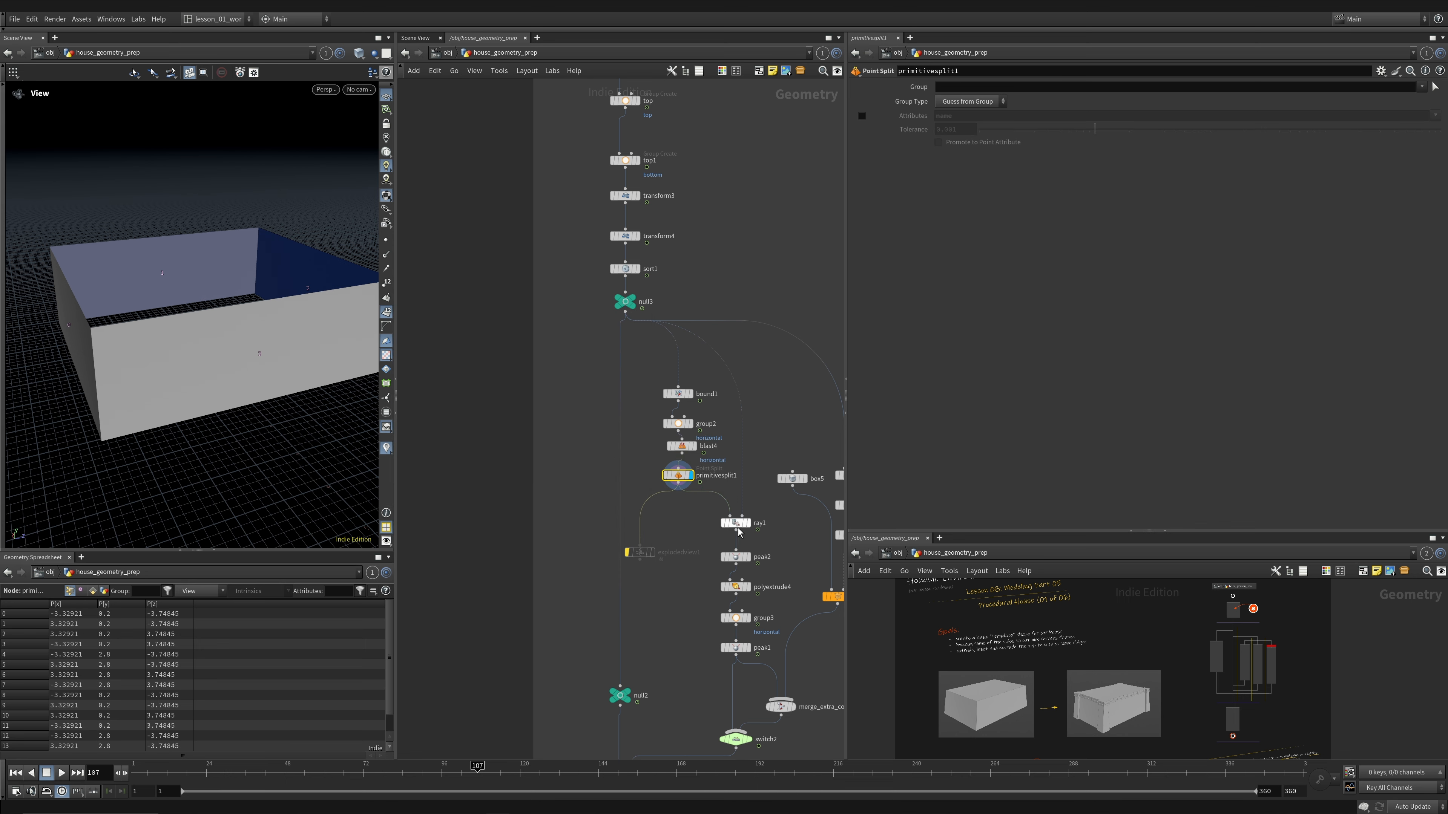
{"action": "left_click", "coordinate": [748, 523]}
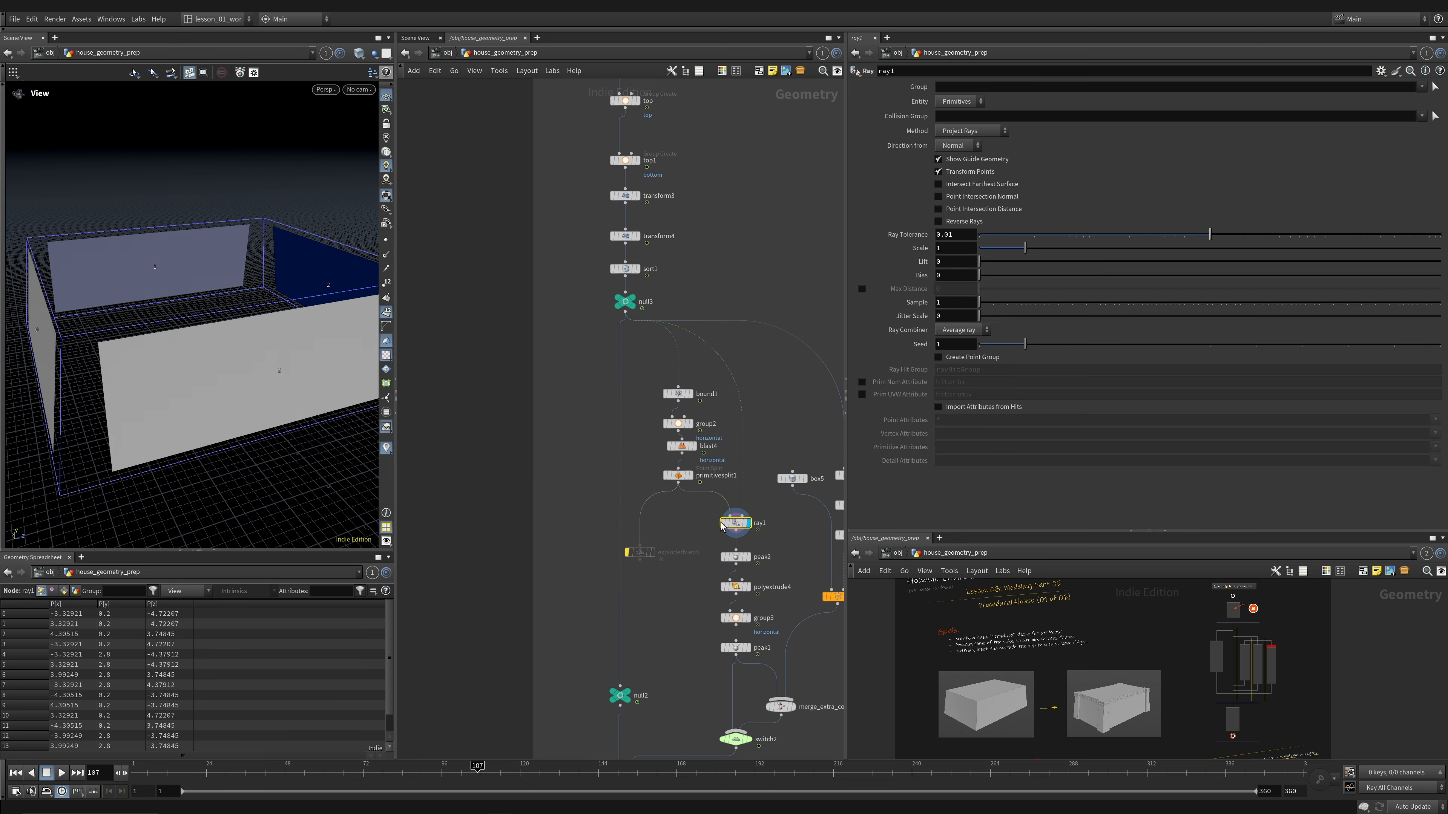
{"action": "left_click", "coordinate": [722, 508]}
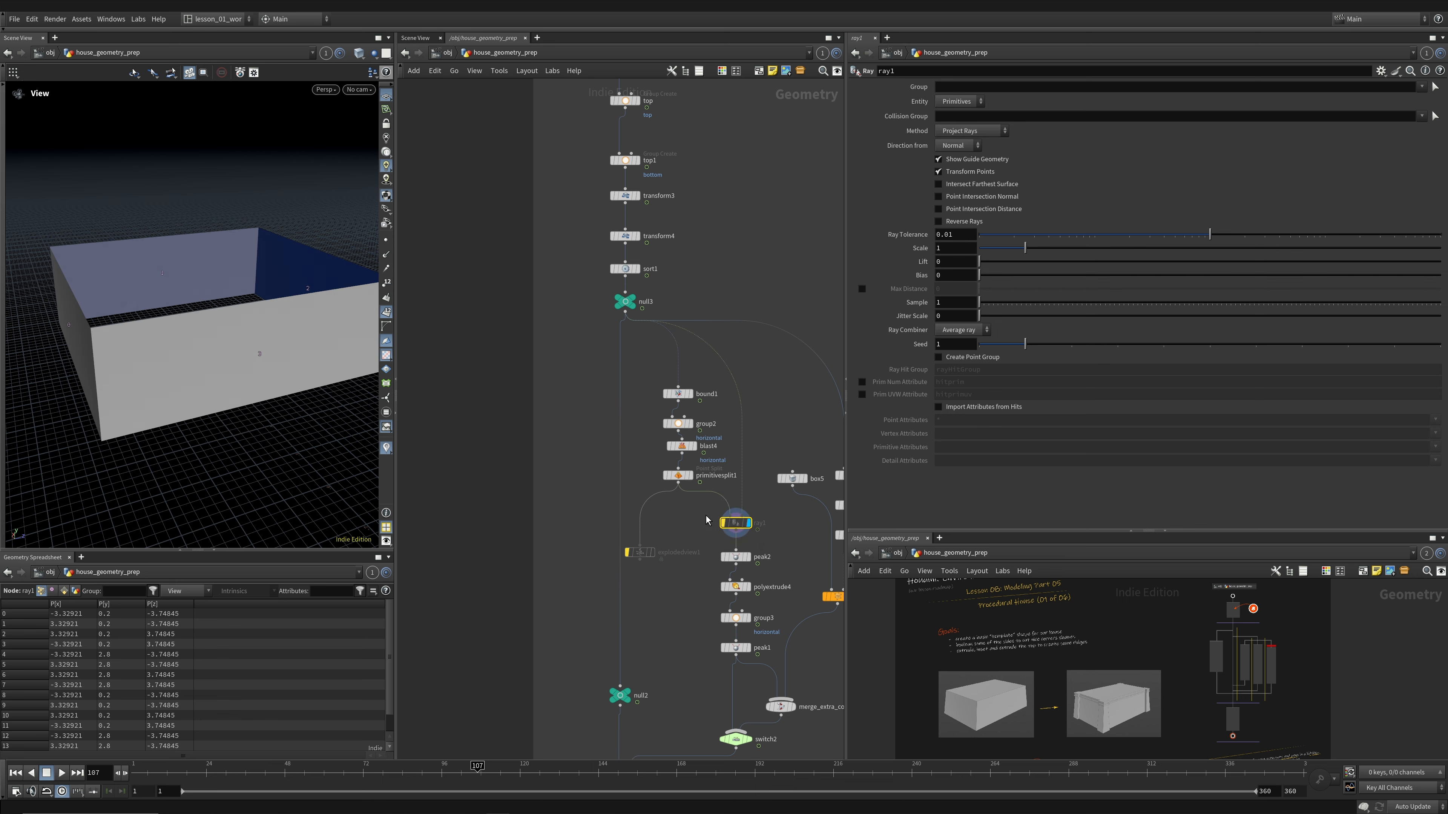
- Add a new Ray node beside the bypassed ray1 and shift the bound1, group2, blast4 and primitivesplit1 nodes to make room
{"action": "key", "text": "Tab"}
{"action": "type", "text": "ray"}
{"action": "key", "text": "Return"}
{"action": "left_click", "coordinate": [692, 525]}
{"action": "left_click_drag", "start_coordinate": [637, 356], "coordinate": [704, 478]}
{"action": "key", "text": "l"}
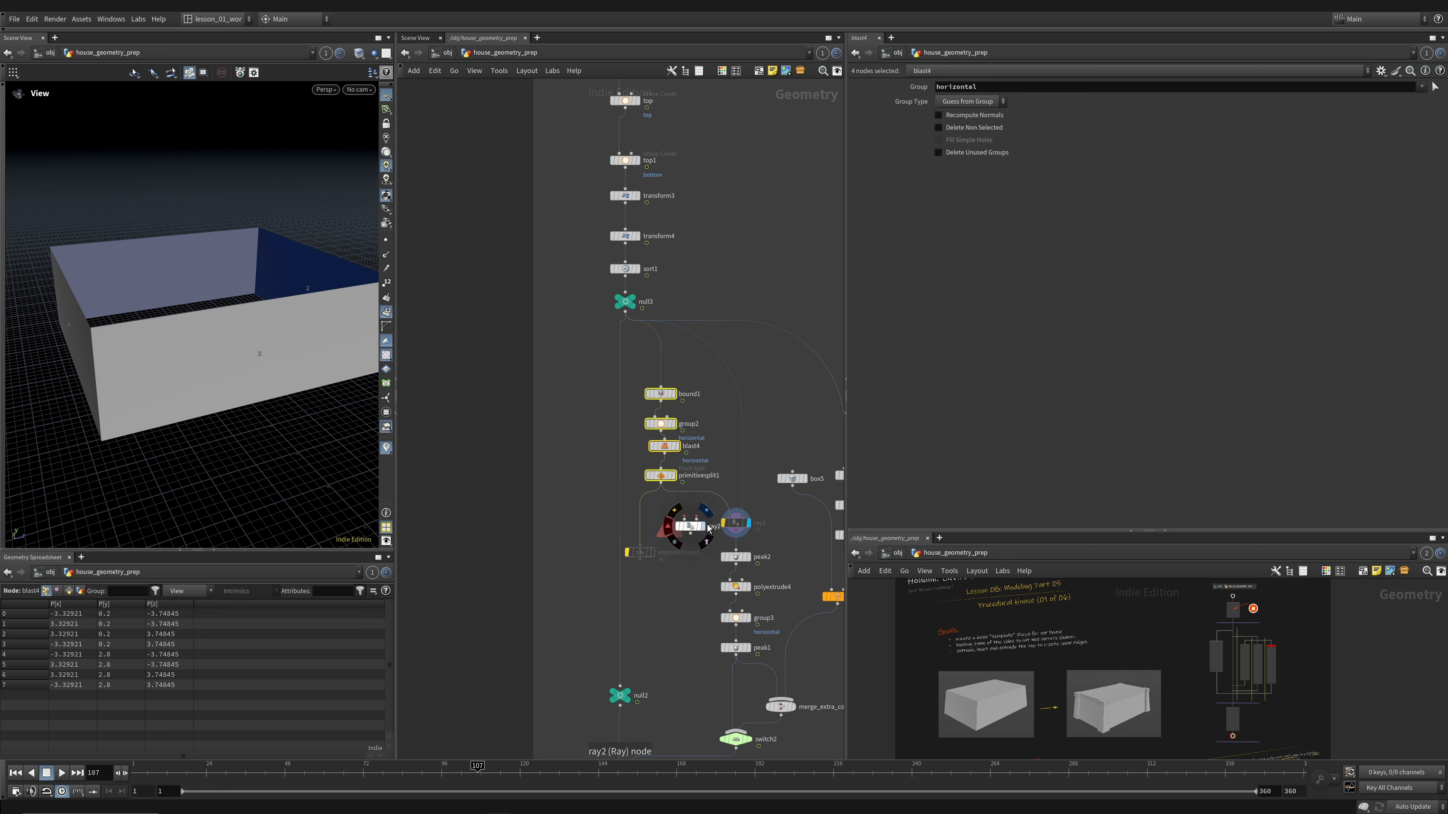
- Connect primitivesplit1 as the new Ray node's geometry and null3 as its collision input, and display the node
{"action": "left_click", "coordinate": [684, 517]}
{"action": "left_click", "coordinate": [662, 483]}
{"action": "left_click", "coordinate": [706, 510]}
{"action": "left_click", "coordinate": [684, 526]}
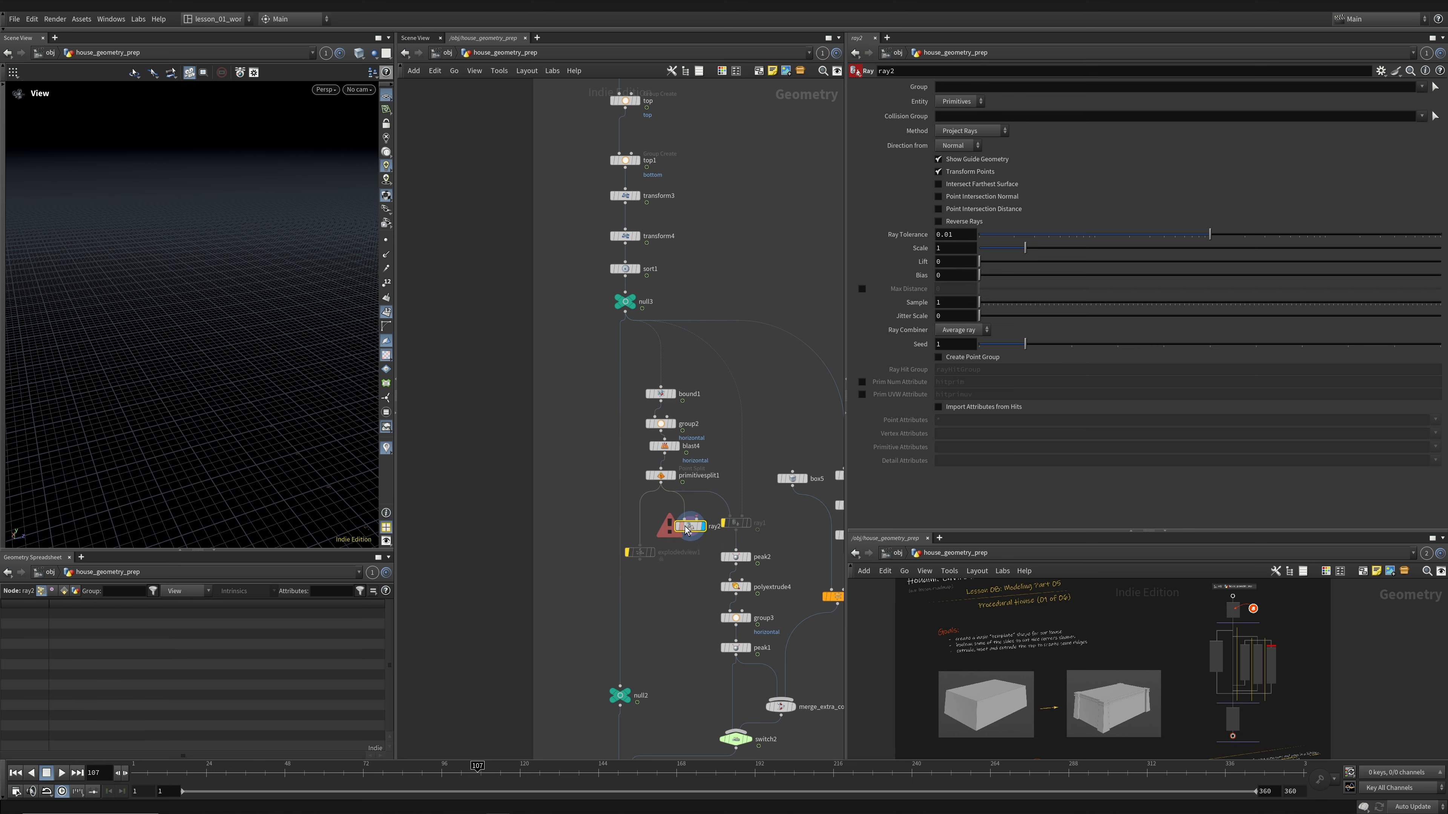
{"action": "left_click", "coordinate": [697, 518]}
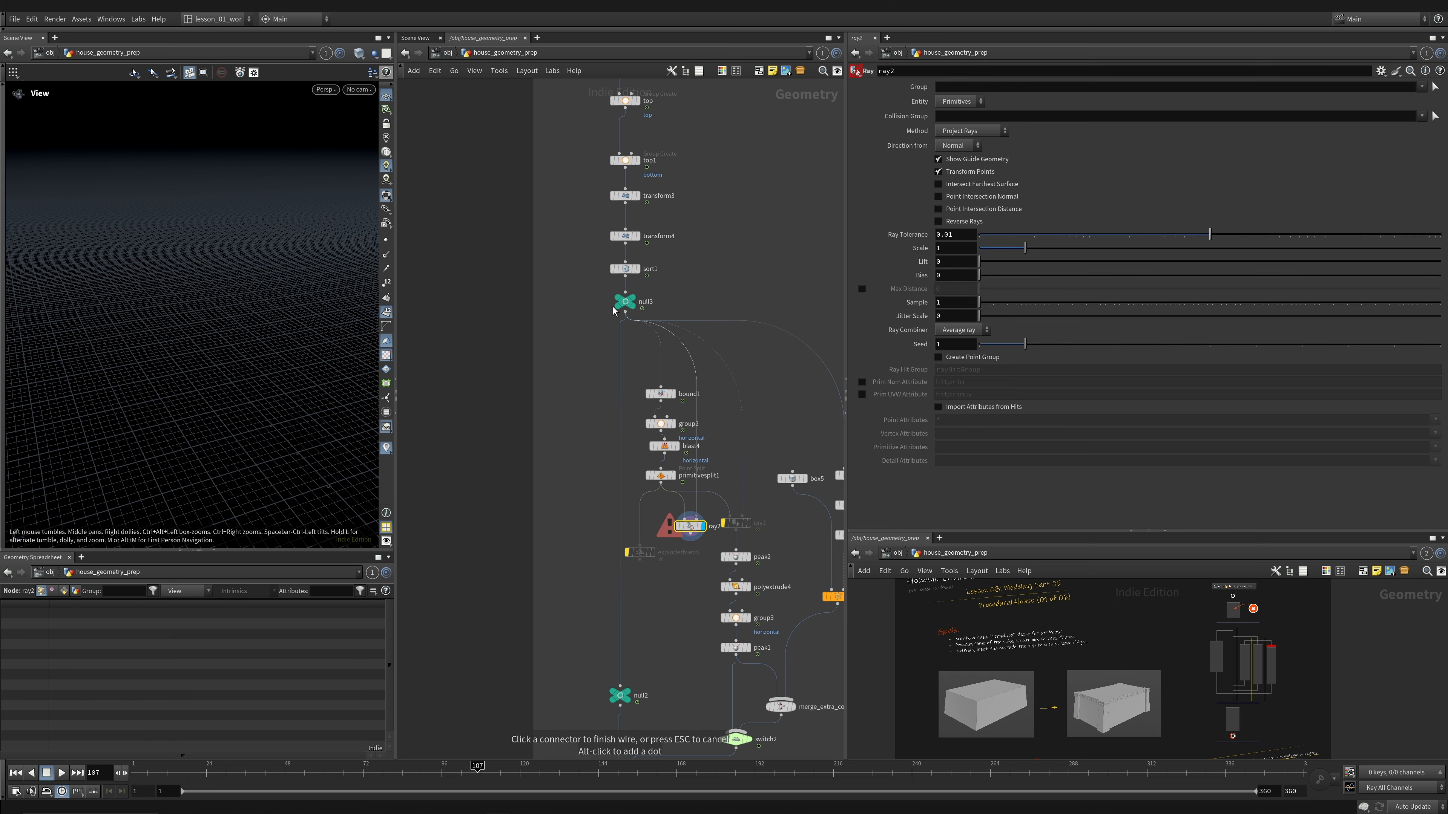
{"action": "left_click", "coordinate": [625, 312]}
{"action": "left_click_drag", "start_coordinate": [688, 531], "coordinate": [694, 533]}
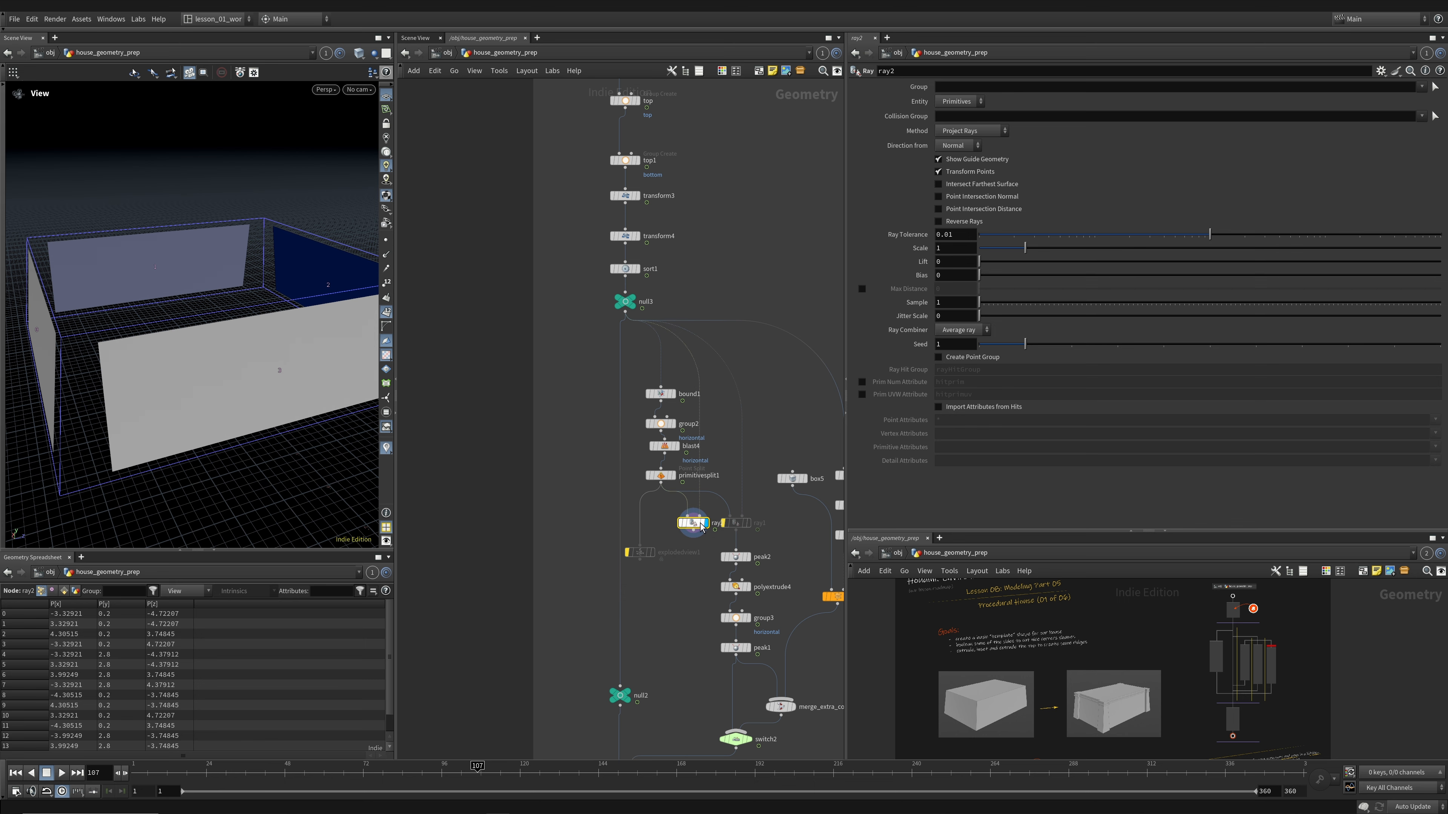
- Set ray2's method to Minimum Distance and inspect the walls from the side
{"action": "left_click", "coordinate": [939, 131]}
{"action": "left_click", "coordinate": [969, 144]}
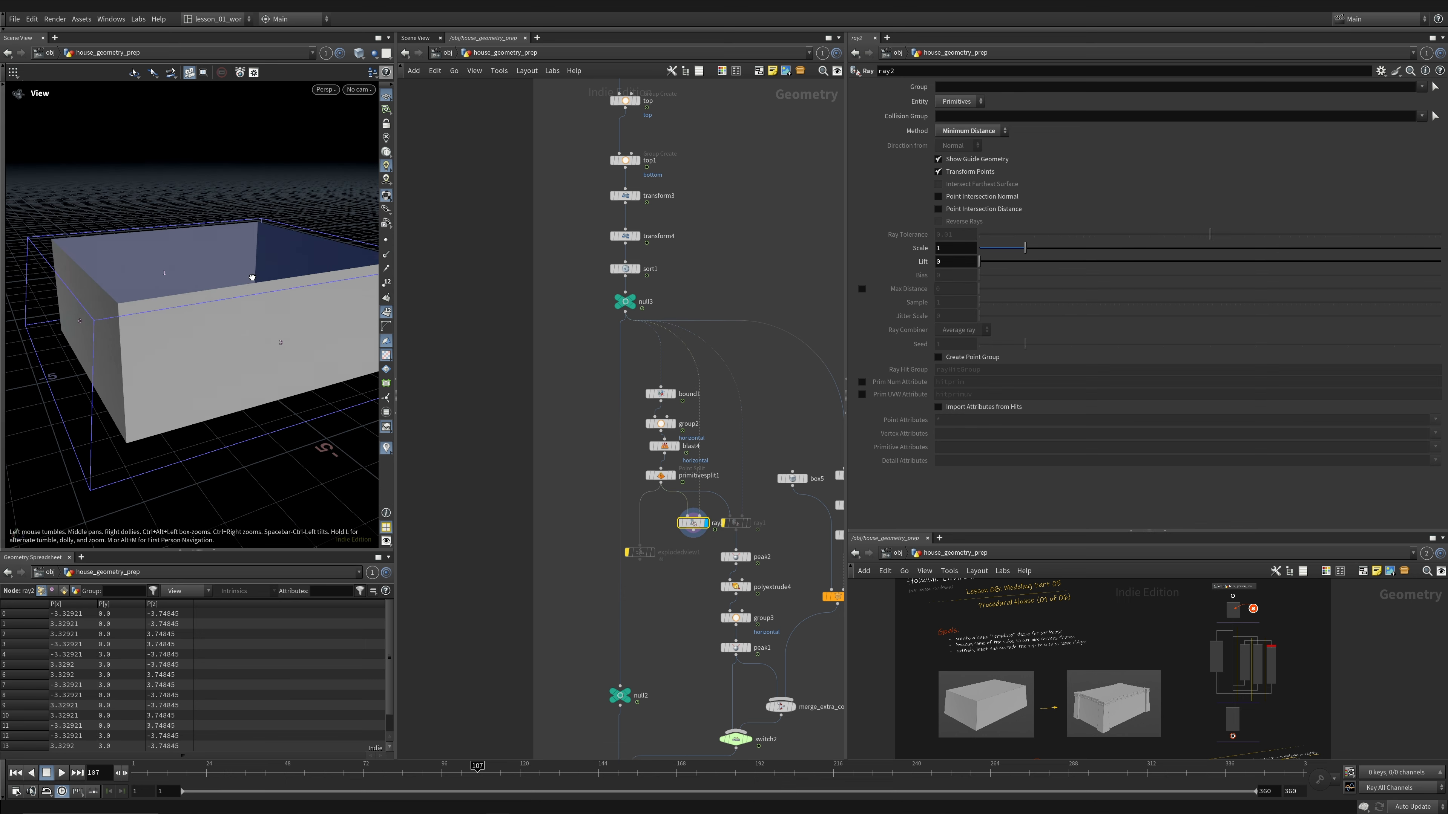
{"action": "left_click_drag", "start_coordinate": [308, 331], "coordinate": [195, 268]}
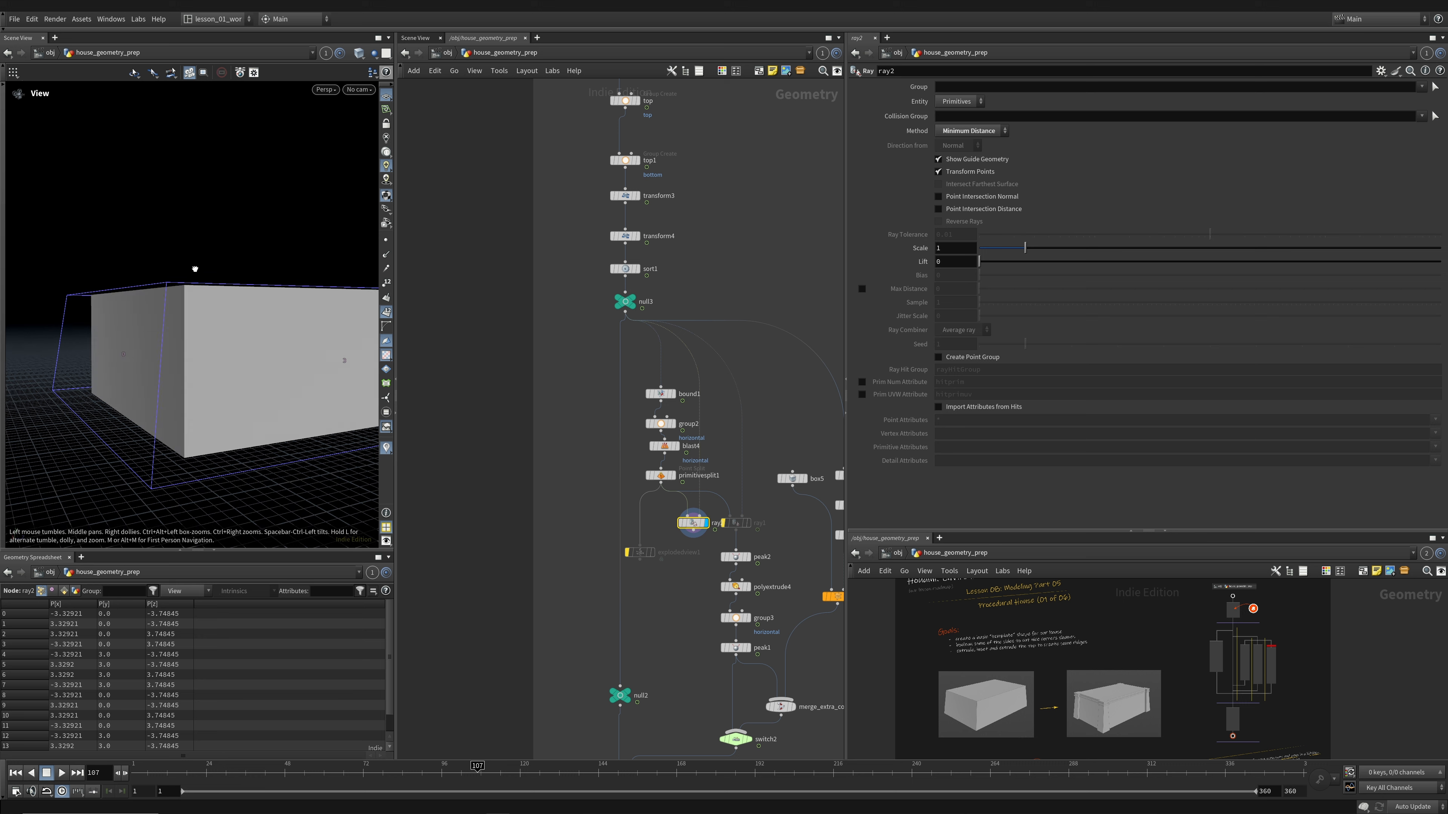
- Bypass and re-enable ray2, with null3 shown as a template, to compare the walls before and after projection
{"action": "left_click_drag", "start_coordinate": [743, 515], "coordinate": [722, 504]}
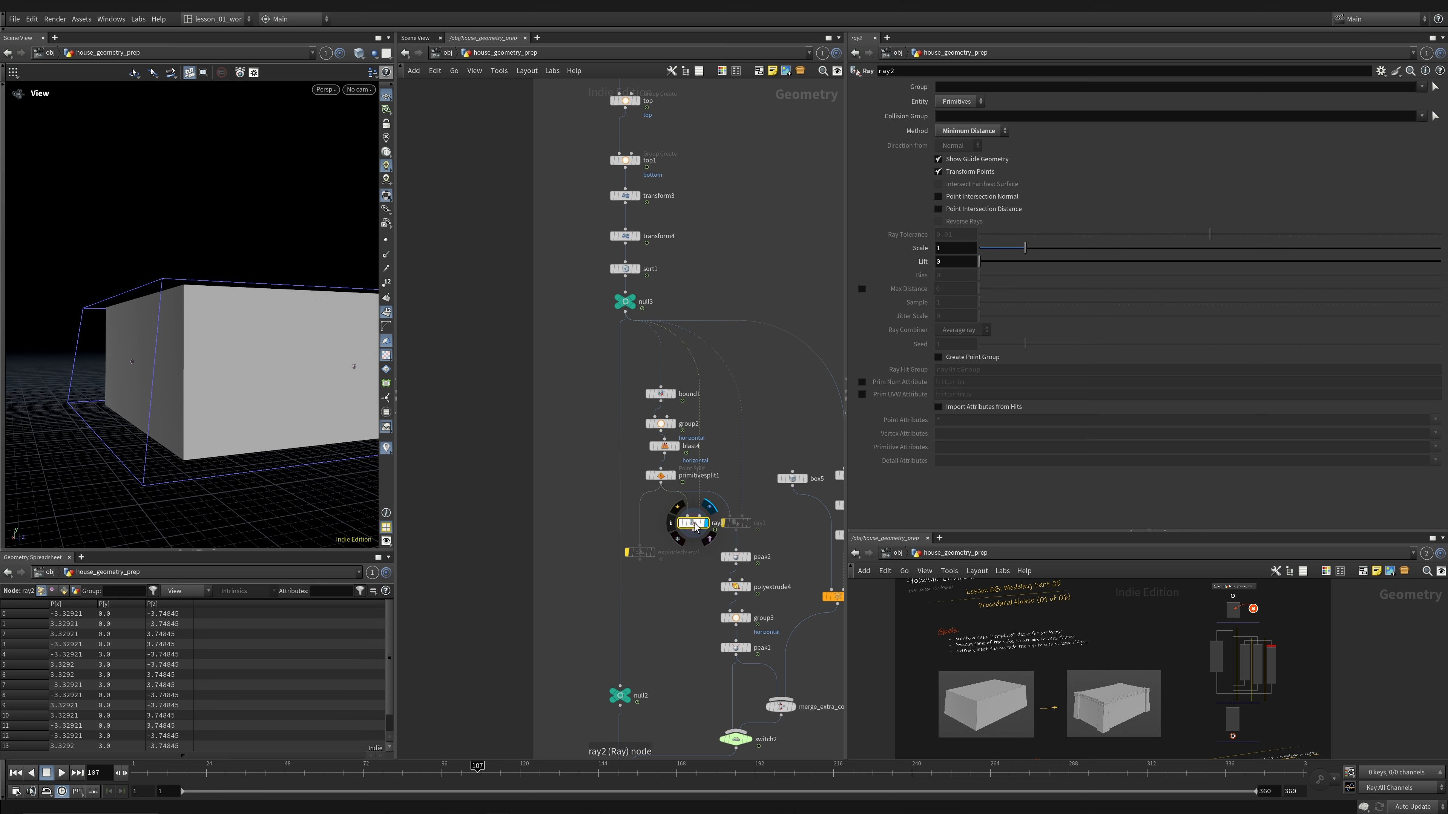
{"action": "left_click", "coordinate": [679, 509]}
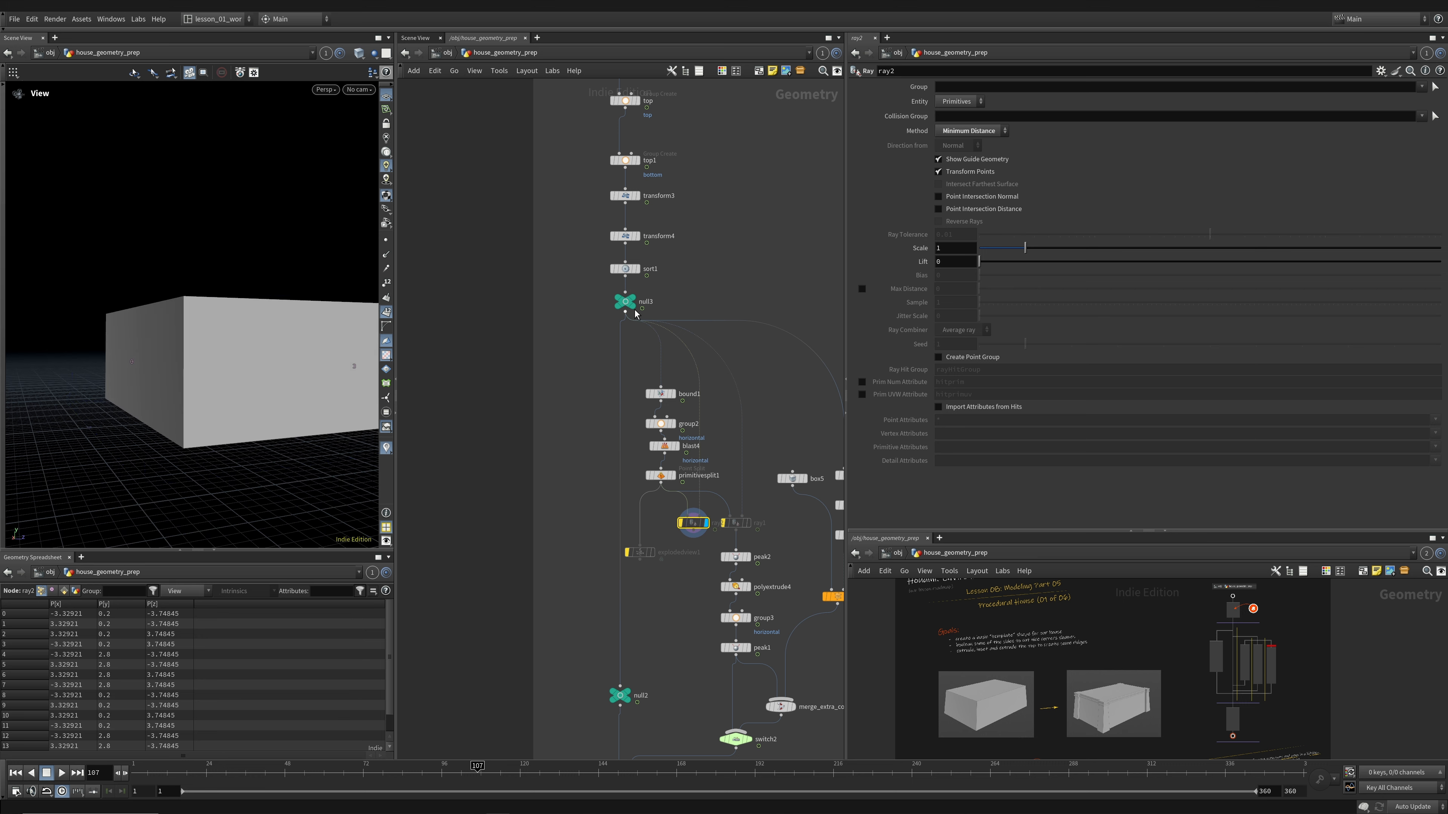
{"action": "left_click", "coordinate": [660, 475]}
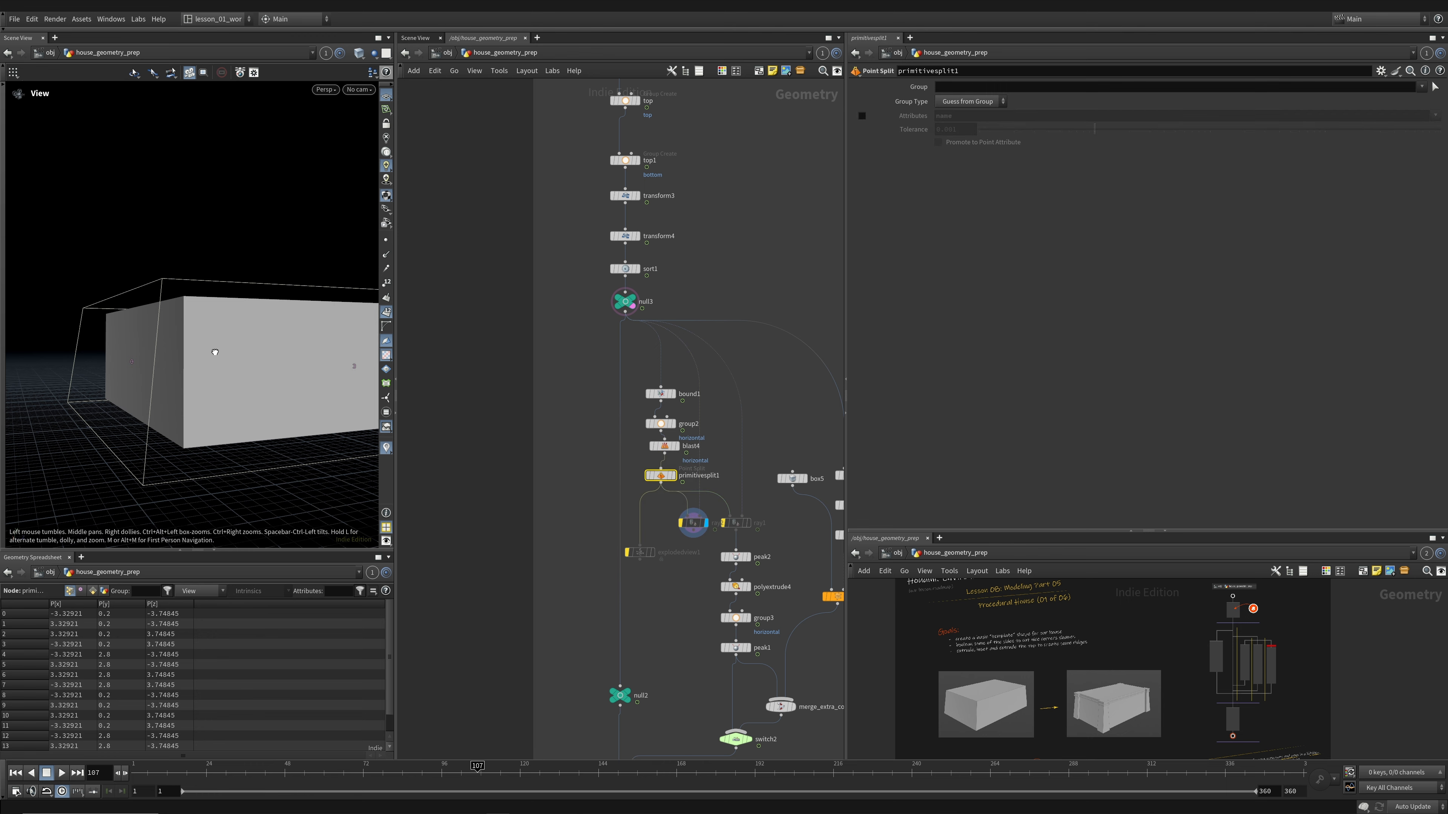
{"action": "left_click_drag", "start_coordinate": [215, 352], "coordinate": [208, 341]}
{"action": "left_click", "coordinate": [686, 522]}
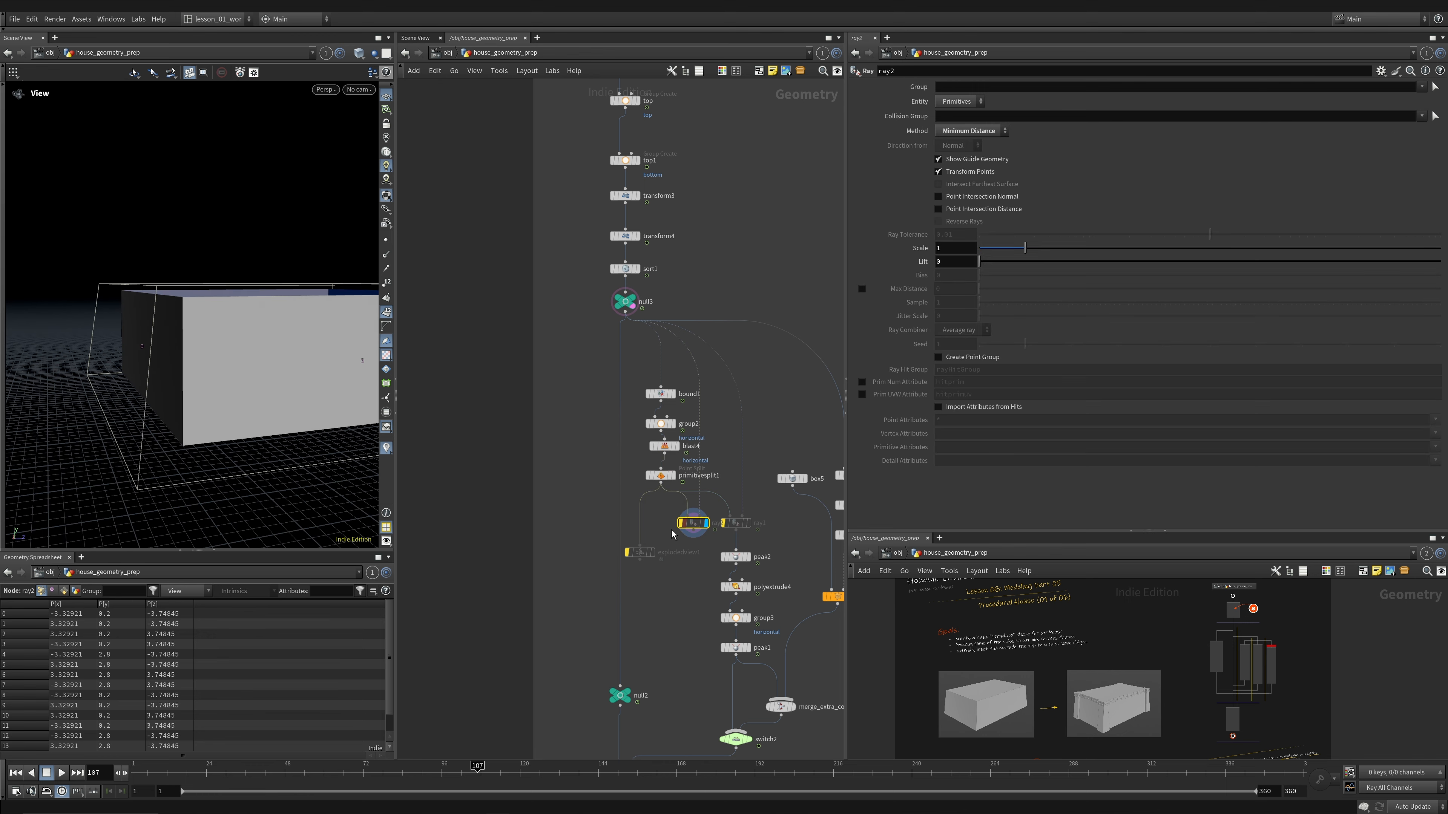
{"action": "scroll", "coordinate": [709, 529], "scroll_direction": "up", "scroll_amount": 3}
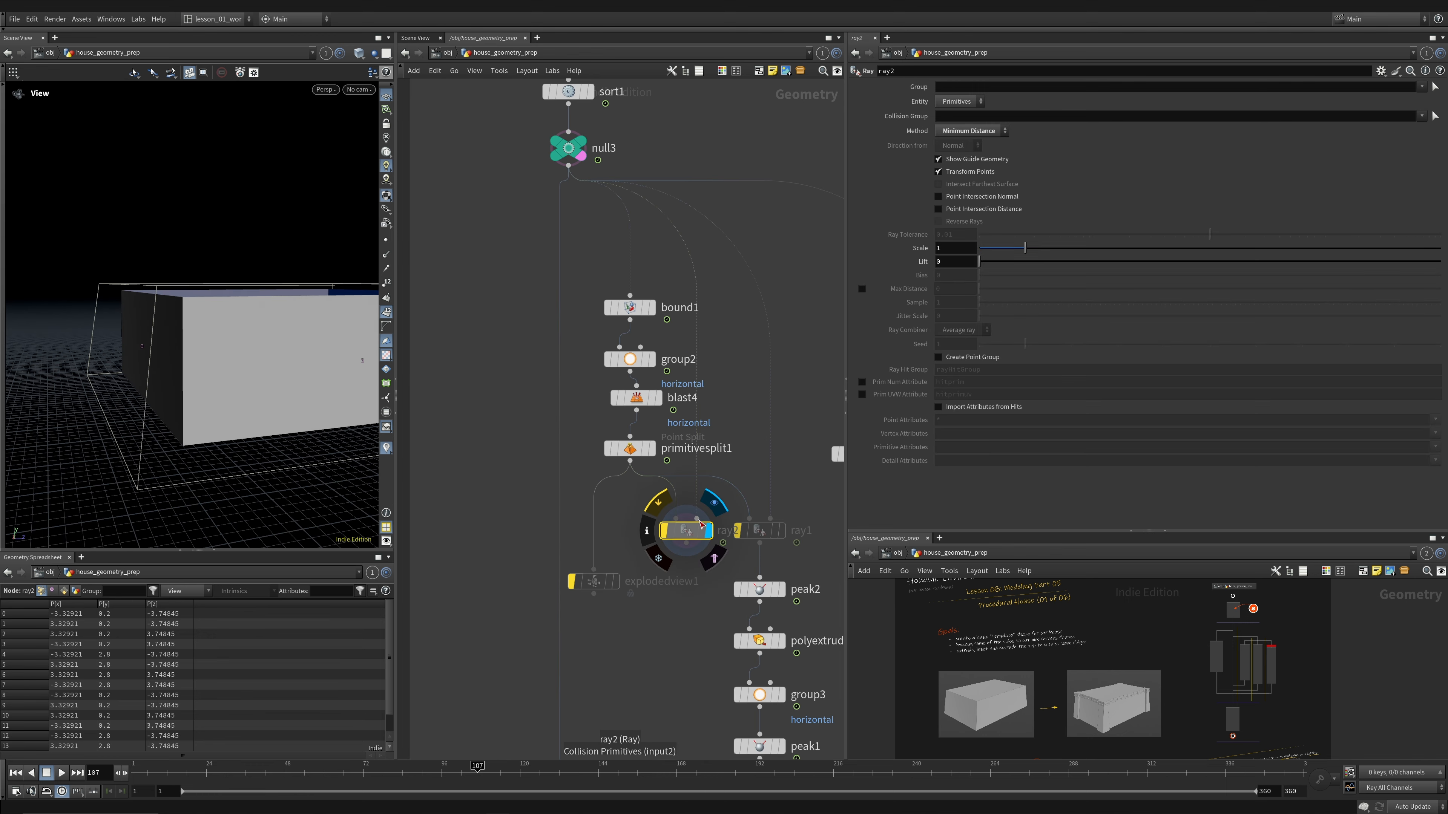
{"action": "left_click", "coordinate": [658, 503]}
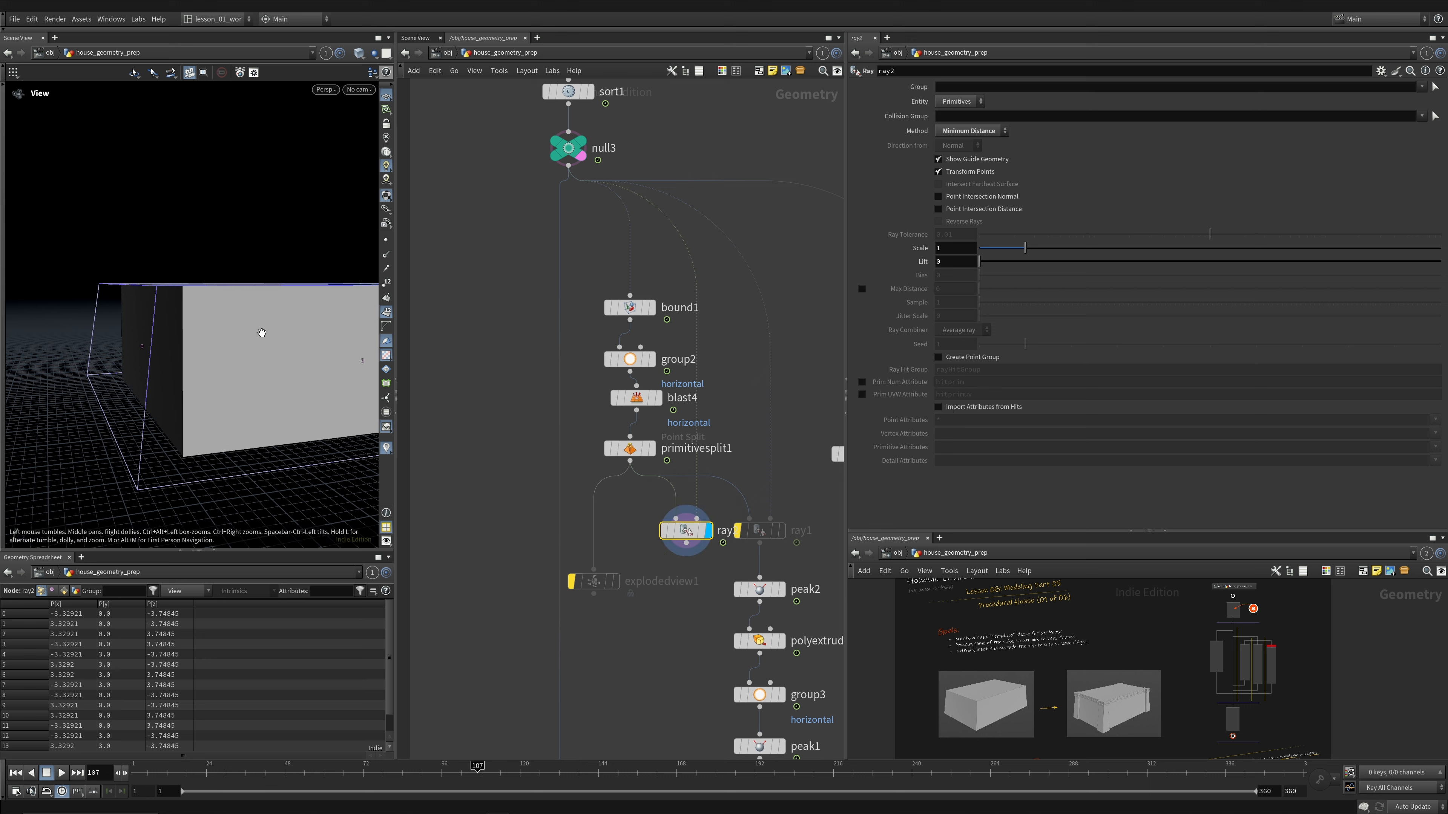
{"action": "mouse_move", "coordinate": [687, 519]}
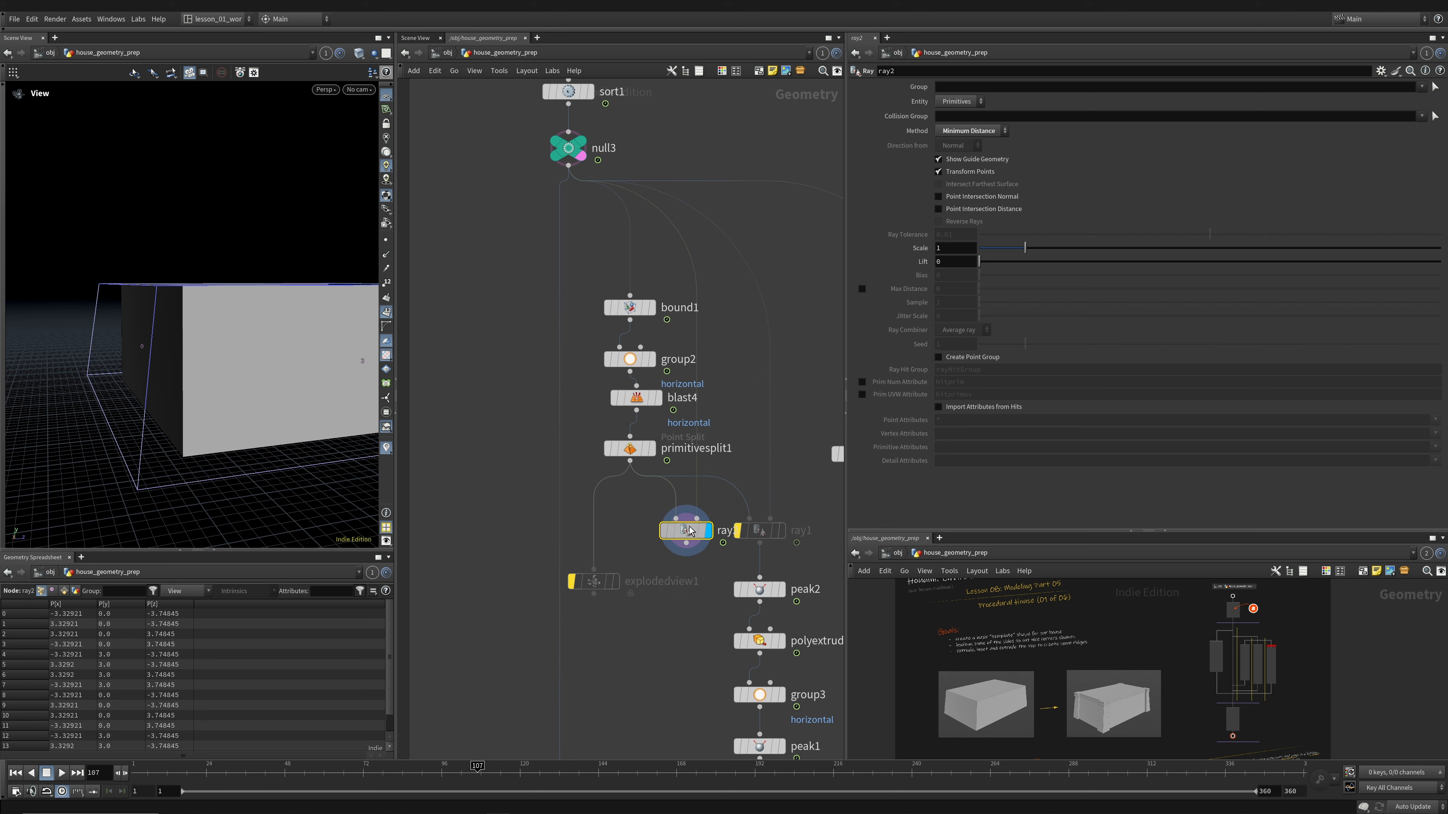
- Set ray2's method to Project Rays with the direction from Normal, and inspect the projected walls
{"action": "left_click", "coordinate": [969, 131]}
{"action": "left_click", "coordinate": [975, 160]}
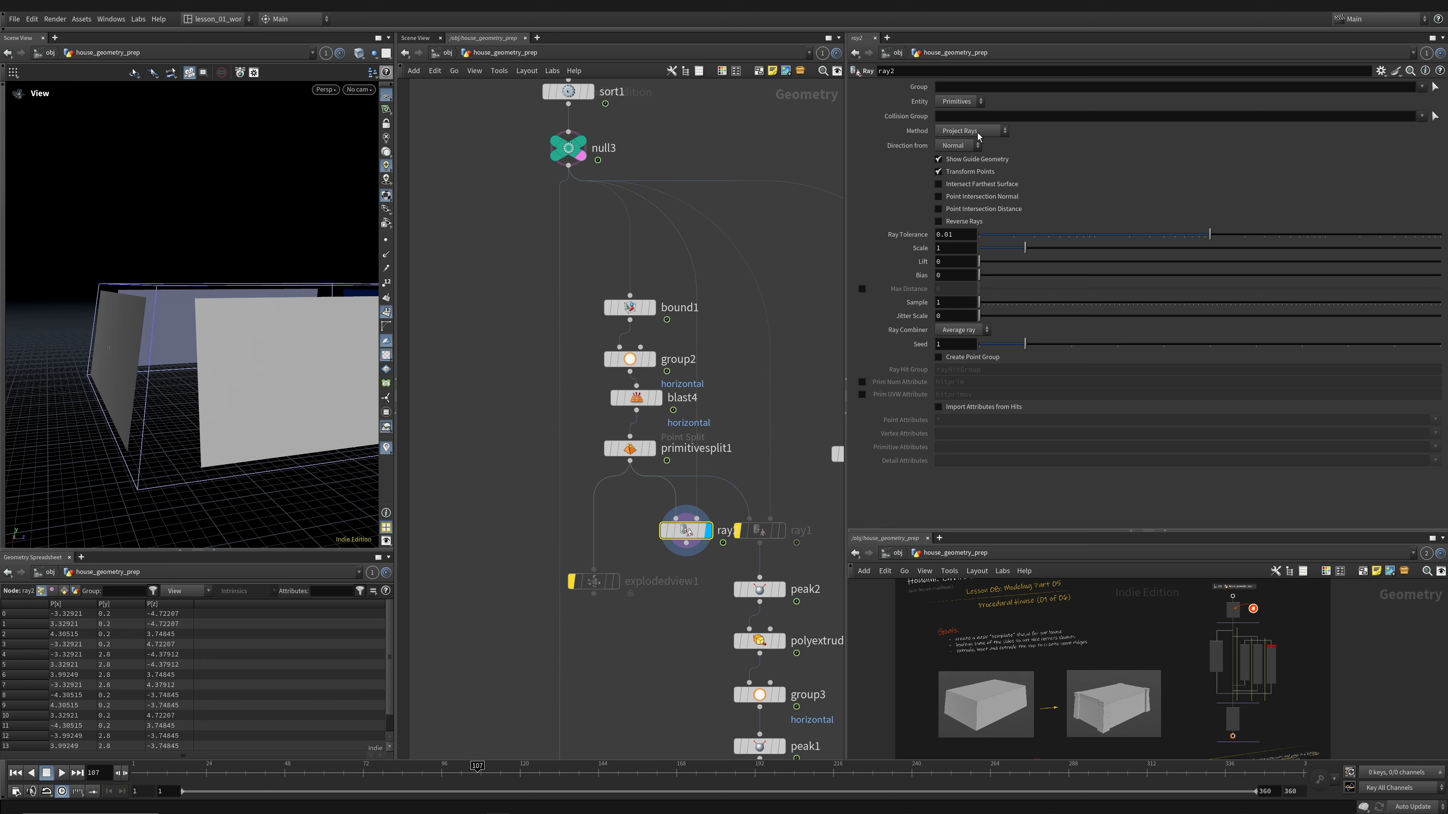
{"action": "left_click", "coordinate": [967, 146]}
{"action": "left_click", "coordinate": [958, 170]}
{"action": "left_click_drag", "start_coordinate": [167, 319], "coordinate": [234, 339]}
- Display primitivesplit1 and examine its walls against the tapered outline of null3 from several angles
{"action": "left_click", "coordinate": [652, 450]}
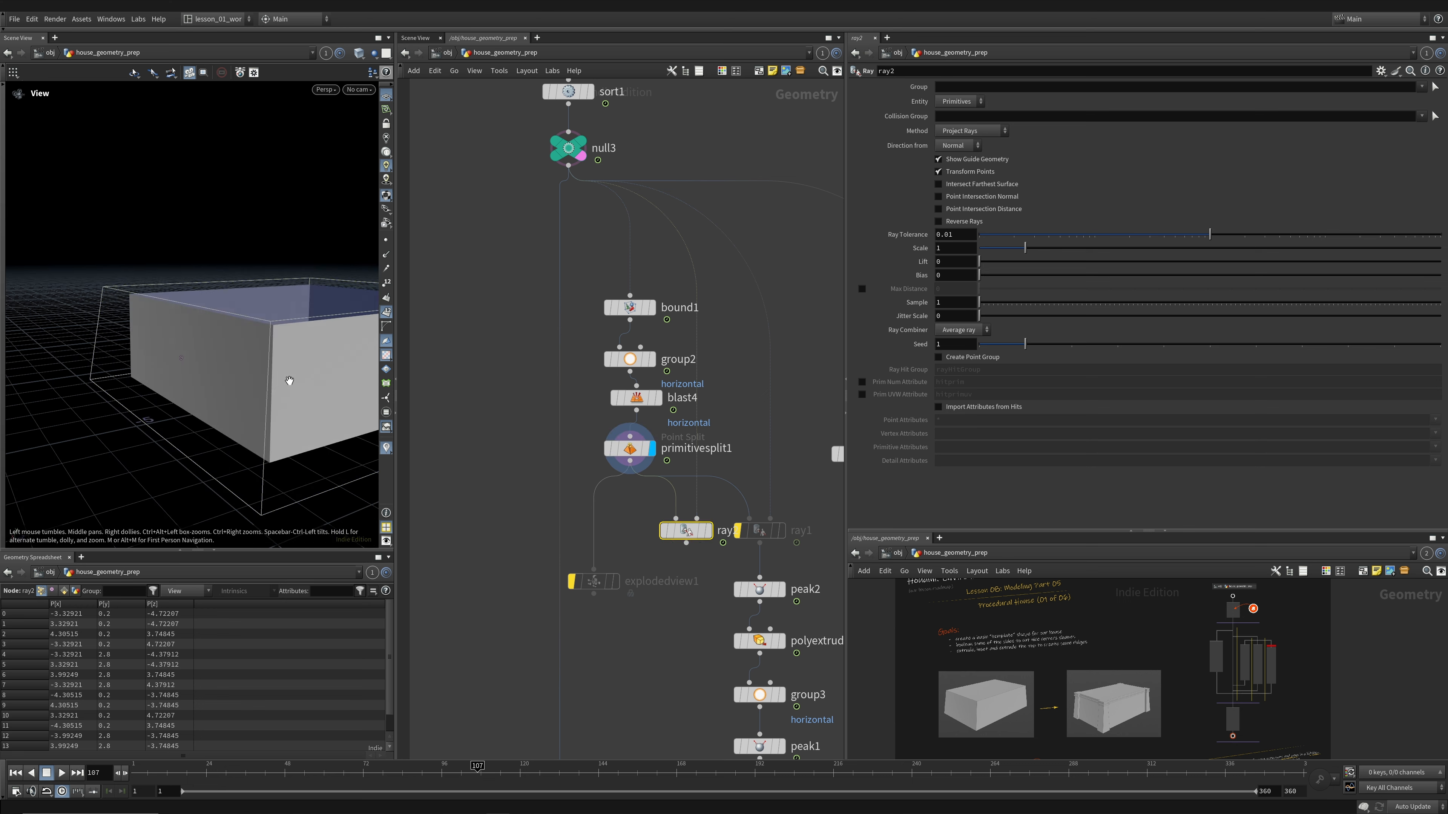
{"action": "middle_click_drag", "start_coordinate": [250, 326], "coordinate": [181, 352]}
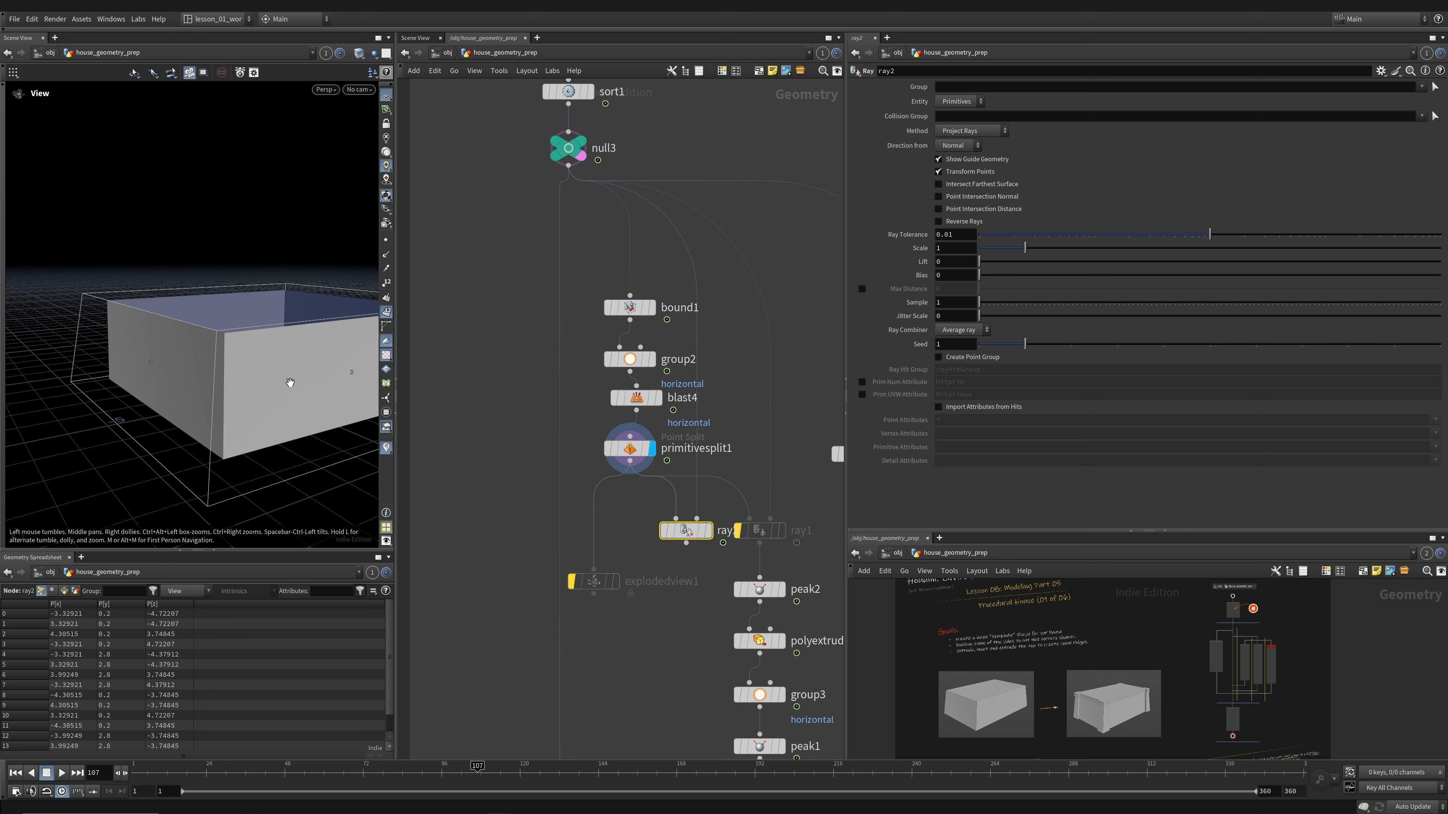
{"action": "left_click_drag", "start_coordinate": [290, 382], "coordinate": [265, 346]}
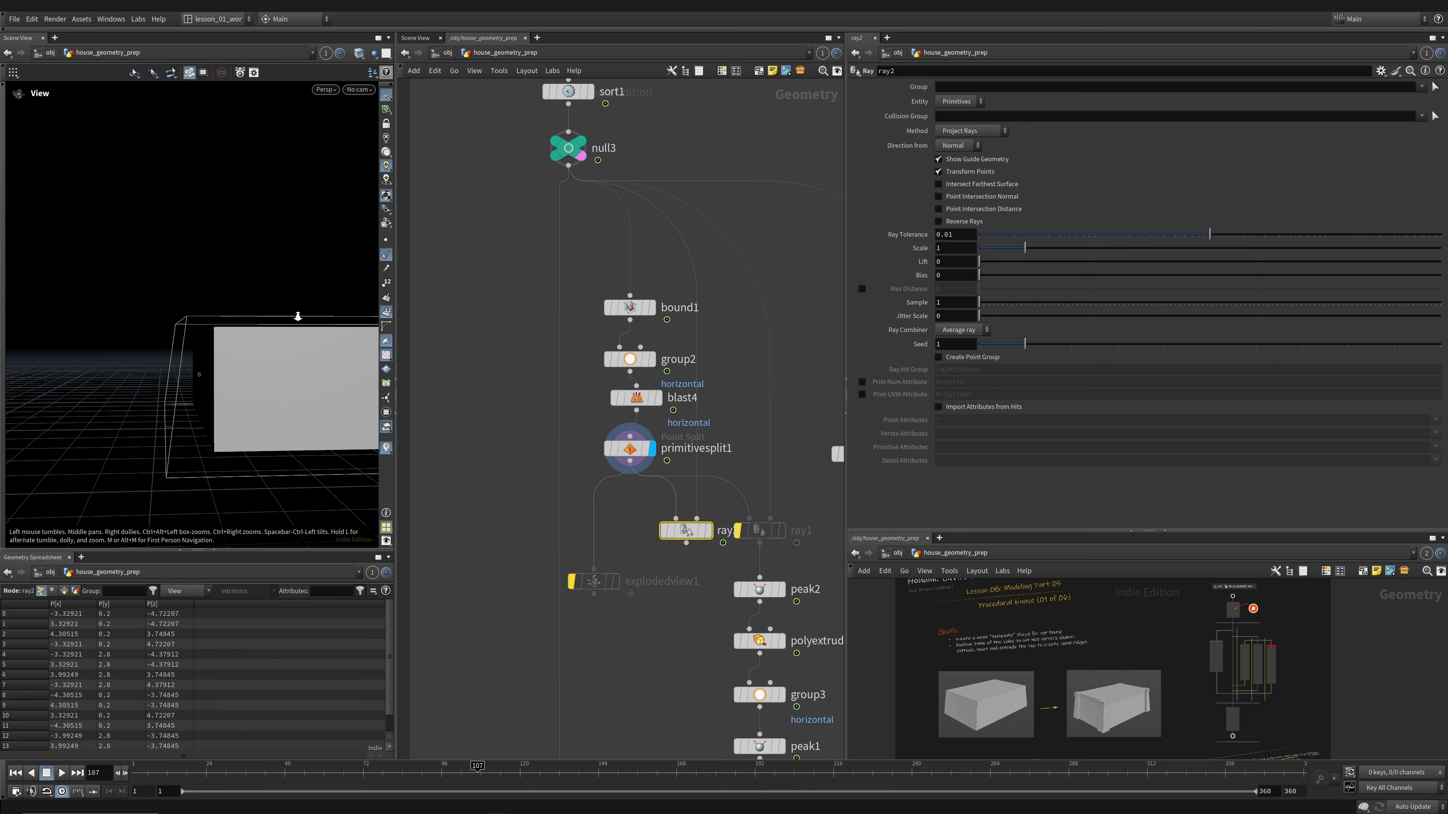
- Inspect primitivesplit1's wall corner up close, and display ray2 to examine the projected walls against null3's outline
{"action": "right_click_drag", "start_coordinate": [351, 309], "coordinate": [347, 303]}
{"action": "left_click_drag", "start_coordinate": [233, 324], "coordinate": [279, 402]}
{"action": "middle_click_drag", "start_coordinate": [278, 402], "coordinate": [203, 351]}
{"action": "left_click_drag", "start_coordinate": [203, 351], "coordinate": [213, 358]}
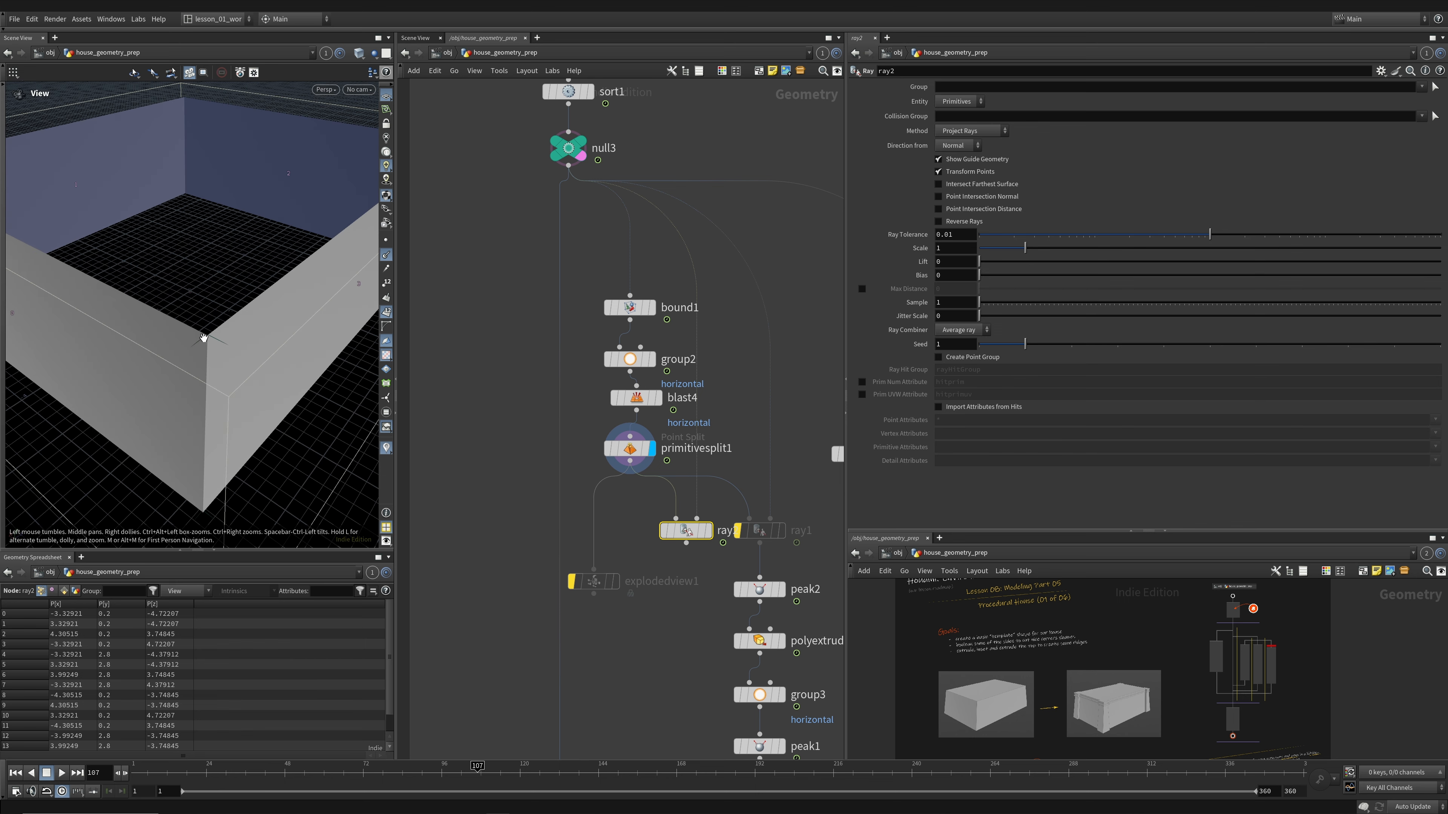
{"action": "left_click", "coordinate": [708, 530]}
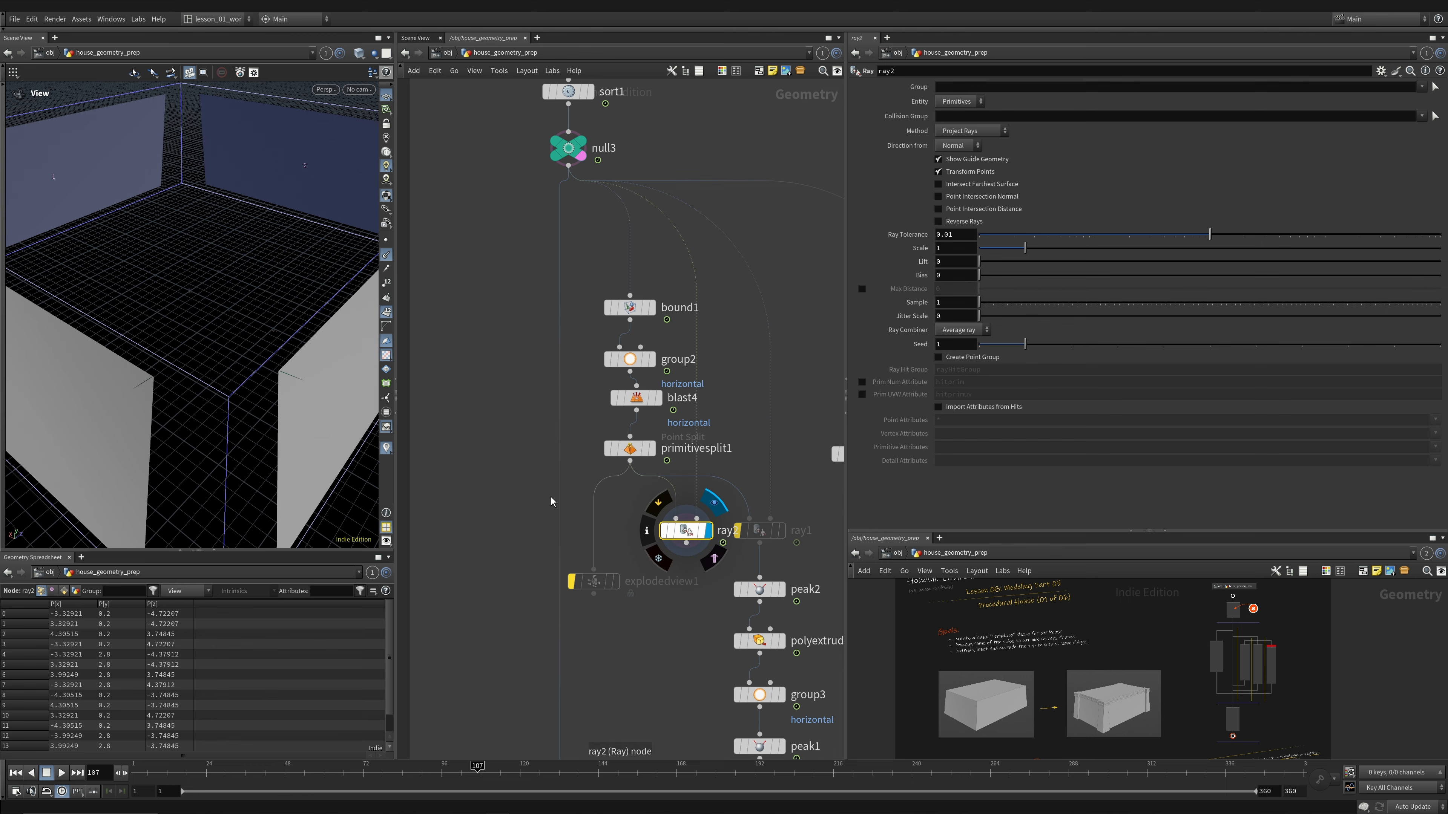
{"action": "left_click_drag", "start_coordinate": [233, 423], "coordinate": [232, 252]}
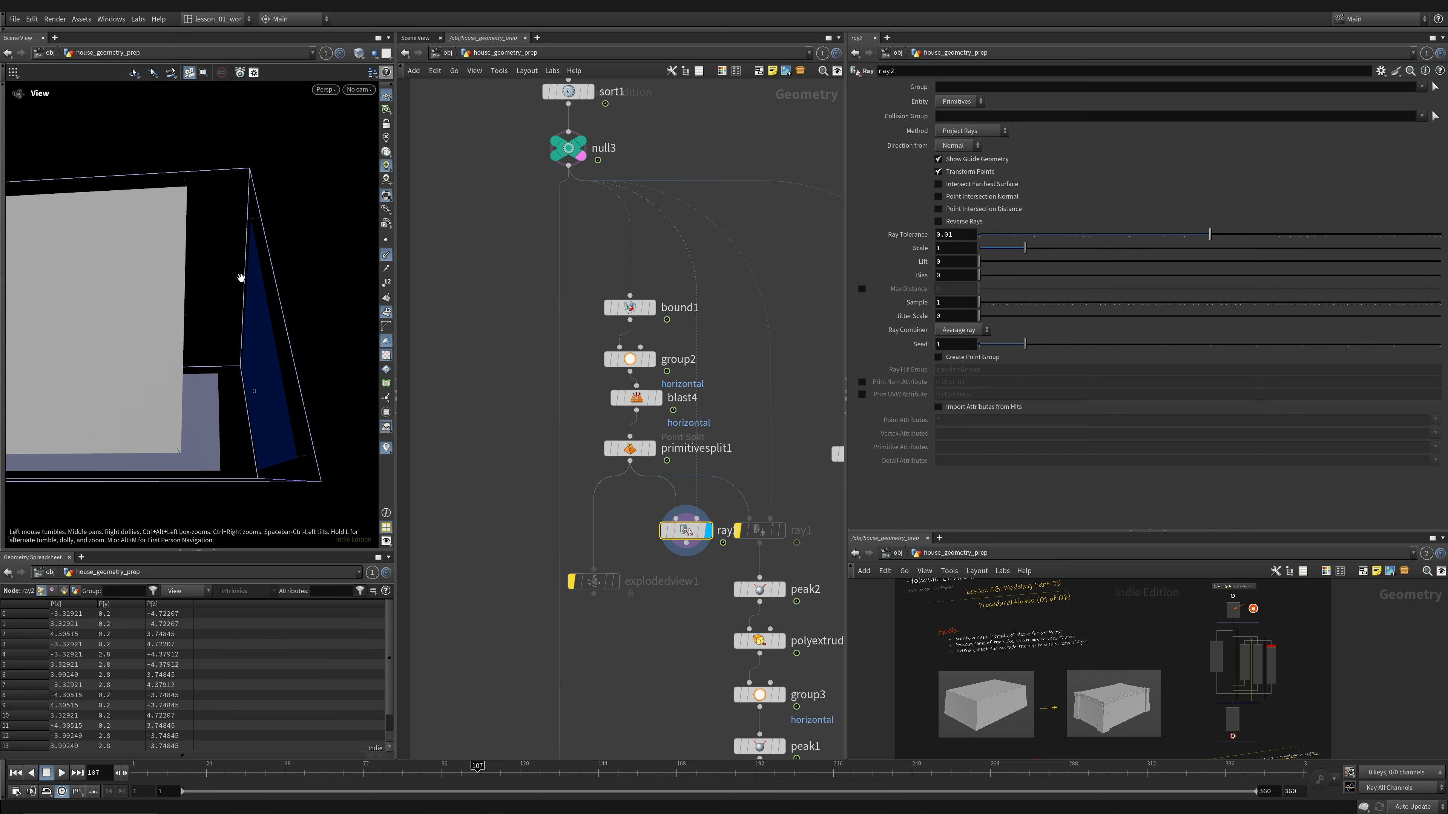
{"action": "left_click_drag", "start_coordinate": [211, 305], "coordinate": [194, 316]}
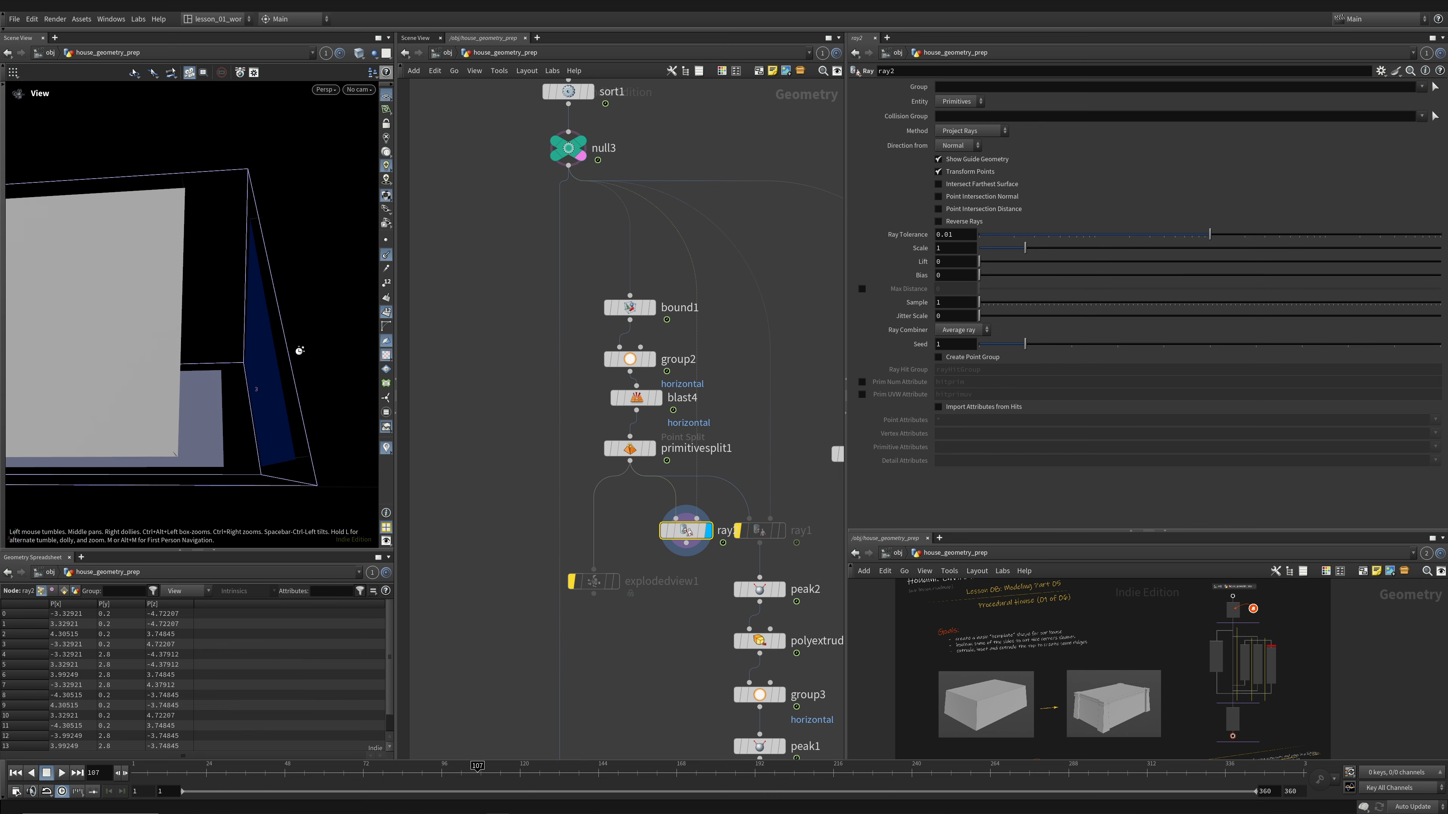
{"action": "left_click_drag", "start_coordinate": [300, 351], "coordinate": [286, 347]}
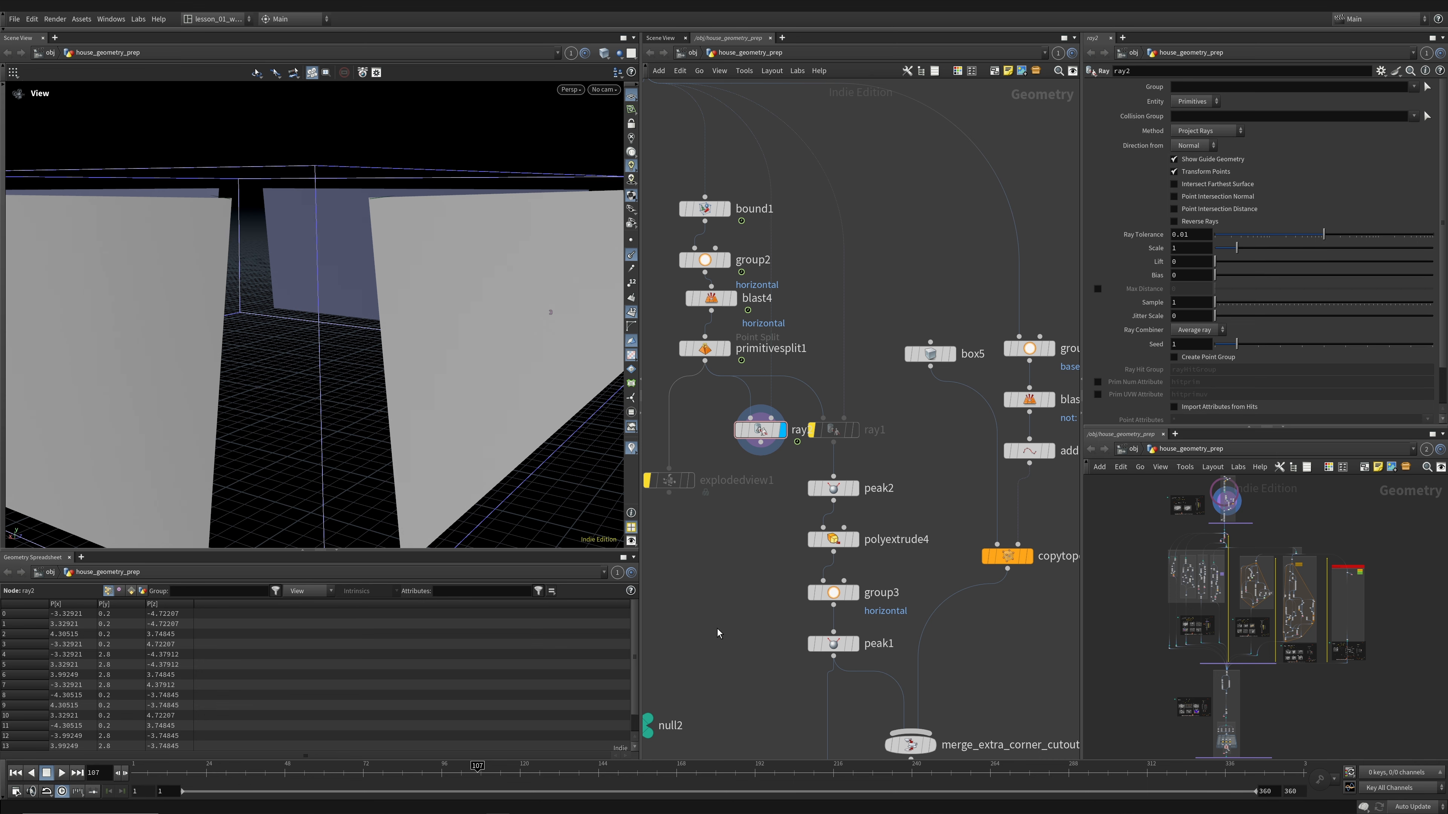
- Resize the scene view and look at all four of ray2's projected walls from above
{"action": "left_click_drag", "start_coordinate": [469, 381], "coordinate": [362, 366]}
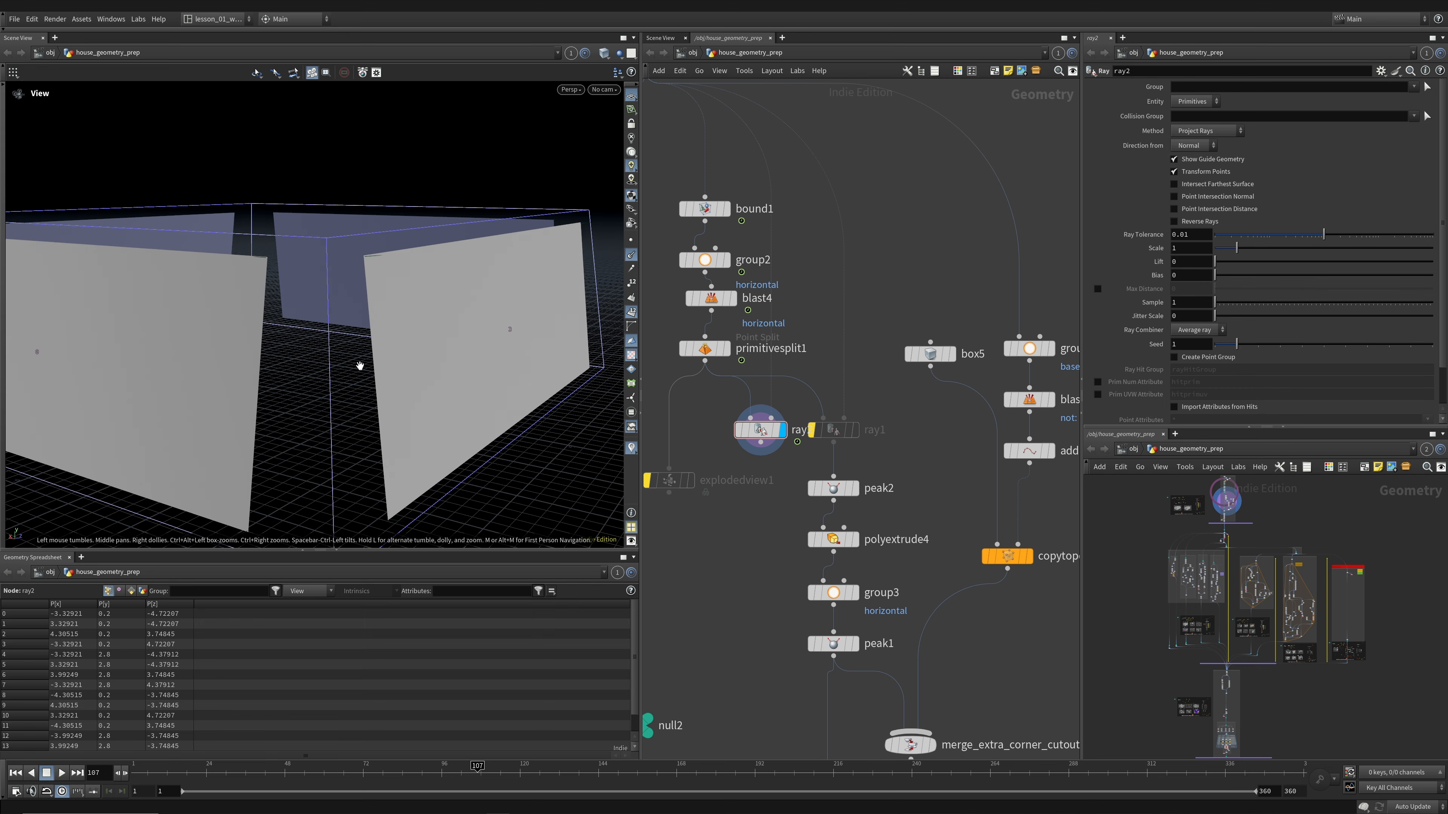
{"action": "left_click_drag", "start_coordinate": [643, 398], "coordinate": [516, 398]}
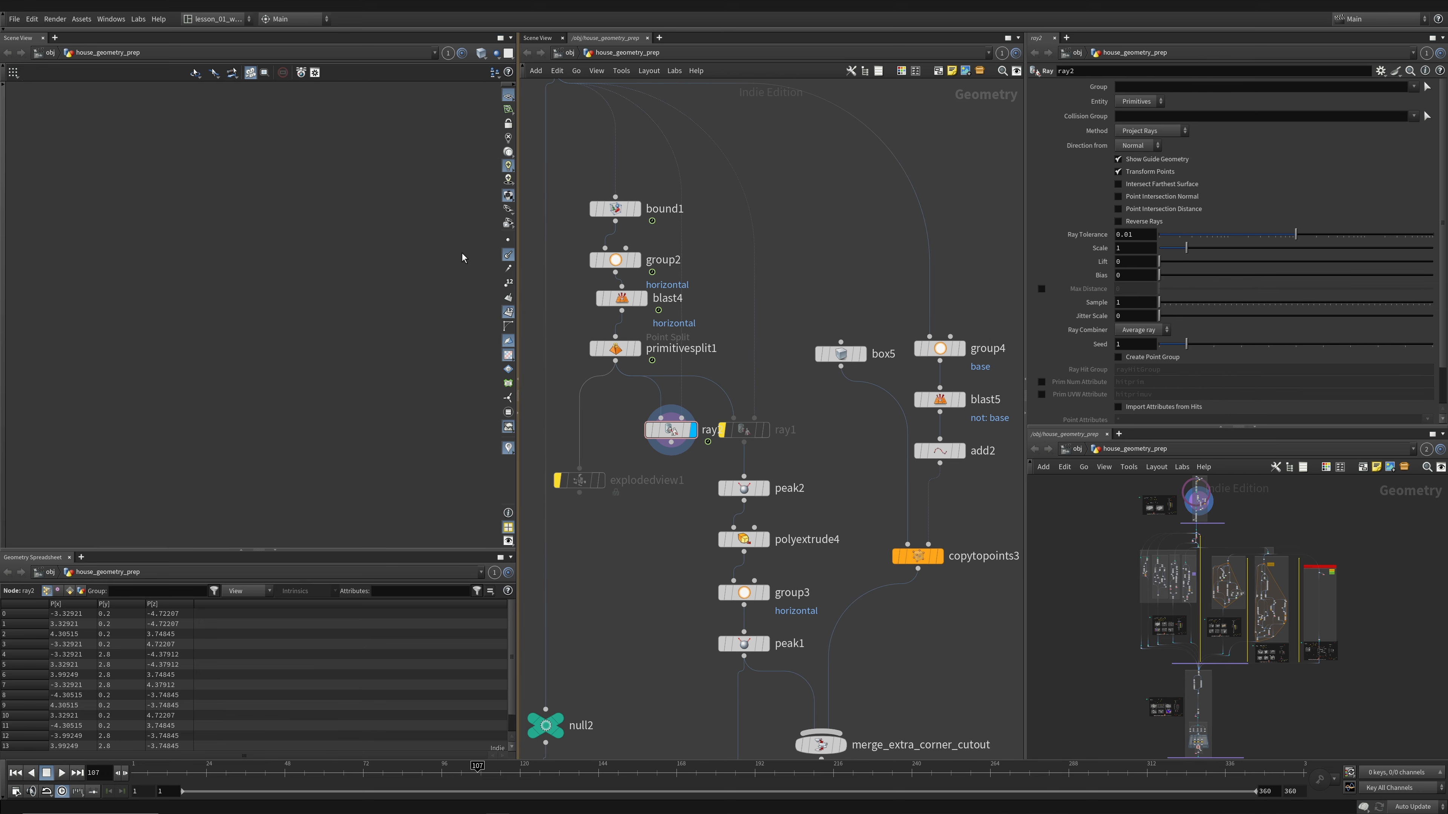
{"action": "left_click_drag", "start_coordinate": [335, 303], "coordinate": [291, 314]}
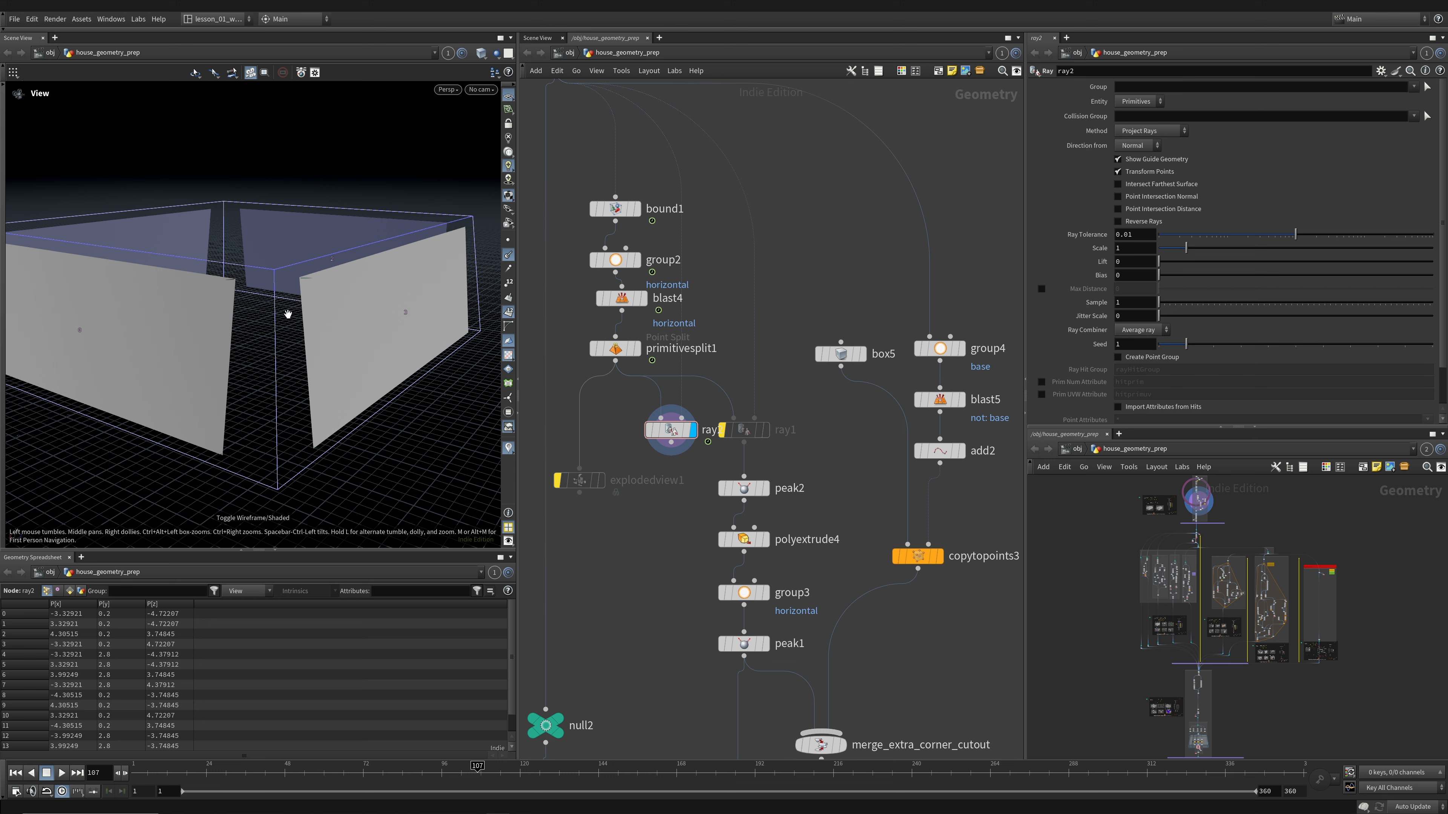
- Find the lesson board in the secondary network view and frame its two building images and node diagram
{"action": "scroll", "coordinate": [1237, 518], "scroll_direction": "down", "scroll_amount": 1}
{"action": "middle_click_drag", "start_coordinate": [1238, 517], "coordinate": [1248, 668]}
{"action": "scroll", "coordinate": [1154, 624], "scroll_direction": "up", "scroll_amount": 8}
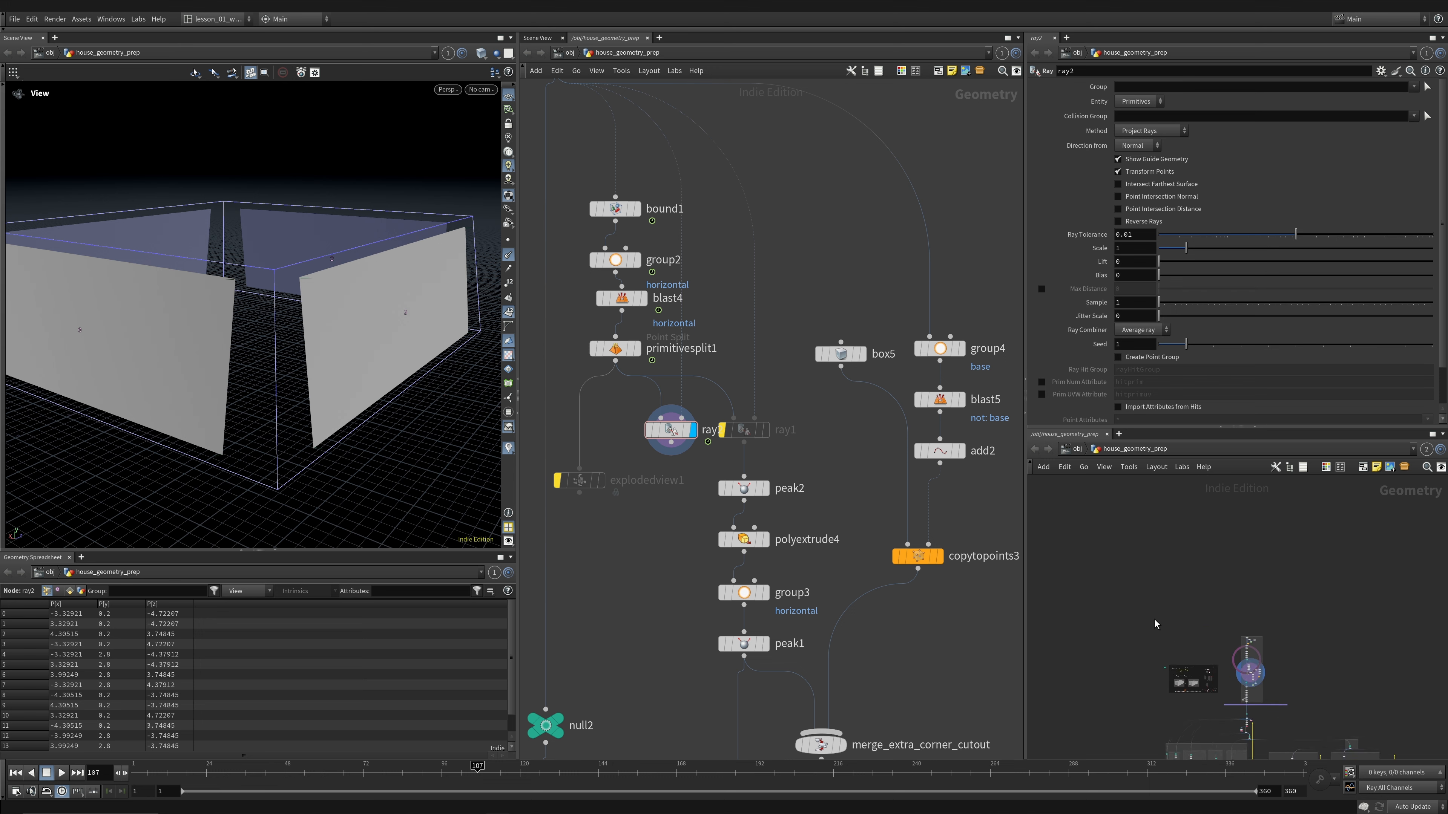
{"action": "middle_click_drag", "start_coordinate": [1145, 706], "coordinate": [1166, 516]}
{"action": "scroll", "coordinate": [1166, 516], "scroll_direction": "up", "scroll_amount": 3}
{"action": "scroll", "coordinate": [1166, 511], "scroll_direction": "up", "scroll_amount": 3}
{"action": "middle_click_drag", "start_coordinate": [1183, 686], "coordinate": [1061, 692]}
{"action": "scroll", "coordinate": [1403, 663], "scroll_direction": "down", "scroll_amount": 2}
{"action": "middle_click_drag", "start_coordinate": [1328, 647], "coordinate": [1284, 614]}
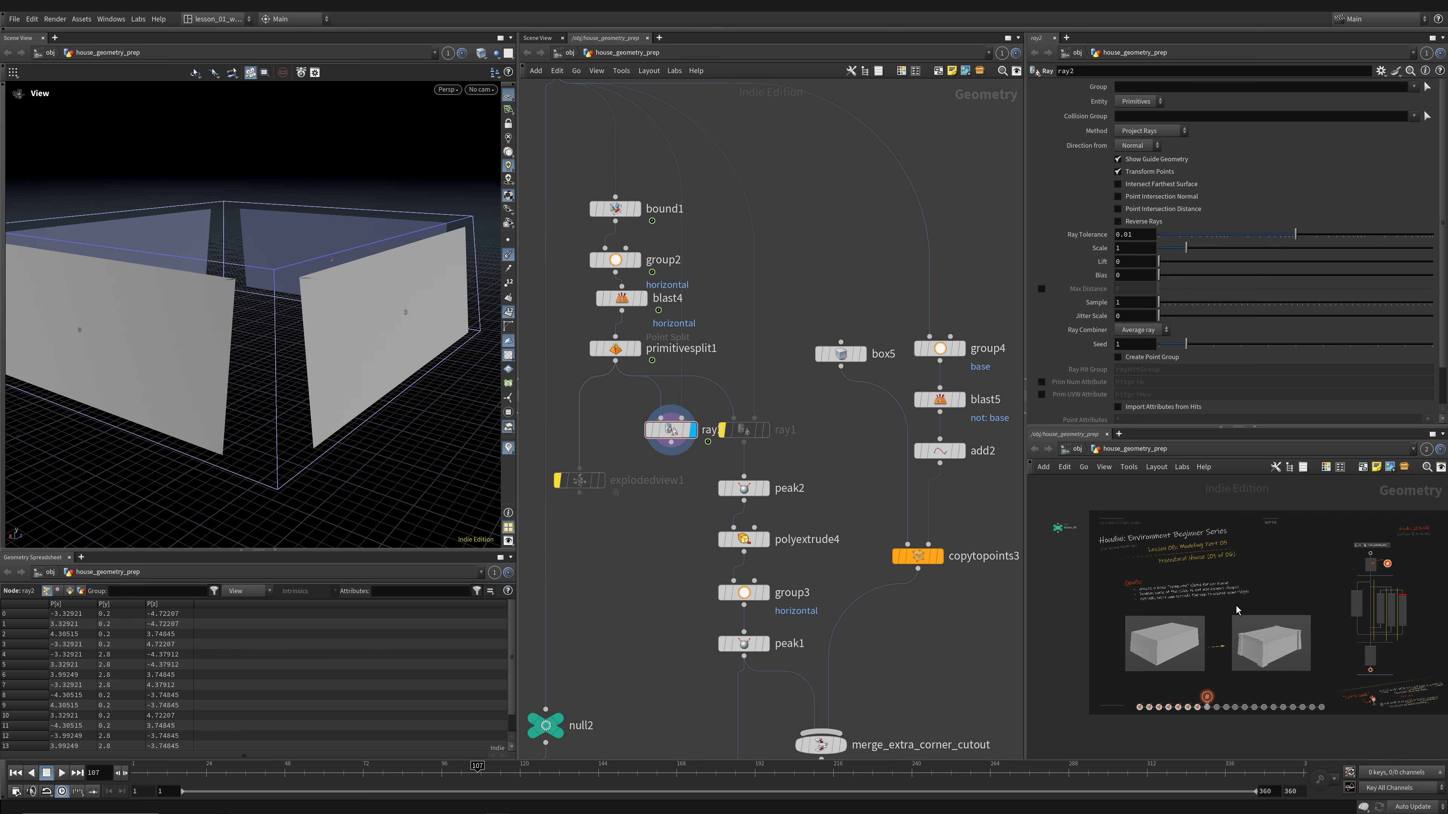
{"action": "scroll", "coordinate": [1230, 608], "scroll_direction": "down", "scroll_amount": 5}
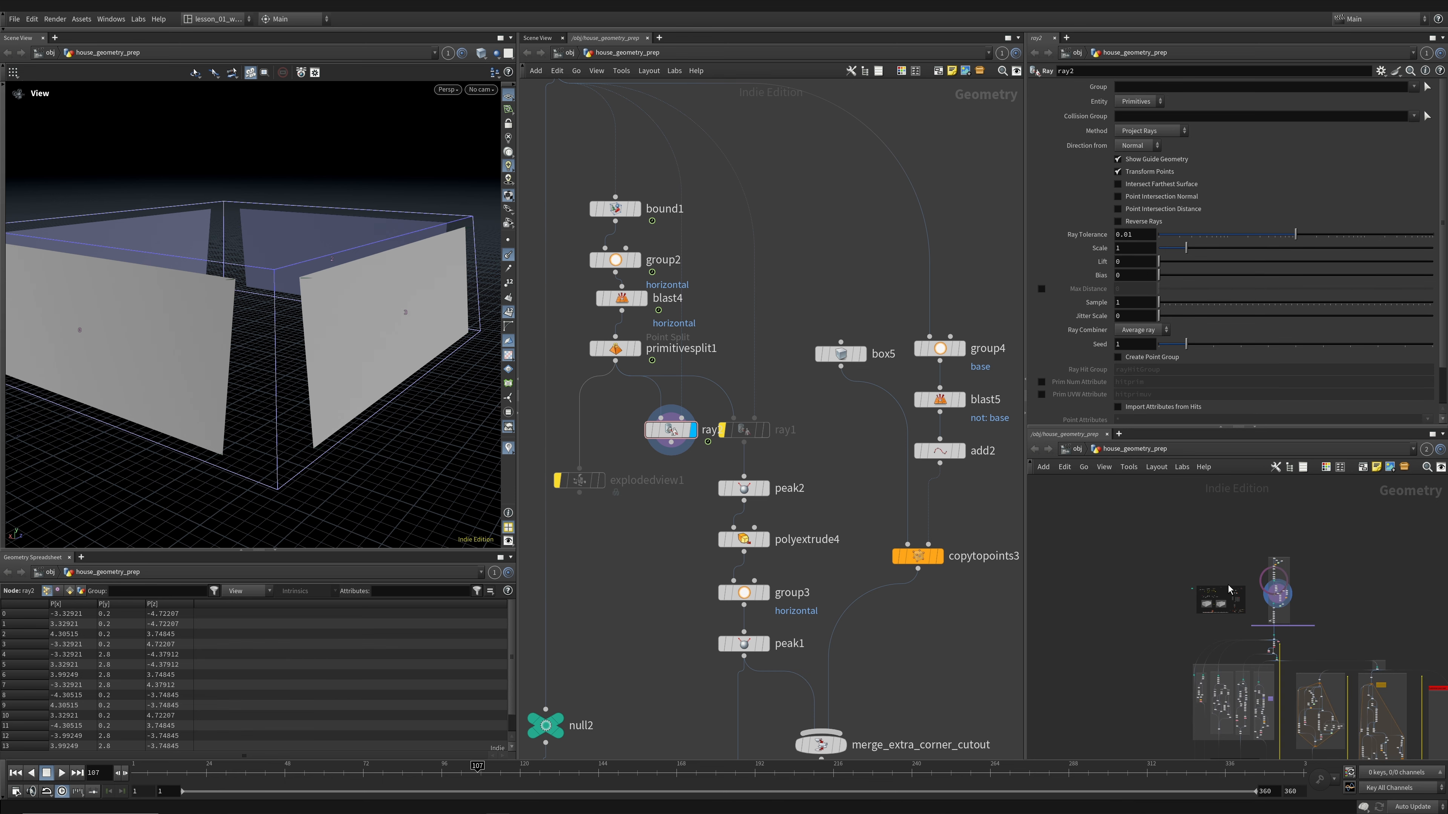
{"action": "scroll", "coordinate": [1228, 587], "scroll_direction": "up", "scroll_amount": 5}
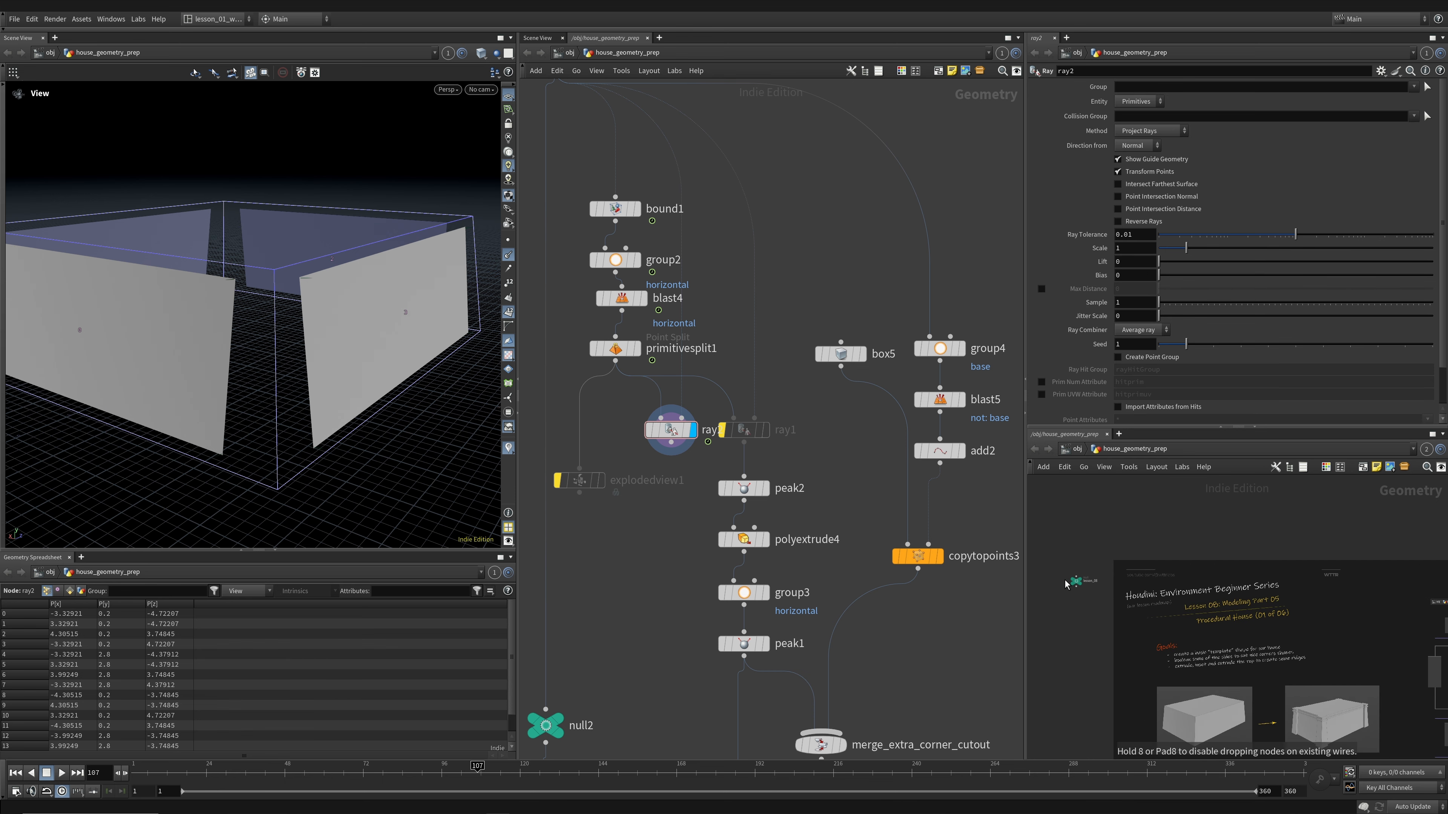
{"action": "middle_click_drag", "start_coordinate": [1302, 740], "coordinate": [1220, 692]}
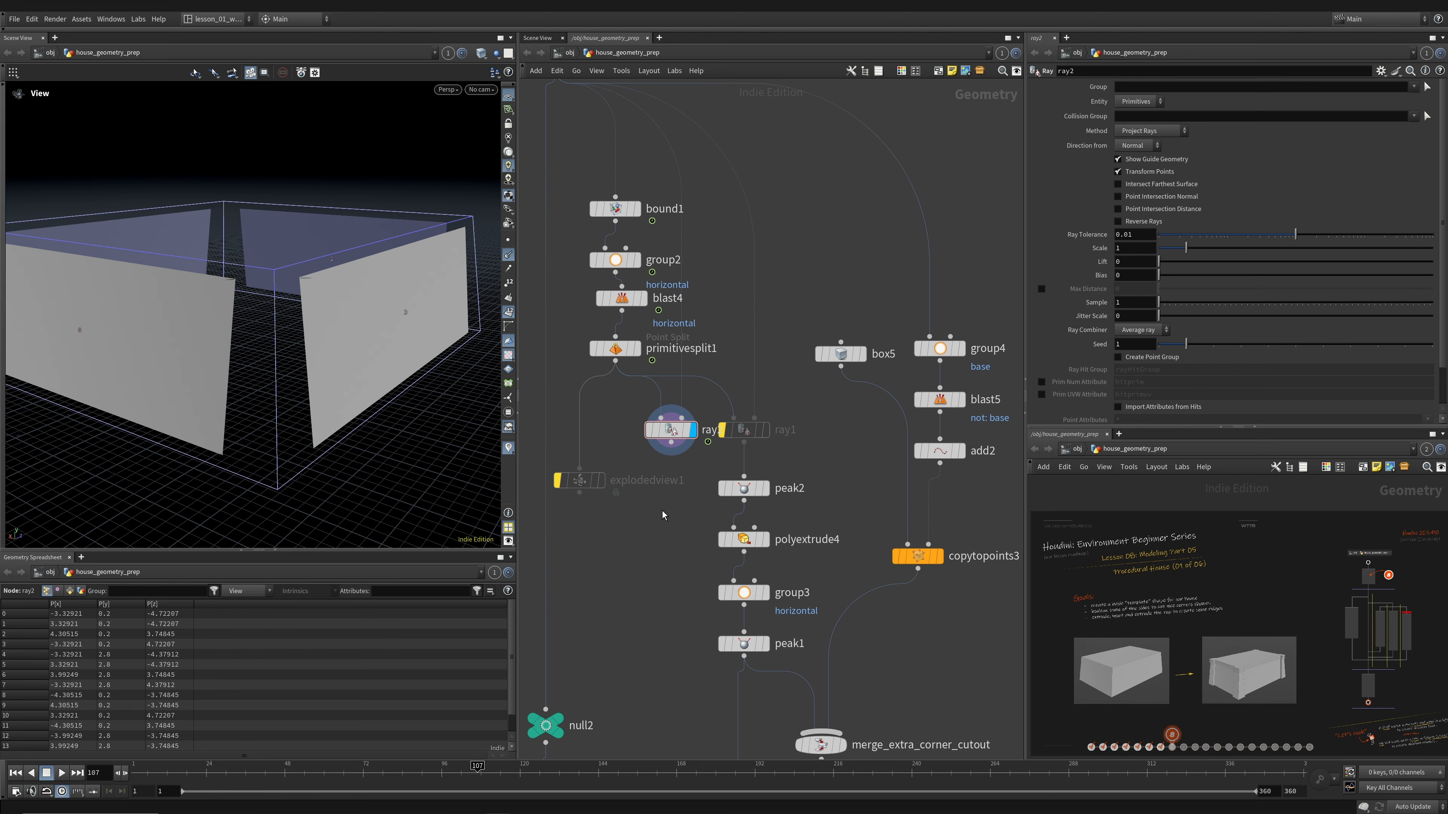
- Survey the overall house network and return to the template branch from bound1 down to boolean1
{"action": "scroll", "coordinate": [662, 515], "scroll_direction": "down", "scroll_amount": 6}
{"action": "middle_click_drag", "start_coordinate": [595, 522], "coordinate": [772, 438]}
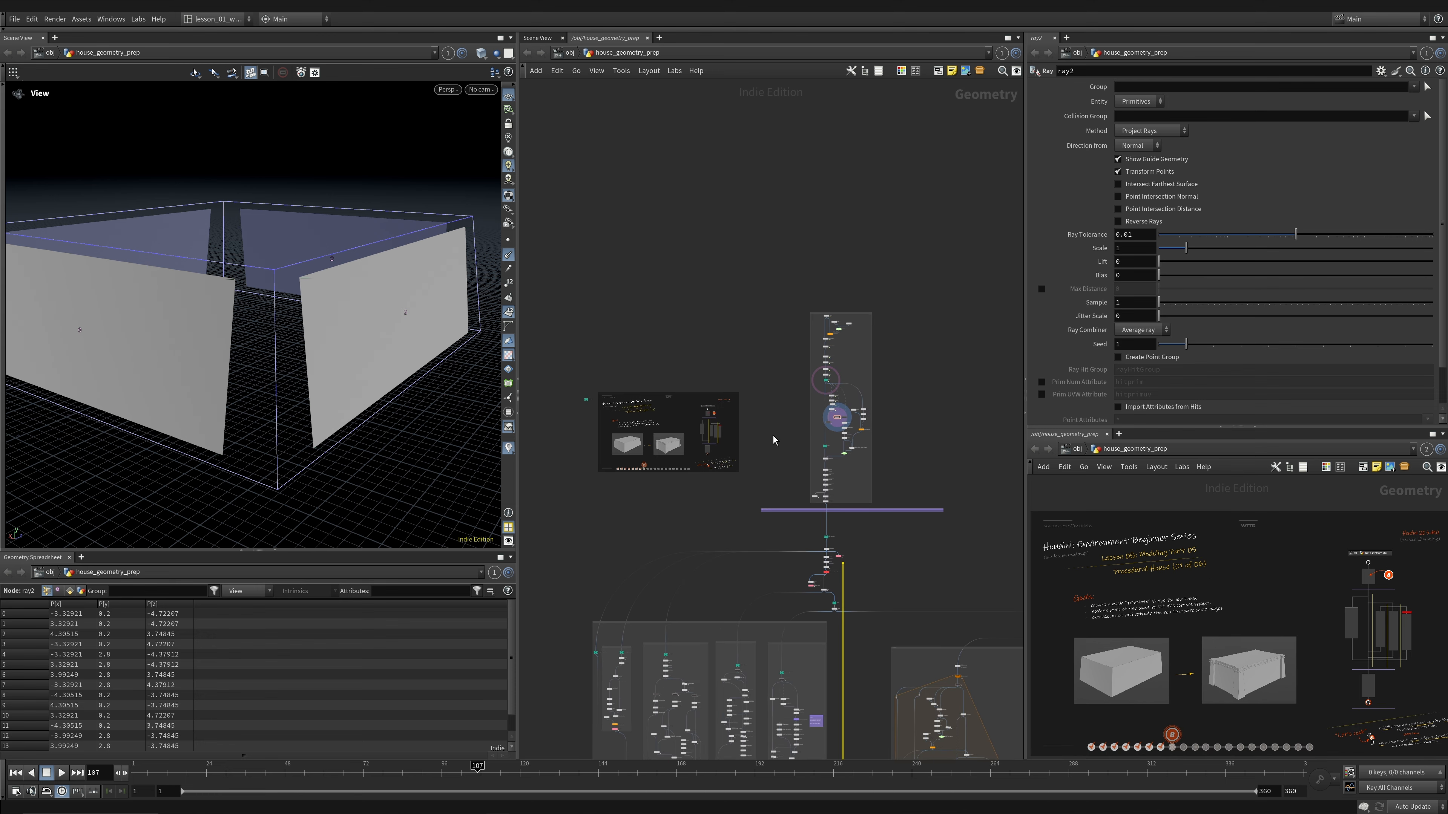
{"action": "scroll", "coordinate": [713, 436], "scroll_direction": "up", "scroll_amount": 4}
{"action": "middle_click_drag", "start_coordinate": [914, 332], "coordinate": [685, 339]}
{"action": "scroll", "coordinate": [745, 416], "scroll_direction": "up", "scroll_amount": 4}
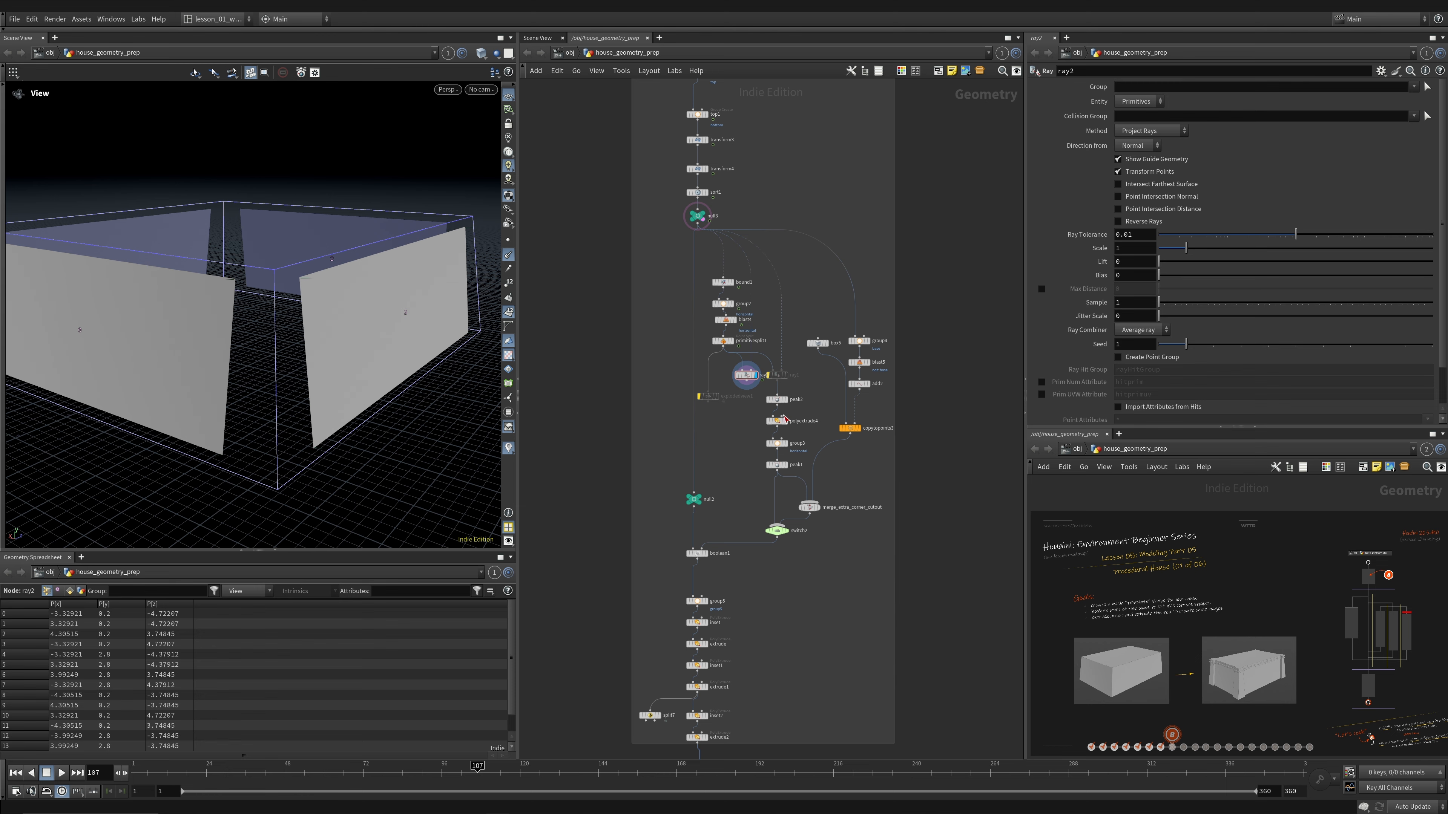
{"action": "scroll", "coordinate": [764, 382], "scroll_direction": "up", "scroll_amount": 3}
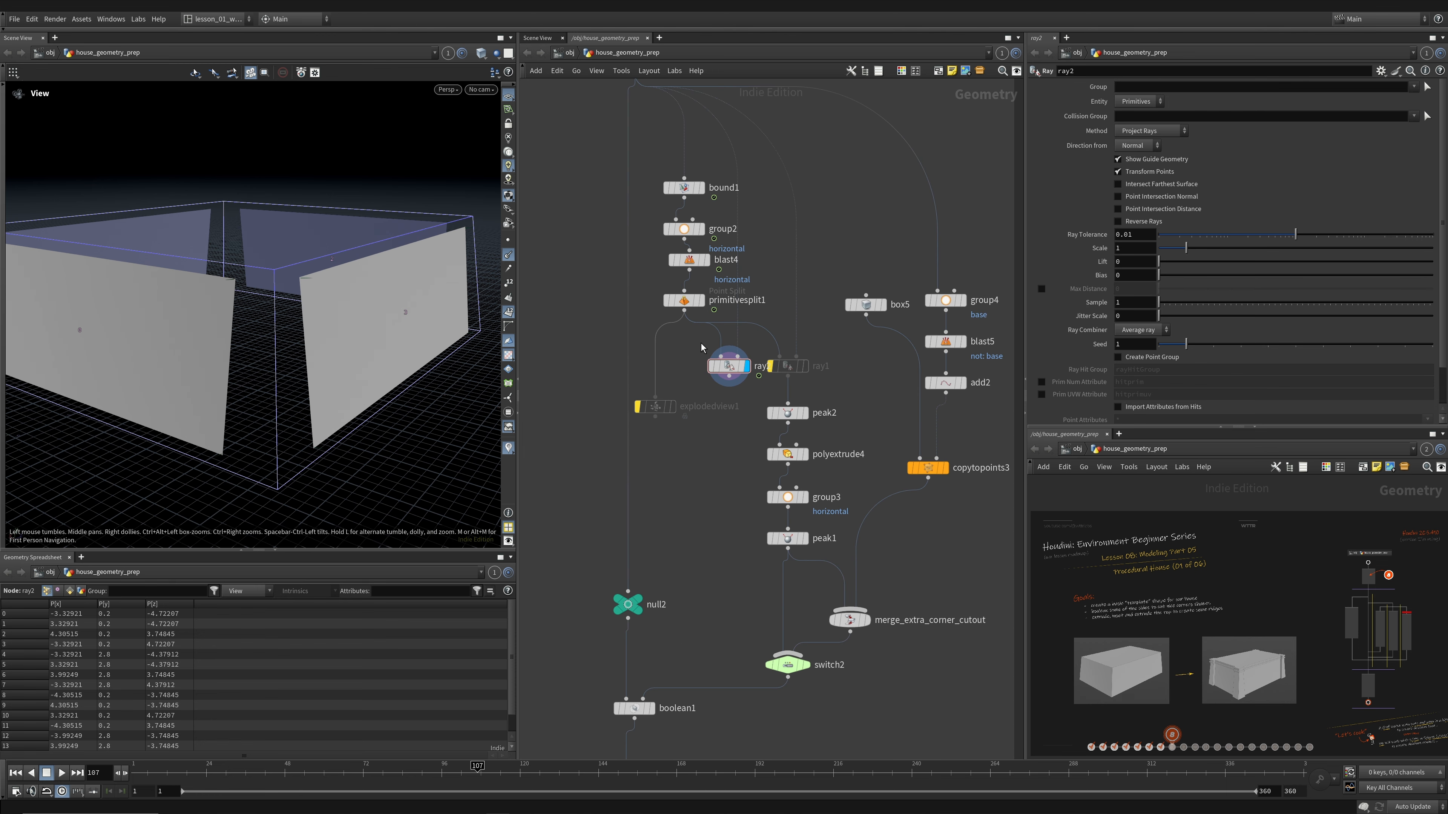
- Compare the split walls of primitivesplit1 with the projected walls of ray2 by displaying each node
{"action": "left_click_drag", "start_coordinate": [691, 261], "coordinate": [686, 260]}
{"action": "left_click", "coordinate": [728, 366]}
{"action": "middle_click", "coordinate": [728, 368]}
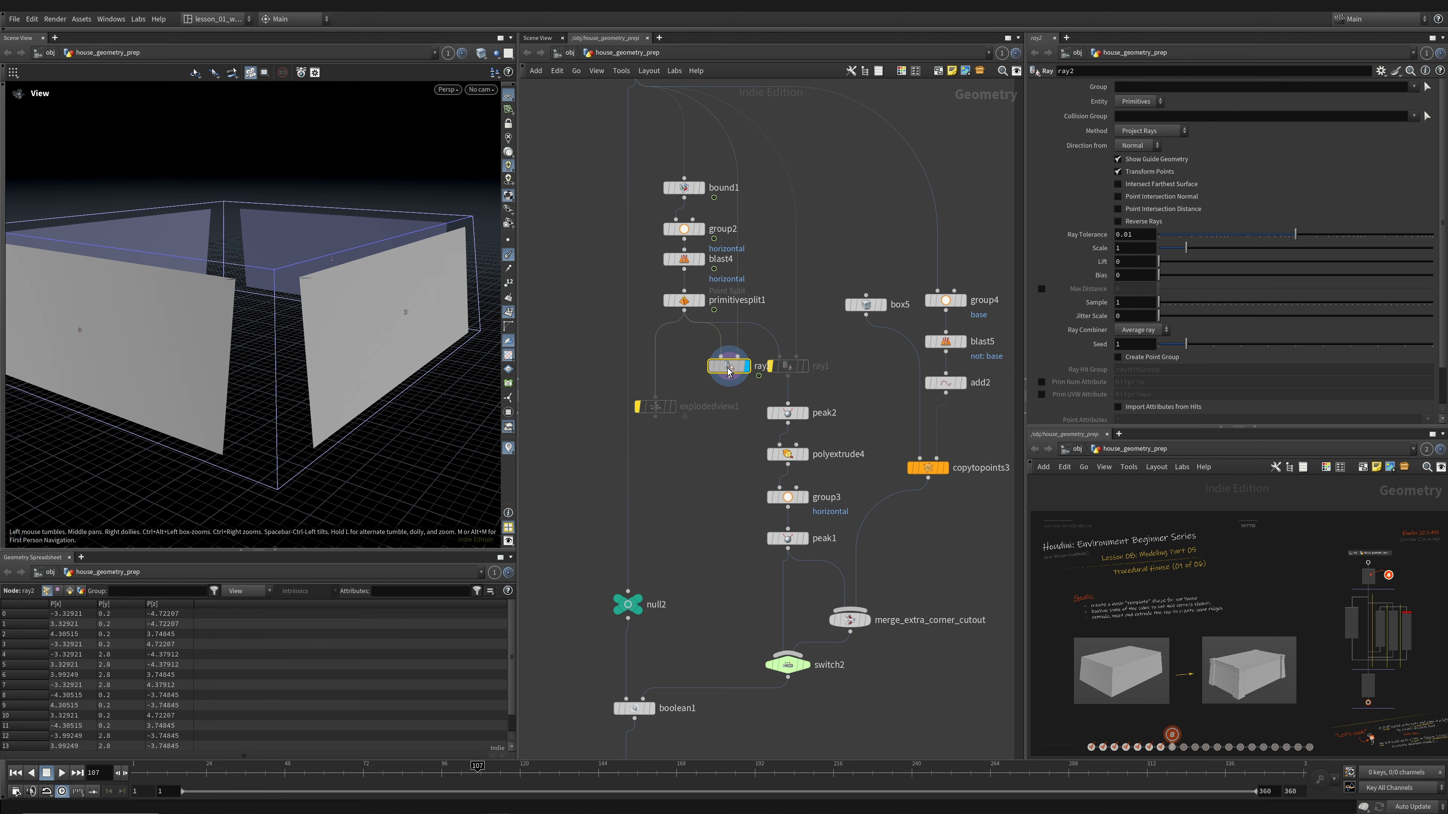
{"action": "left_click", "coordinate": [698, 303]}
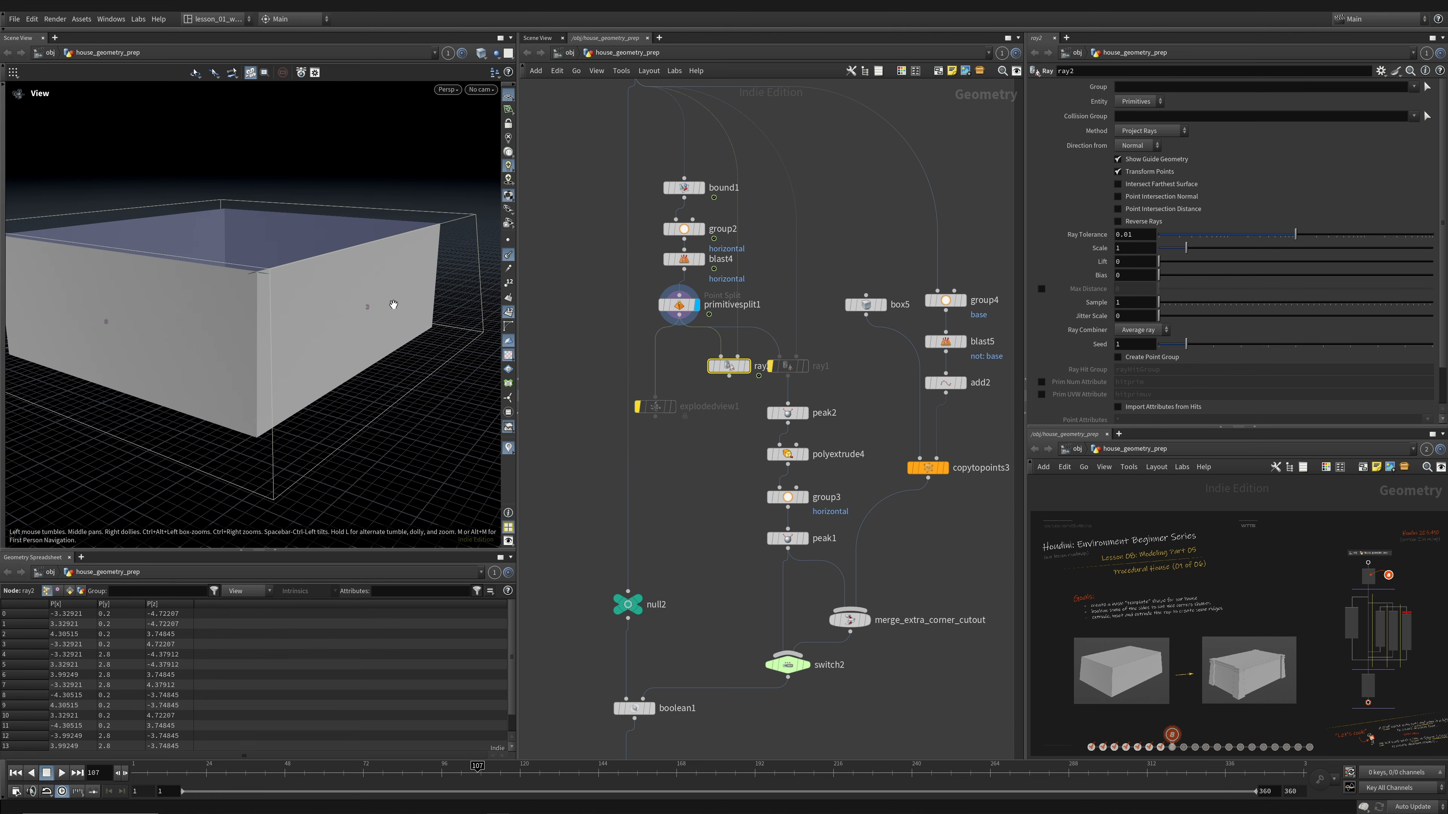
{"action": "mouse_move", "coordinate": [210, 267]}
{"action": "left_mouse_down"}
{"action": "mouse_move", "coordinate": [242, 274]}
{"action": "mouse_move", "coordinate": [228, 245]}
{"action": "left_mouse_up"}
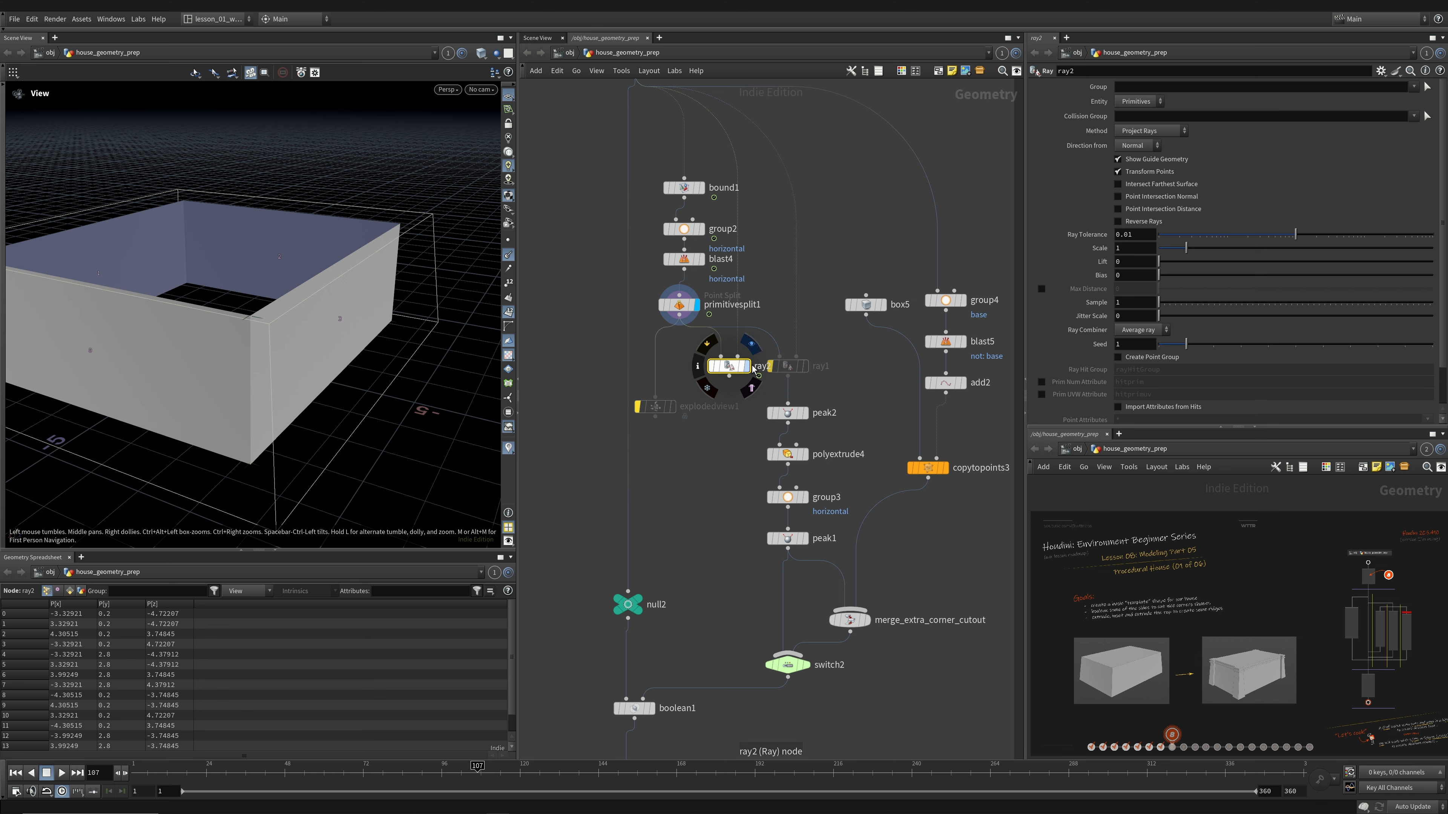
{"action": "left_click", "coordinate": [750, 366]}
{"action": "mouse_move", "coordinate": [738, 357]}
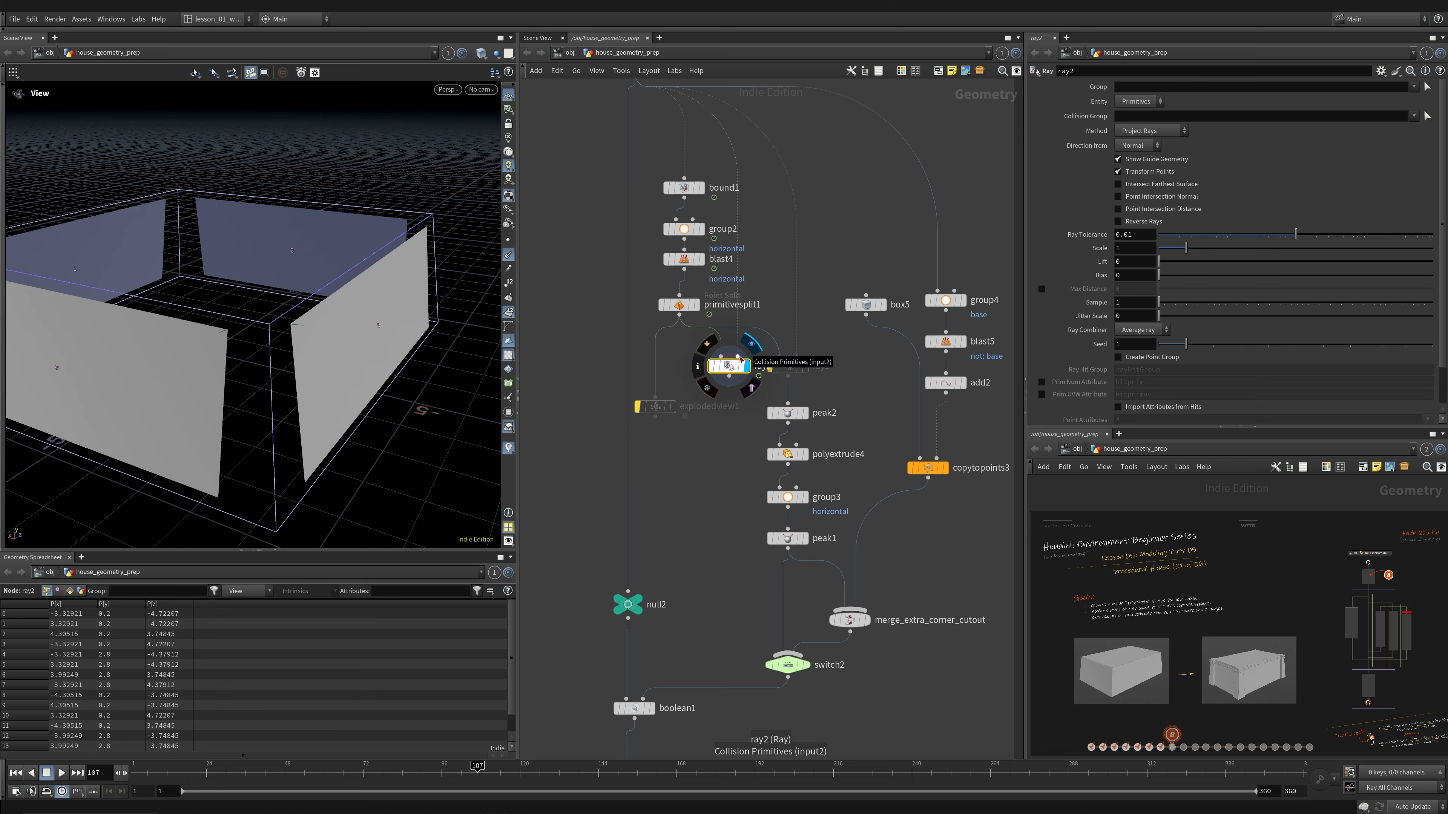
{"action": "left_click_drag", "start_coordinate": [346, 352], "coordinate": [355, 327]}
- Review the projection's sources by displaying primitivesplit1, null3 without its template flag, and ray2
{"action": "middle_click_drag", "start_coordinate": [759, 246], "coordinate": [749, 337]}
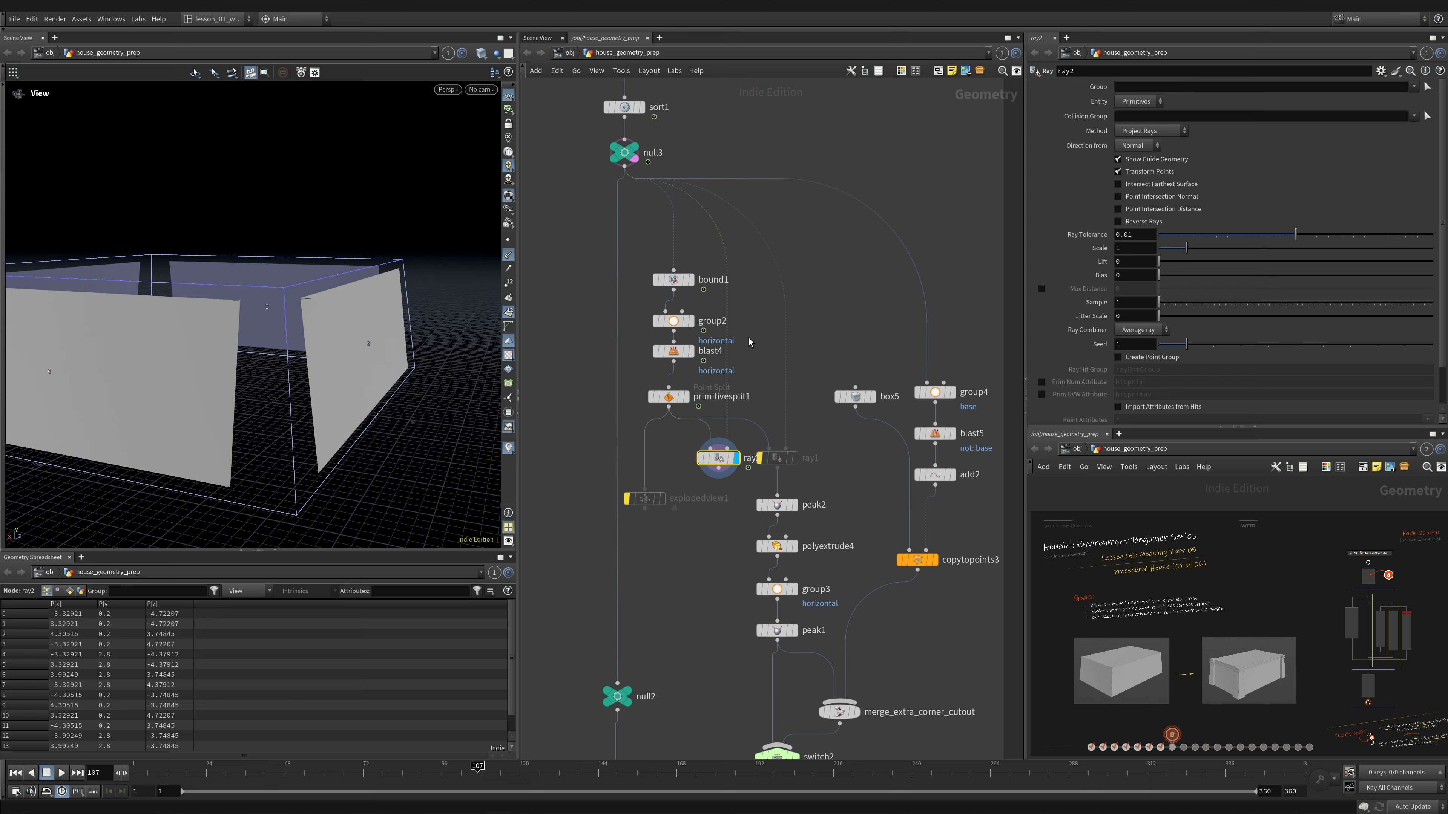
{"action": "left_click", "coordinate": [685, 397]}
{"action": "left_click", "coordinate": [673, 398]}
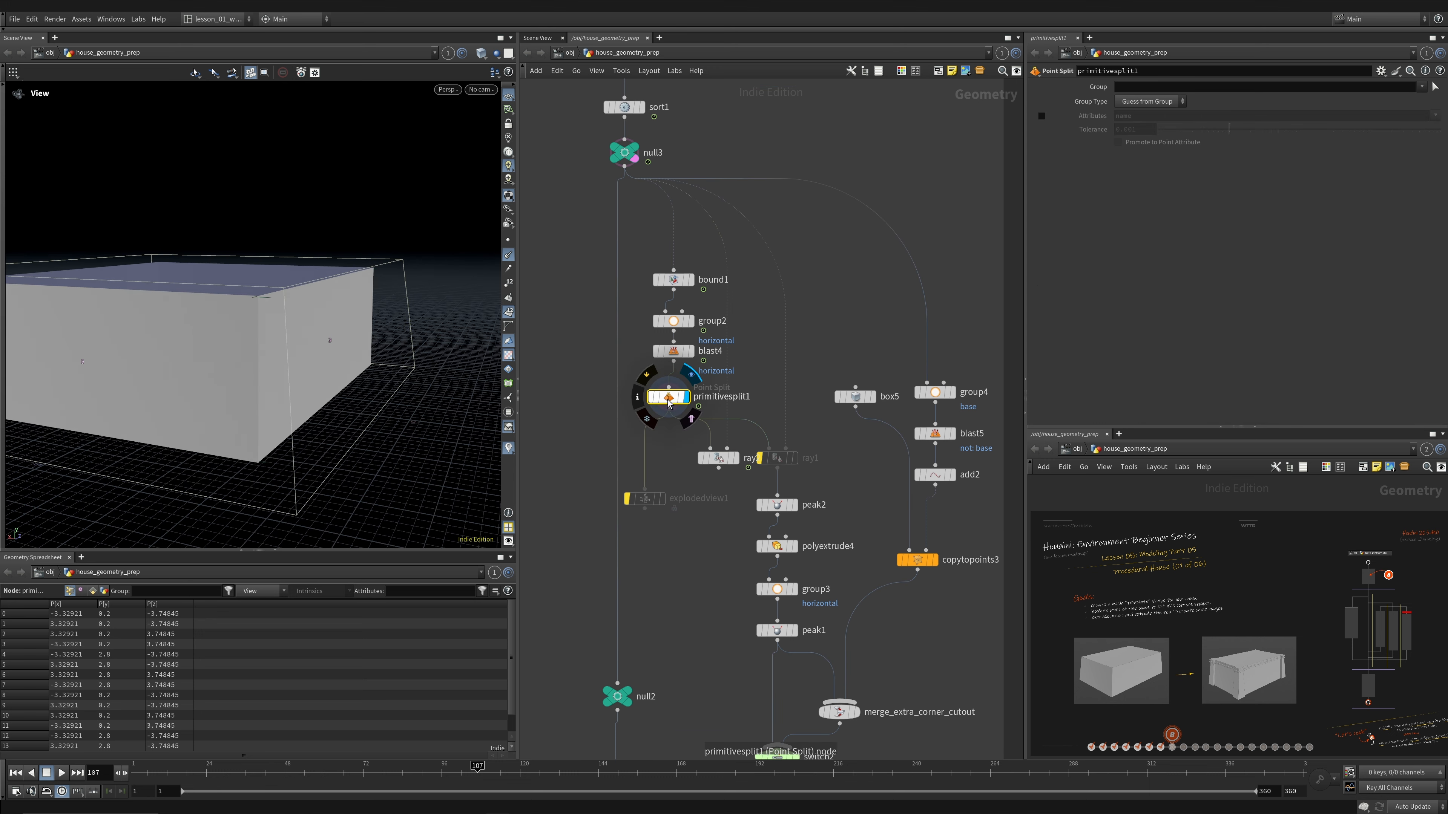
{"action": "left_click_drag", "start_coordinate": [669, 399], "coordinate": [674, 399]}
{"action": "left_click", "coordinate": [632, 154]}
{"action": "left_click", "coordinate": [624, 152]}
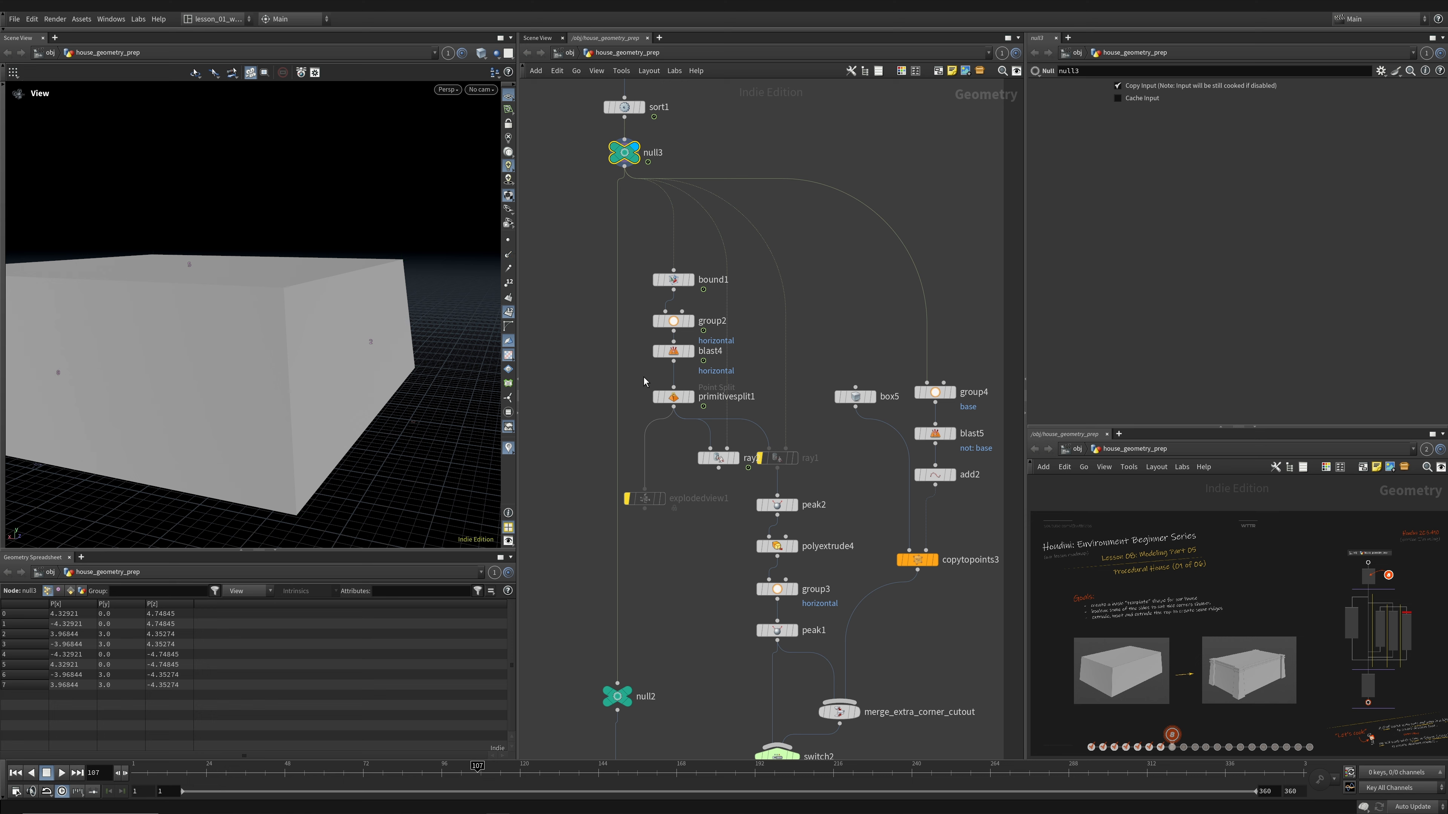
{"action": "left_click", "coordinate": [742, 463]}
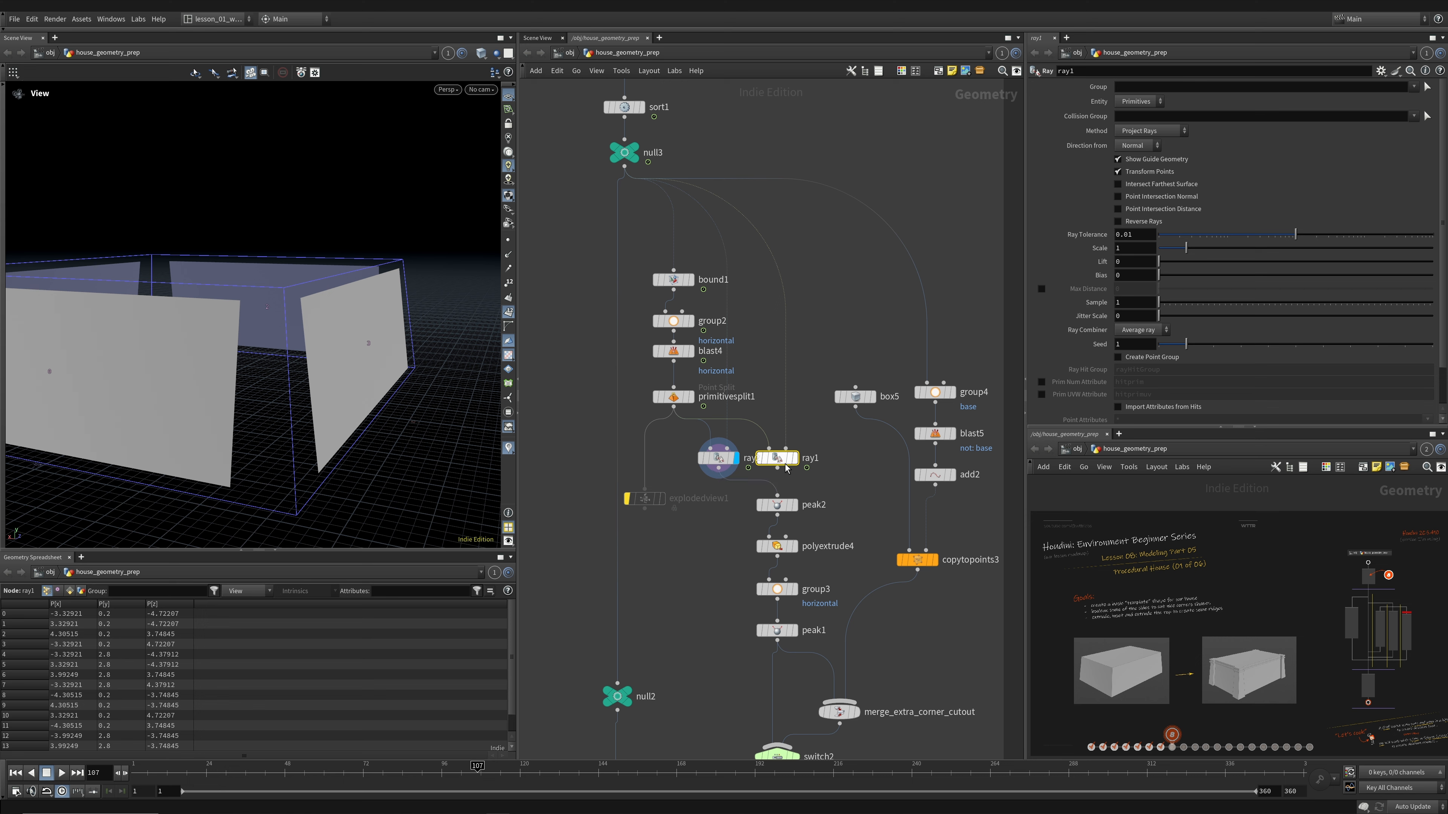
- Delete ray1 and put ray2 in its place above peak2, saving the scene
{"action": "mouse_move", "coordinate": [784, 467]}
{"action": "key", "text": "Delete"}
{"action": "key", "text": "ctrl+s"}
{"action": "left_click_drag", "start_coordinate": [723, 461], "coordinate": [787, 445]}
- Display peak2 with ray2 as a template and compare the inset walls with the projected ones
{"action": "left_click", "coordinate": [795, 504]}
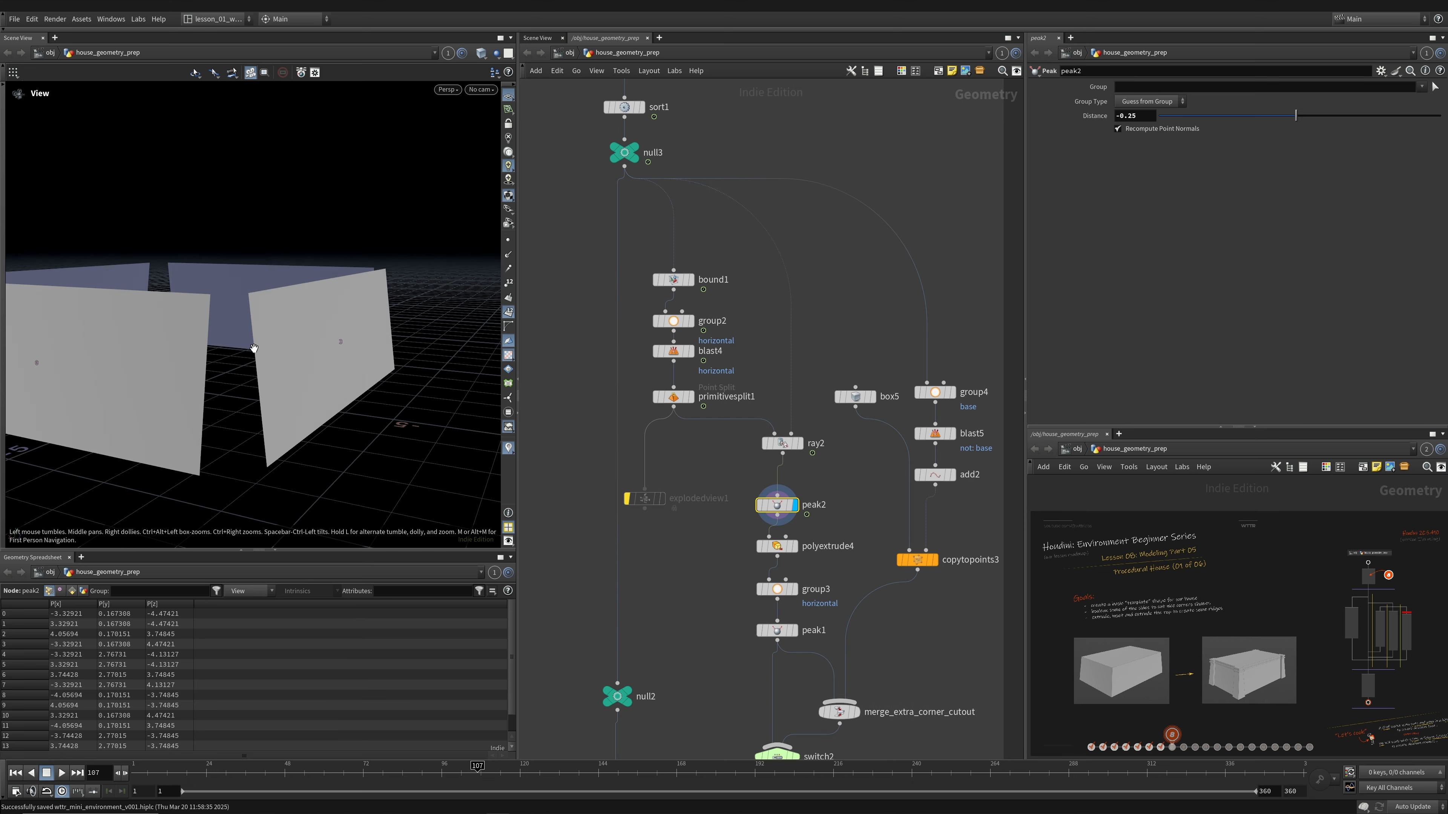
{"action": "key", "text": "w"}
{"action": "left_click", "coordinate": [794, 444]}
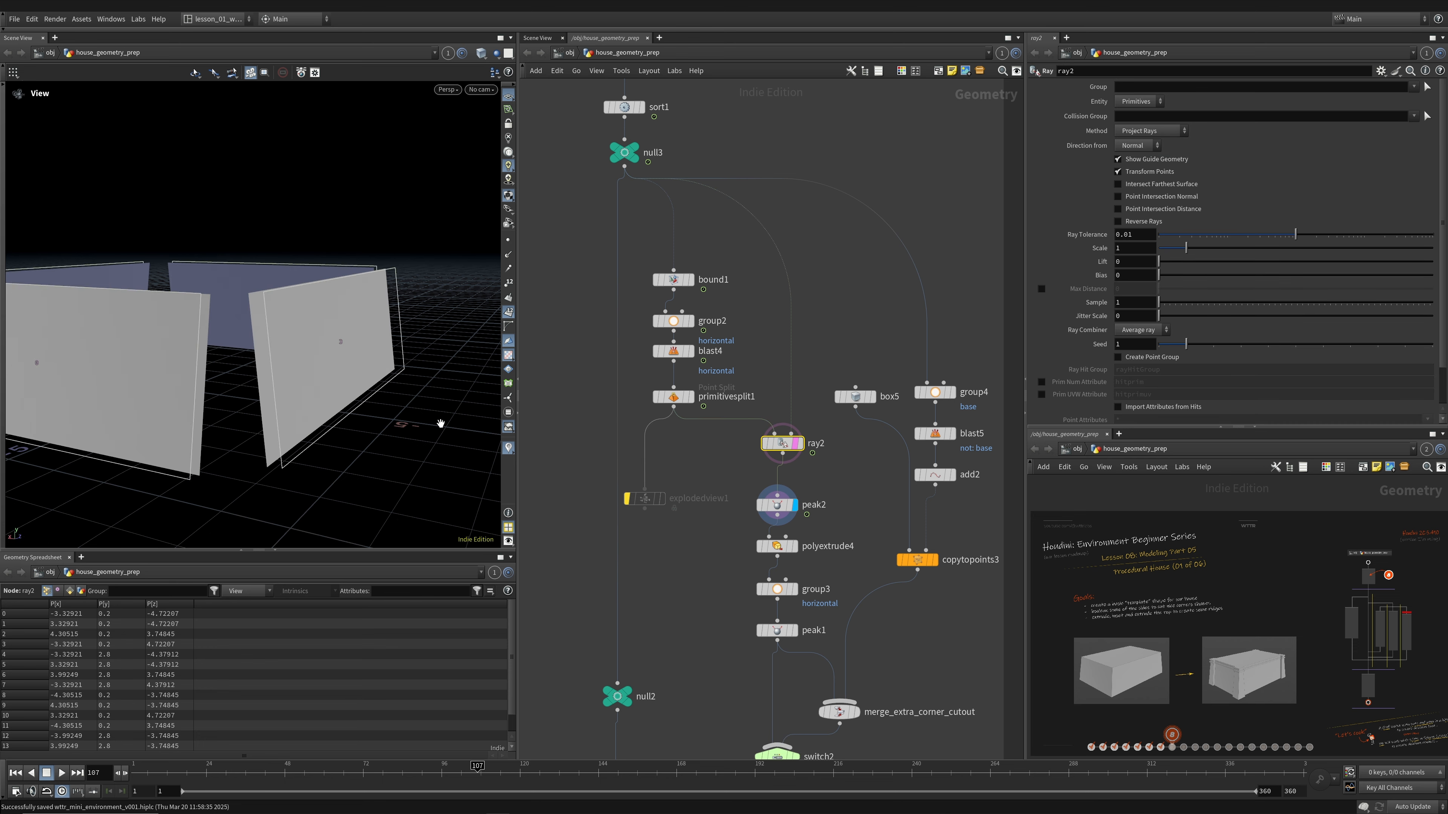
{"action": "left_click_drag", "start_coordinate": [440, 424], "coordinate": [320, 342]}
{"action": "left_click", "coordinate": [777, 505]}
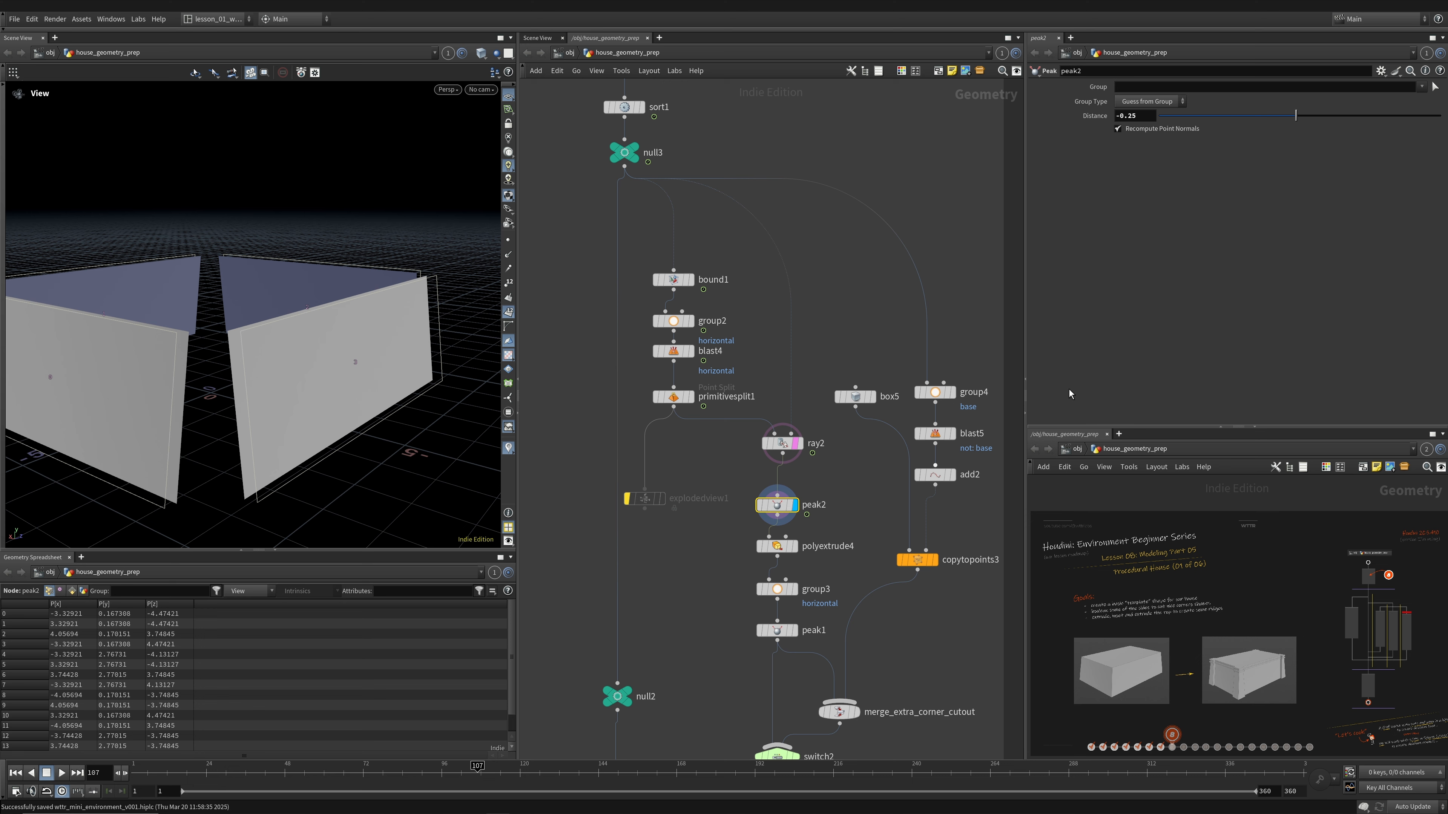
- Try a distance of -0.33 on peak2 and restore it to -.25
{"action": "left_click_drag", "start_coordinate": [1295, 116], "coordinate": [1294, 118]}
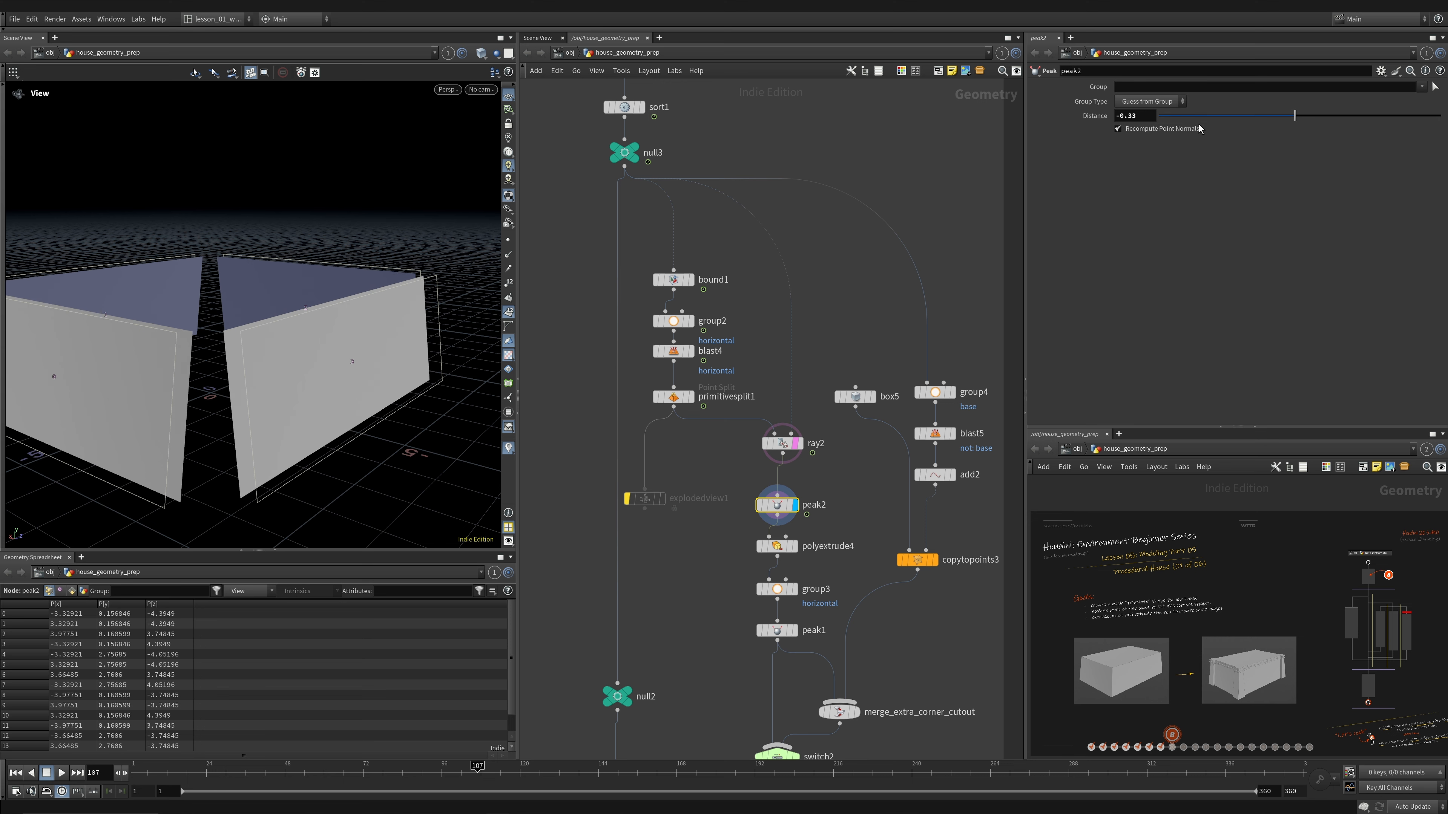
{"action": "left_click_drag", "start_coordinate": [1137, 117], "coordinate": [1122, 121]}
{"action": "key", "text": "BackSpace"}
{"action": "key", "text": "BackSpace"}
{"action": "key", "text": "BackSpace"}
{"action": "key", "text": "BackSpace"}
{"action": "type", "text": ".25"}
{"action": "key", "text": "Return"}
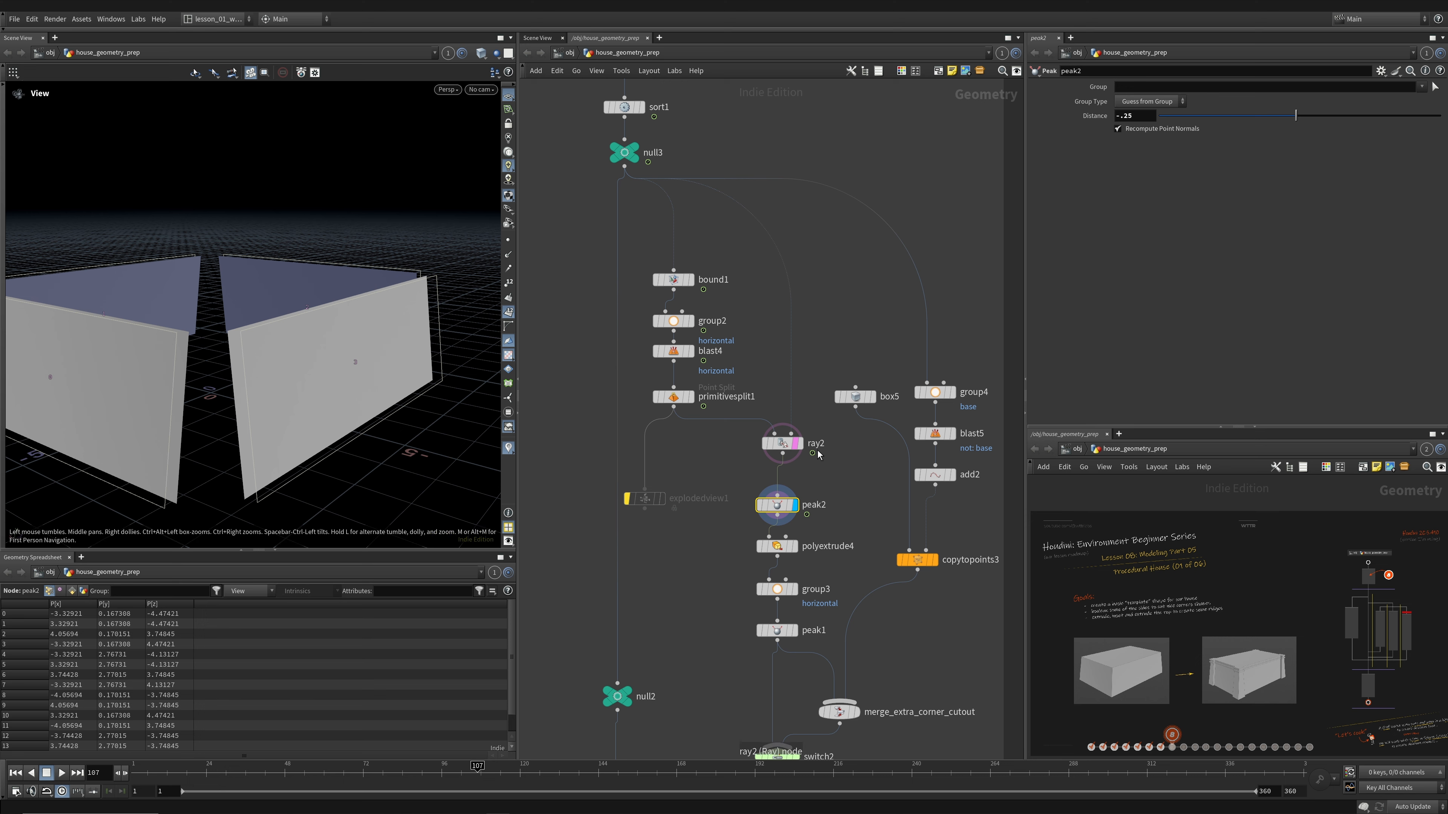
- Switch off ray2's template display and show peak2 as the template
{"action": "left_click", "coordinate": [795, 444]}
{"action": "left_click", "coordinate": [782, 444]}
{"action": "left_click", "coordinate": [778, 505]}
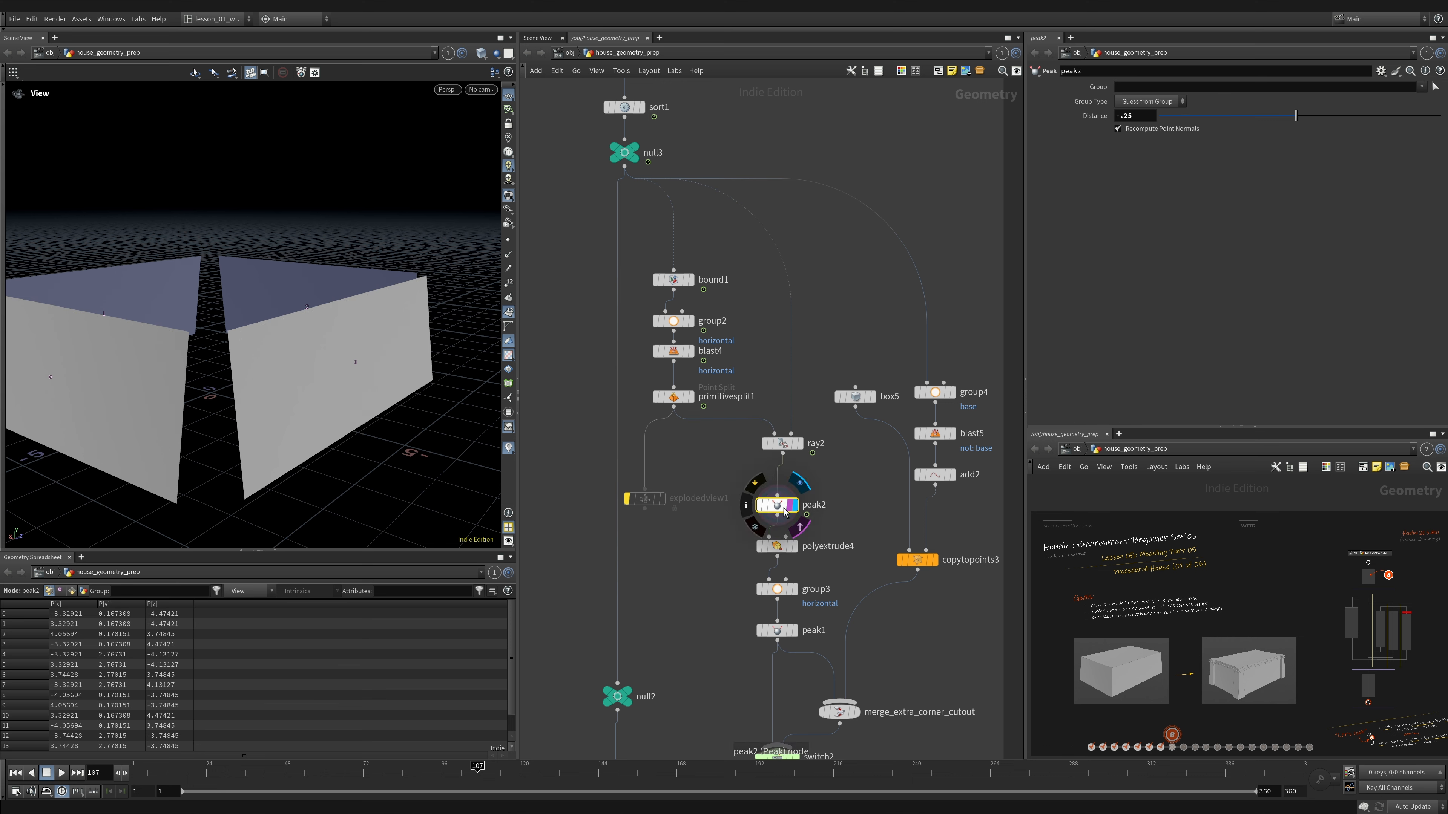
- Move peak2 aside and add an Attribute Wrangle next to it, fed from ray2
{"action": "left_click_drag", "start_coordinate": [784, 506], "coordinate": [745, 499]}
{"action": "key", "text": "Tab"}
{"action": "type", "text": "wr"}
{"action": "key", "text": "Return"}
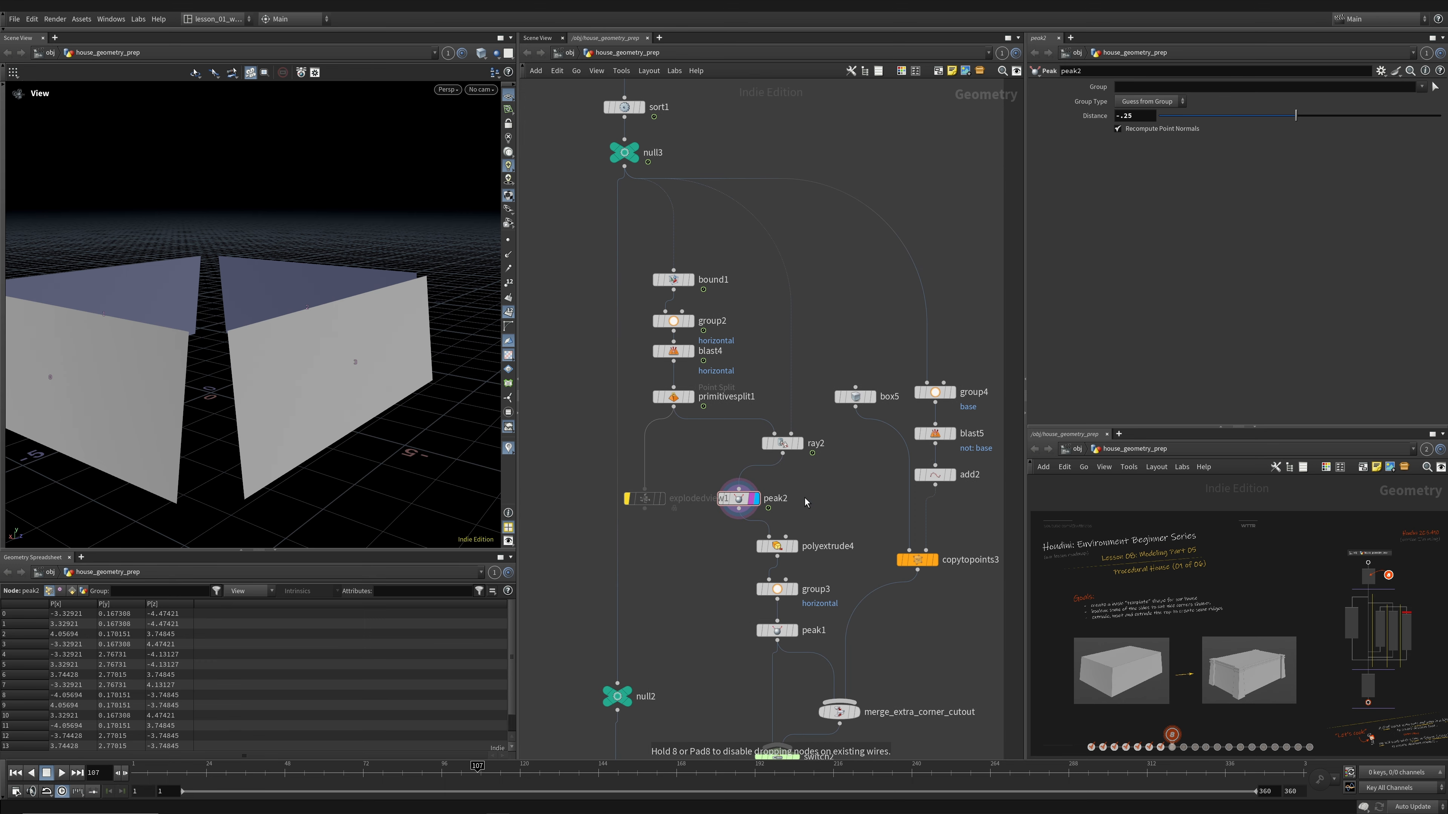
{"action": "left_click", "coordinate": [805, 494]}
{"action": "left_click", "coordinate": [793, 488]}
{"action": "left_click", "coordinate": [783, 454]}
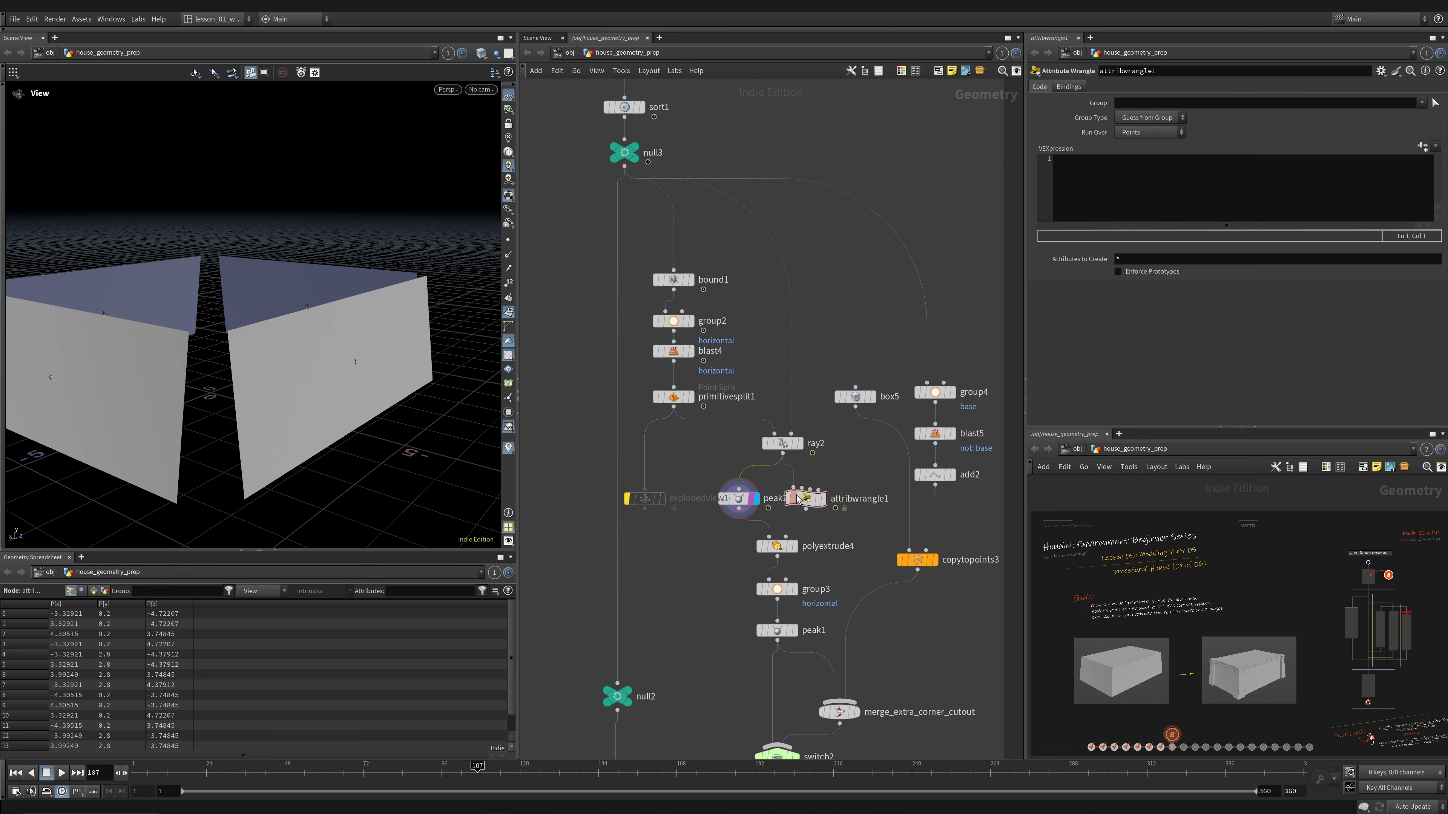
- Display attribwrangle1, turn off peak2's template display and show peak2's parameters
{"action": "left_click", "coordinate": [823, 499]}
{"action": "left_click", "coordinate": [752, 507]}
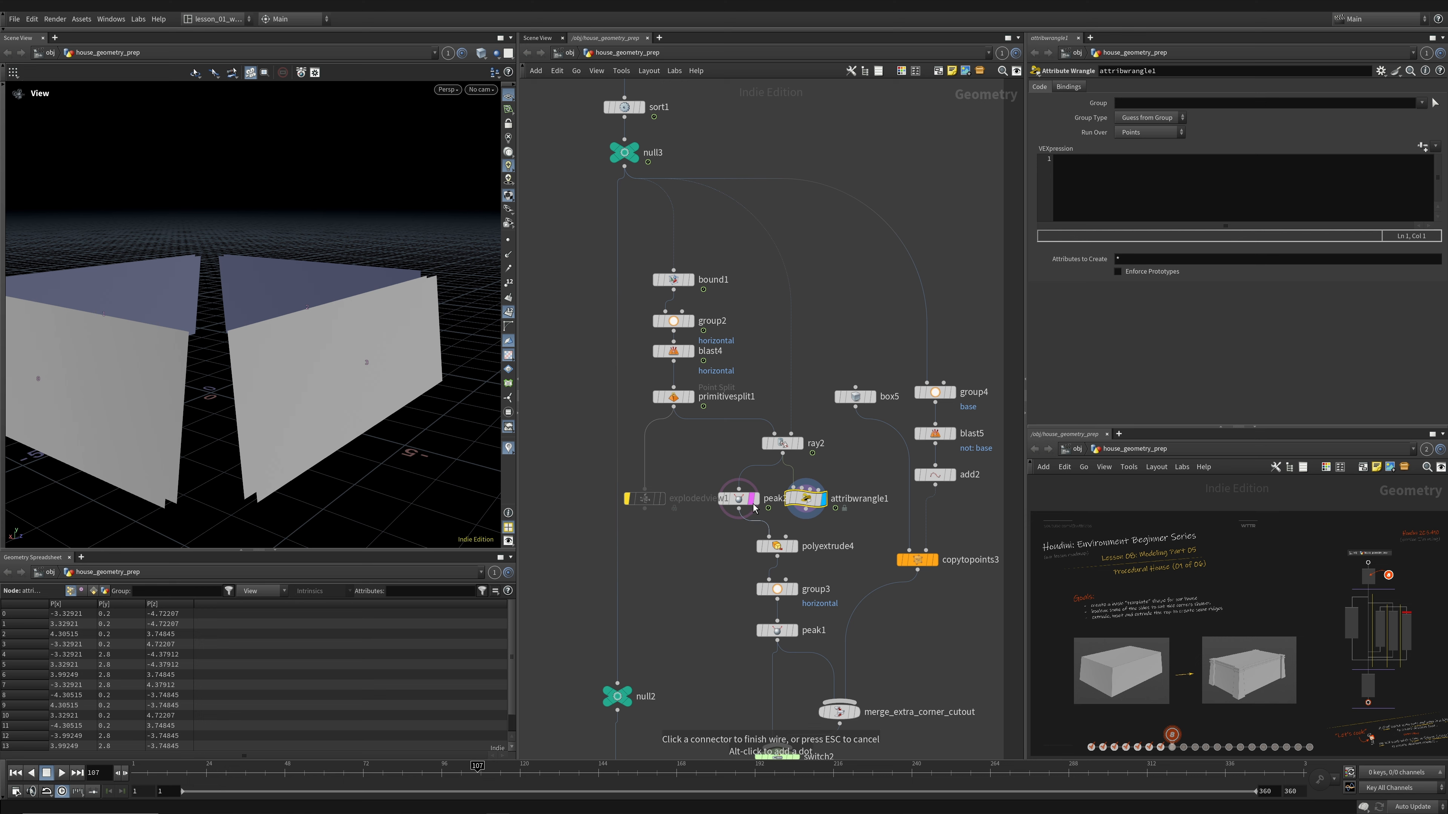
{"action": "left_click", "coordinate": [769, 537]}
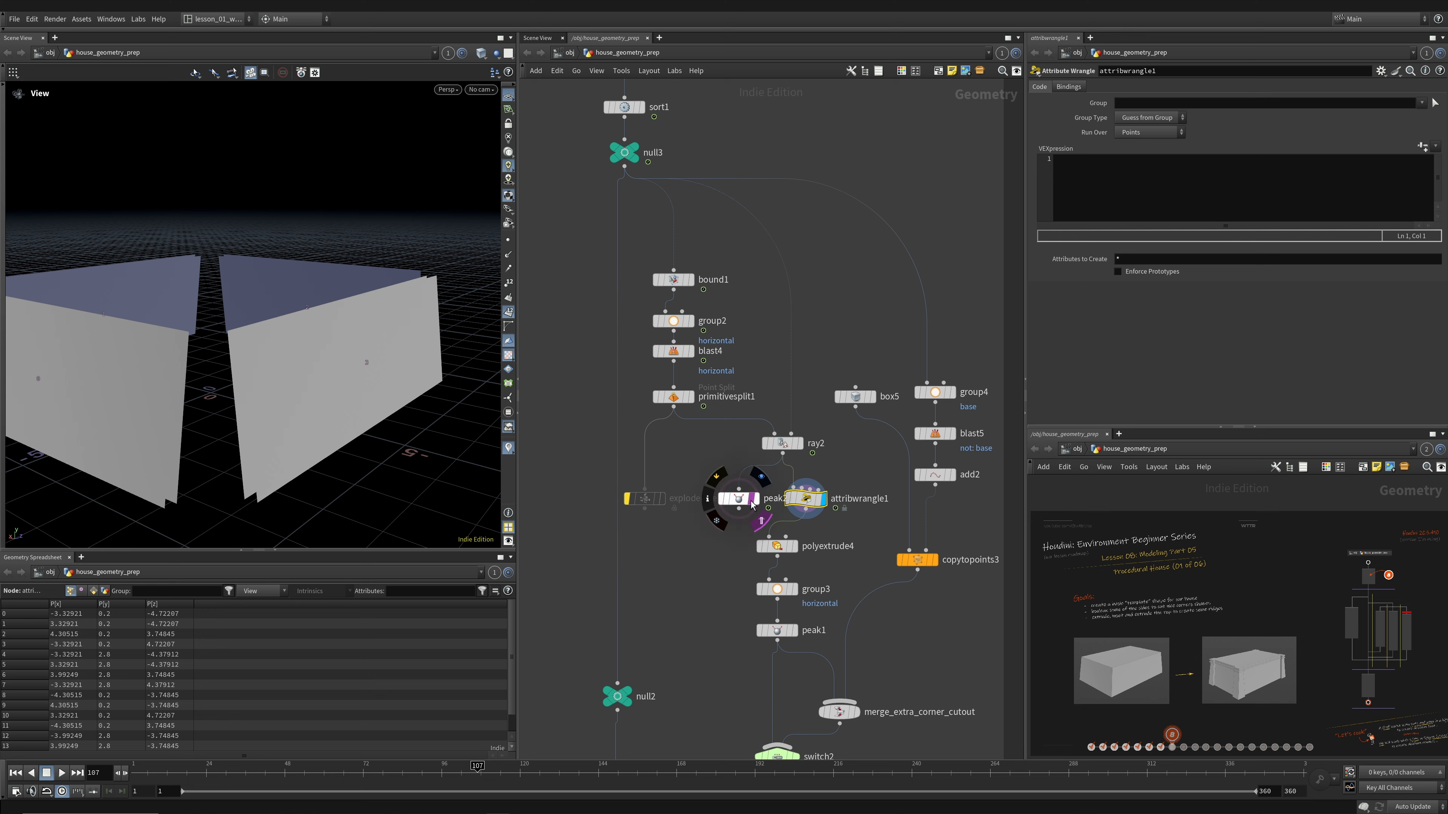
{"action": "left_click", "coordinate": [783, 444]}
{"action": "left_click", "coordinate": [739, 499]}
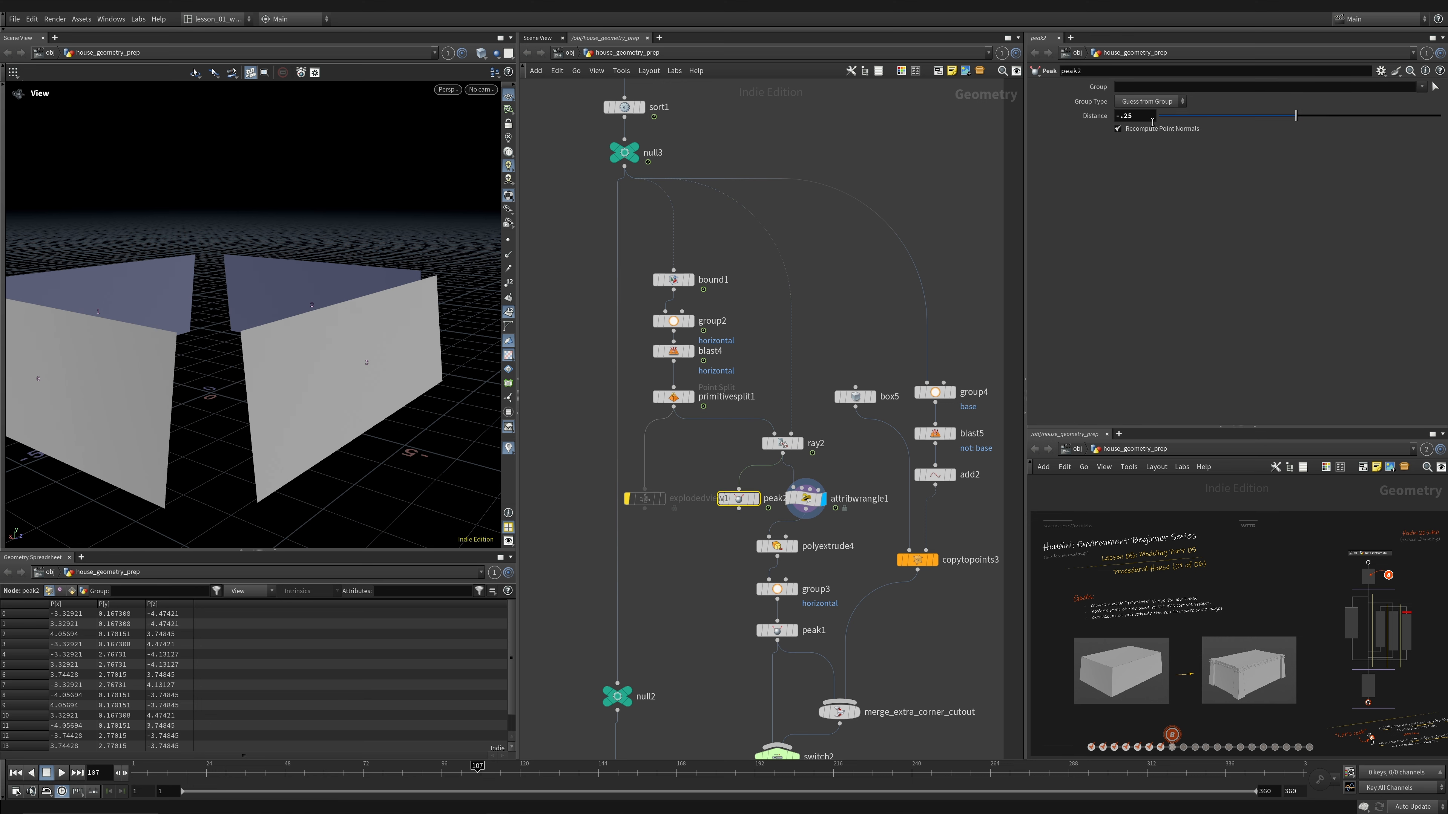
- Compare peak2's Distance parameter with the parameters of attribwrangle1 beside it
{"action": "left_click_drag", "start_coordinate": [1152, 122], "coordinate": [1110, 118]}
{"action": "left_click", "coordinate": [807, 500]}
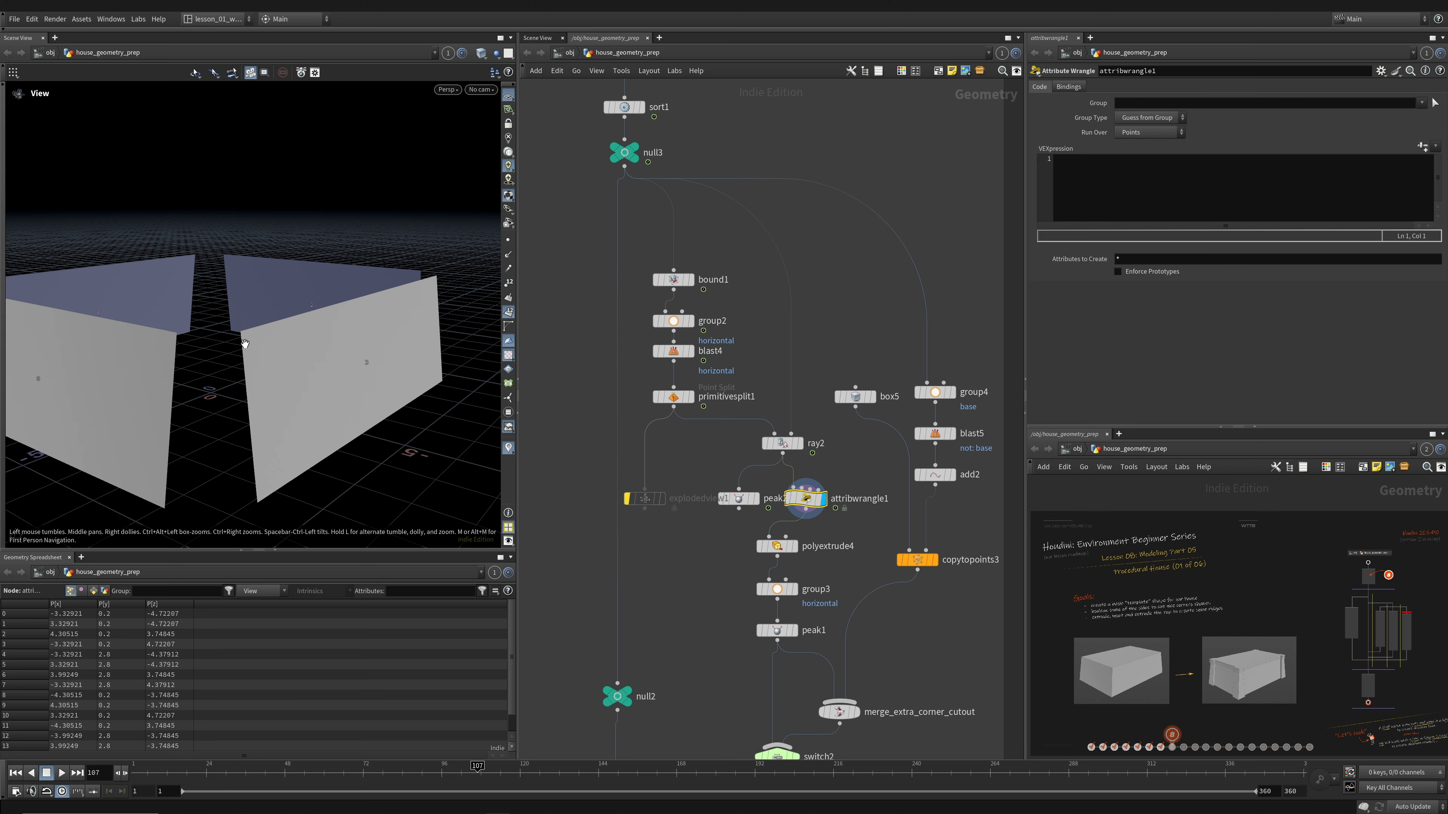
{"action": "left_click", "coordinate": [753, 502]}
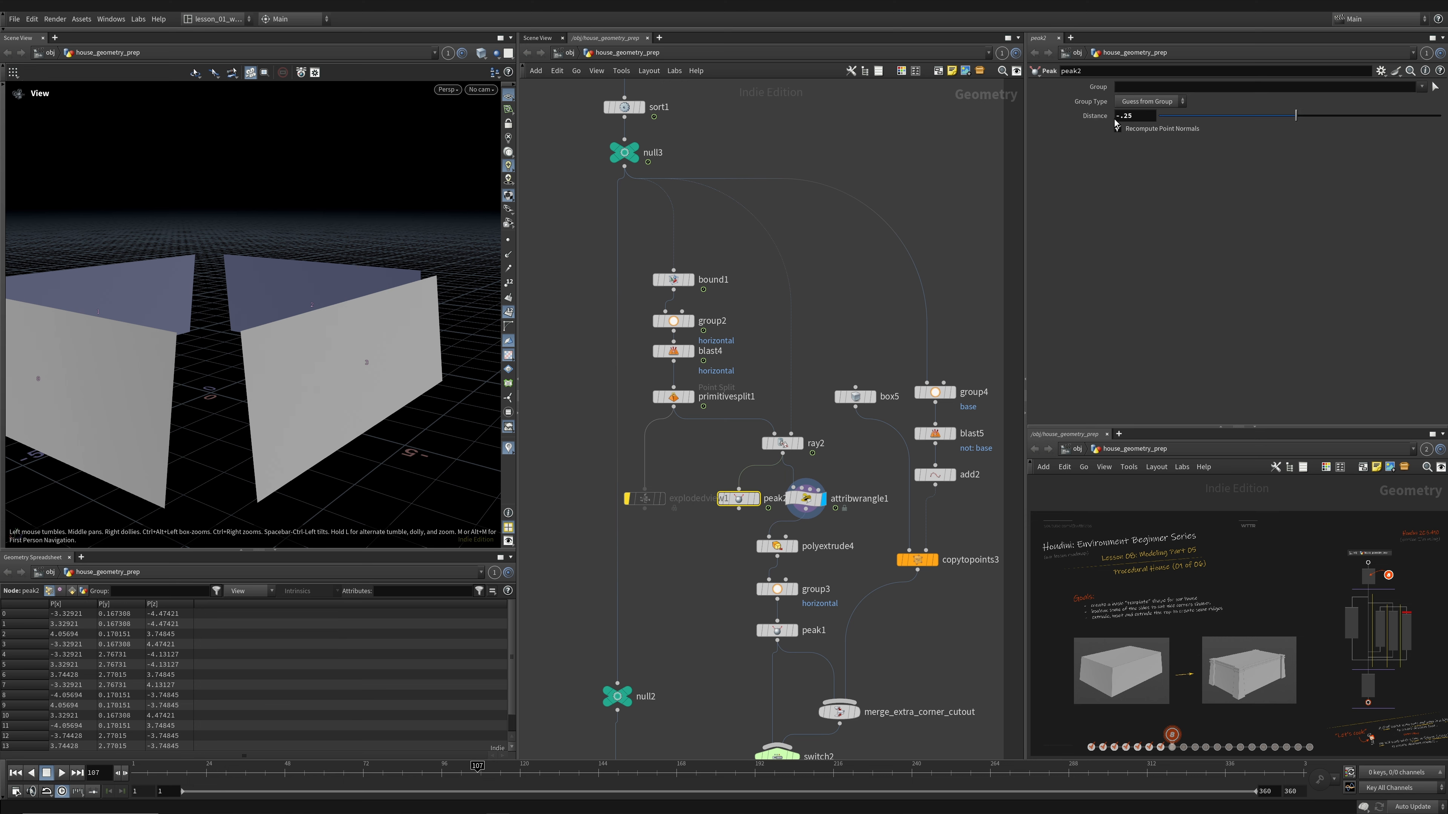
{"action": "left_click_drag", "start_coordinate": [1139, 118], "coordinate": [1074, 119]}
{"action": "left_click_drag", "start_coordinate": [805, 499], "coordinate": [809, 500]}
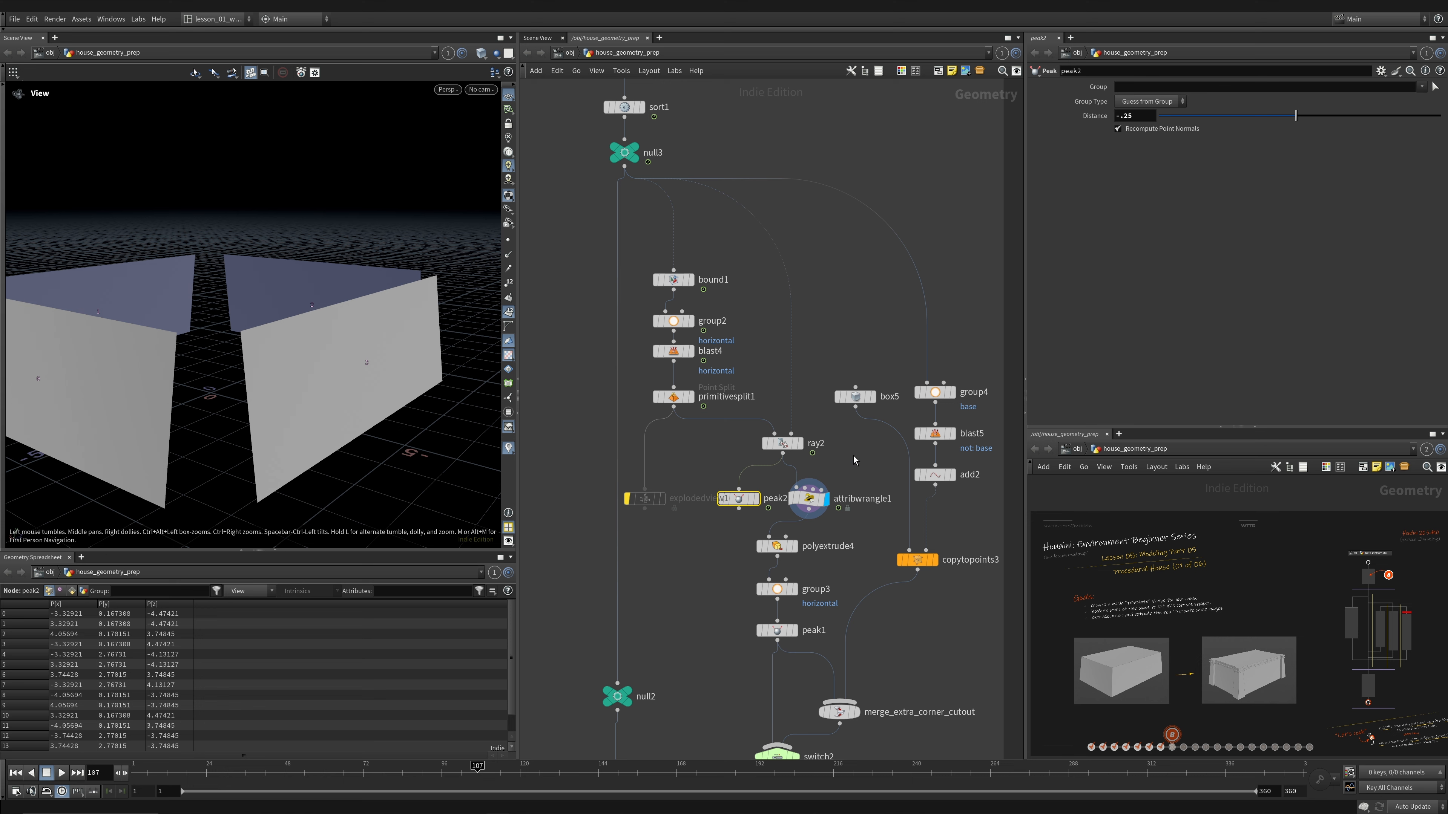
- Write the VEX expression v@P = v@P + v@N *-.25; in attribwrangle1 and apply it
{"action": "left_click", "coordinate": [809, 499]}
{"action": "left_click", "coordinate": [1118, 204]}
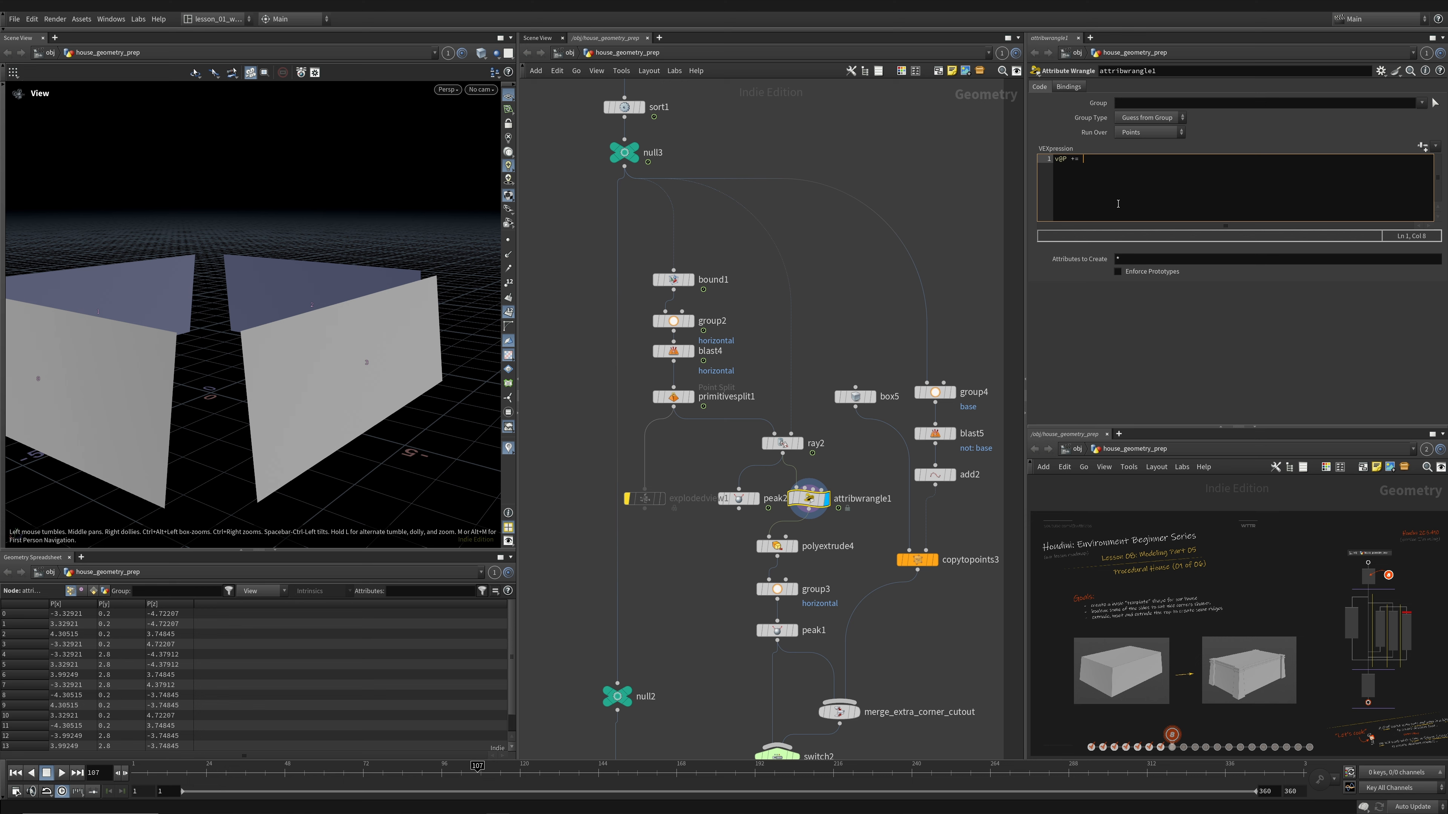
{"action": "key", "text": "BackSpace"}
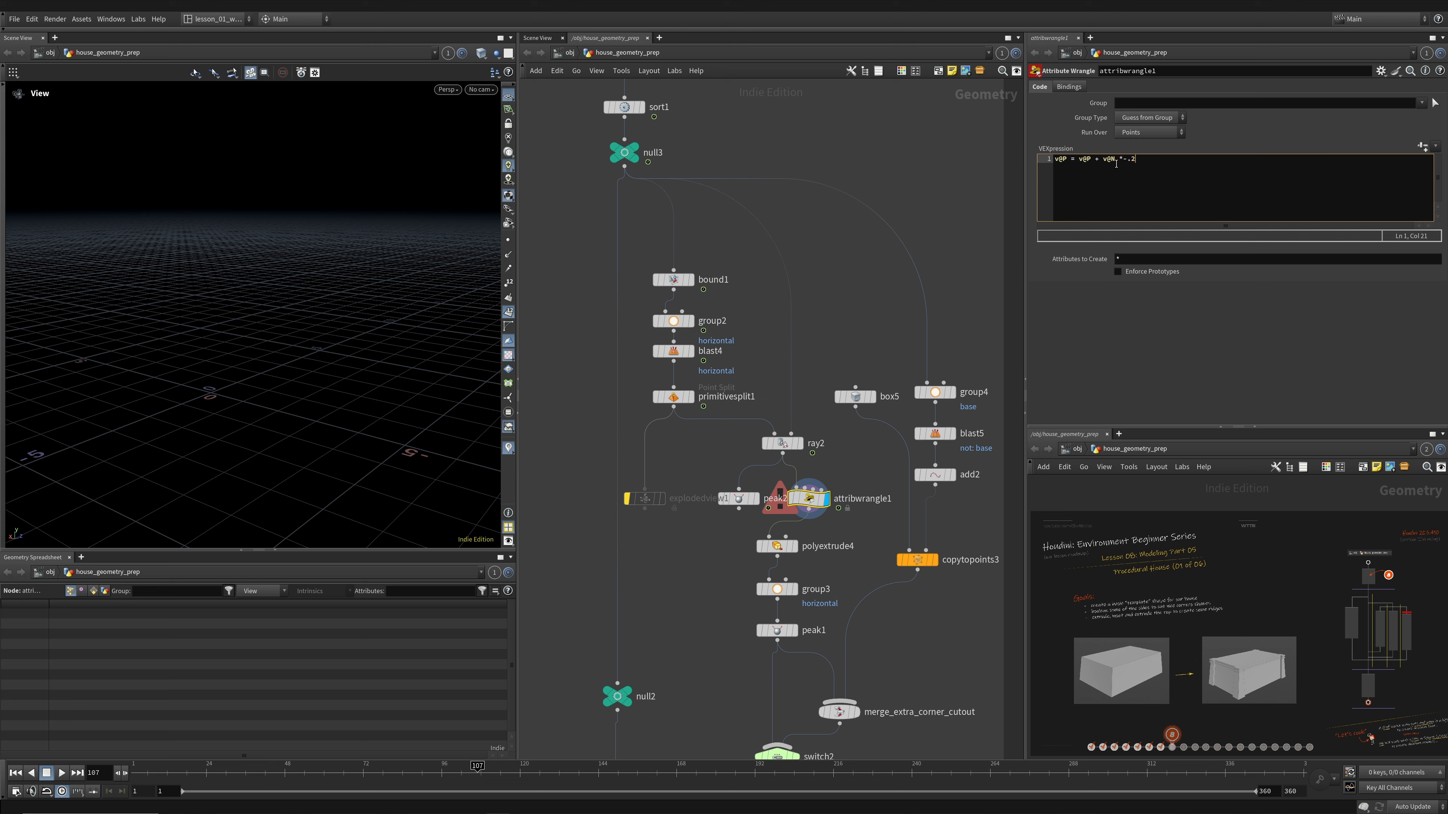
{"action": "left_click", "coordinate": [1142, 336]}
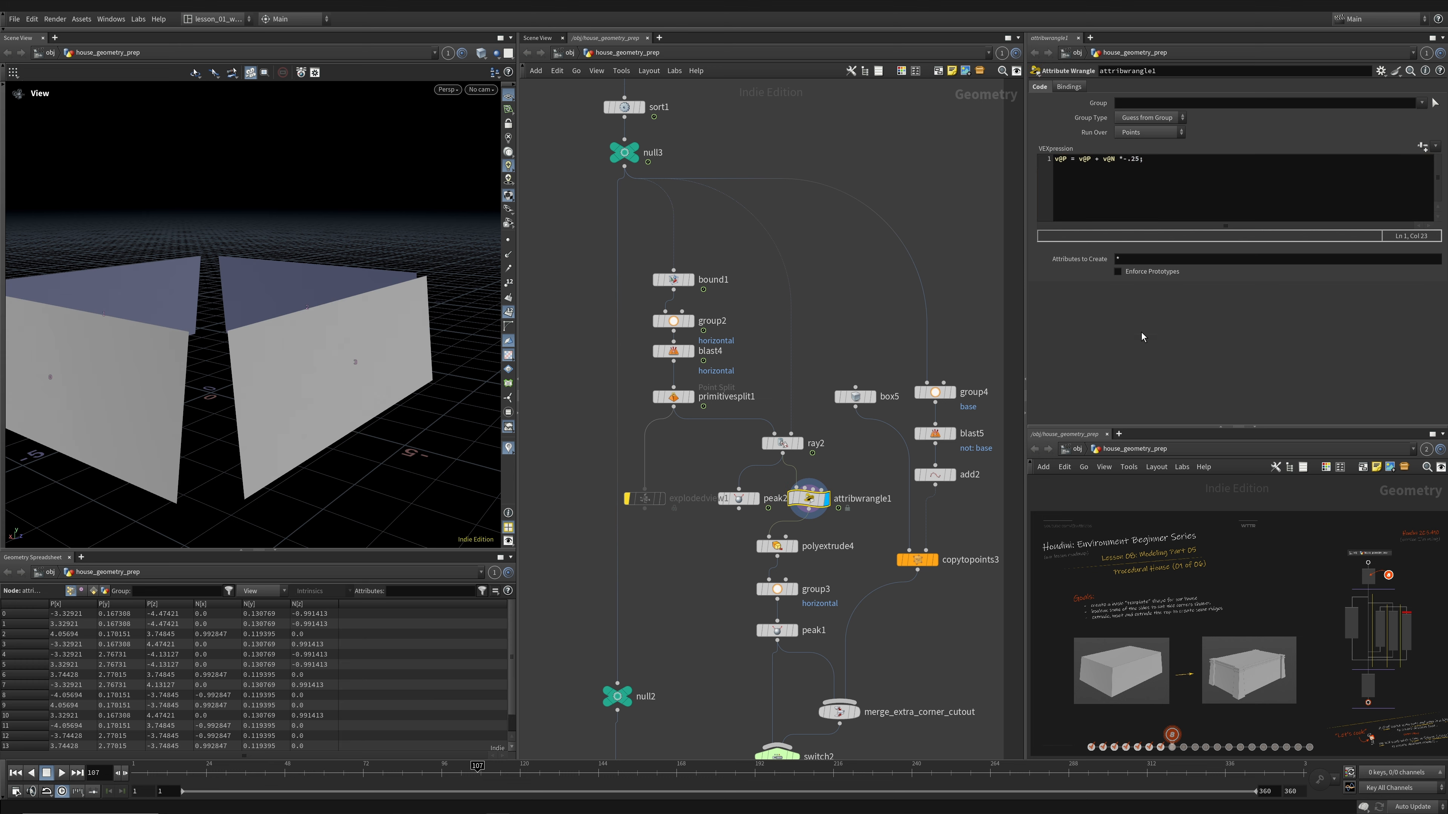
- Compare the results by displaying peak2 and attribwrangle1 in turn, ending on attribwrangle1 in wireframe
{"action": "mouse_move", "coordinate": [781, 494]}
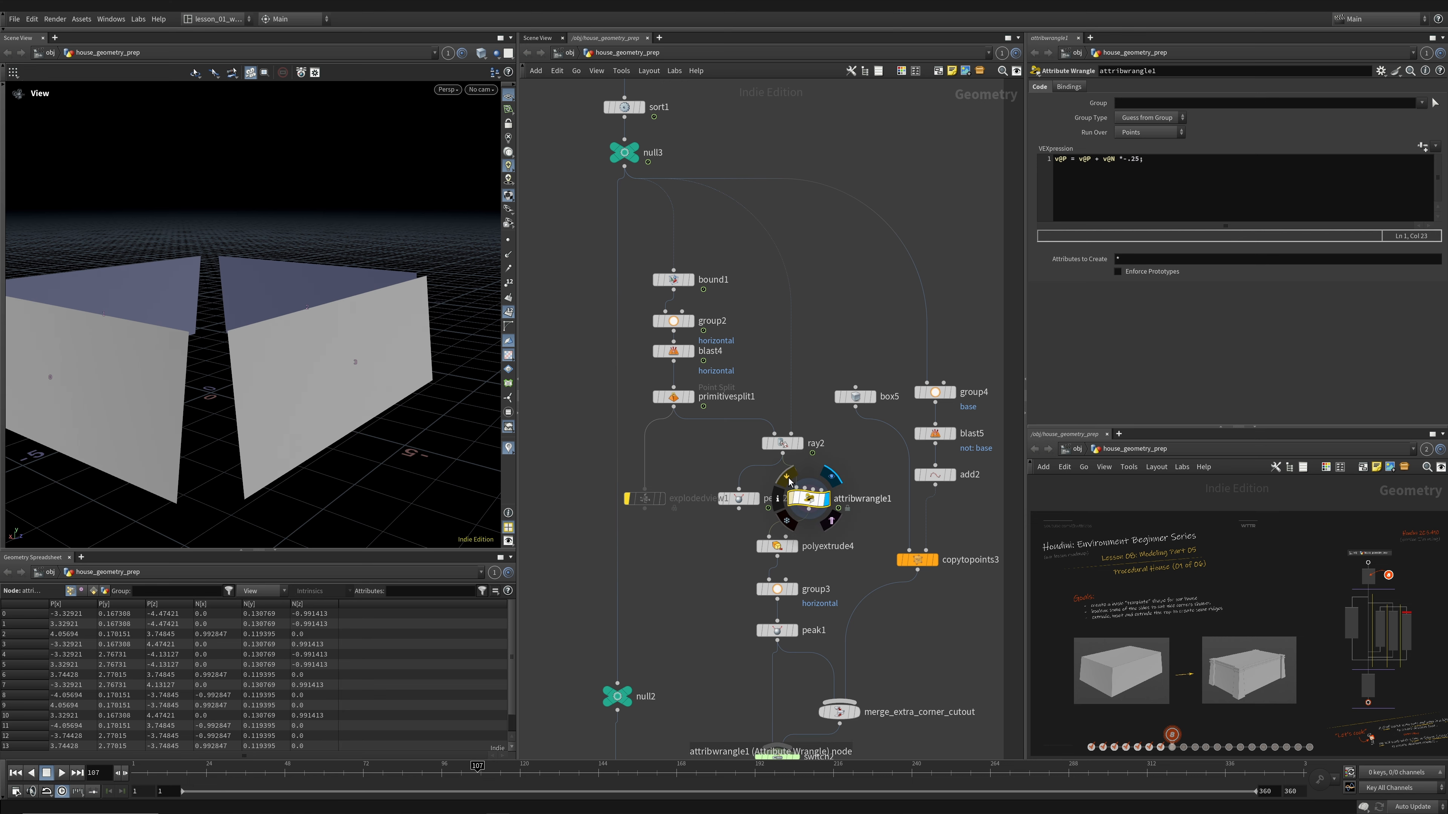
{"action": "mouse_move", "coordinate": [735, 487]}
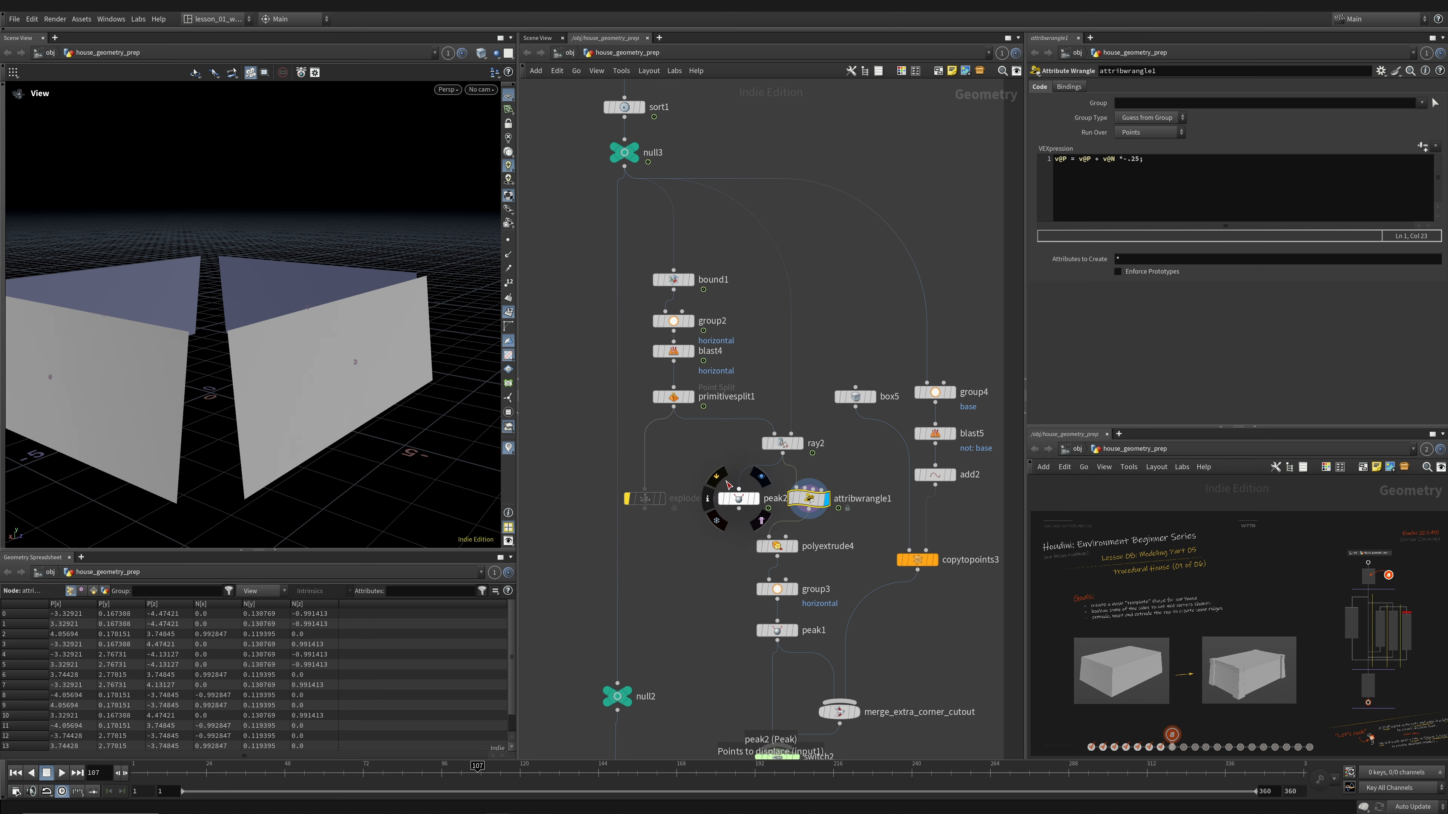
{"action": "left_click", "coordinate": [756, 498]}
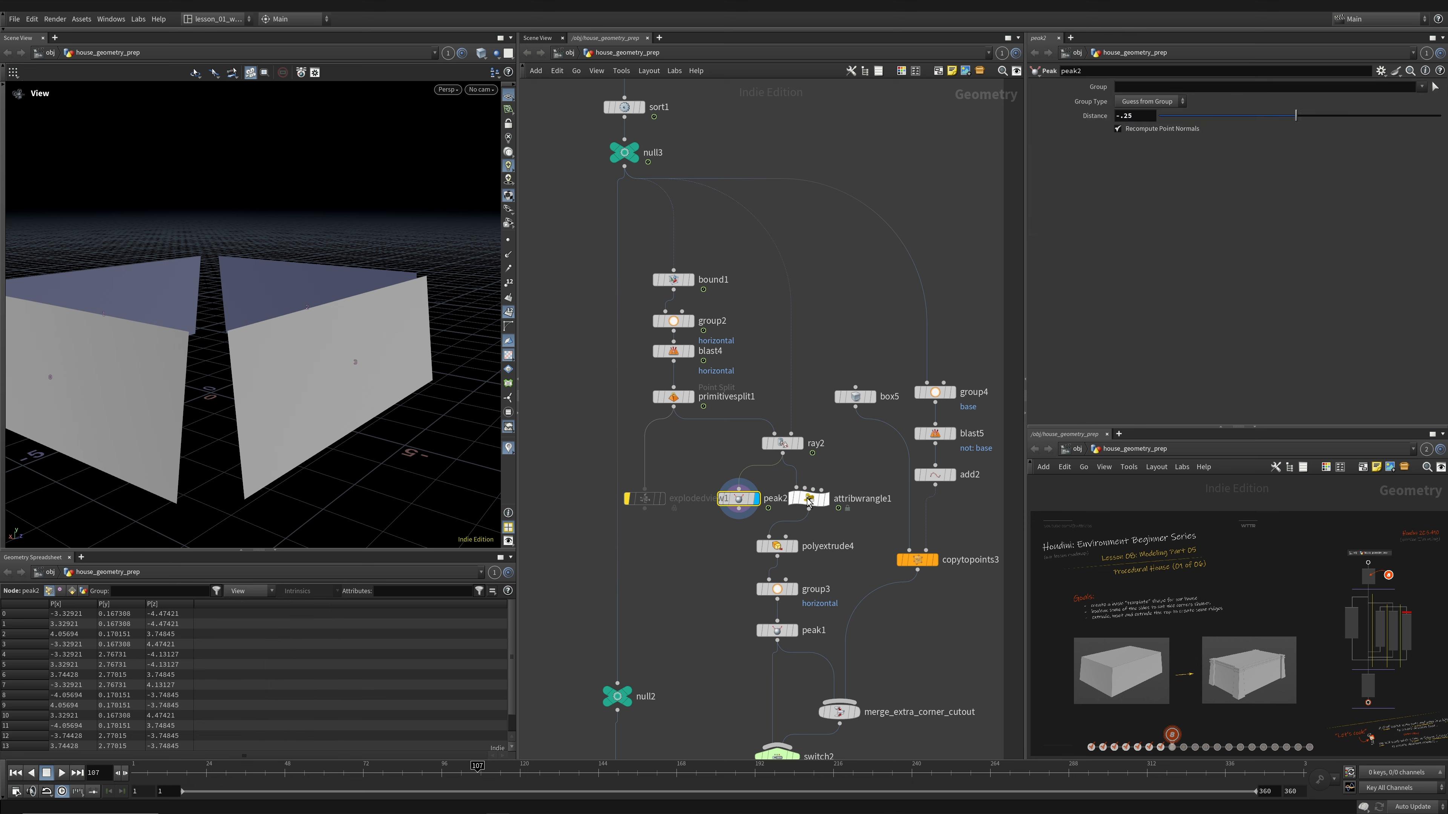
{"action": "double_click", "coordinate": [837, 500]}
{"action": "left_click", "coordinate": [825, 499]}
{"action": "key", "text": "w"}
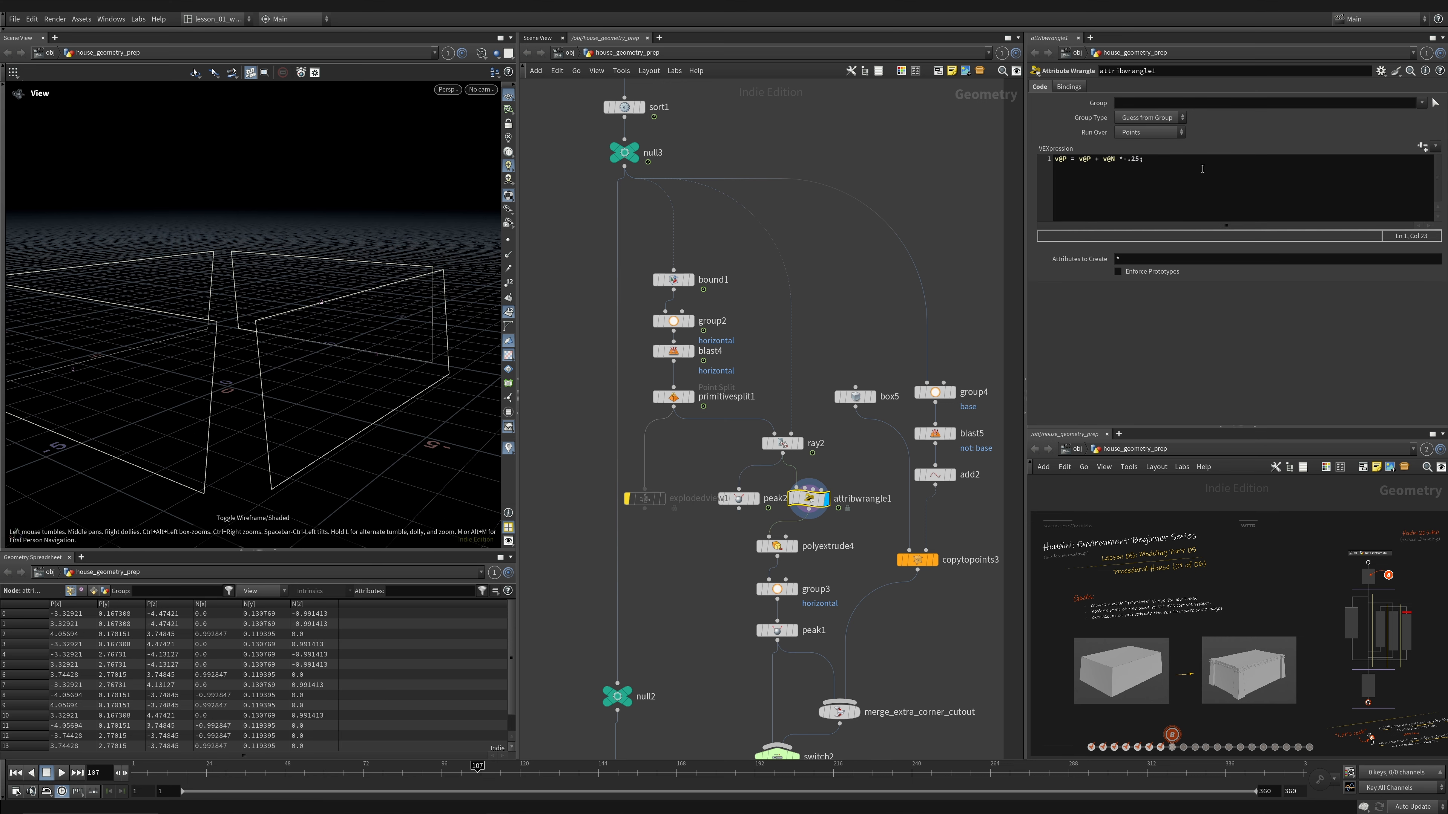
- Save the scene file and return the viewport to shaded display
{"action": "left_click", "coordinate": [1118, 161]}
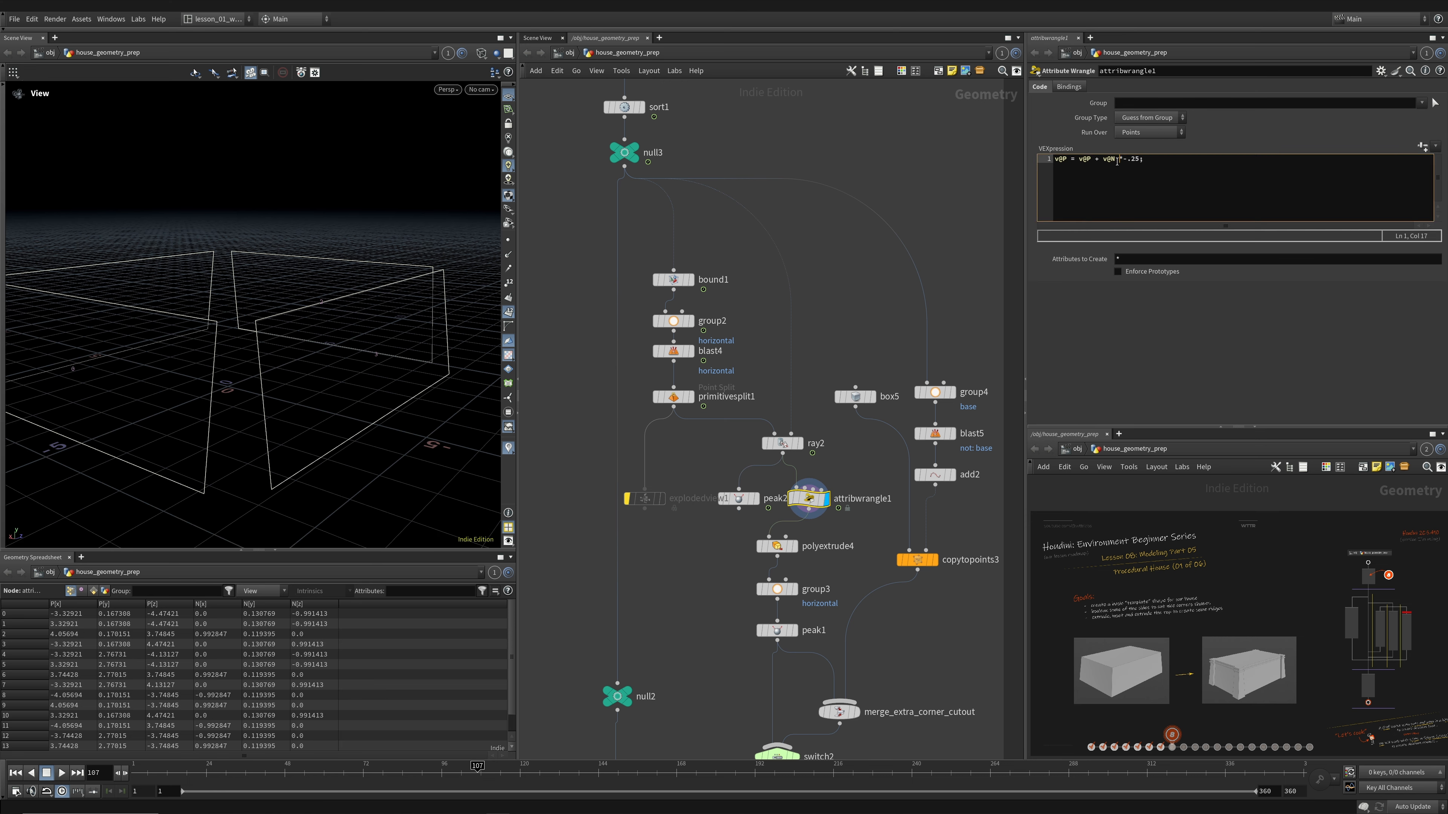
{"action": "key", "text": "ctrl+s"}
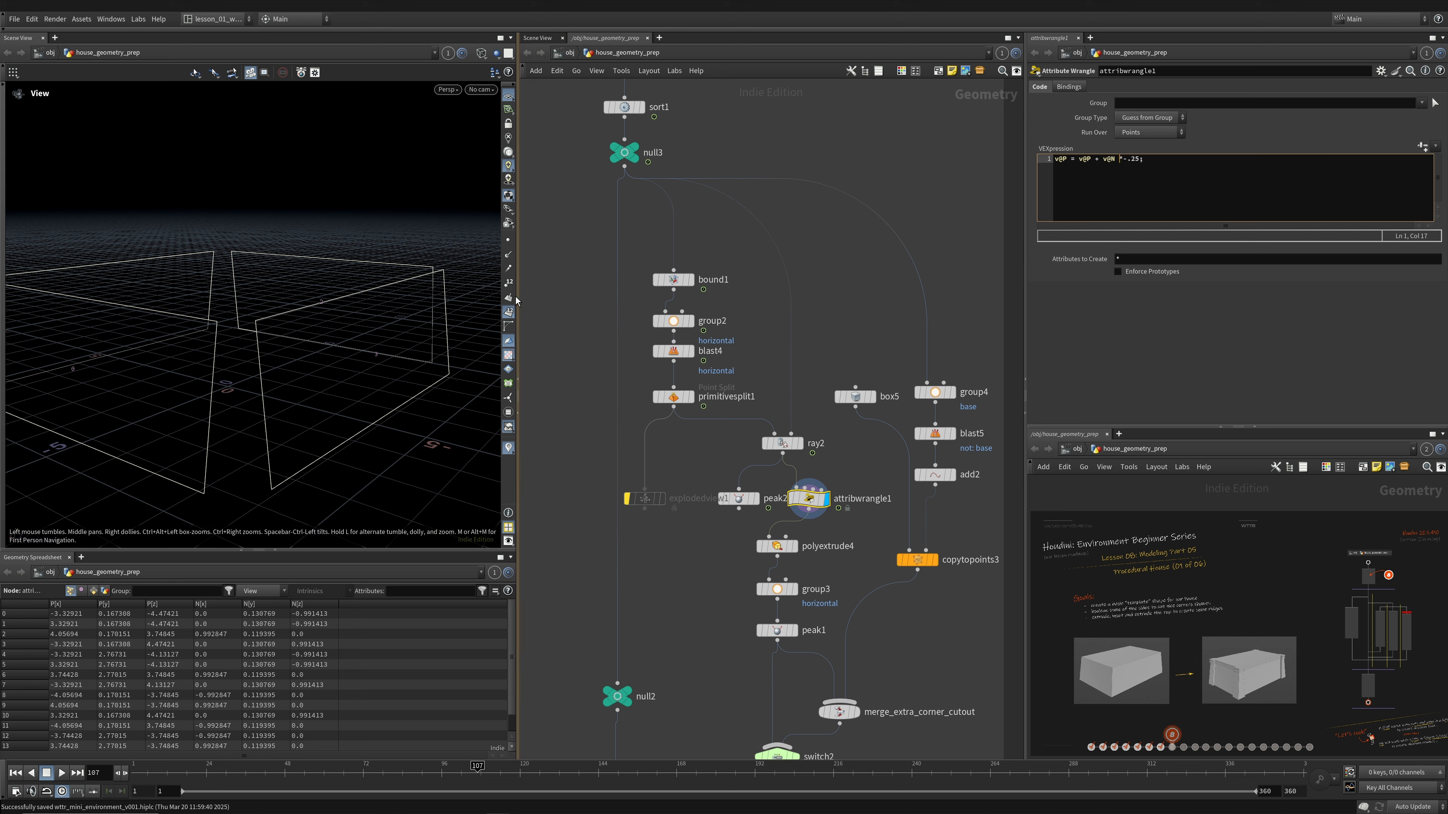
{"action": "key", "text": "w"}
{"action": "mouse_move", "coordinate": [380, 299]}
{"action": "left_mouse_down"}
{"action": "mouse_move", "coordinate": [243, 321]}
{"action": "mouse_move", "coordinate": [319, 358]}
{"action": "left_mouse_up"}
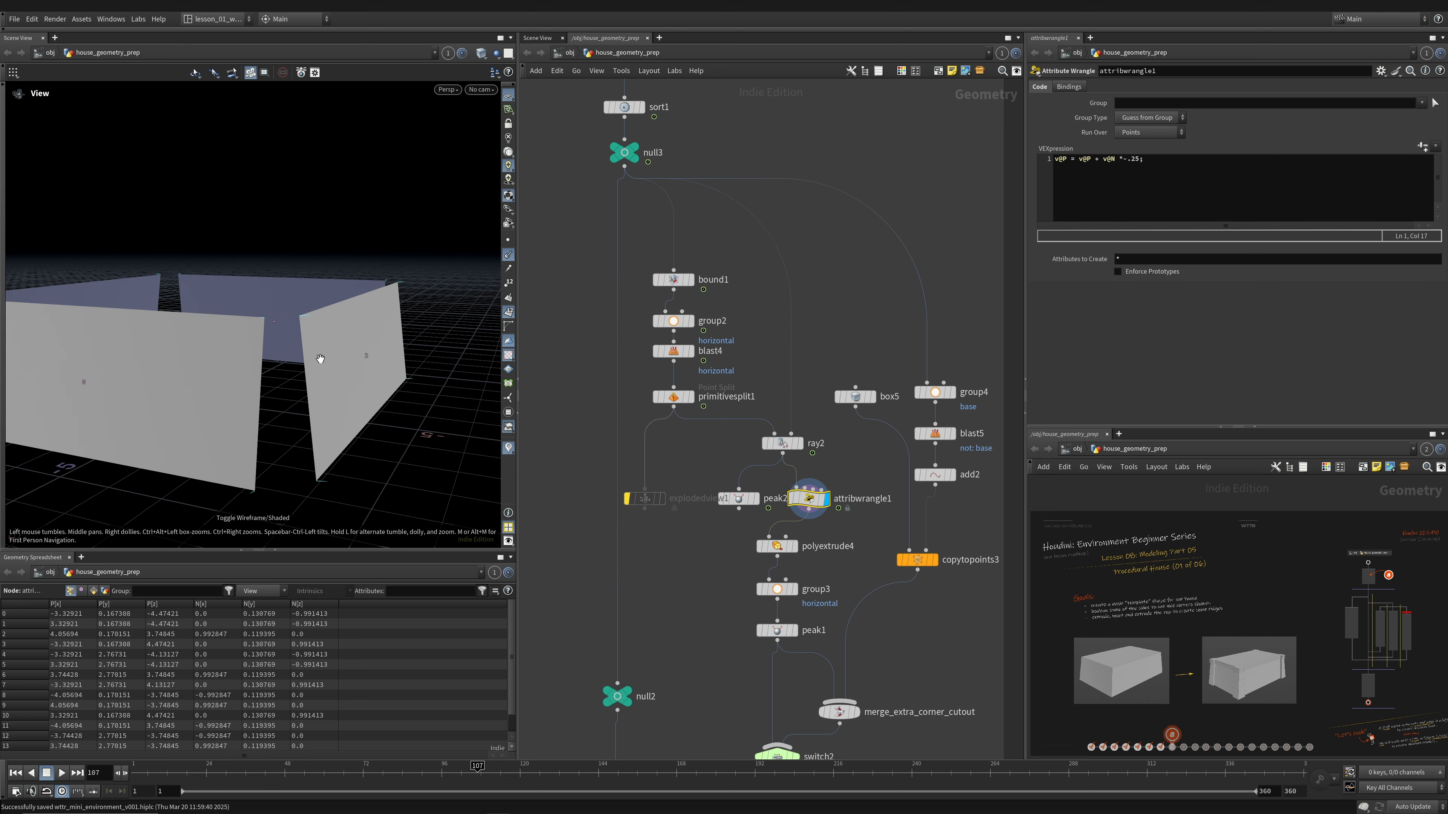
- Nudge attribwrangle1 slightly away from peak2 and sort the spreadsheet's points by N[x] to inspect the normals
{"action": "left_click_drag", "start_coordinate": [811, 501], "coordinate": [819, 502]}
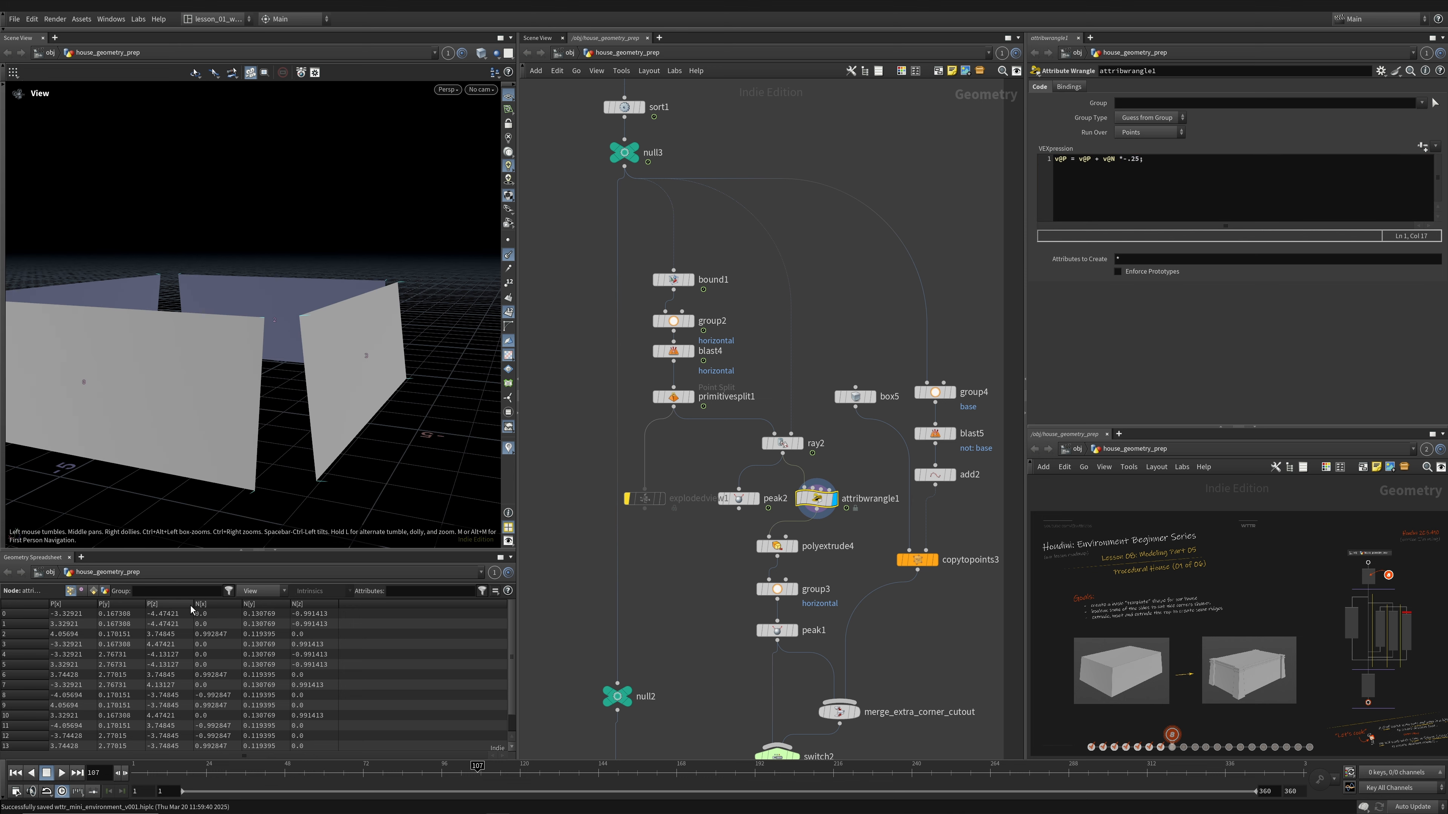
{"action": "left_click", "coordinate": [263, 604]}
{"action": "left_click", "coordinate": [231, 605]}
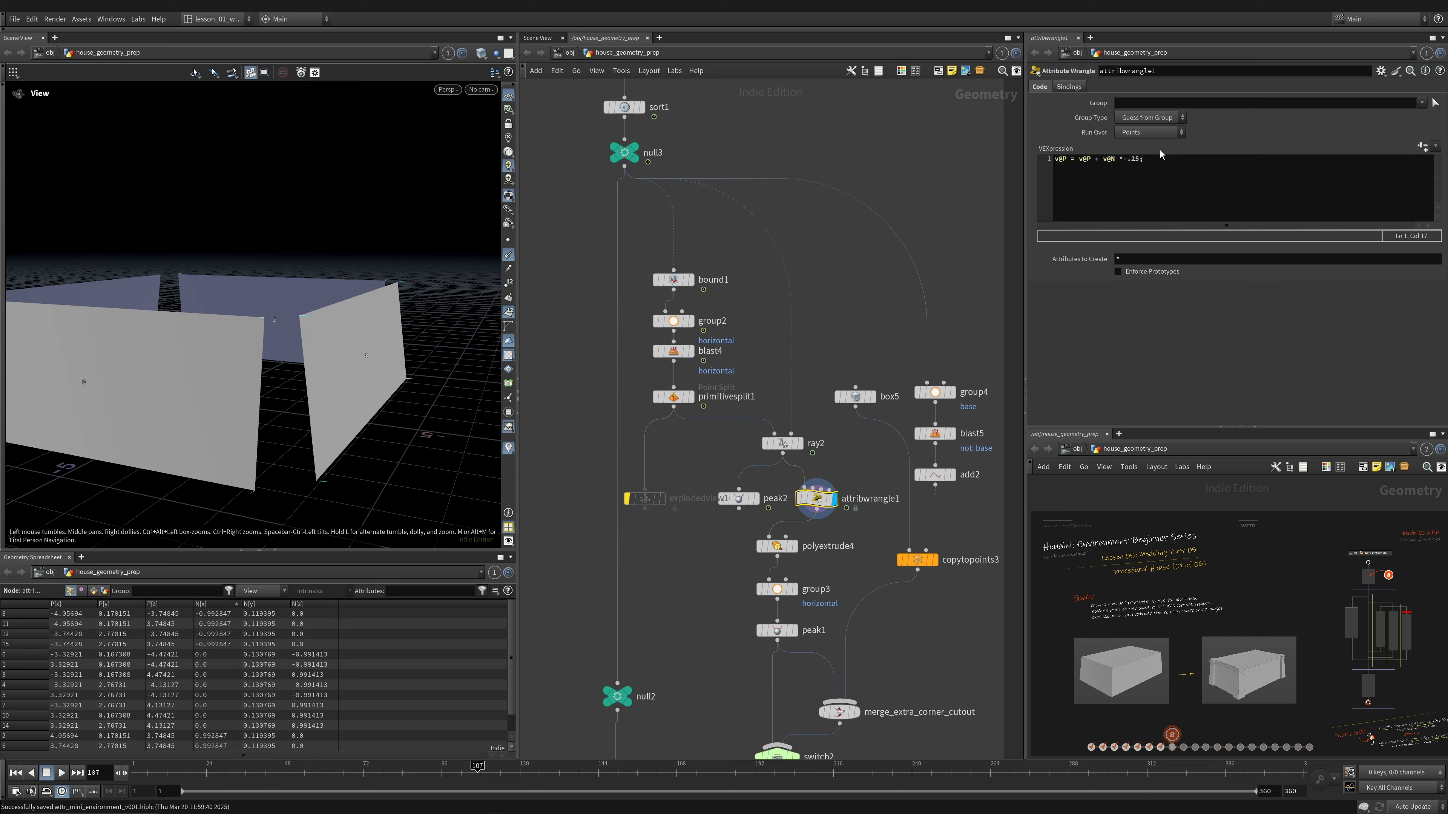
- Add the line v@P += v@N * -.25; above the existing expression in attribwrangle1 and save the scene
{"action": "left_click", "coordinate": [1162, 164]}
{"action": "key", "text": "Return"}
{"action": "key", "text": "Up"}
{"action": "key", "text": "Return"}
{"action": "key", "text": "Up"}
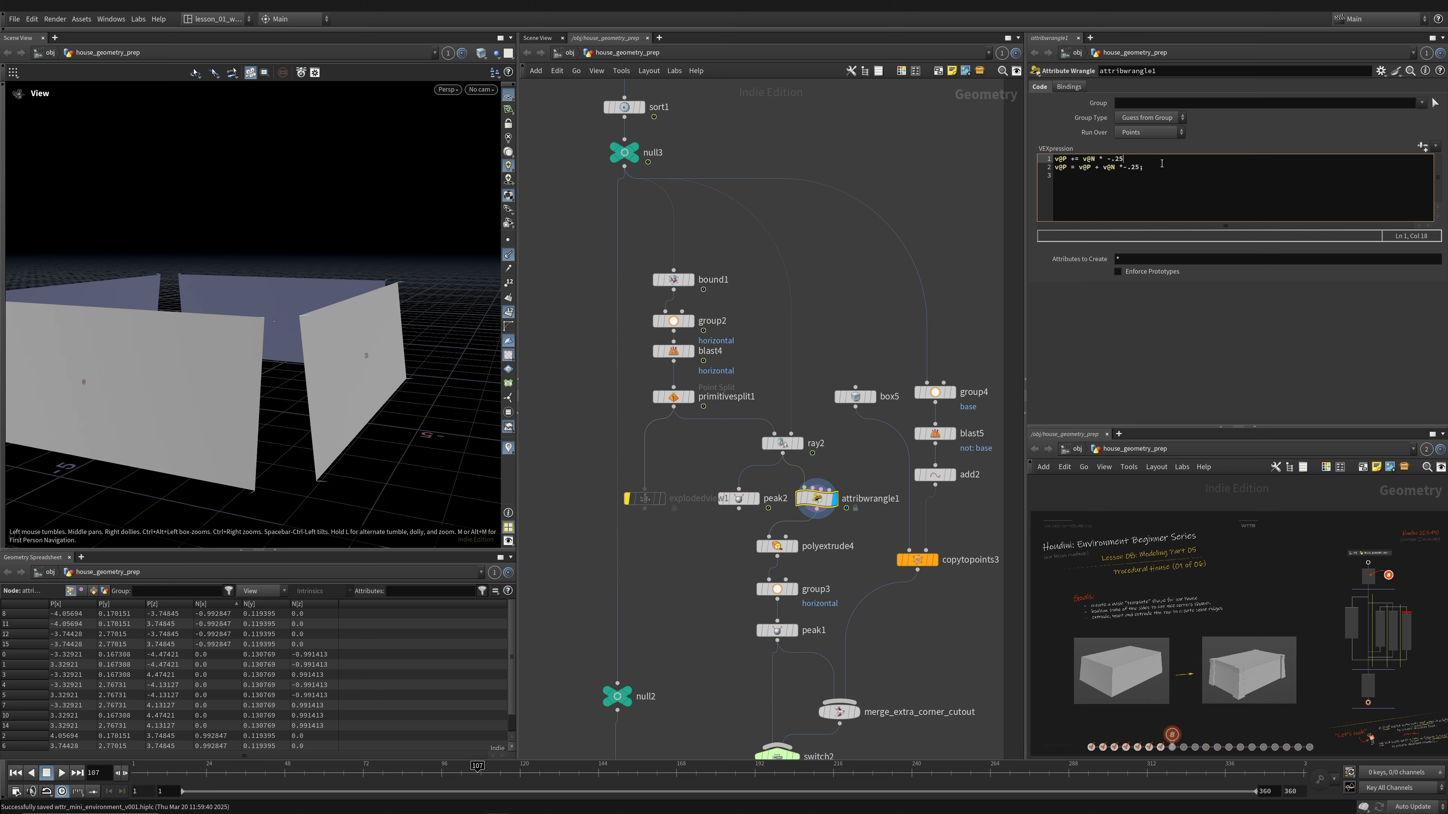
{"action": "type", "text": ";"}
{"action": "key", "text": "ctrl+s"}
- Comment out the original v@P = v@P + v@N *-.25; line in attribwrangle1 and save the scene
{"action": "left_click", "coordinate": [1056, 170]}
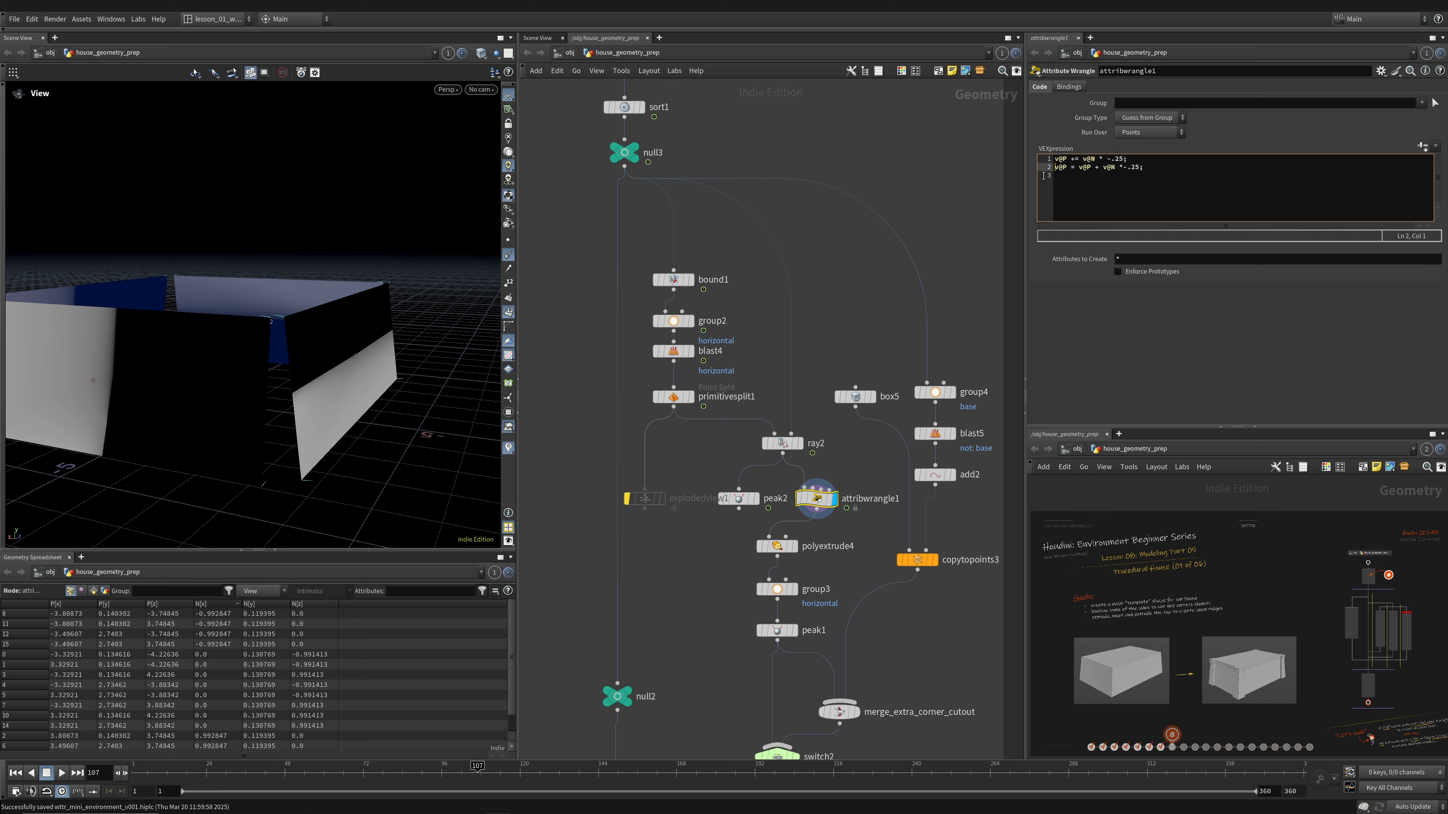
{"action": "type", "text": "//"}
{"action": "key", "text": "ctrl+s"}
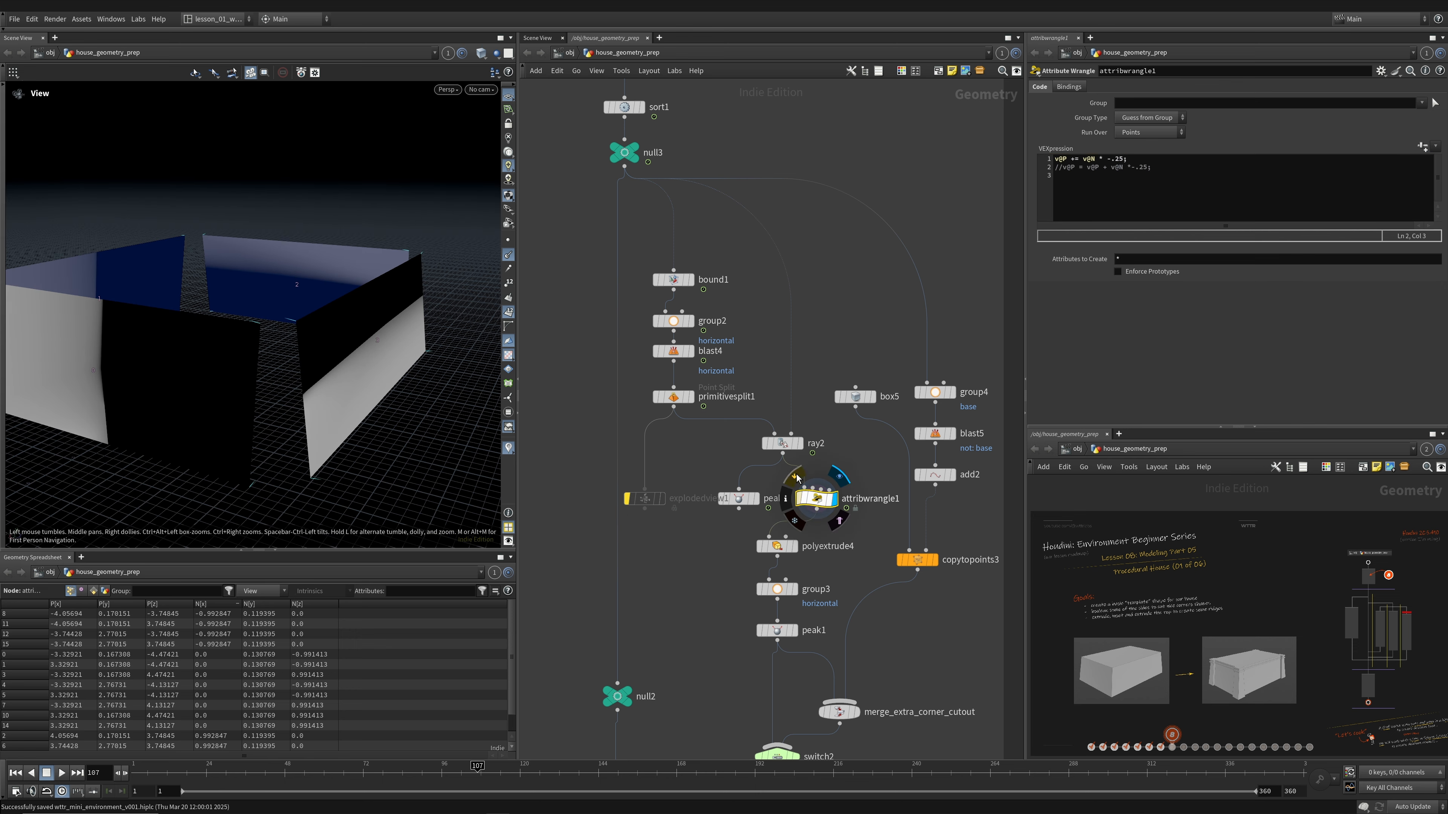
- Toggle the bypass of attribwrangle1 to compare the walls with and without the normal offset, and highlight v@N in the code
{"action": "left_click", "coordinate": [797, 477]}
{"action": "left_click", "coordinate": [796, 478]}
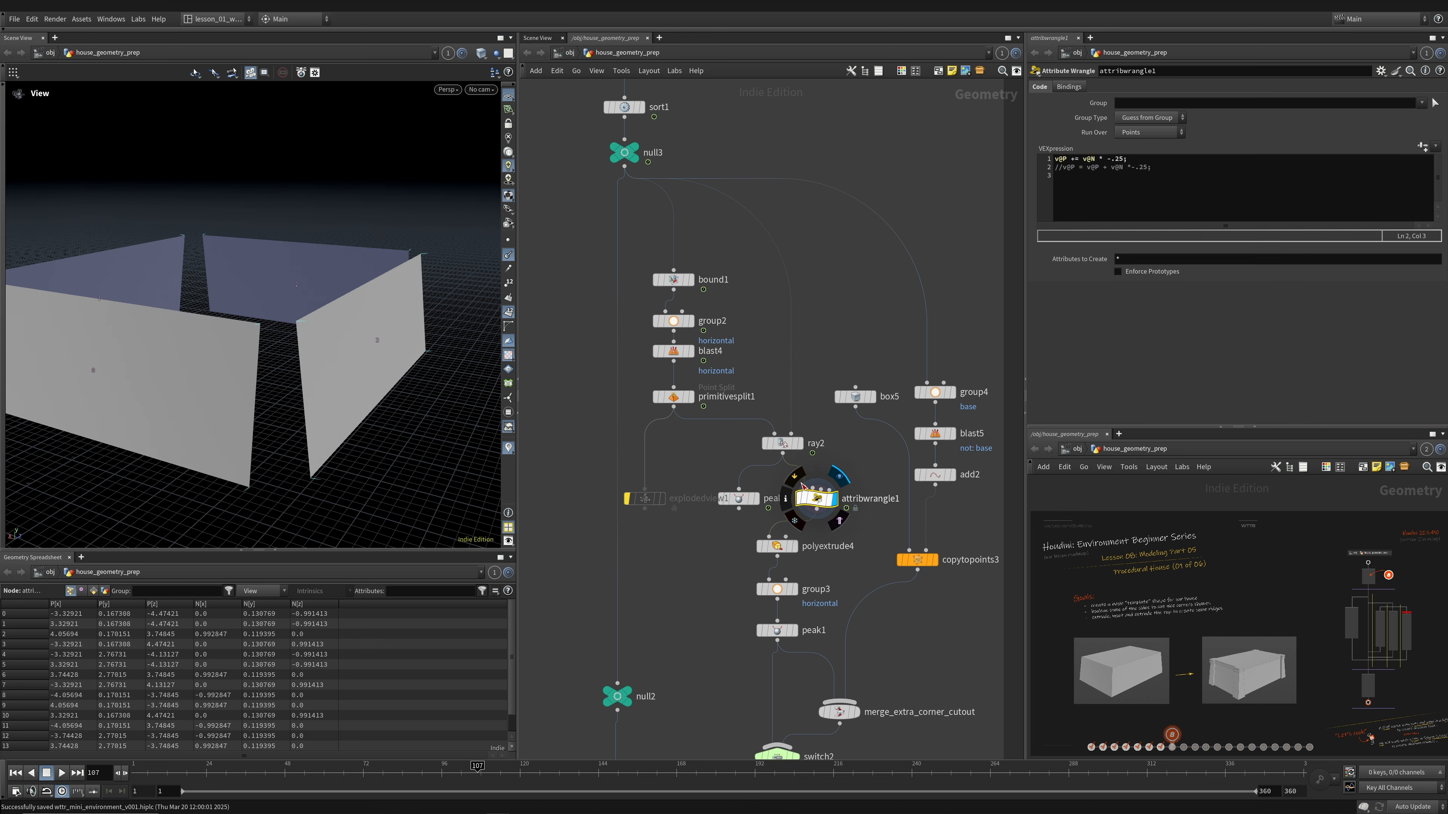
{"action": "left_click", "coordinate": [796, 478]}
{"action": "left_click", "coordinate": [796, 478]}
{"action": "left_click", "coordinate": [1102, 174]}
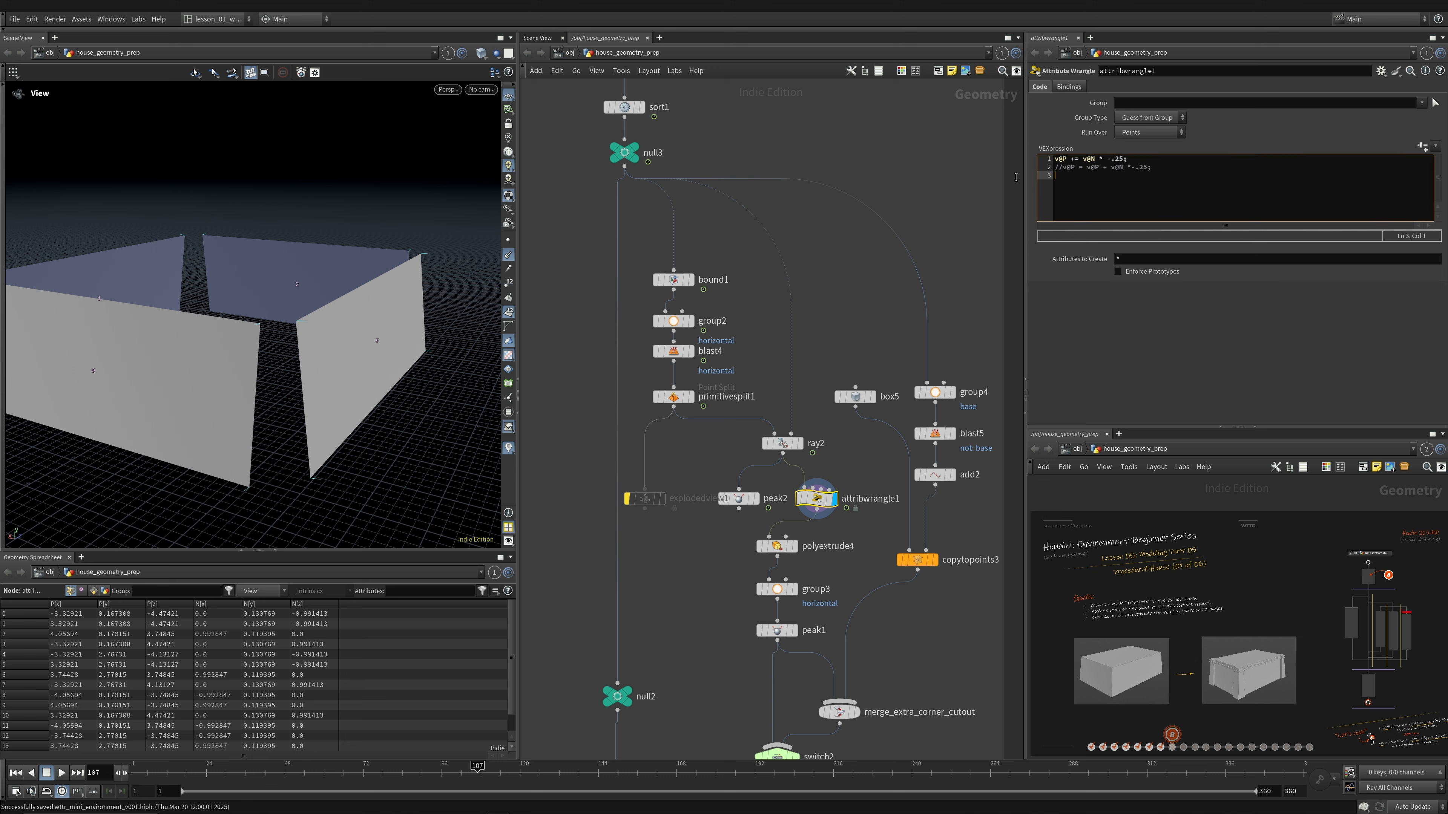
{"action": "double_click", "coordinate": [1088, 161]}
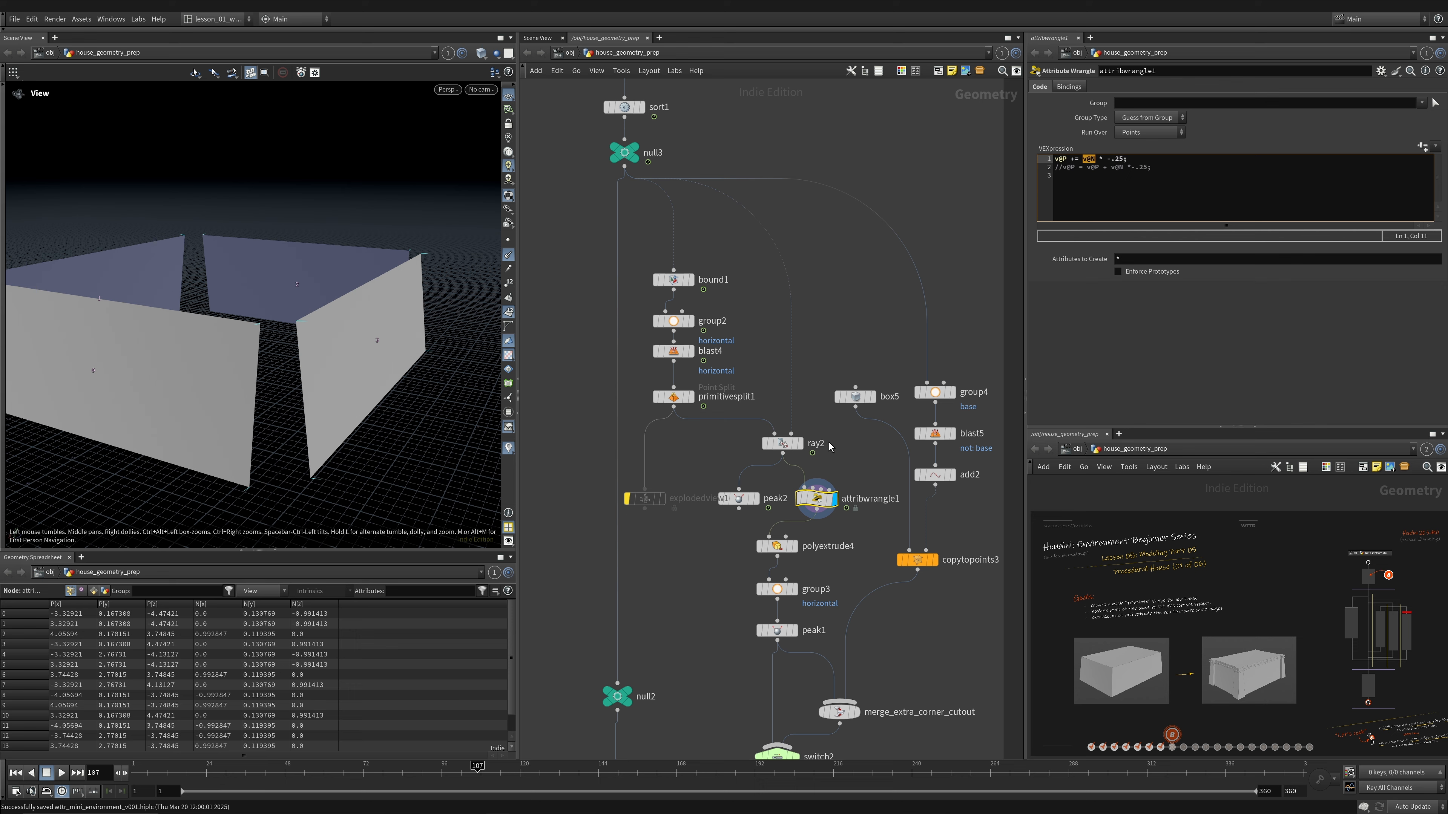
- Compare the displayed results of ray2 and attribwrangle1, and show the walls in wireframe
{"action": "left_click", "coordinate": [800, 443]}
{"action": "left_click", "coordinate": [780, 443]}
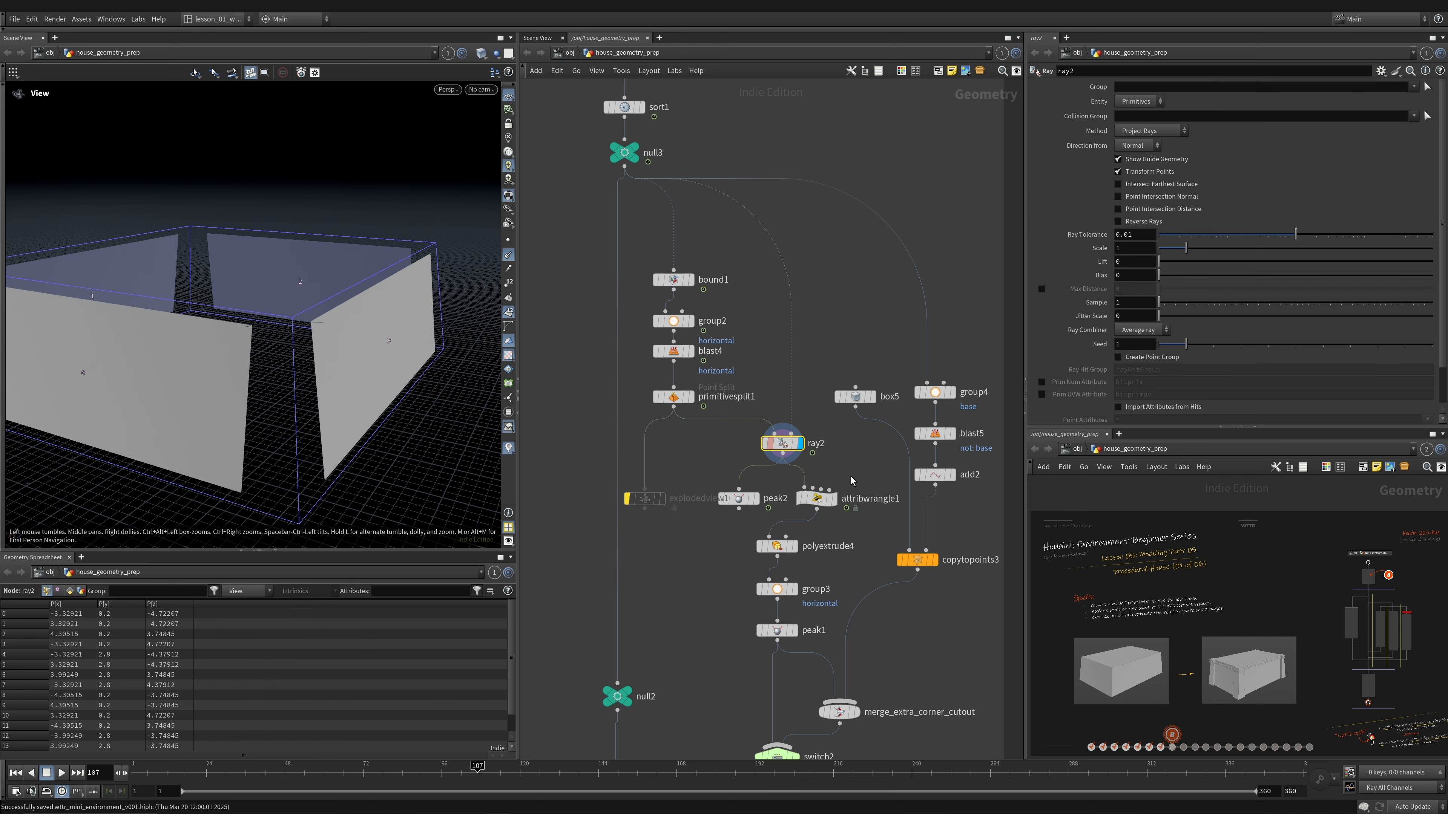
{"action": "left_click", "coordinate": [833, 499]}
{"action": "left_click", "coordinate": [816, 499]}
{"action": "key", "text": "w"}
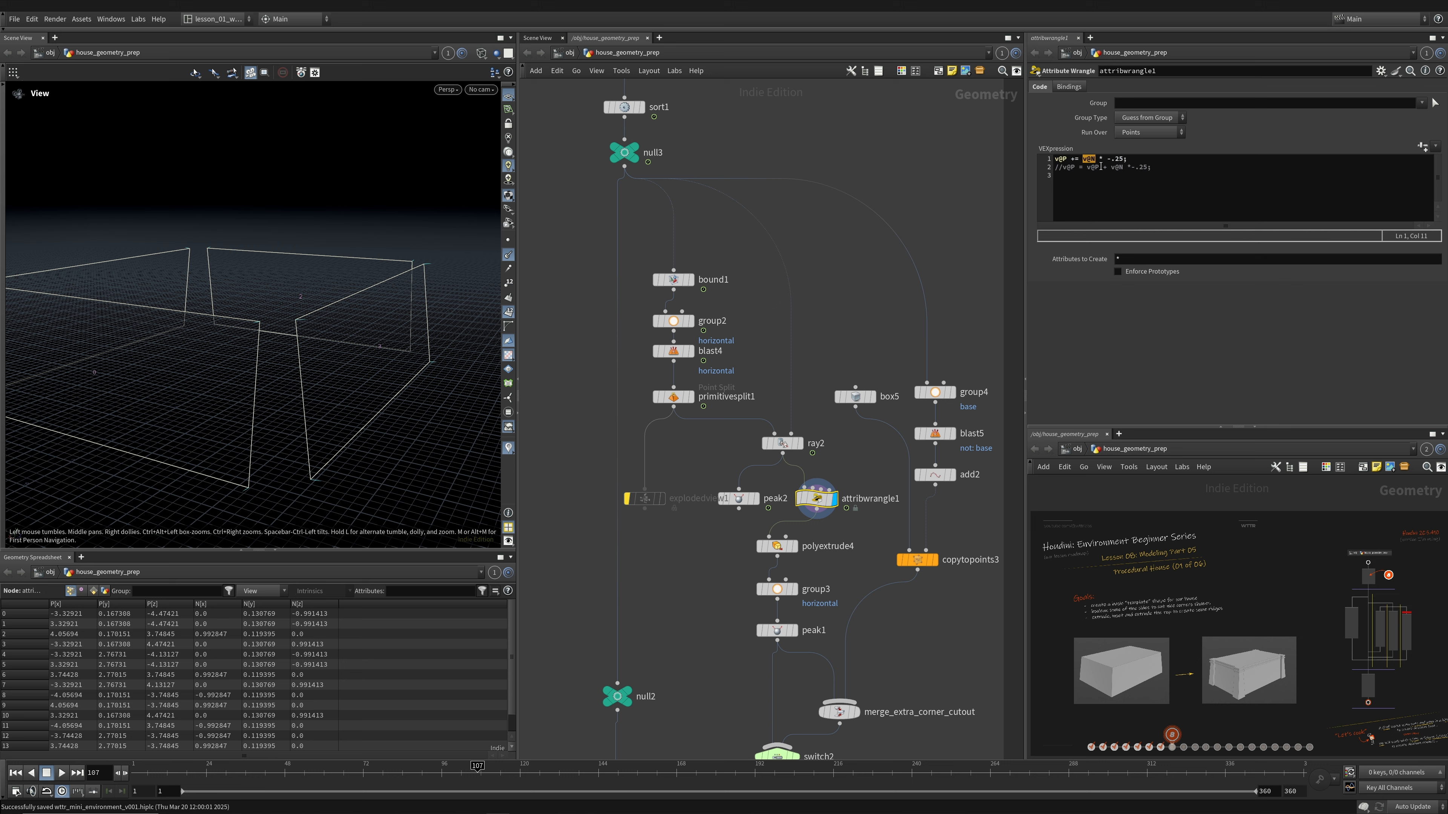
- Wrap v@N in normalize() in the active line of attribwrangle1 and apply the expression
{"action": "left_click", "coordinate": [1167, 174]}
{"action": "left_click", "coordinate": [1084, 160]}
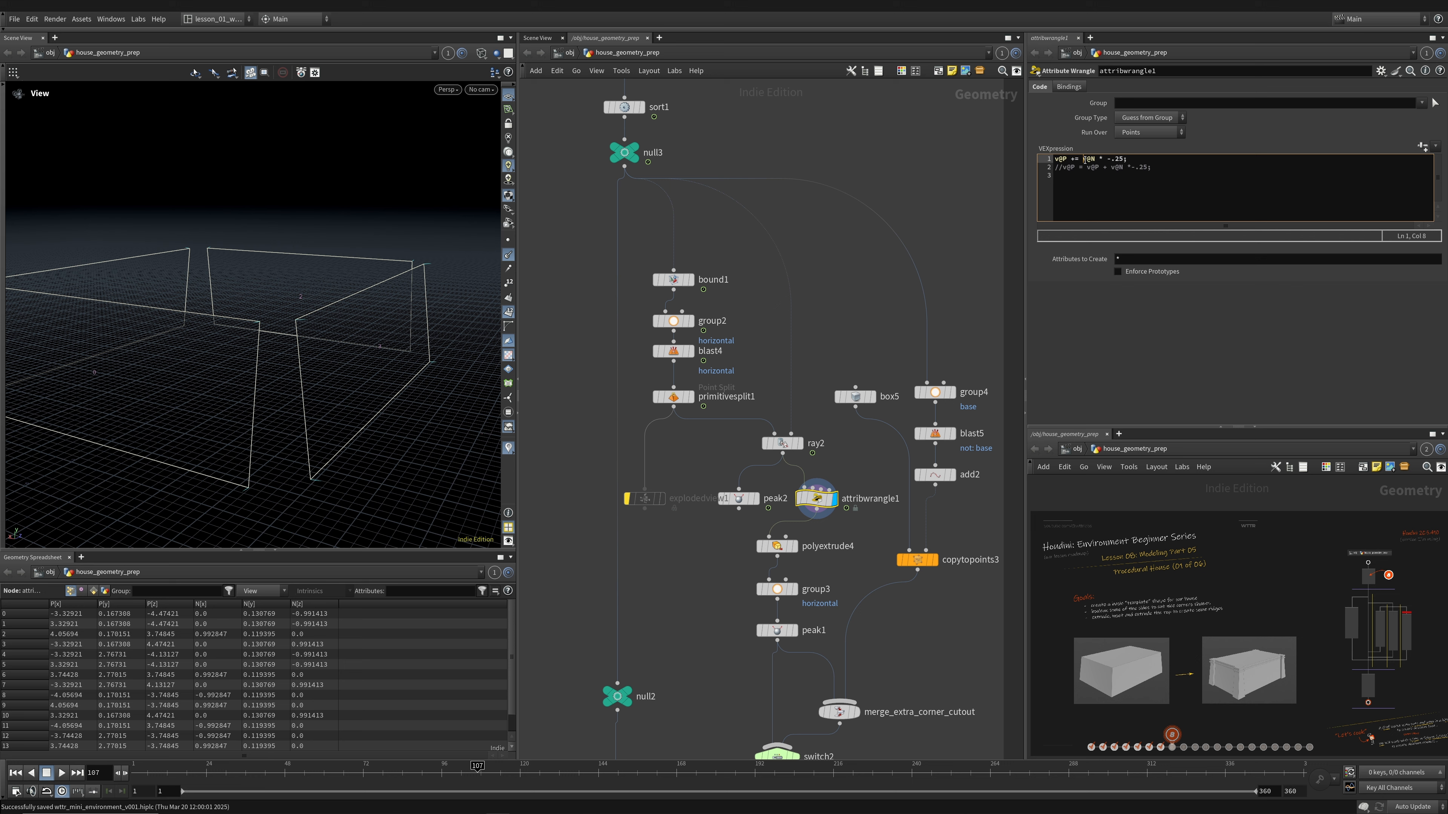
{"action": "type", "text": "normalize("}
{"action": "key", "text": "Right"}
{"action": "key", "text": "Right"}
{"action": "type", "text": ")"}
{"action": "left_click", "coordinate": [1098, 342]}
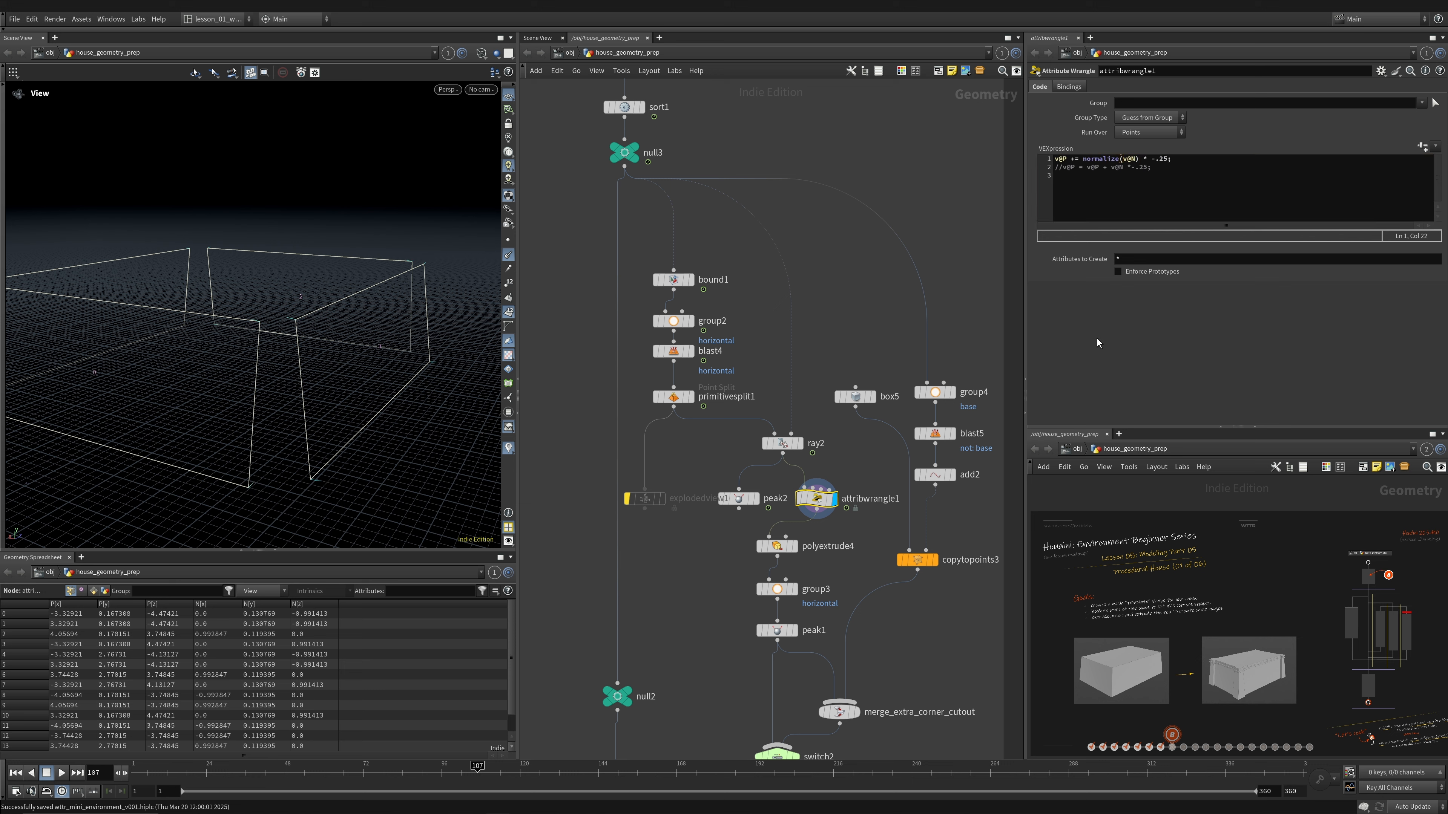
- Review the -.25 multiplier and normalized v@N in attribwrangle1 while toggling its bypass to compare the wireframe wall positions
{"action": "left_click_drag", "start_coordinate": [1151, 160], "coordinate": [1168, 160]}
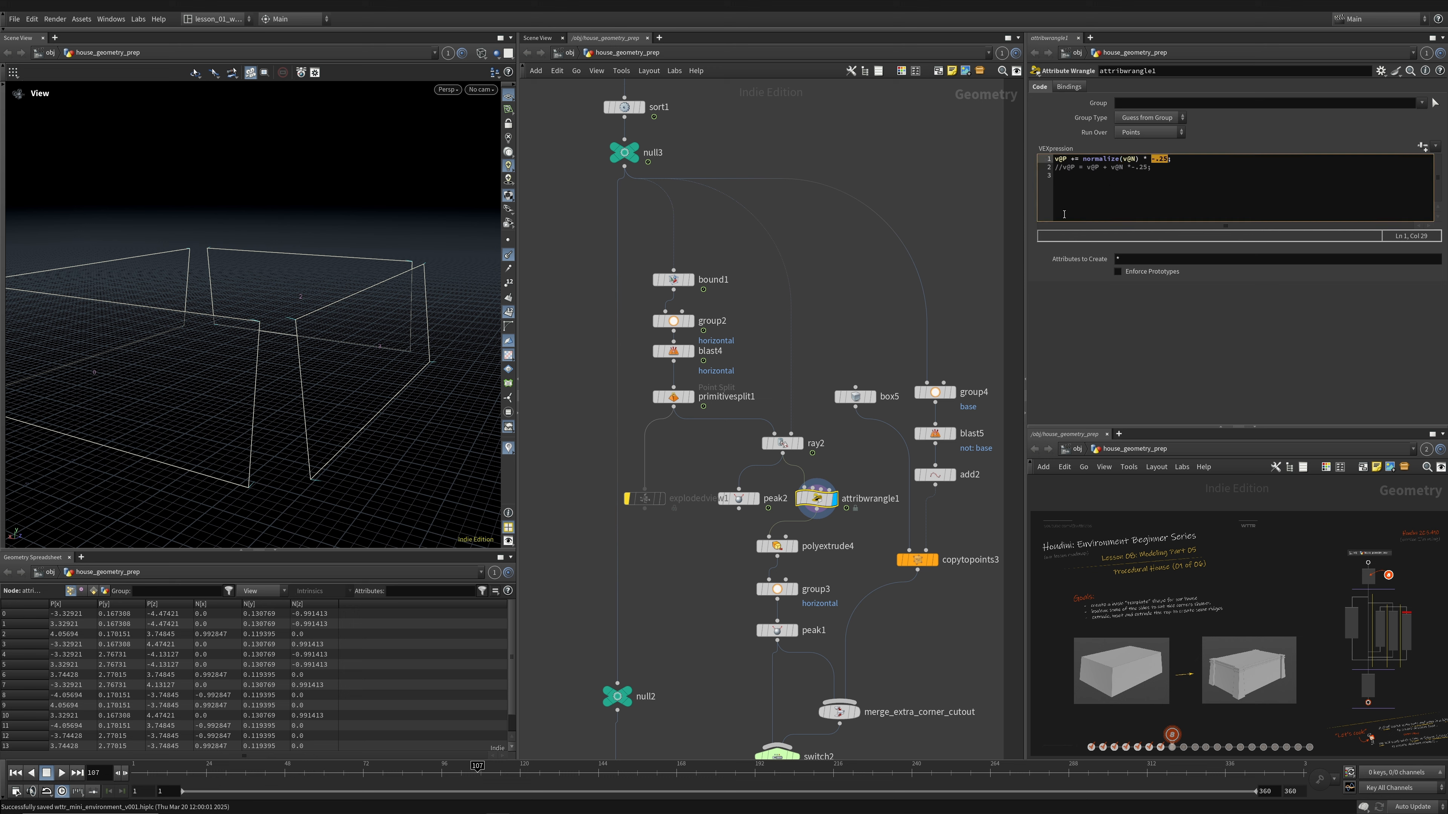
{"action": "left_click", "coordinate": [795, 478]}
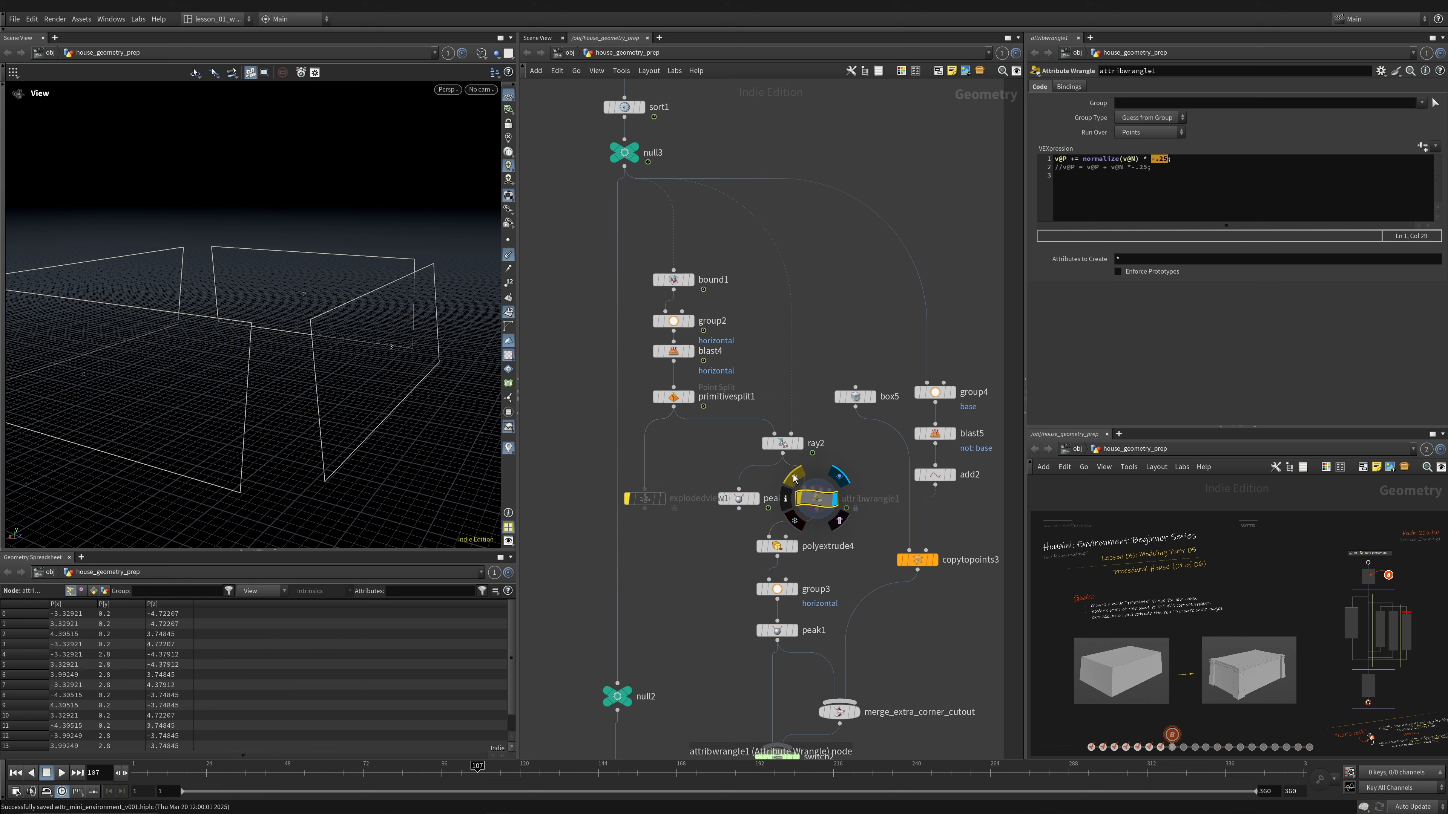
{"action": "left_click", "coordinate": [795, 478]}
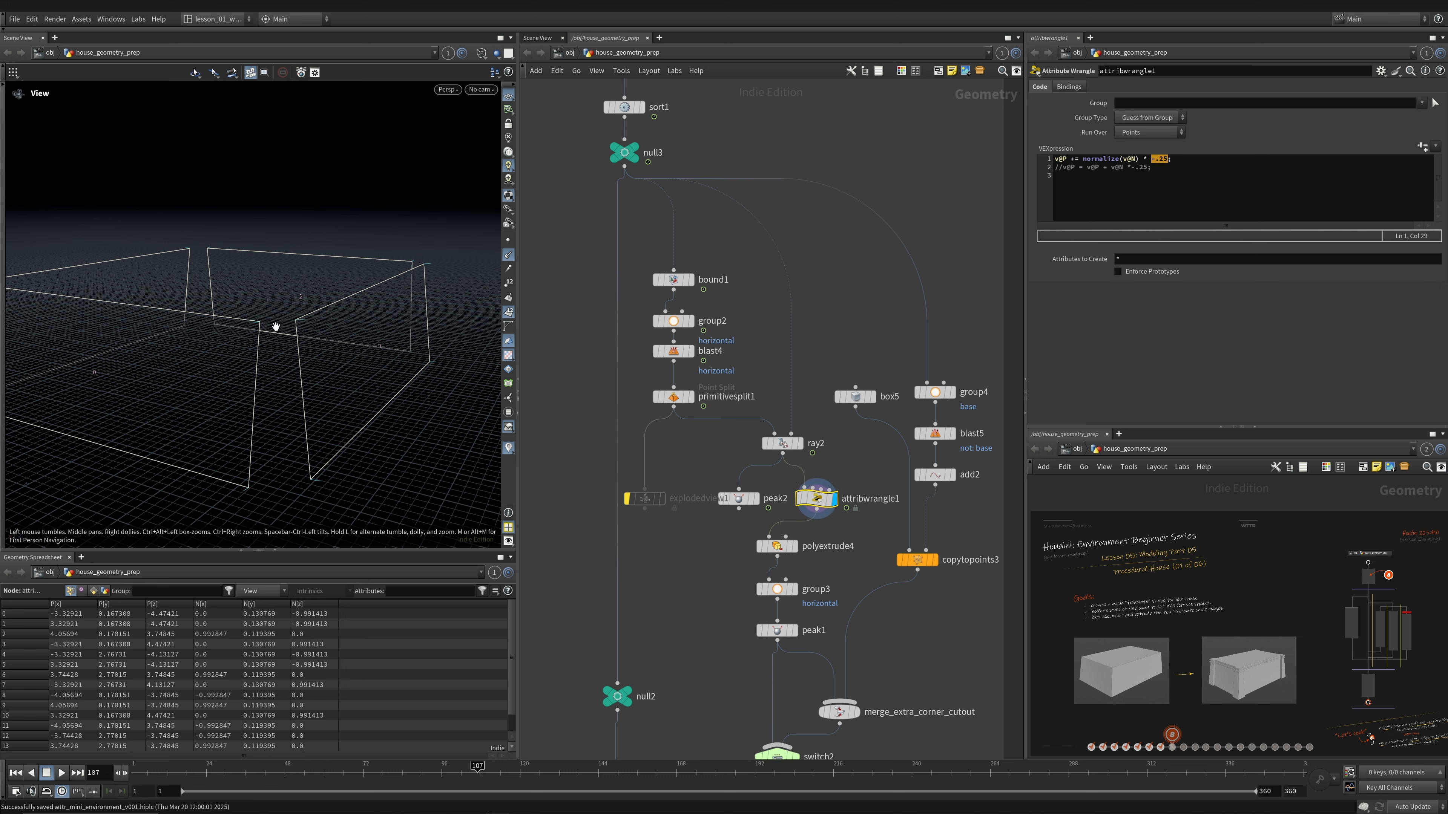
{"action": "left_click", "coordinate": [1133, 159]}
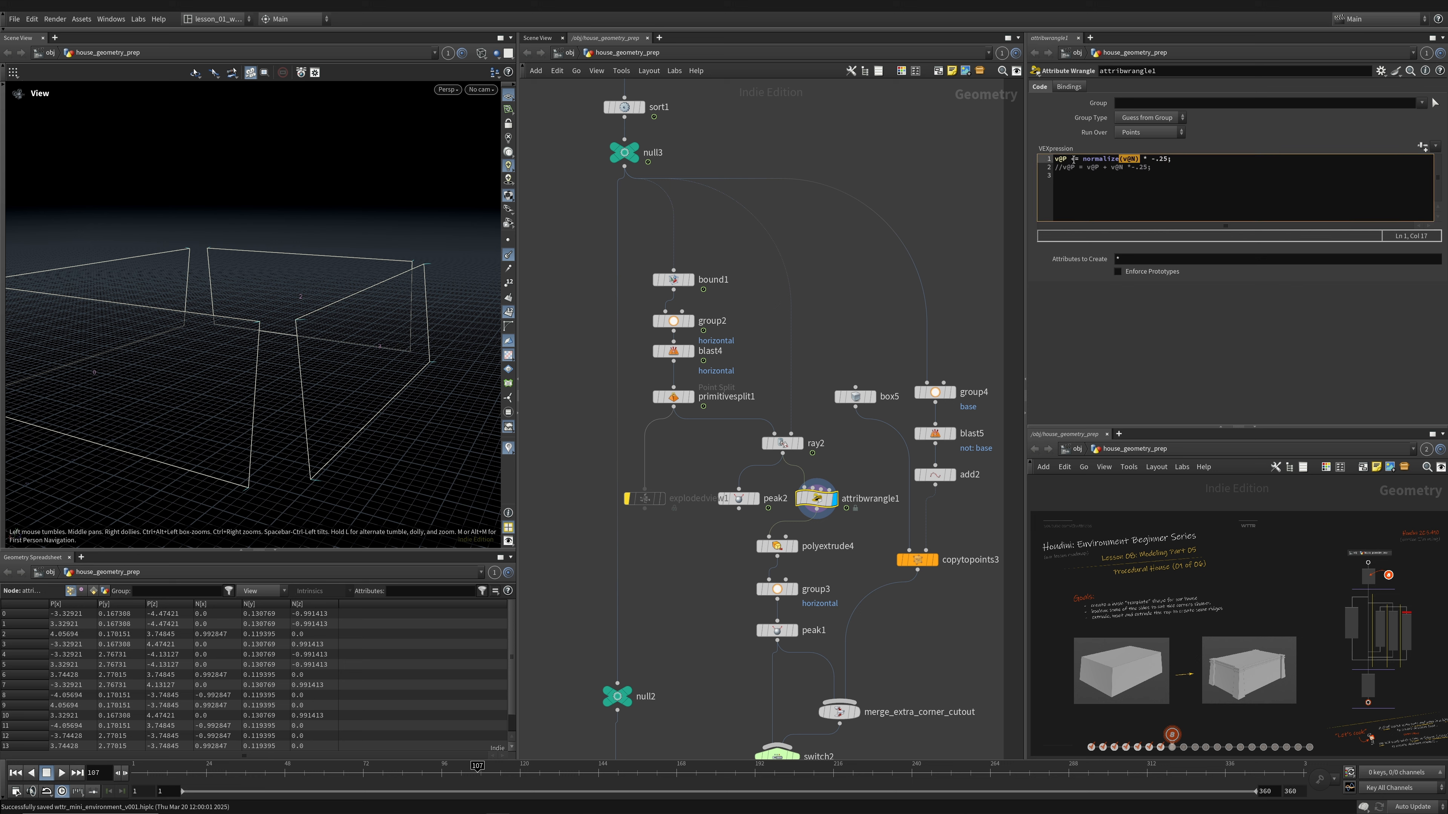
{"action": "left_click", "coordinate": [795, 478]}
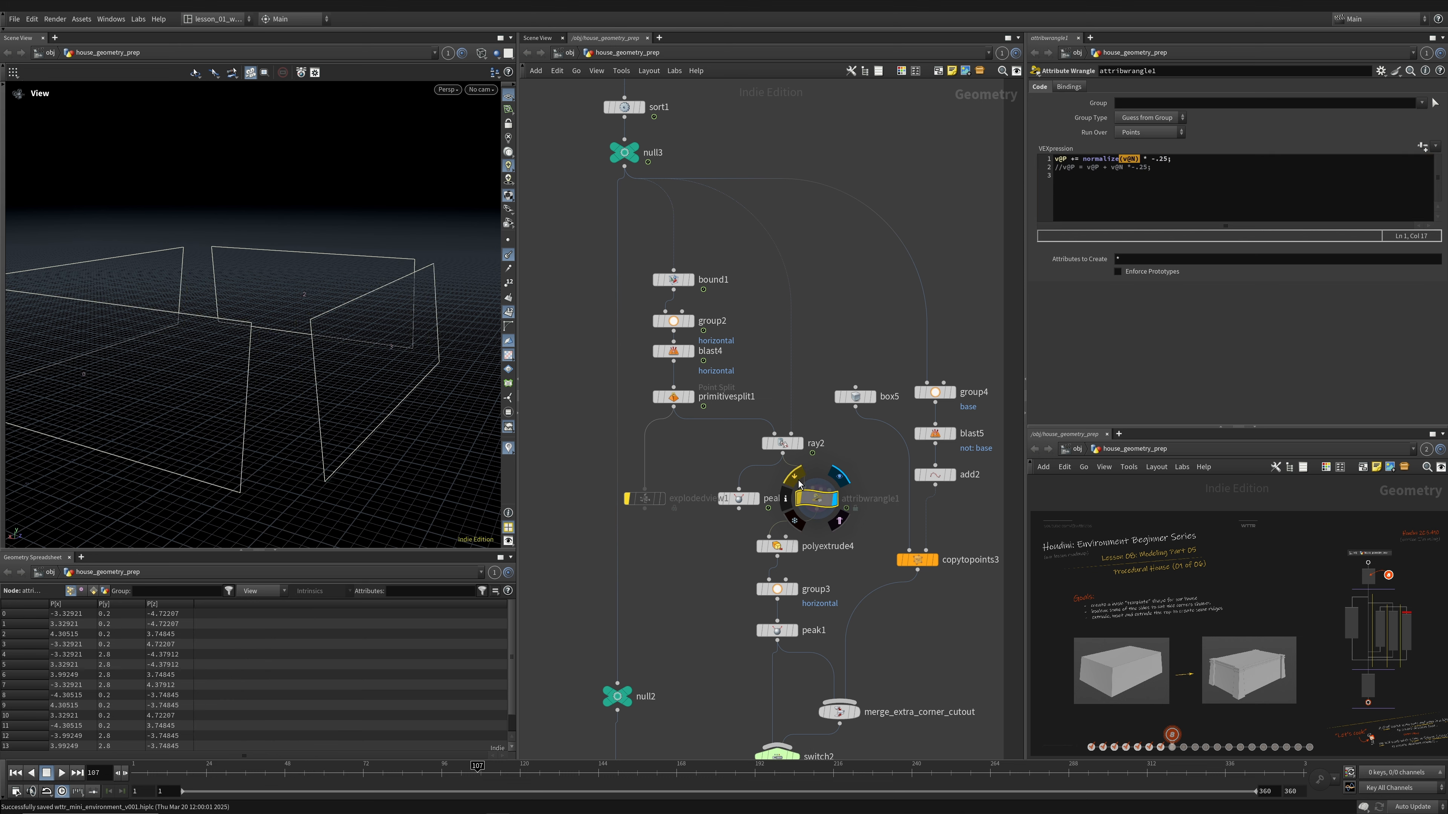
{"action": "left_click", "coordinate": [795, 477]}
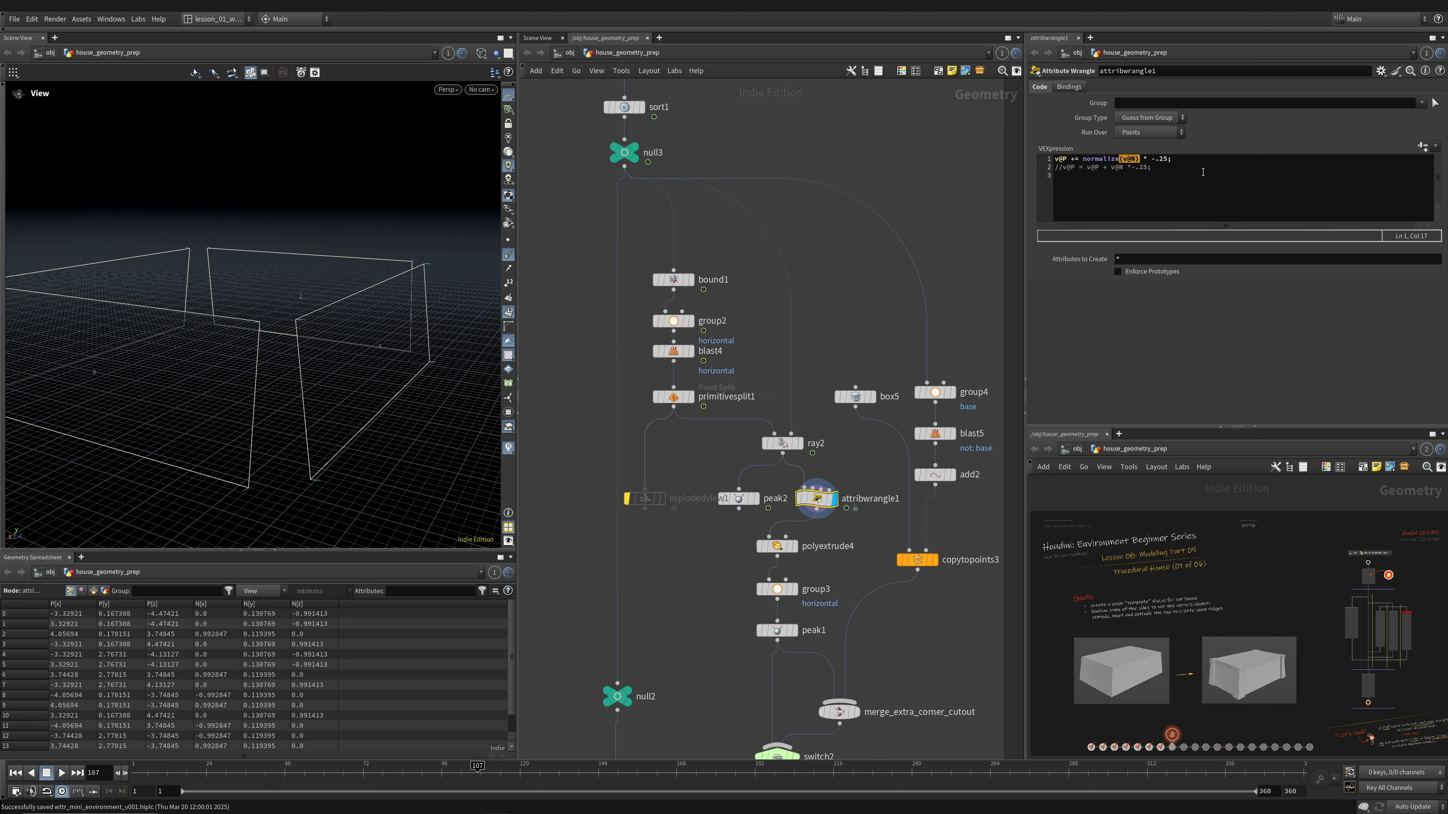
{"action": "key", "text": "ctrl+a"}
- Display peak2 with shaded walls, then display polyextrude4 to examine the thickened walls
{"action": "left_click", "coordinate": [740, 498]}
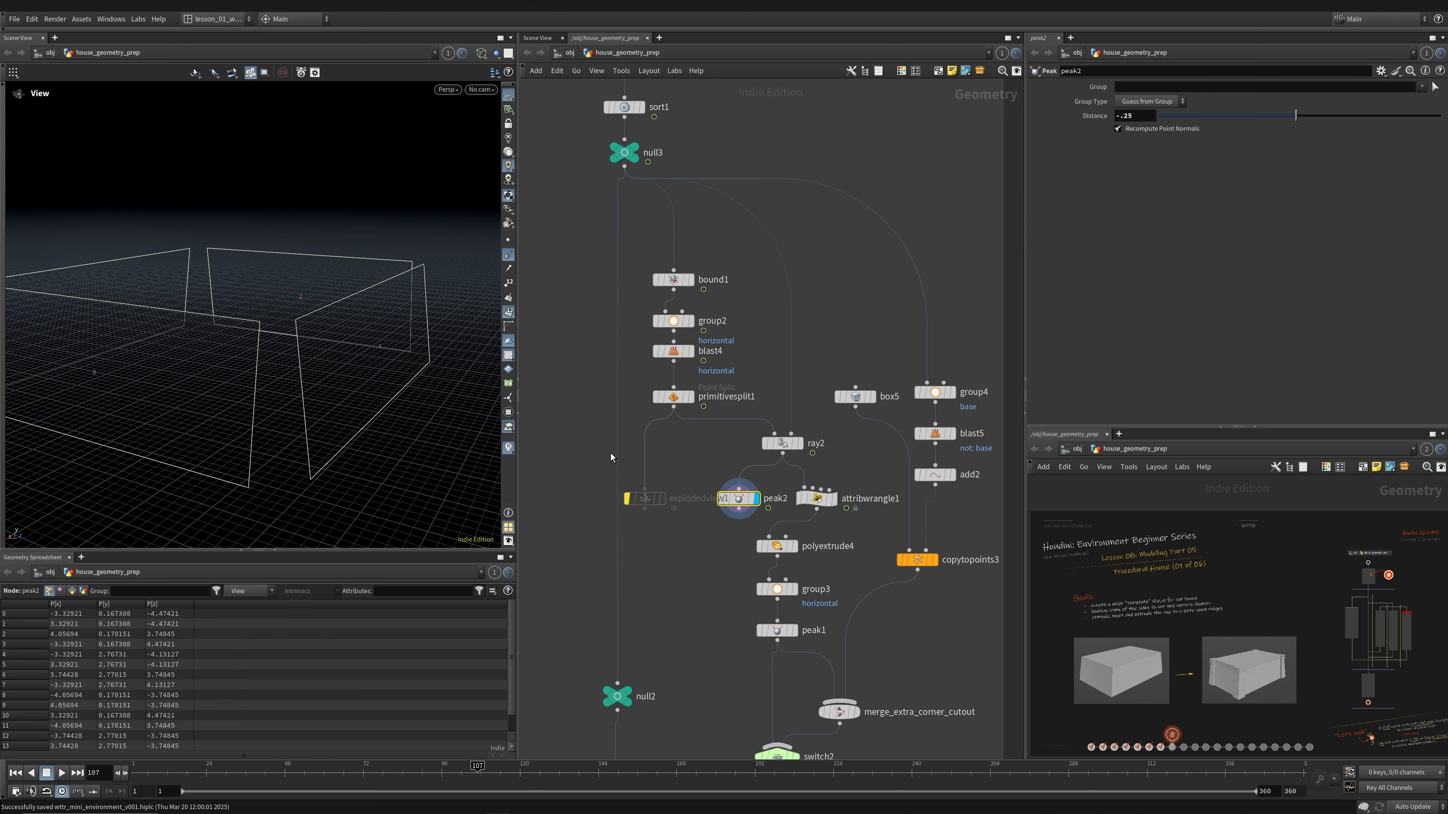
{"action": "key", "text": "w"}
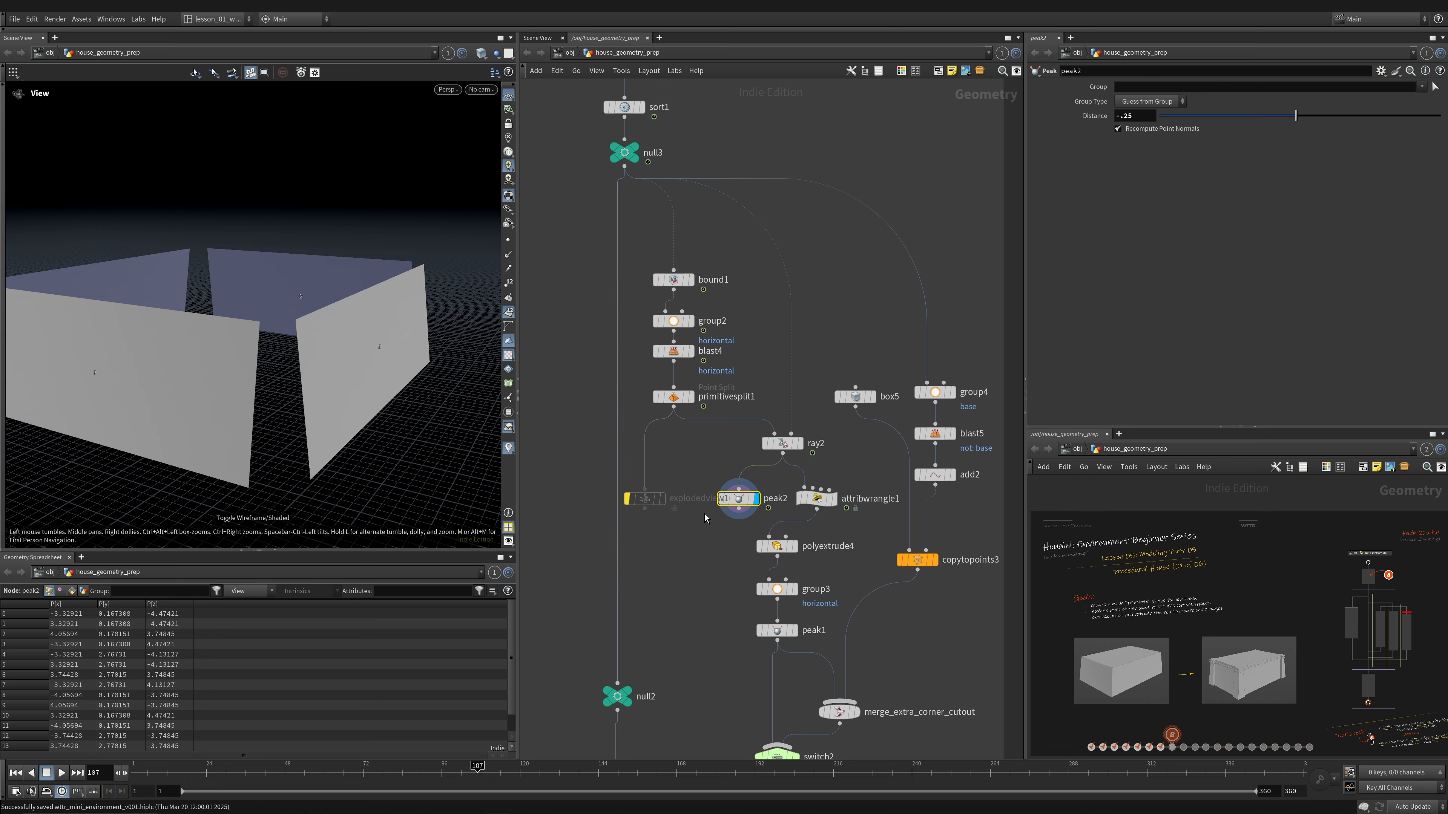
{"action": "left_click", "coordinate": [794, 546]}
{"action": "left_click", "coordinate": [781, 549]}
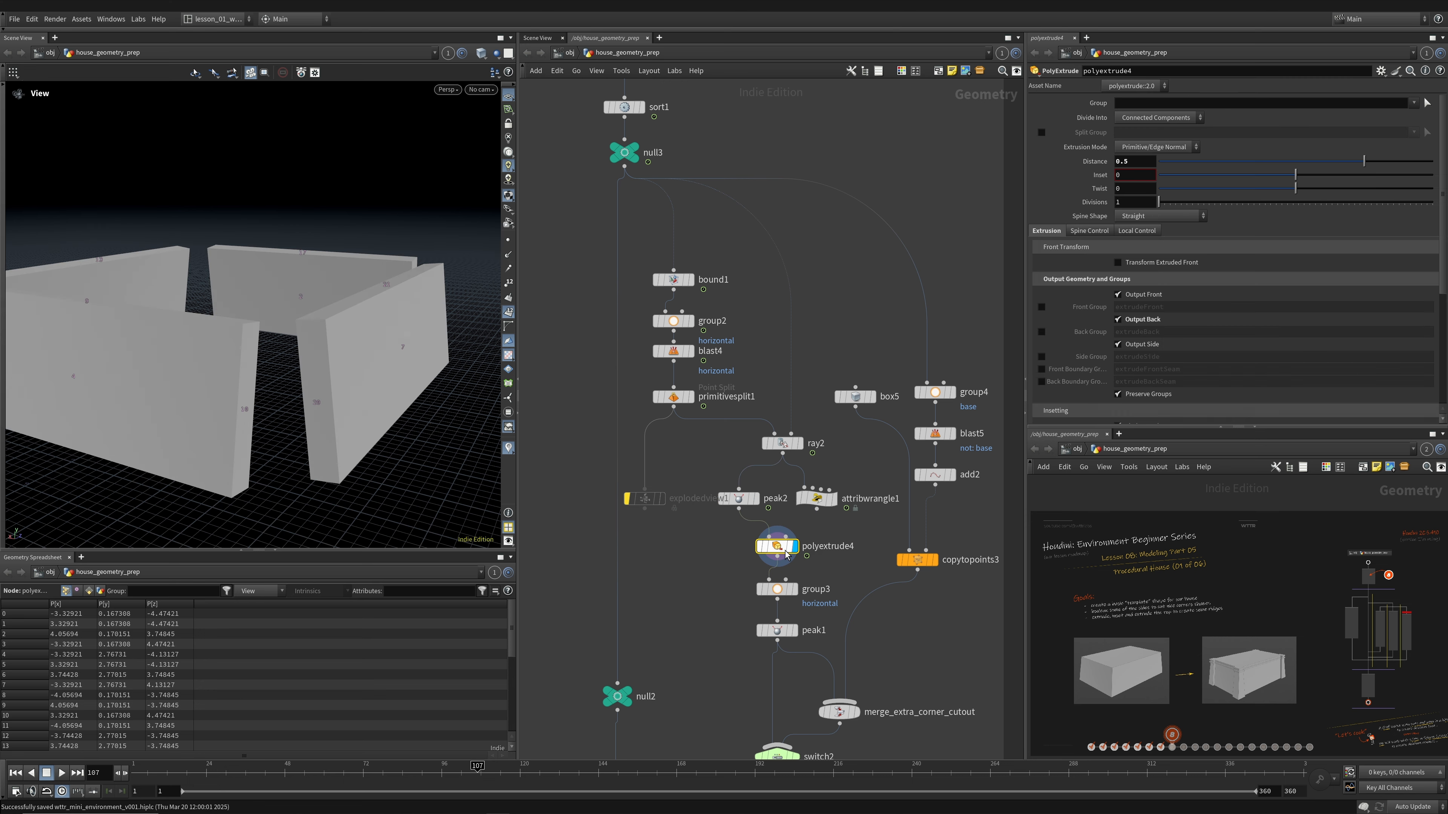
{"action": "left_click_drag", "start_coordinate": [310, 415], "coordinate": [286, 414]}
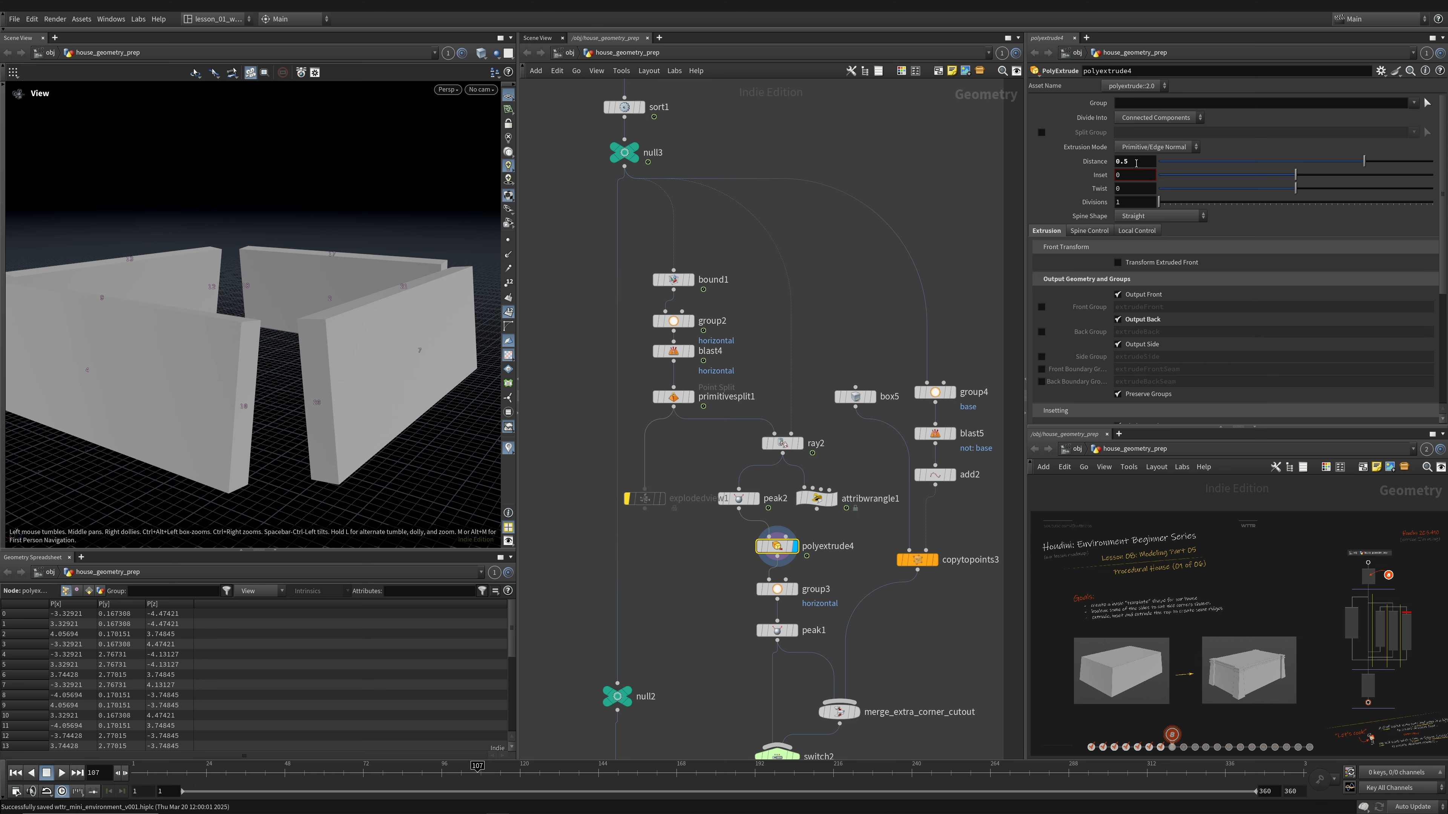
- Review the extrusion distance of polyextrude4 and toggle its Output Back option off and on while inspecting the walls
{"action": "double_click", "coordinate": [1133, 162]}
{"action": "left_click", "coordinate": [1169, 149]}
{"action": "left_click", "coordinate": [1106, 165]}
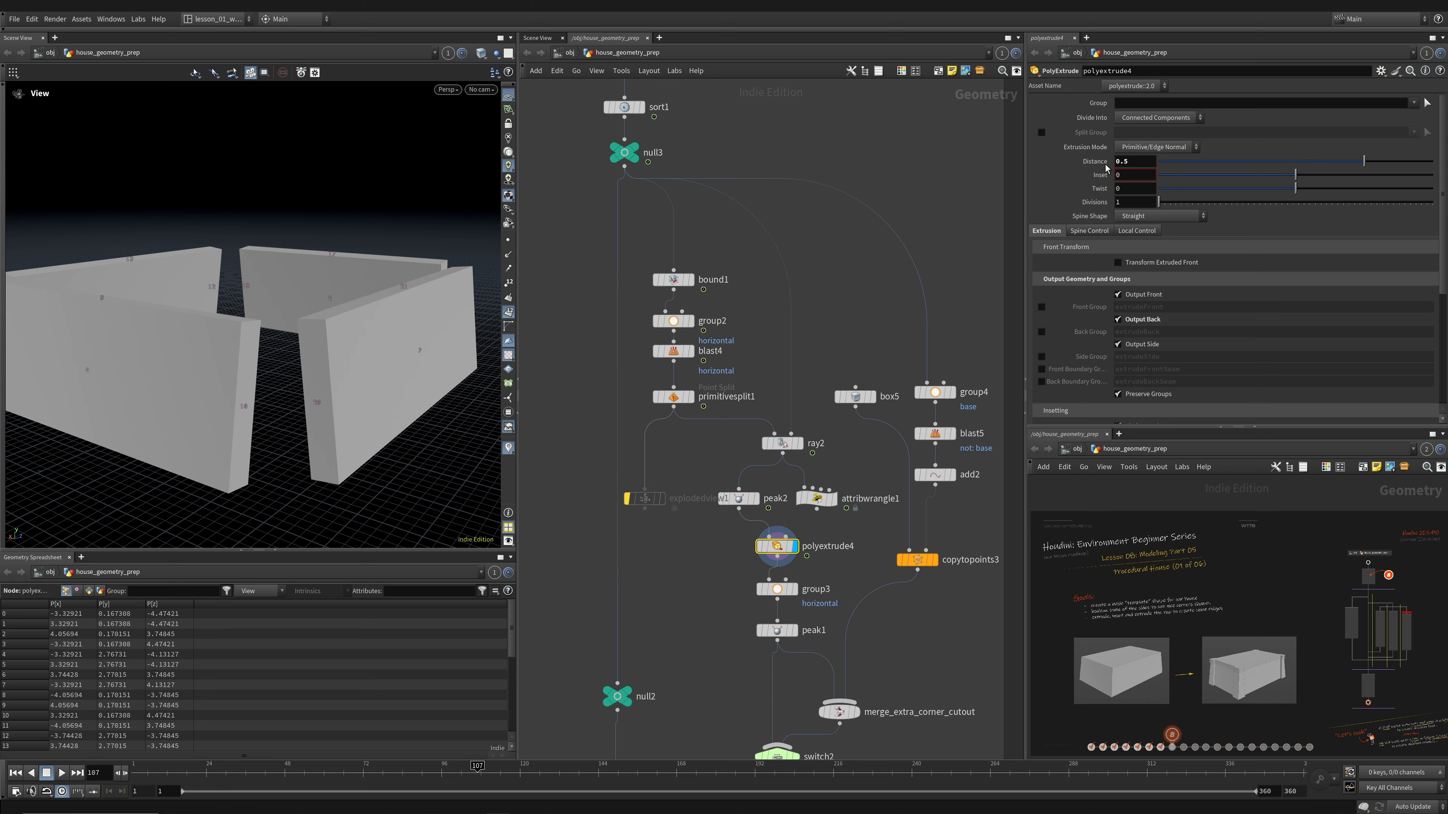
{"action": "scroll", "coordinate": [1110, 180], "scroll_direction": "down", "scroll_amount": 3}
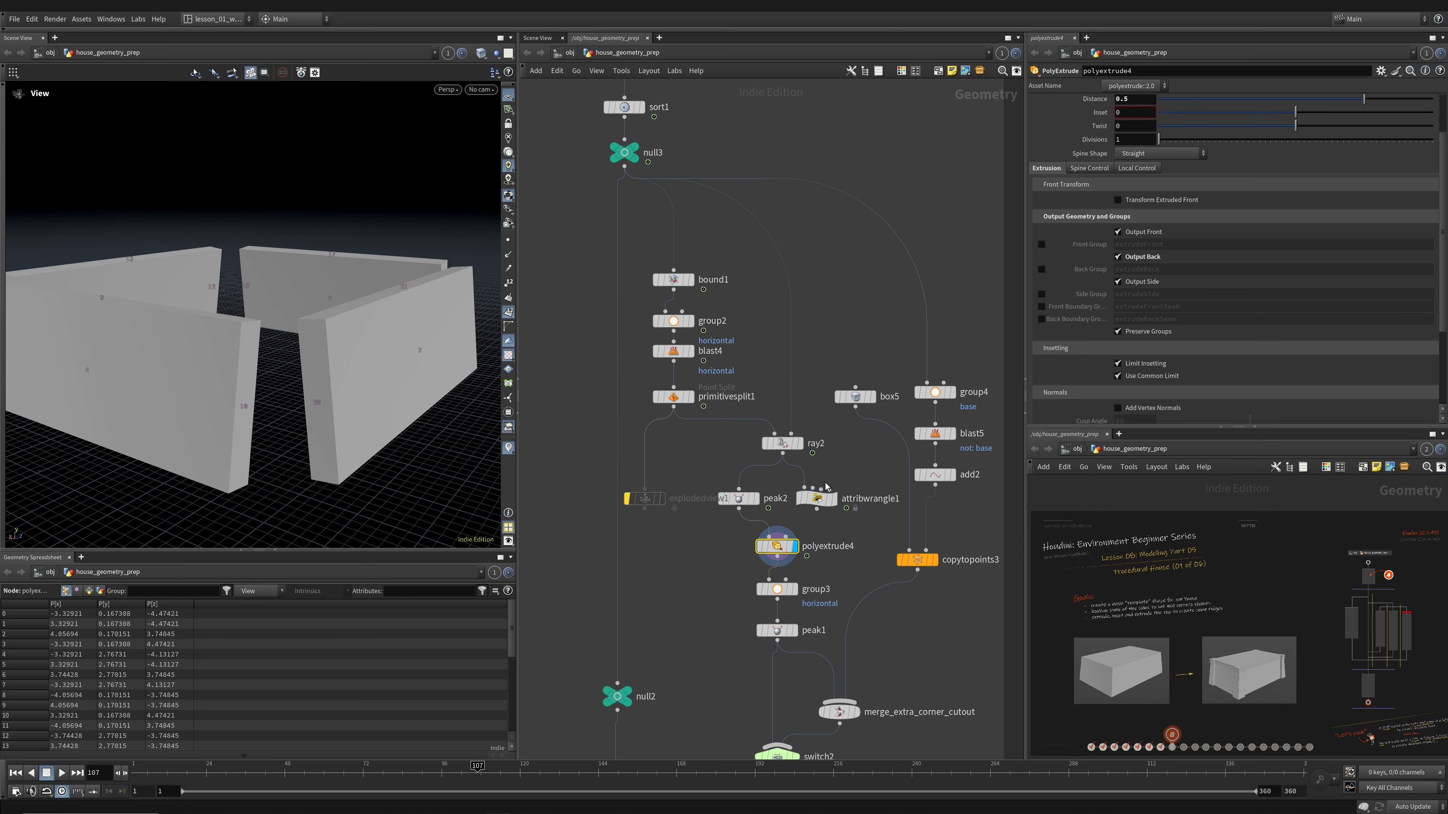
{"action": "left_click", "coordinate": [1133, 257]}
{"action": "left_click", "coordinate": [1133, 257]}
{"action": "left_click_drag", "start_coordinate": [171, 365], "coordinate": [305, 342]}
{"action": "middle_click_drag", "start_coordinate": [716, 582], "coordinate": [715, 541]}
{"action": "left_click_drag", "start_coordinate": [246, 311], "coordinate": [113, 328]}
- Connect polyextrude4 to the second input of boolean1 in place of switch2, and display null2 and then boolean1
{"action": "middle_click_drag", "start_coordinate": [754, 525], "coordinate": [779, 434]}
{"action": "left_click", "coordinate": [802, 425]}
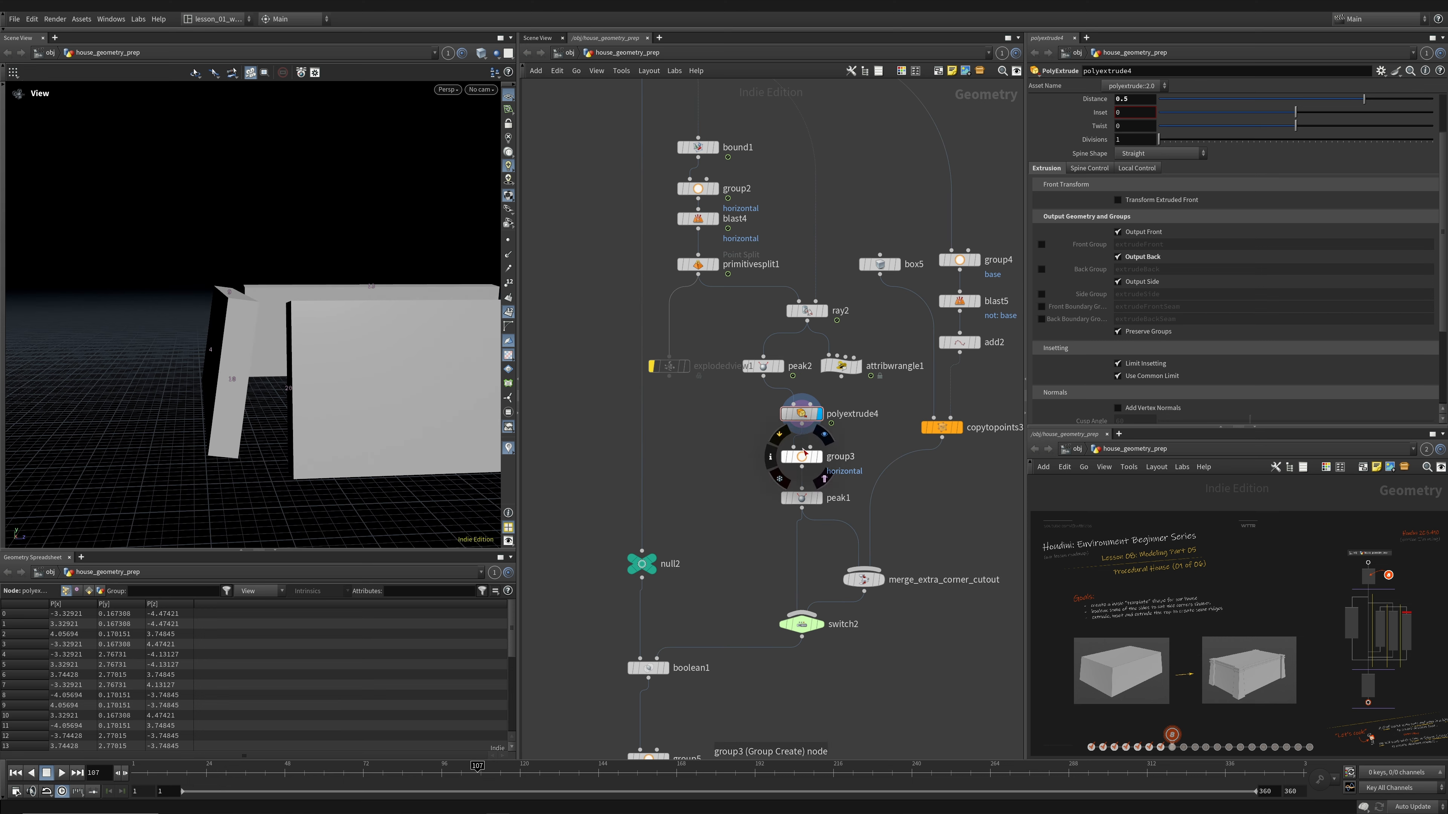
{"action": "left_click", "coordinate": [657, 656]}
{"action": "left_click", "coordinate": [647, 568]}
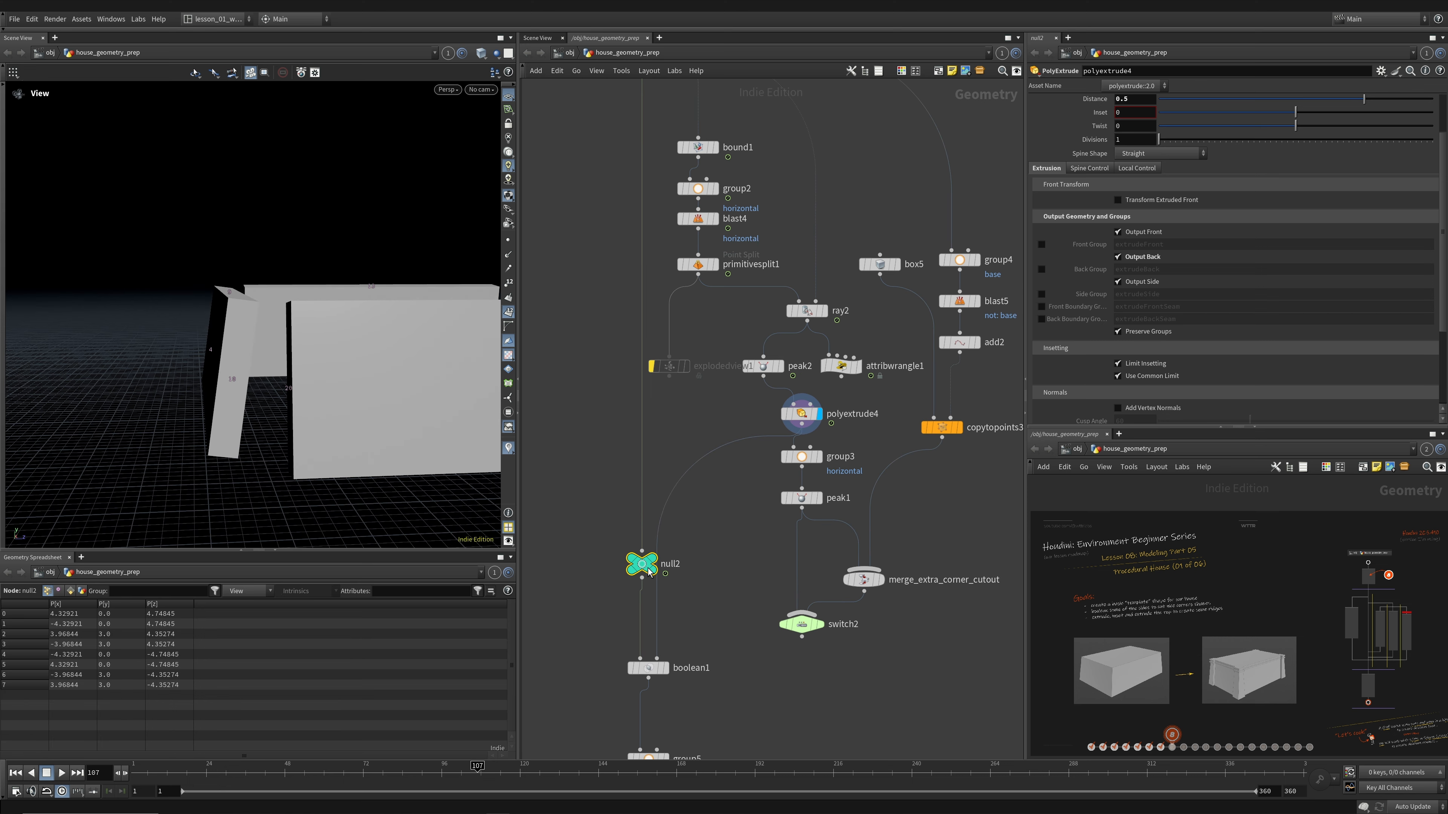
{"action": "left_click", "coordinate": [653, 555]}
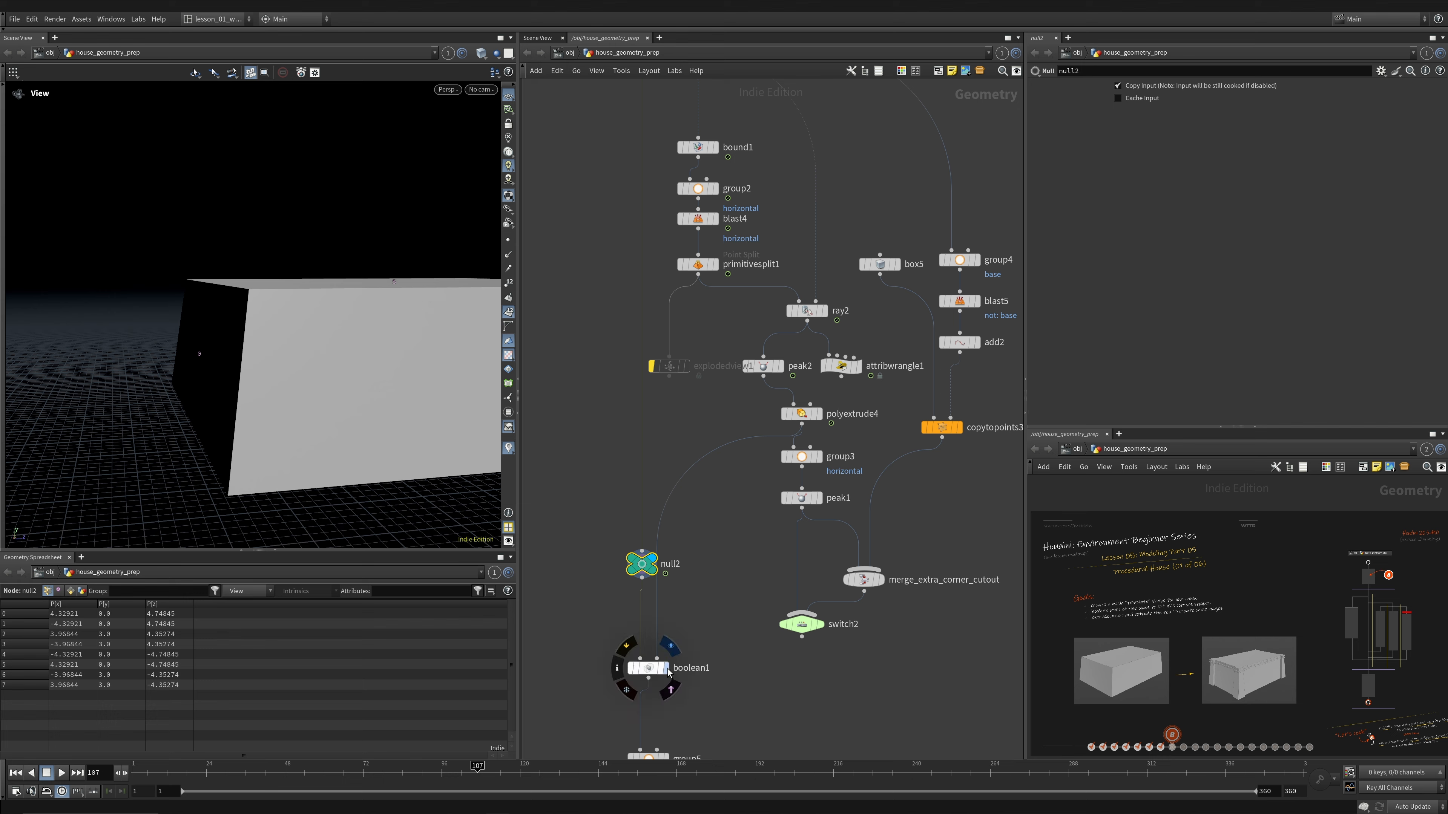
{"action": "left_click", "coordinate": [663, 669]}
{"action": "key", "text": "w"}
{"action": "mouse_move", "coordinate": [254, 328]}
{"action": "left_mouse_down"}
{"action": "mouse_move", "coordinate": [163, 328]}
{"action": "mouse_move", "coordinate": [358, 341]}
{"action": "mouse_move", "coordinate": [363, 371]}
{"action": "left_mouse_up"}
{"action": "key", "text": "w"}
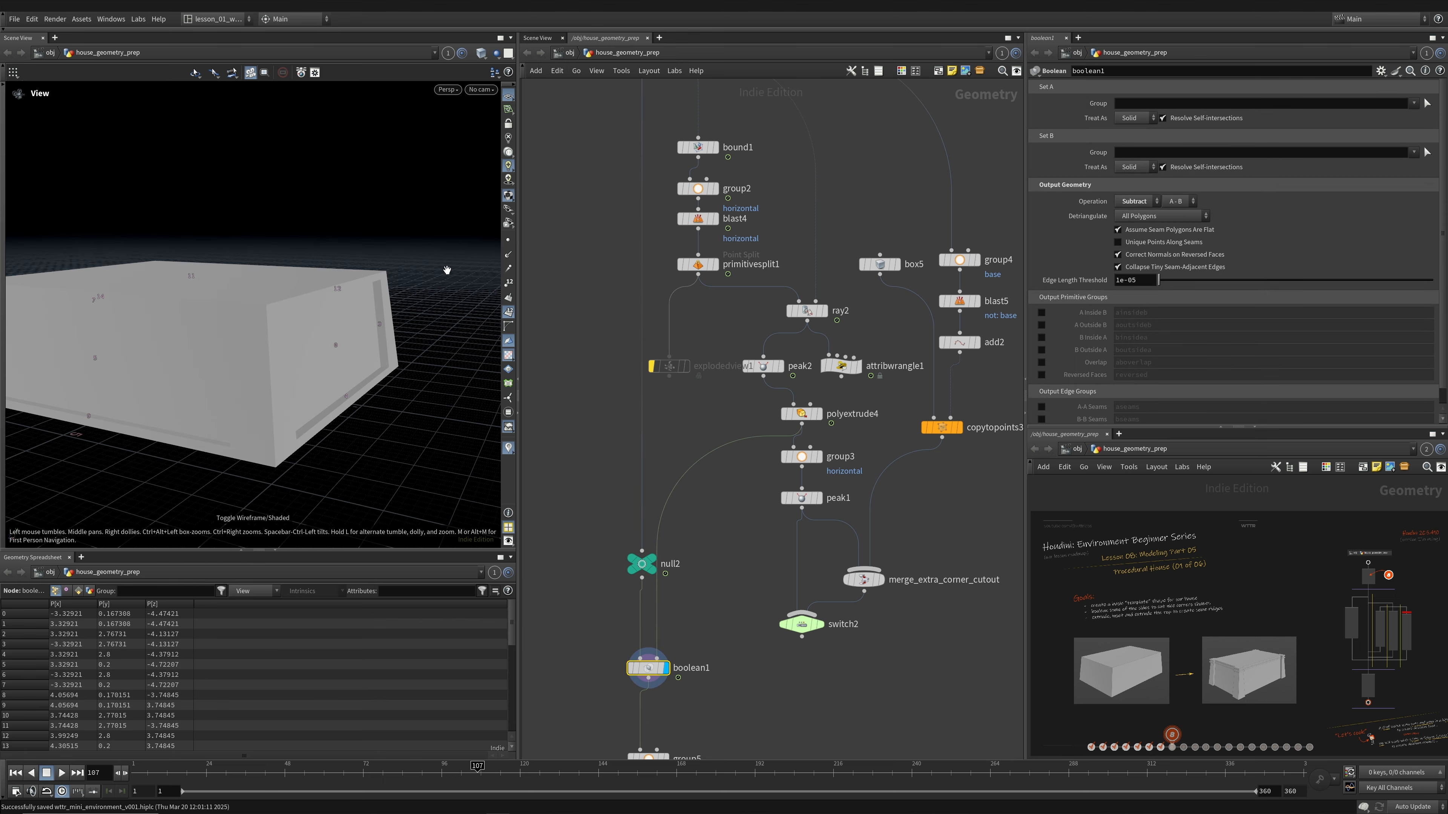
- Set the viewport shading to Smooth Wire Shaded
{"action": "left_click", "coordinate": [483, 60]}
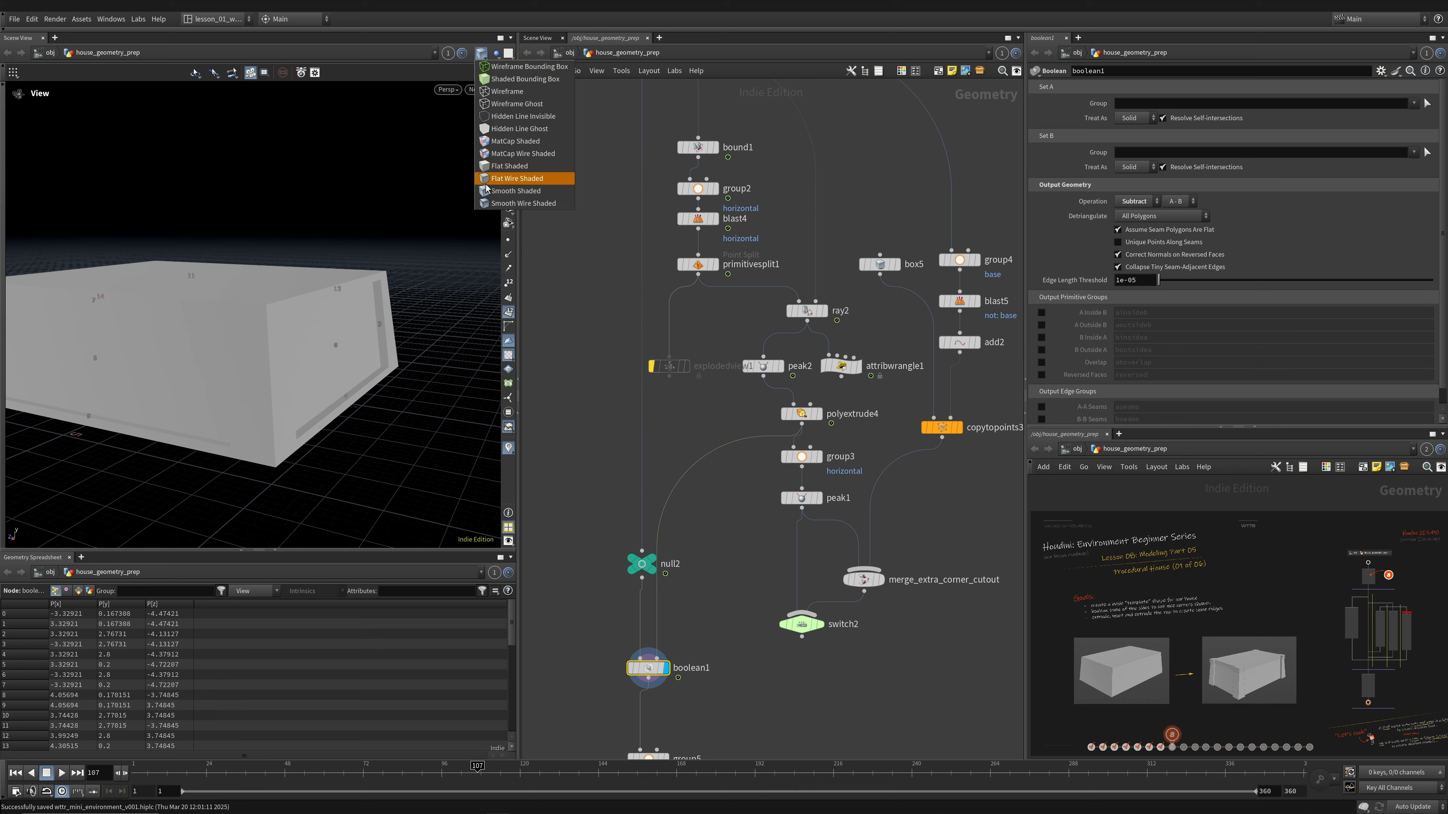
{"action": "left_click", "coordinate": [488, 191]}
{"action": "left_click", "coordinate": [483, 58]}
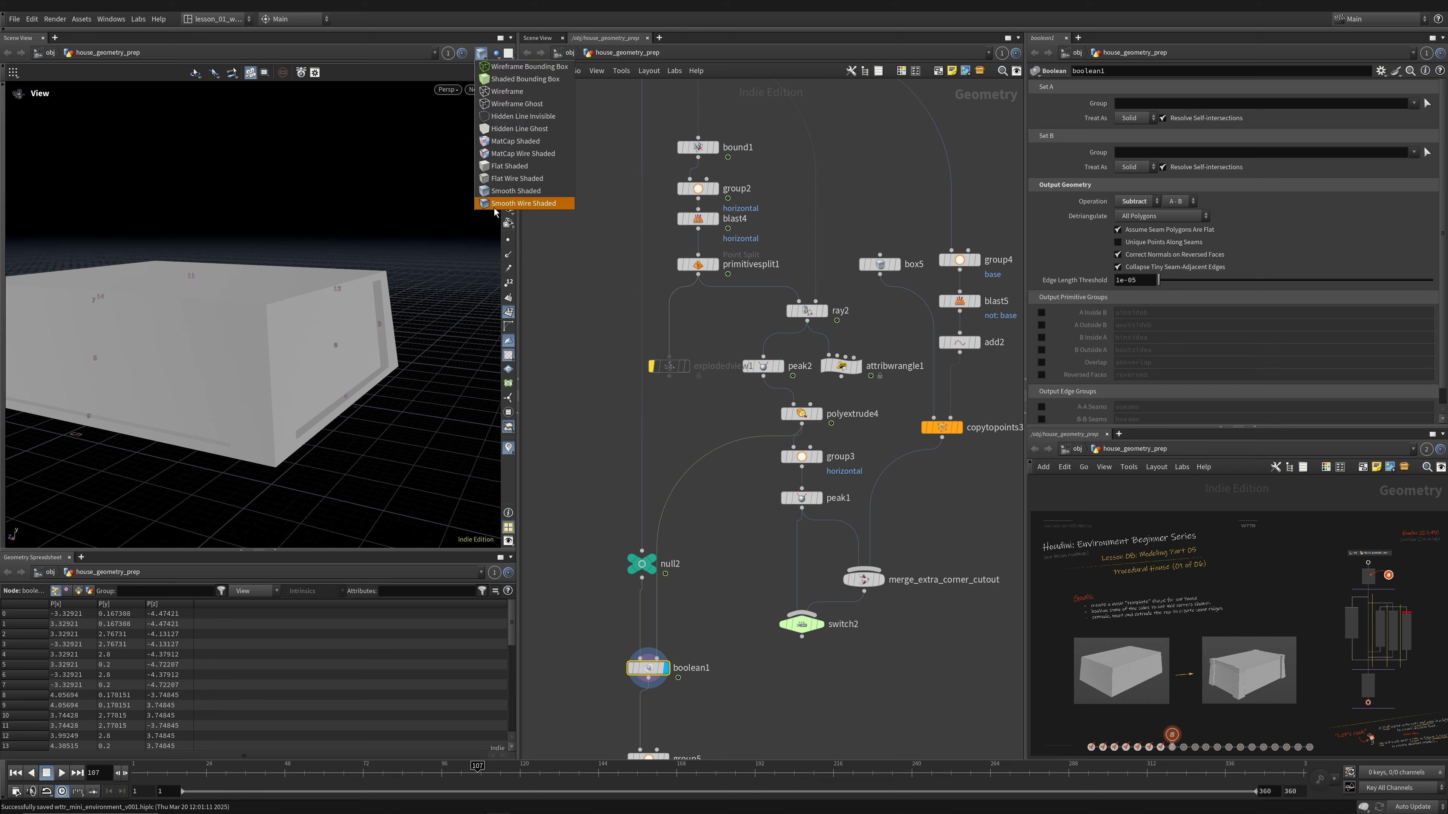
{"action": "left_click", "coordinate": [493, 203]}
- Inspect the boolean1 result from several sides with polyextrude4 overlaid as a template to check the uneven wall cutouts
{"action": "left_click_drag", "start_coordinate": [336, 214], "coordinate": [313, 259]}
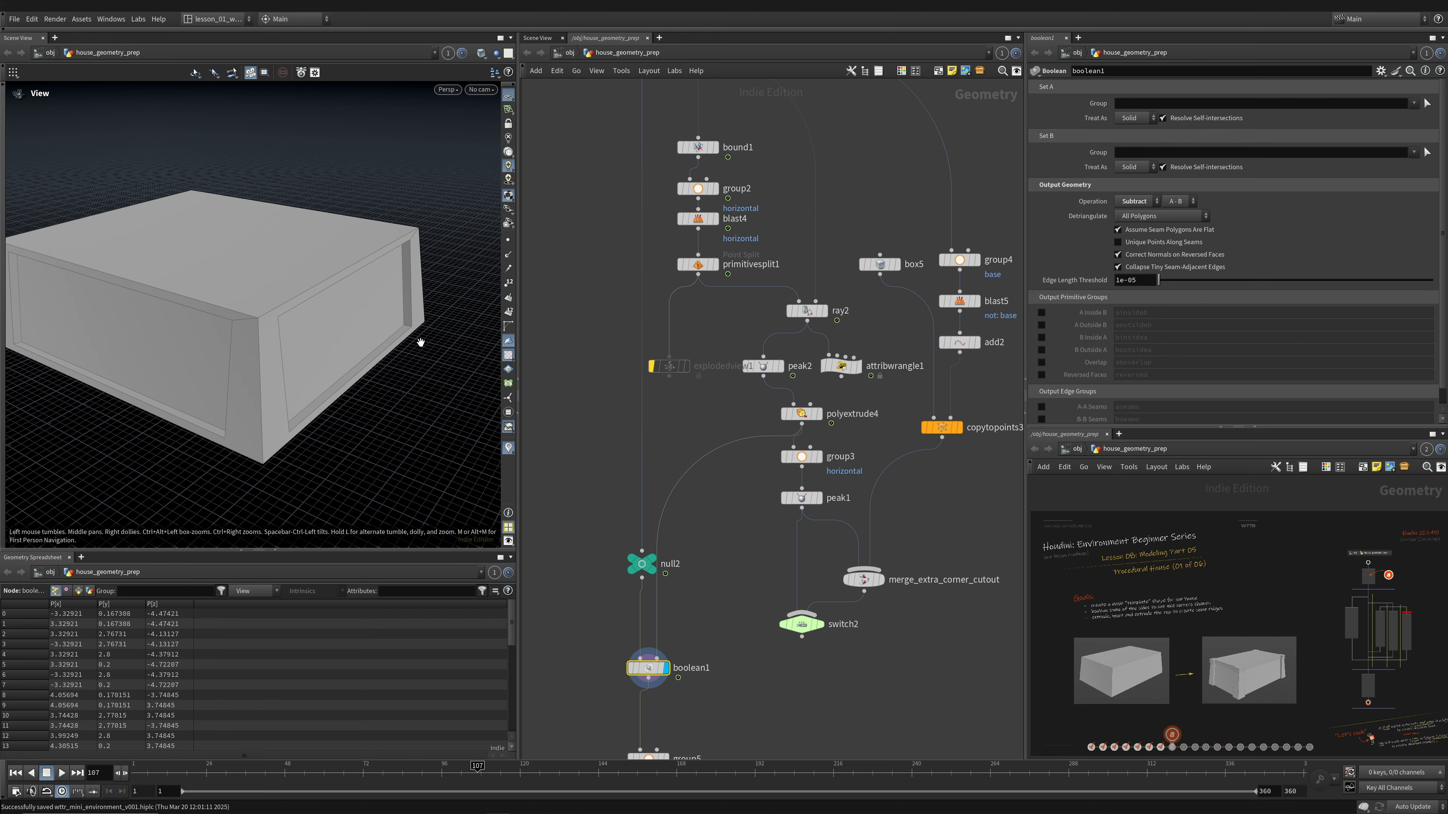
{"action": "left_click_drag", "start_coordinate": [420, 342], "coordinate": [211, 338]}
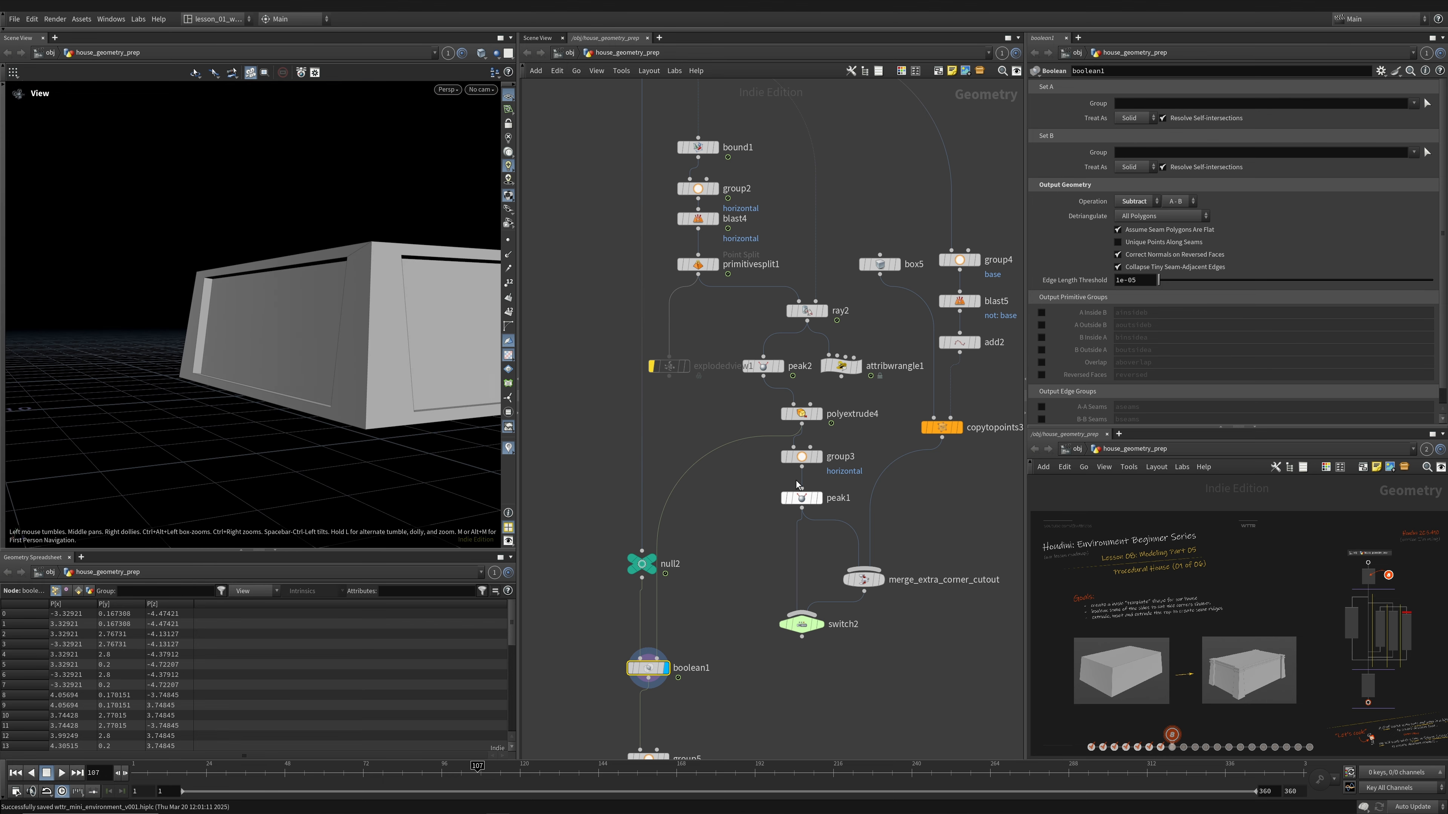
{"action": "left_click", "coordinate": [815, 415]}
{"action": "left_click_drag", "start_coordinate": [319, 342], "coordinate": [209, 293]}
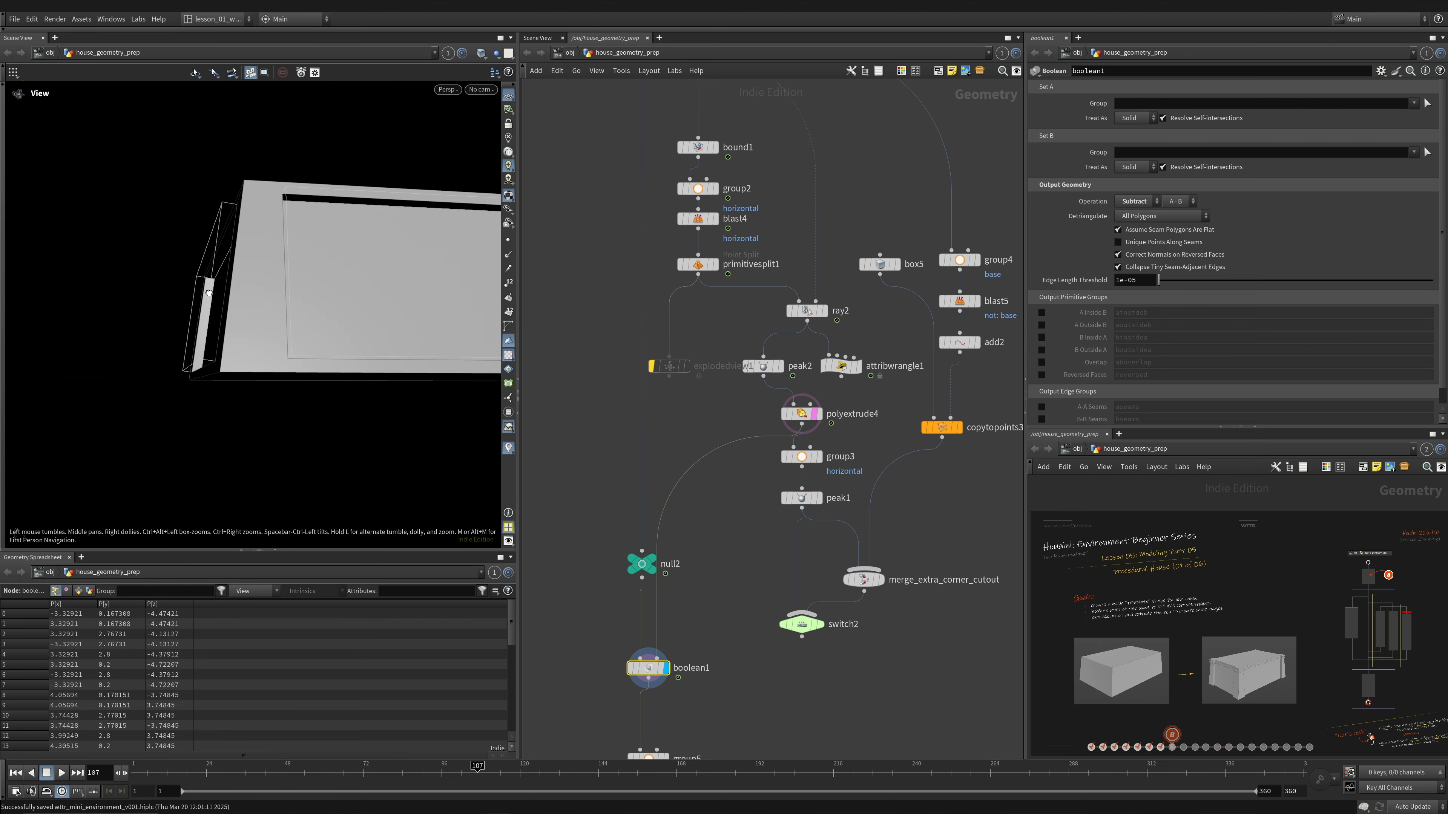
{"action": "left_click_drag", "start_coordinate": [213, 208], "coordinate": [227, 250]}
{"action": "left_click_drag", "start_coordinate": [232, 178], "coordinate": [241, 212]}
{"action": "mouse_move", "coordinate": [182, 416]}
{"action": "left_mouse_down"}
{"action": "mouse_move", "coordinate": [242, 317]}
{"action": "mouse_move", "coordinate": [190, 444]}
{"action": "left_mouse_up"}
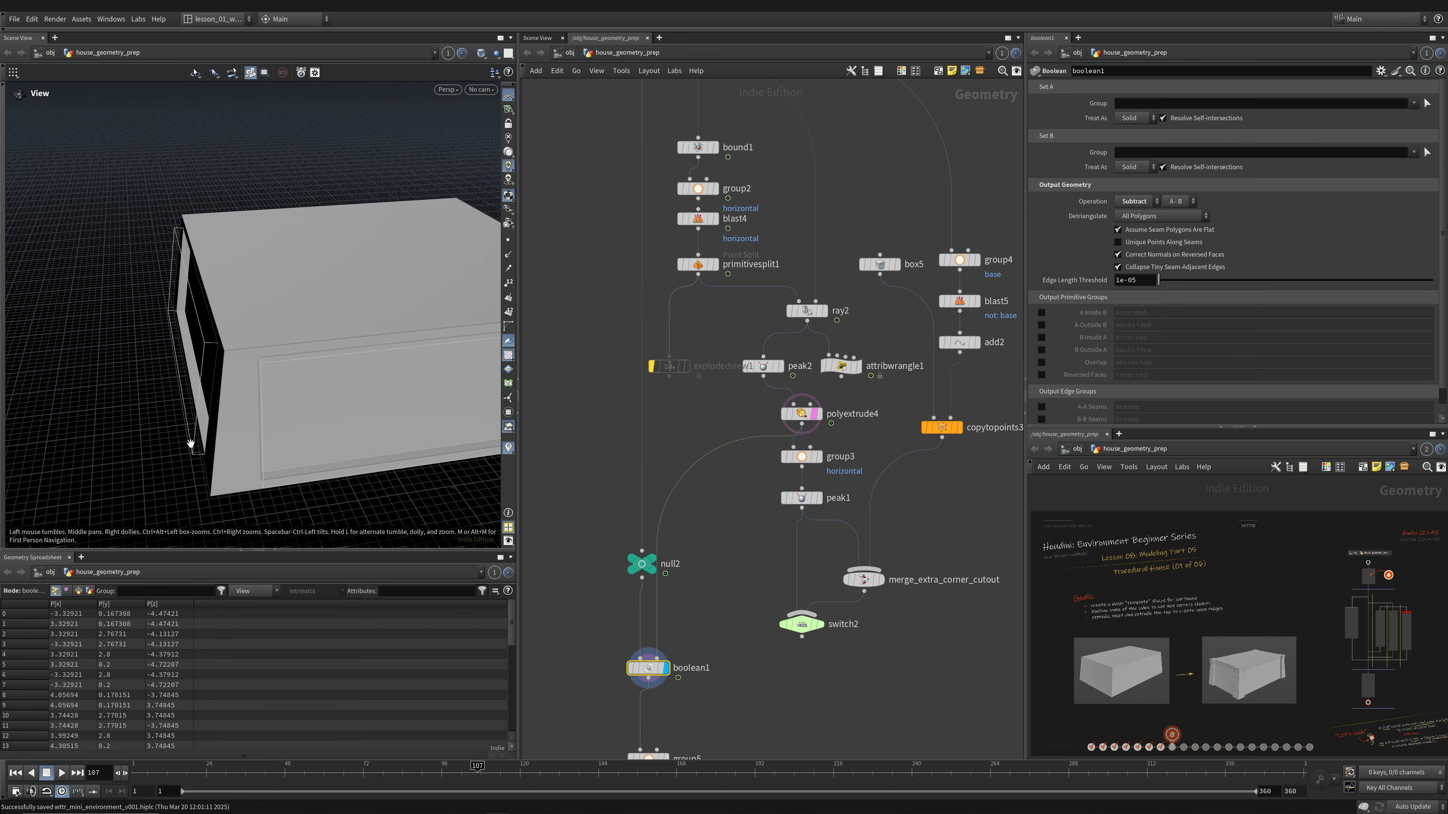
- Display group3 and inspect the horizontal faces it groups by normals at the upper and lower edges of the walls
{"action": "left_click", "coordinate": [815, 457]}
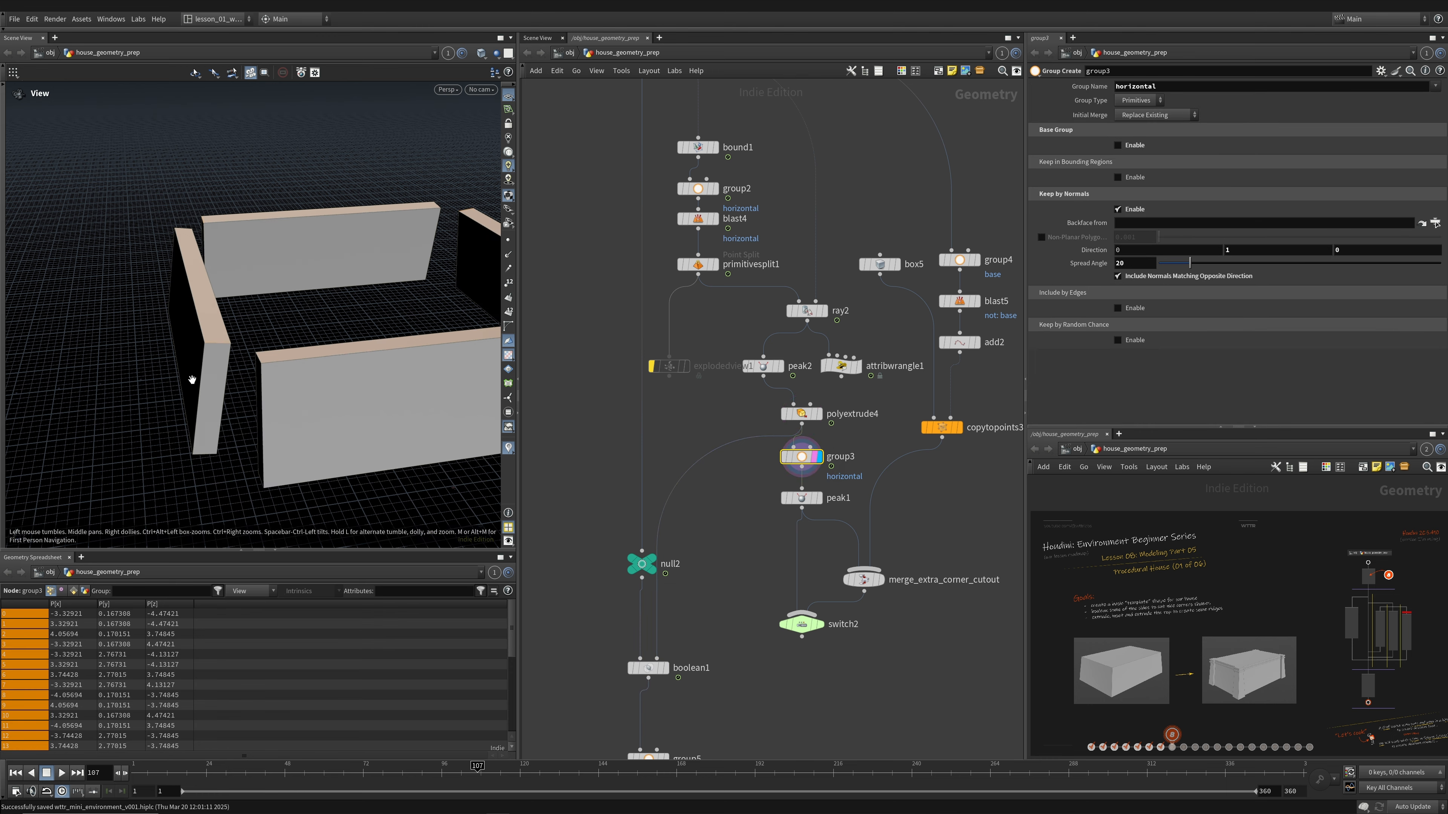
{"action": "left_click_drag", "start_coordinate": [242, 356], "coordinate": [279, 326]}
{"action": "left_click_drag", "start_coordinate": [1254, 249], "coordinate": [1173, 244]}
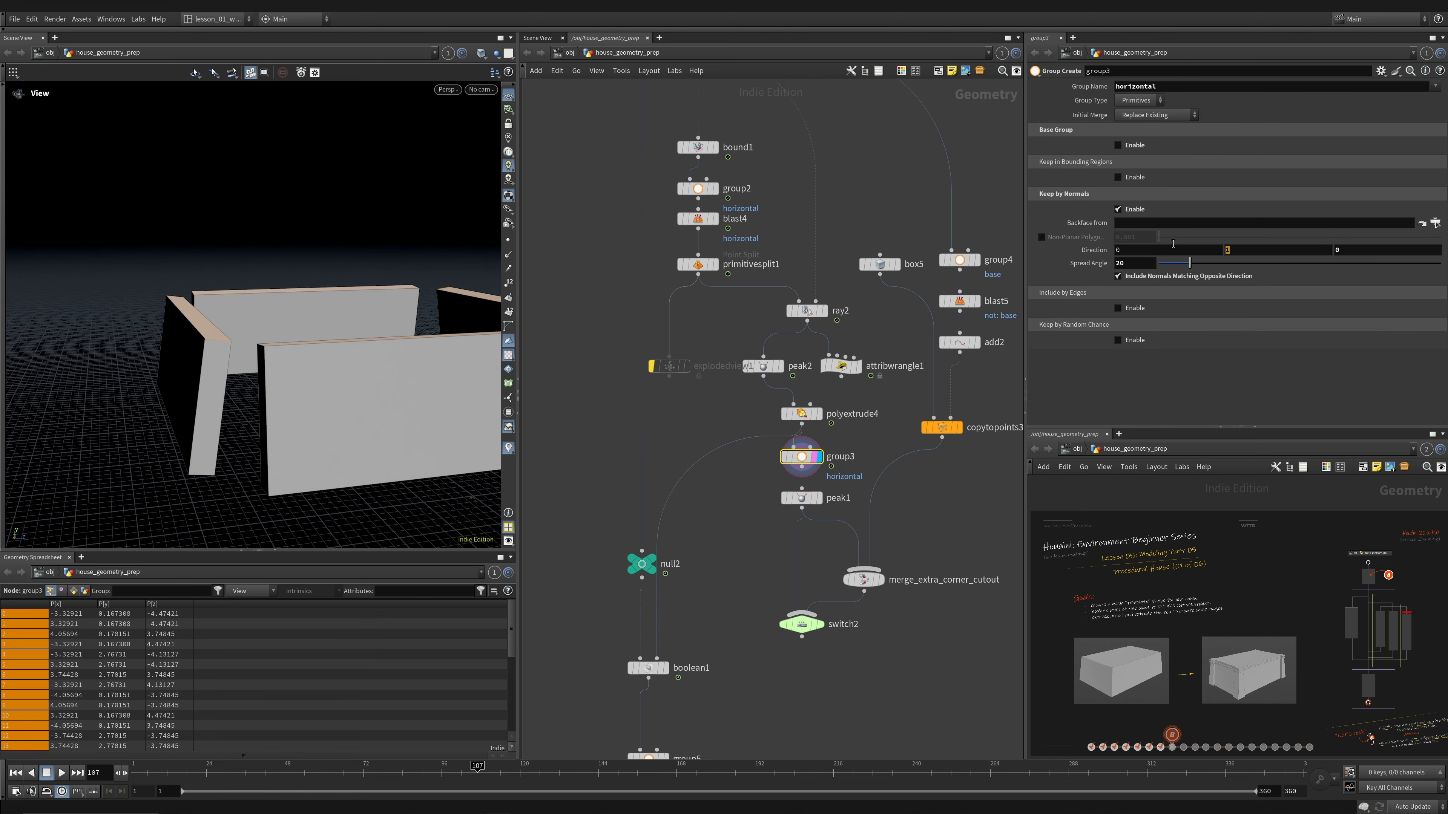
{"action": "left_click_drag", "start_coordinate": [345, 301], "coordinate": [249, 326]}
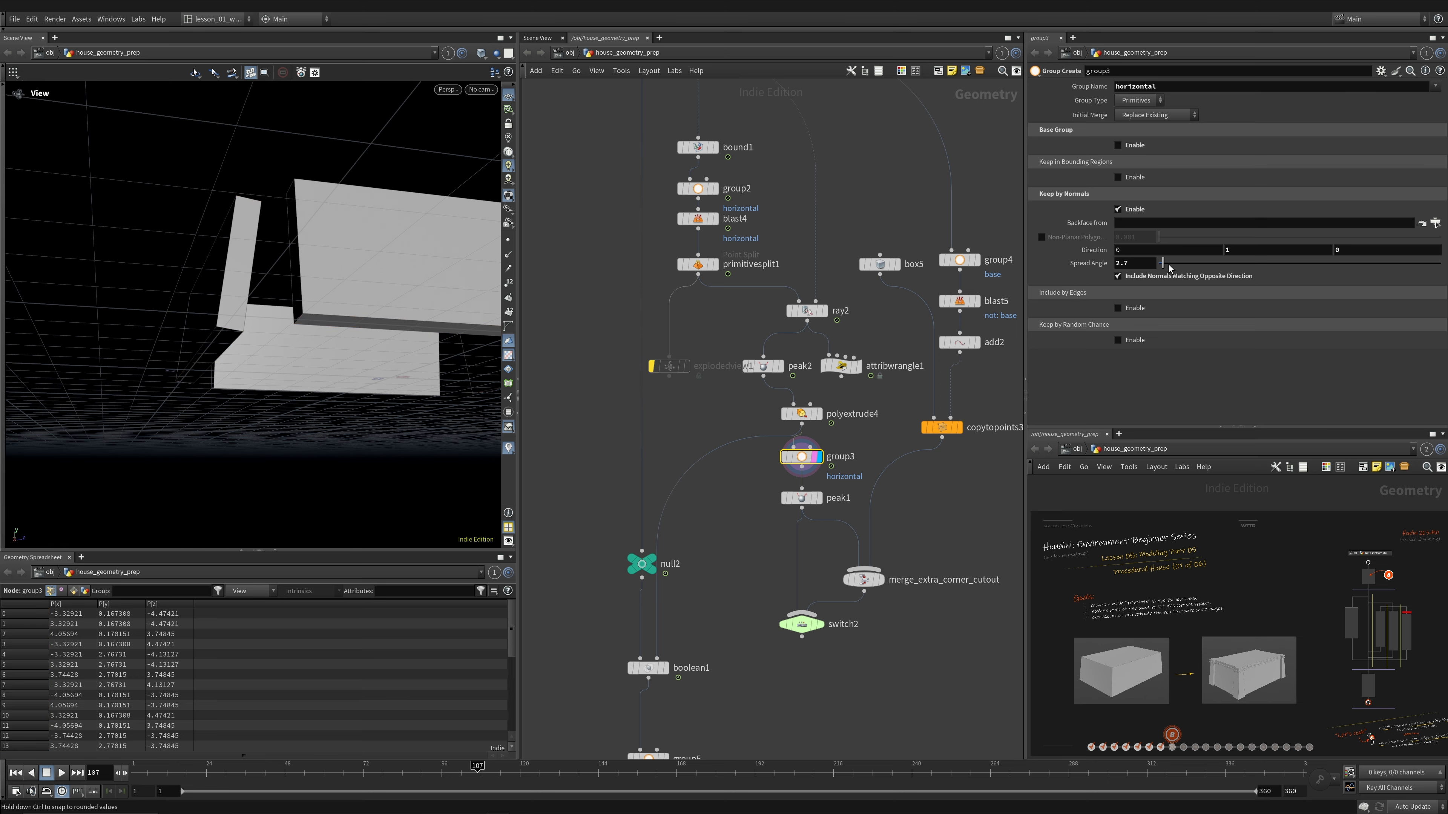
- Try a smaller Spread Angle on group3, undo it, and inspect the grouped faces from below and above
{"action": "left_click_drag", "start_coordinate": [1187, 267], "coordinate": [1176, 269]}
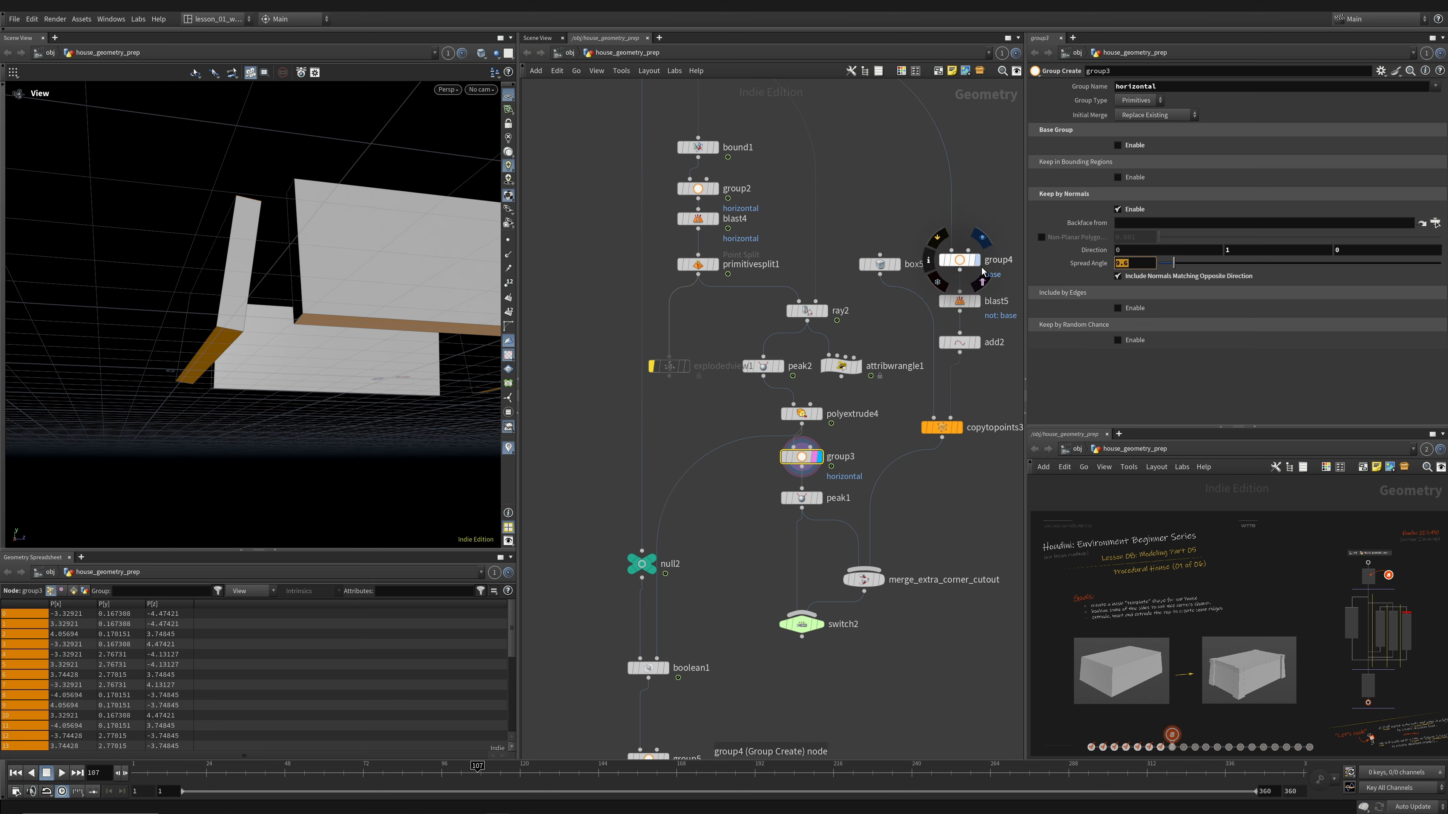
{"action": "key", "text": "ctrl+z"}
{"action": "left_click_drag", "start_coordinate": [287, 267], "coordinate": [233, 344]}
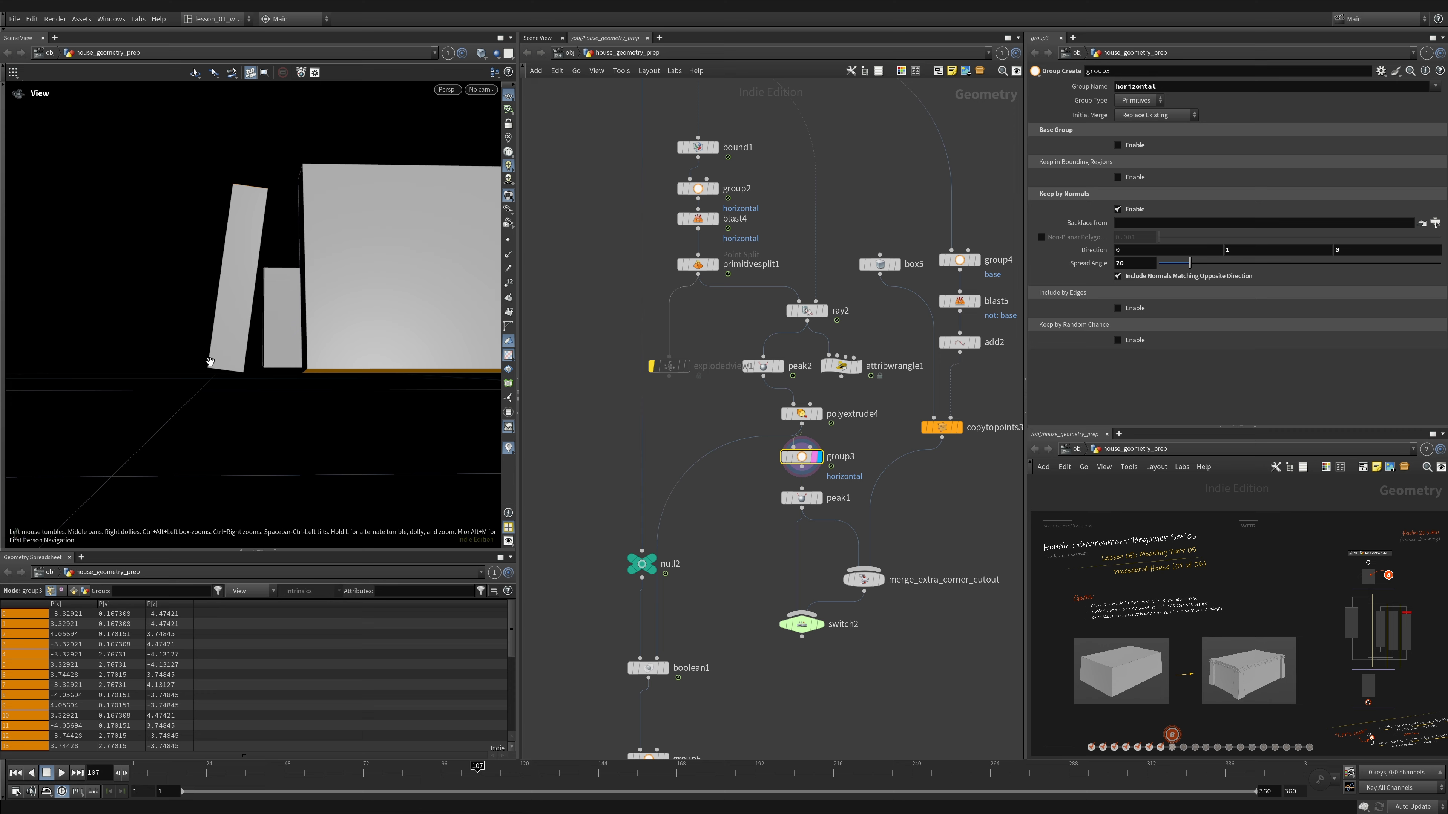
{"action": "left_click_drag", "start_coordinate": [244, 171], "coordinate": [241, 249]}
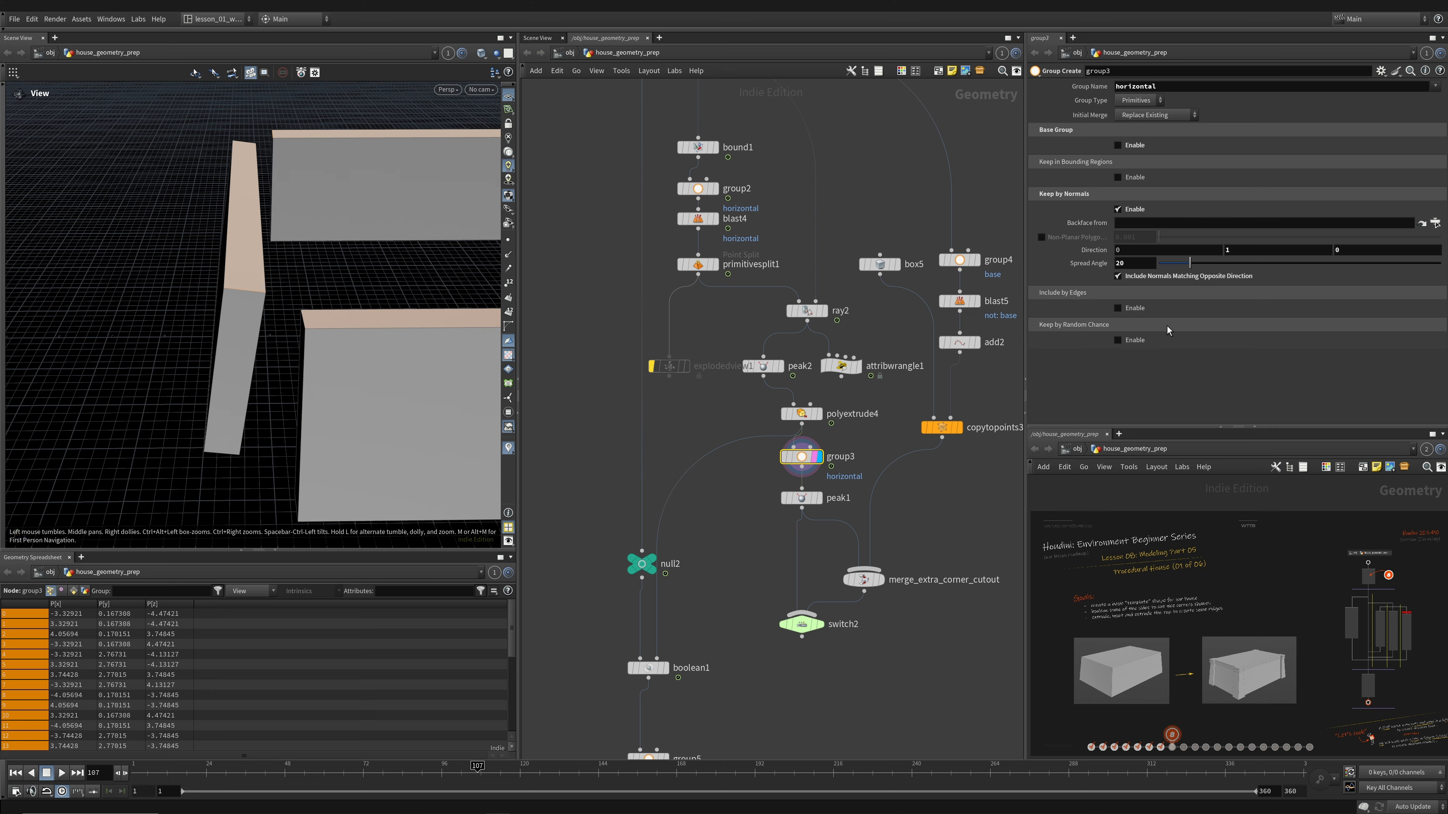
{"action": "left_click_drag", "start_coordinate": [401, 327], "coordinate": [354, 316]}
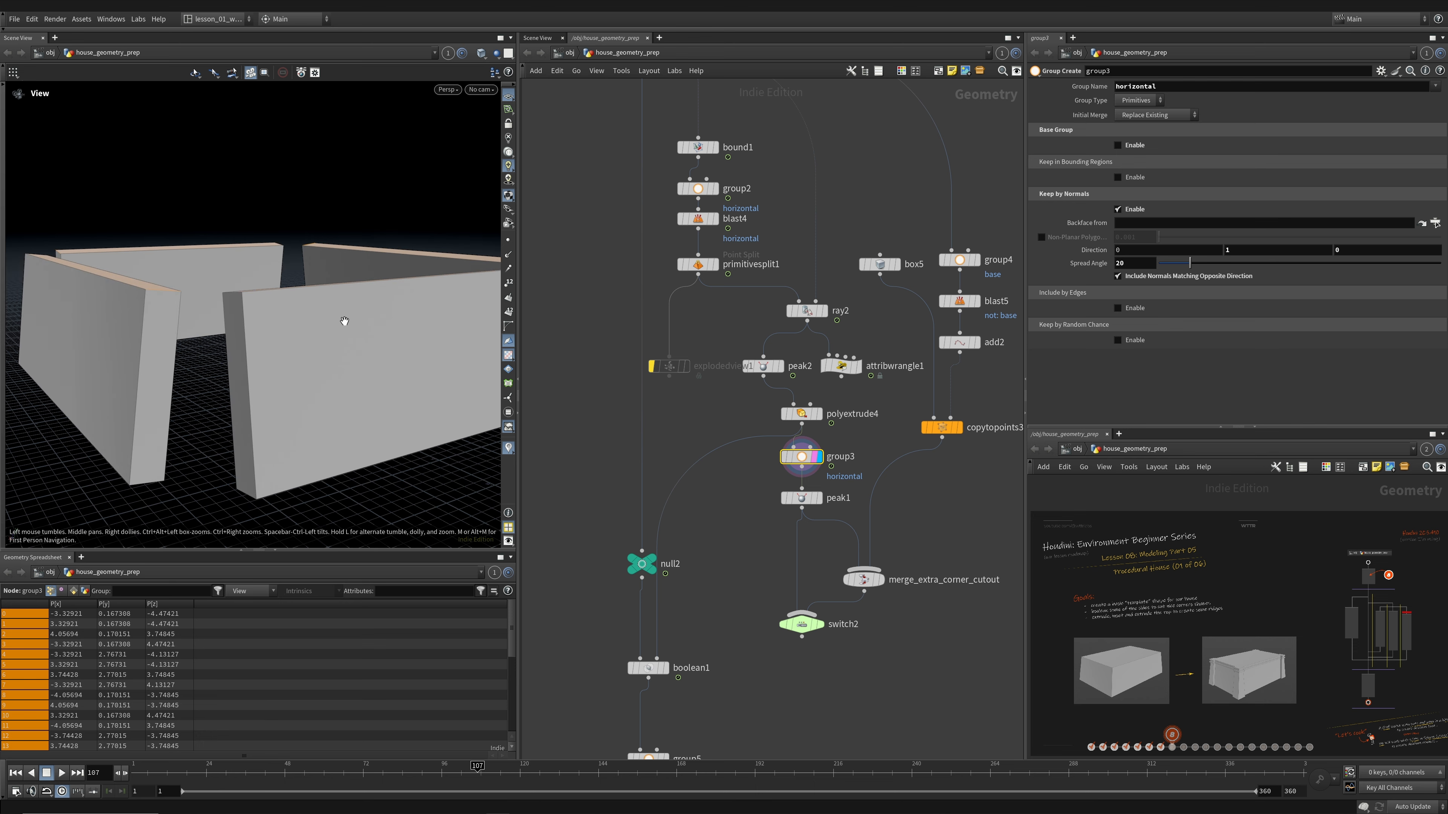
- Display peak1, slightly reduce its Distance, and bring up the group3 parameters
{"action": "left_click", "coordinate": [819, 498]}
{"action": "left_click", "coordinate": [801, 498]}
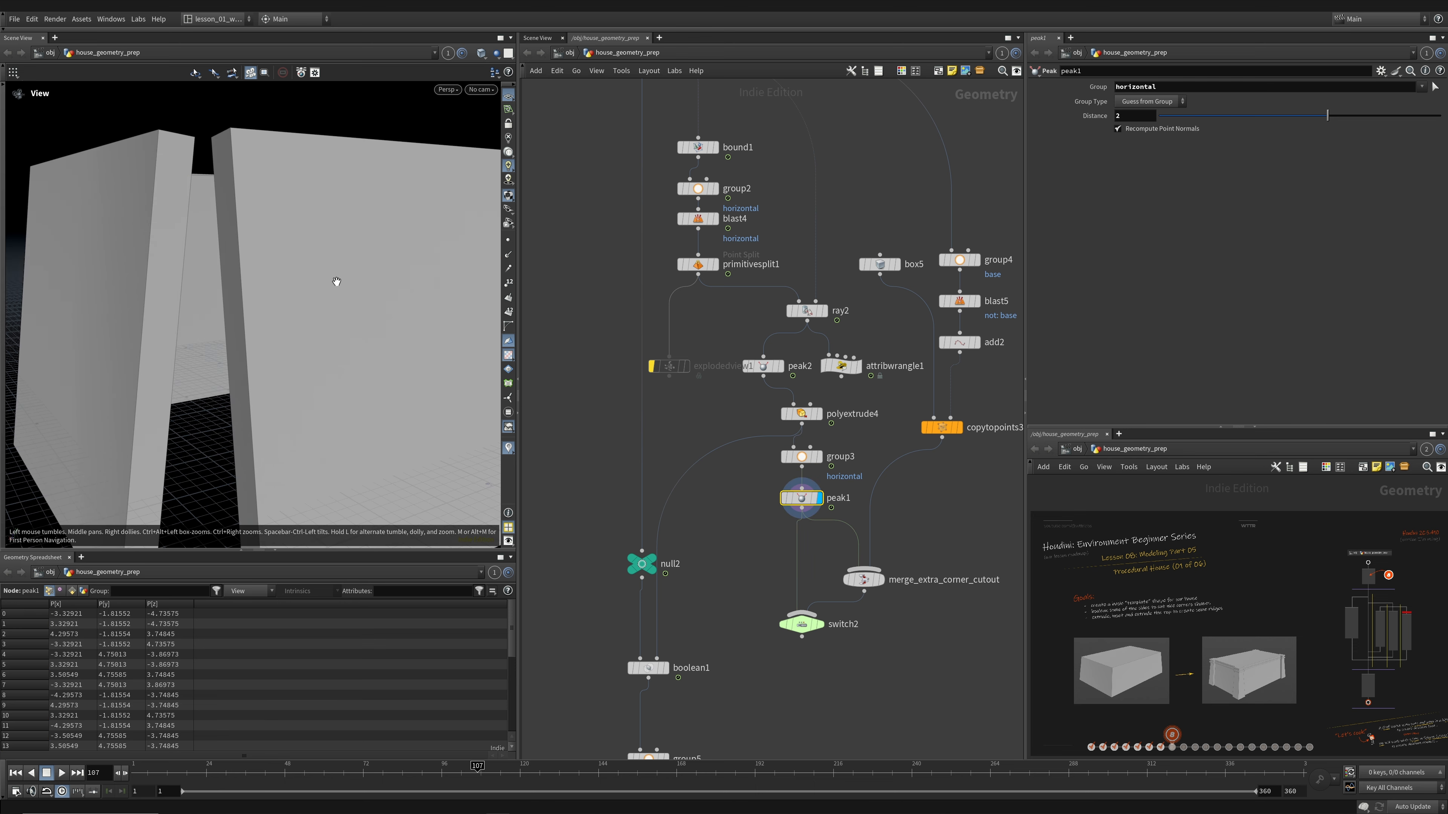
{"action": "key", "text": "h"}
{"action": "mouse_move", "coordinate": [1327, 116]}
{"action": "left_mouse_down"}
{"action": "mouse_move", "coordinate": [1282, 119]}
{"action": "mouse_move", "coordinate": [1318, 119]}
{"action": "left_mouse_up"}
{"action": "left_click", "coordinate": [802, 456]}
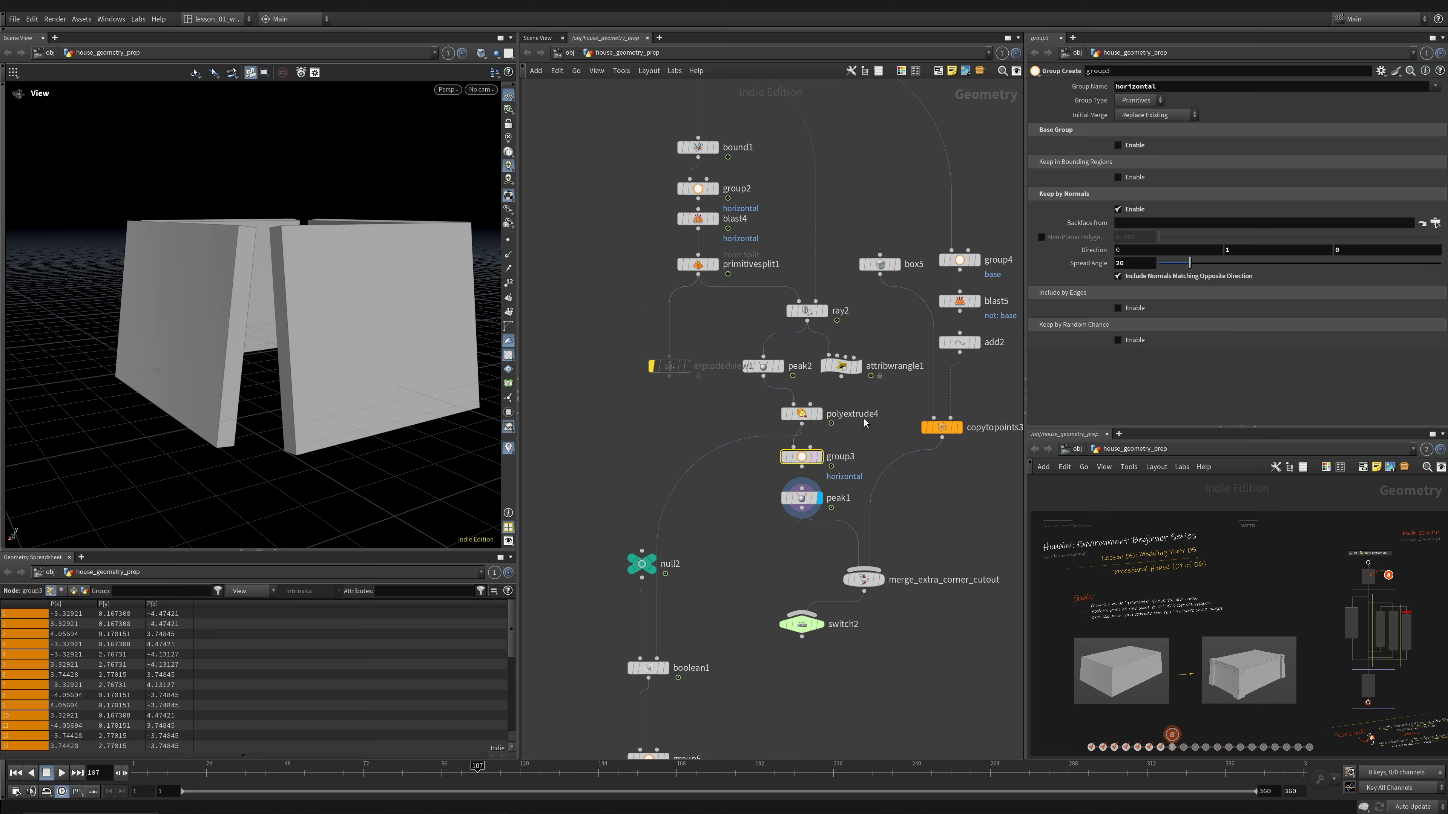
- Toggle the bypass on peak1 repeatedly to compare the wall panels with and without the vertical extension
{"action": "mouse_move", "coordinate": [812, 502]}
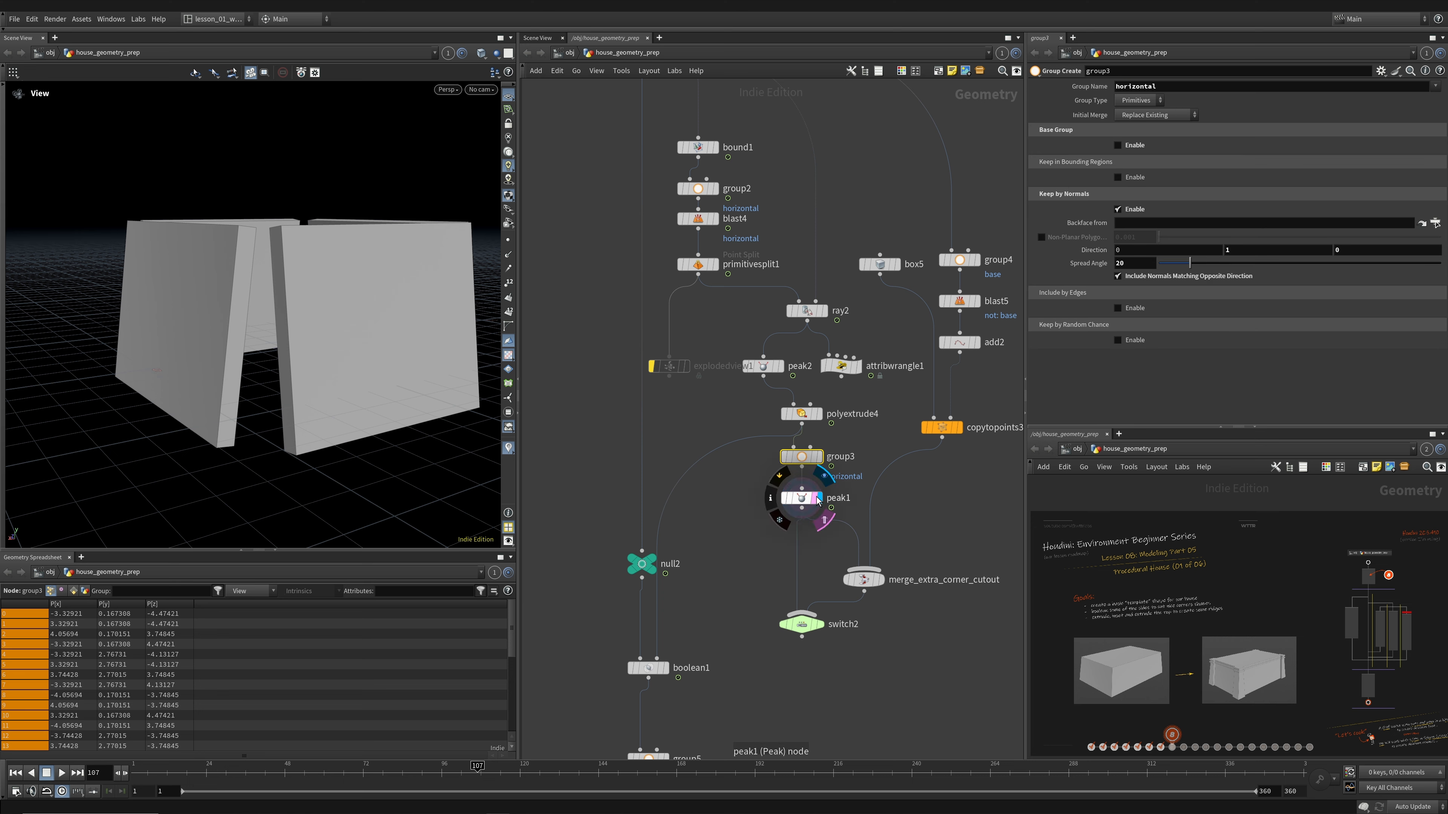
{"action": "left_click", "coordinate": [783, 478]}
{"action": "left_click", "coordinate": [783, 478]}
{"action": "left_click", "coordinate": [782, 478]}
{"action": "left_click_drag", "start_coordinate": [321, 343], "coordinate": [307, 293]}
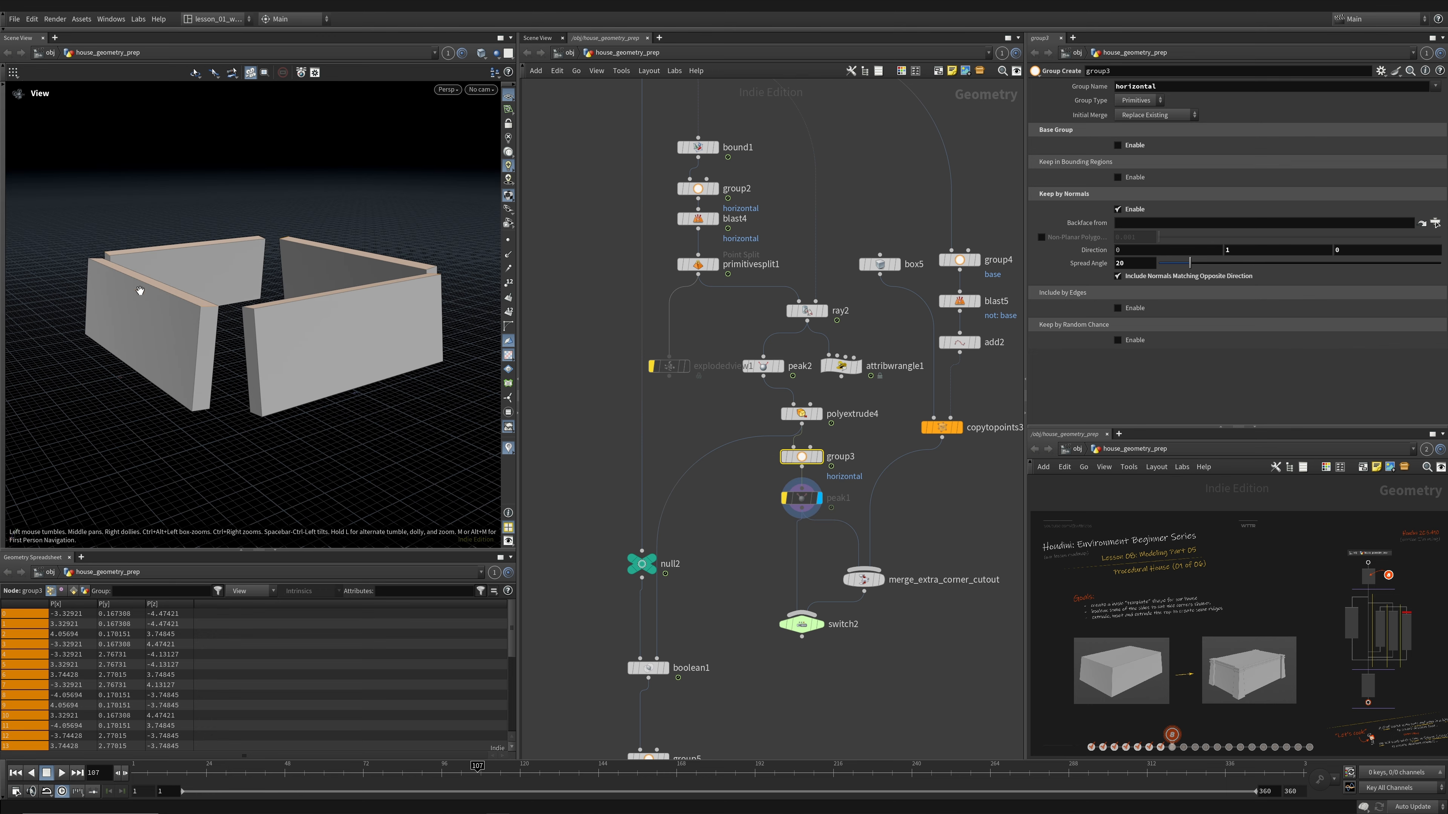
{"action": "mouse_move", "coordinate": [821, 501]}
{"action": "left_click", "coordinate": [783, 478]}
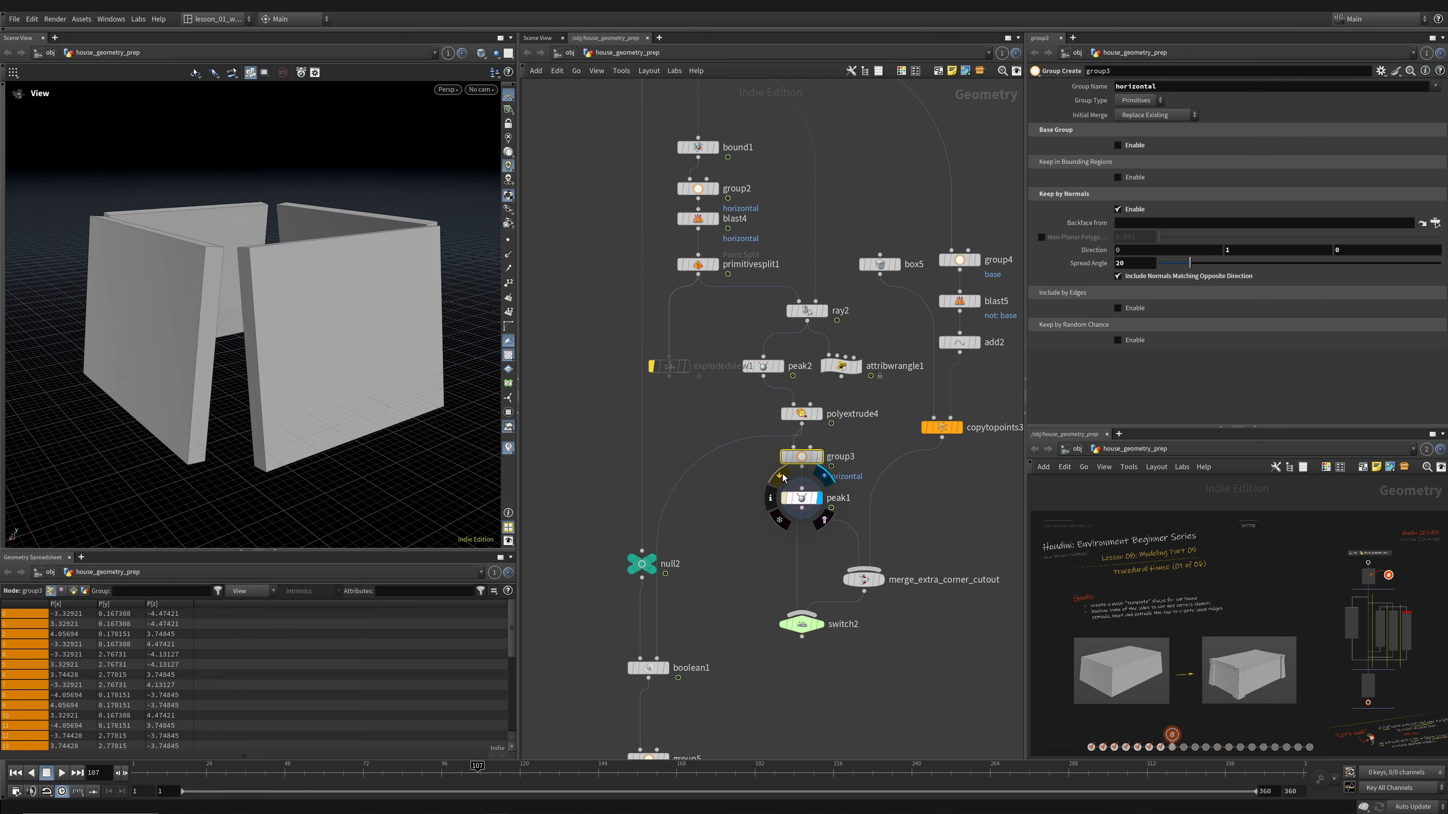
{"action": "left_click", "coordinate": [783, 478]}
{"action": "left_click", "coordinate": [783, 478]}
{"action": "left_click", "coordinate": [784, 478]}
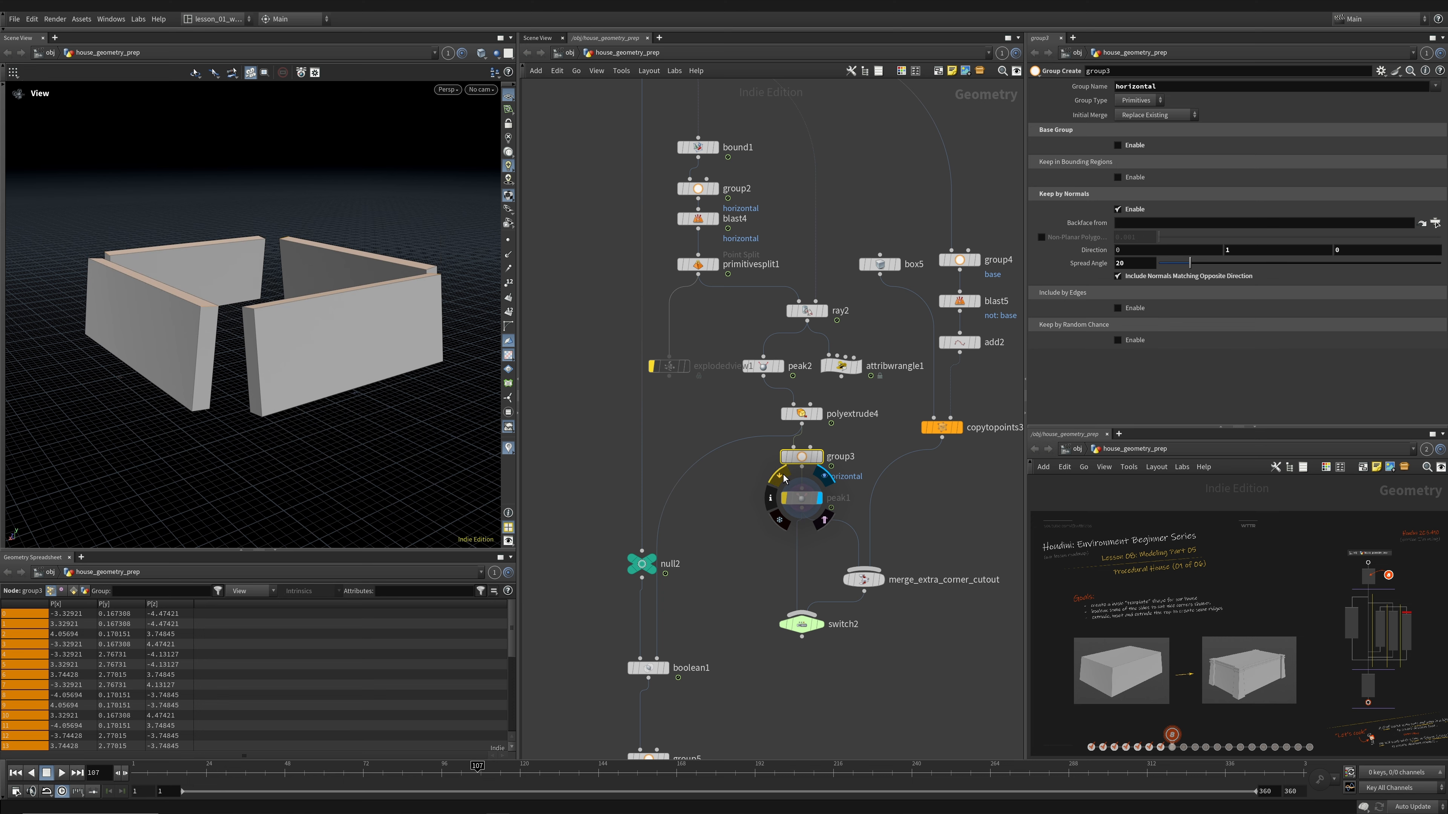
{"action": "left_click", "coordinate": [783, 478]}
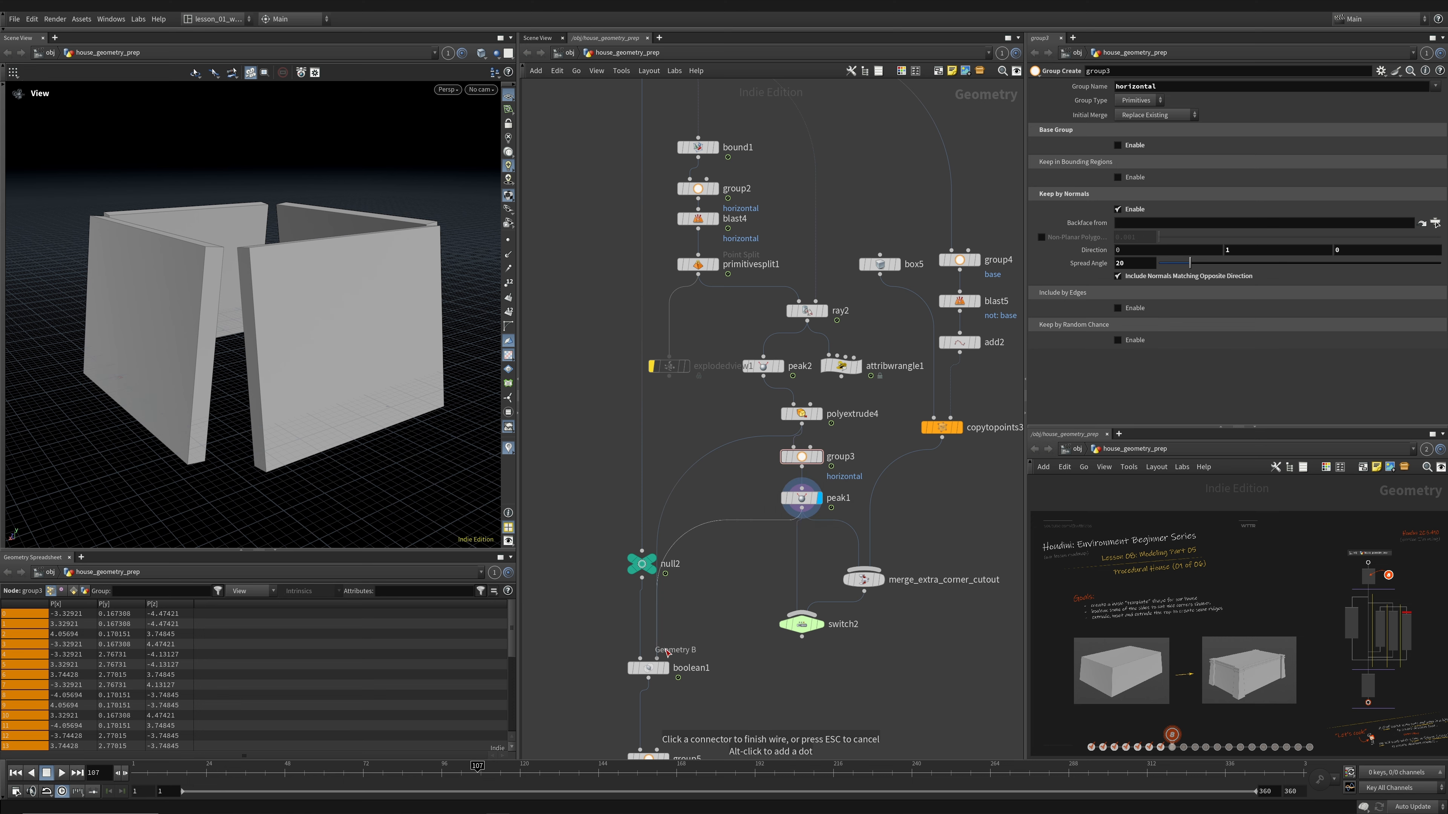
- Connect peak1 to the second input of boolean1 and compare the cutouts with peak1 bypassed and enabled
{"action": "left_click", "coordinate": [665, 668]}
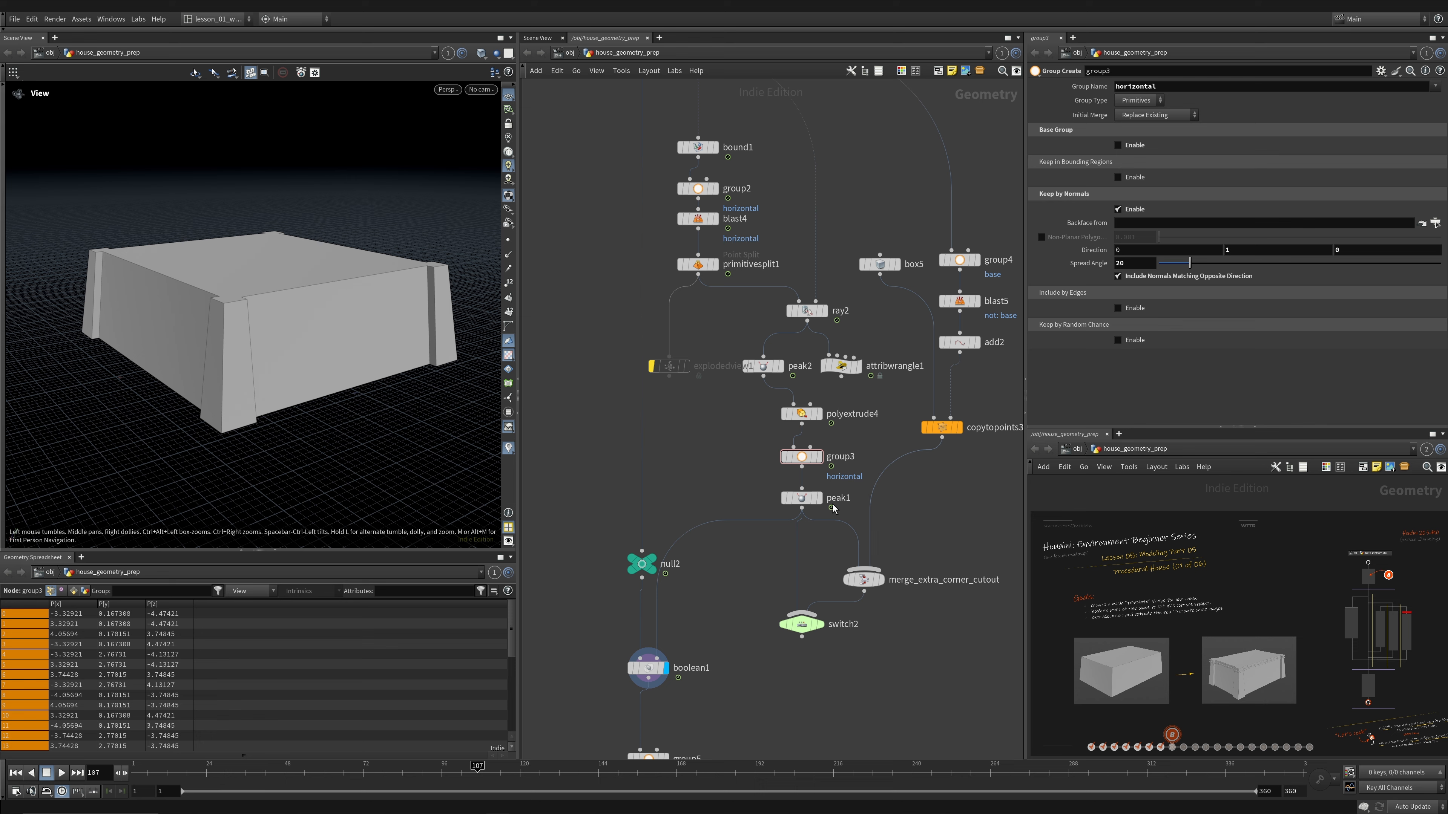
{"action": "left_click", "coordinate": [786, 480]}
{"action": "left_click", "coordinate": [786, 480]}
{"action": "left_click", "coordinate": [786, 479]}
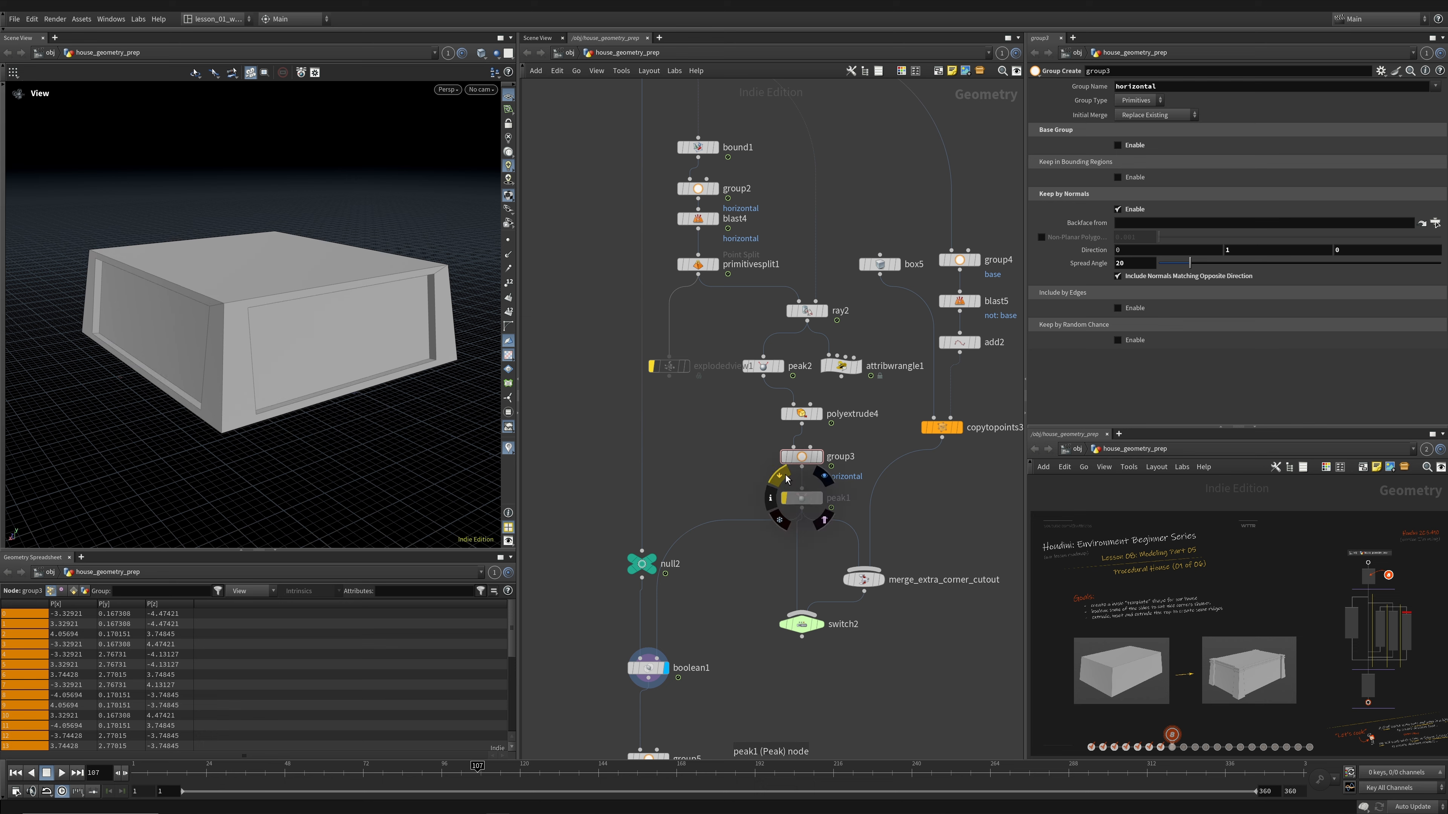
{"action": "left_click_drag", "start_coordinate": [251, 348], "coordinate": [255, 318]}
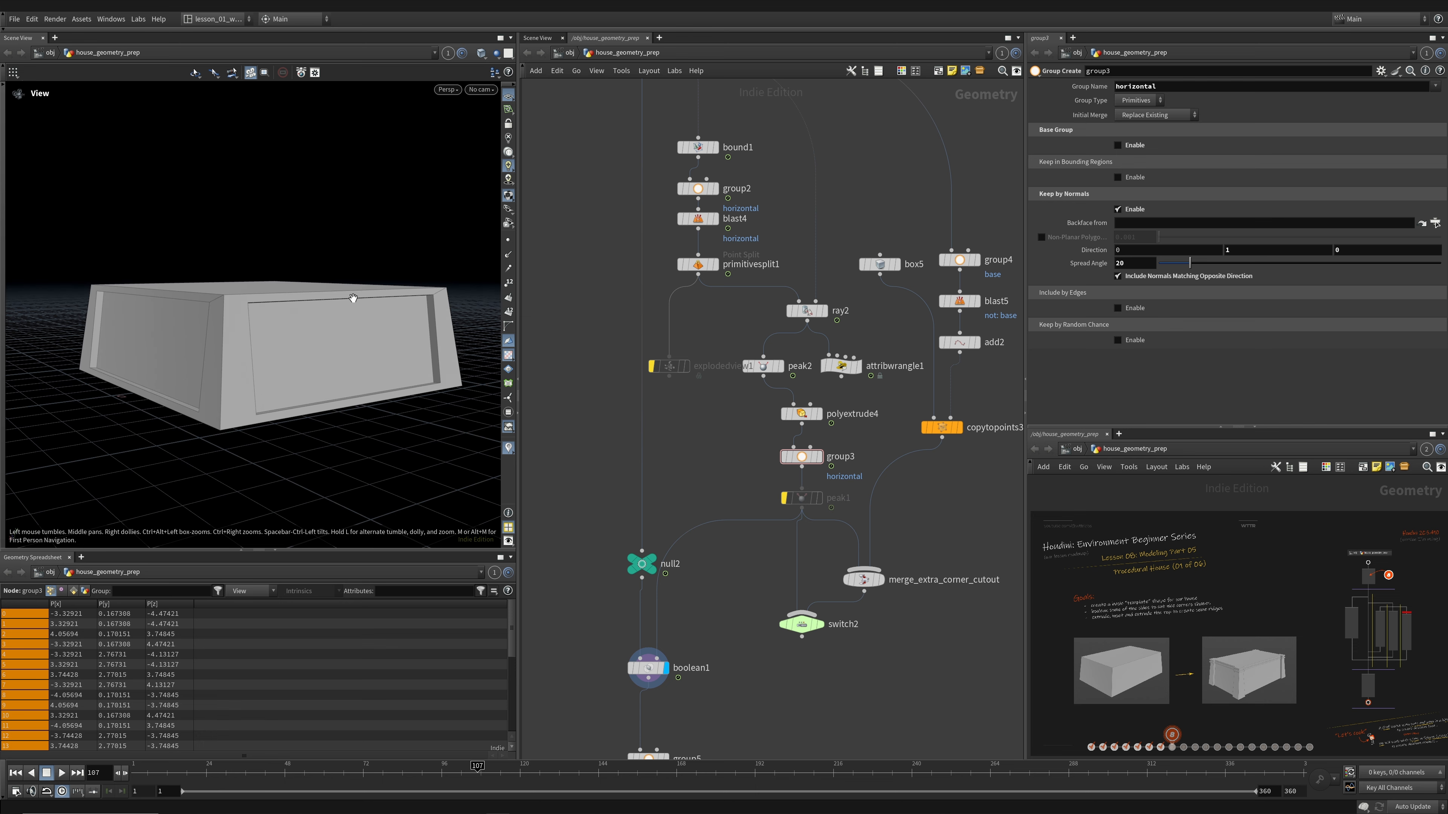
{"action": "left_click_drag", "start_coordinate": [243, 418], "coordinate": [232, 357]}
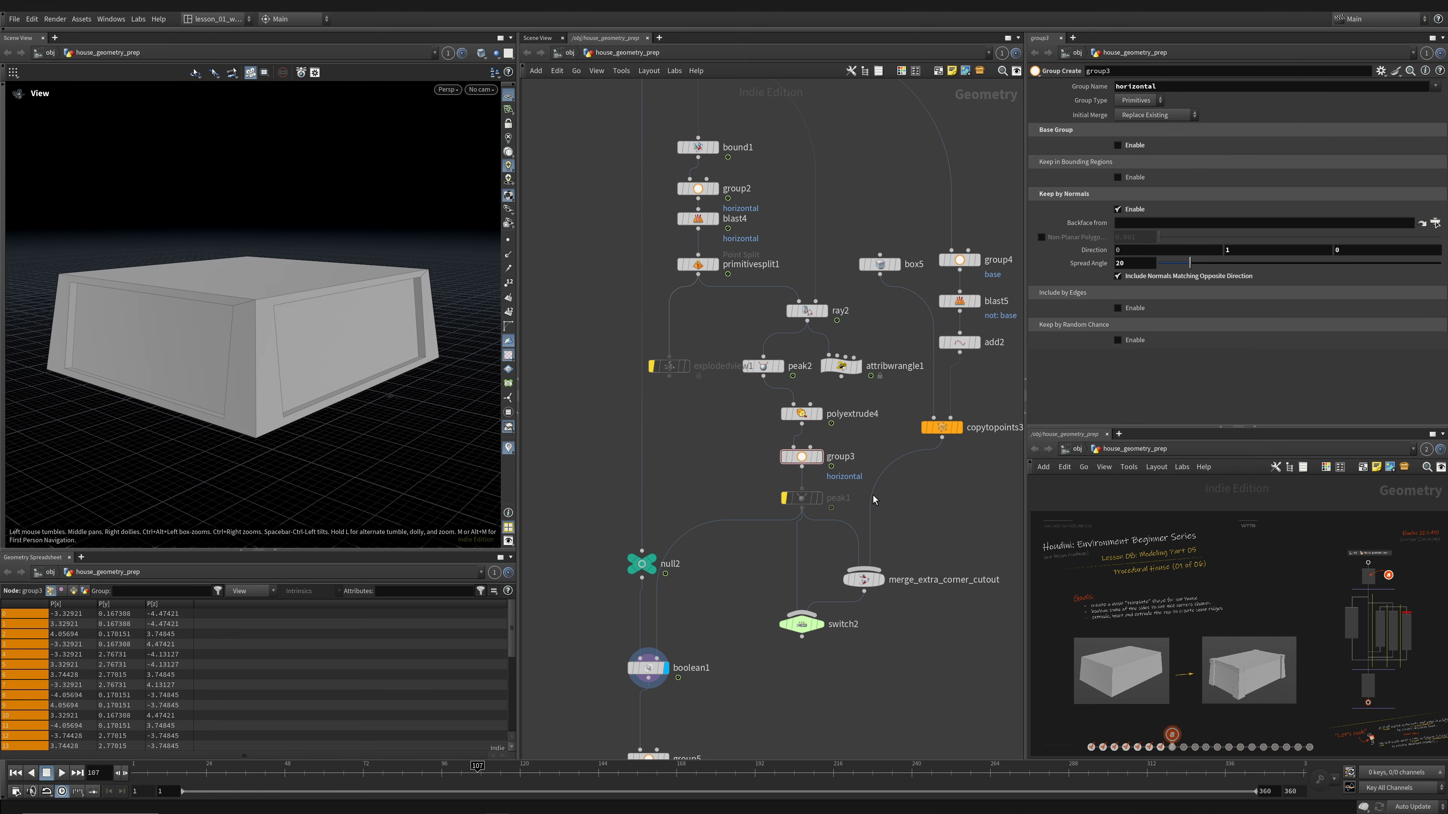
{"action": "left_click", "coordinate": [785, 497]}
- Display merge_extra_corner_cutout and reconnect switch2 to the second input of boolean1
{"action": "middle_click_drag", "start_coordinate": [897, 395], "coordinate": [771, 493]}
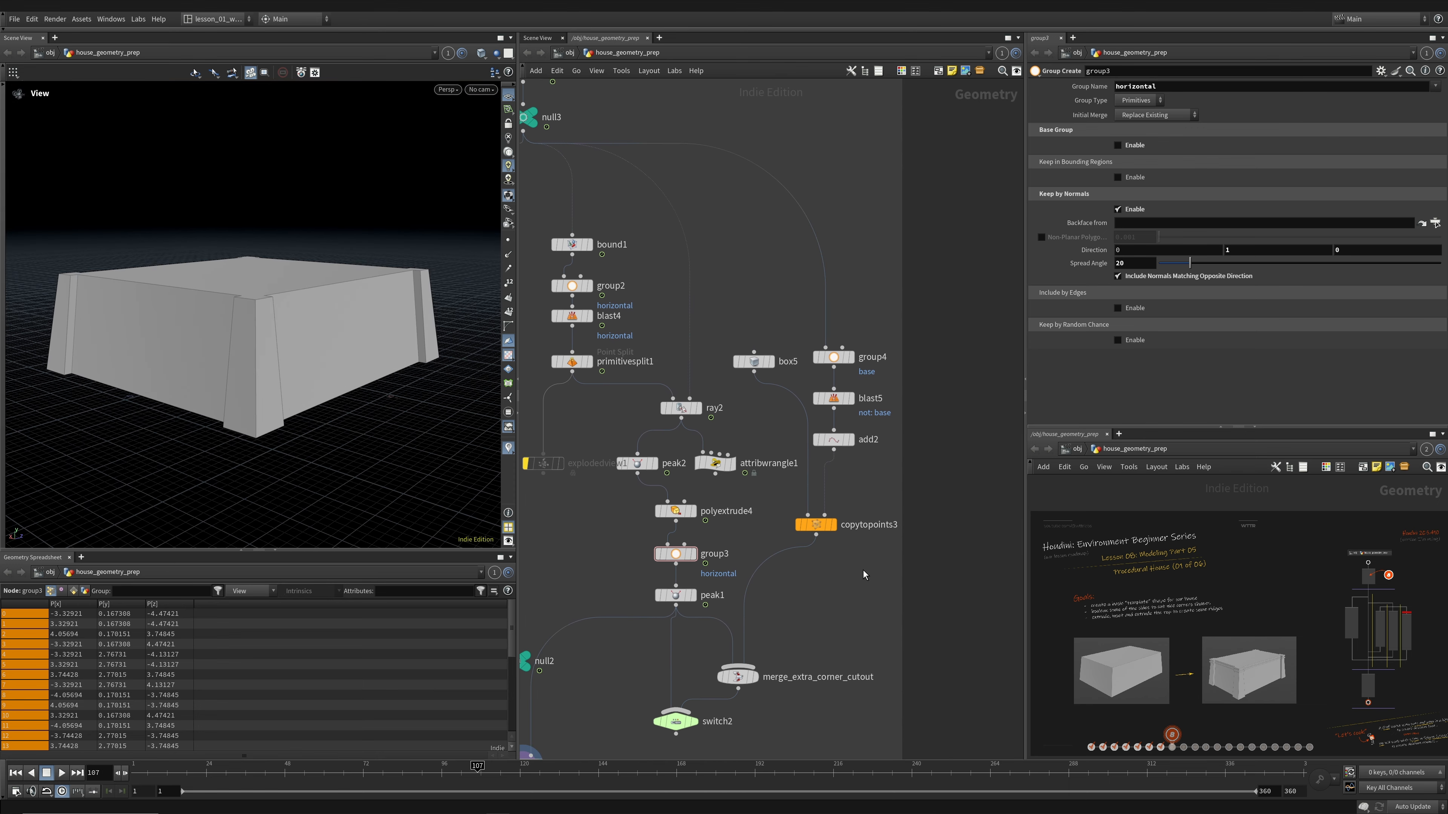
{"action": "left_click_drag", "start_coordinate": [867, 577], "coordinate": [783, 361]}
{"action": "left_click", "coordinate": [811, 649]}
{"action": "left_click", "coordinate": [756, 676]}
{"action": "middle_click_drag", "start_coordinate": [760, 681], "coordinate": [833, 634]}
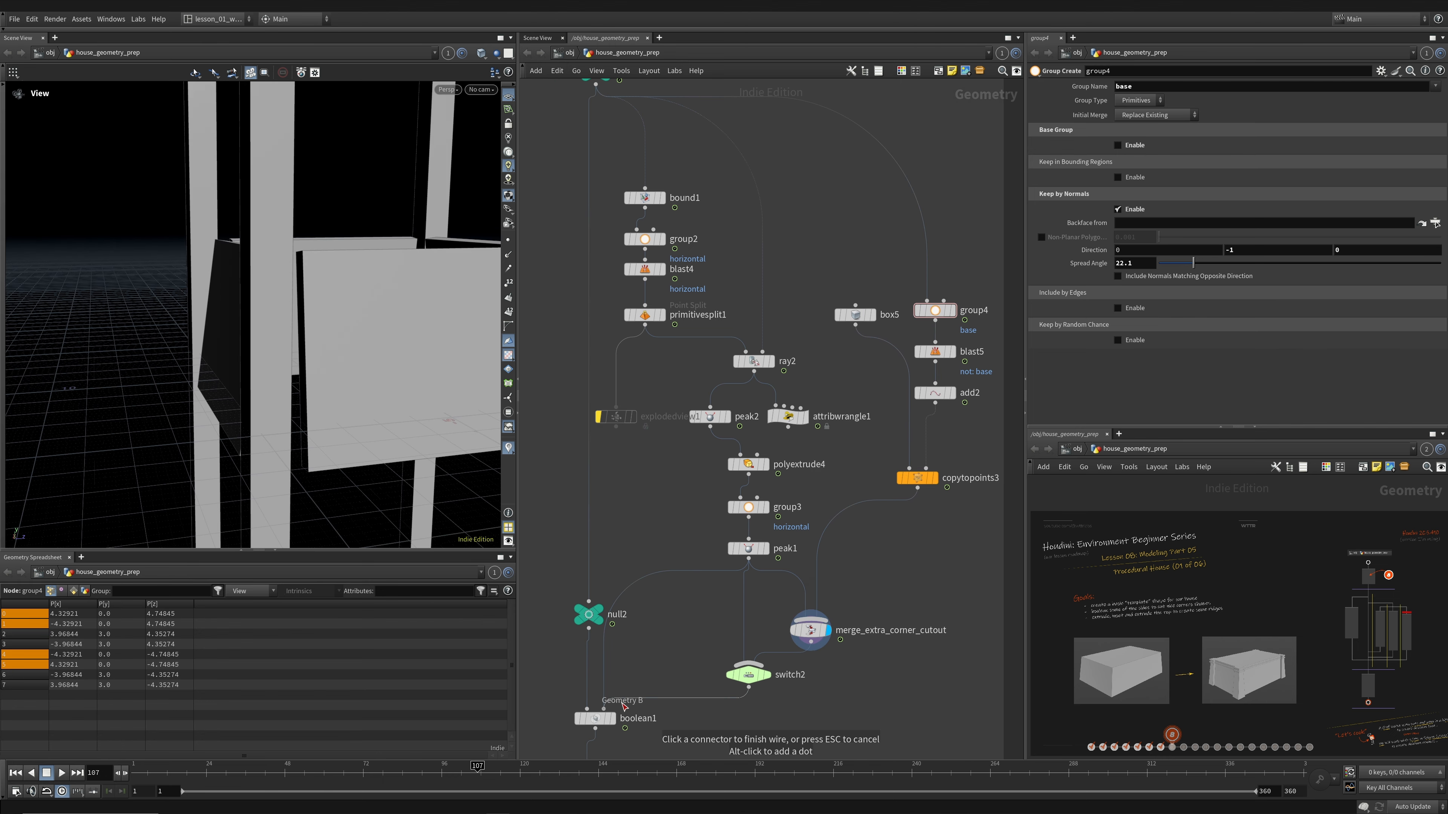
{"action": "middle_click_drag", "start_coordinate": [757, 693], "coordinate": [797, 558]}
- Display boolean1 and compare the corners with switch2's Select Input at 1 and 0, leaving it at 0
{"action": "left_click", "coordinate": [789, 539]}
{"action": "left_click", "coordinate": [1181, 87]}
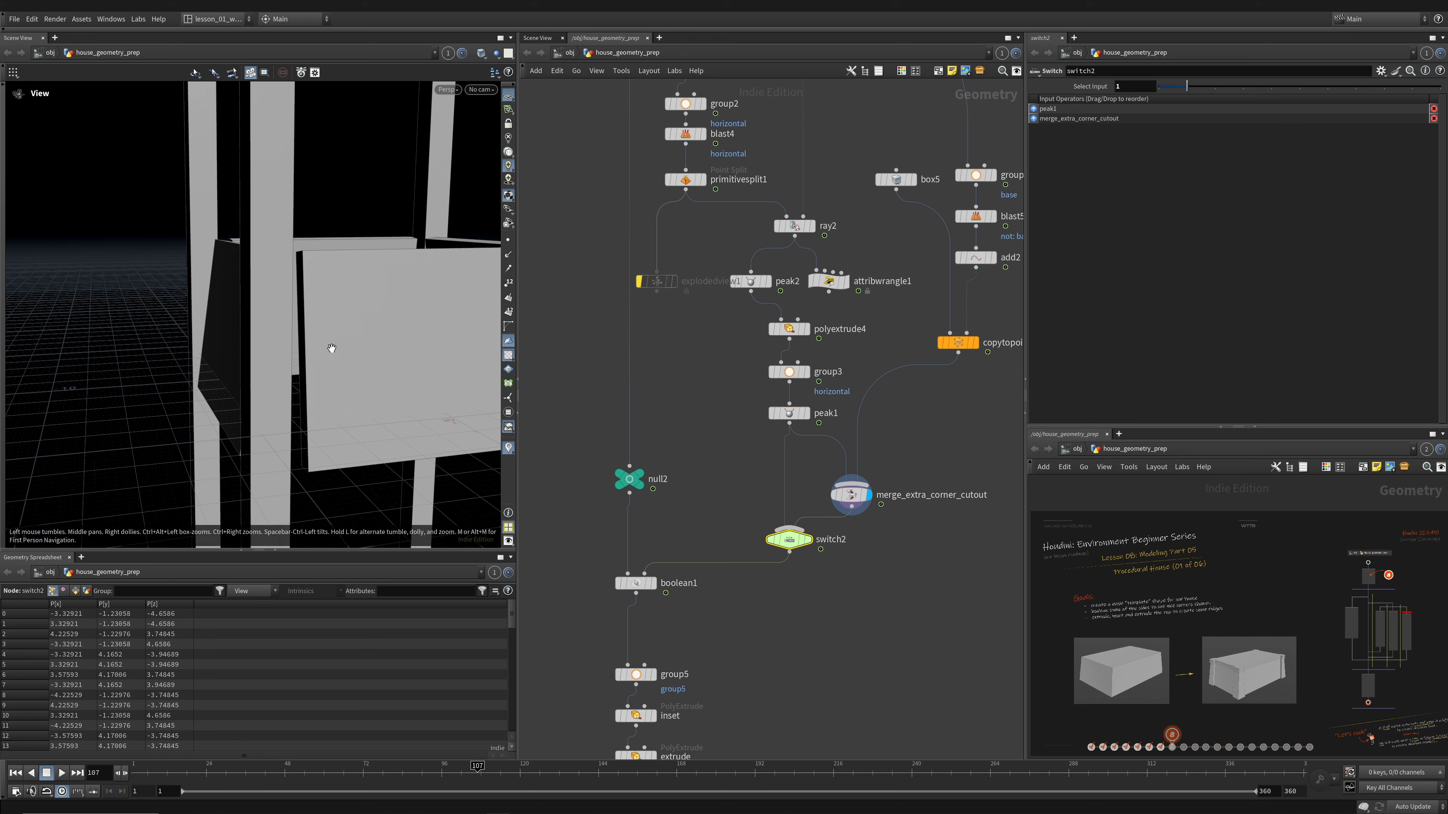
{"action": "left_click", "coordinate": [653, 583]}
{"action": "key", "text": "shift+w"}
{"action": "key", "text": "shift+w"}
{"action": "left_click_drag", "start_coordinate": [274, 328], "coordinate": [337, 370]}
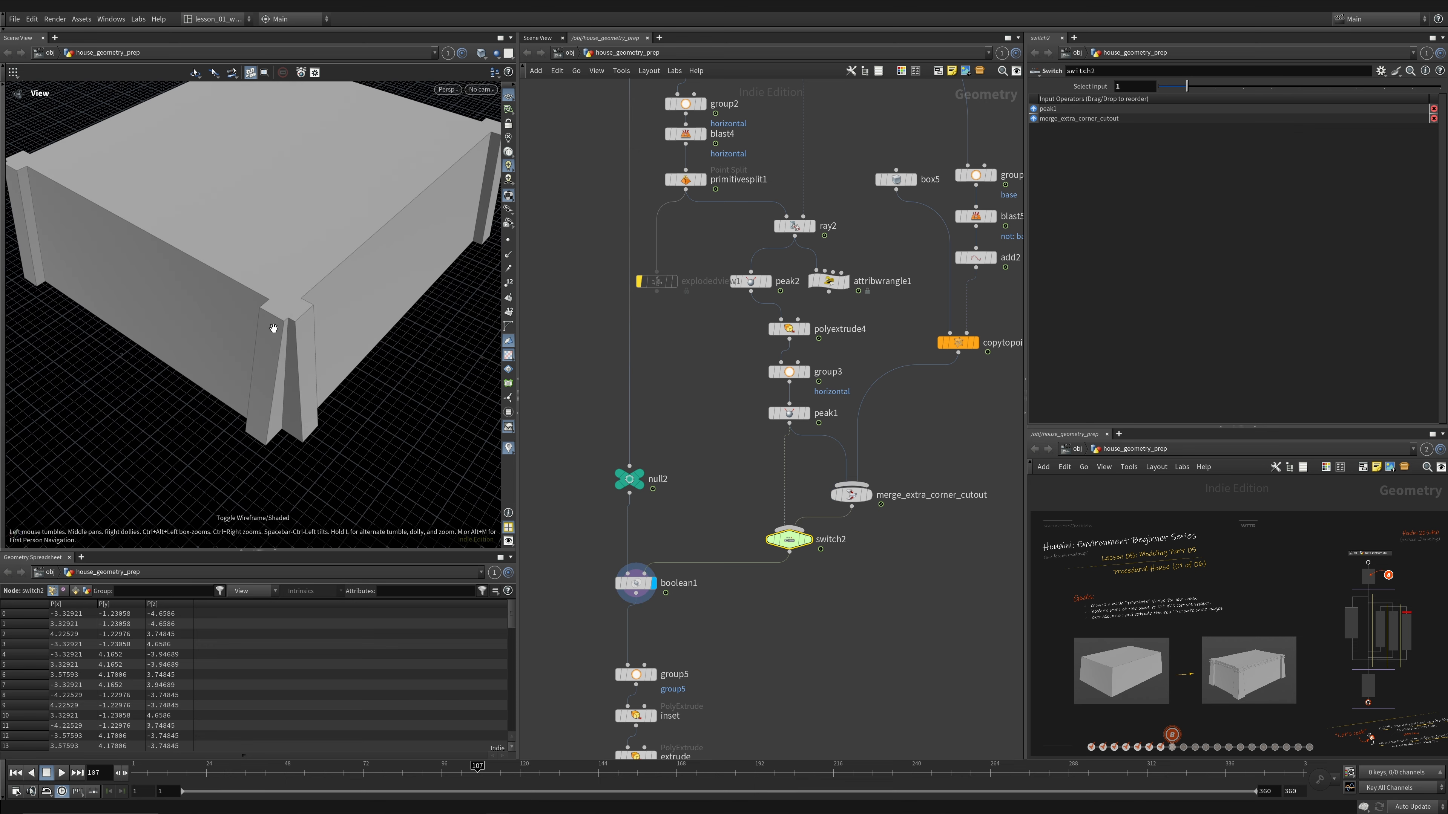
{"action": "mouse_move", "coordinate": [1169, 87]}
{"action": "left_mouse_down"}
{"action": "mouse_move", "coordinate": [1187, 86]}
{"action": "mouse_move", "coordinate": [1164, 86]}
{"action": "left_mouse_up"}
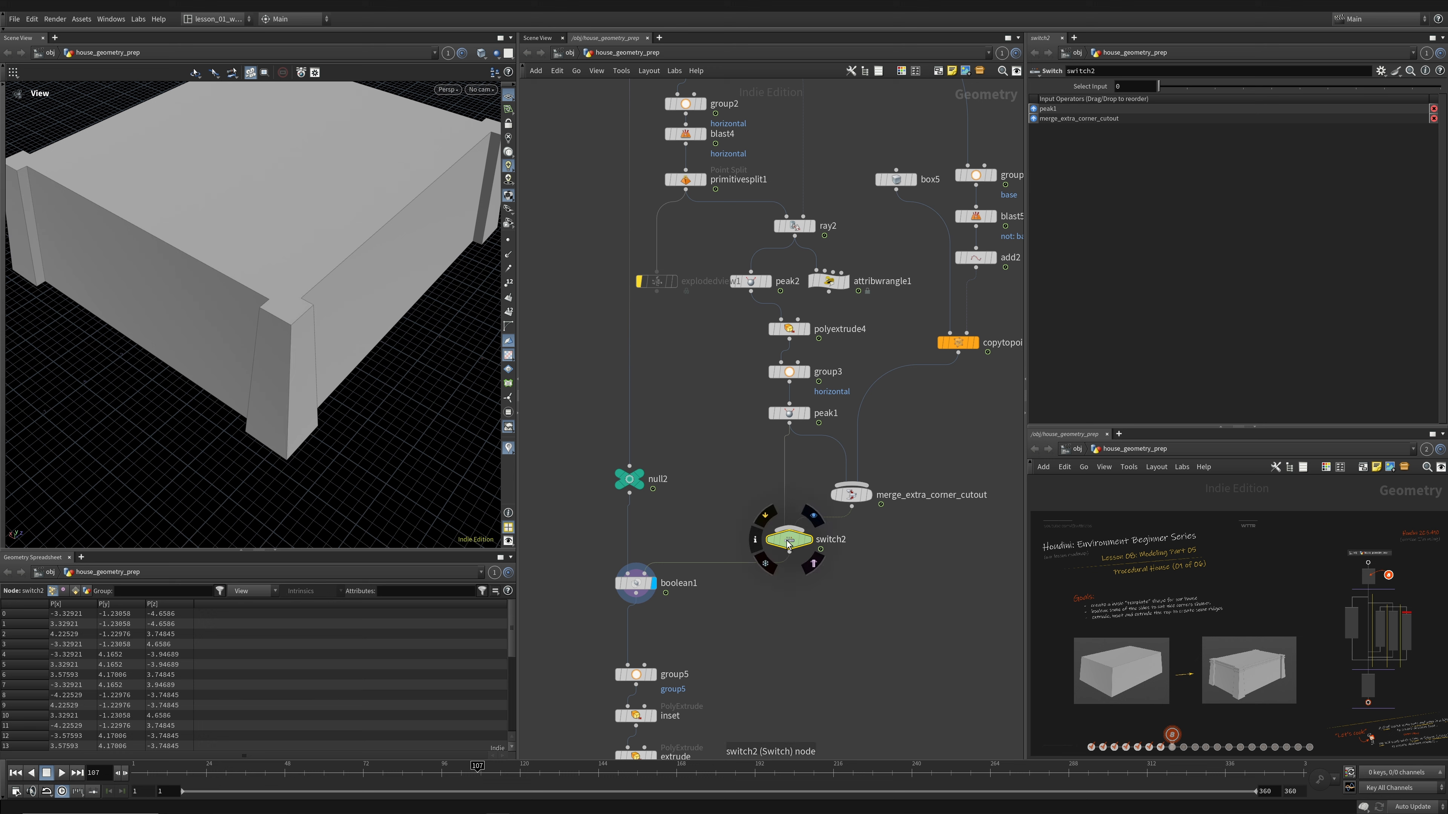
{"action": "mouse_move", "coordinate": [817, 524]}
{"action": "mouse_move", "coordinate": [1167, 87]}
{"action": "left_mouse_down"}
{"action": "mouse_move", "coordinate": [1201, 88]}
{"action": "mouse_move", "coordinate": [1169, 89]}
{"action": "left_mouse_up"}
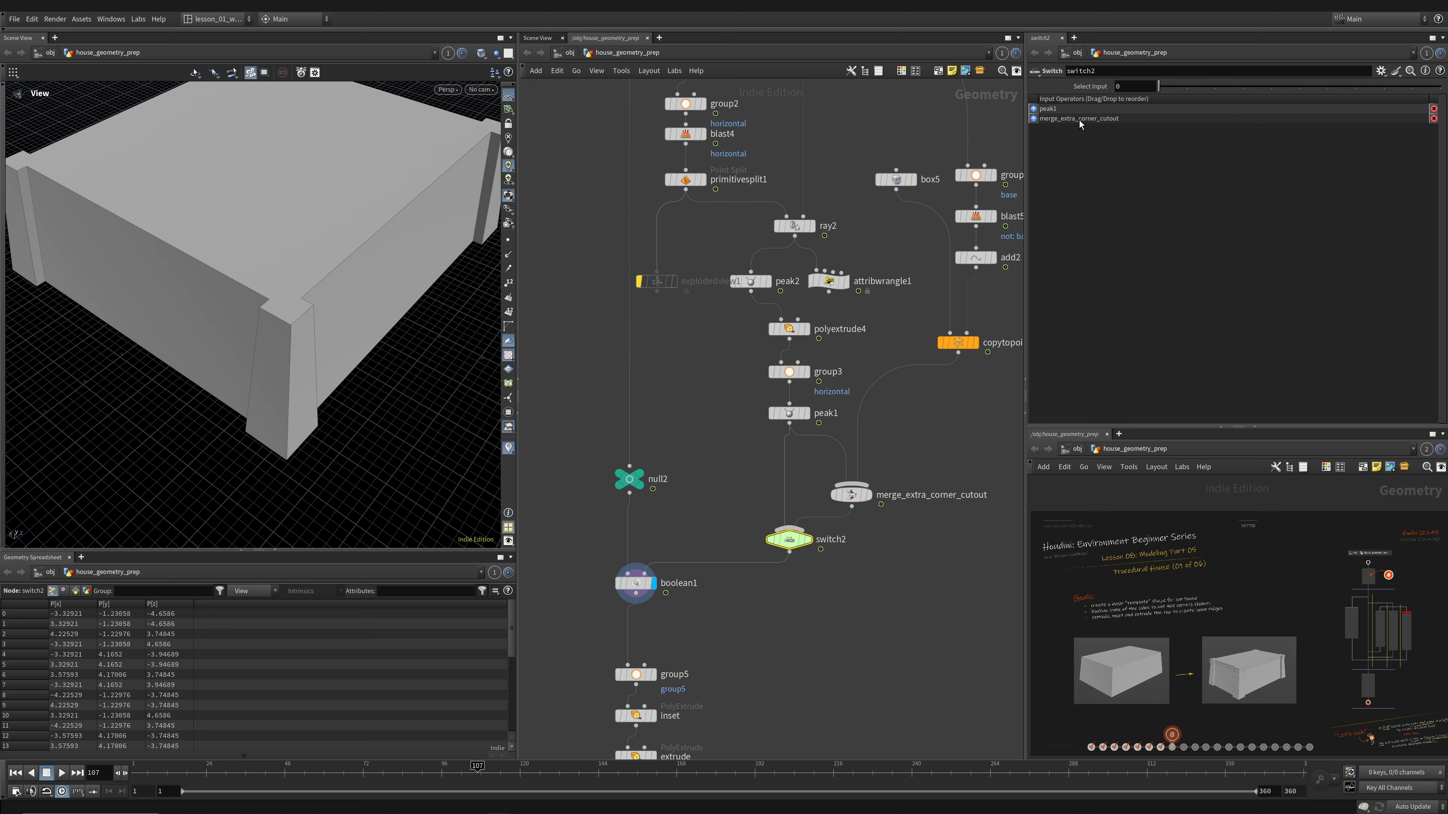
- Display merge_extra_corner_cutout and then copytopoints3 to examine the geometry used for the corner cutouts
{"action": "middle_click_drag", "start_coordinate": [814, 262], "coordinate": [786, 284]}
{"action": "left_click", "coordinate": [841, 518]}
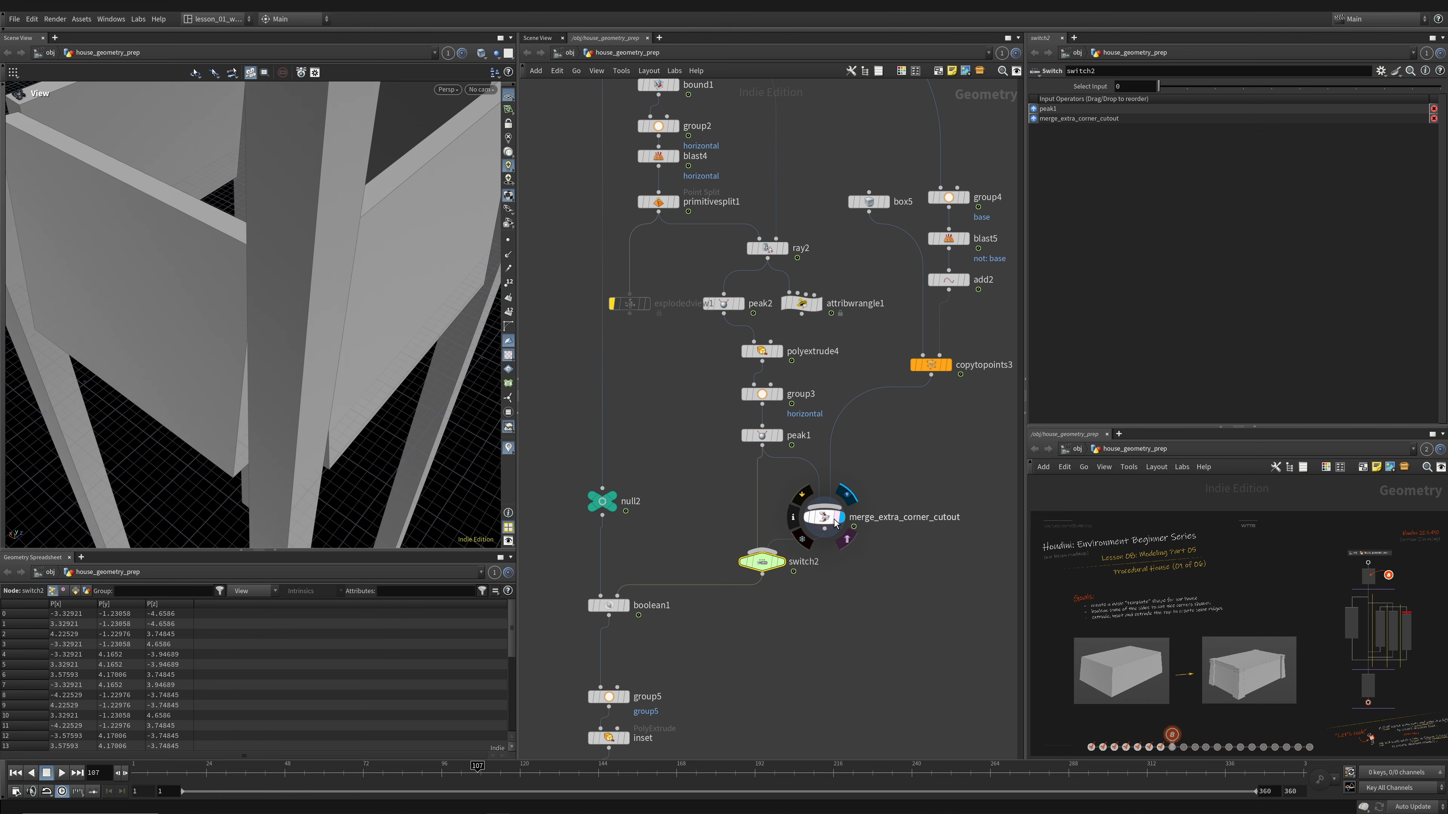
{"action": "left_click", "coordinate": [825, 518]}
{"action": "left_click", "coordinate": [949, 365]}
{"action": "left_click", "coordinate": [933, 365]}
- Display null3, frame it, and view the source building block in wireframe and shaded mode
{"action": "middle_click_drag", "start_coordinate": [900, 173], "coordinate": [926, 467]}
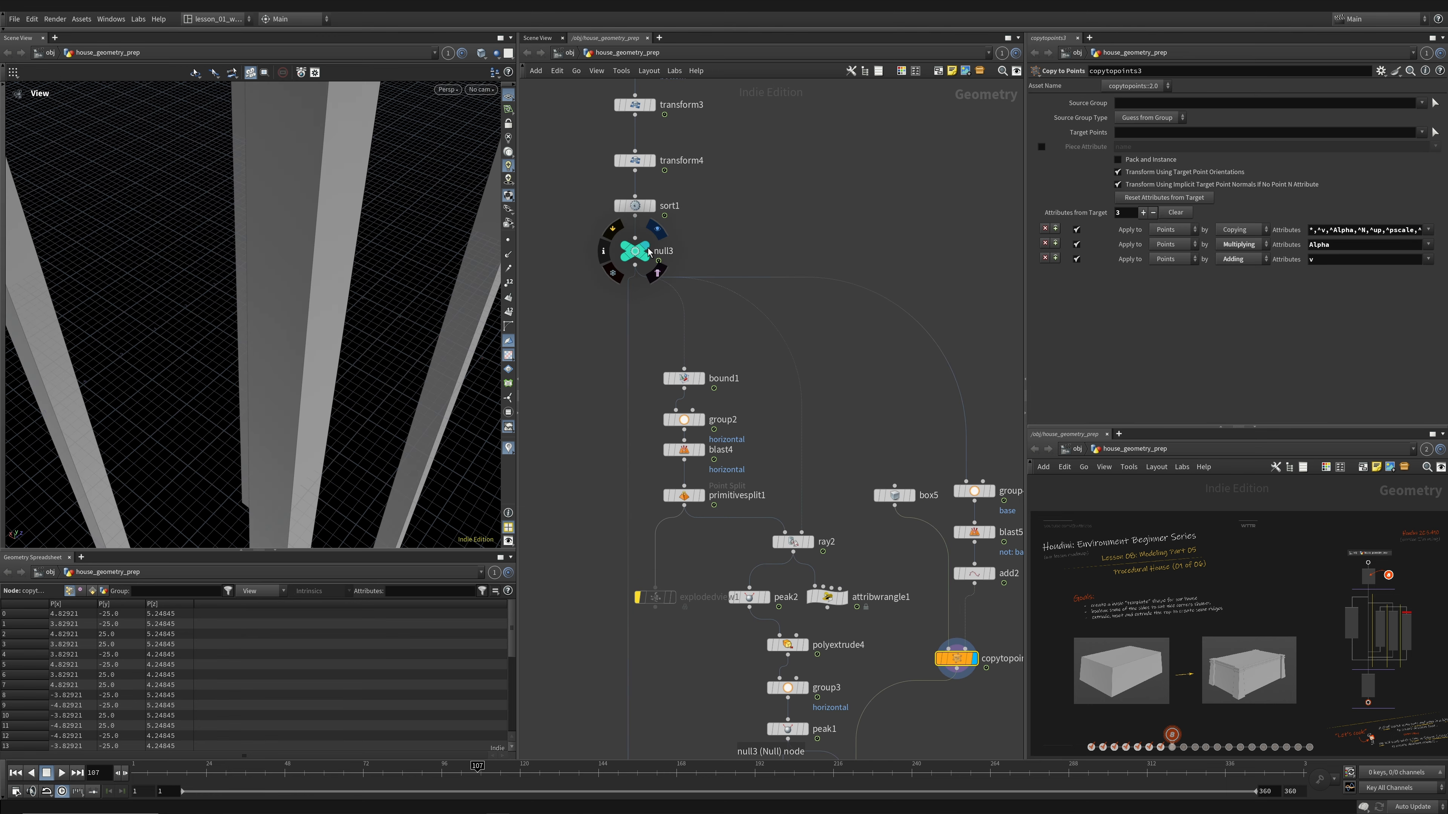
{"action": "left_click", "coordinate": [639, 250]}
{"action": "key", "text": "space+g"}
{"action": "key", "text": "shift+w"}
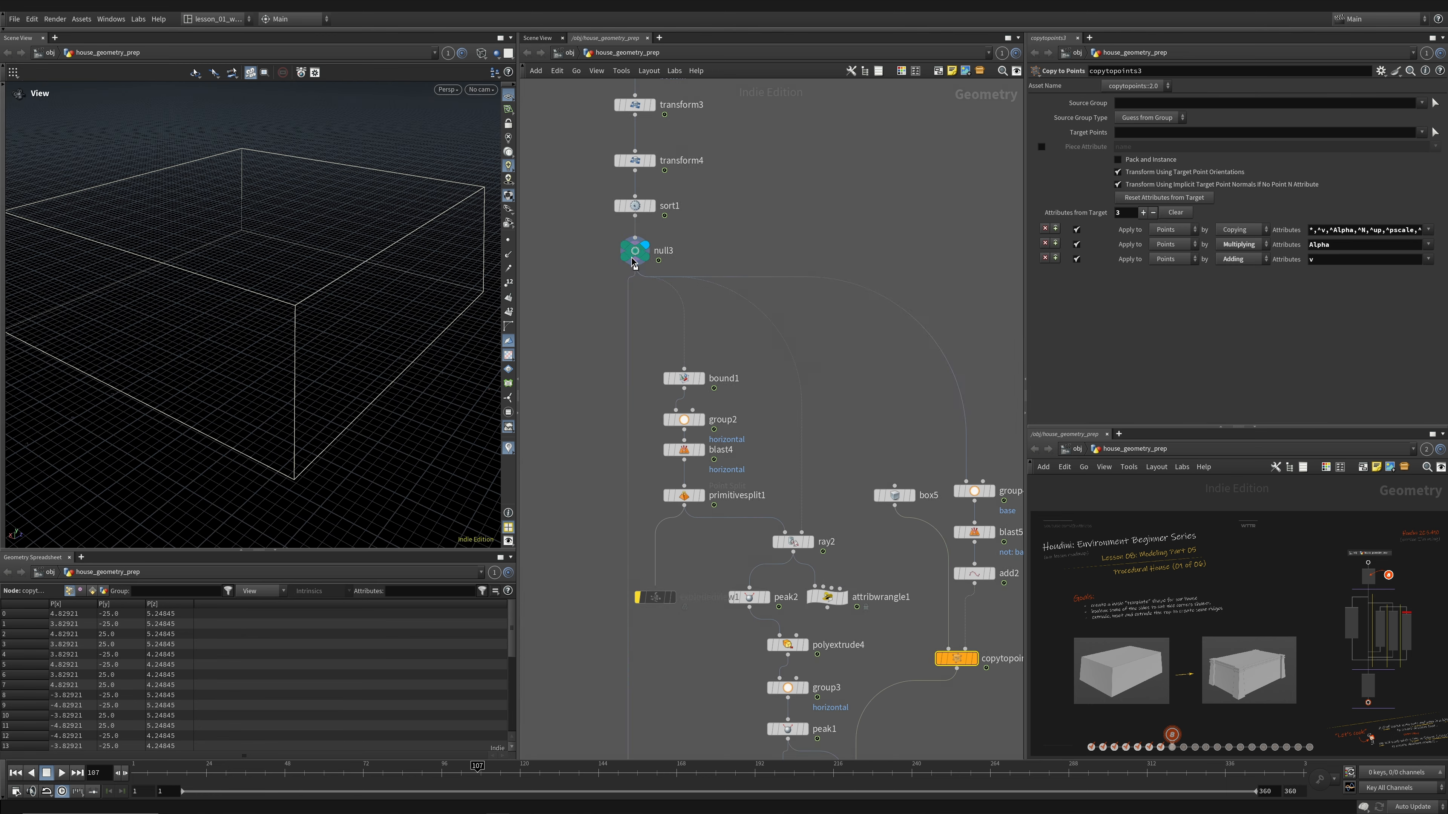
{"action": "key", "text": "w"}
- Display group4 in wireframe and examine the base face it groups from below the building
{"action": "middle_click_drag", "start_coordinate": [983, 496], "coordinate": [892, 438]}
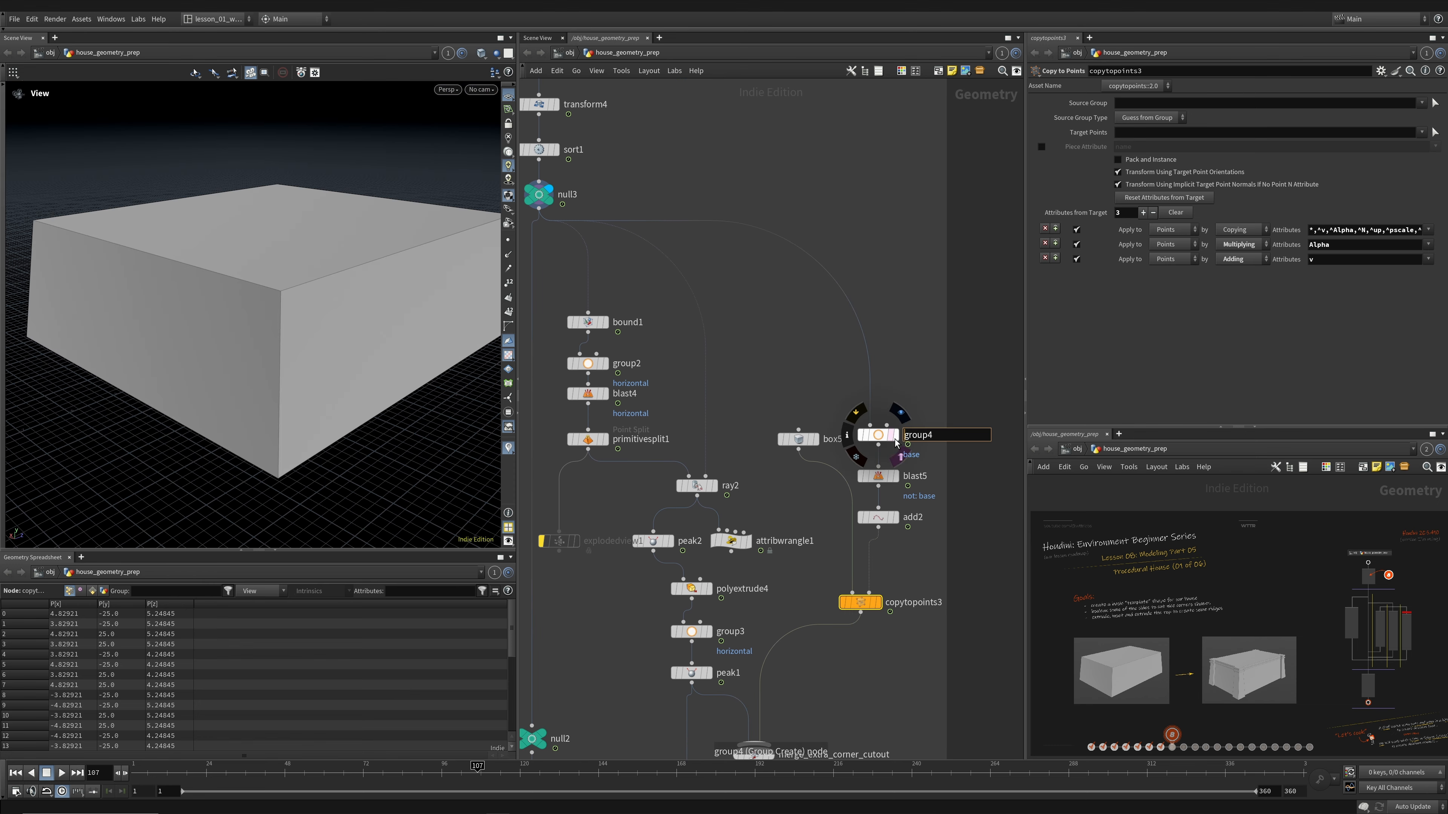
{"action": "left_click", "coordinate": [896, 436]}
{"action": "left_click", "coordinate": [880, 436]}
{"action": "left_click_drag", "start_coordinate": [919, 397], "coordinate": [873, 447]}
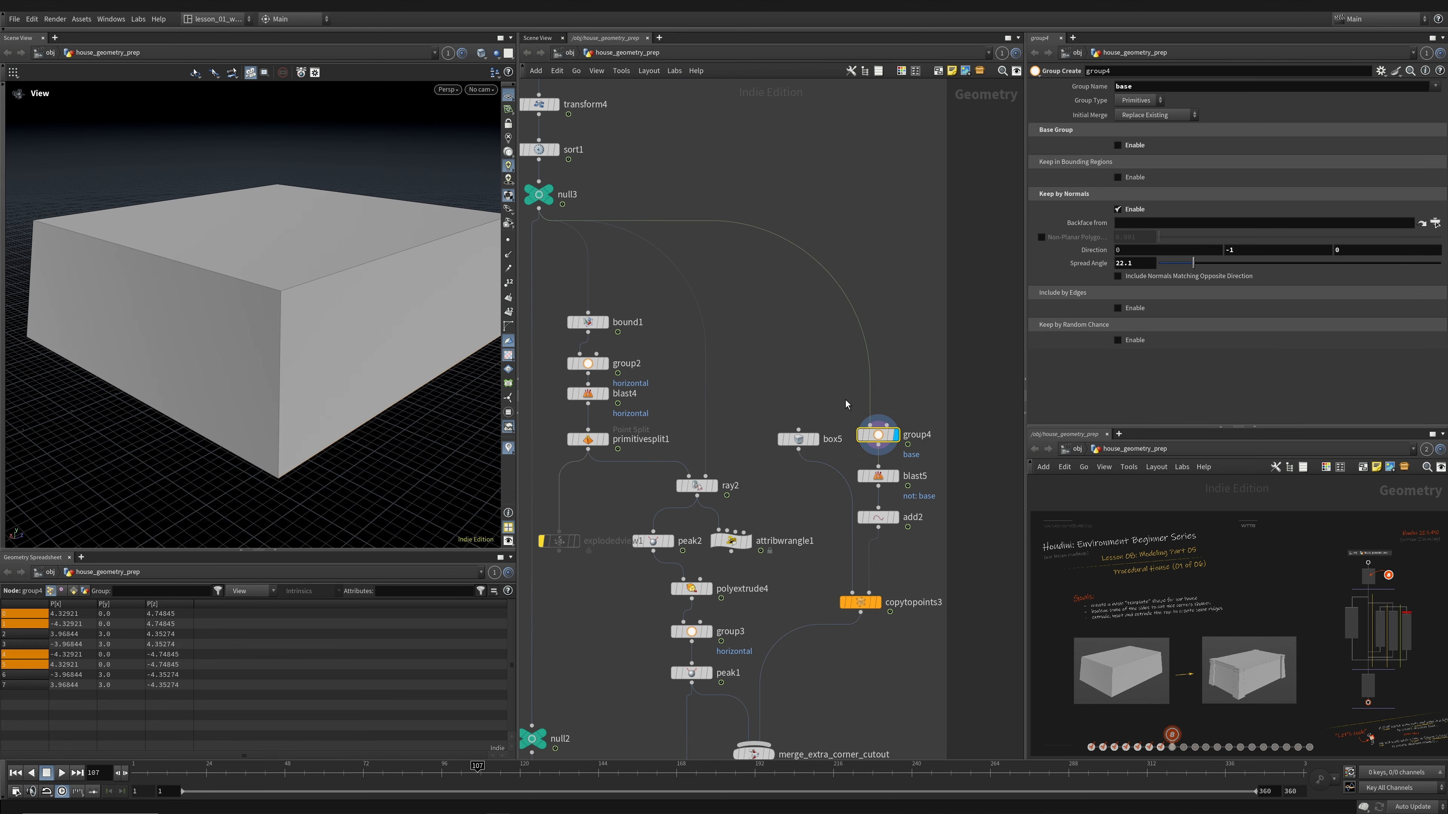
{"action": "key", "text": "w"}
{"action": "mouse_move", "coordinate": [339, 356]}
{"action": "left_mouse_down"}
{"action": "mouse_move", "coordinate": [259, 314]}
{"action": "mouse_move", "coordinate": [259, 295]}
{"action": "mouse_move", "coordinate": [235, 307]}
{"action": "left_mouse_up"}
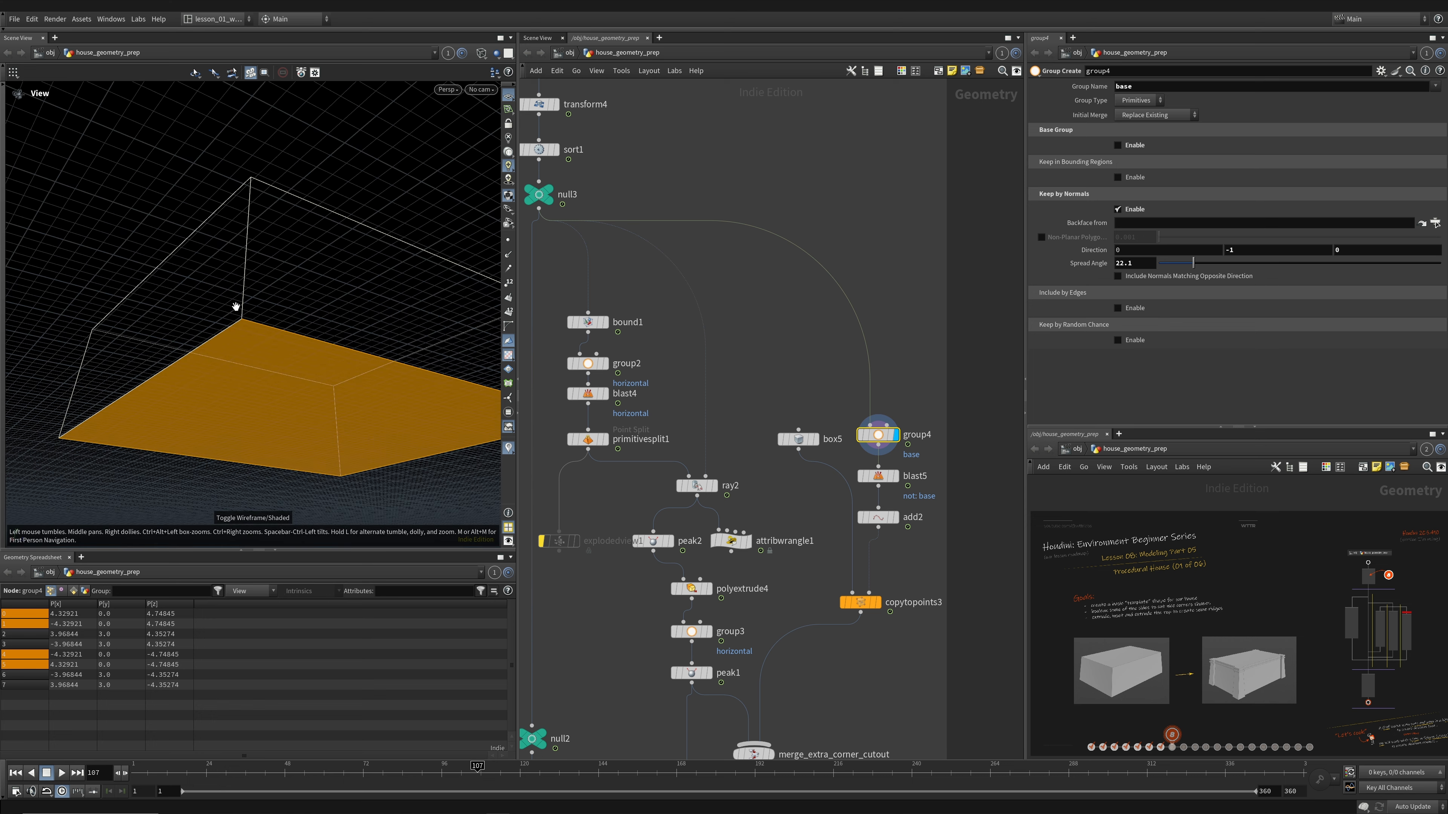
- Display blast5 in shaded mode to examine the isolated base face, followed by add2 to examine its corner points
{"action": "left_click", "coordinate": [895, 477]}
{"action": "left_click", "coordinate": [879, 477]}
{"action": "mouse_move", "coordinate": [420, 365]}
{"action": "left_mouse_down"}
{"action": "mouse_move", "coordinate": [265, 323]}
{"action": "mouse_move", "coordinate": [316, 358]}
{"action": "left_mouse_up"}
{"action": "key", "text": "w"}
{"action": "key", "text": "g"}
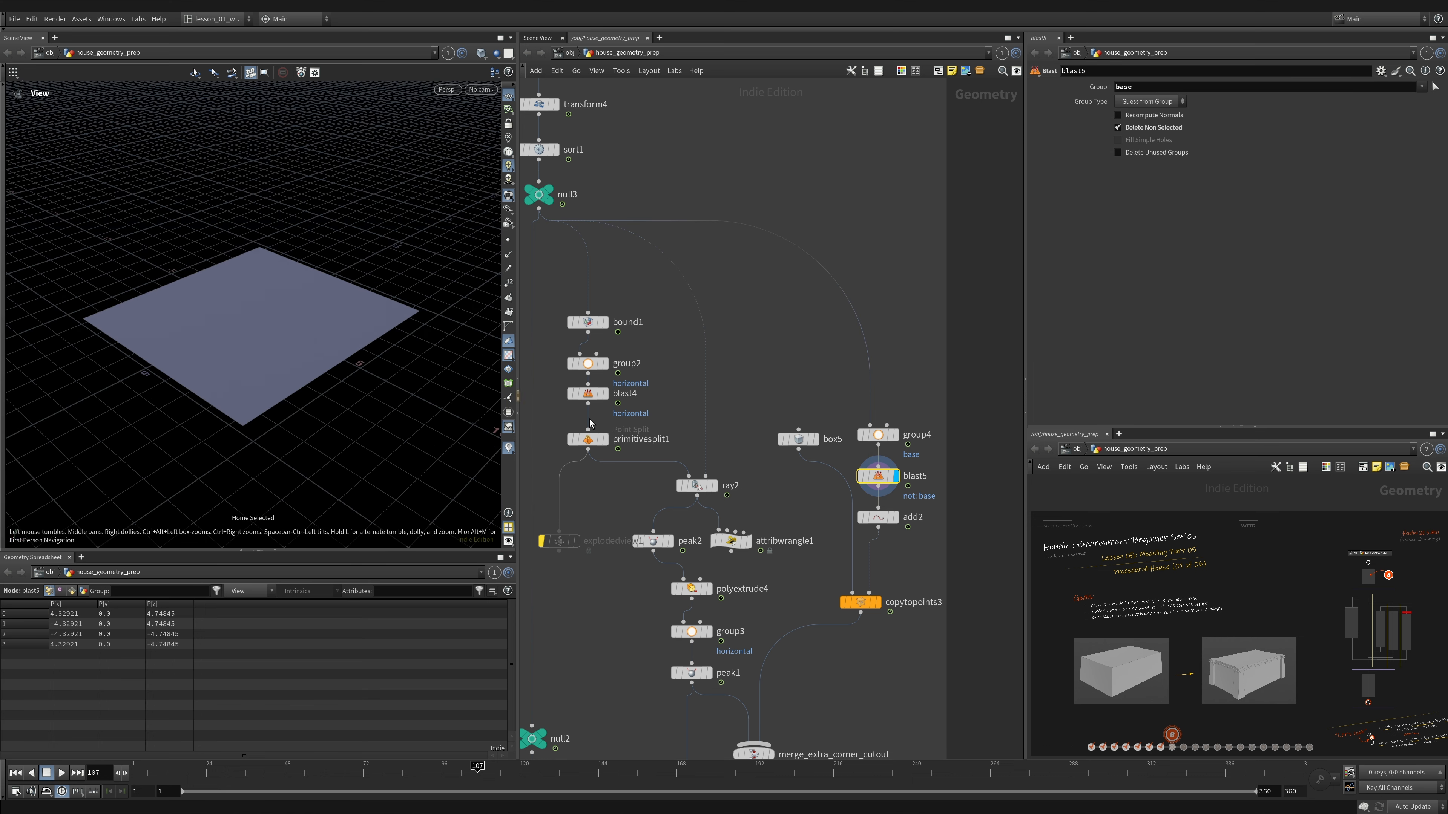
{"action": "left_click", "coordinate": [895, 517]}
{"action": "left_click", "coordinate": [880, 518]}
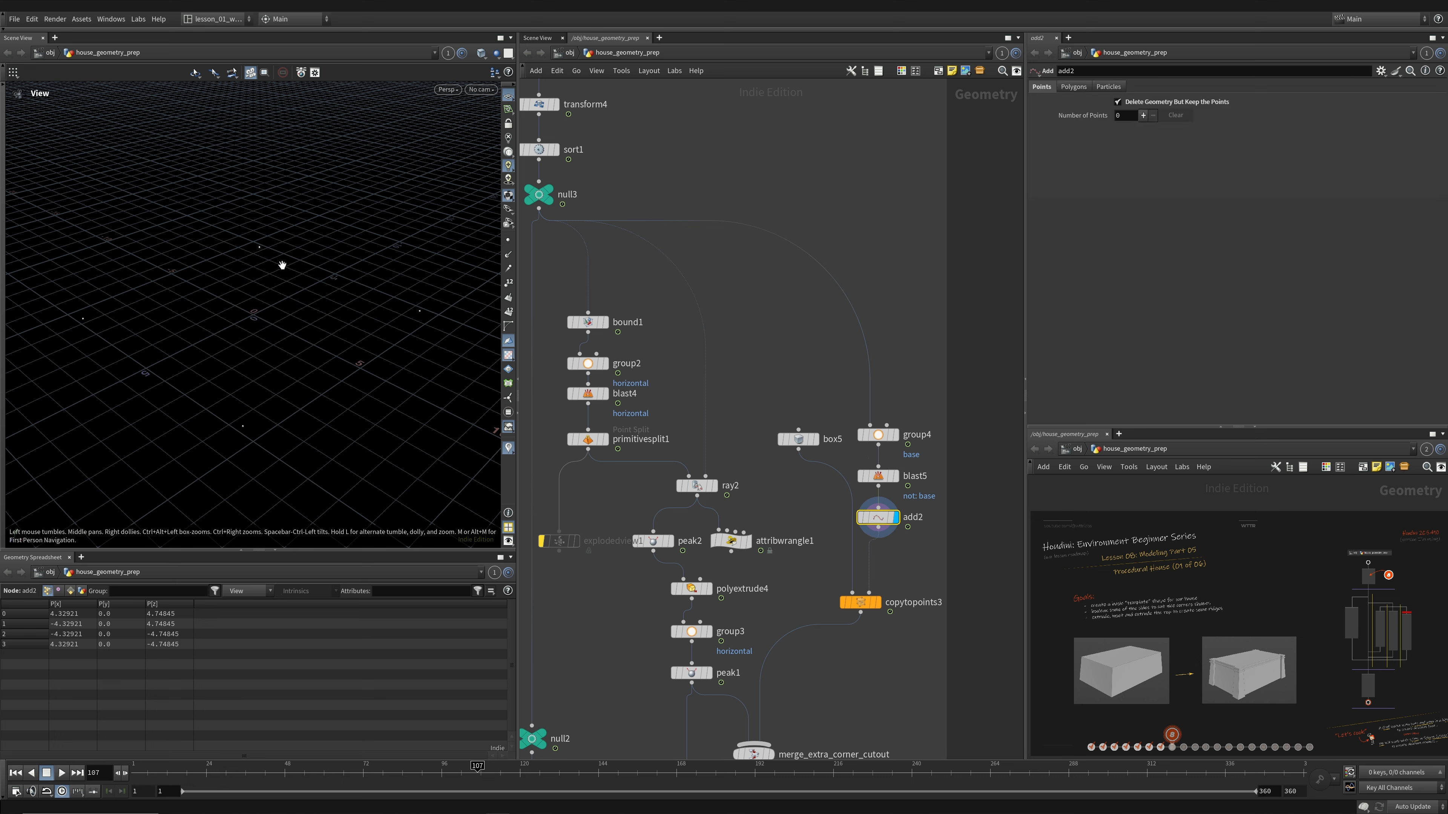
- Overlay box5 as a template, review its dimensions, and compare it with the corner columns from copytopoints3
{"action": "left_click", "coordinate": [877, 603]}
{"action": "left_click", "coordinate": [860, 602]}
{"action": "left_click", "coordinate": [810, 440]}
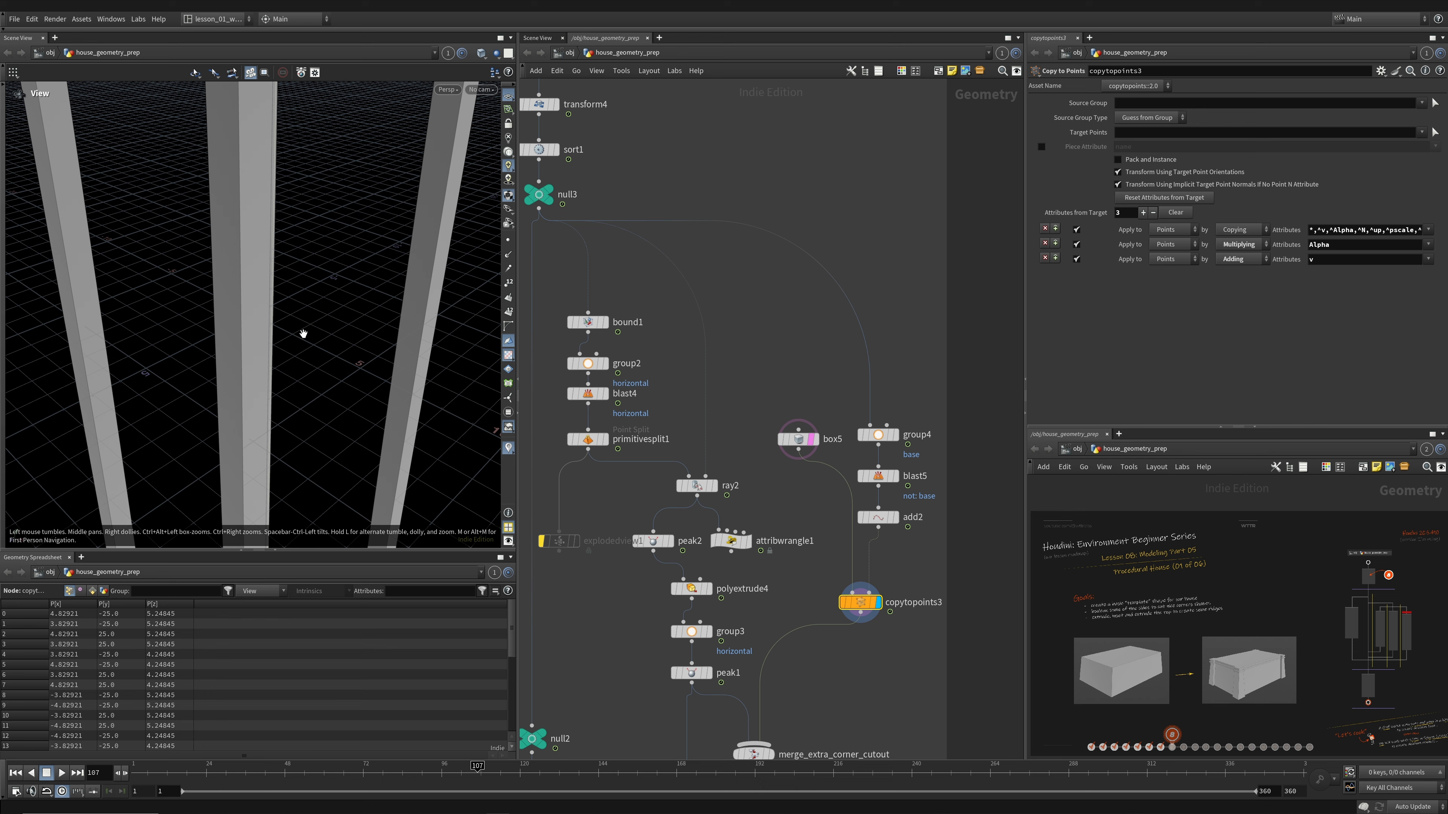
{"action": "left_click", "coordinate": [816, 439]}
{"action": "left_click", "coordinate": [799, 440]}
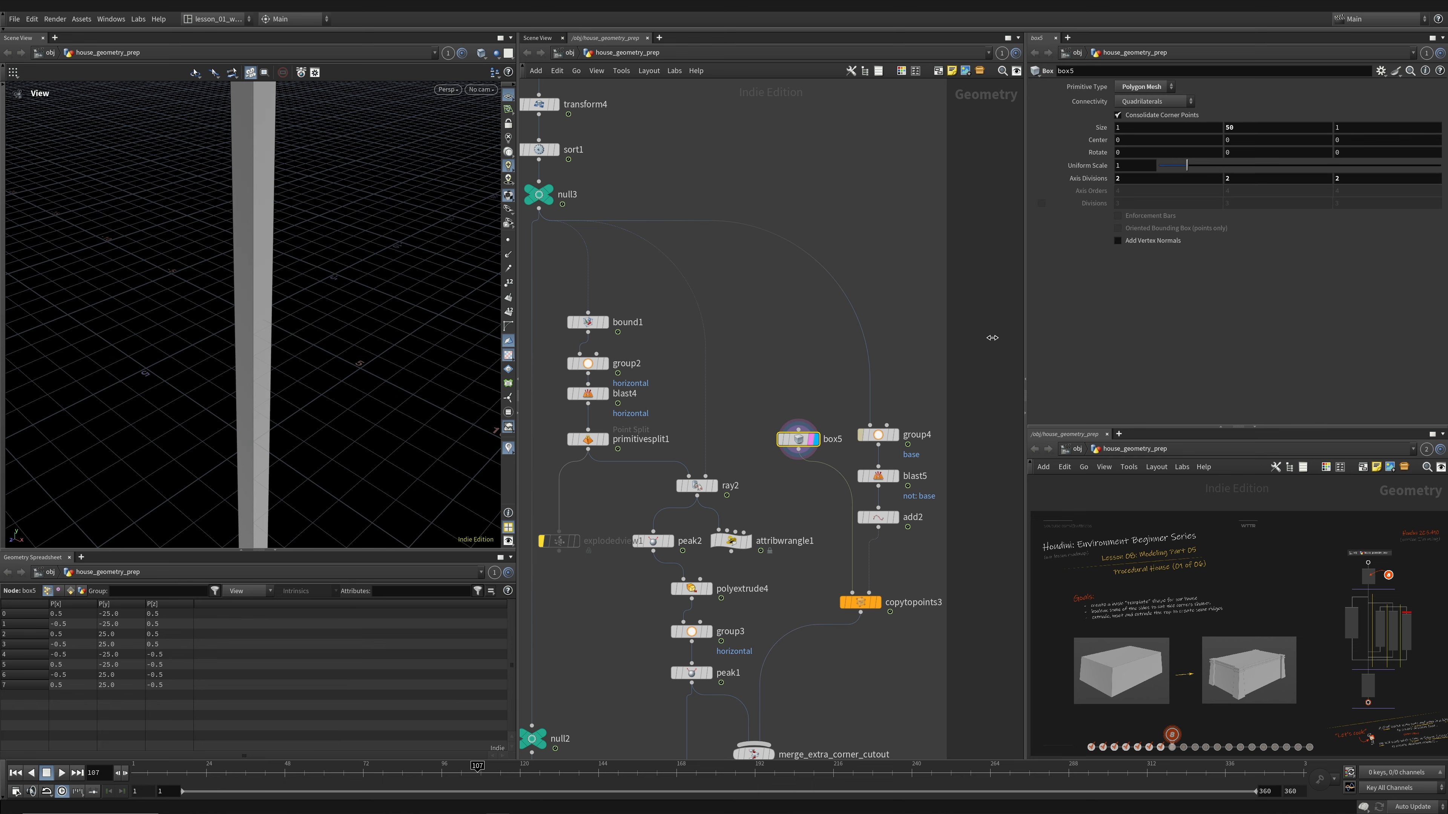
{"action": "left_click", "coordinate": [876, 602]}
{"action": "left_click", "coordinate": [859, 601]}
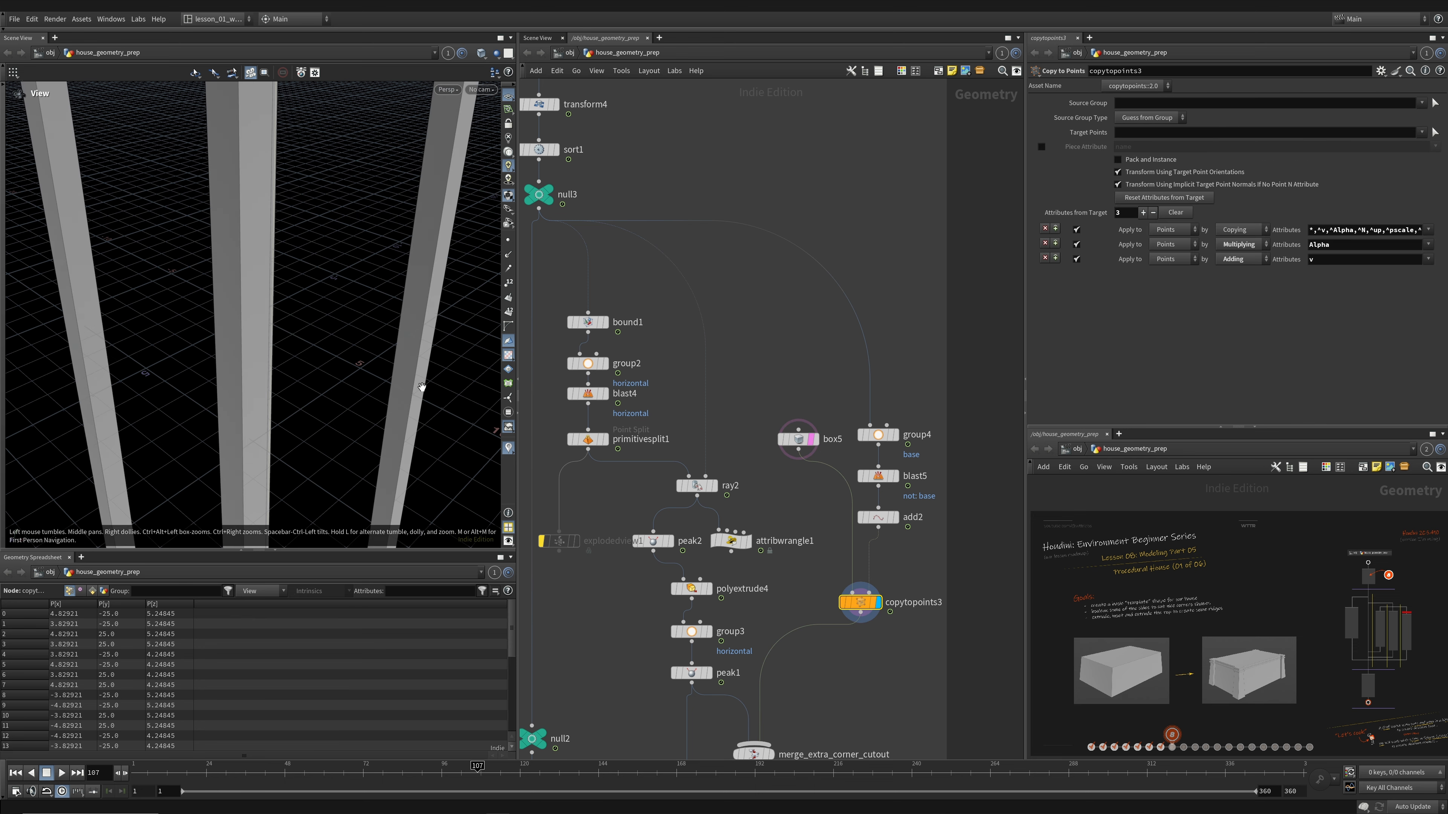
- Display peak1's wall panels, and examine the merge_extra_corner_cutout node that combines them with the corner columns
{"action": "middle_click_drag", "start_coordinate": [816, 639], "coordinate": [827, 492]}
{"action": "left_click", "coordinate": [717, 524]}
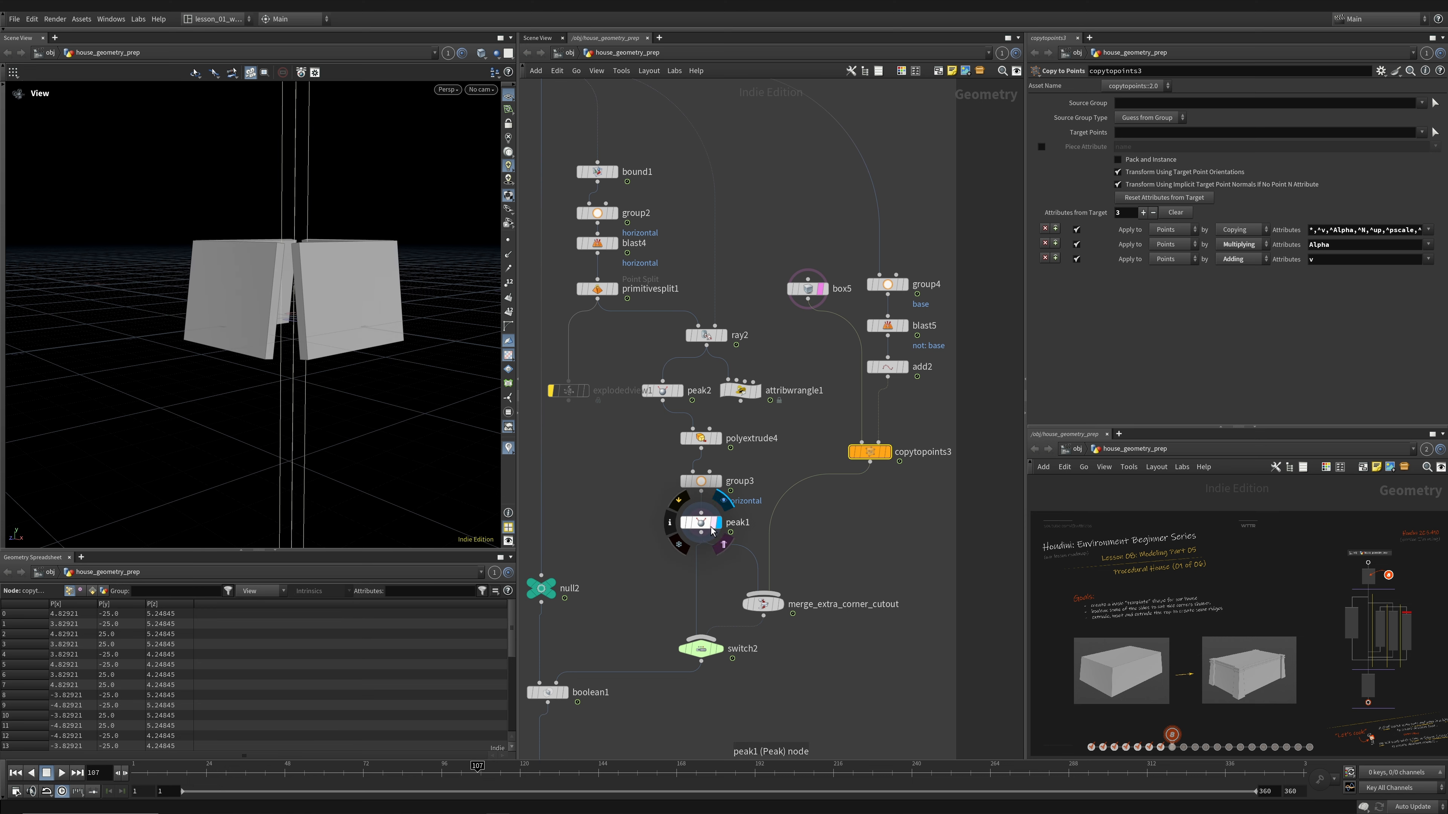
{"action": "left_click", "coordinate": [701, 524]}
{"action": "left_click", "coordinate": [781, 606]}
{"action": "middle_click_drag", "start_coordinate": [832, 576], "coordinate": [857, 551]}
- Set switch2's Select Input to 1 to include the corner cutouts, and display boolean1 to view the carved block
{"action": "left_click", "coordinate": [741, 623]}
{"action": "left_click", "coordinate": [724, 623]}
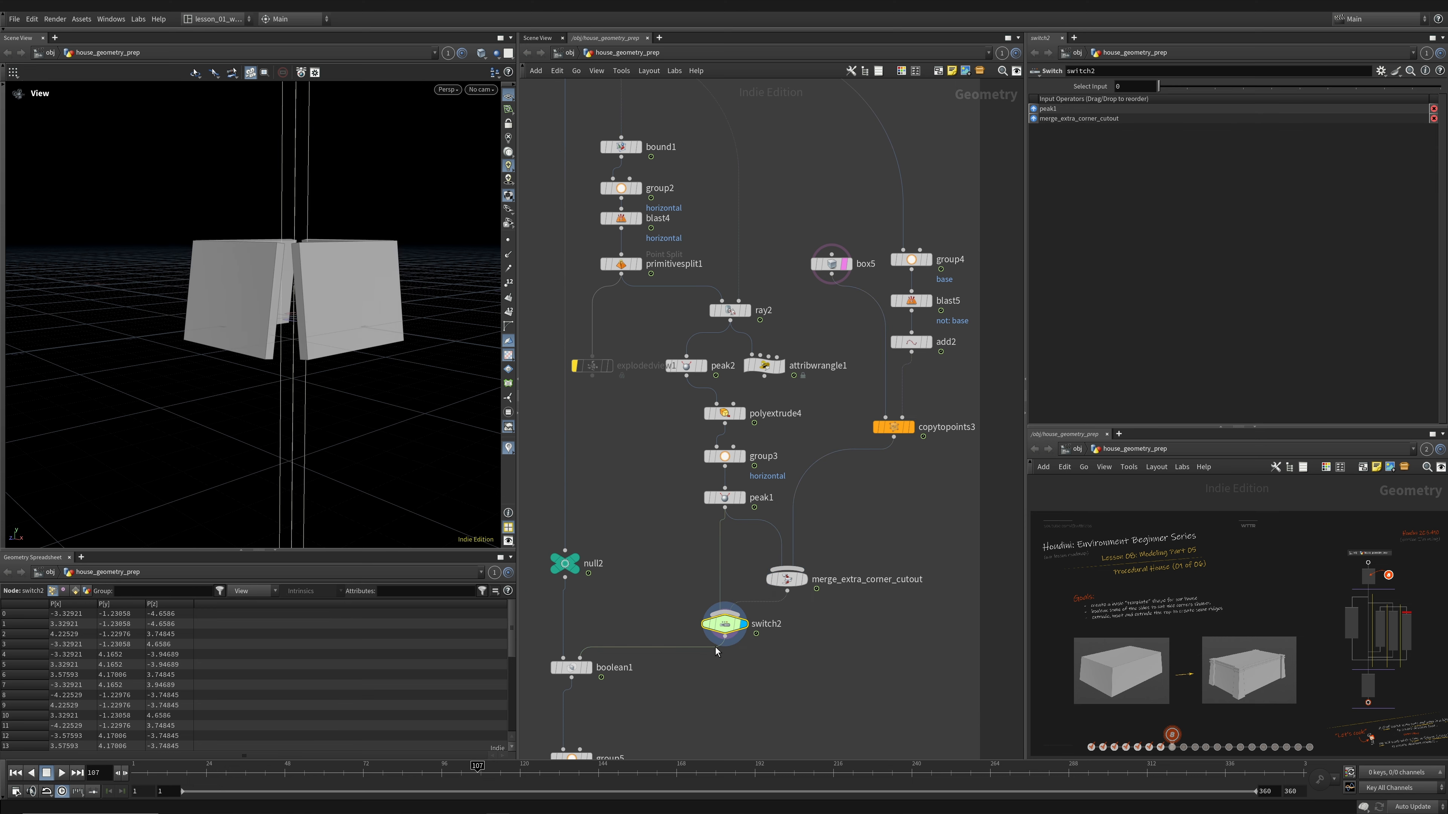
{"action": "left_click", "coordinate": [1186, 86]}
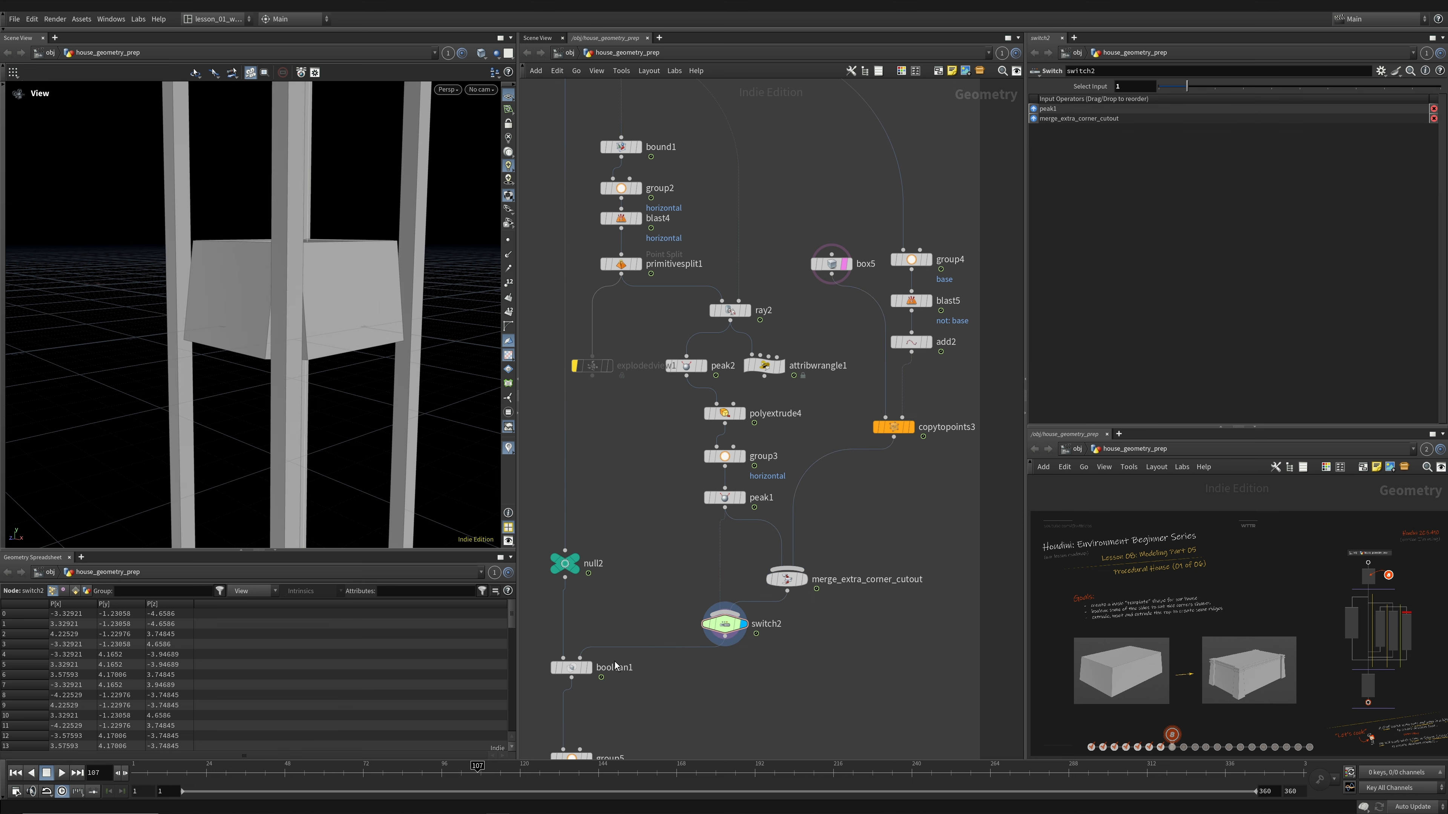
{"action": "left_click", "coordinate": [588, 667]}
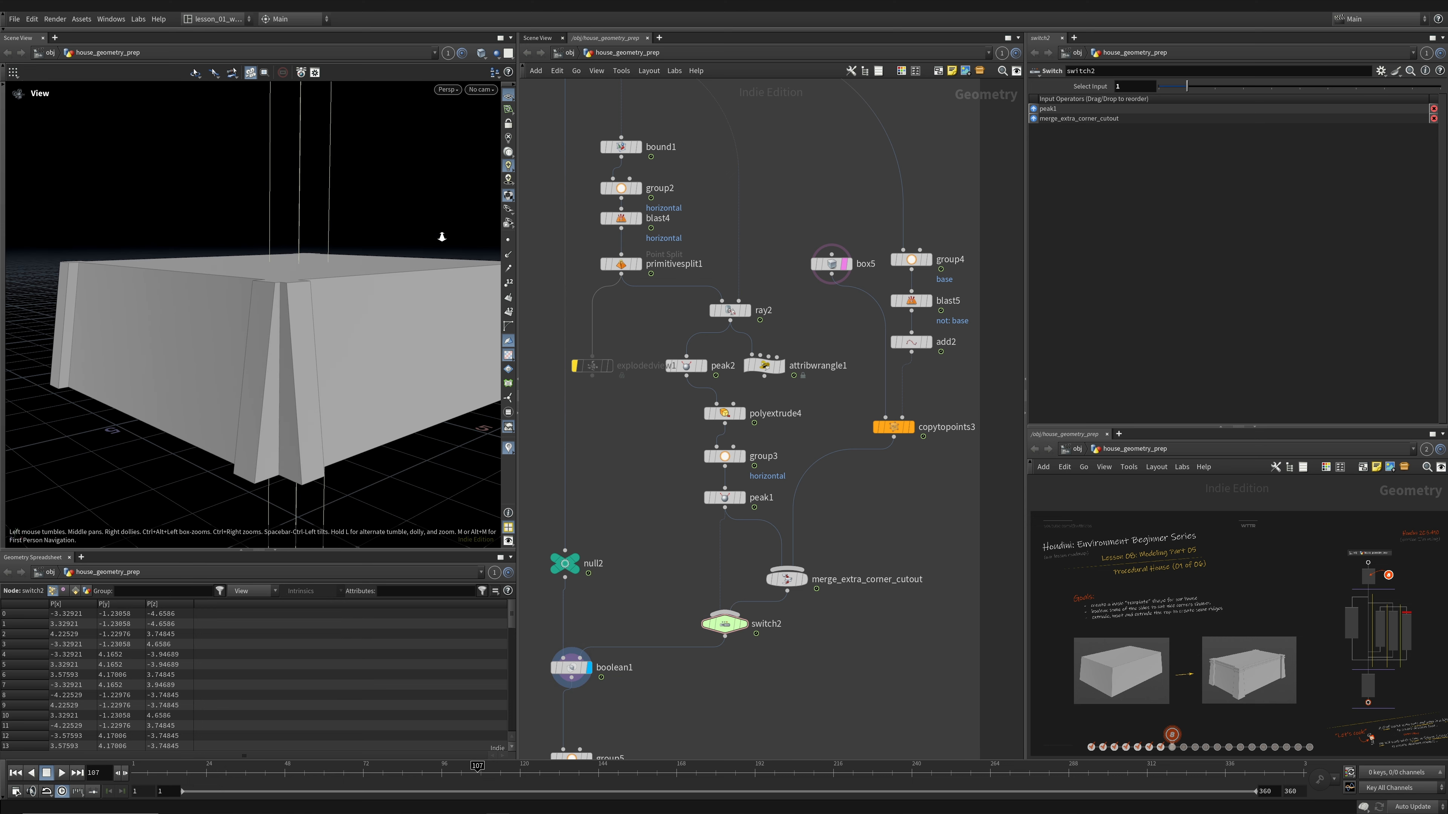
- Compare the isolated base face from blast5 with add2's corner points by toggling add2's bypass
{"action": "left_click", "coordinate": [923, 350]}
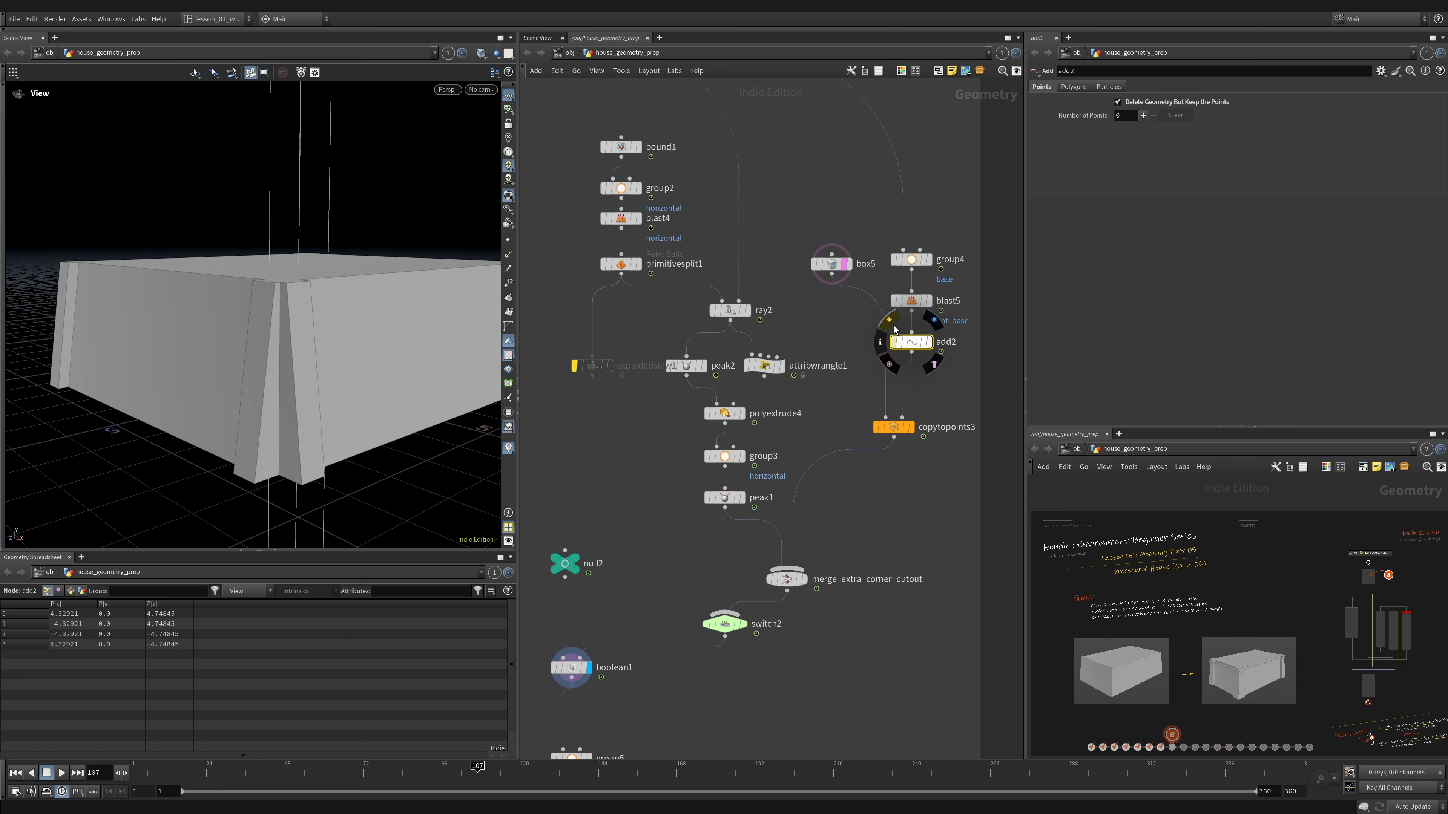
{"action": "left_click", "coordinate": [892, 326]}
{"action": "left_click", "coordinate": [892, 326]}
{"action": "left_click", "coordinate": [928, 300]}
{"action": "left_click", "coordinate": [917, 301]}
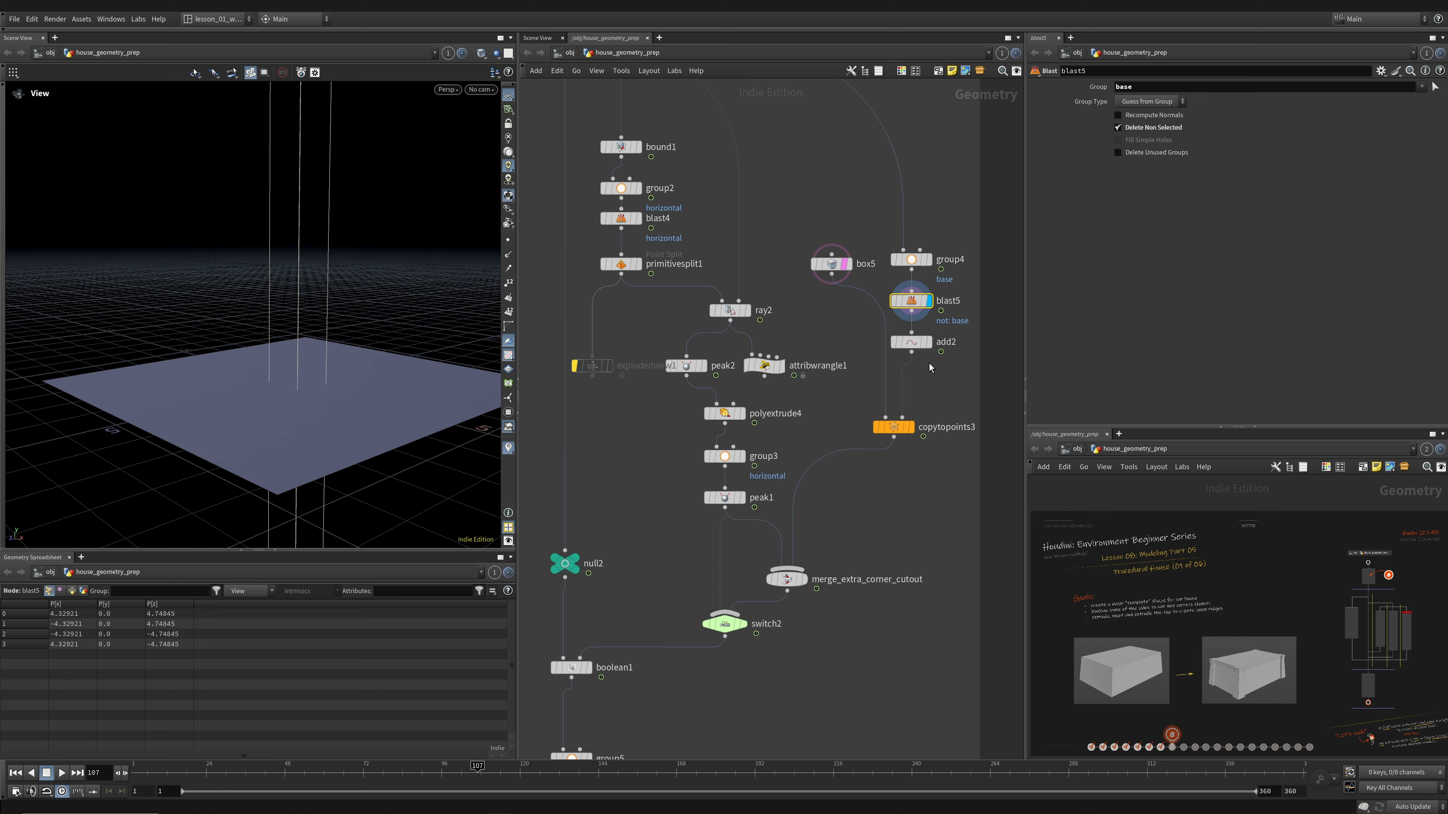
{"action": "left_click", "coordinate": [890, 319]}
{"action": "left_click", "coordinate": [930, 343]}
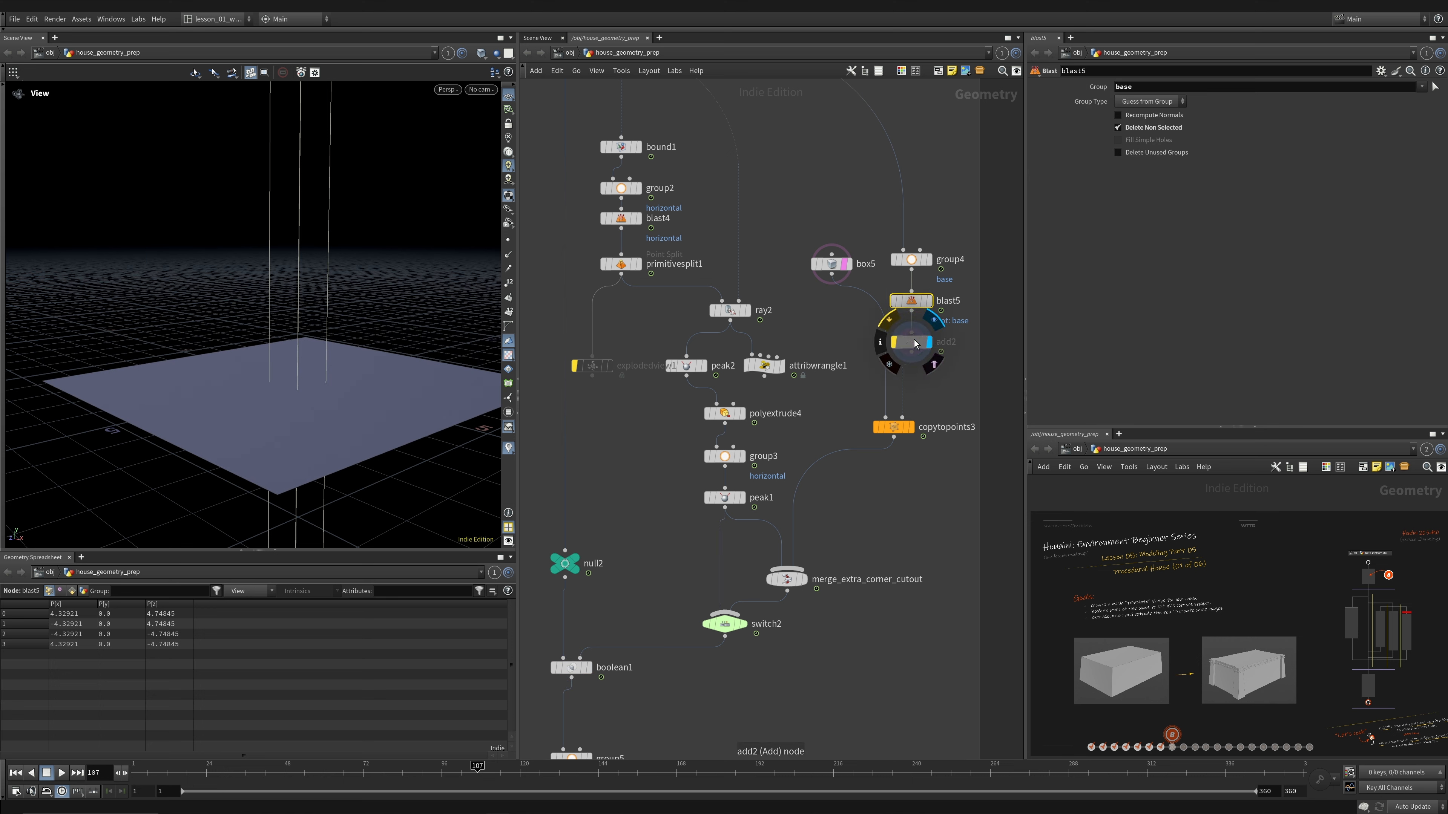
{"action": "left_click", "coordinate": [894, 321]}
{"action": "left_click", "coordinate": [894, 320]}
{"action": "left_click", "coordinate": [891, 321]}
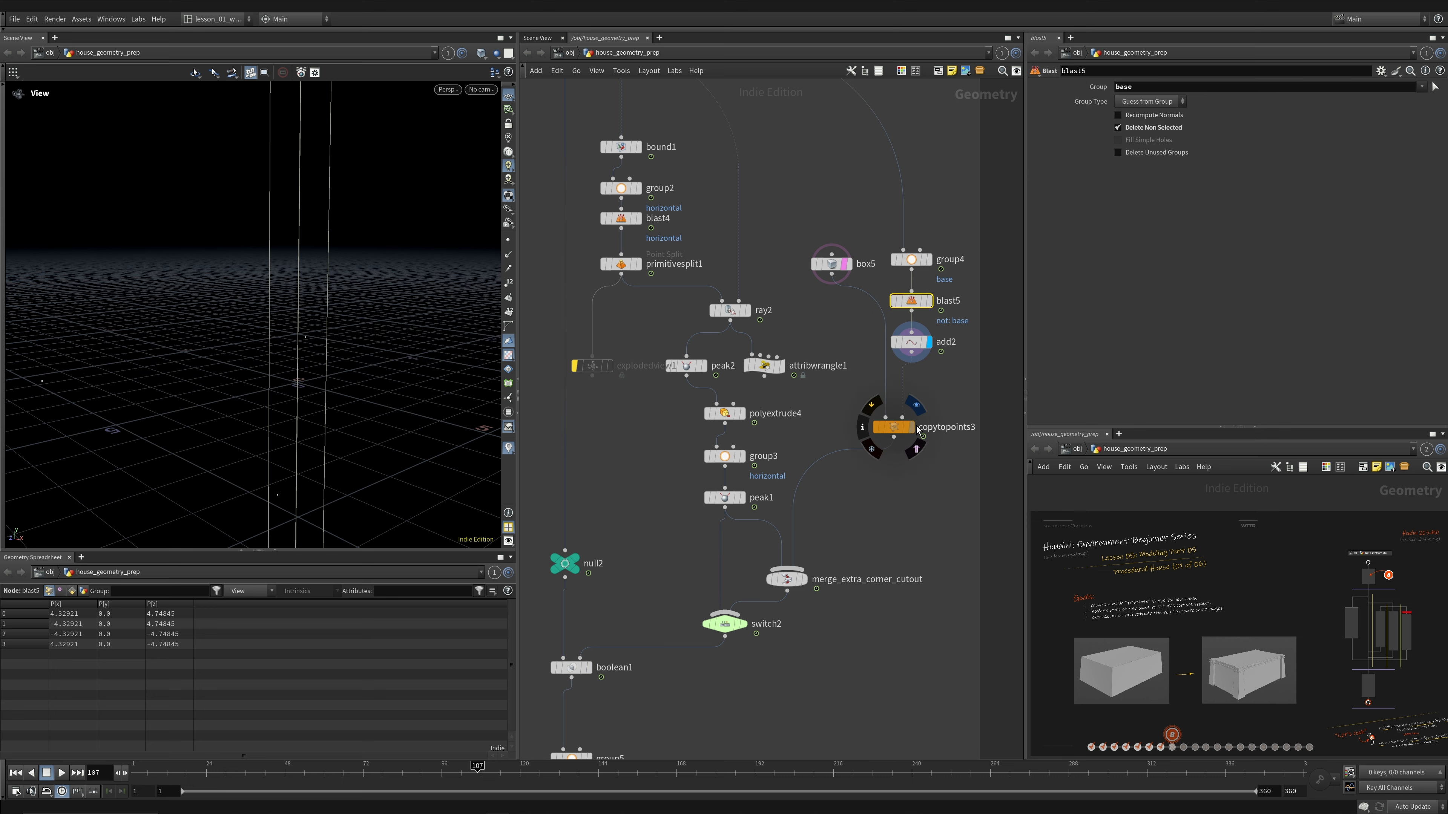
- Display copytopoints3, temporarily bypass add2 to examine how the columns are oriented, and re-enable it
{"action": "left_click", "coordinate": [911, 426]}
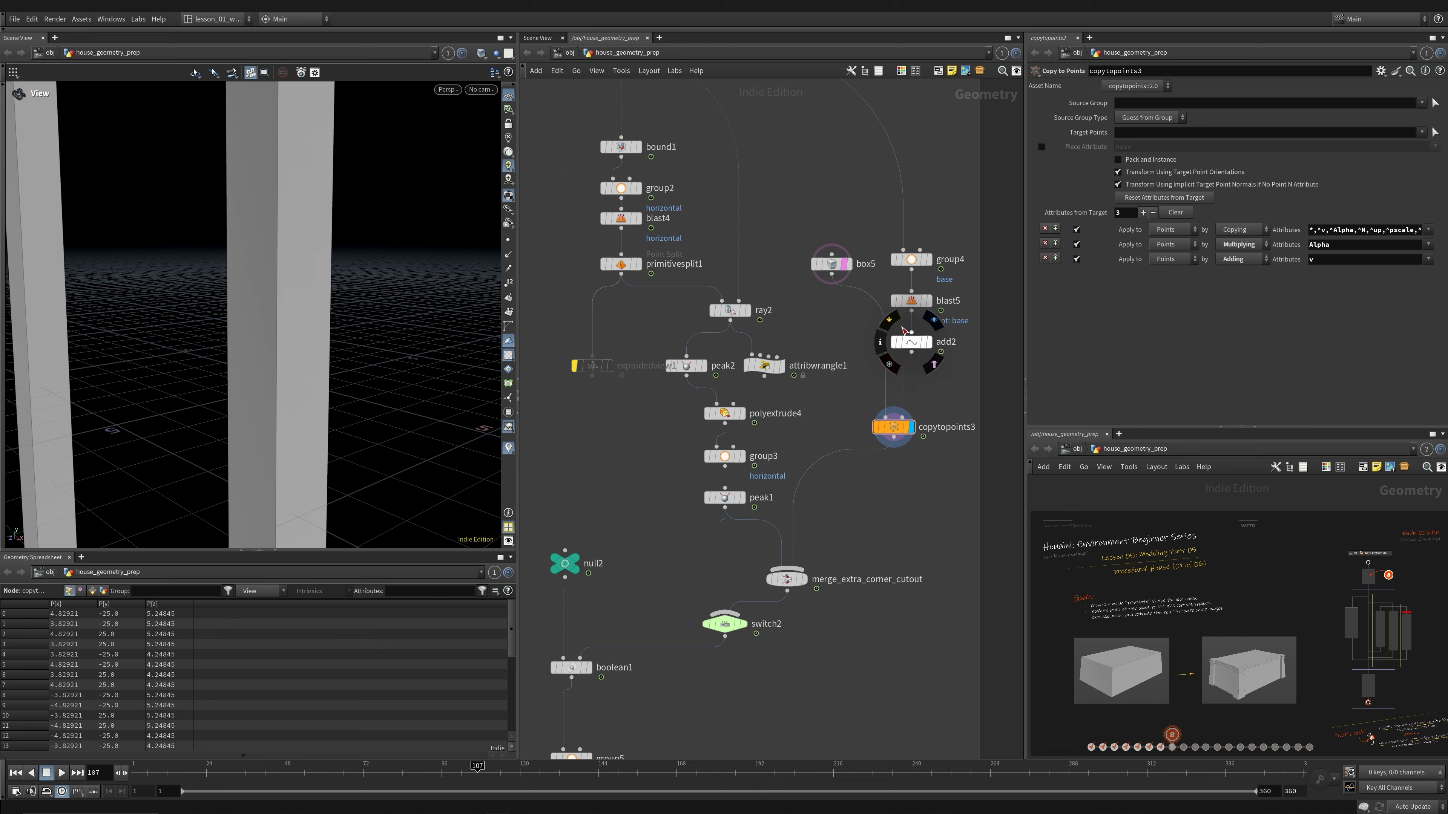
{"action": "left_click", "coordinate": [893, 342]}
{"action": "left_click_drag", "start_coordinate": [289, 343], "coordinate": [289, 394]}
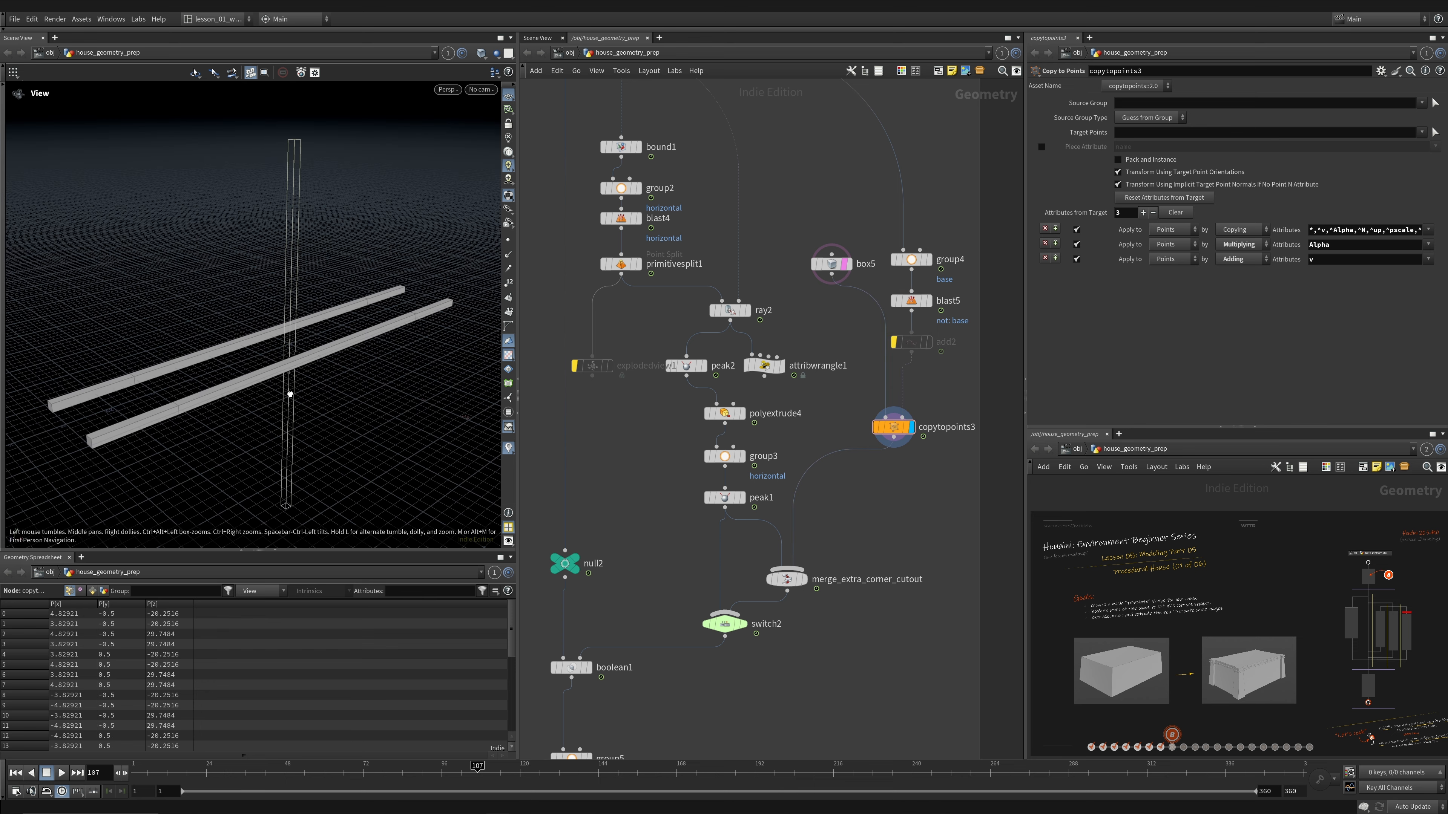
{"action": "left_click", "coordinate": [891, 322]}
{"action": "scroll", "coordinate": [436, 314], "scroll_direction": "up", "scroll_amount": 3}
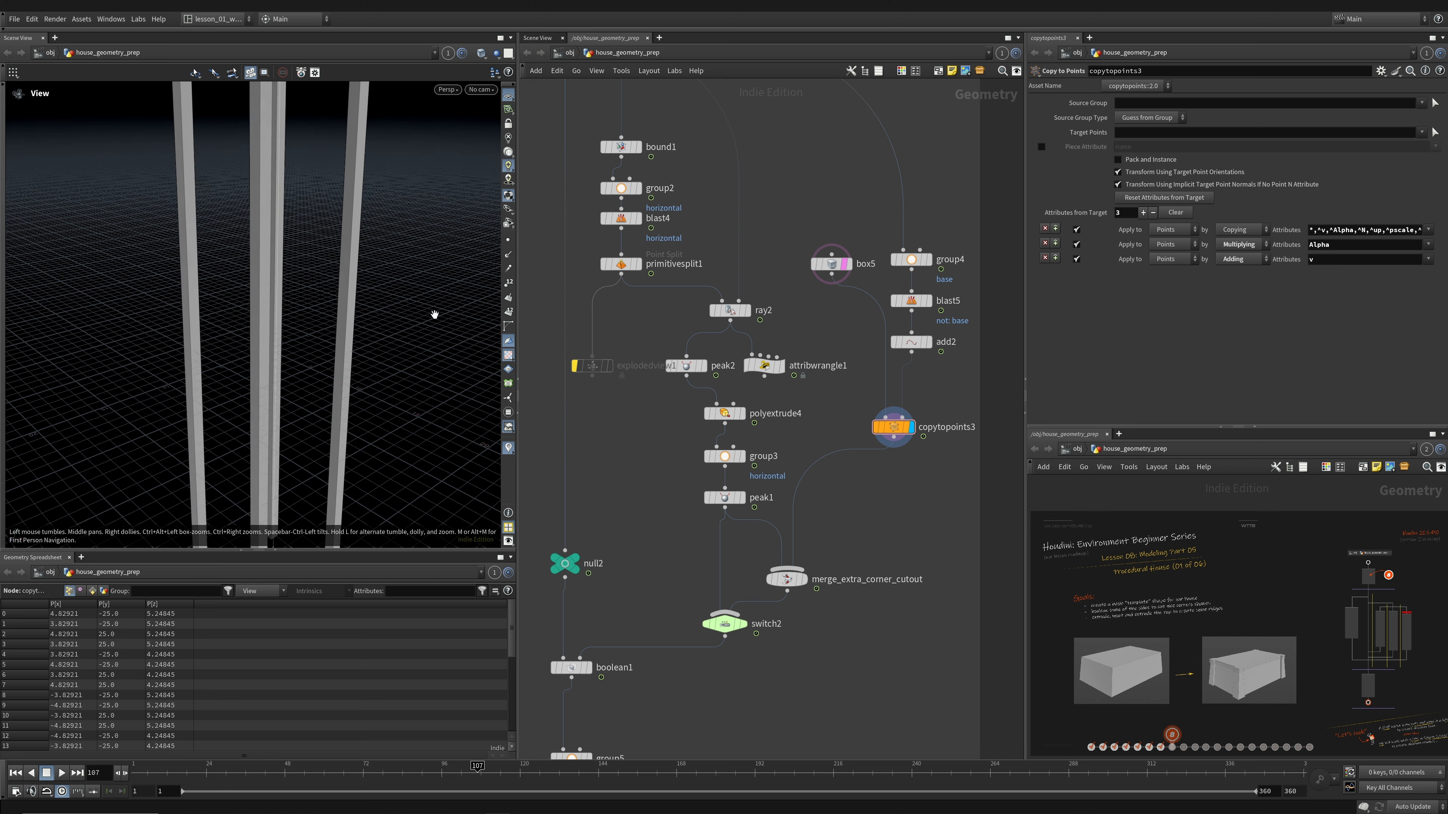
{"action": "left_click_drag", "start_coordinate": [437, 314], "coordinate": [348, 338]}
- Turn off box5's template overlay and compare add2's corner points with the columns from copytopoints3
{"action": "left_click", "coordinate": [855, 289]}
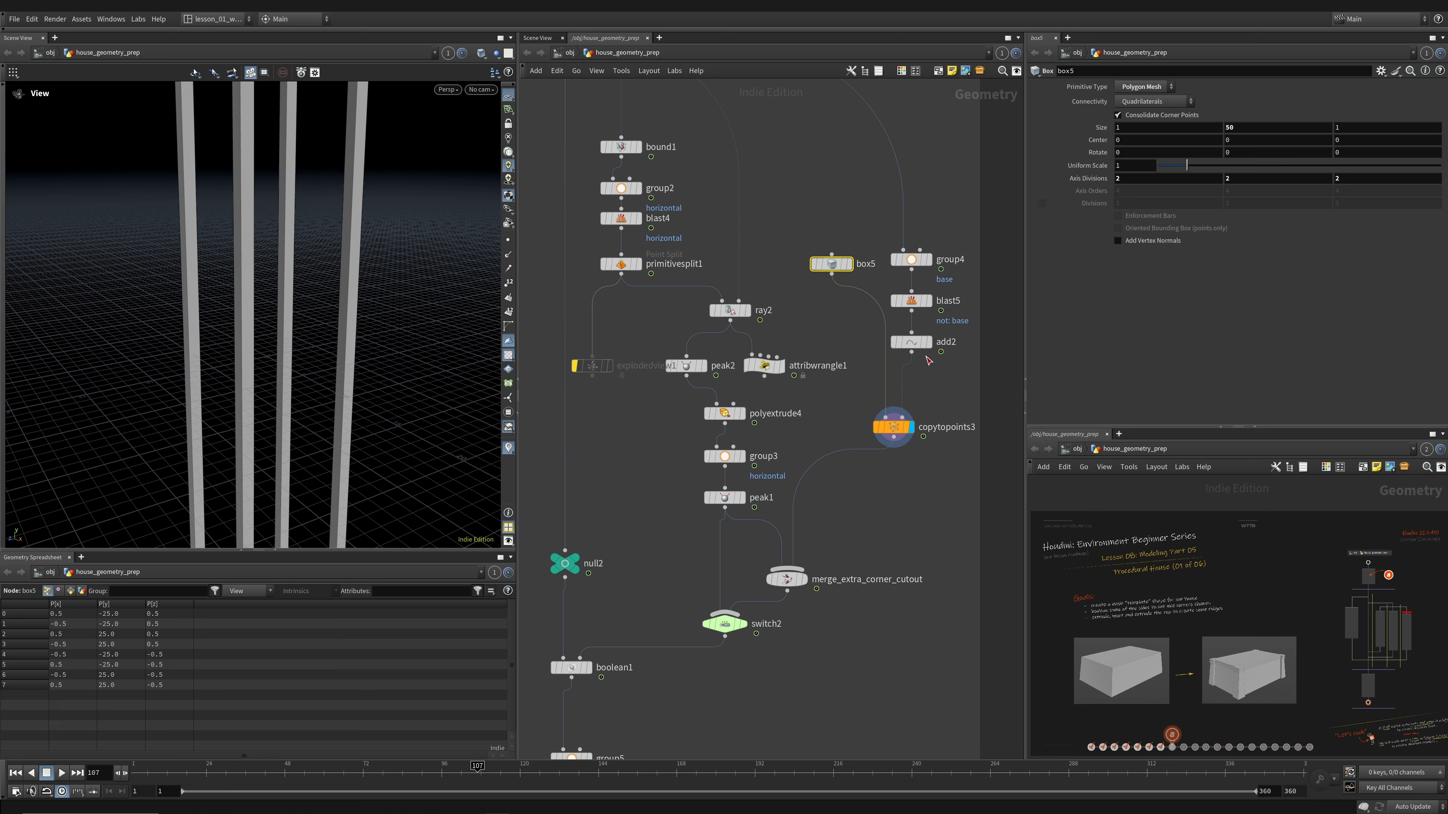
{"action": "left_click", "coordinate": [929, 342]}
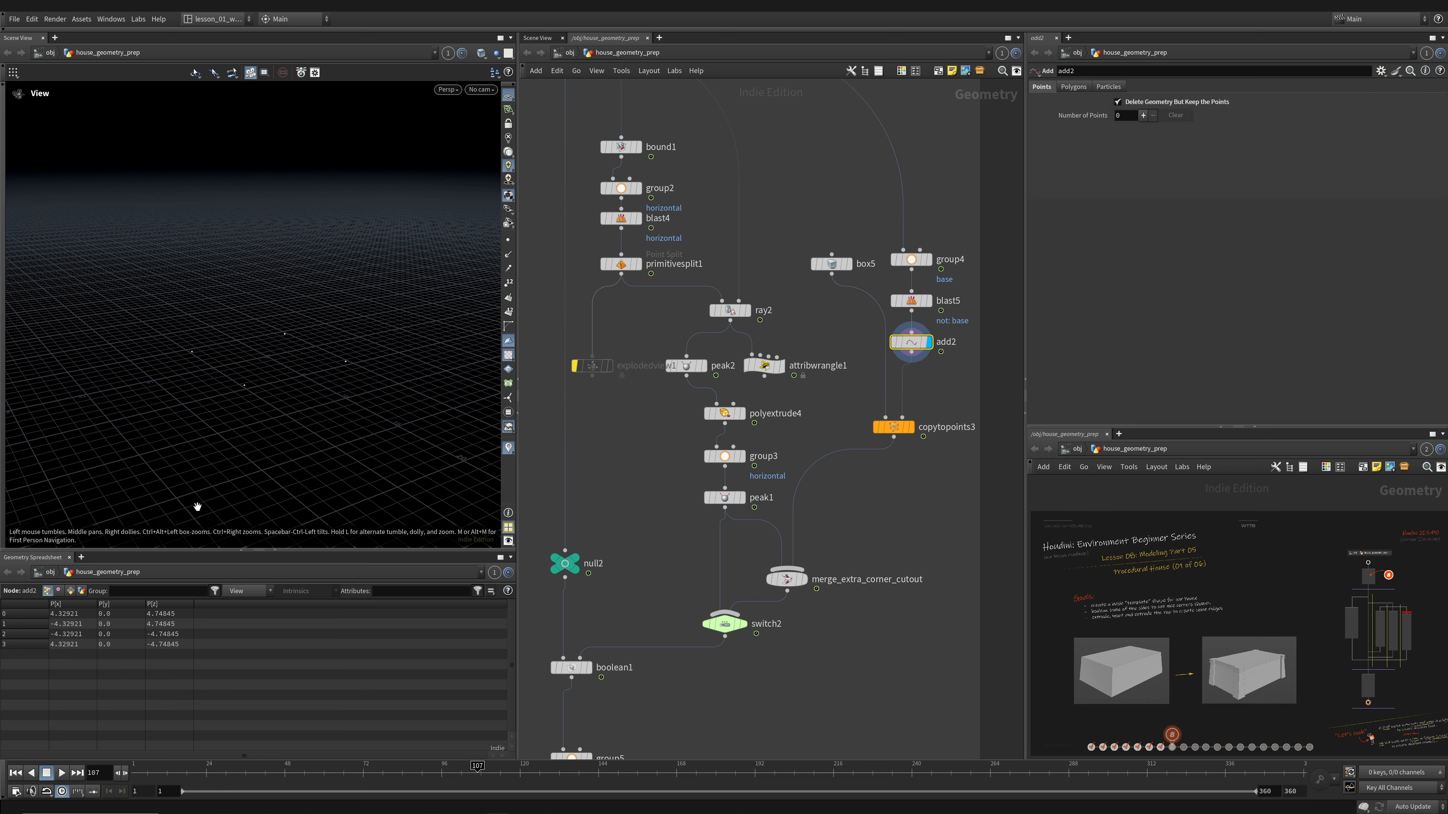
{"action": "left_click", "coordinate": [912, 427]}
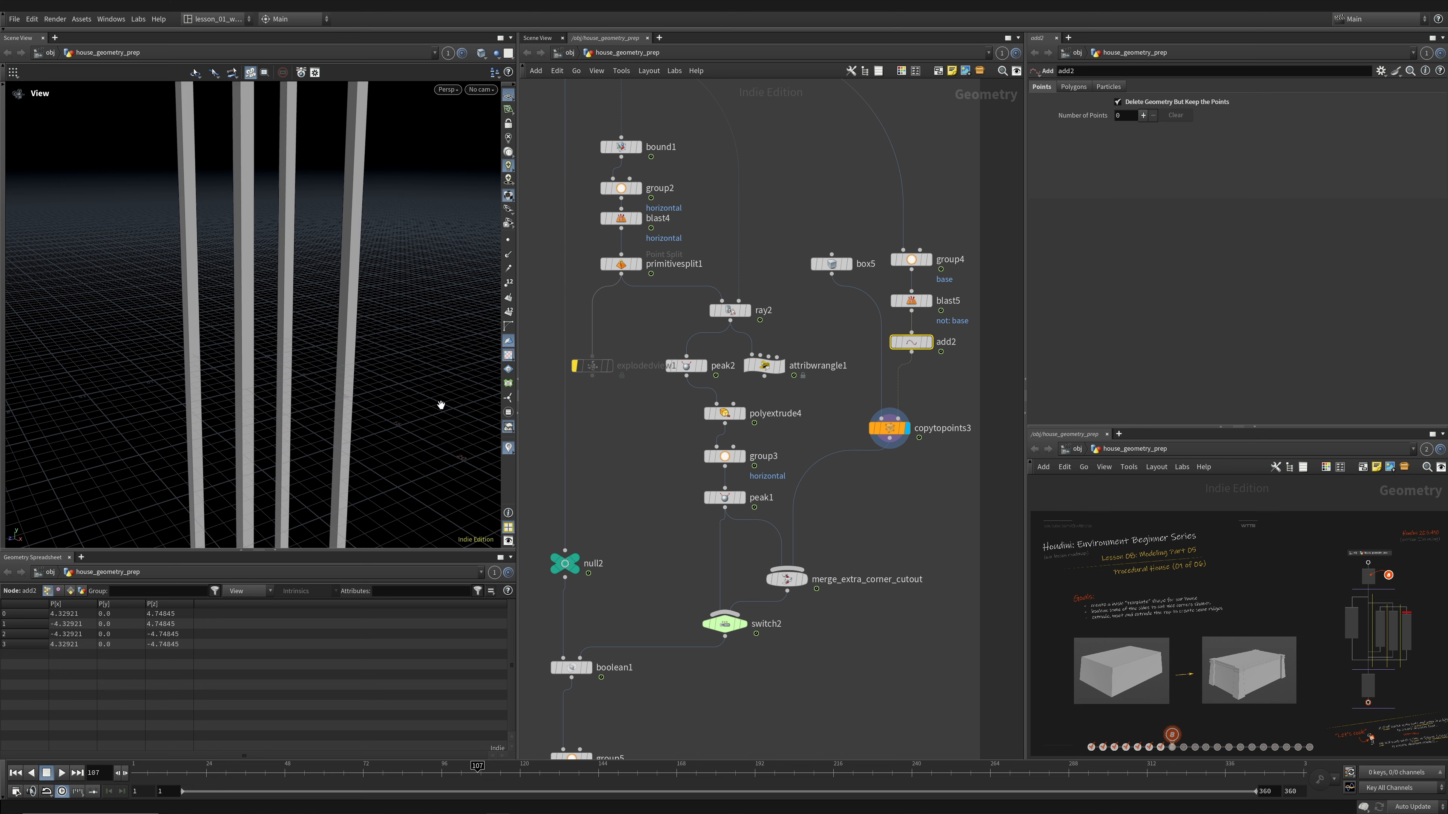
{"action": "middle_click_drag", "start_coordinate": [296, 328], "coordinate": [211, 219]}
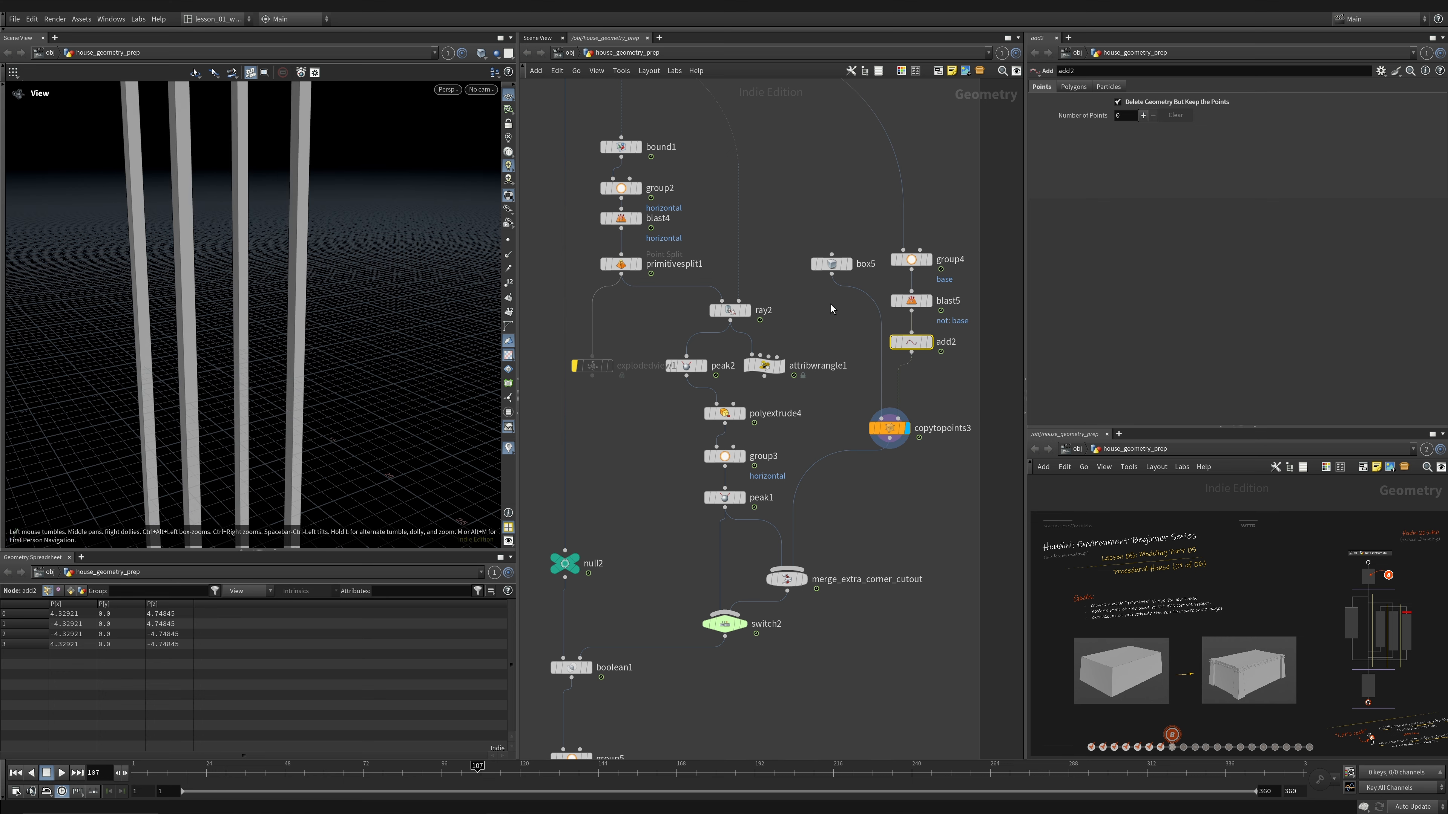
- Bypass add2 and insert an Attribute Wrangle between add2 and copytopoints3
{"action": "left_click", "coordinate": [893, 324]}
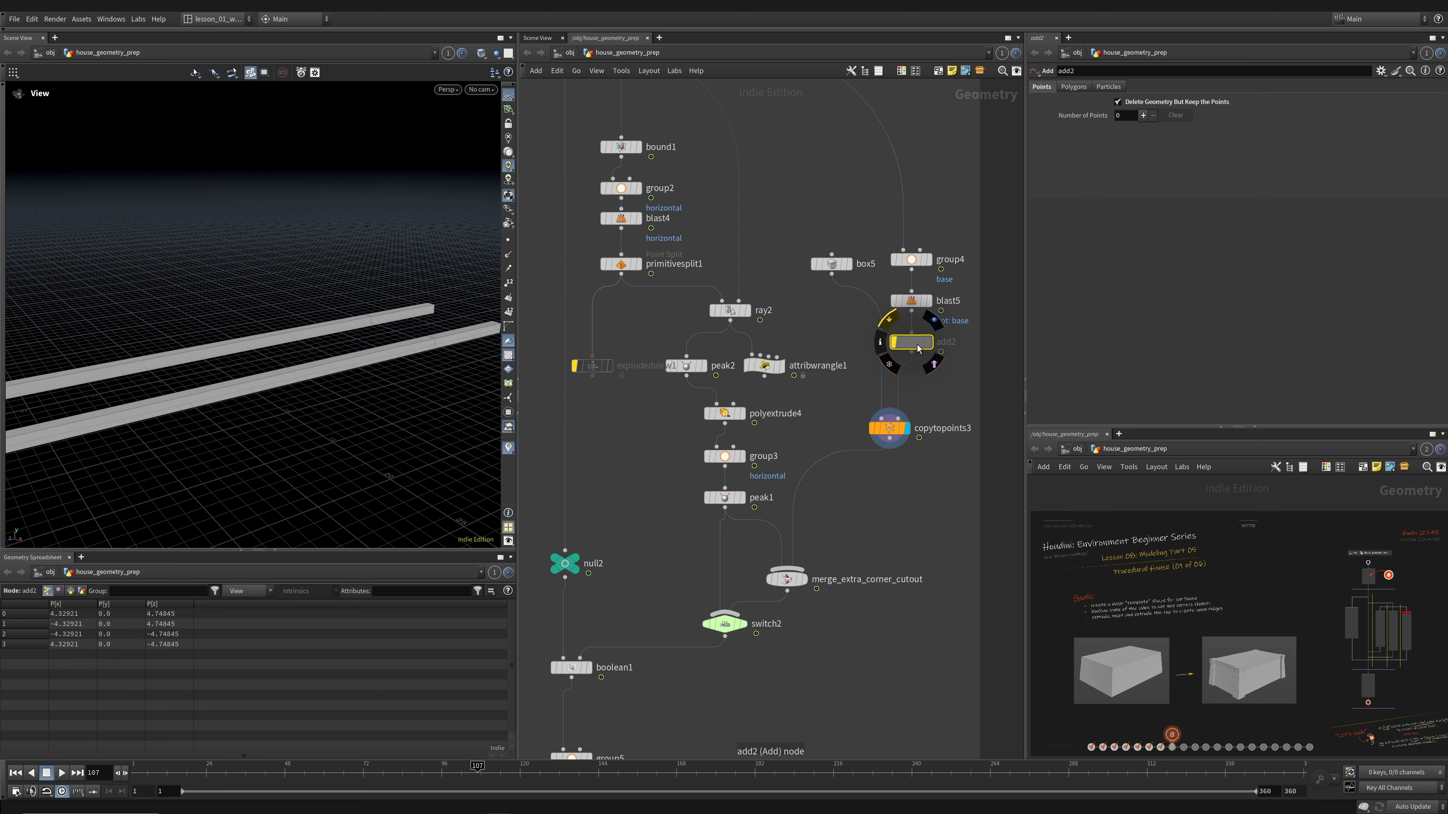
{"action": "key", "text": "Tab"}
{"action": "type", "text": "wra"}
{"action": "key", "text": "Return"}
{"action": "left_click", "coordinate": [929, 386]}
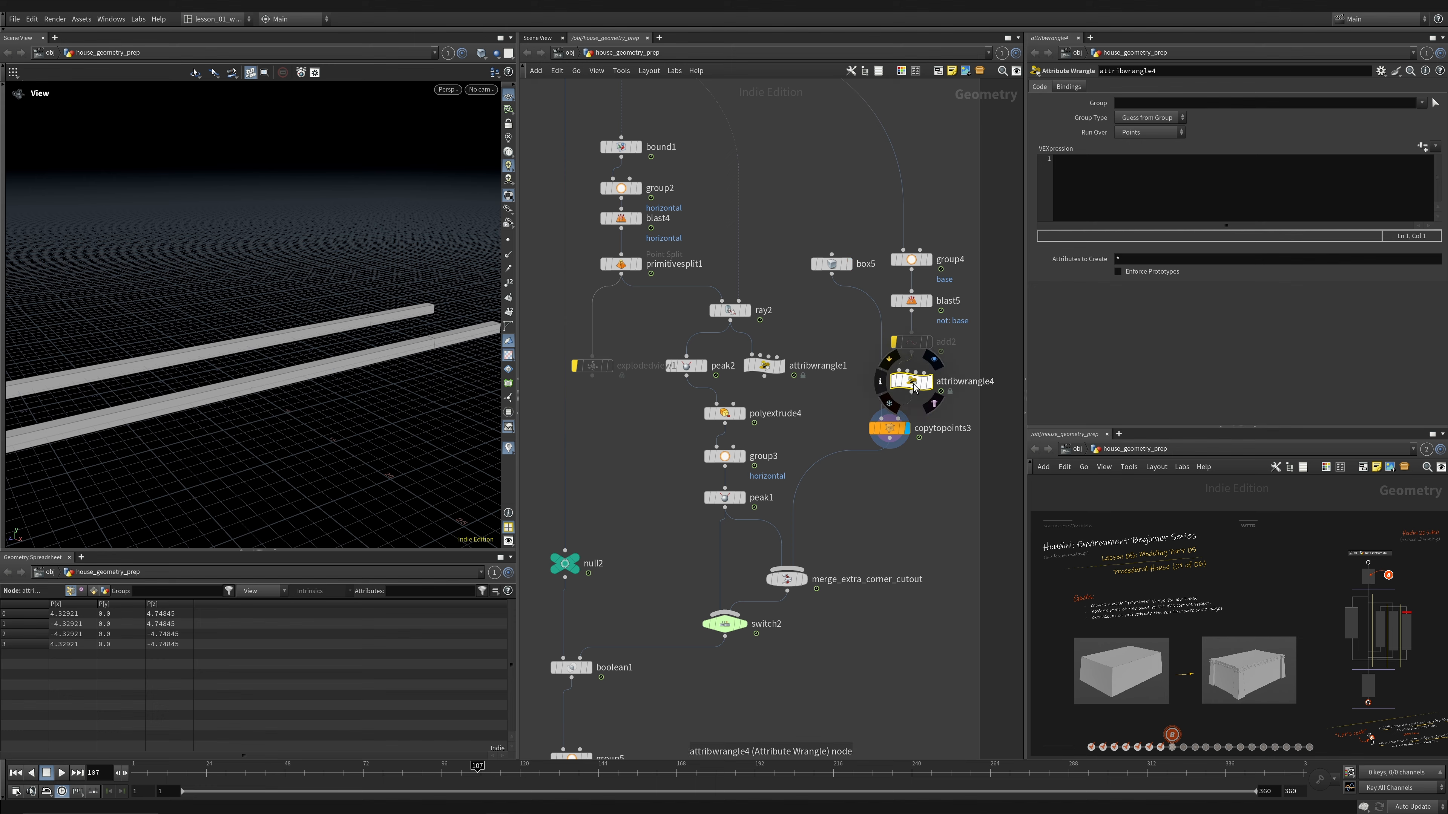
- Display box5 to examine the source column's orientation, and compare it with the copies from copytopoints3
{"action": "left_click", "coordinate": [849, 264]}
{"action": "left_click_drag", "start_coordinate": [383, 322], "coordinate": [450, 319]}
{"action": "left_click", "coordinate": [919, 383]}
{"action": "left_click_drag", "start_coordinate": [274, 371], "coordinate": [449, 331]}
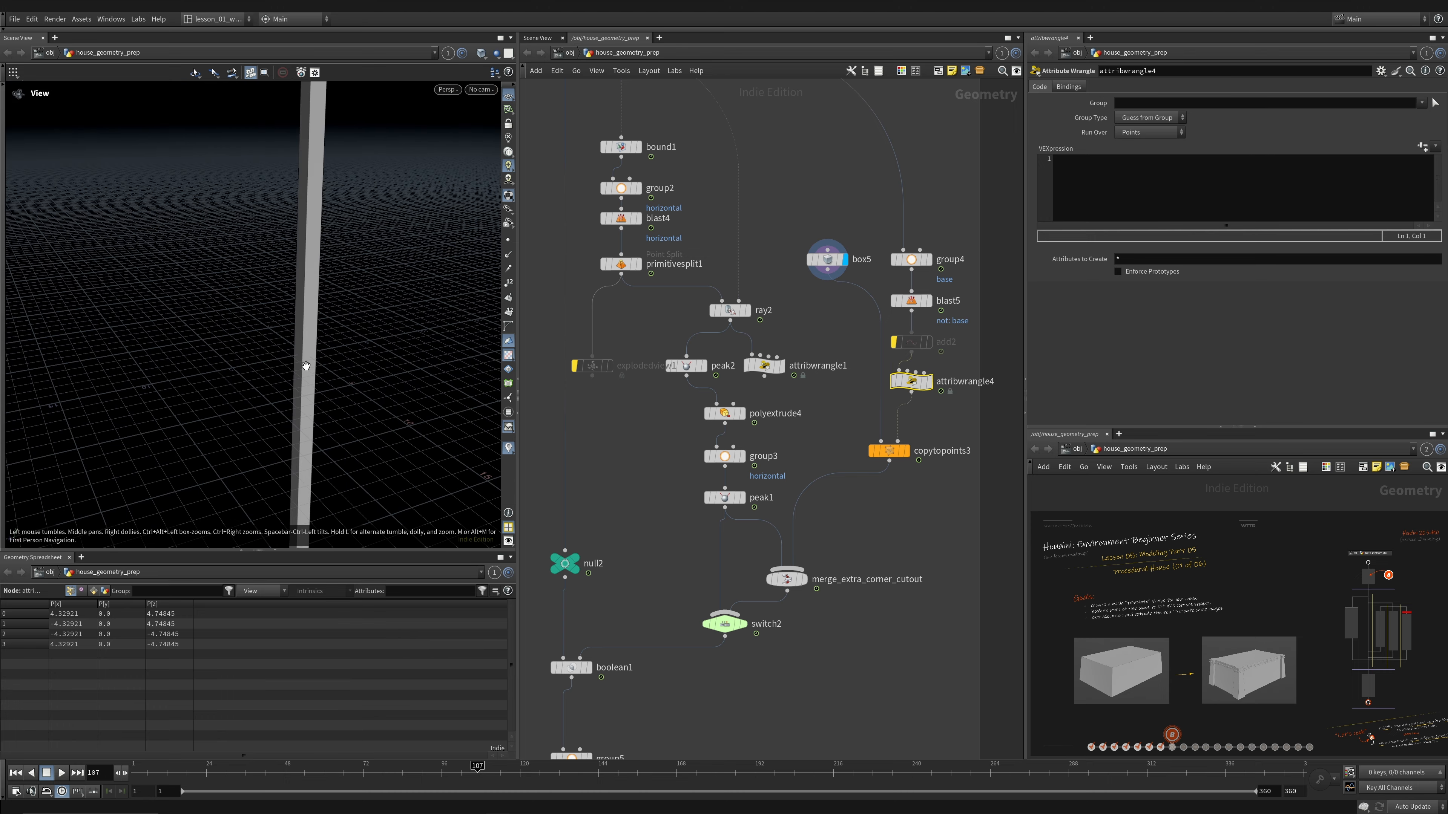
{"action": "left_click_drag", "start_coordinate": [311, 363], "coordinate": [304, 351]}
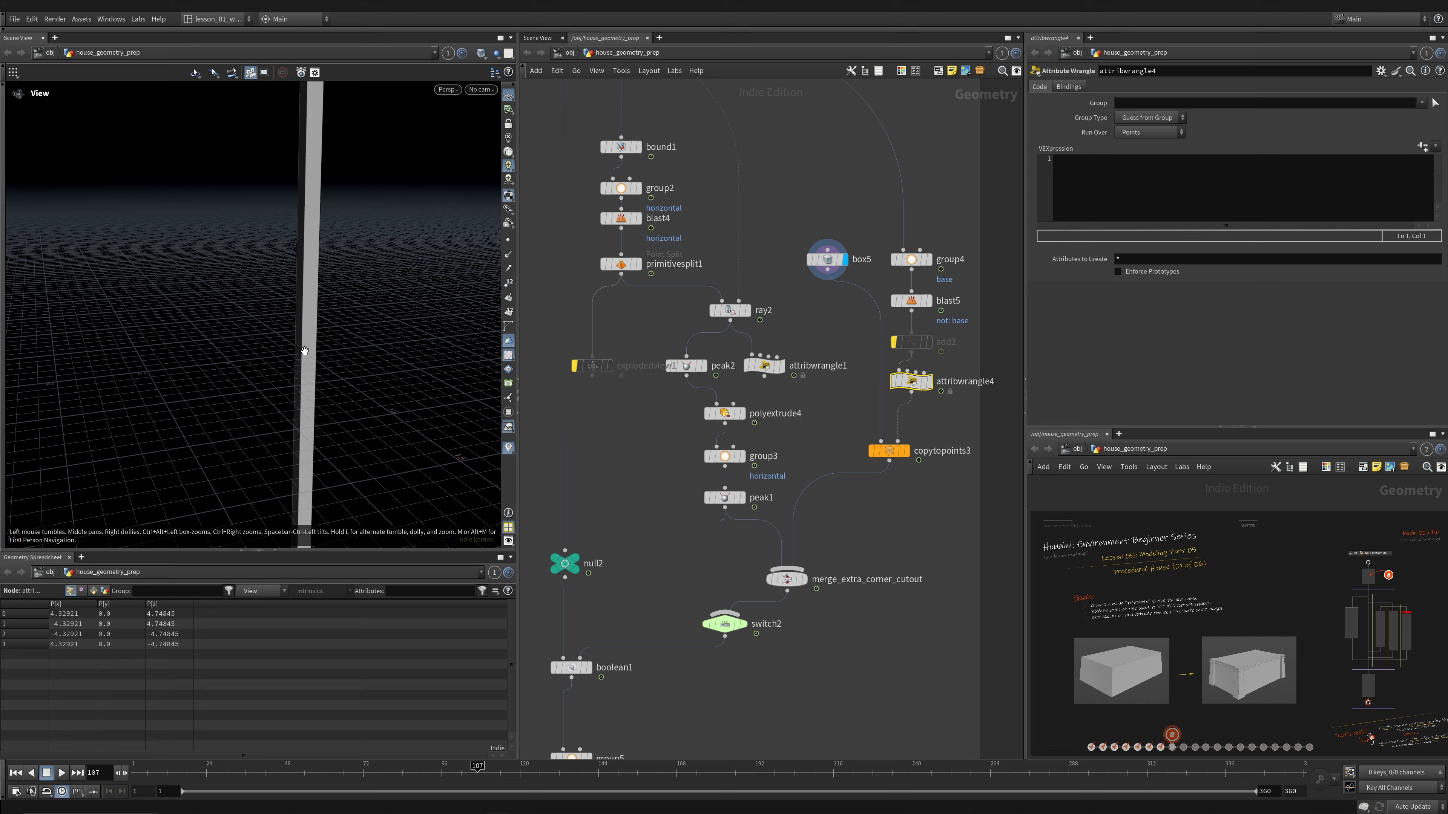
{"action": "left_click", "coordinate": [907, 454]}
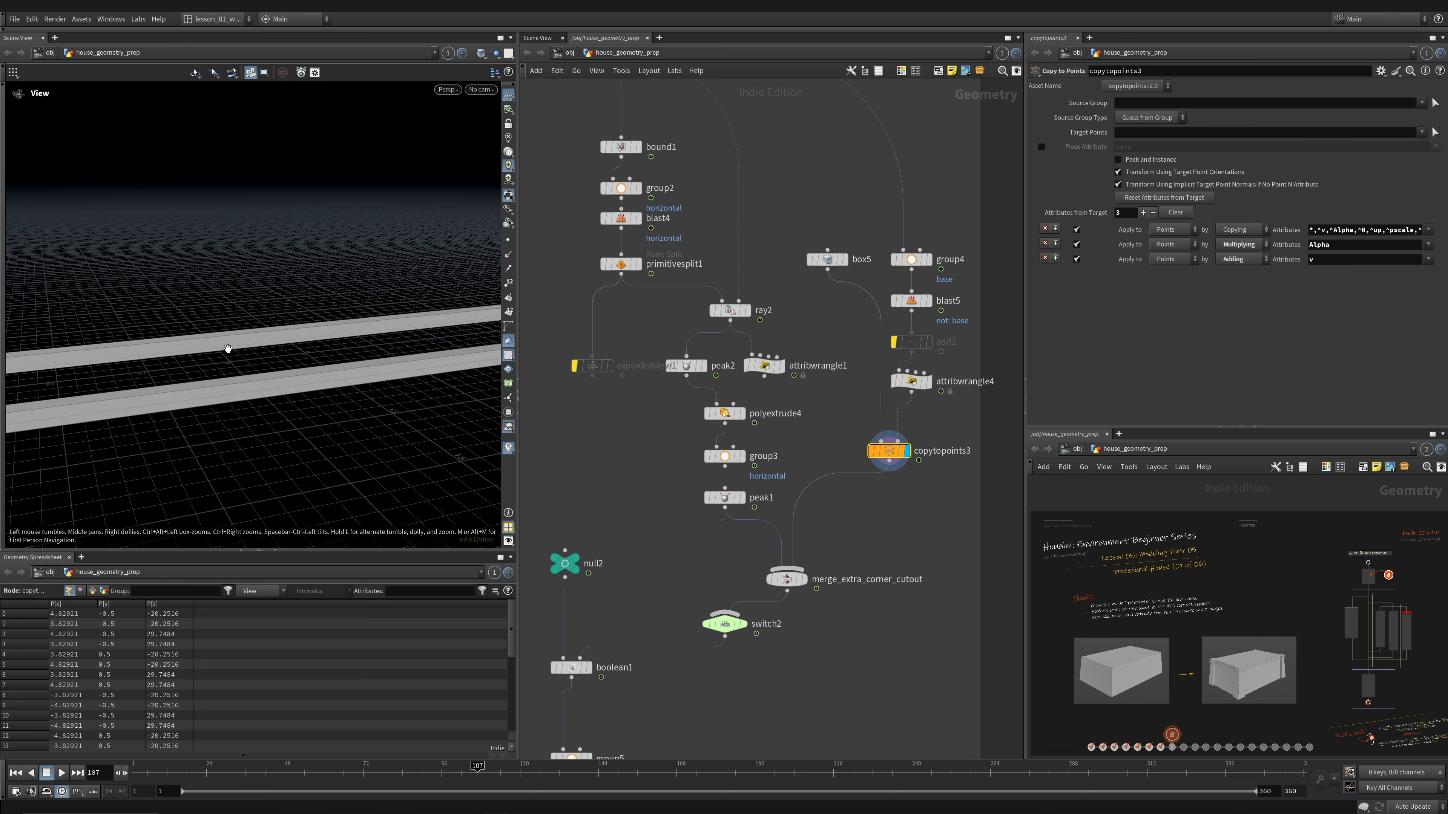
- Enter the expression v@N = {0, 1, 0}; in attribwrangle4 and view the copied columns
{"action": "left_click", "coordinate": [902, 385]}
{"action": "left_click", "coordinate": [1124, 207]}
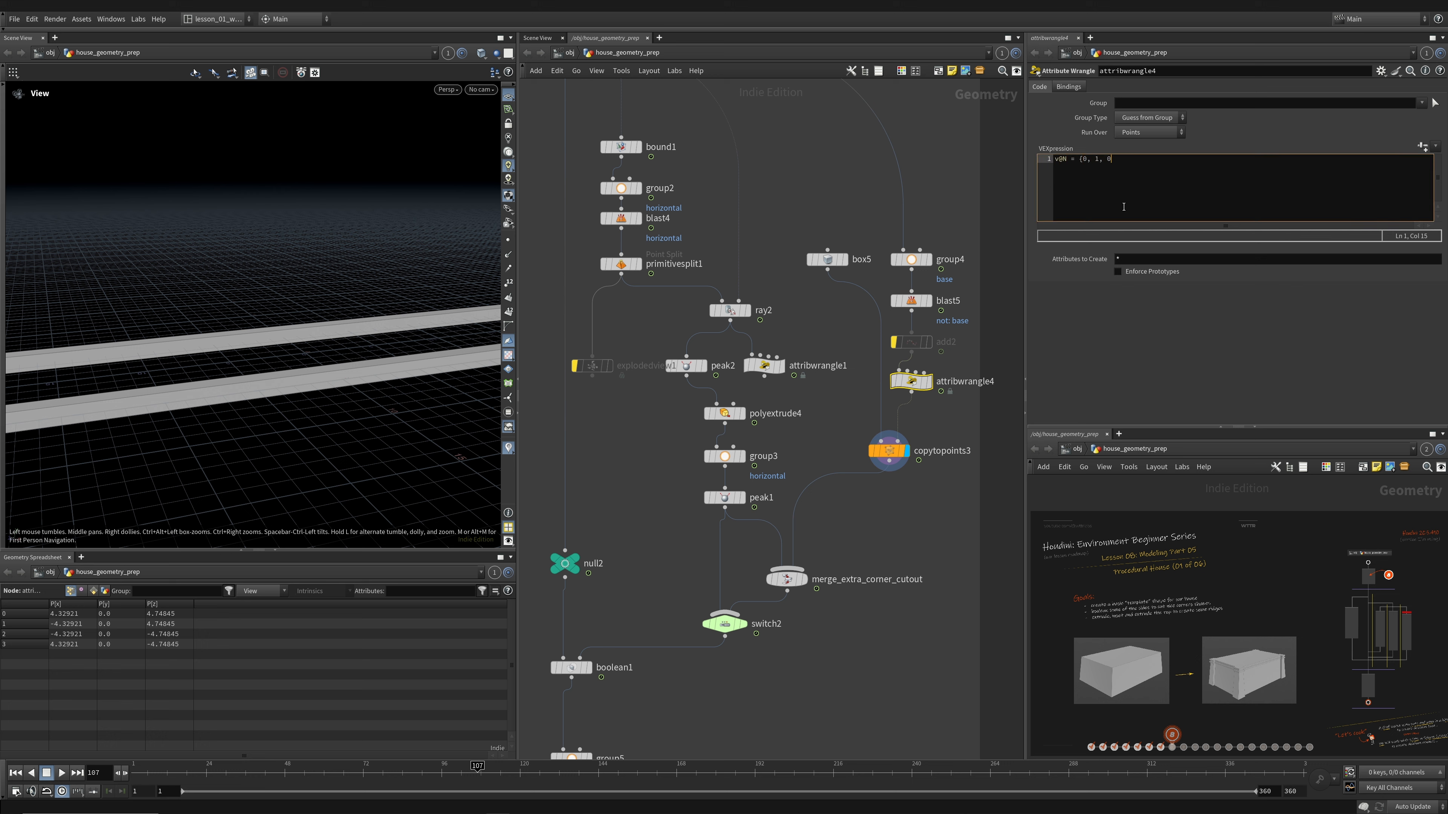
{"action": "left_click", "coordinate": [1146, 357]}
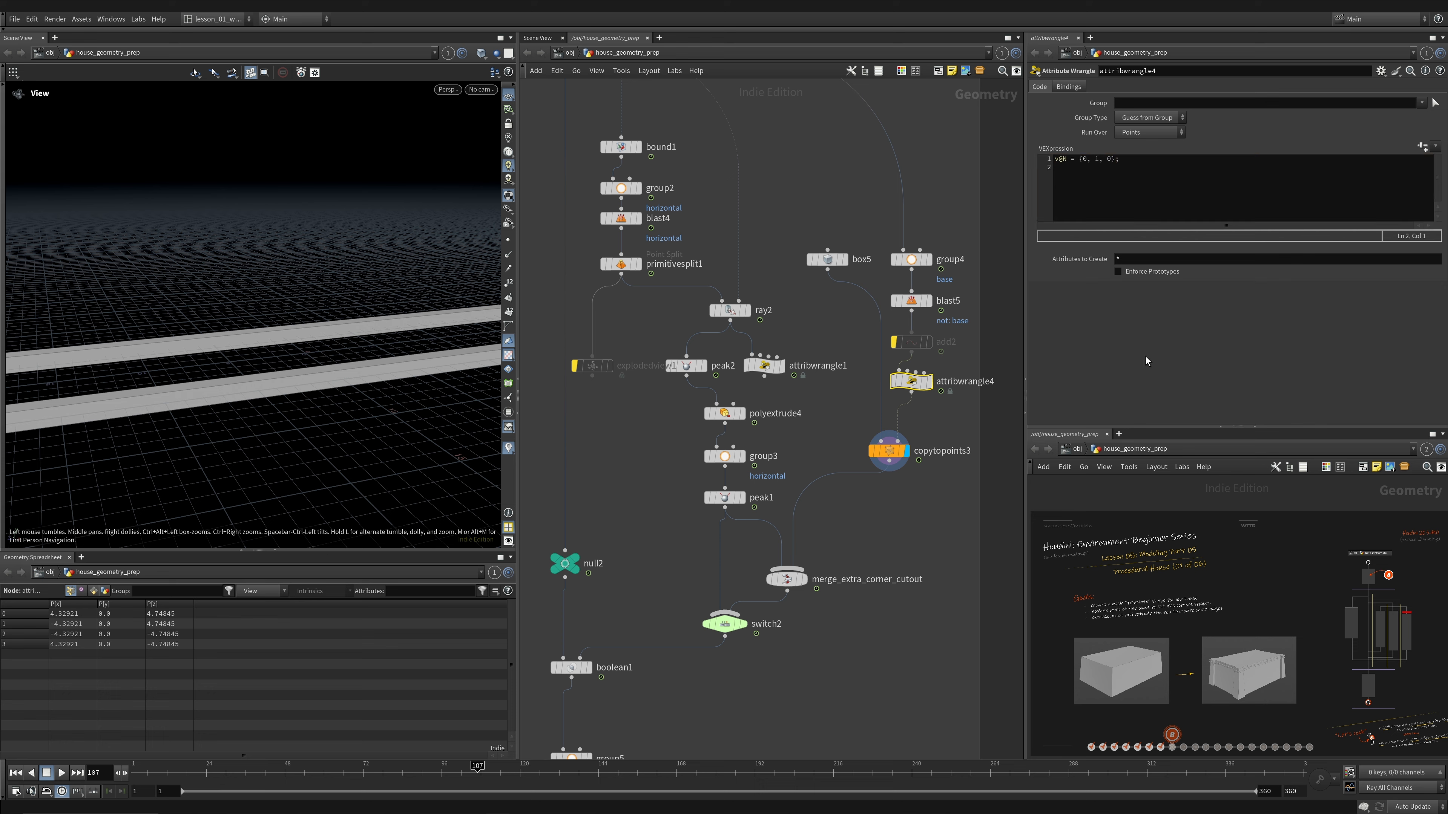
{"action": "left_click", "coordinate": [840, 579]}
{"action": "left_click", "coordinate": [917, 488]}
{"action": "middle_click_drag", "start_coordinate": [399, 343], "coordinate": [327, 373], "text": "alt"}
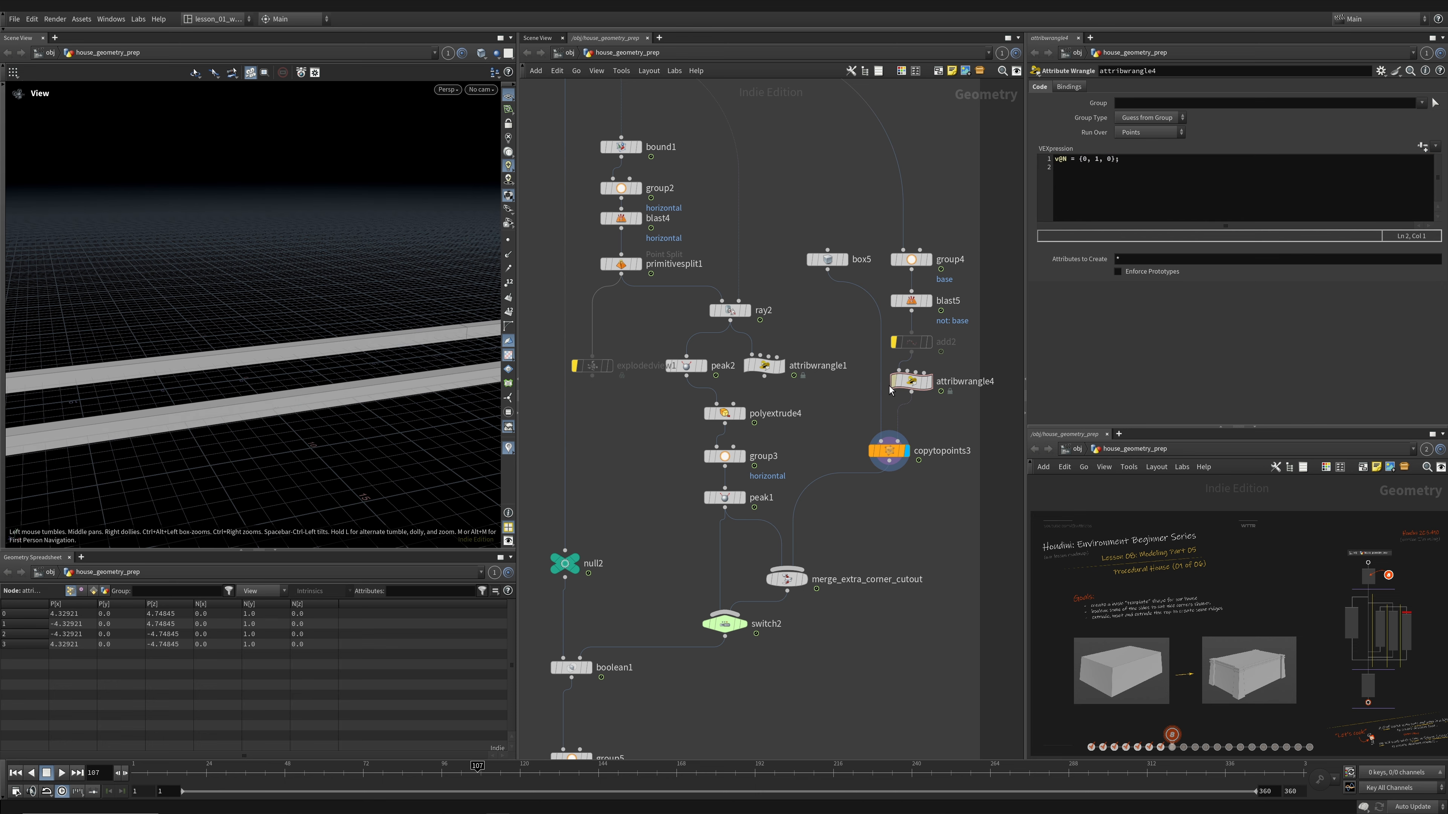
- Change attribwrangle4's expression to v@N = {1, 0, 0}; and view the copied columns
{"action": "left_click", "coordinate": [1101, 160]}
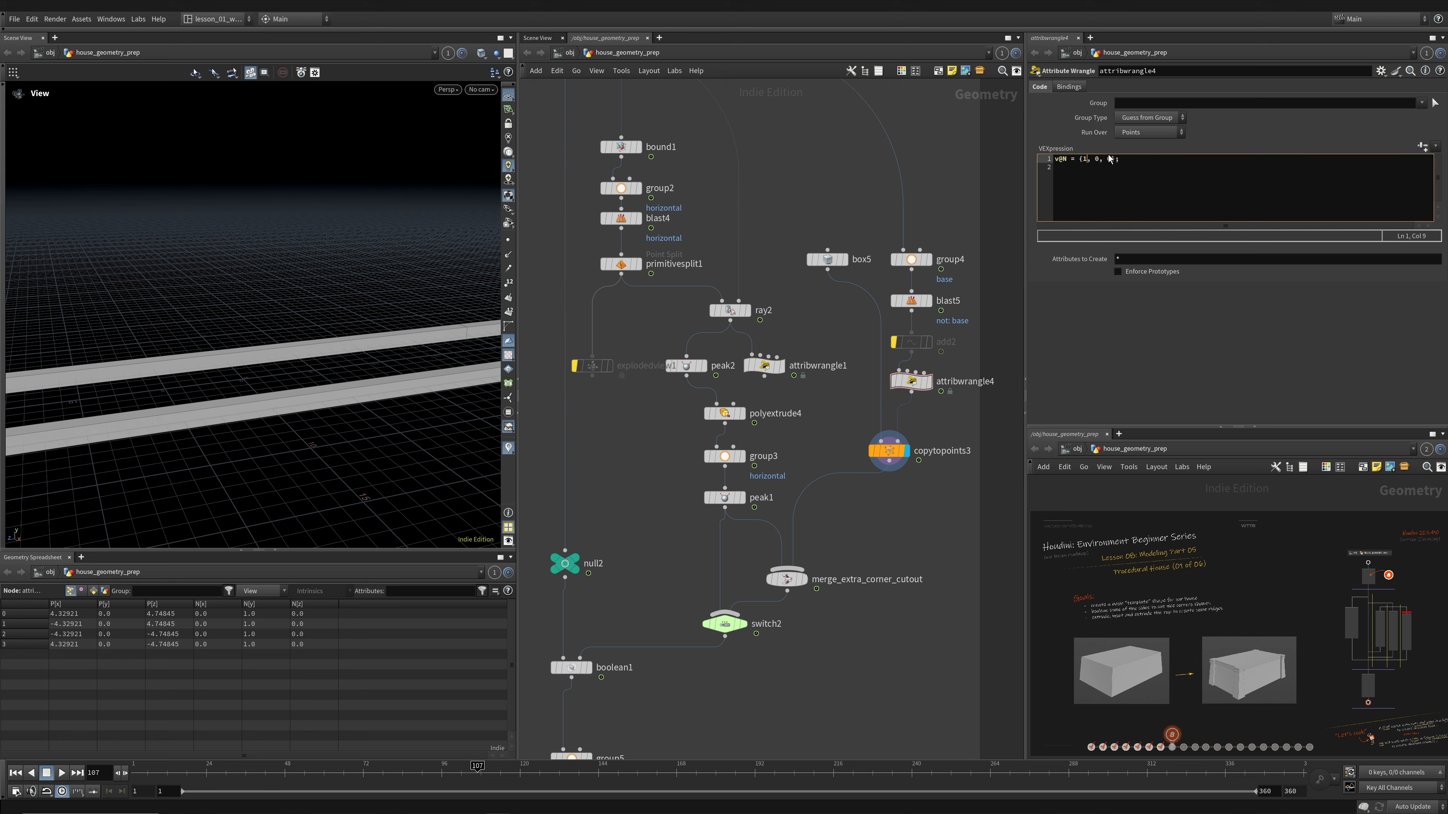
{"action": "left_click", "coordinate": [897, 511]}
{"action": "left_click_drag", "start_coordinate": [329, 401], "coordinate": [382, 388], "text": "alt"}
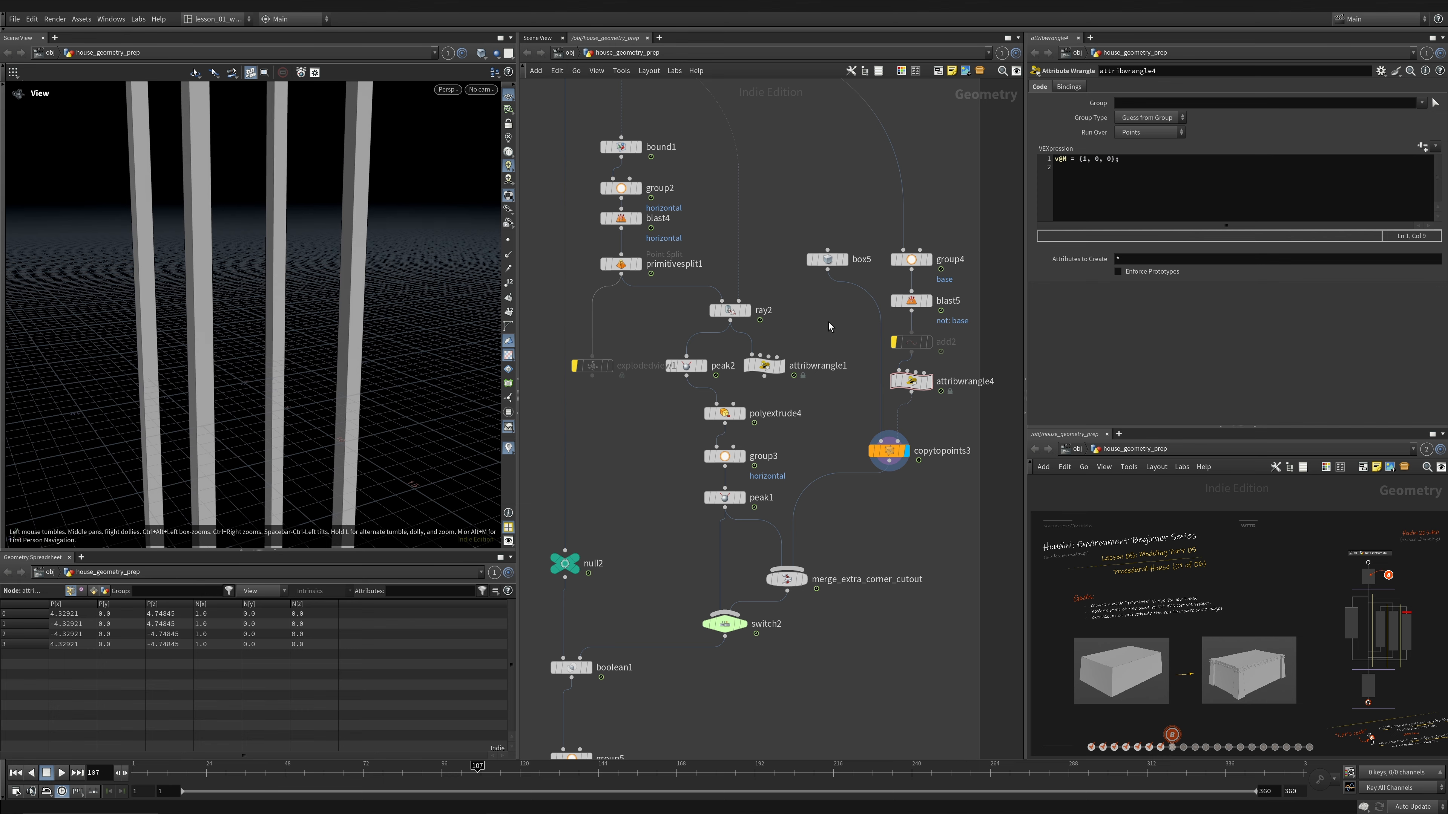
- Display attribwrangle4 and examine the point normals on the base face's corners
{"action": "left_click", "coordinate": [928, 381]}
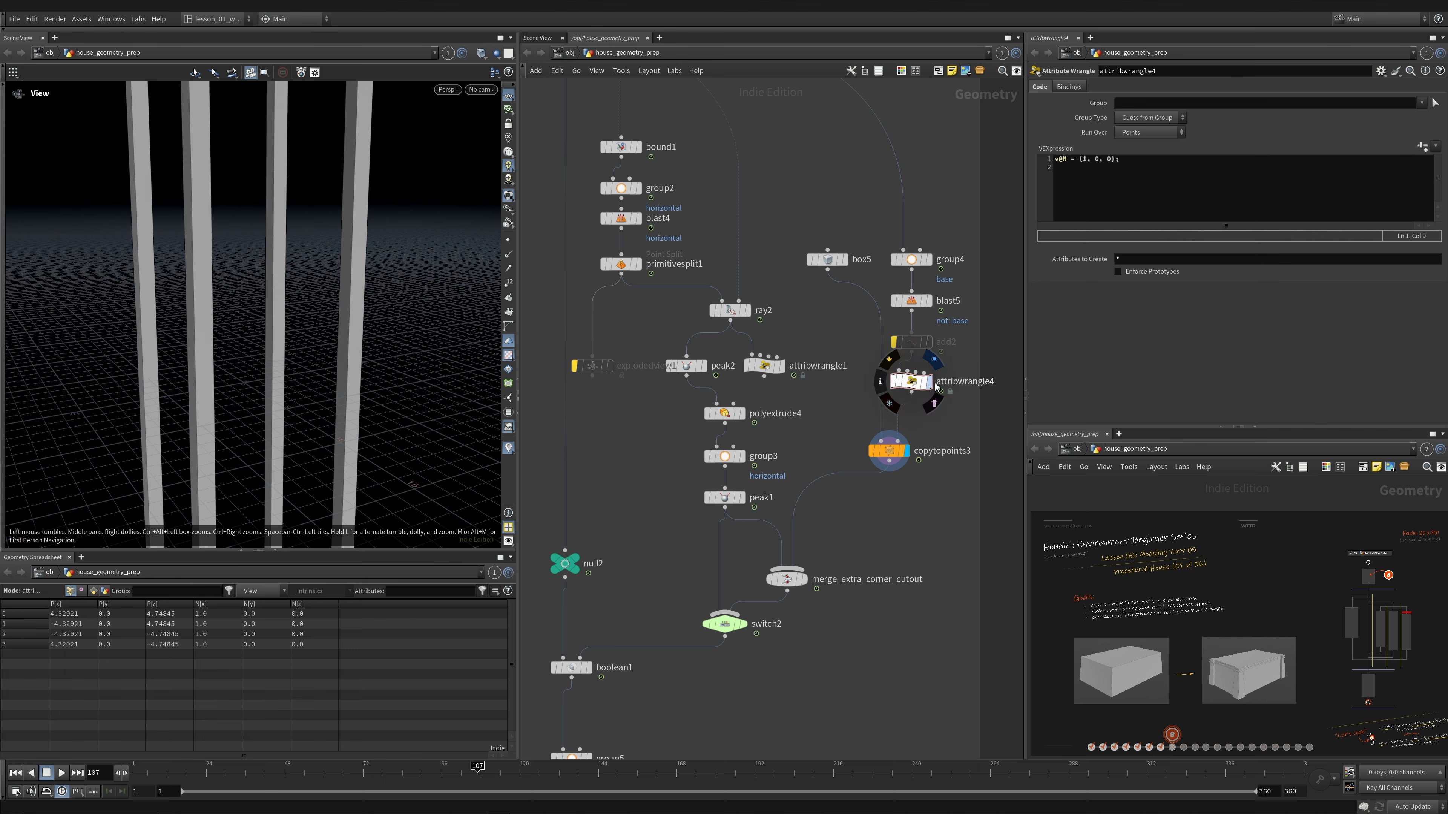
{"action": "left_click_drag", "start_coordinate": [342, 365], "coordinate": [371, 406], "text": "alt"}
{"action": "right_click_drag", "start_coordinate": [370, 406], "coordinate": [378, 414], "text": "alt"}
{"action": "middle_click_drag", "start_coordinate": [378, 414], "coordinate": [329, 288], "text": "alt"}
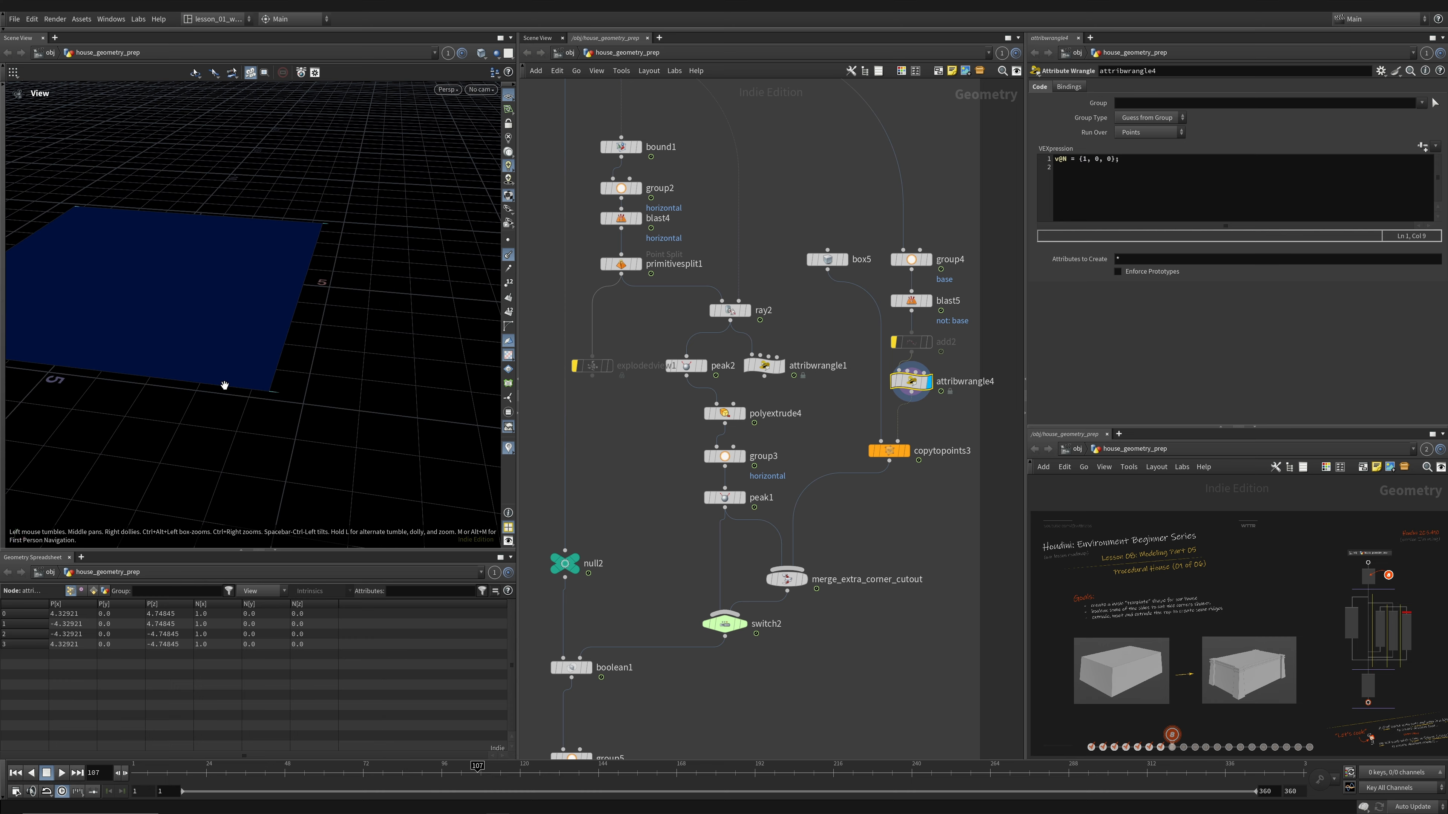
{"action": "left_click_drag", "start_coordinate": [315, 387], "coordinate": [331, 275]}
- Display box5 and examine the single source column's orientation from several angles
{"action": "left_click", "coordinate": [845, 260]}
{"action": "left_click_drag", "start_coordinate": [285, 317], "coordinate": [376, 257]}
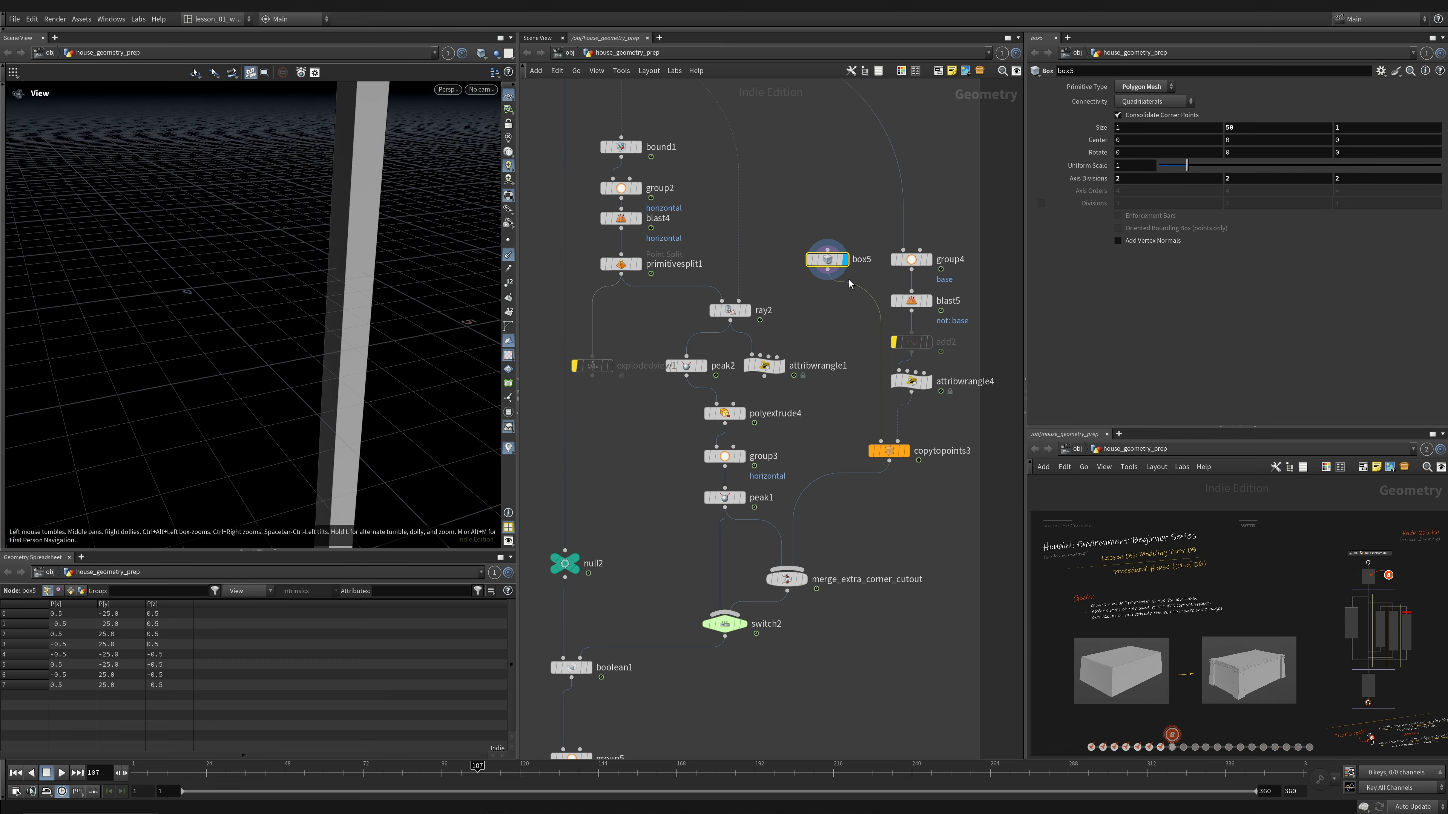
{"action": "left_click_drag", "start_coordinate": [789, 205], "coordinate": [848, 295]}
{"action": "mouse_move", "coordinate": [308, 331]}
{"action": "left_mouse_down"}
{"action": "mouse_move", "coordinate": [243, 333]}
{"action": "mouse_move", "coordinate": [244, 376]}
{"action": "left_mouse_up"}
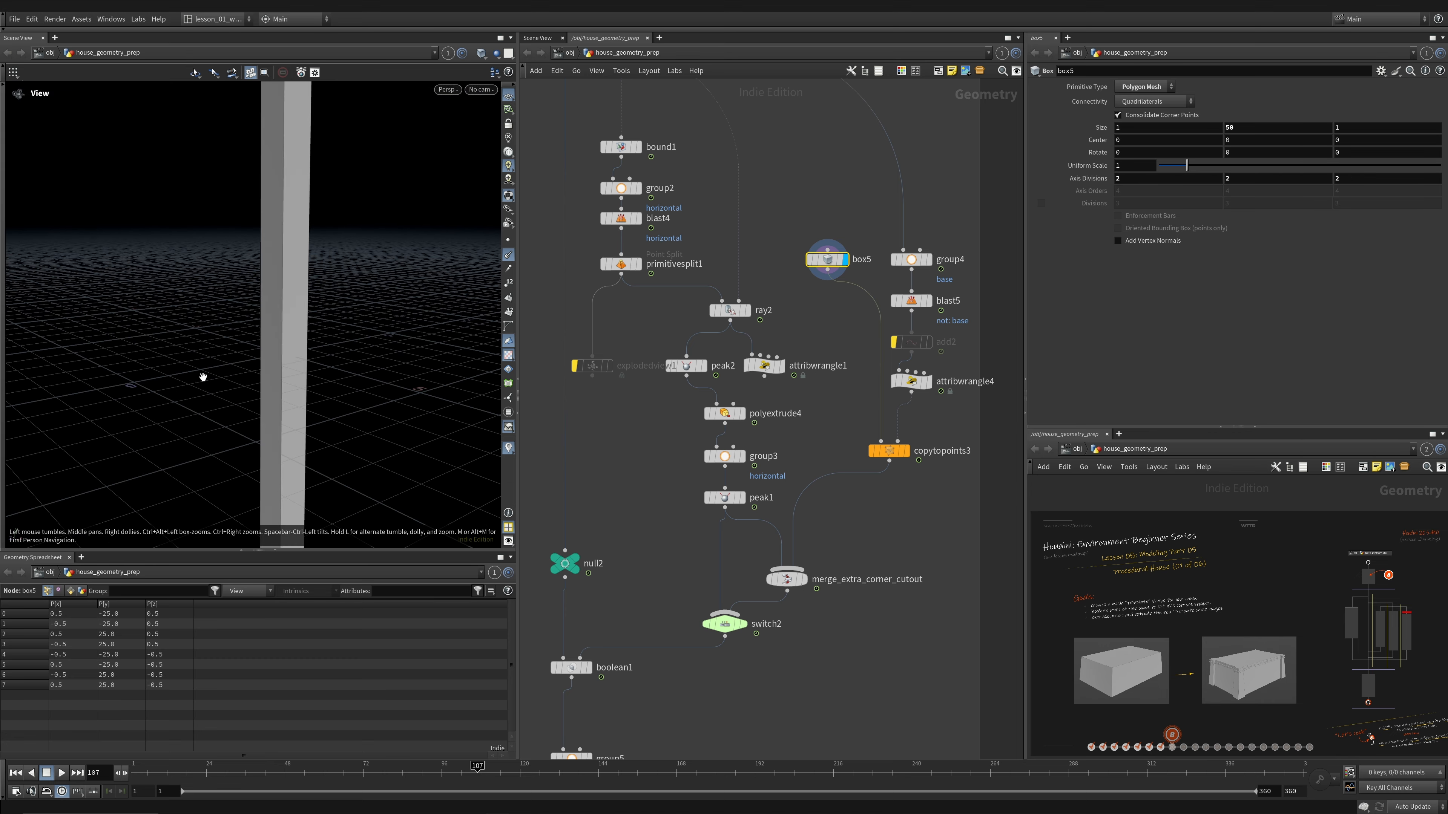
- Examine attribwrangle4's corner normals up close, and compare them with the full columns from copytopoints3
{"action": "left_click", "coordinate": [929, 382]}
{"action": "left_click", "coordinate": [912, 382]}
{"action": "left_click_drag", "start_coordinate": [328, 311], "coordinate": [307, 394]}
{"action": "right_click_drag", "start_coordinate": [412, 422], "coordinate": [672, 389]}
{"action": "left_click_drag", "start_coordinate": [371, 408], "coordinate": [262, 371]}
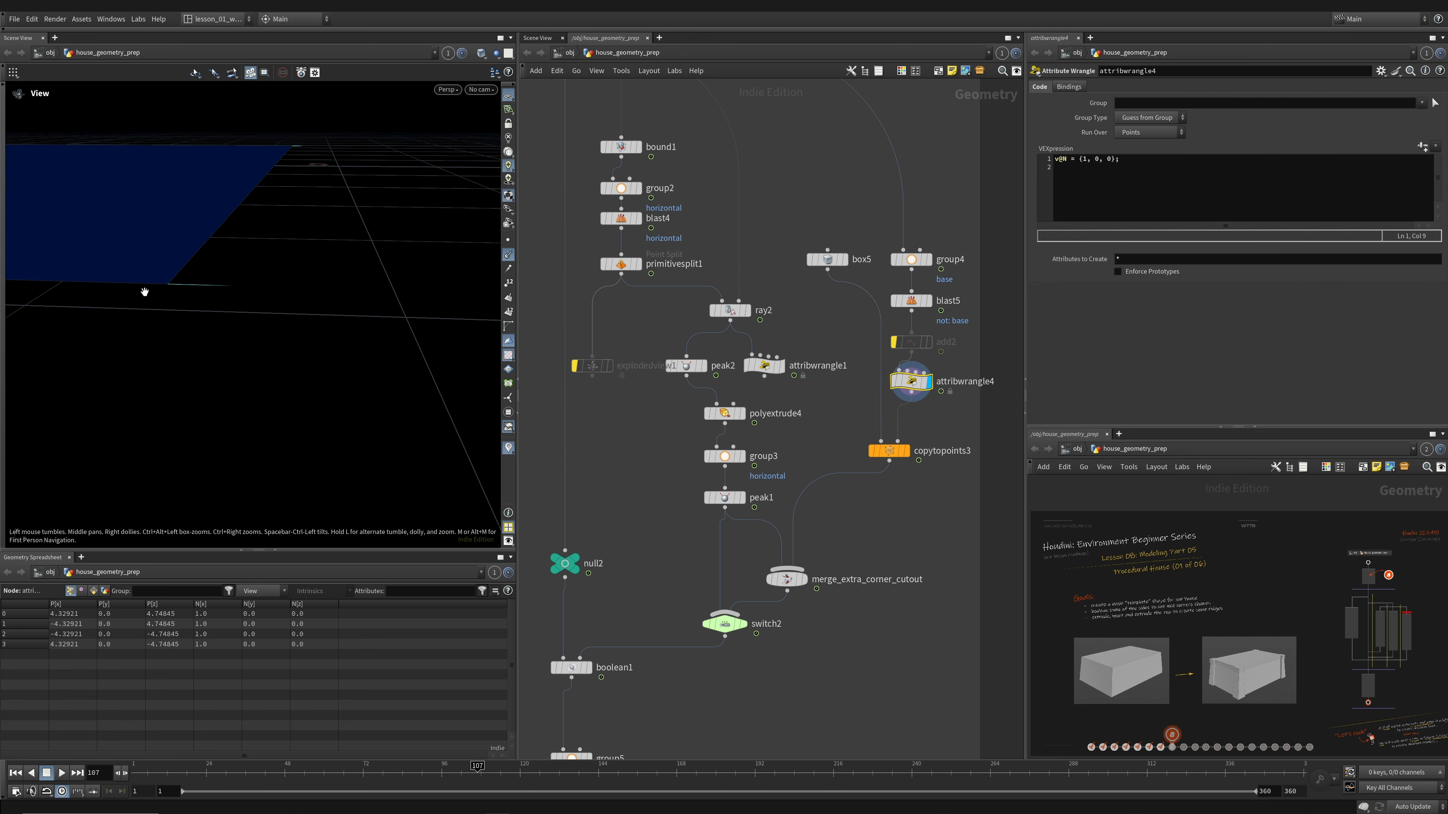
{"action": "left_click_drag", "start_coordinate": [145, 292], "coordinate": [261, 343]}
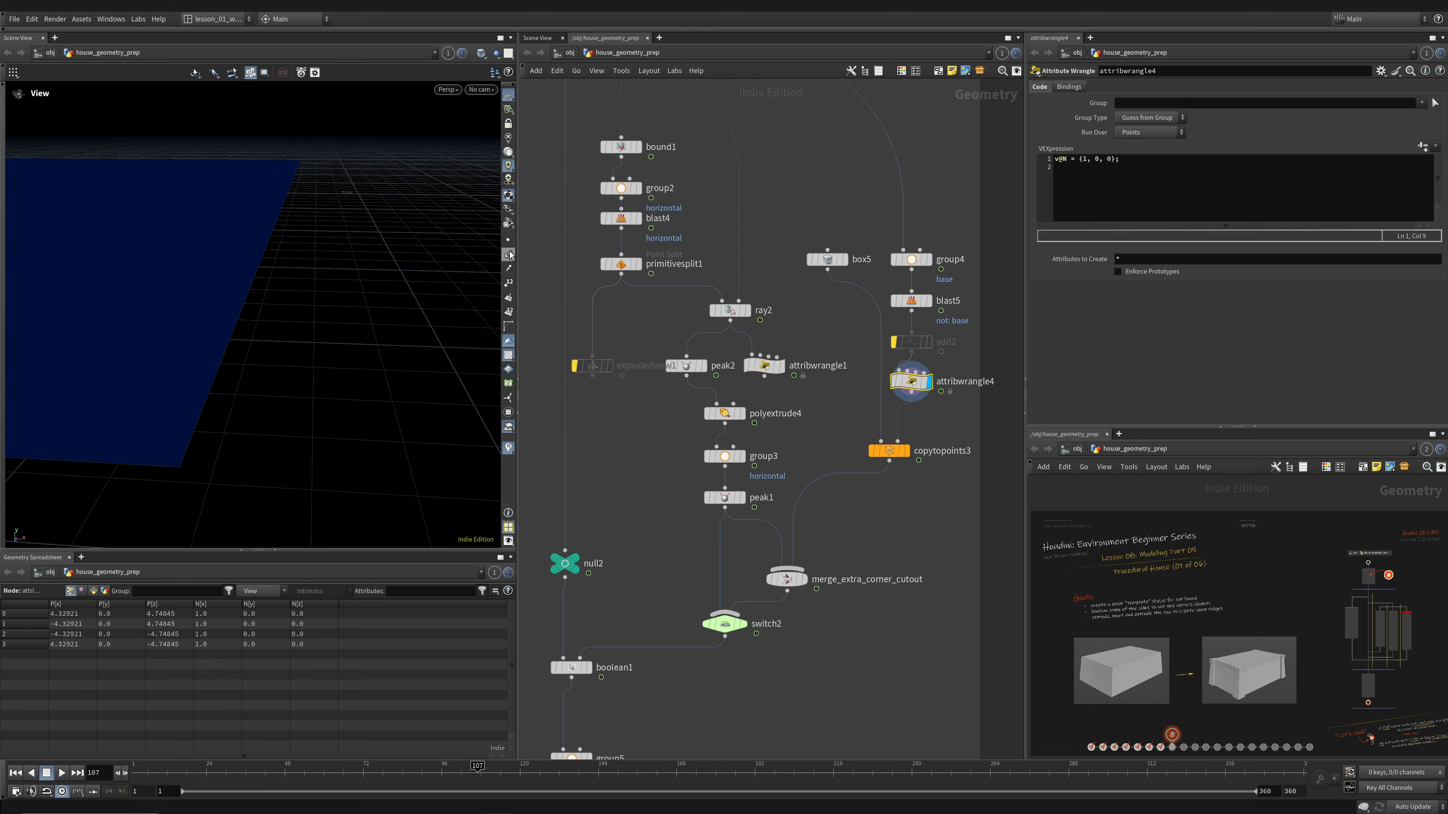
{"action": "left_click", "coordinate": [905, 451]}
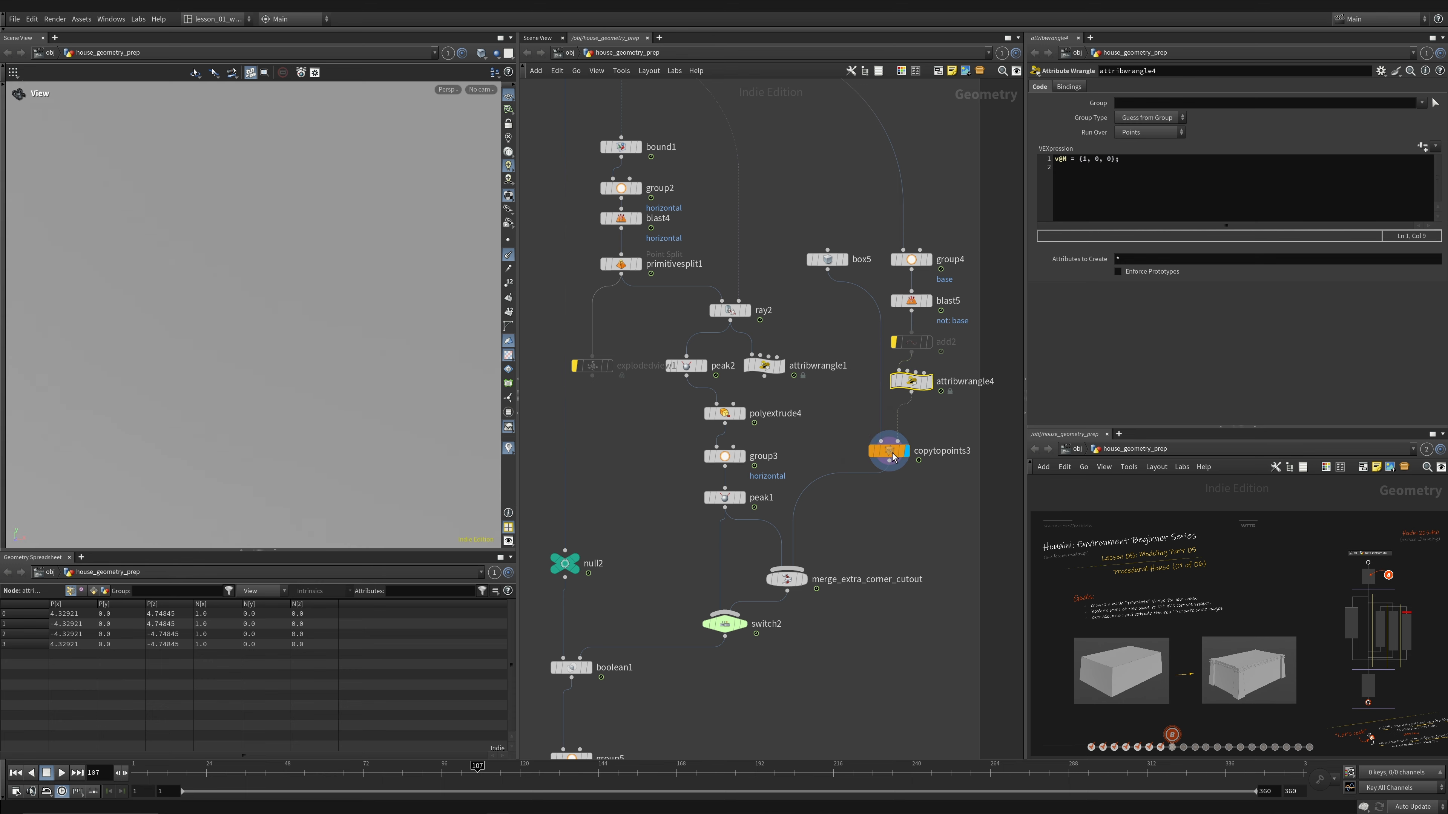
{"action": "left_click_drag", "start_coordinate": [217, 313], "coordinate": [370, 406]}
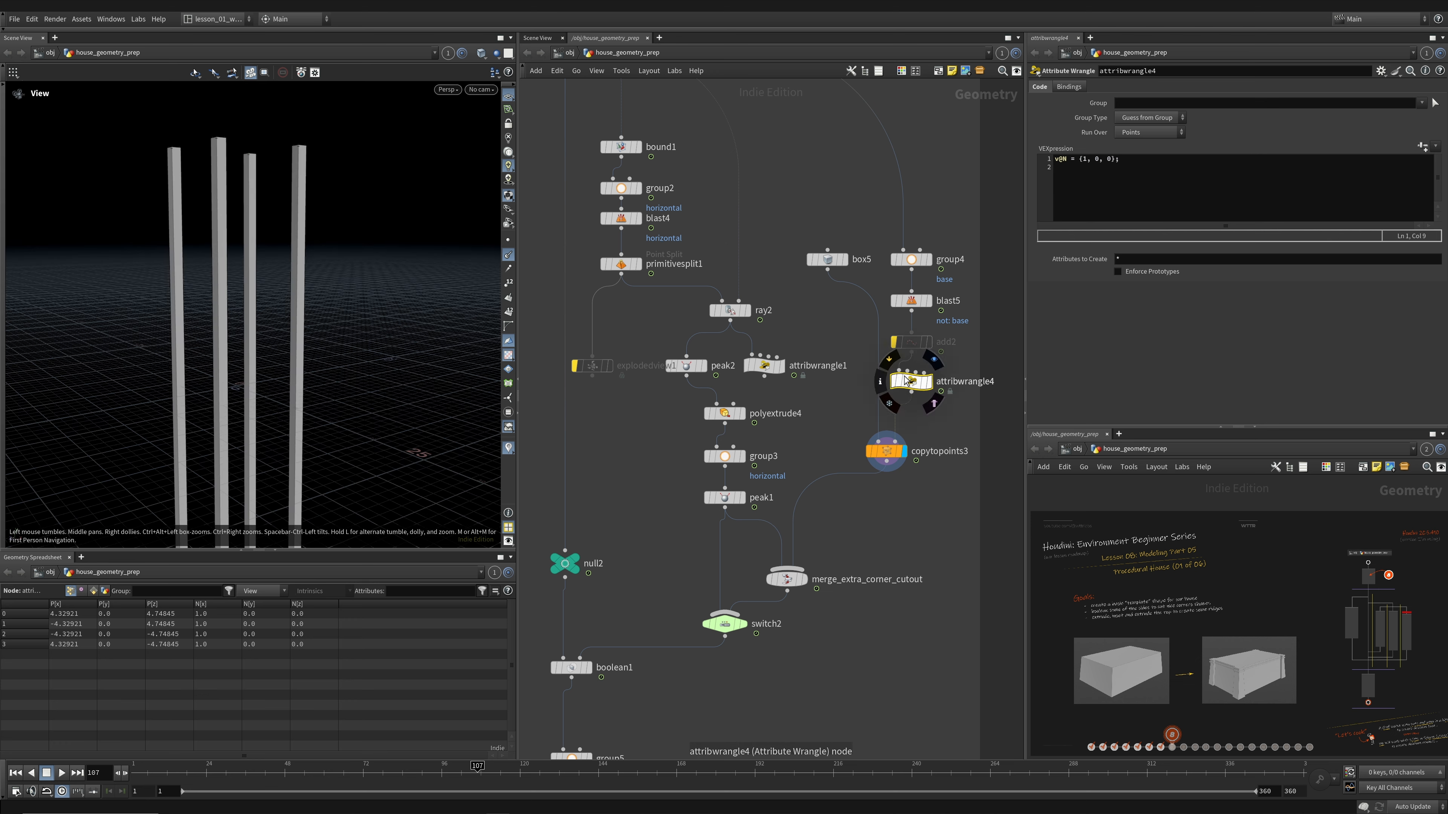
- Re-enable add2 and bypass attribwrangle4 while keeping copytopoints3 displayed
{"action": "key", "text": "b"}
{"action": "key", "text": "b"}
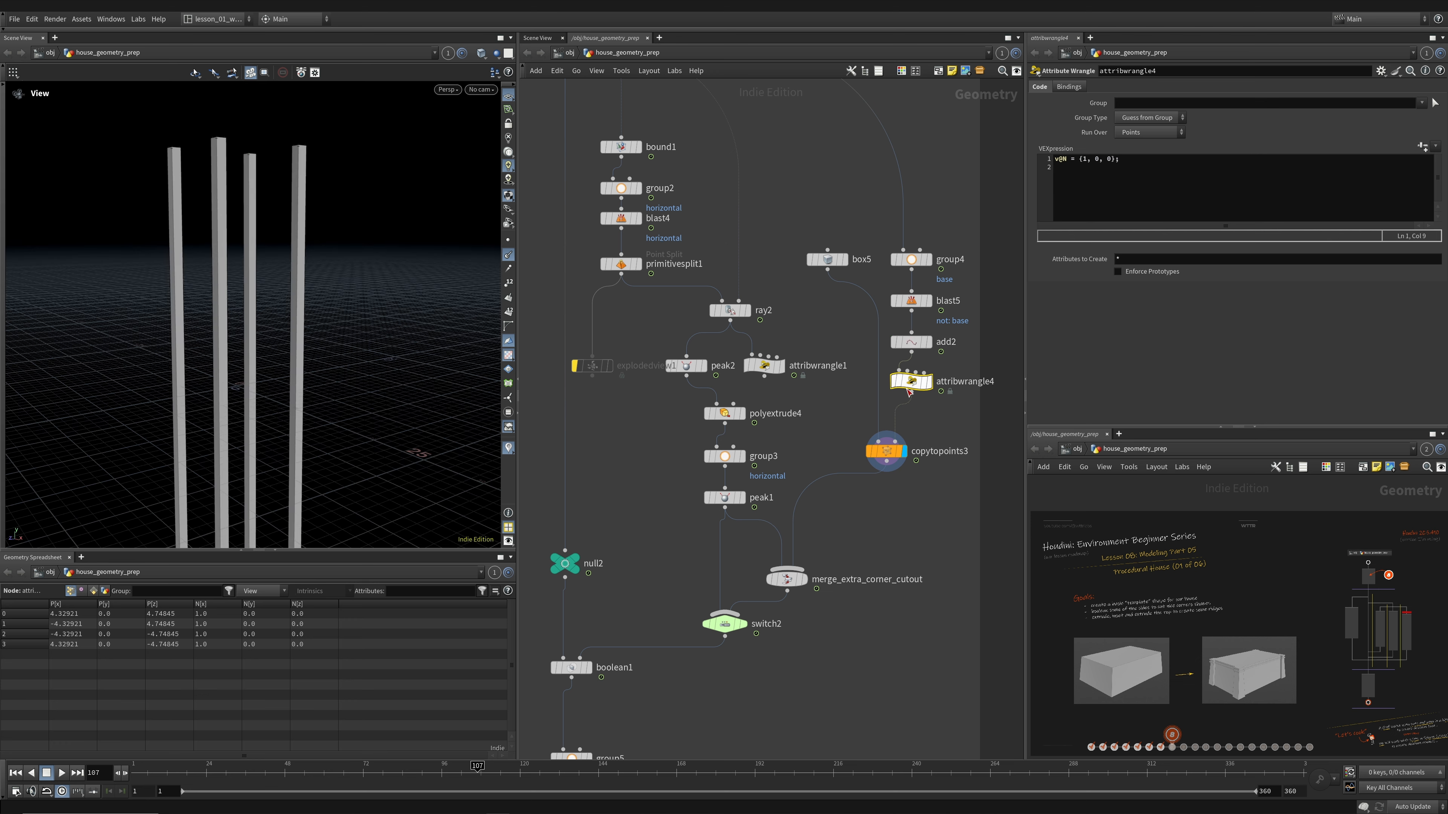
{"action": "key", "text": "b"}
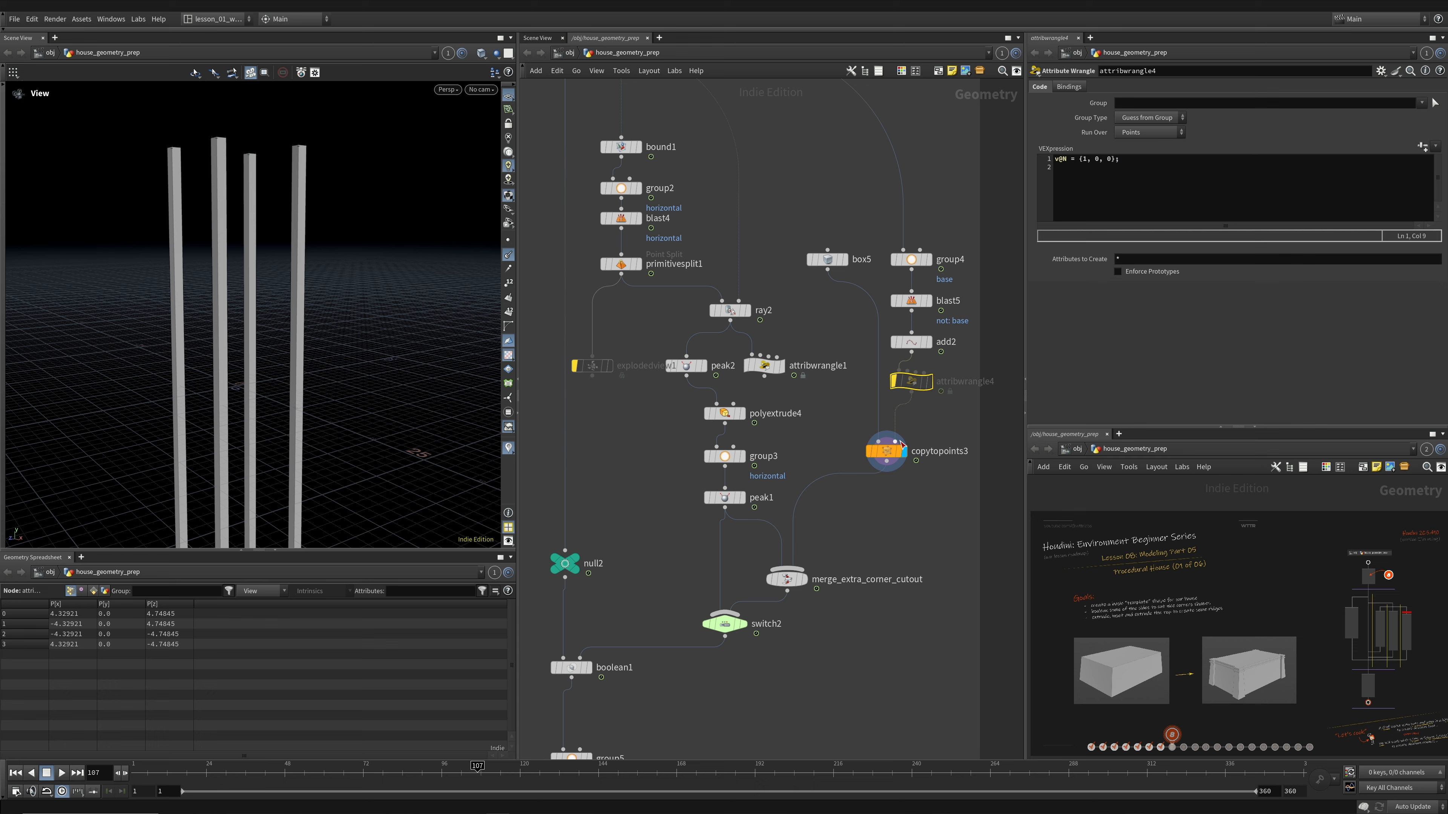
- Display the columns from copytopoints3, followed by the combined cutters in merge_extra_corner_cutout
{"action": "left_click", "coordinate": [887, 450]}
{"action": "left_click_drag", "start_coordinate": [220, 326], "coordinate": [279, 321]}
{"action": "middle_click_drag", "start_coordinate": [278, 321], "coordinate": [274, 297]}
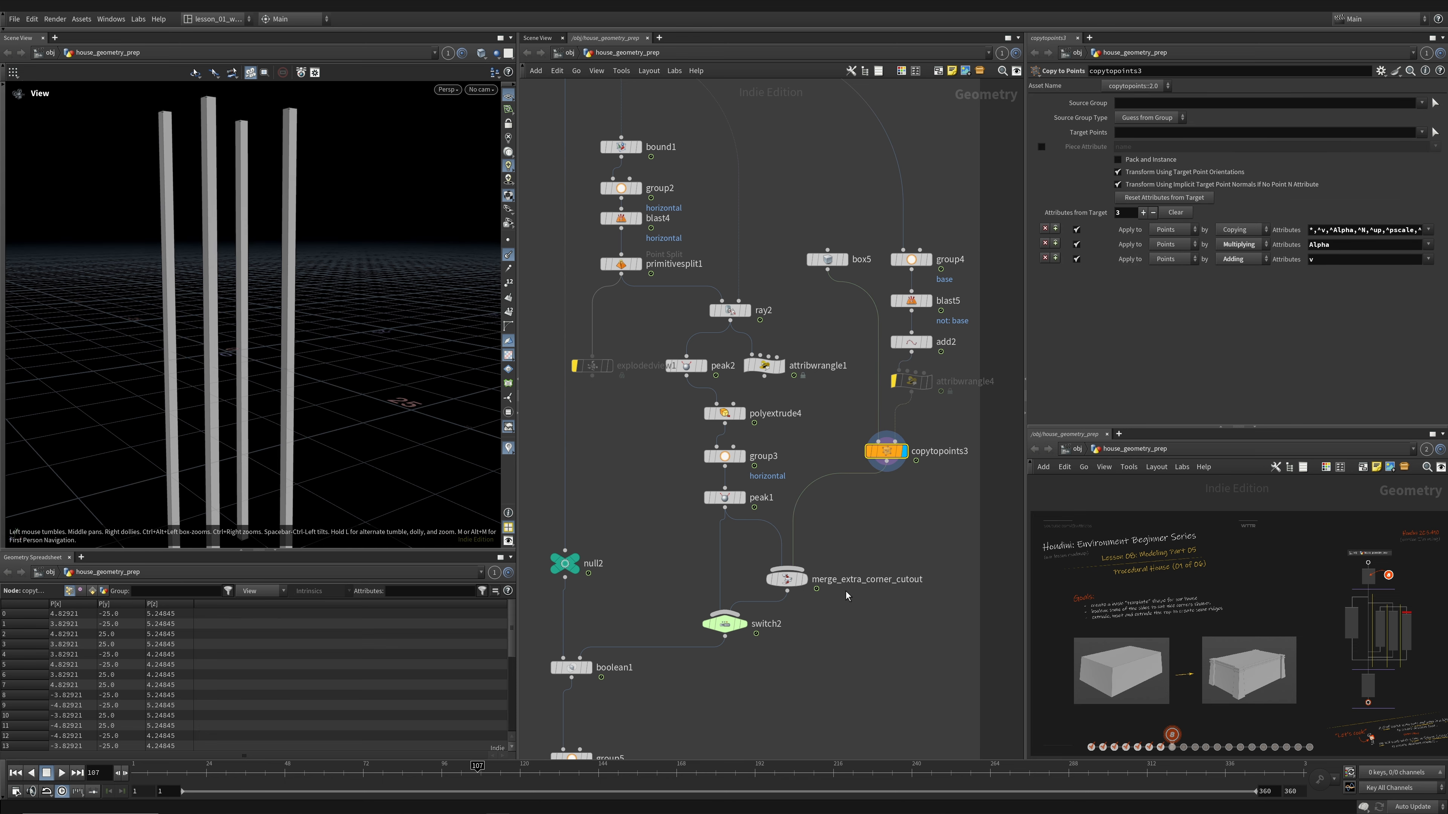
{"action": "left_click", "coordinate": [804, 579]}
{"action": "middle_click_drag", "start_coordinate": [849, 547], "coordinate": [856, 523]}
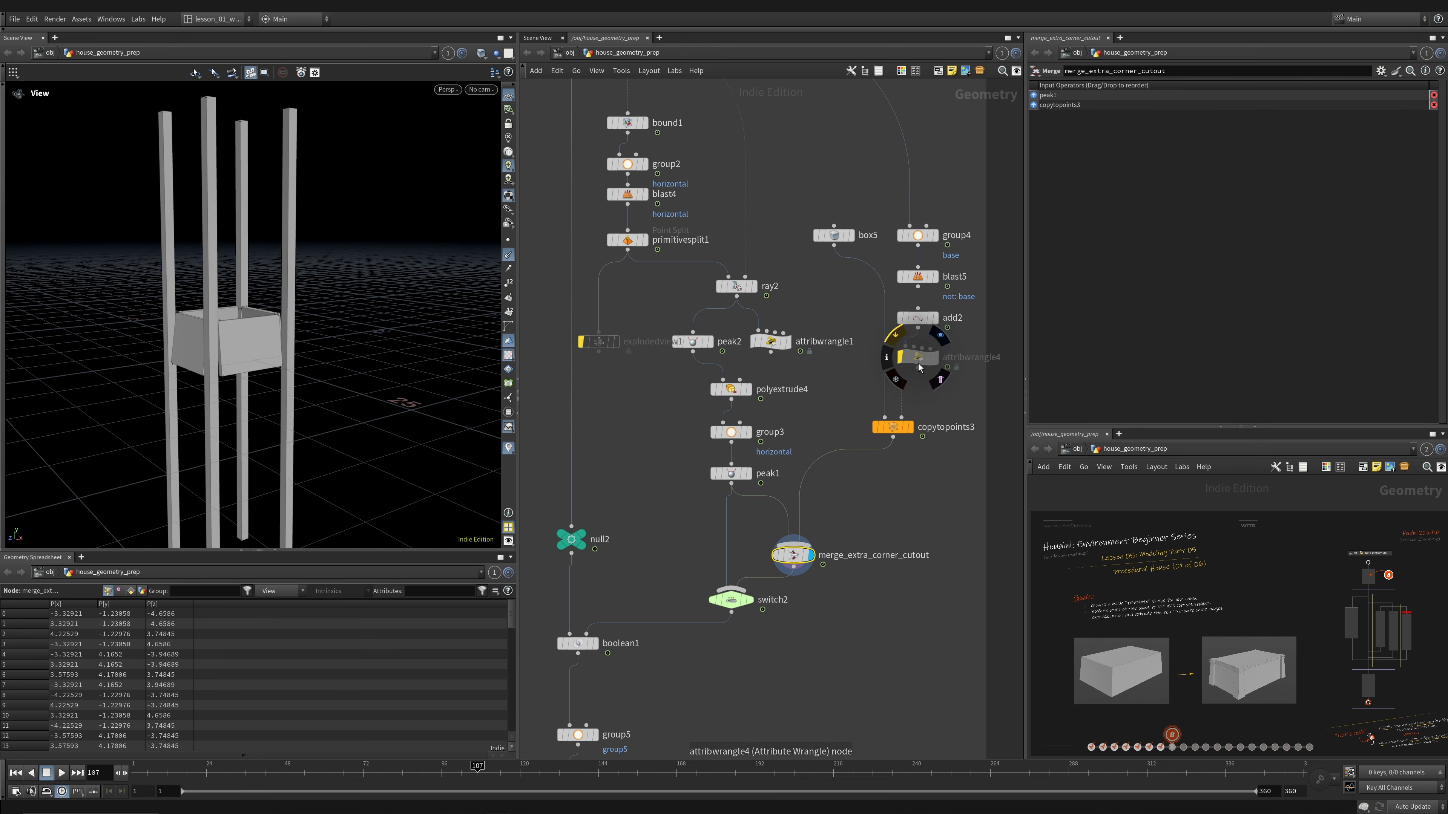
- Re-enable attribwrangle4 and bypass add2 above copytopoints3
{"action": "key", "text": "b"}
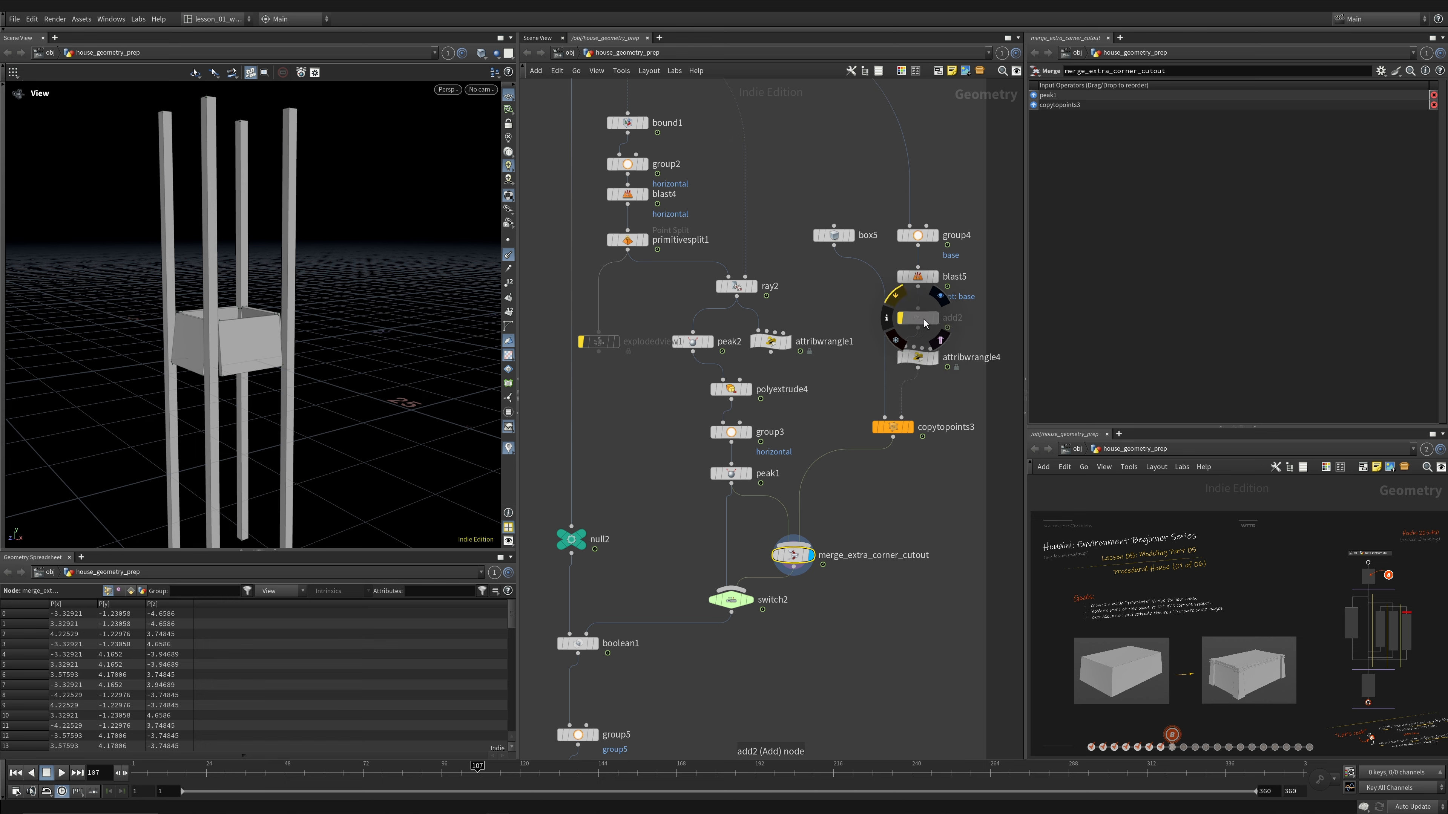
{"action": "key", "text": "b"}
{"action": "left_click", "coordinate": [914, 318]}
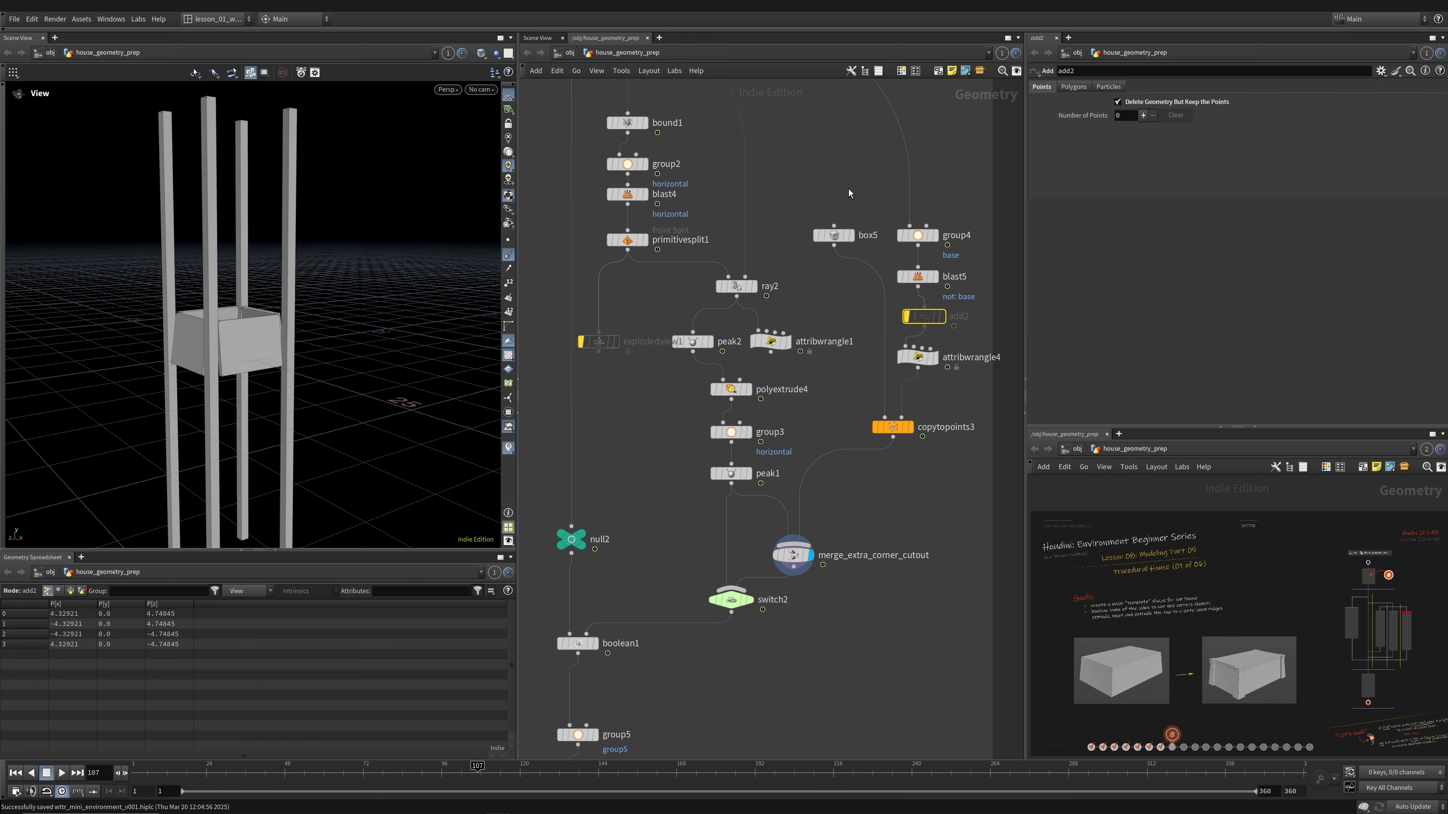
- Compare the single box5 column's orientation with the copied columns of copytopoints3
{"action": "left_click", "coordinate": [833, 235]}
{"action": "left_click", "coordinate": [851, 234]}
{"action": "left_click_drag", "start_coordinate": [291, 323], "coordinate": [251, 358]}
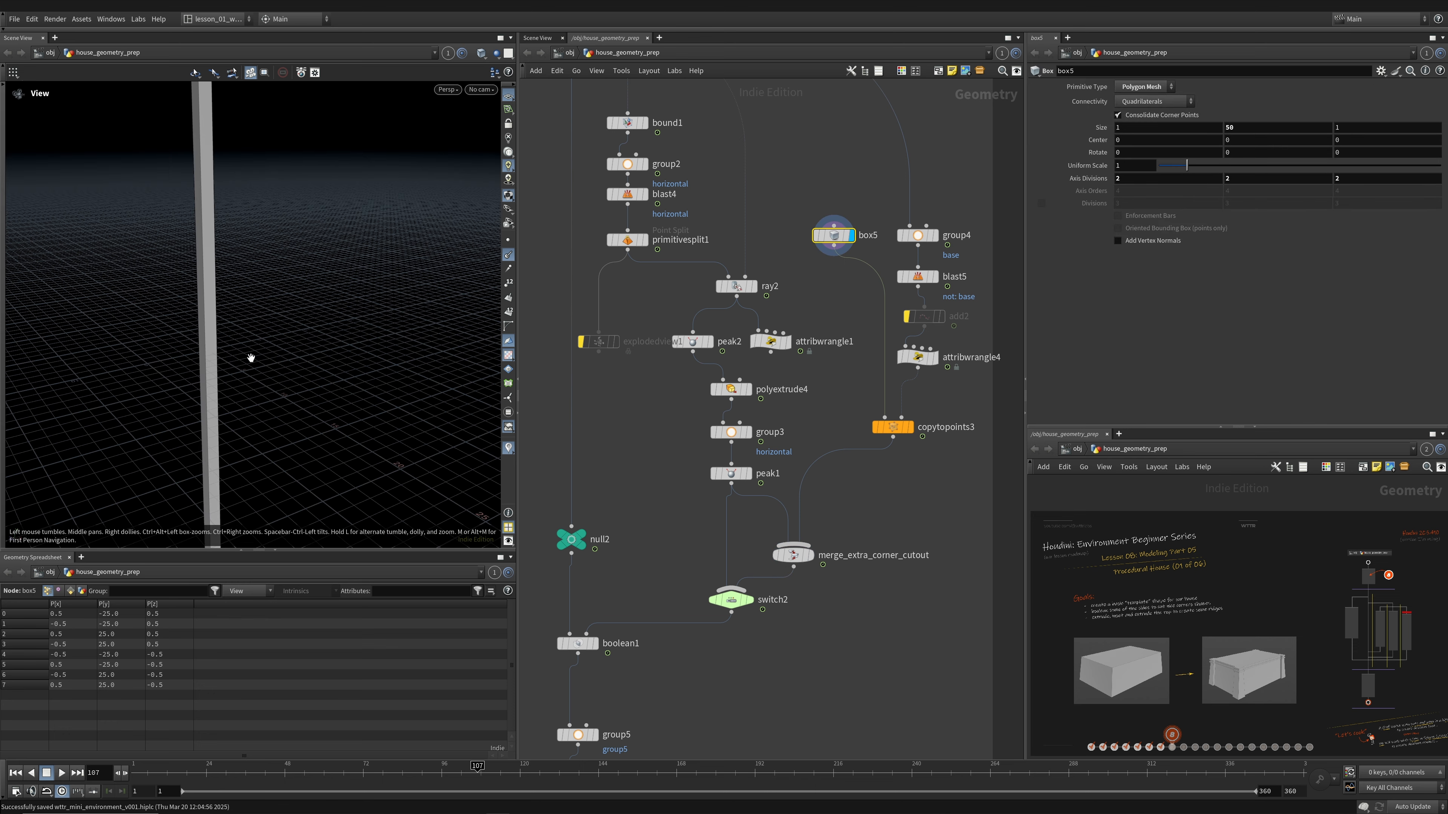
{"action": "left_click_drag", "start_coordinate": [908, 429], "coordinate": [901, 429]}
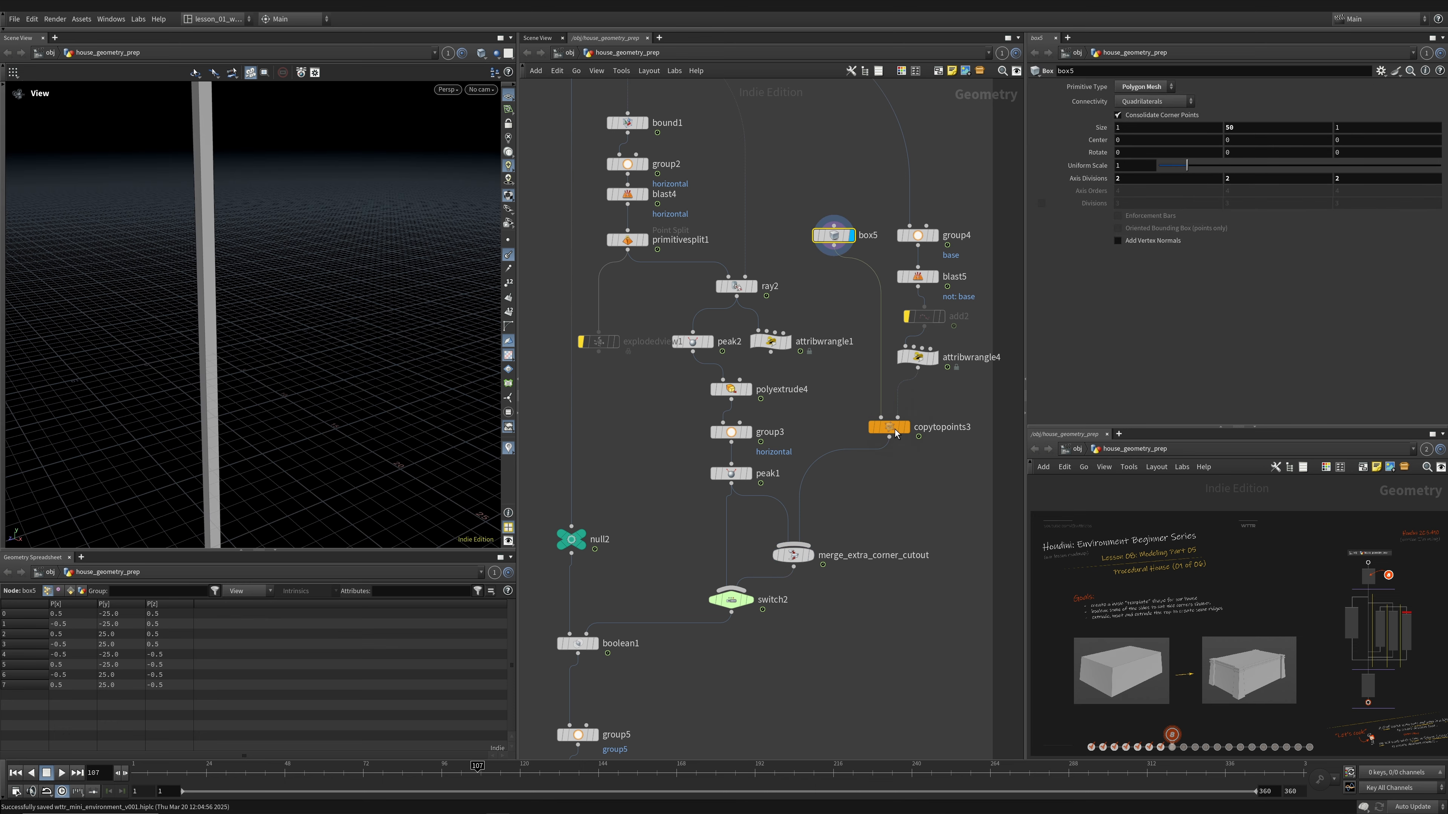
{"action": "left_click", "coordinate": [901, 427]}
{"action": "left_click", "coordinate": [904, 428]}
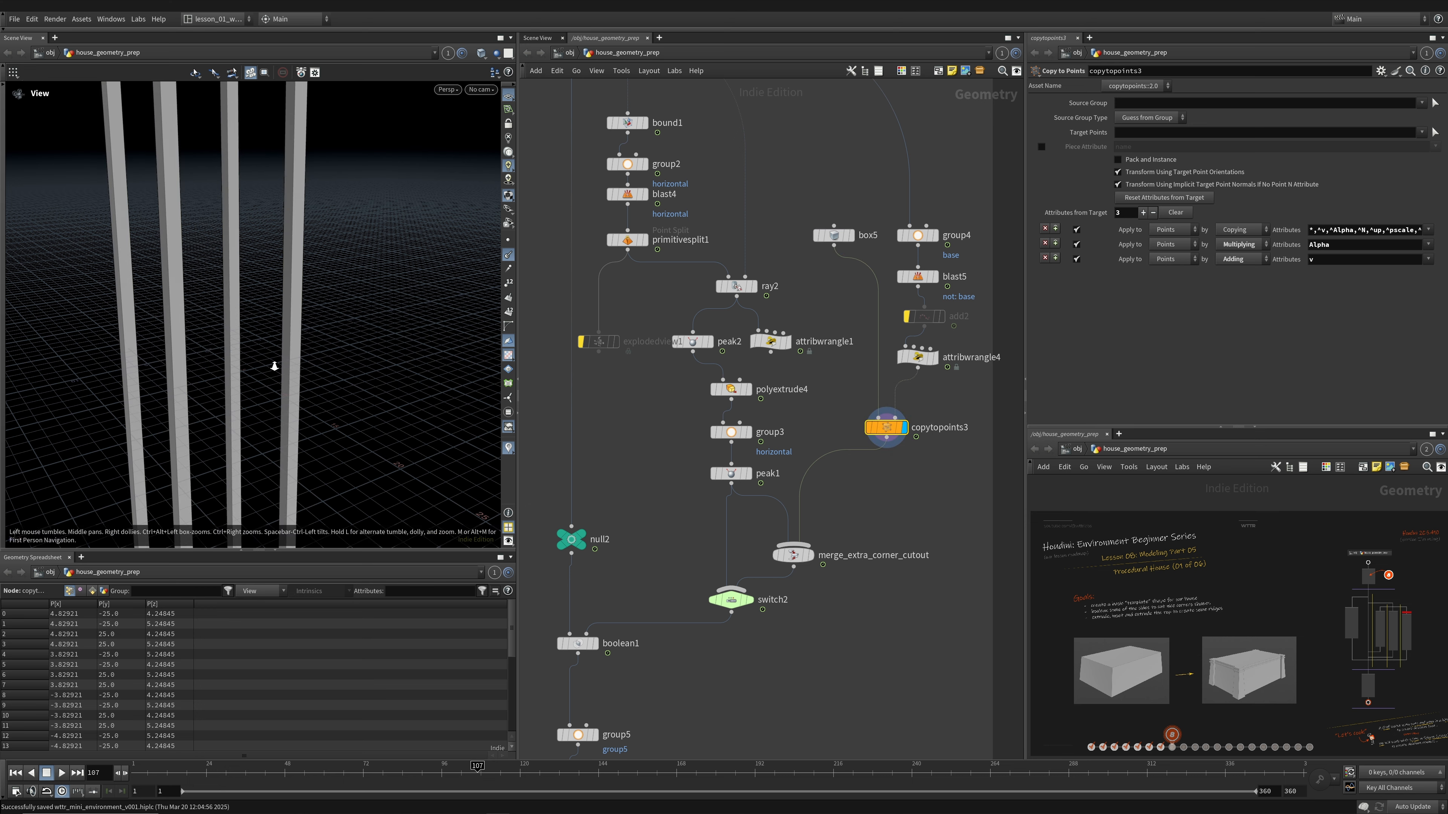
{"action": "right_click_drag", "start_coordinate": [274, 366], "coordinate": [230, 393]}
{"action": "left_click_drag", "start_coordinate": [230, 393], "coordinate": [229, 384]}
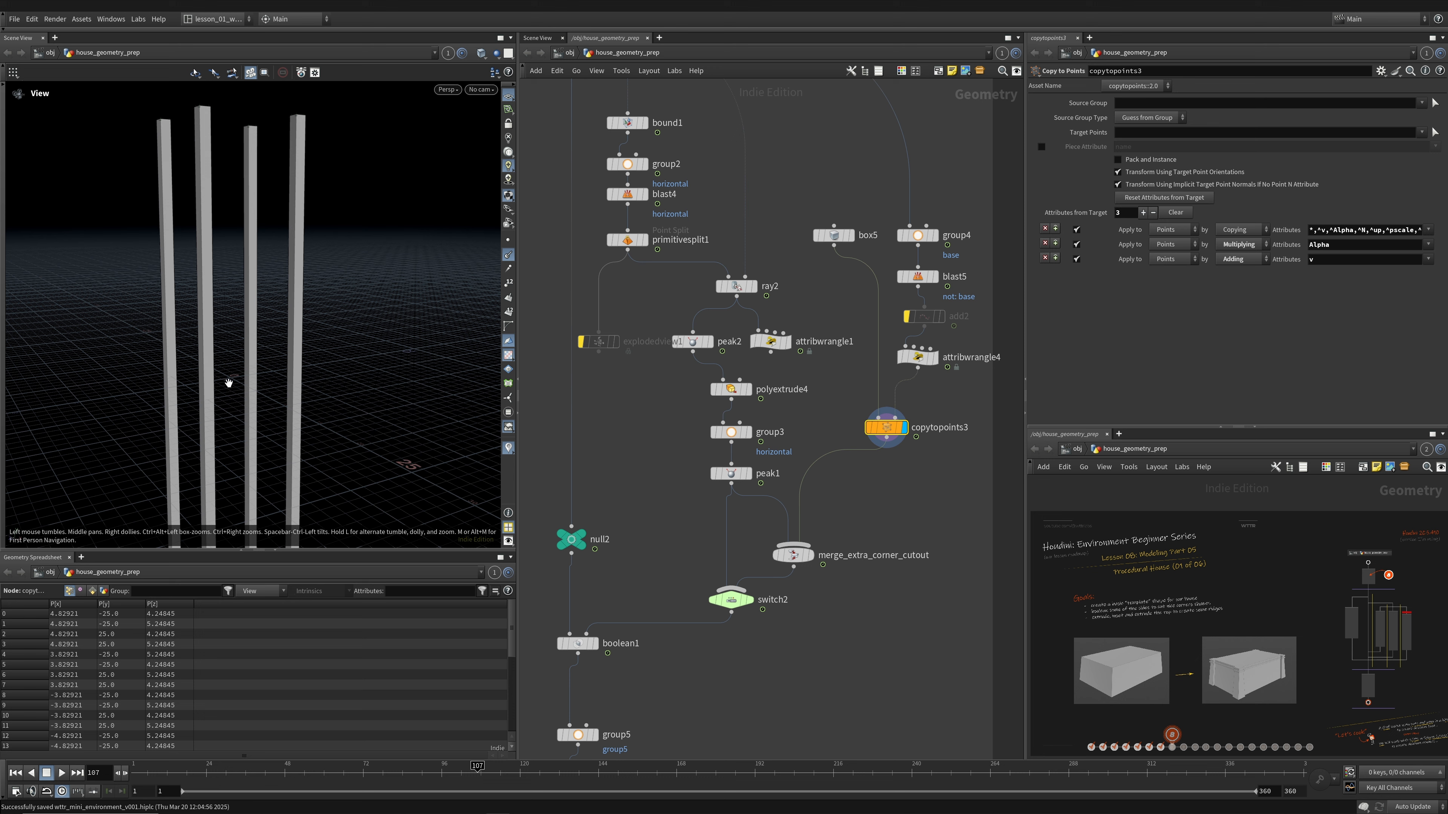
- Display merge_extra_corner_cutout and switch2, and examine the cutter geometry and the switch's inputs
{"action": "left_click", "coordinate": [810, 555]}
{"action": "scroll", "coordinate": [262, 368], "scroll_direction": "up", "scroll_amount": 2}
{"action": "left_click_drag", "start_coordinate": [230, 374], "coordinate": [215, 366]}
{"action": "left_click", "coordinate": [746, 601]}
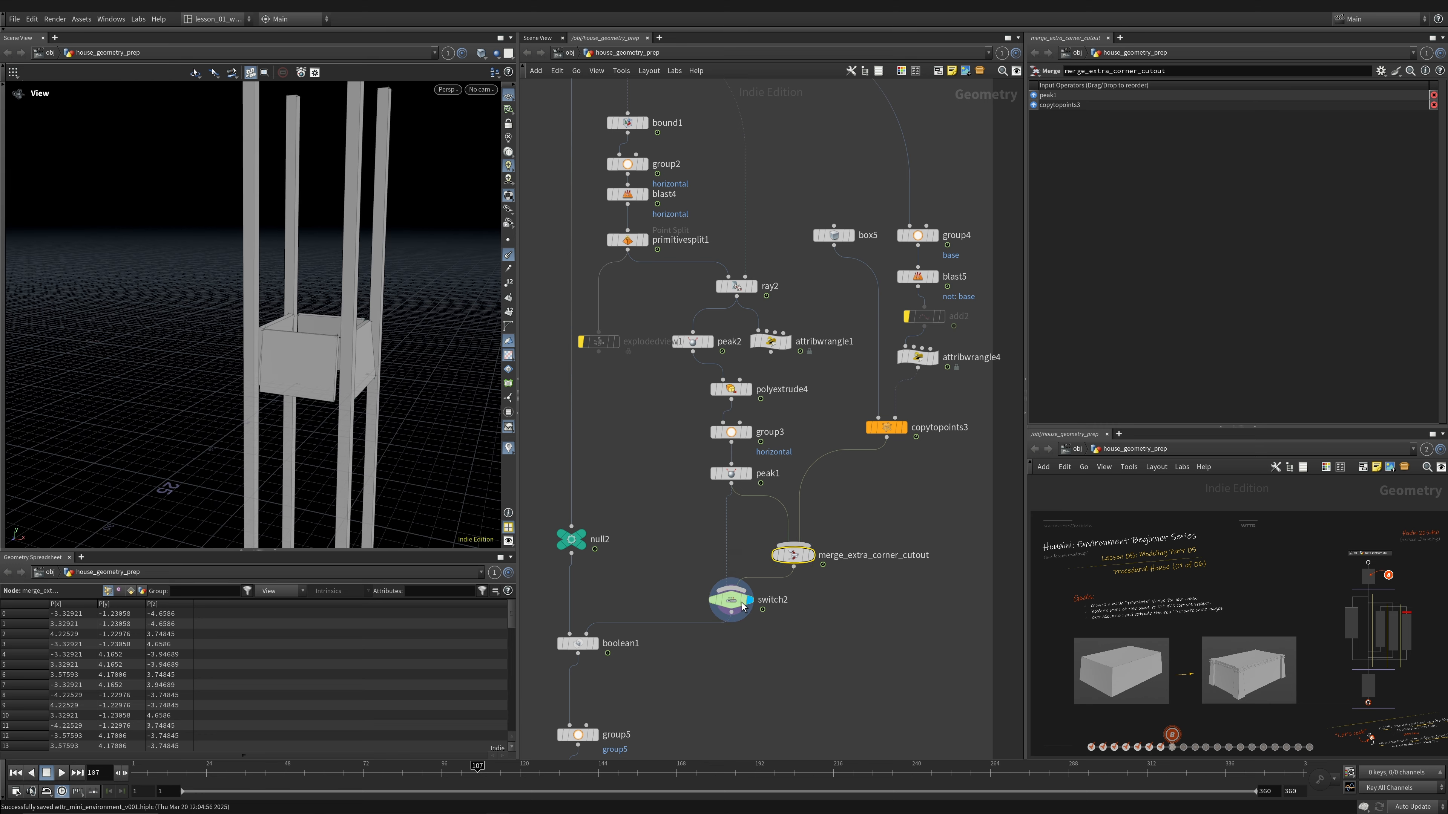
{"action": "left_click_drag", "start_coordinate": [1172, 89], "coordinate": [1183, 93]}
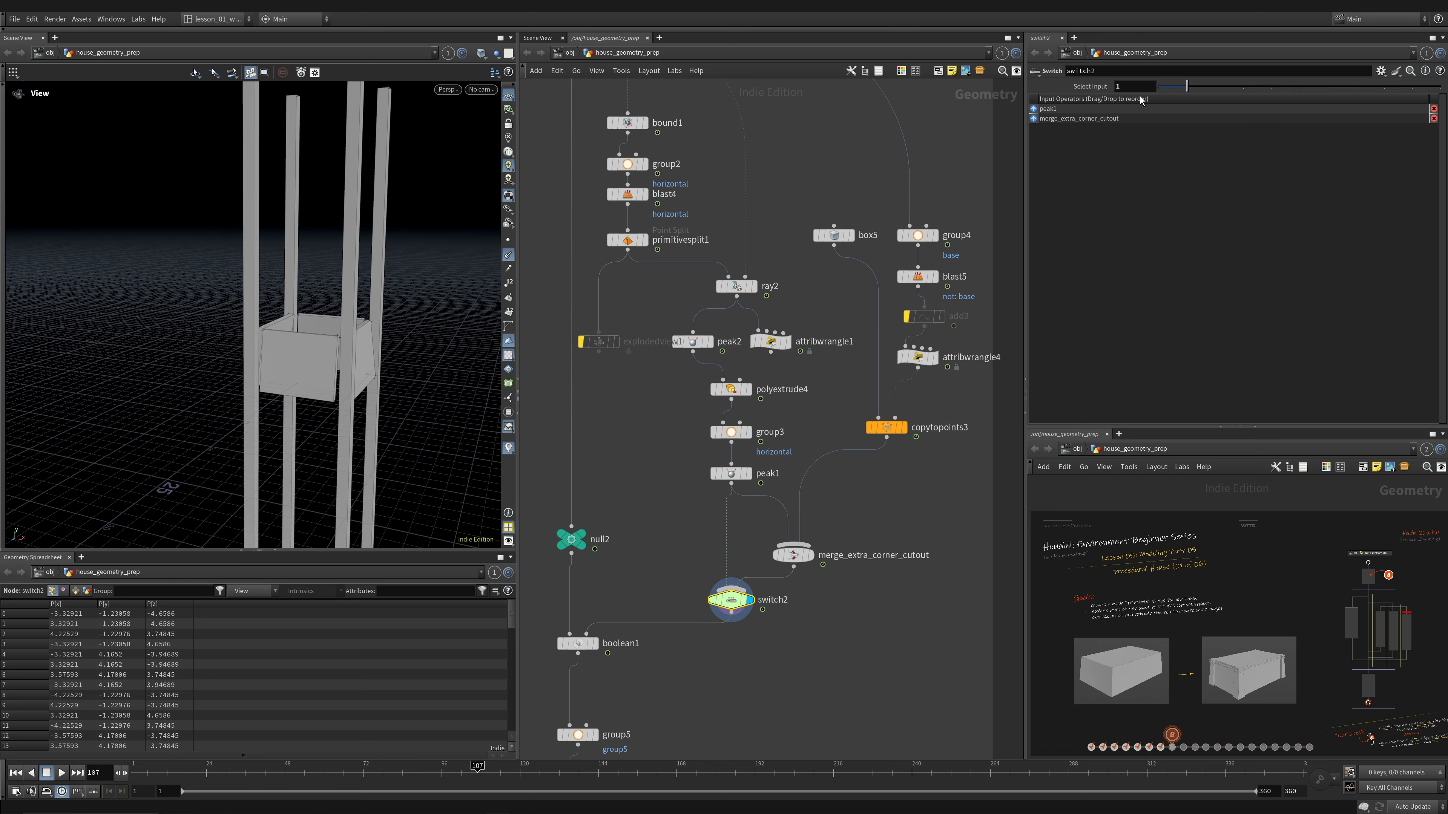
{"action": "left_click_drag", "start_coordinate": [345, 160], "coordinate": [298, 202]}
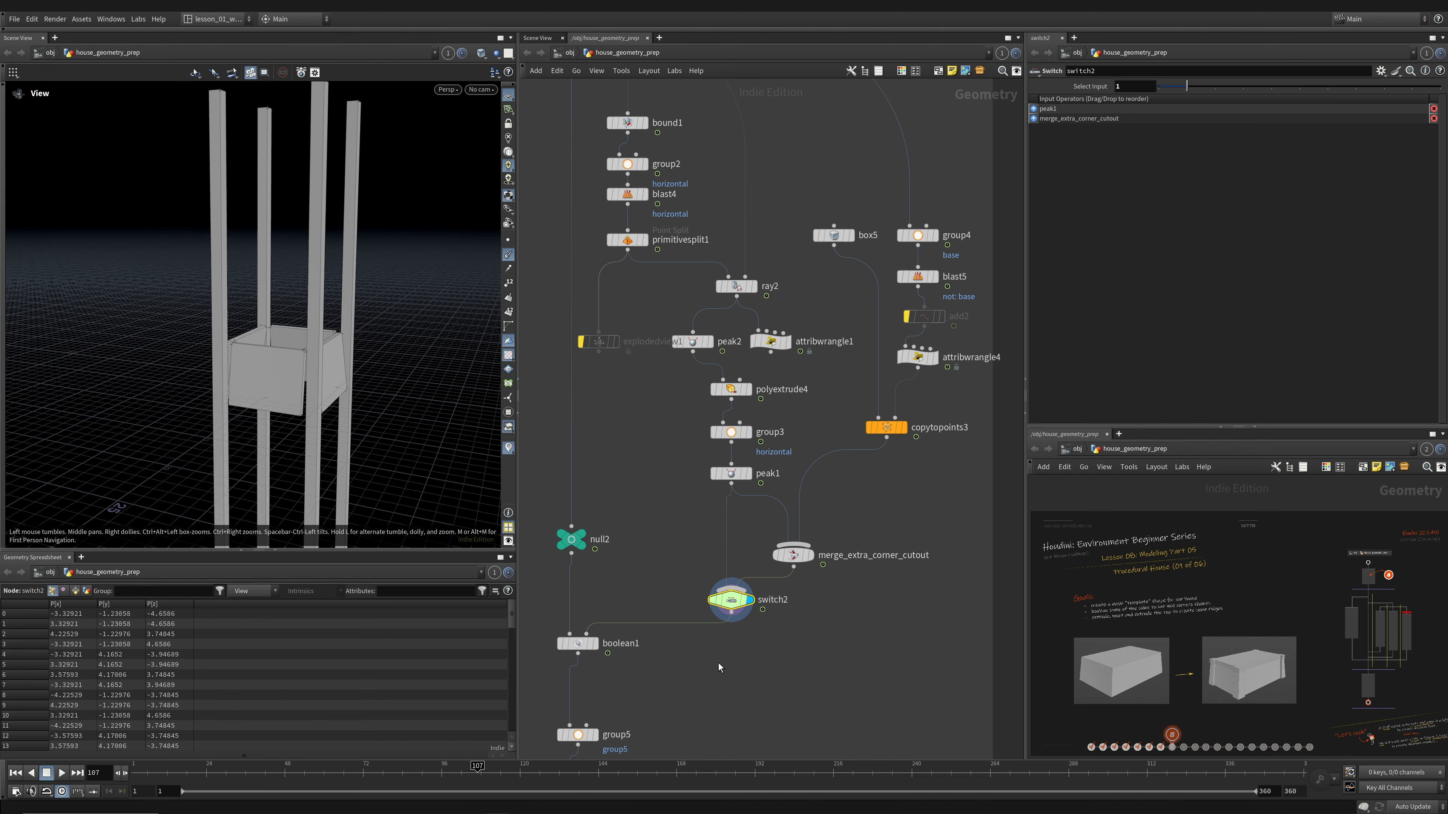
- Display boolean1, examine the house base's cut corners up close, and save the scene
{"action": "left_click", "coordinate": [597, 645]}
{"action": "scroll", "coordinate": [288, 368], "scroll_direction": "up", "scroll_amount": 8}
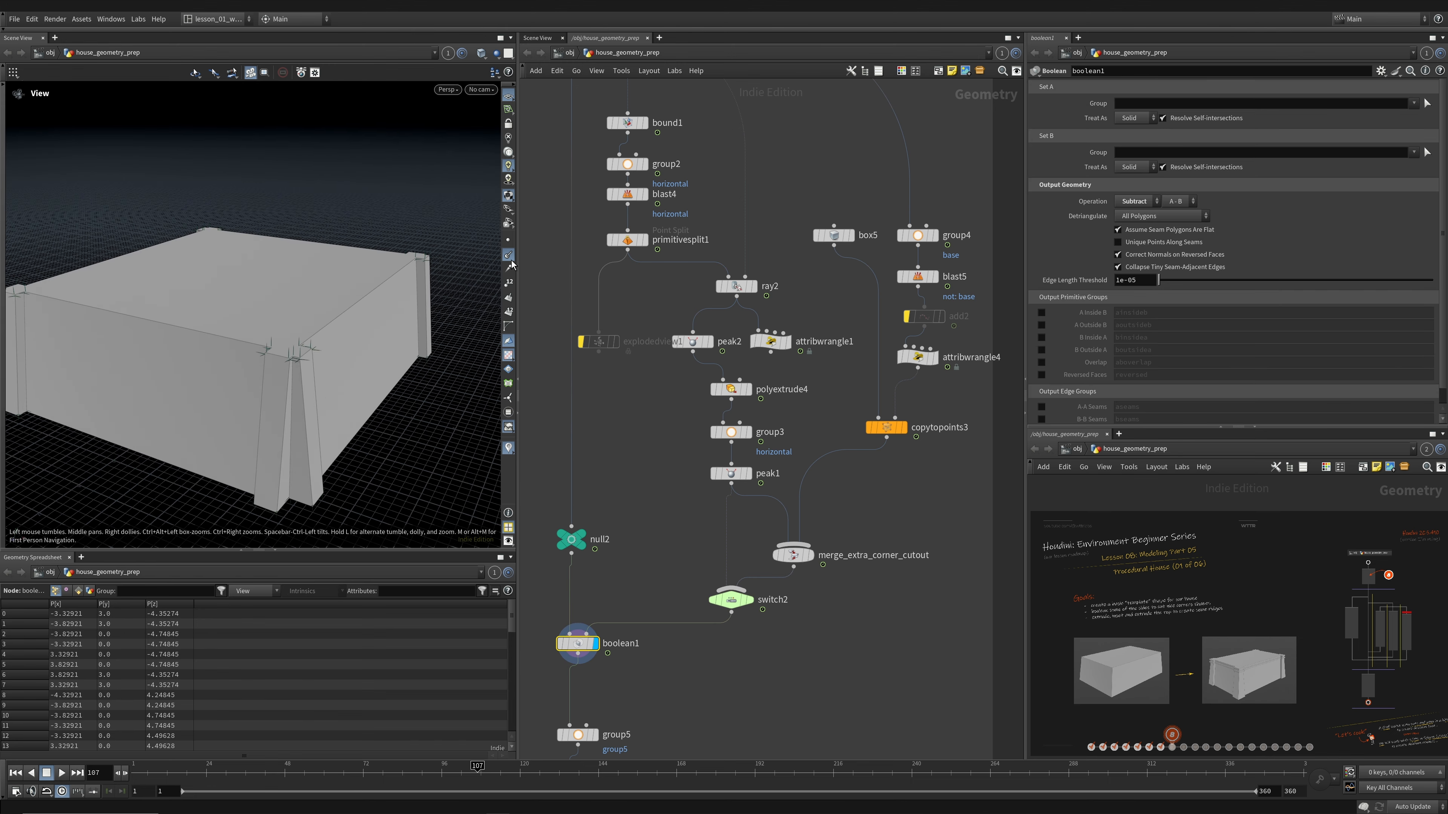
{"action": "scroll", "coordinate": [293, 341], "scroll_direction": "down", "scroll_amount": 5}
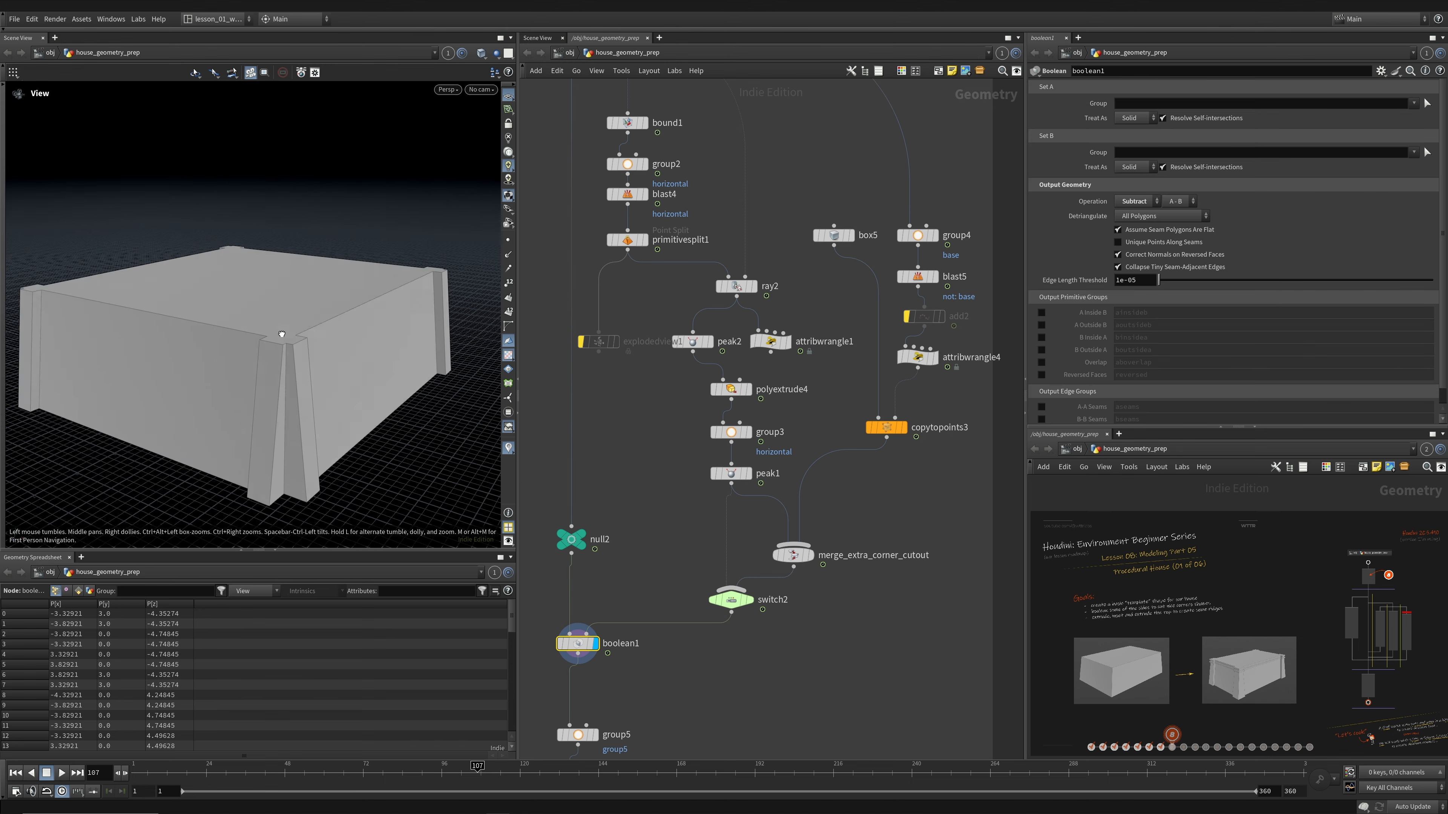
{"action": "key", "text": "ctrl+s"}
- Add another Boolean node beside boolean1, with null2 as its first input and switch2 as its second
{"action": "middle_click_drag", "start_coordinate": [670, 469], "coordinate": [747, 294]}
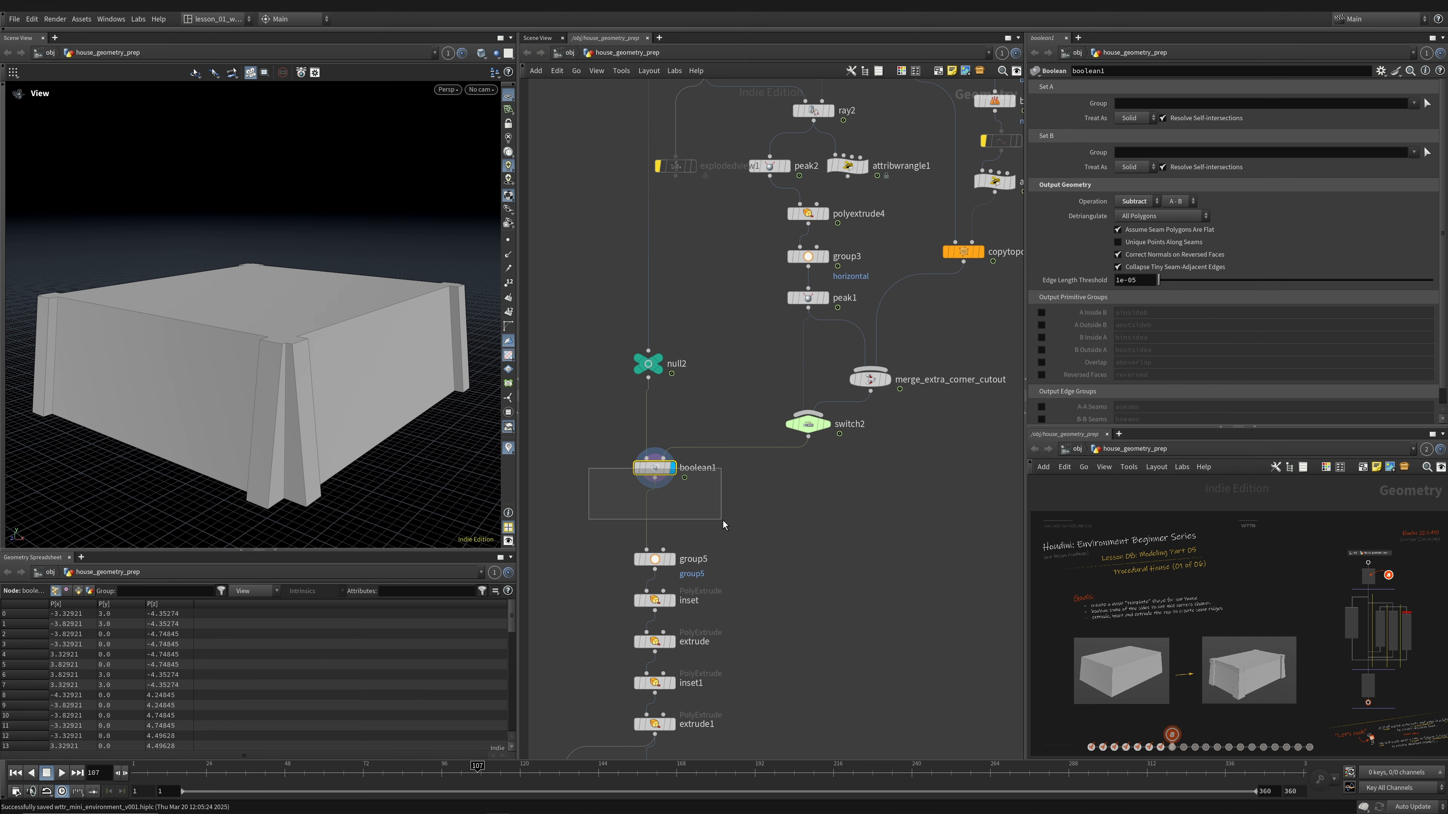
{"action": "left_click_drag", "start_coordinate": [723, 521], "coordinate": [720, 519]}
{"action": "left_click", "coordinate": [580, 454]}
{"action": "key", "text": "Tab"}
{"action": "type", "text": "bool"}
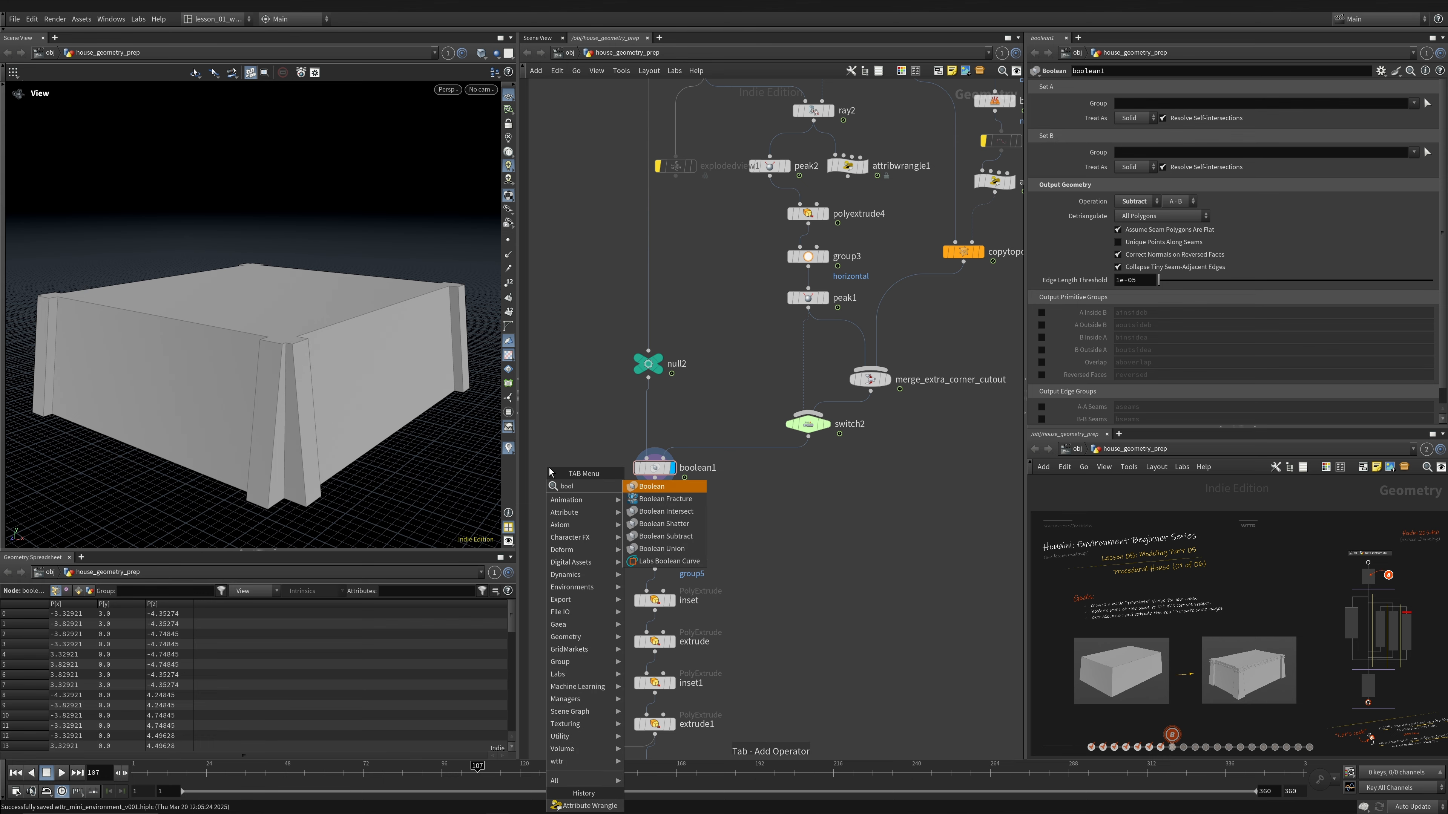
{"action": "key", "text": "Return"}
{"action": "left_click", "coordinate": [562, 469]}
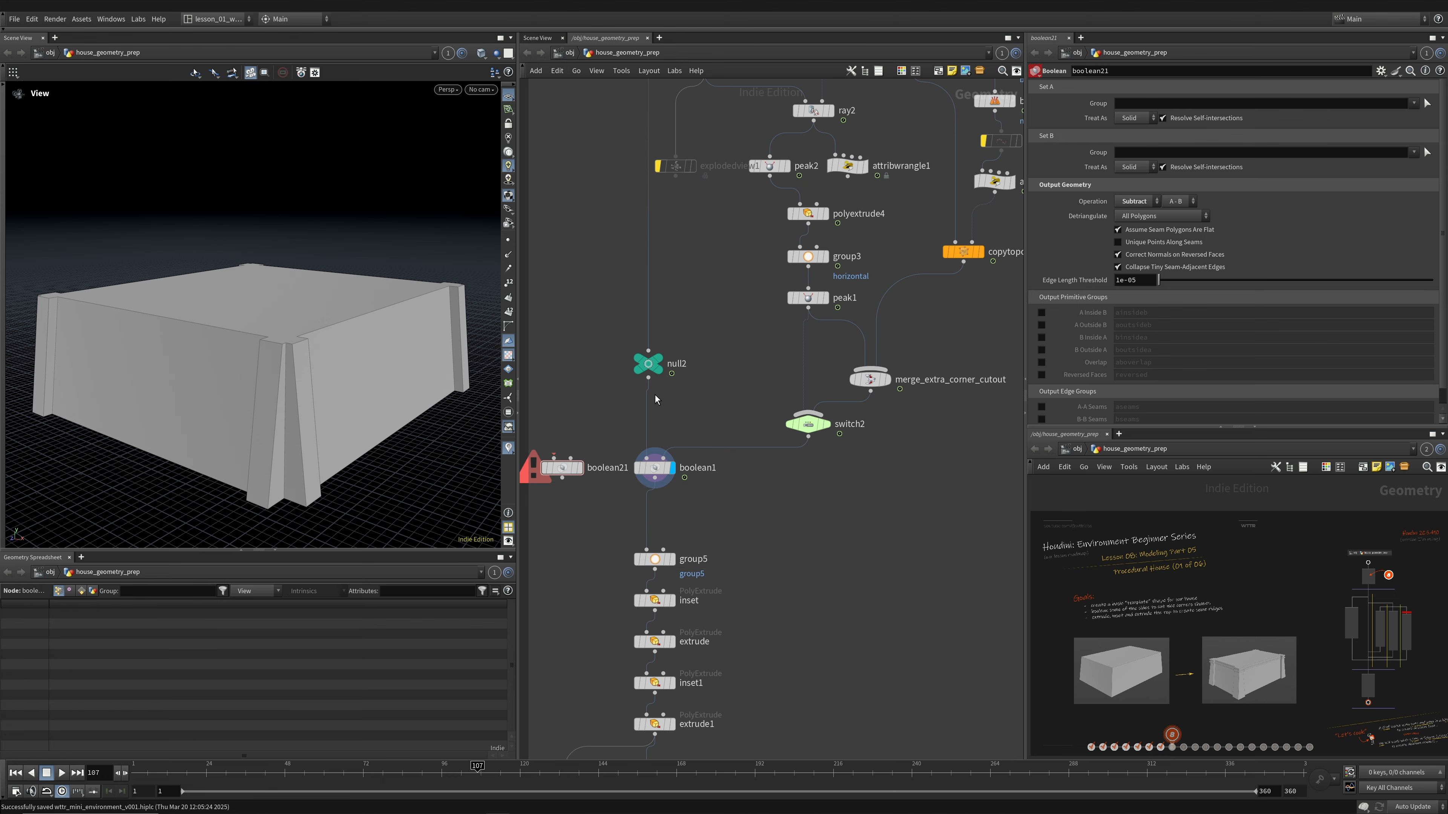
{"action": "left_click", "coordinate": [648, 377]}
{"action": "left_click", "coordinate": [552, 458]}
{"action": "middle_click_drag", "start_coordinate": [787, 434], "coordinate": [817, 384]}
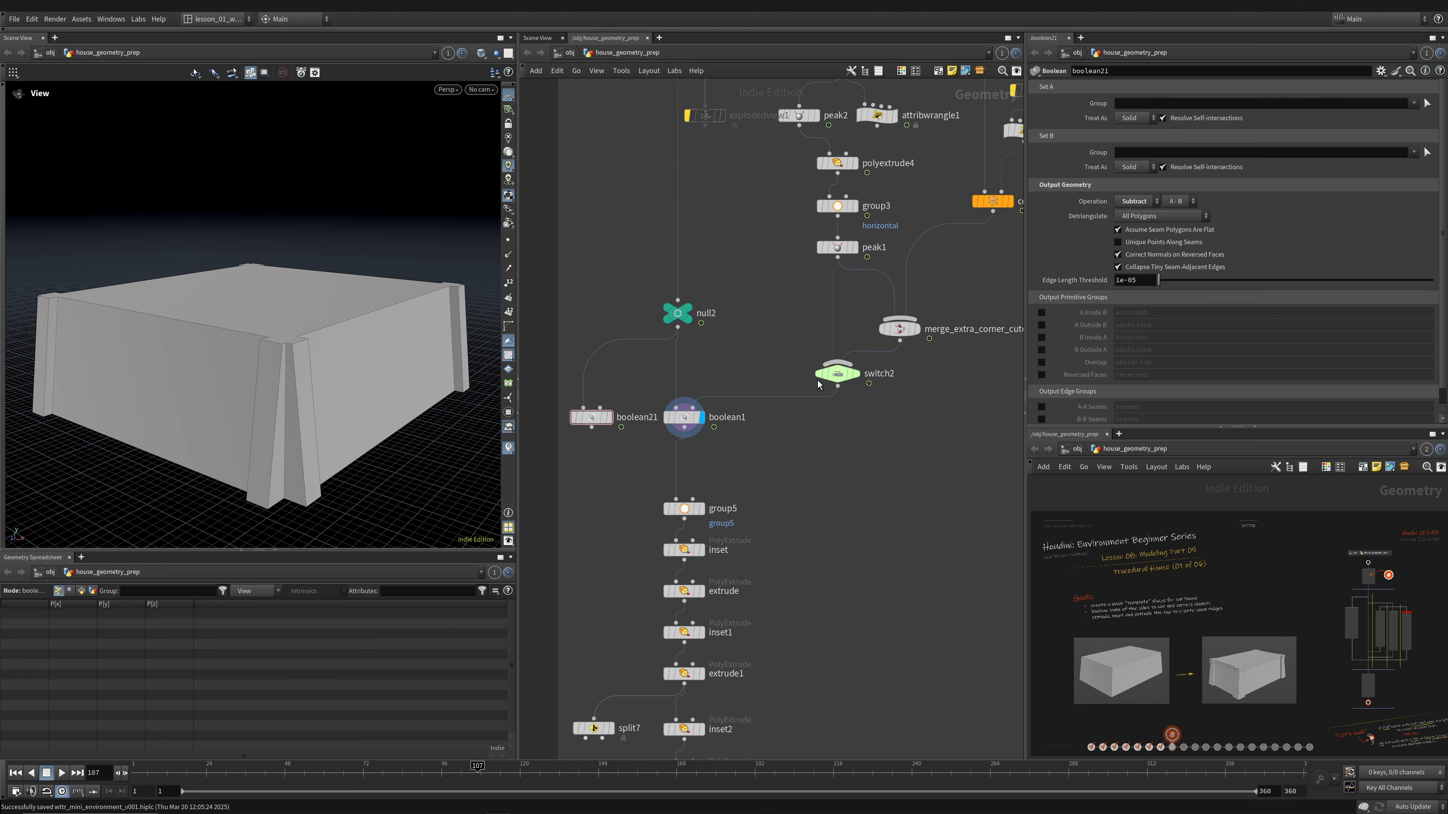
{"action": "left_click", "coordinate": [600, 407]}
- Display the new Boolean's result and compare it with its inputs, the null2 base and the switch2 cutters
{"action": "left_click", "coordinate": [611, 417]}
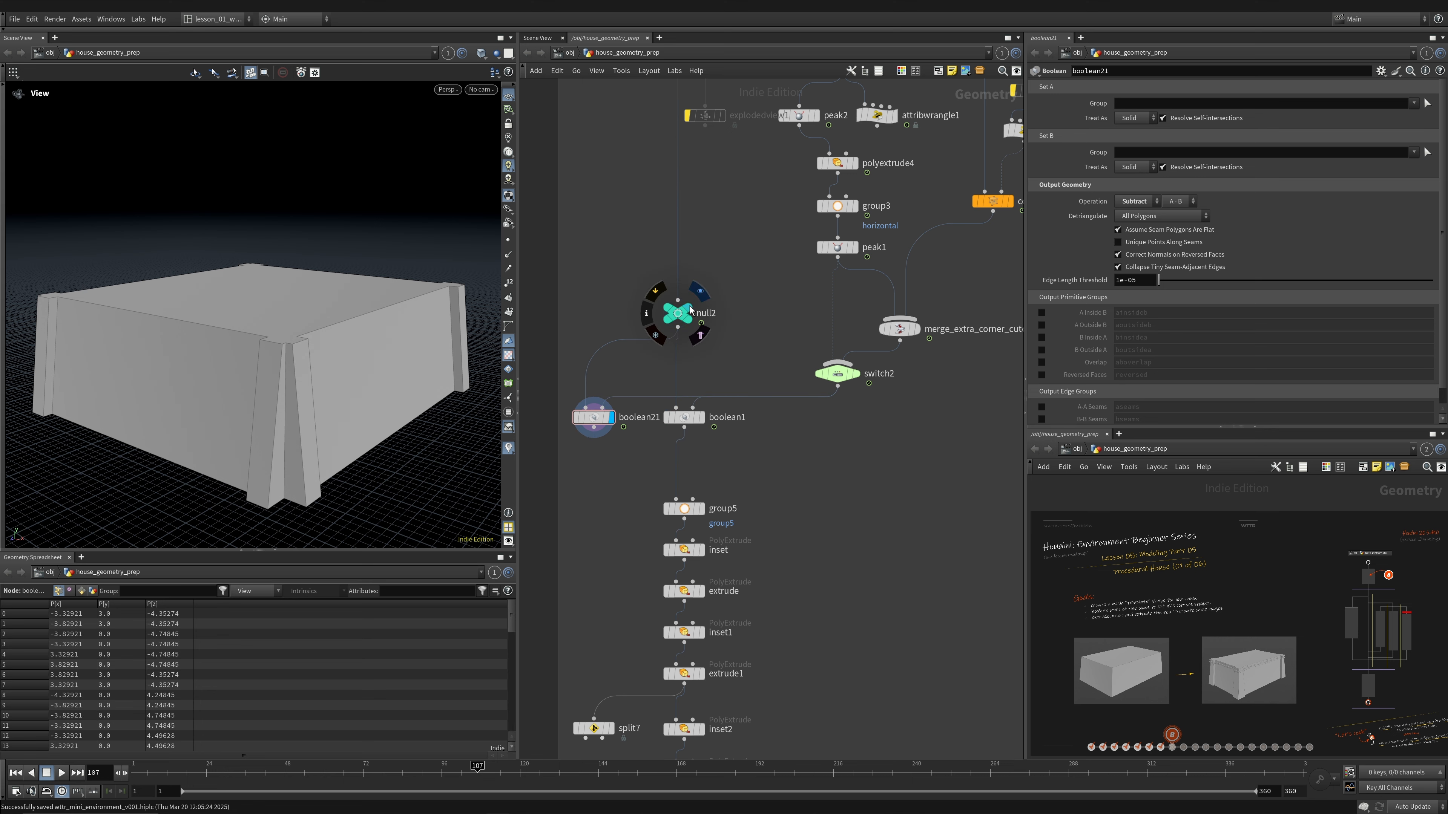
{"action": "left_click", "coordinate": [690, 307]}
{"action": "left_click", "coordinate": [865, 375]}
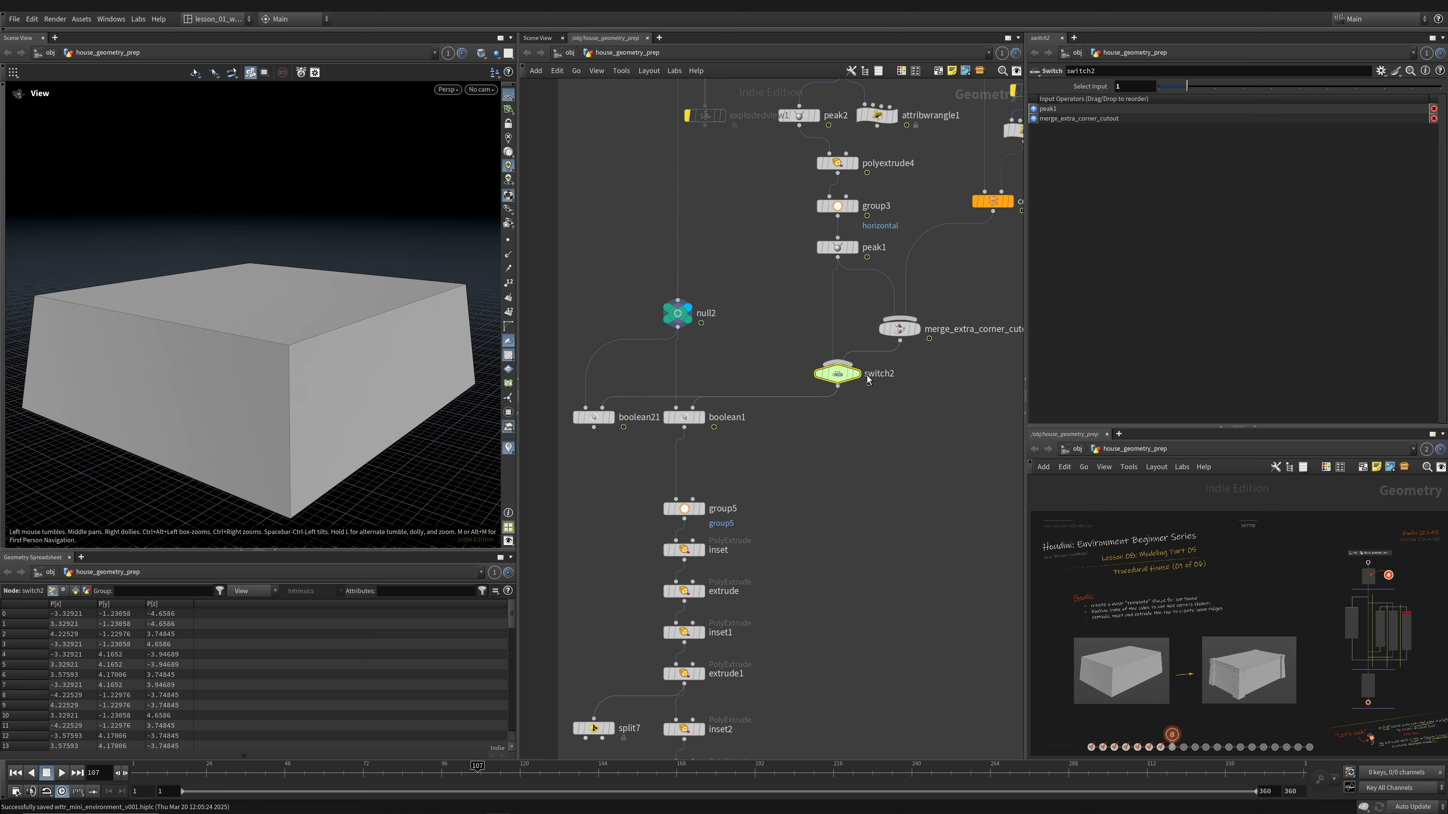
{"action": "left_click", "coordinate": [856, 376]}
{"action": "left_click", "coordinate": [594, 417]}
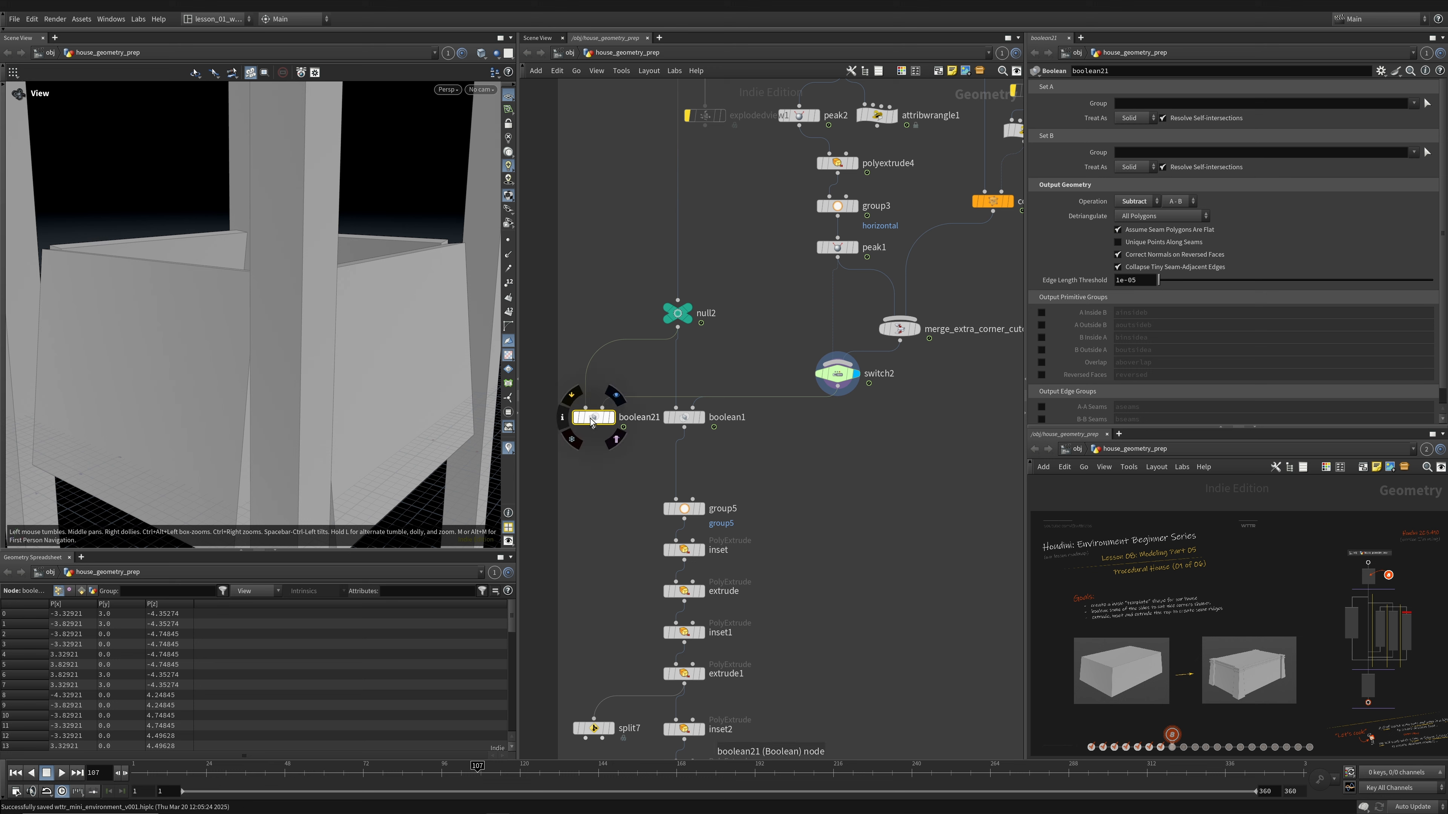
- Try treating Set A of the new Boolean as Surface, and return it to Solid
{"action": "left_click", "coordinate": [1133, 167]}
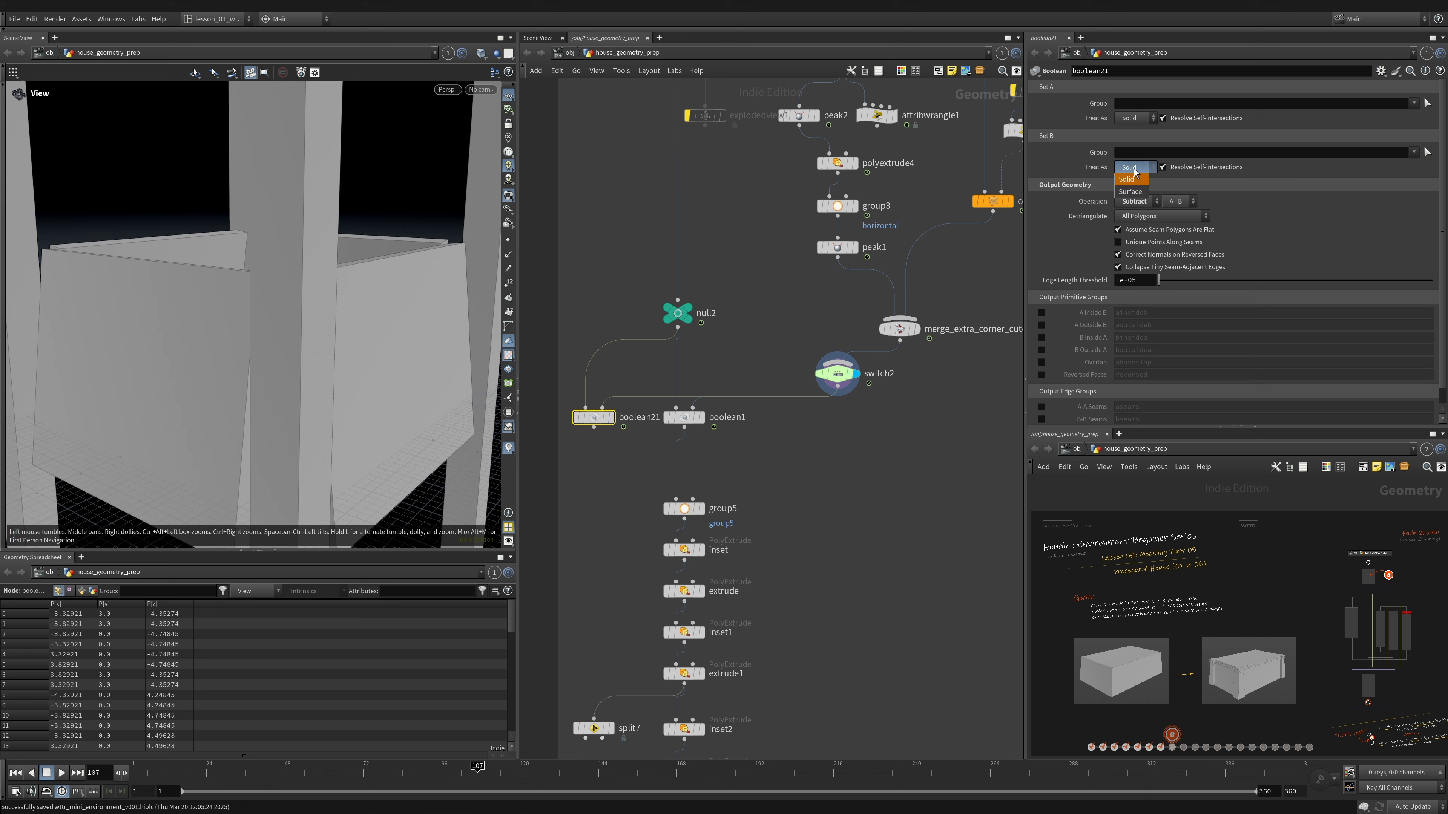
{"action": "left_click", "coordinate": [1133, 180]}
{"action": "left_click", "coordinate": [1133, 118]}
{"action": "left_click", "coordinate": [1126, 131]}
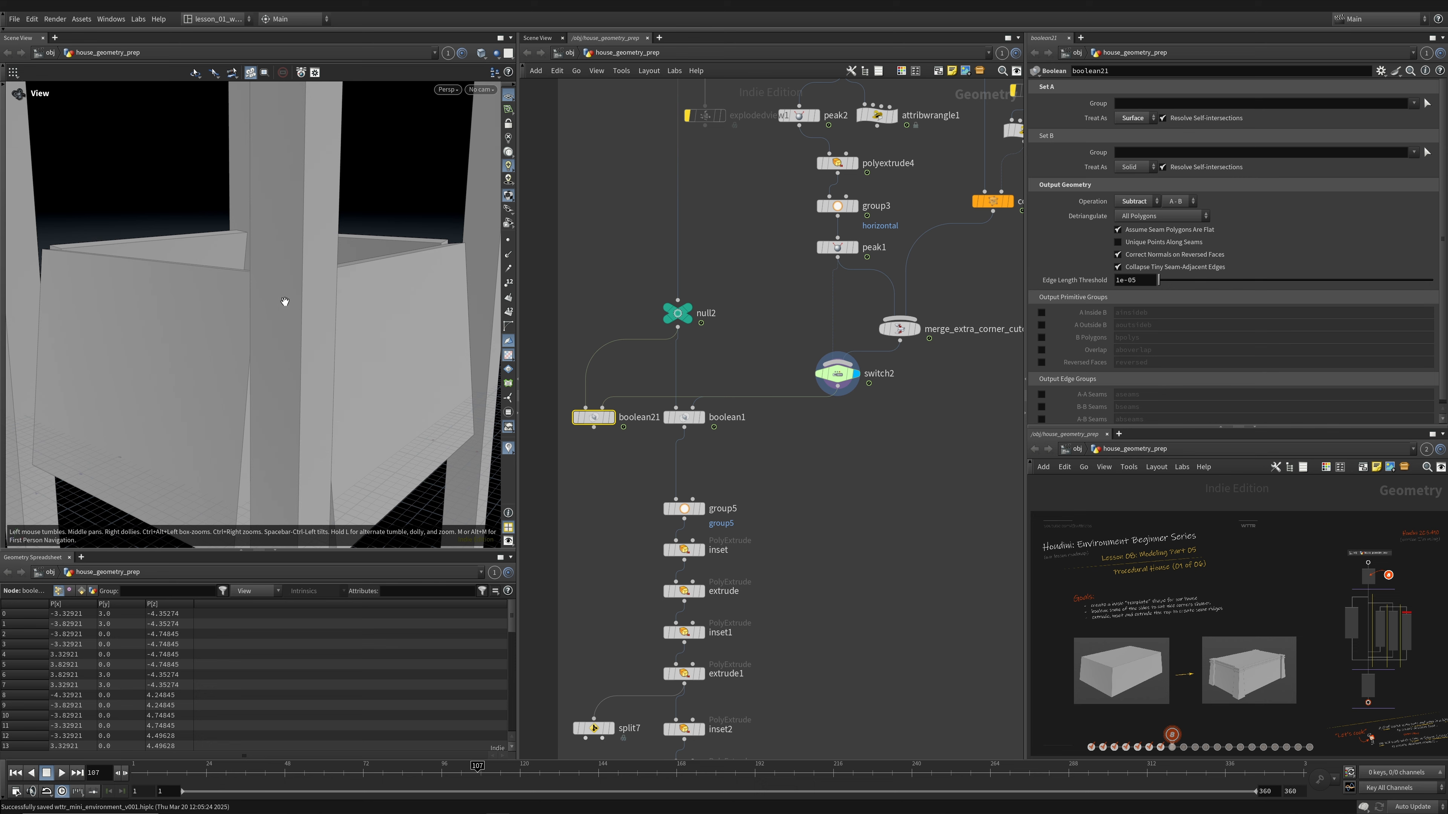
{"action": "left_click_drag", "start_coordinate": [285, 301], "coordinate": [342, 297]}
{"action": "left_click", "coordinate": [1140, 119]}
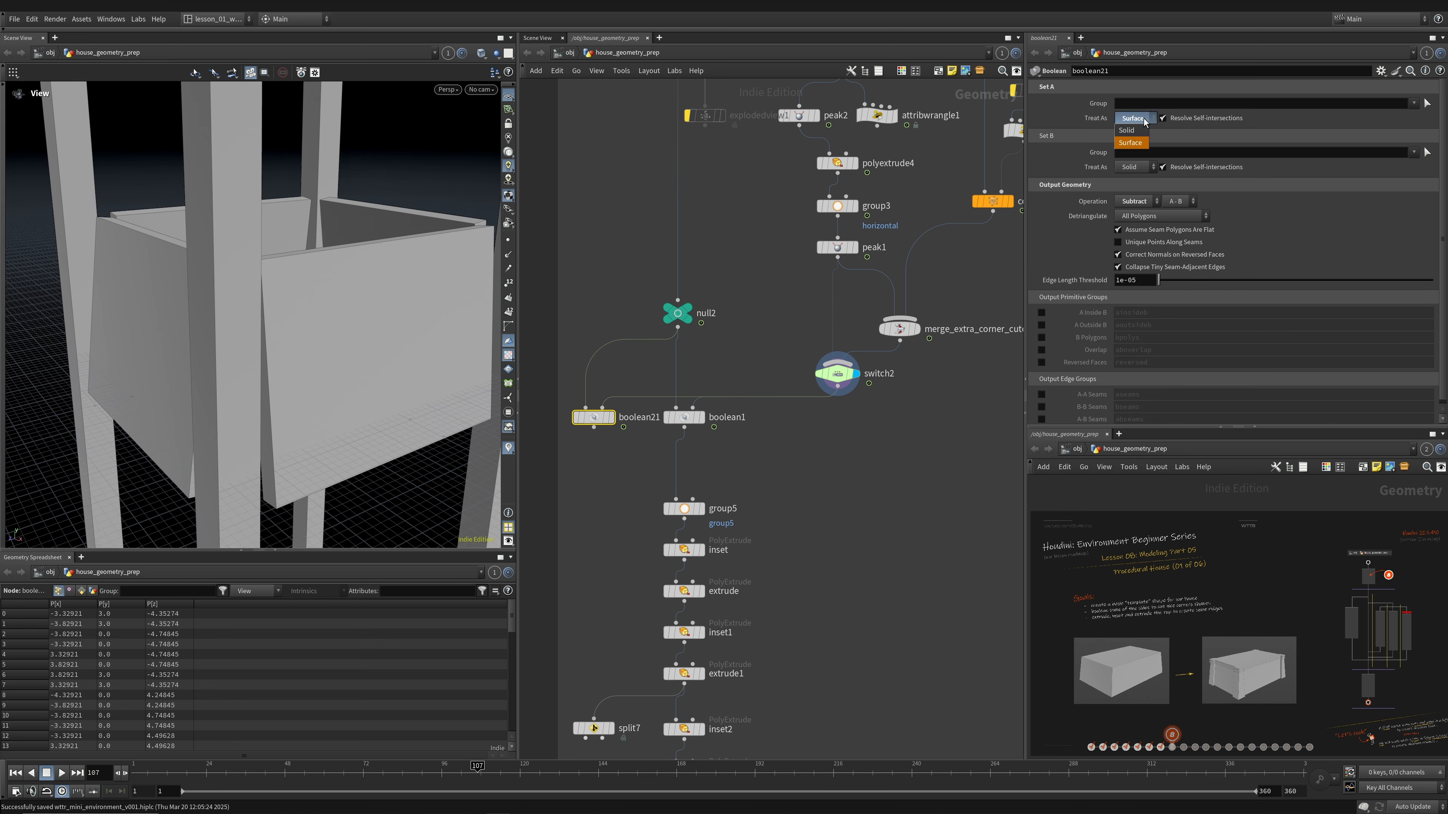
{"action": "left_click", "coordinate": [1127, 130]}
- Delete the extra Boolean node and display boolean1 again
{"action": "key", "text": "Delete"}
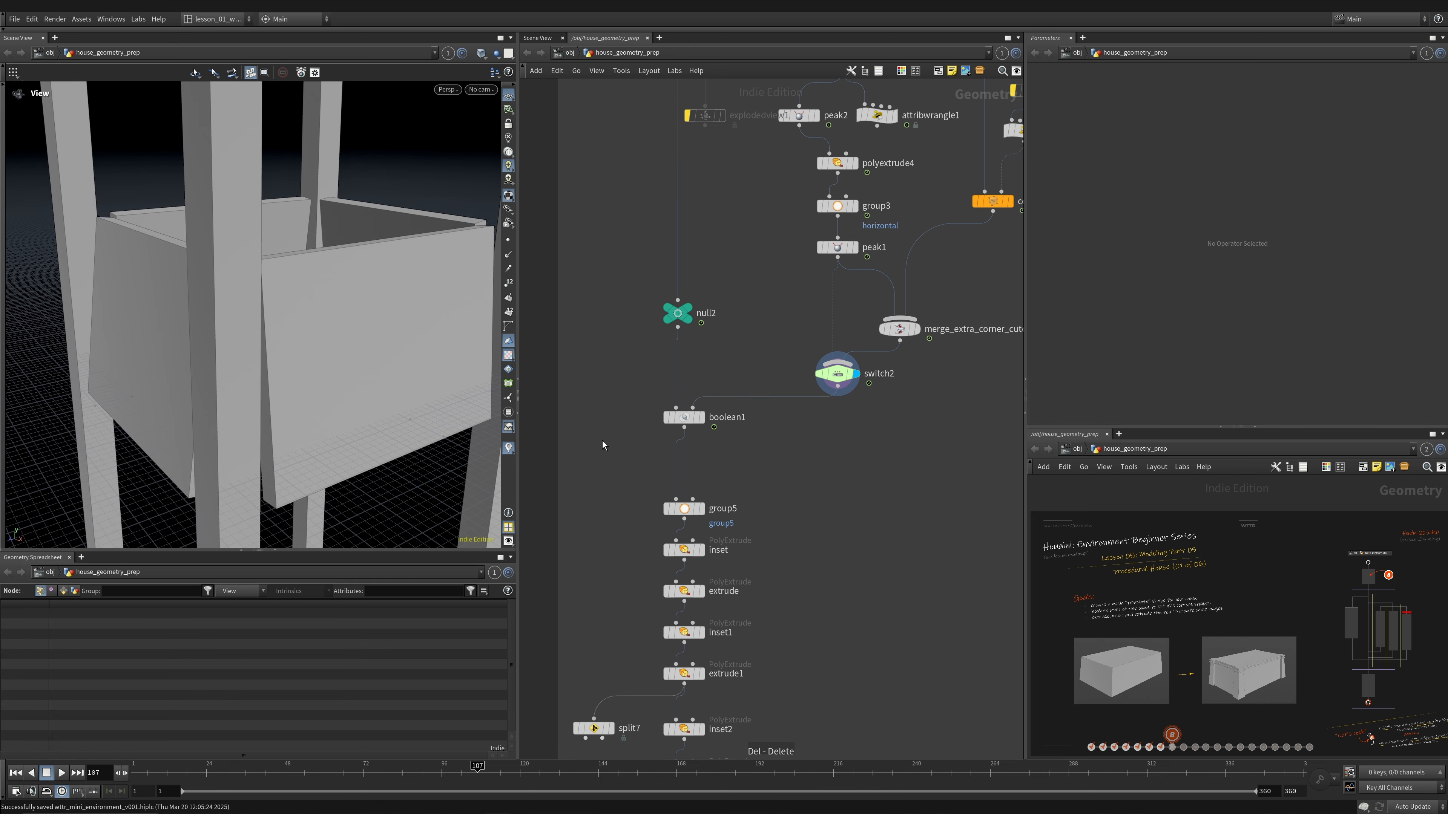
{"action": "left_click", "coordinate": [700, 417]}
{"action": "left_click", "coordinate": [683, 417]}
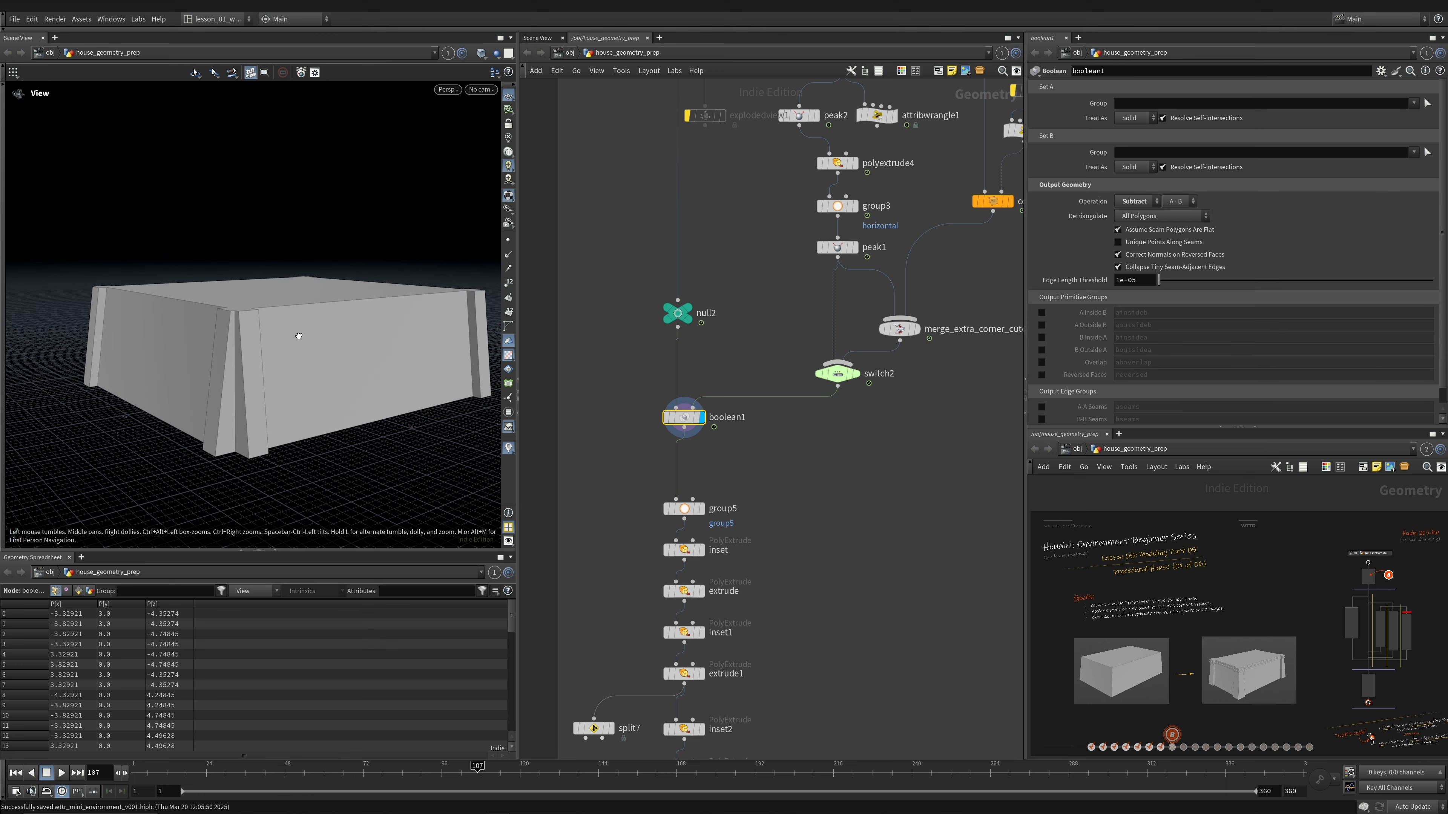
- Review the Treat As options for Set B on boolean1, keep Solid, and examine the cut base
{"action": "left_click", "coordinate": [1127, 168]}
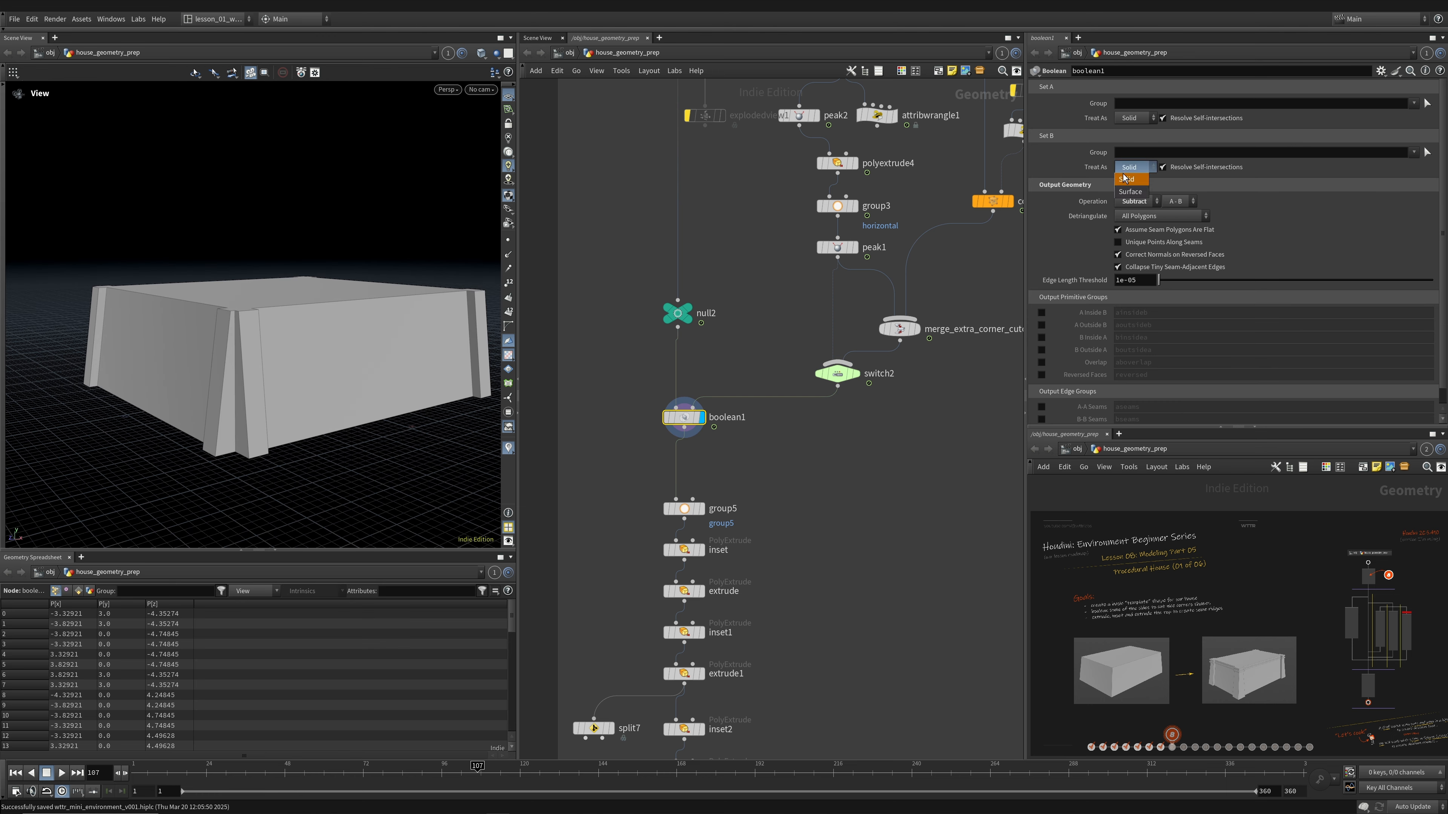
{"action": "left_click", "coordinate": [1133, 182]}
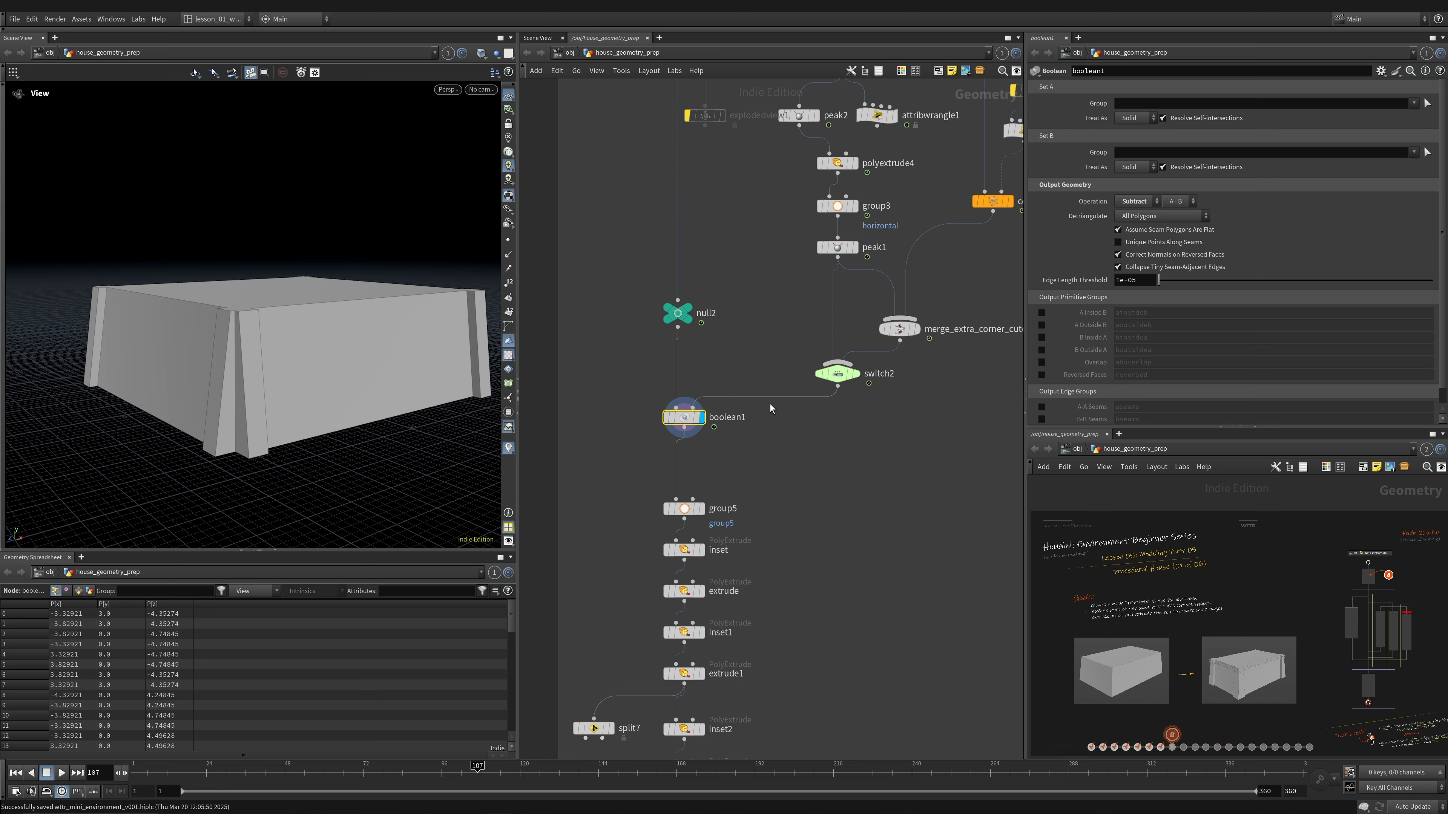
{"action": "left_click_drag", "start_coordinate": [209, 294], "coordinate": [228, 310]}
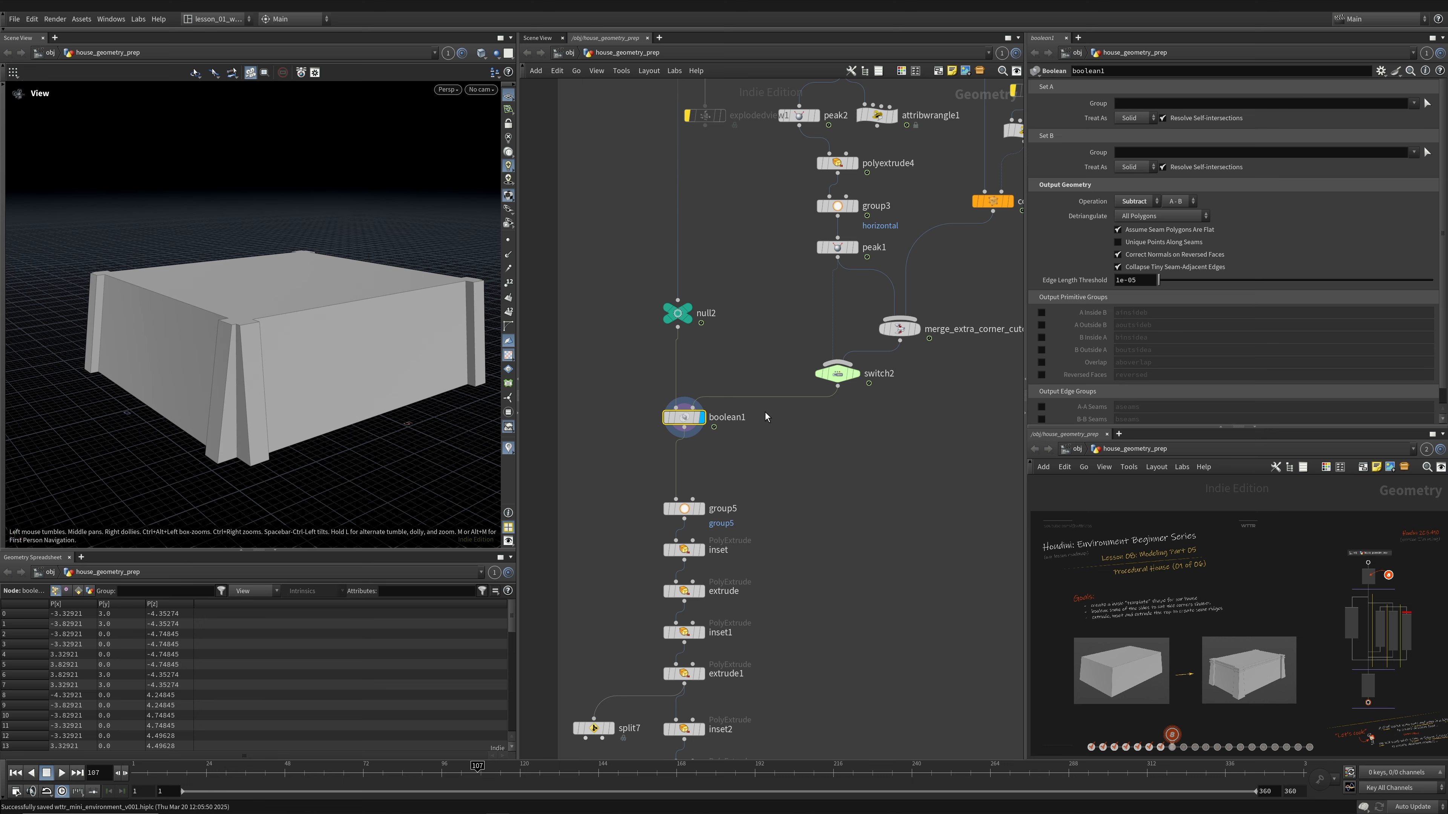
{"action": "middle_click_drag", "start_coordinate": [766, 417], "coordinate": [773, 390]}
{"action": "middle_click_drag", "start_coordinate": [304, 317], "coordinate": [312, 293]}
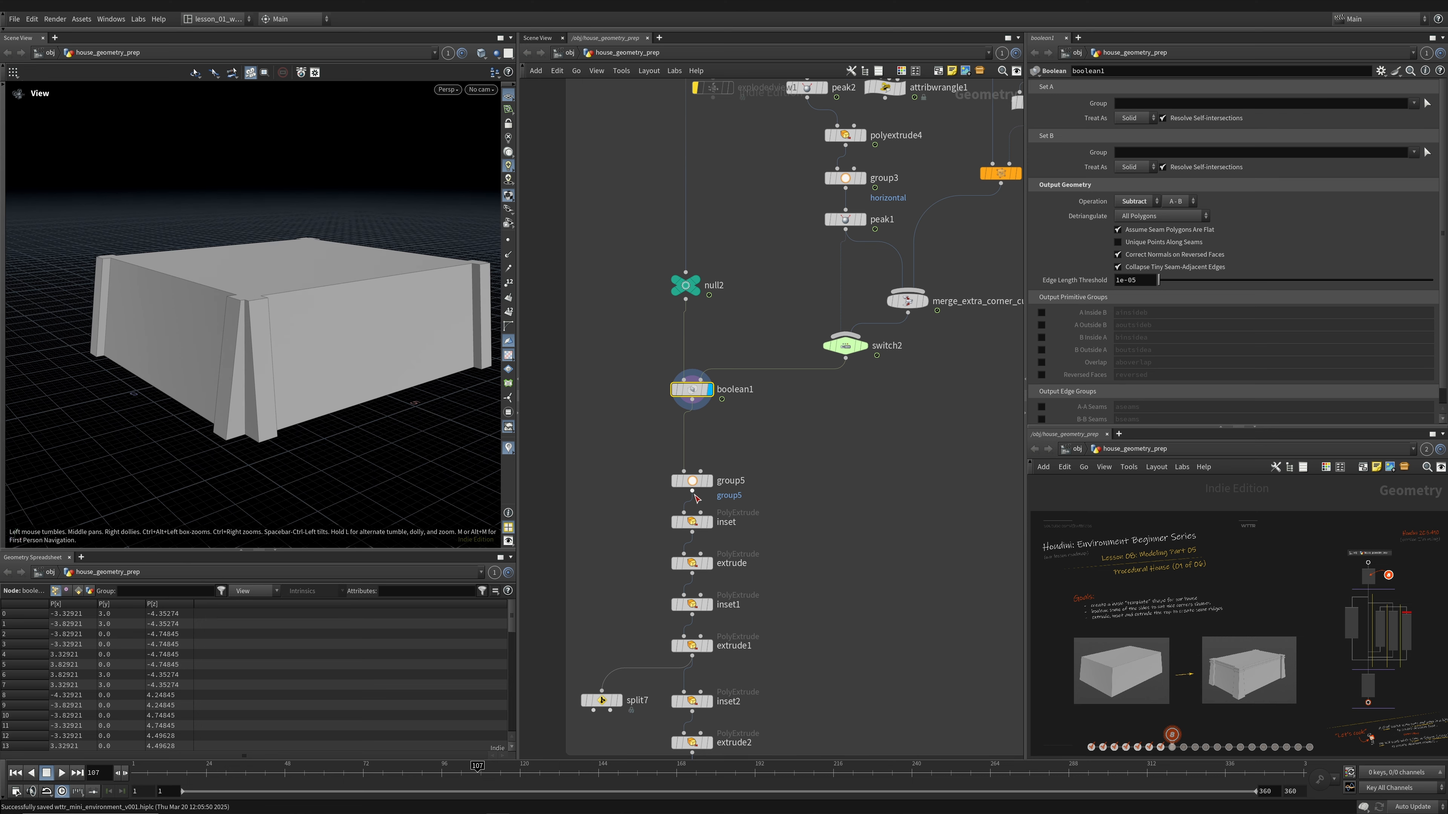
- Display group5 with its upward-facing primitives and rename its group to top
{"action": "left_click", "coordinate": [714, 483]}
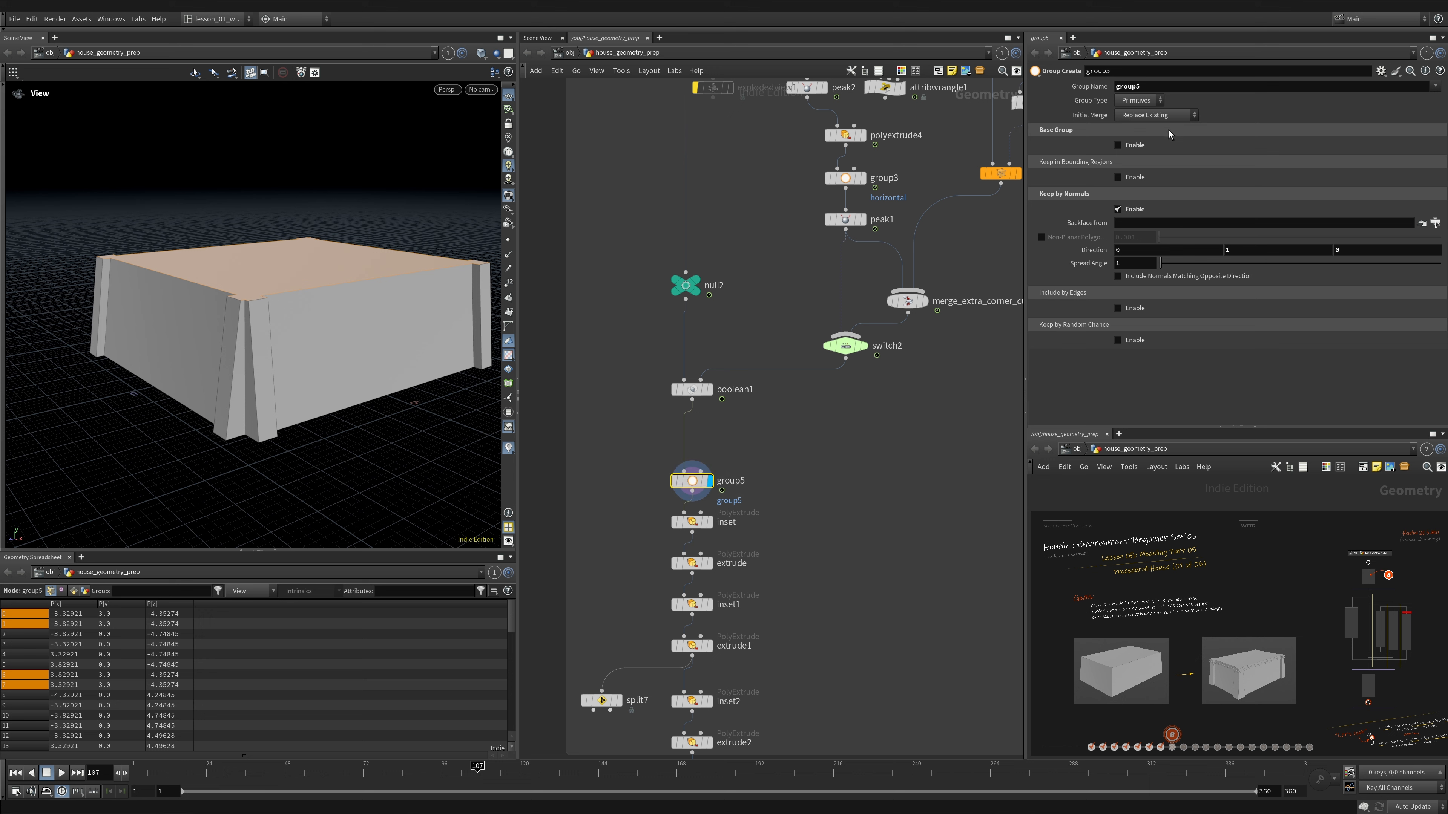
{"action": "middle_click_drag", "start_coordinate": [792, 446], "coordinate": [782, 411]}
{"action": "left_click_drag", "start_coordinate": [273, 322], "coordinate": [279, 313]}
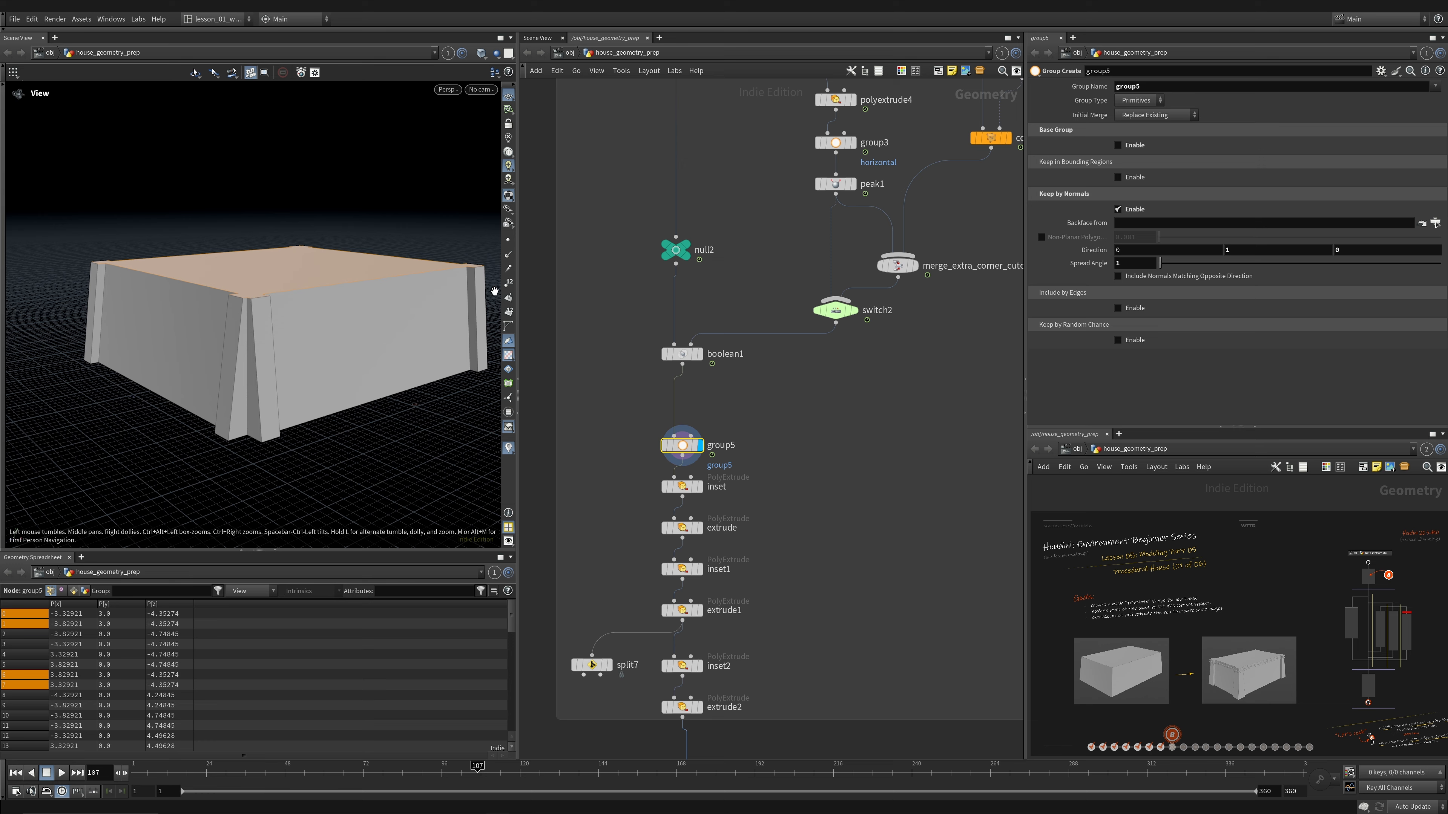
{"action": "left_click_drag", "start_coordinate": [393, 354], "coordinate": [351, 222]}
{"action": "left_click_drag", "start_coordinate": [291, 376], "coordinate": [307, 496]}
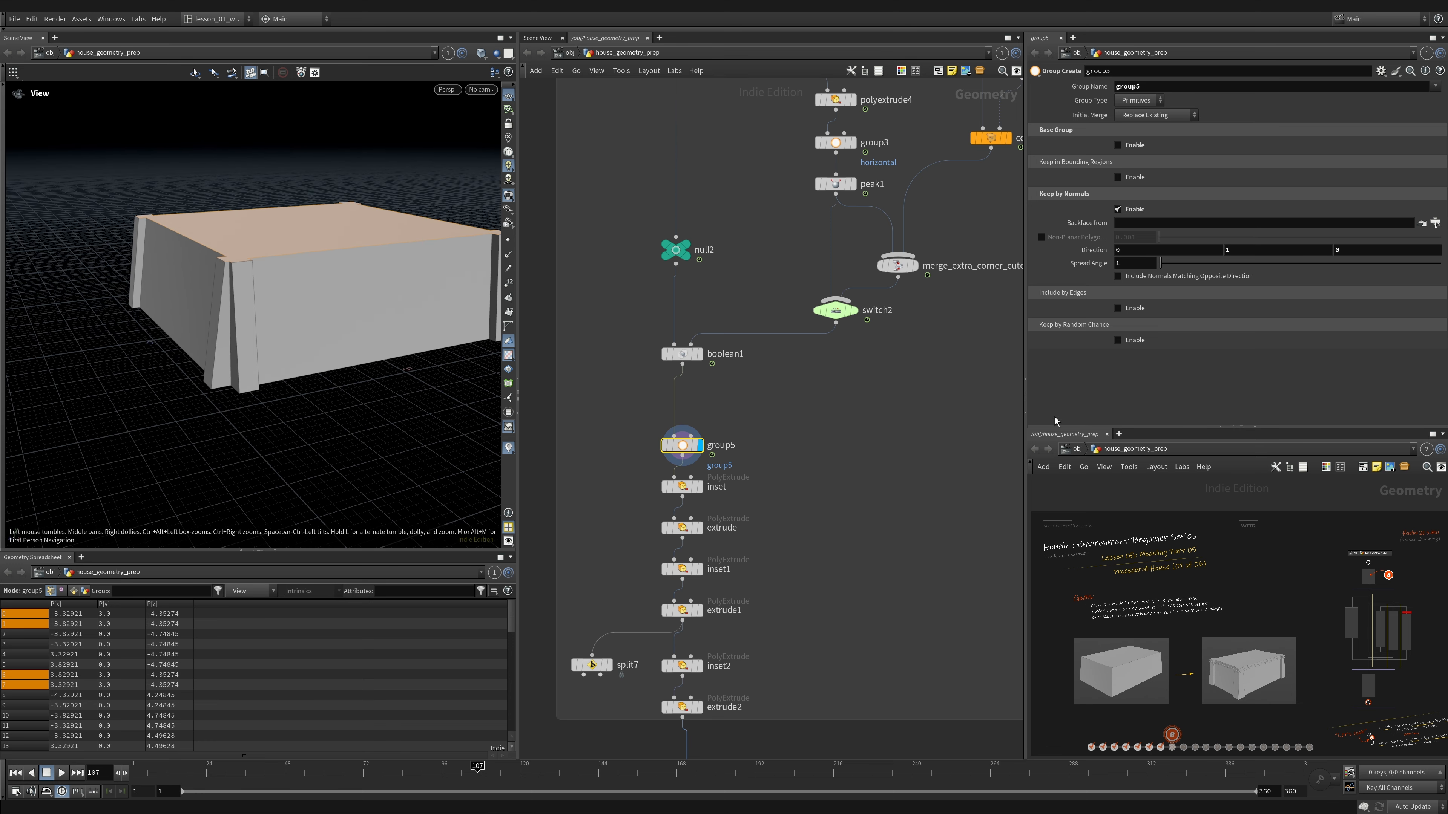
{"action": "left_click", "coordinate": [1193, 85]}
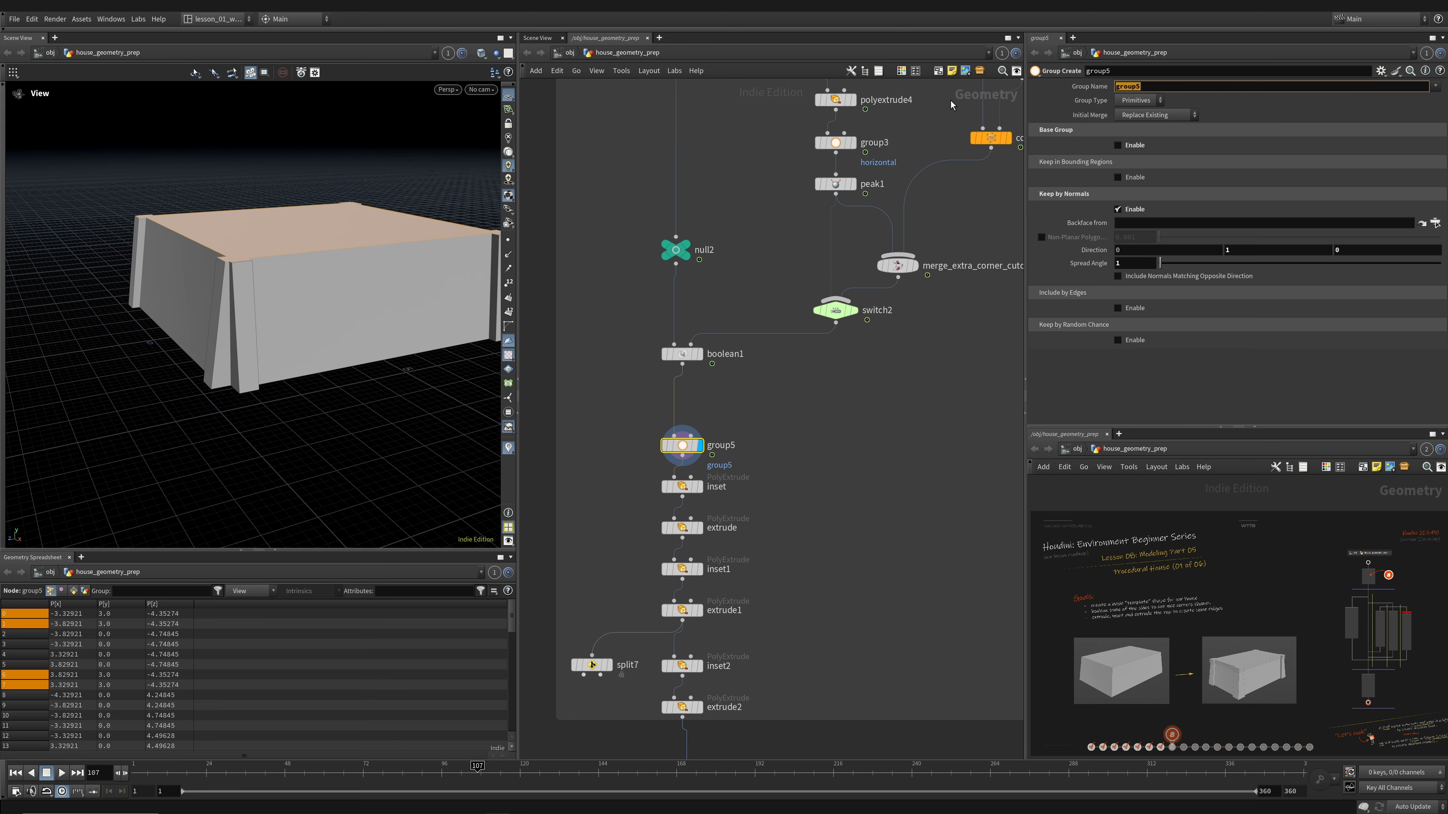
{"action": "key", "text": "Return"}
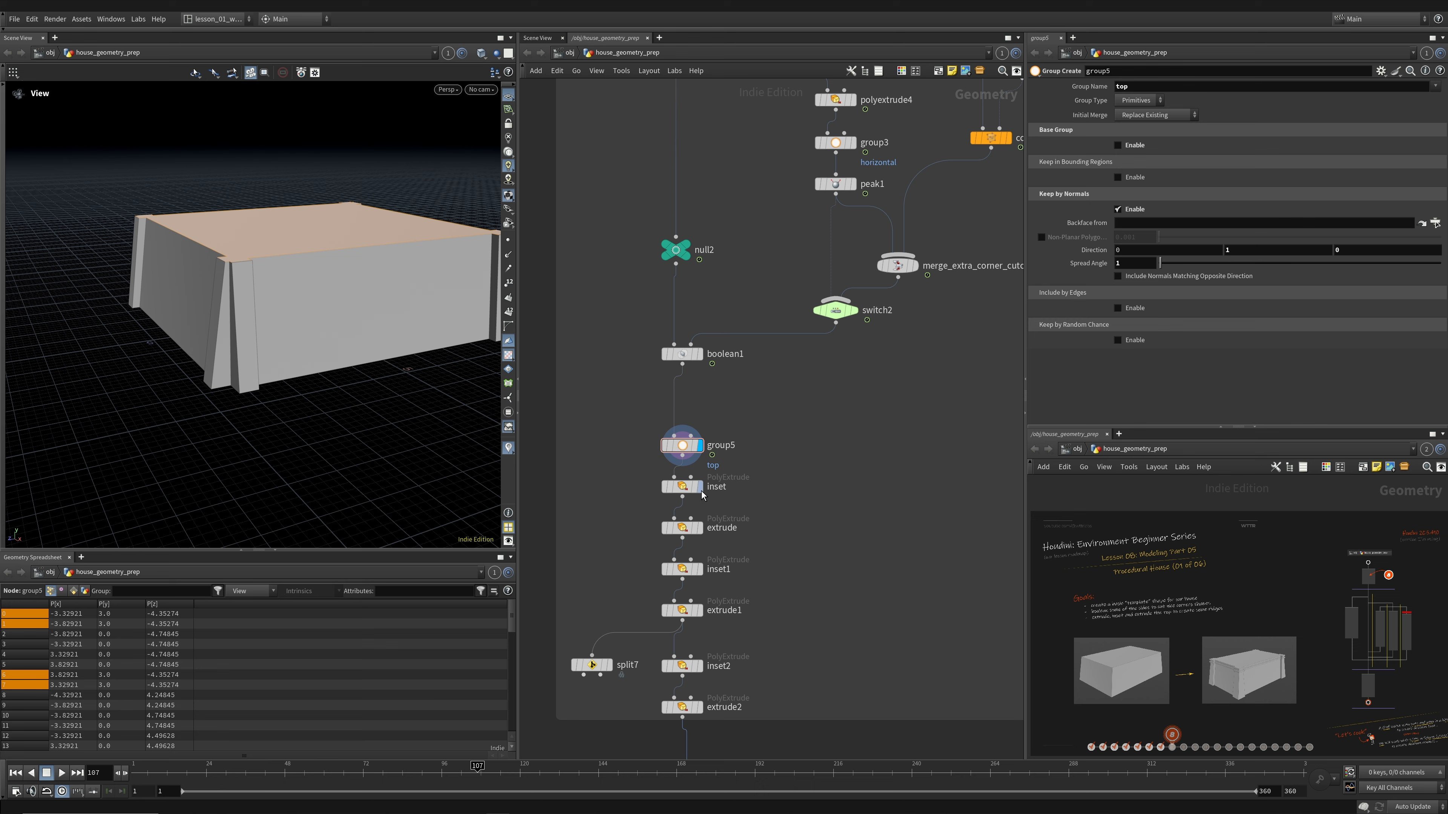
- Display the inset PolyExtrude node and examine its top group and inset settings against the border on the base's top face
{"action": "left_click", "coordinate": [701, 488]}
{"action": "left_click", "coordinate": [682, 489]}
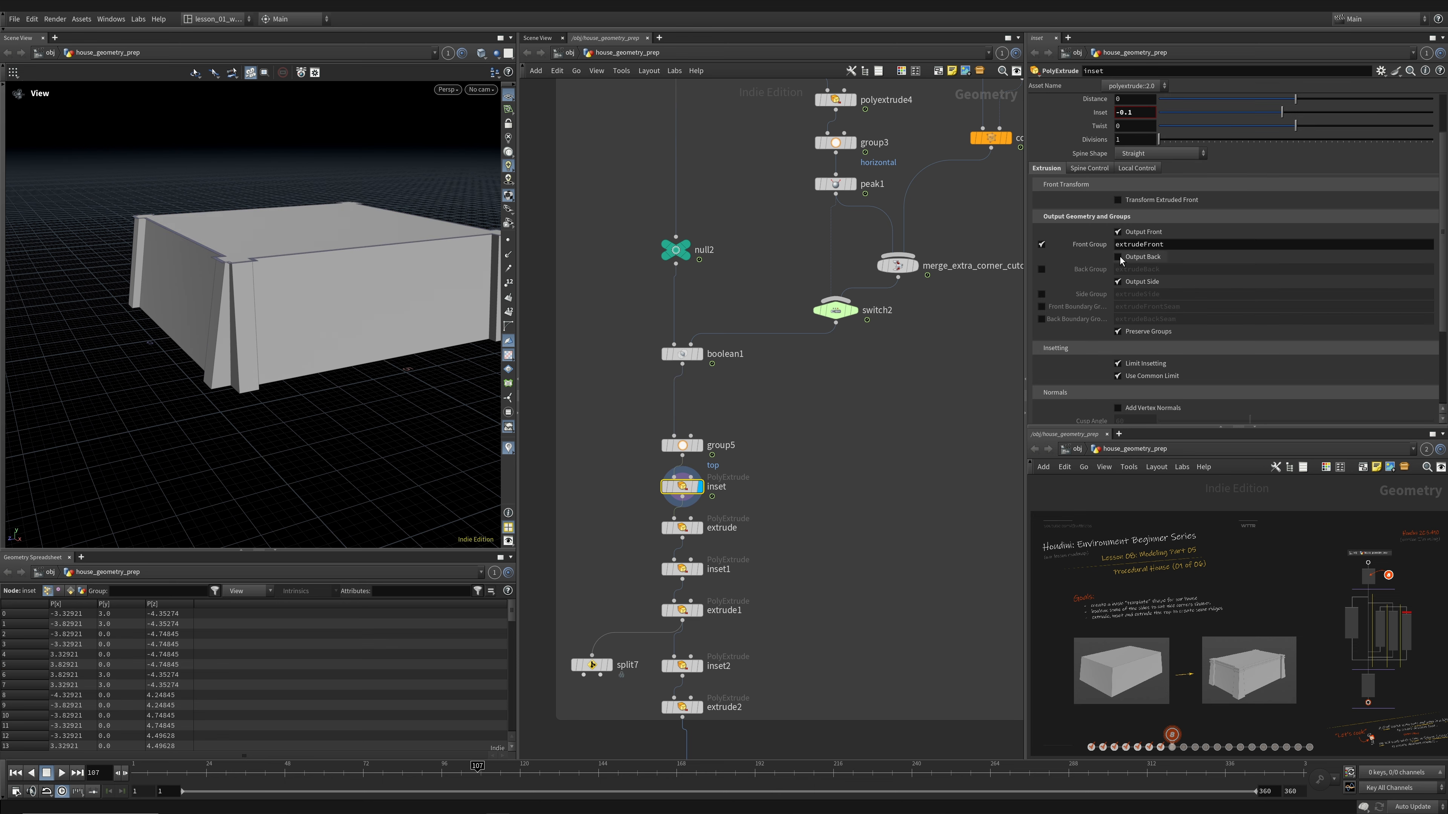
{"action": "scroll", "coordinate": [1120, 259], "scroll_direction": "up", "scroll_amount": 3}
{"action": "left_click_drag", "start_coordinate": [291, 290], "coordinate": [299, 359]}
{"action": "right_click_drag", "start_coordinate": [299, 360], "coordinate": [413, 393]}
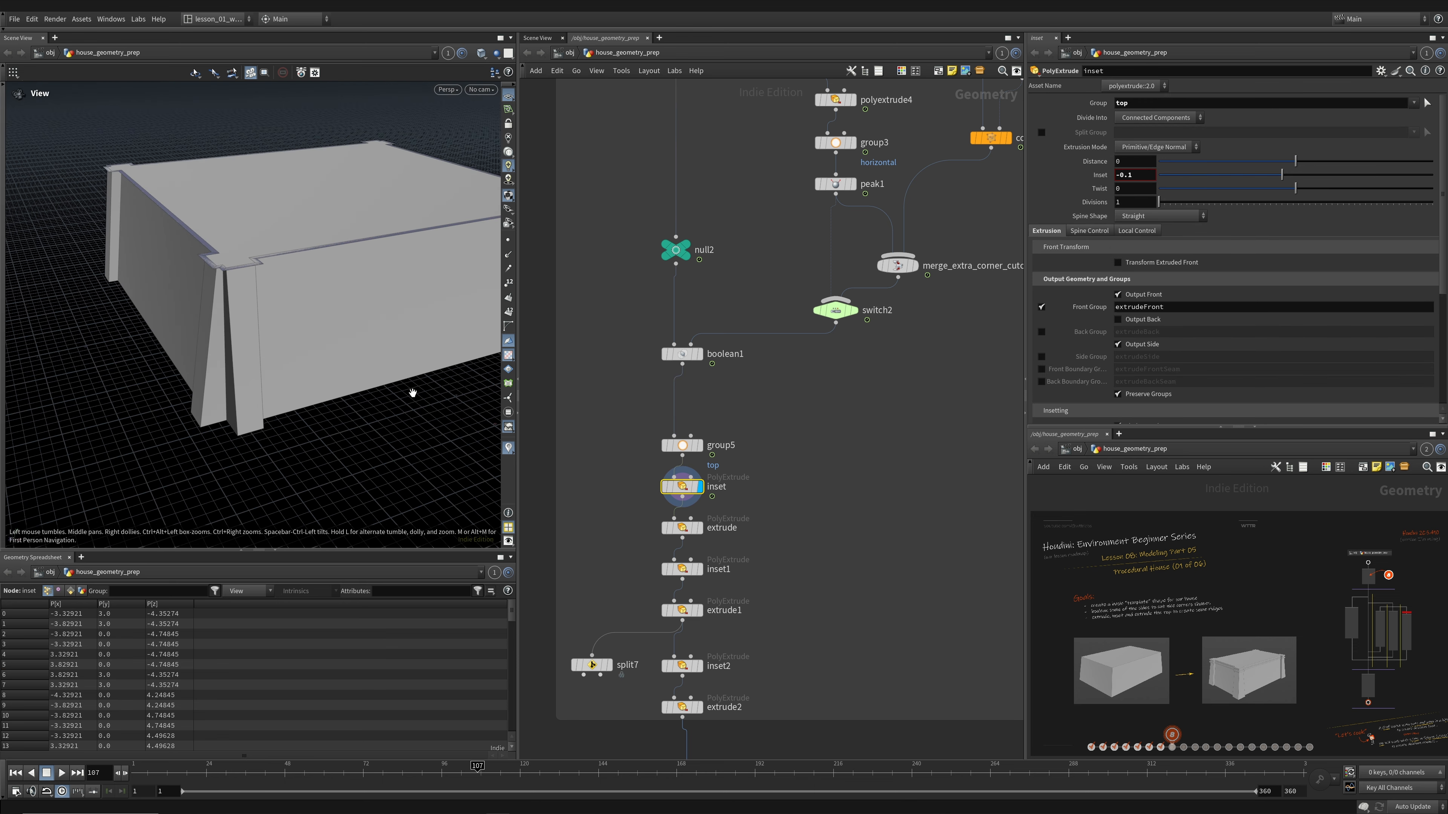
- Bypass group5 and check the earlier top group node near the start of the network
{"action": "left_click", "coordinate": [699, 445]}
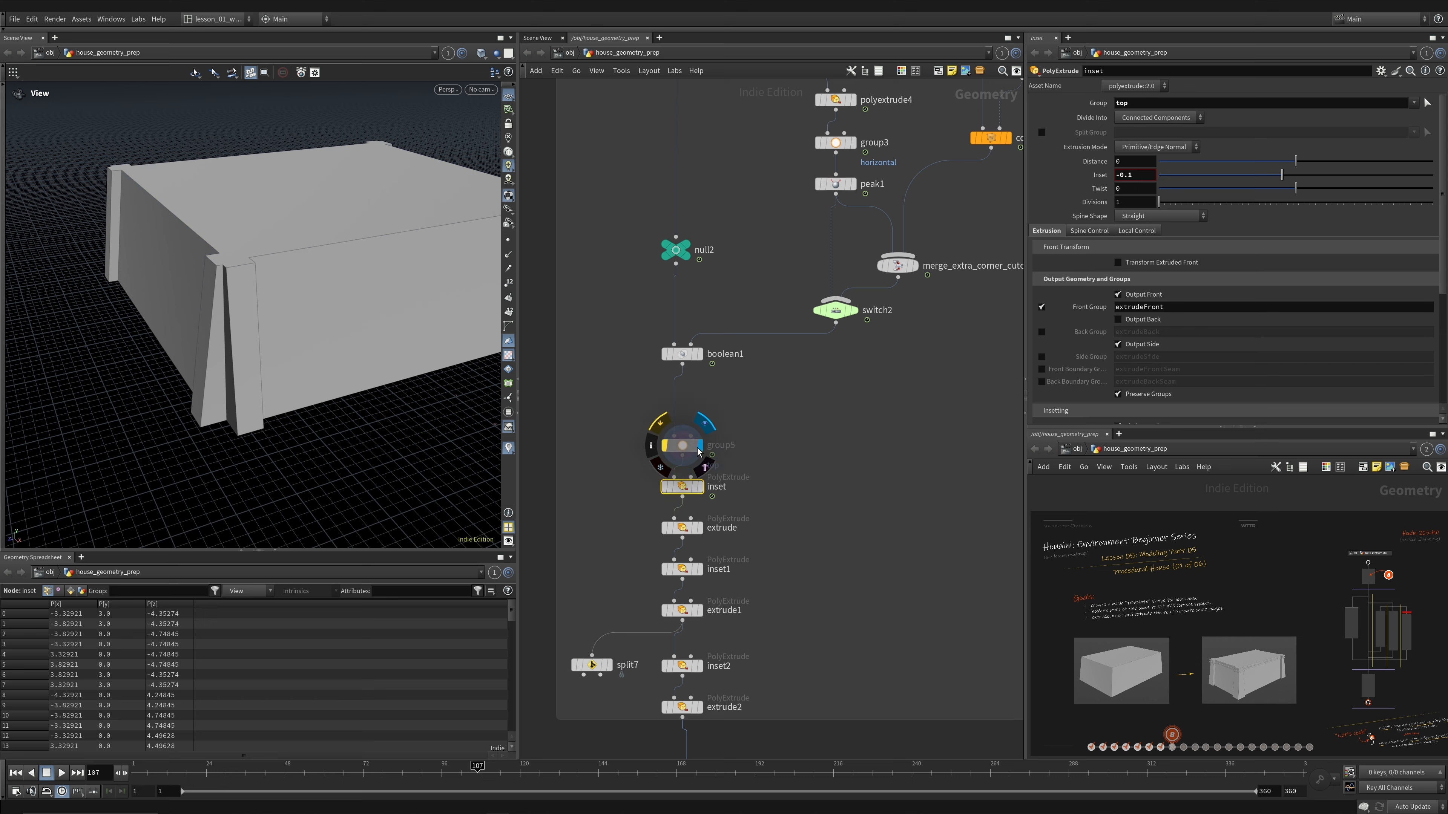
{"action": "left_click", "coordinate": [682, 445]}
{"action": "middle_click_drag", "start_coordinate": [770, 386], "coordinate": [761, 645]}
{"action": "scroll", "coordinate": [760, 644], "scroll_direction": "down", "scroll_amount": 3}
{"action": "middle_click", "coordinate": [719, 415]}
{"action": "middle_click_drag", "start_coordinate": [718, 509], "coordinate": [723, 681]}
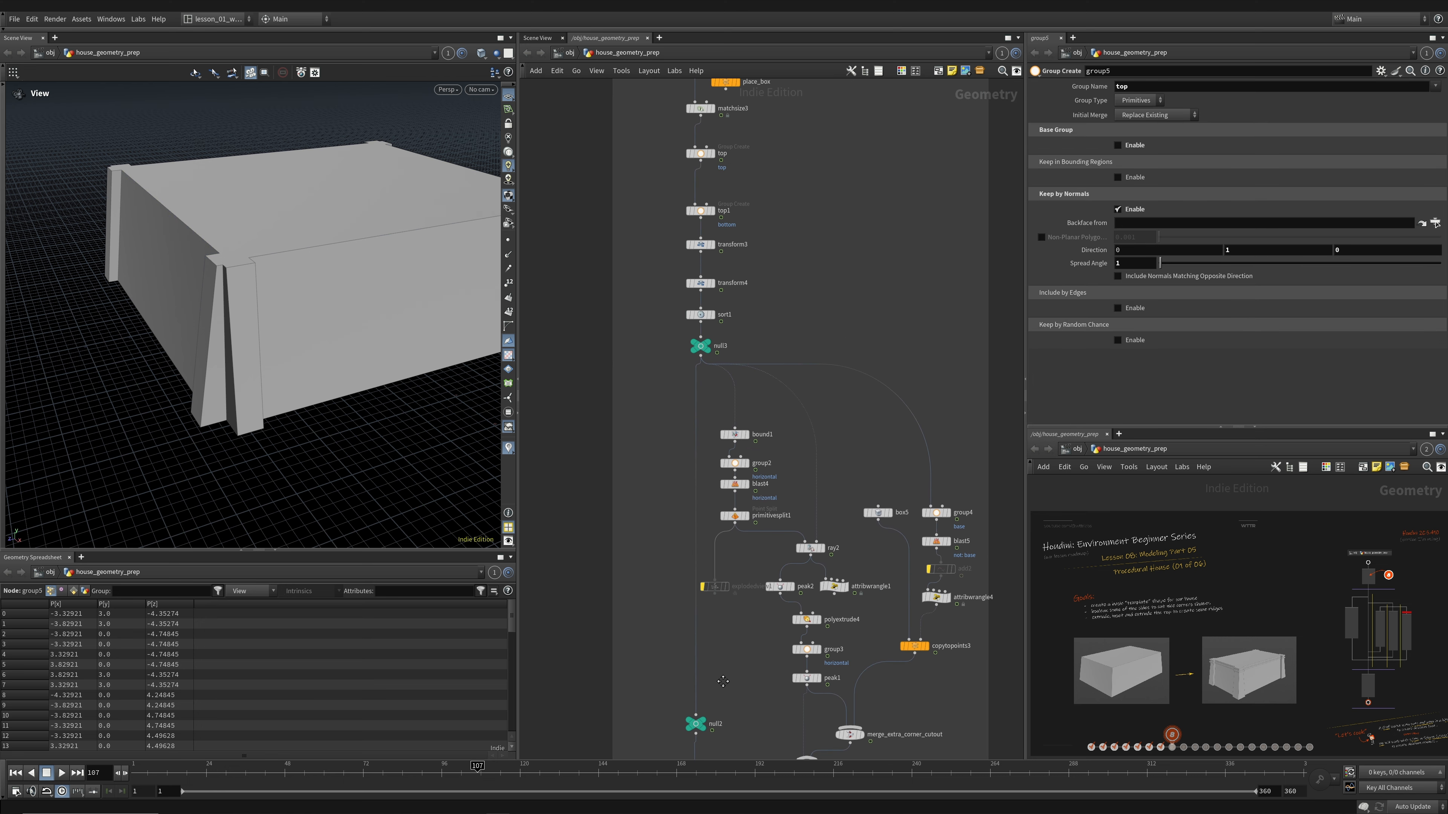
{"action": "left_click", "coordinate": [704, 155]}
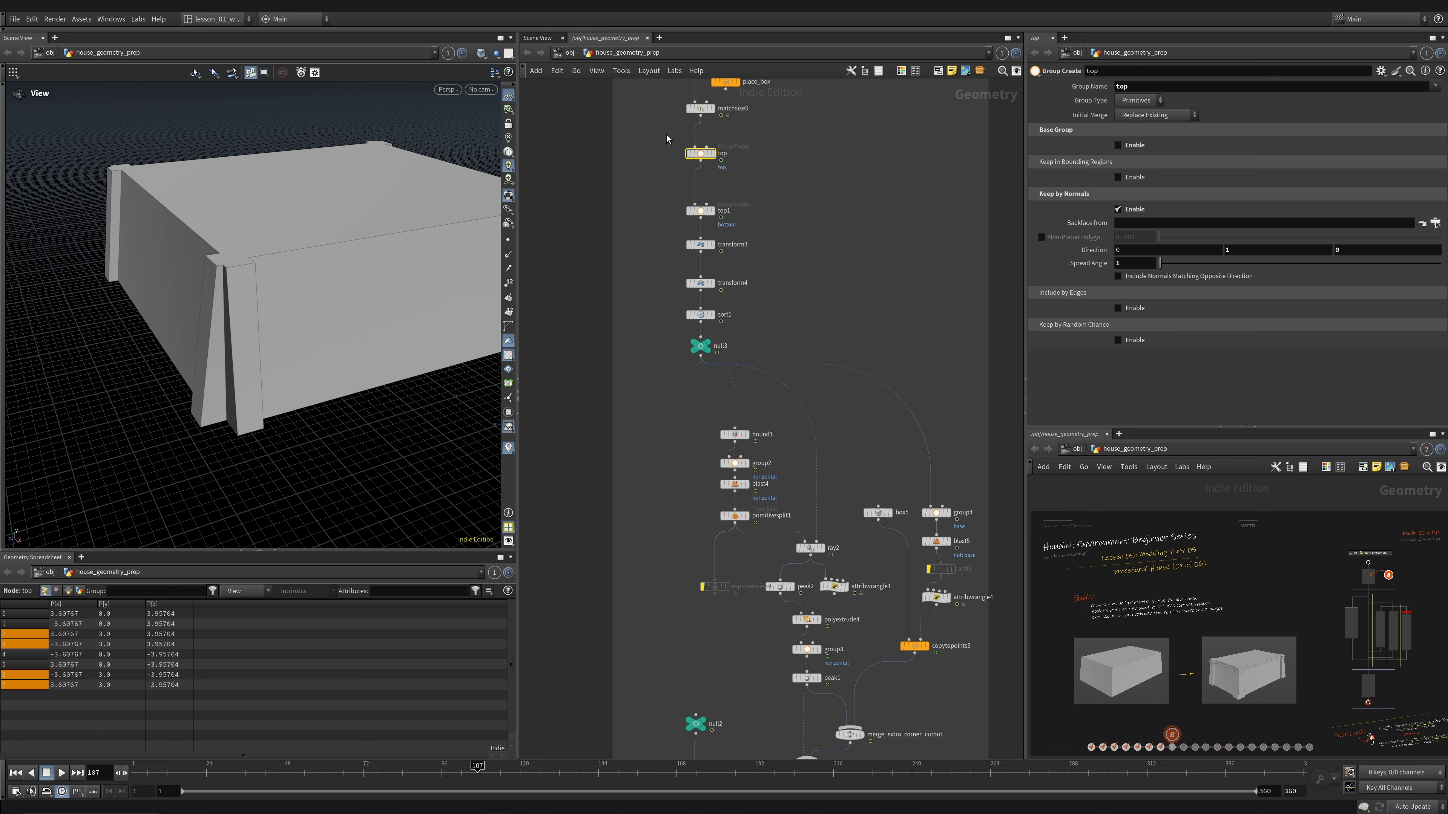
{"action": "middle_click_drag", "start_coordinate": [791, 287], "coordinate": [797, 185]}
{"action": "middle_click_drag", "start_coordinate": [719, 730], "coordinate": [733, 436]}
{"action": "scroll", "coordinate": [721, 495], "scroll_direction": "up", "scroll_amount": 2}
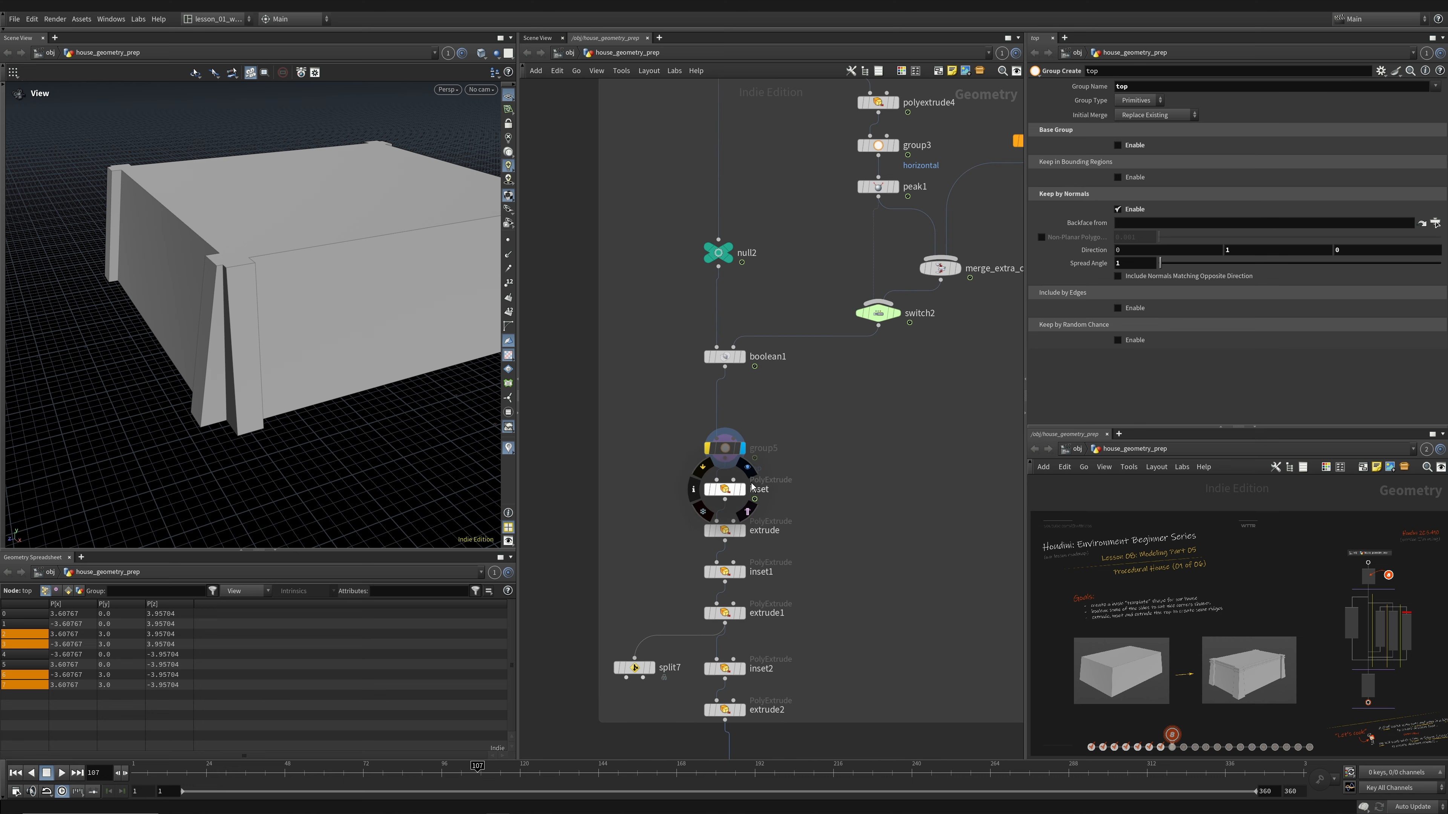
- Display the inset and extrude nodes in turn, examining the top border, the raised layer and the extrude settings
{"action": "left_click", "coordinate": [747, 468]}
{"action": "left_click", "coordinate": [729, 494]}
{"action": "left_click_drag", "start_coordinate": [297, 320], "coordinate": [295, 277]}
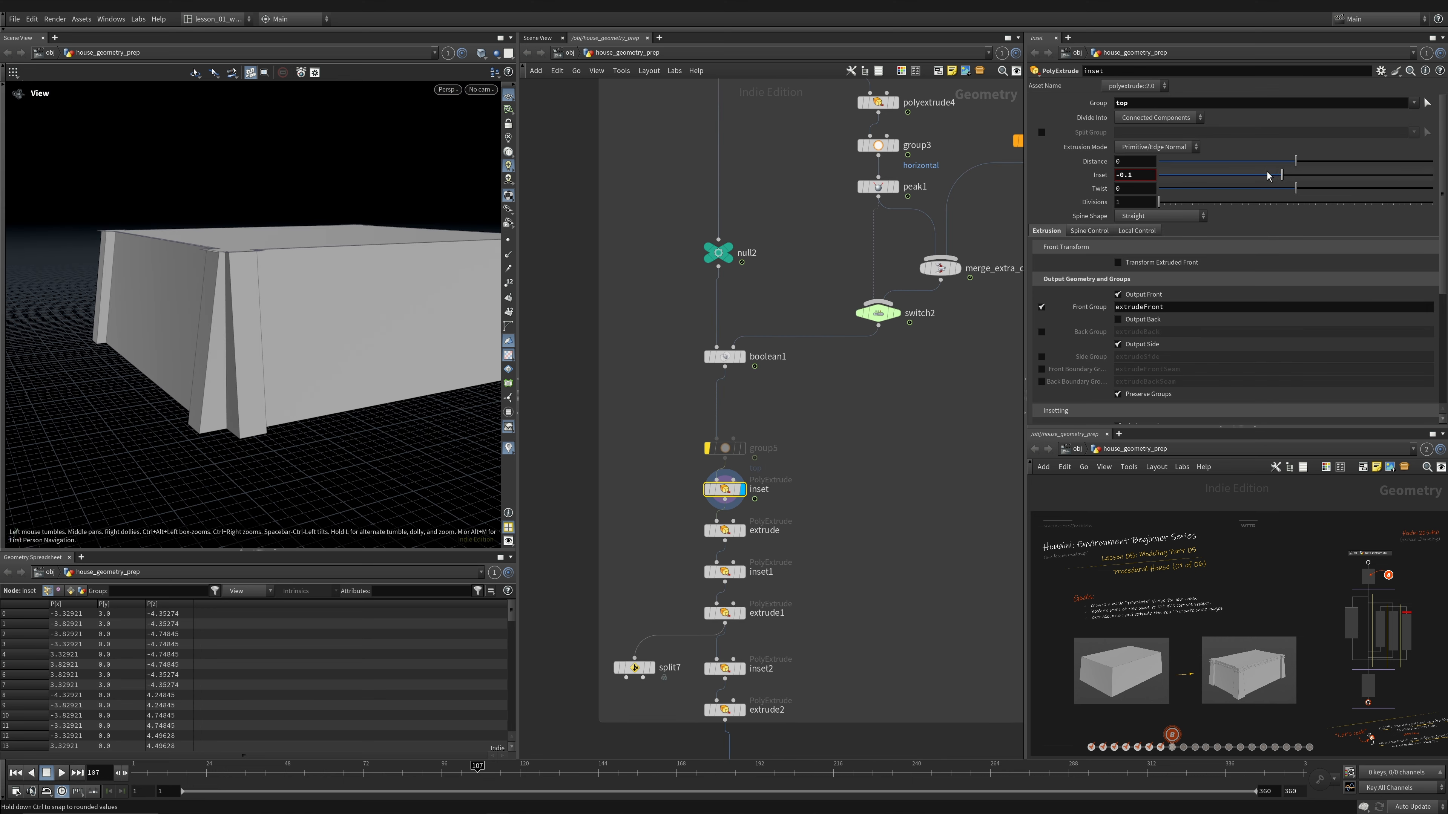
{"action": "scroll", "coordinate": [228, 251], "scroll_direction": "up", "scroll_amount": 5}
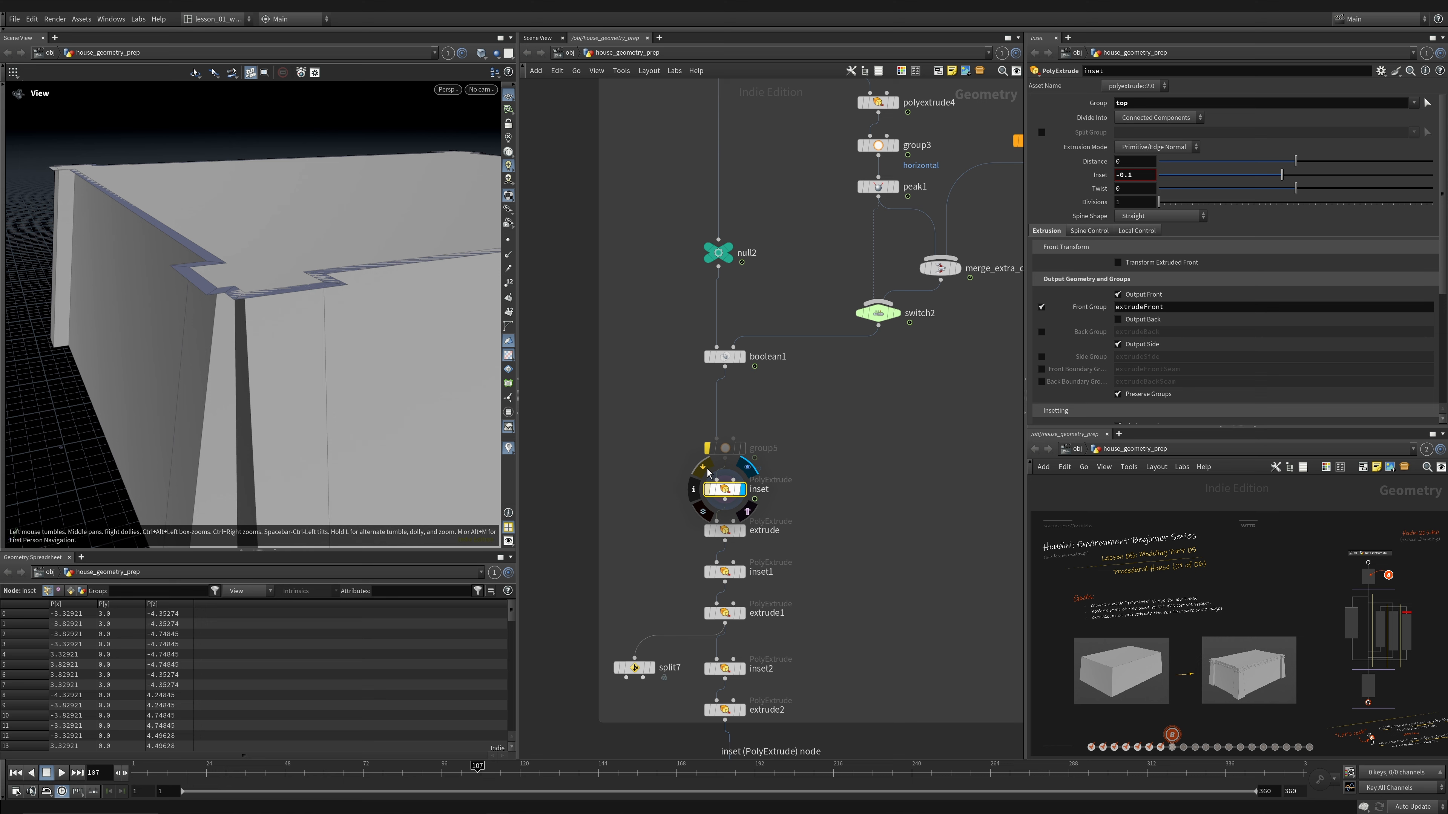
{"action": "left_click", "coordinate": [743, 535]}
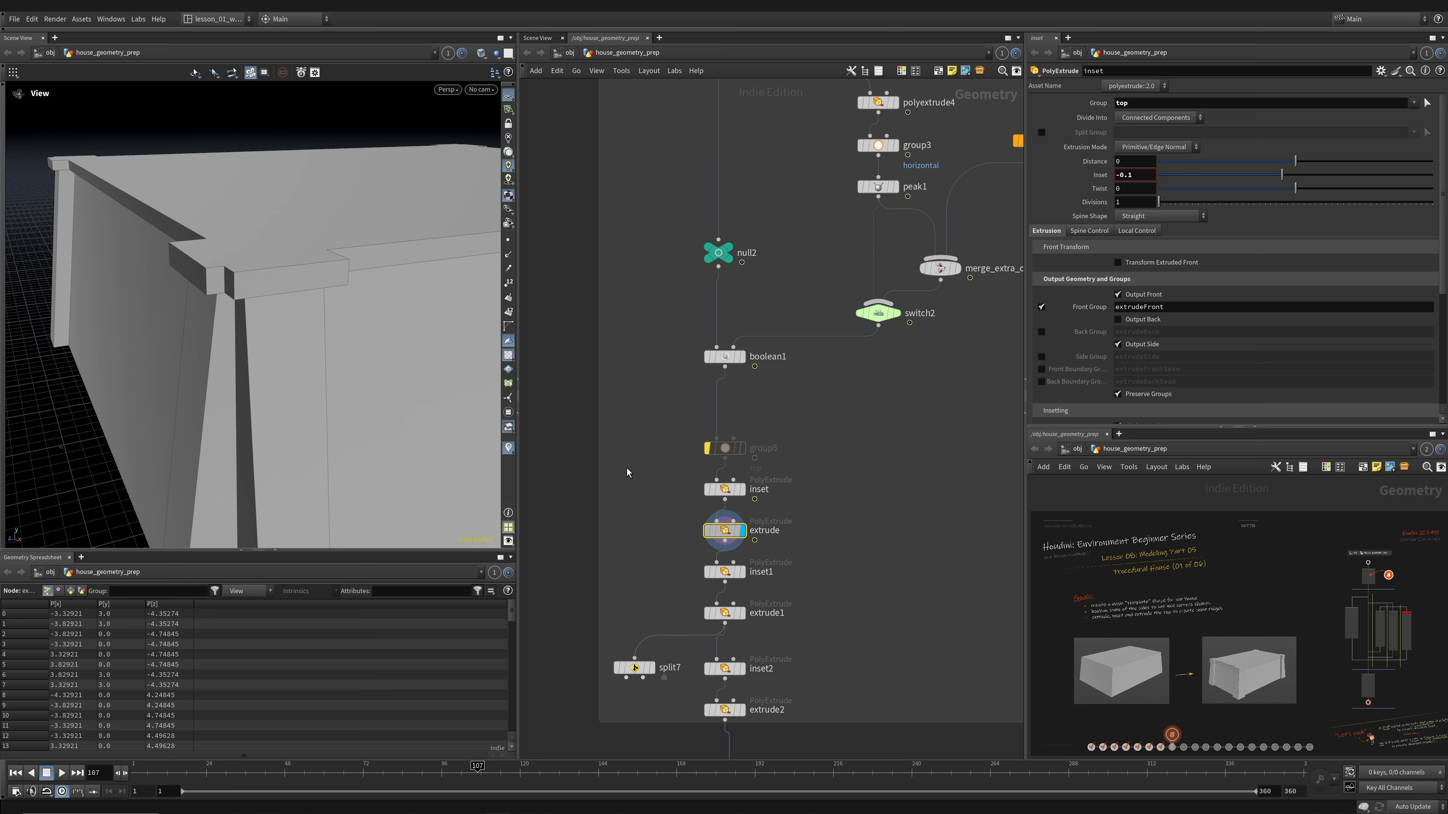
{"action": "left_click_drag", "start_coordinate": [302, 316], "coordinate": [379, 297]}
{"action": "middle_click_drag", "start_coordinate": [893, 414], "coordinate": [895, 390]}
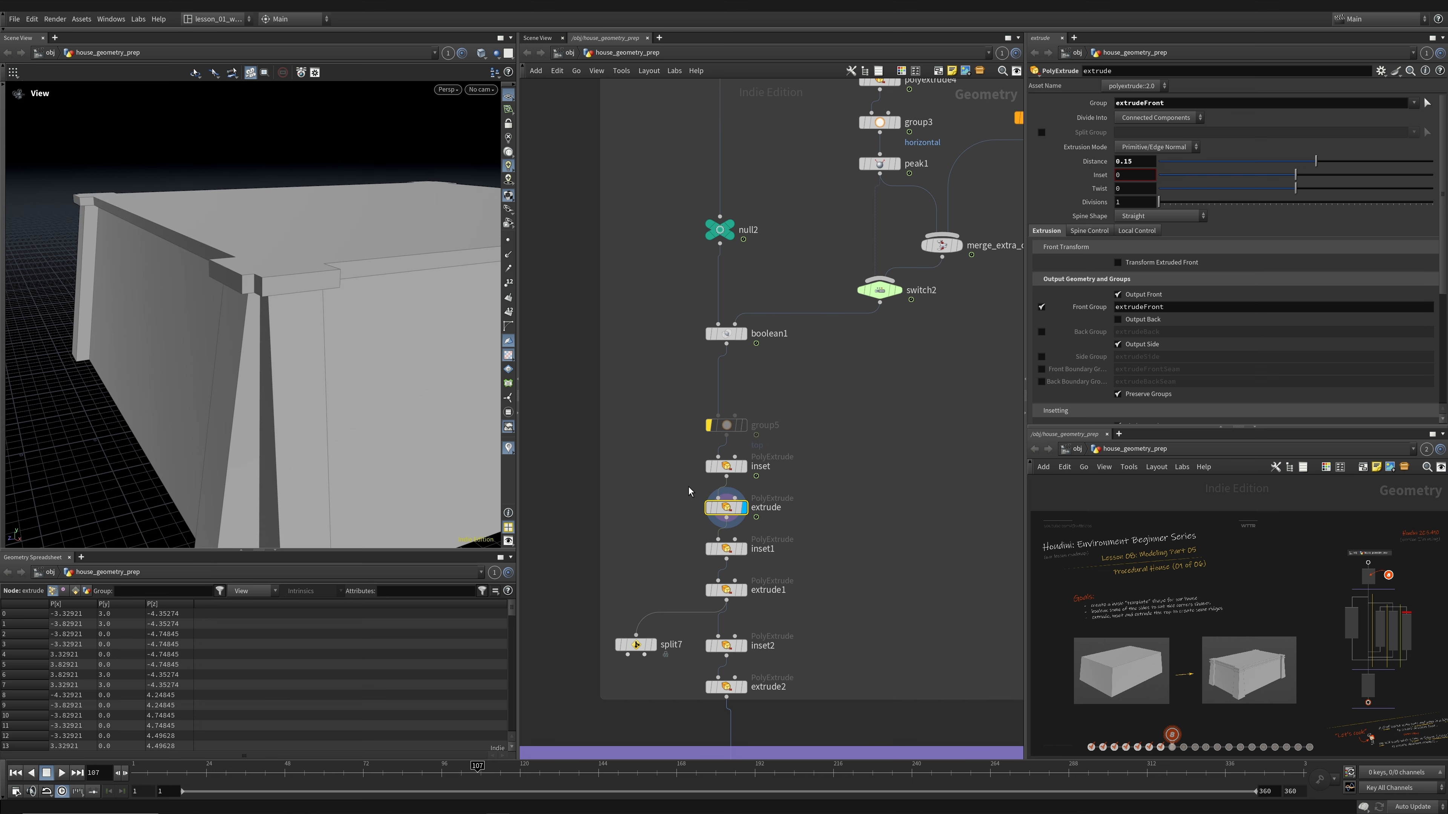
- Display inset1 and extrude1 in turn, examining the second trim layer and extrude1's output group settings
{"action": "left_click_drag", "start_coordinate": [727, 553], "coordinate": [720, 551]}
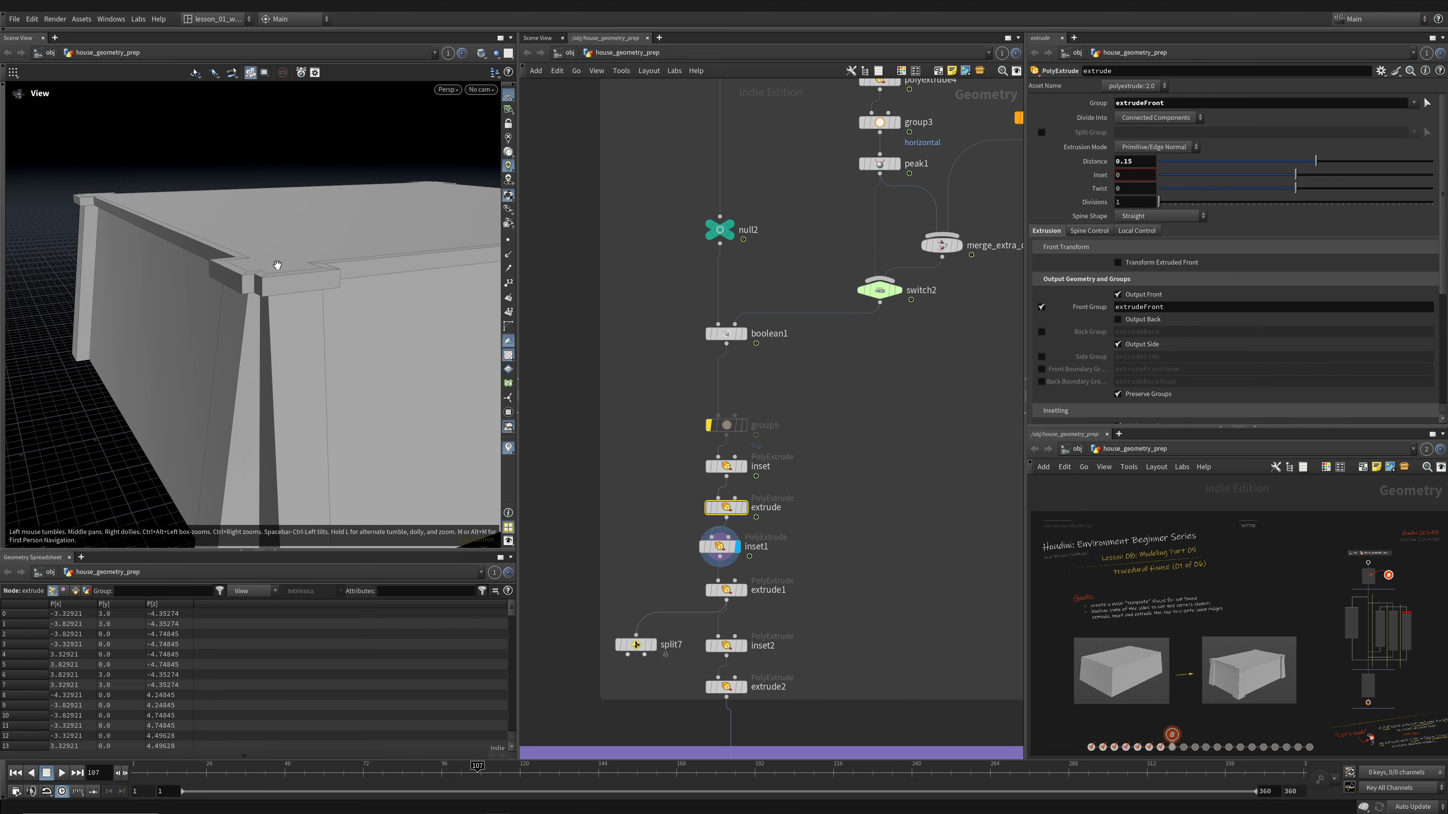
{"action": "mouse_move", "coordinate": [278, 265]}
{"action": "left_mouse_down"}
{"action": "mouse_move", "coordinate": [335, 268]}
{"action": "mouse_move", "coordinate": [292, 271]}
{"action": "left_mouse_up"}
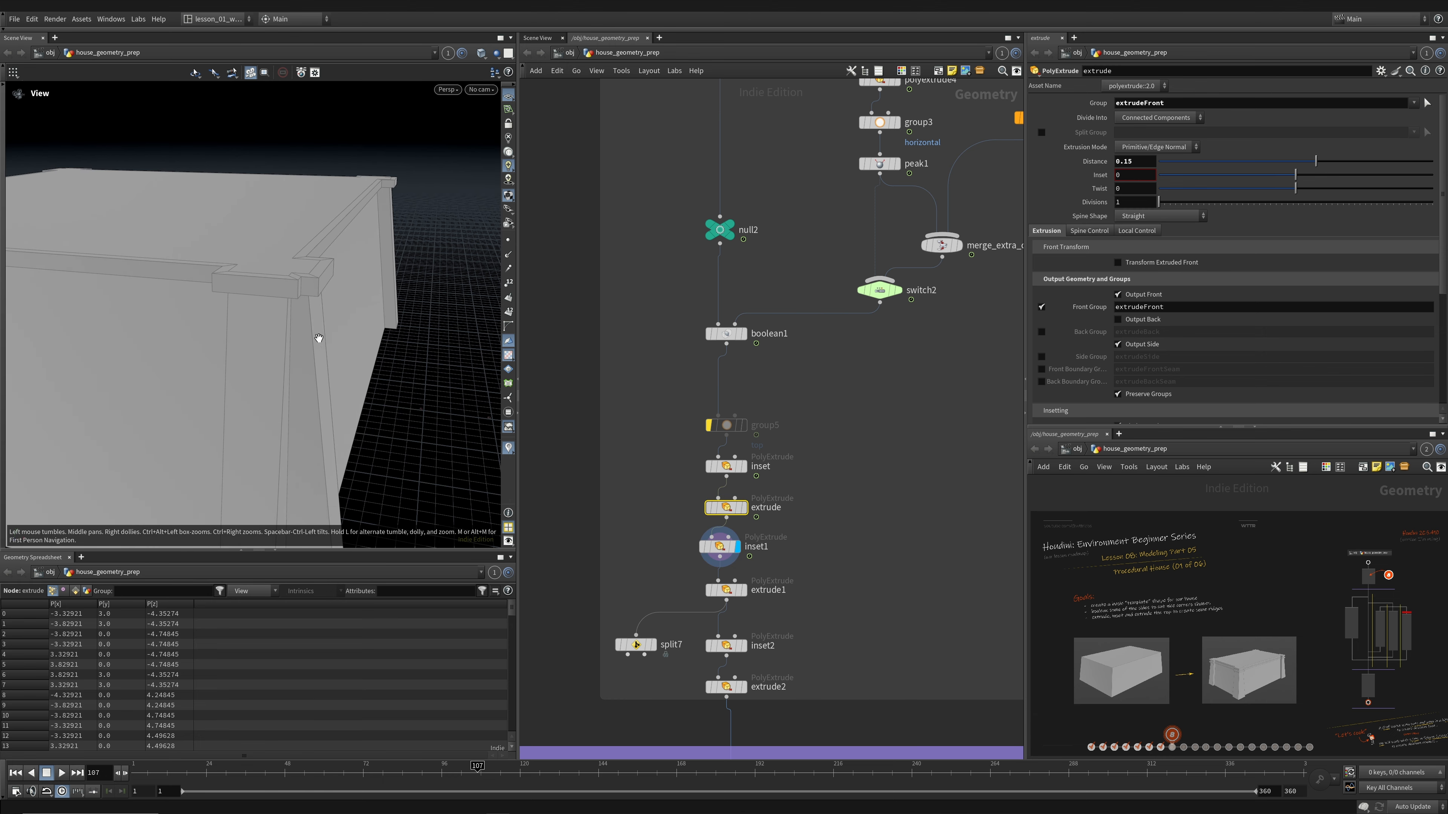
{"action": "left_click_drag", "start_coordinate": [720, 553], "coordinate": [726, 552]}
{"action": "left_click", "coordinate": [744, 590]}
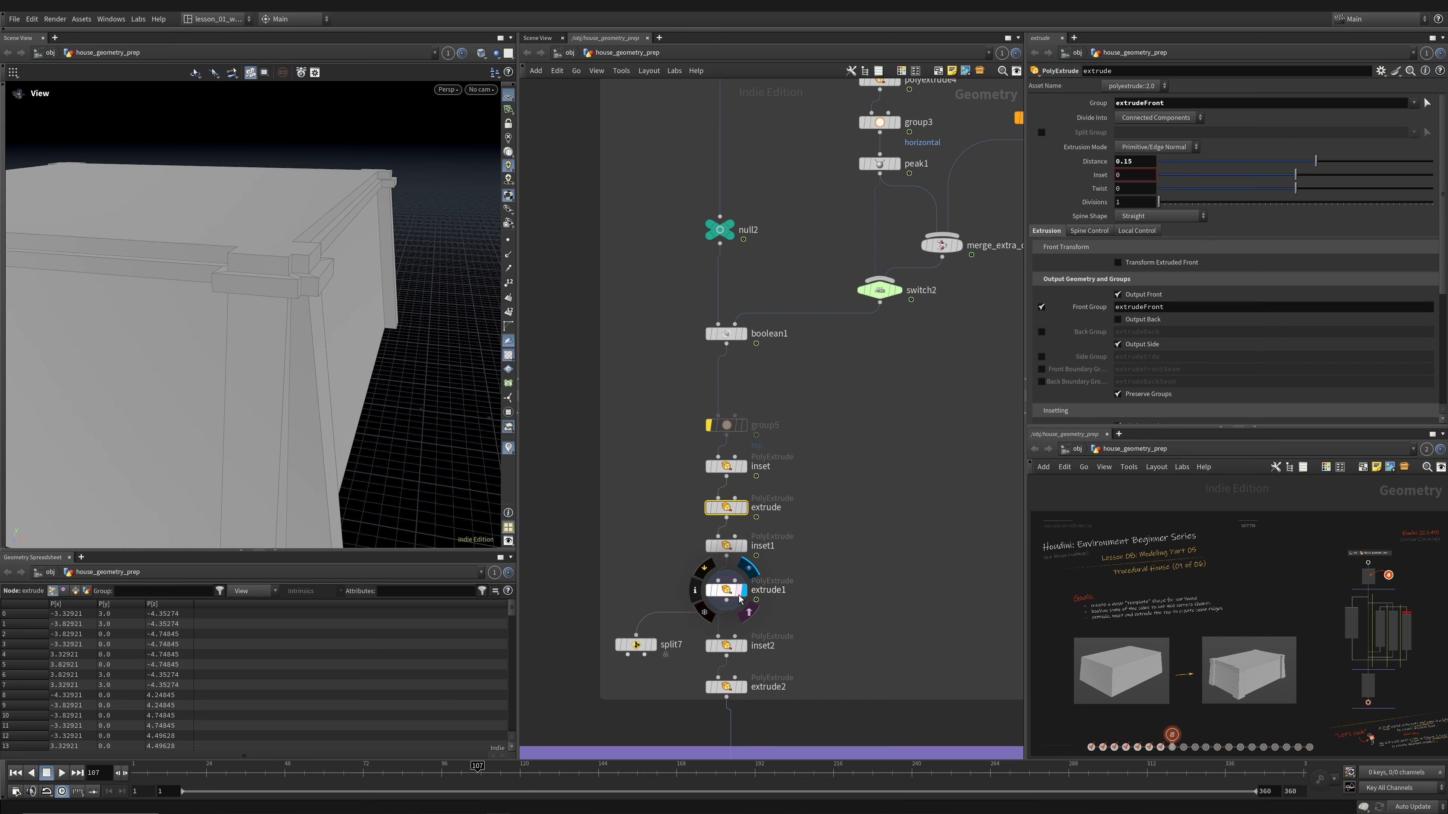
{"action": "left_click_drag", "start_coordinate": [390, 323], "coordinate": [362, 280]}
{"action": "mouse_move", "coordinate": [720, 591]}
{"action": "left_mouse_down"}
{"action": "mouse_move", "coordinate": [774, 612]}
{"action": "mouse_move", "coordinate": [719, 583]}
{"action": "left_mouse_up"}
{"action": "left_click", "coordinate": [720, 583]}
{"action": "middle_click_drag", "start_coordinate": [753, 650], "coordinate": [763, 512]}
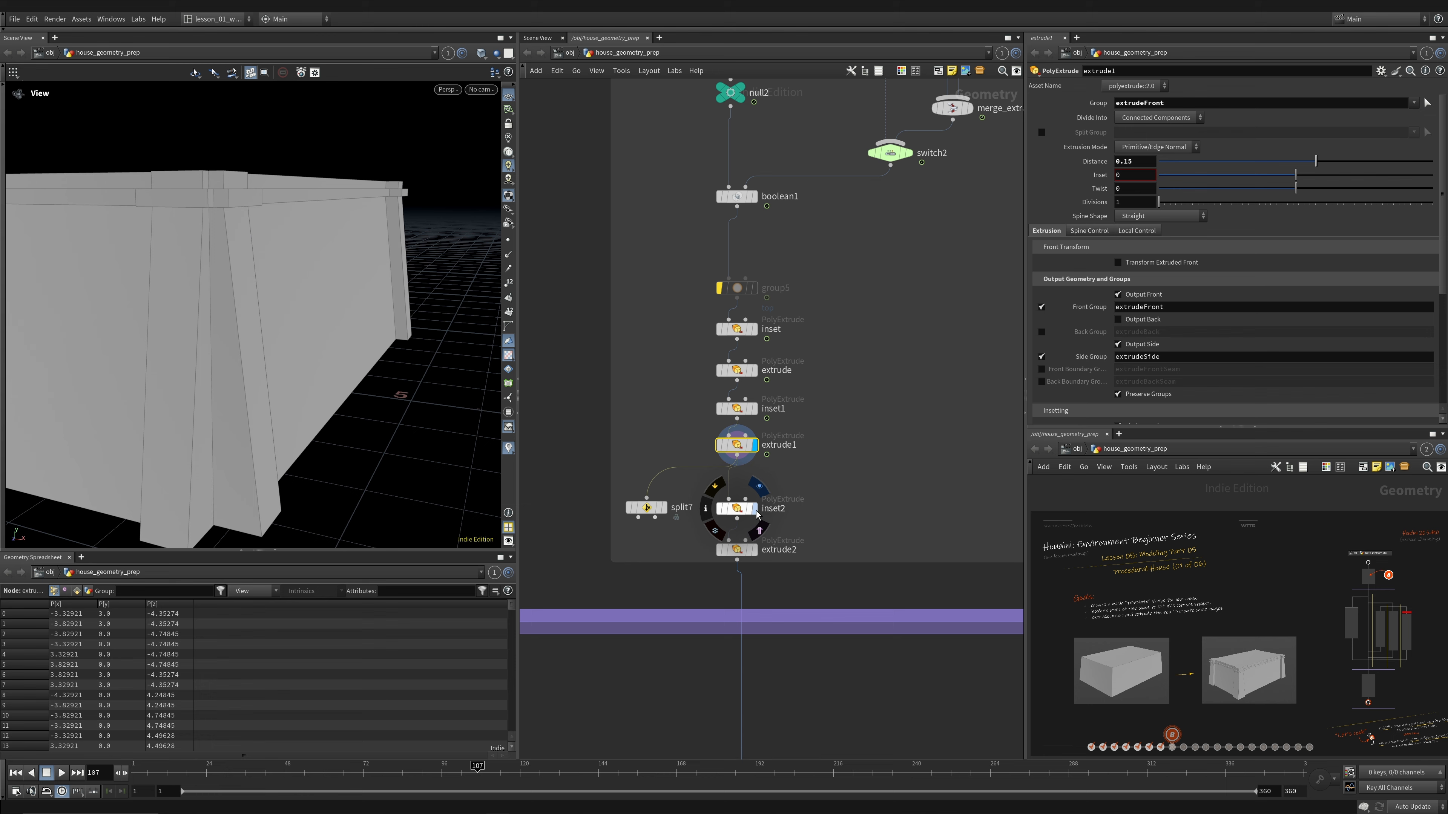
- Display inset2 and extrude2 in turn, examining the third trim layer at the corner columns
{"action": "left_click", "coordinate": [756, 509]}
{"action": "left_click_drag", "start_coordinate": [220, 188], "coordinate": [259, 288]}
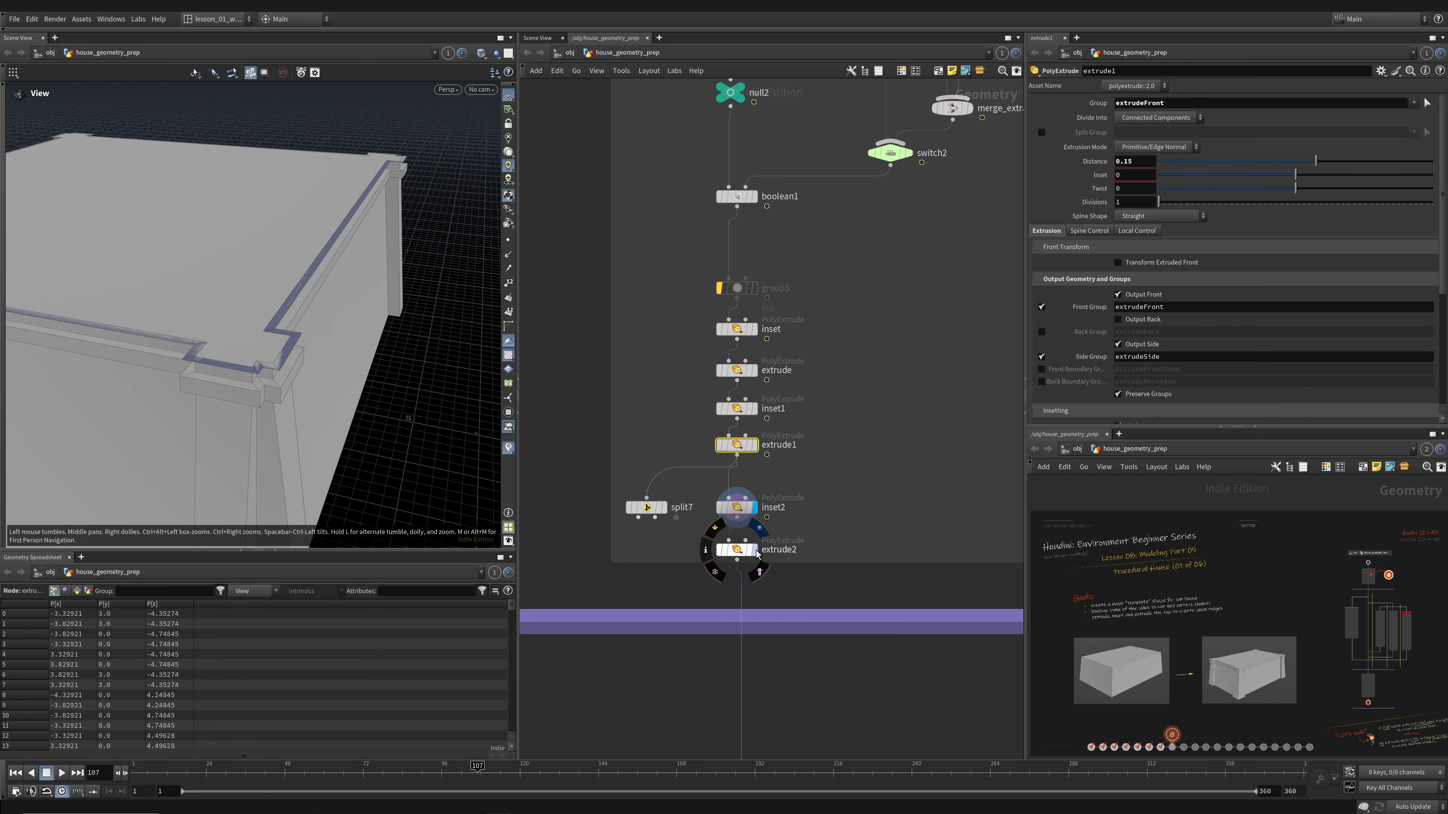
{"action": "left_click_drag", "start_coordinate": [755, 551], "coordinate": [749, 547]}
{"action": "left_click_drag", "start_coordinate": [243, 346], "coordinate": [323, 398]}
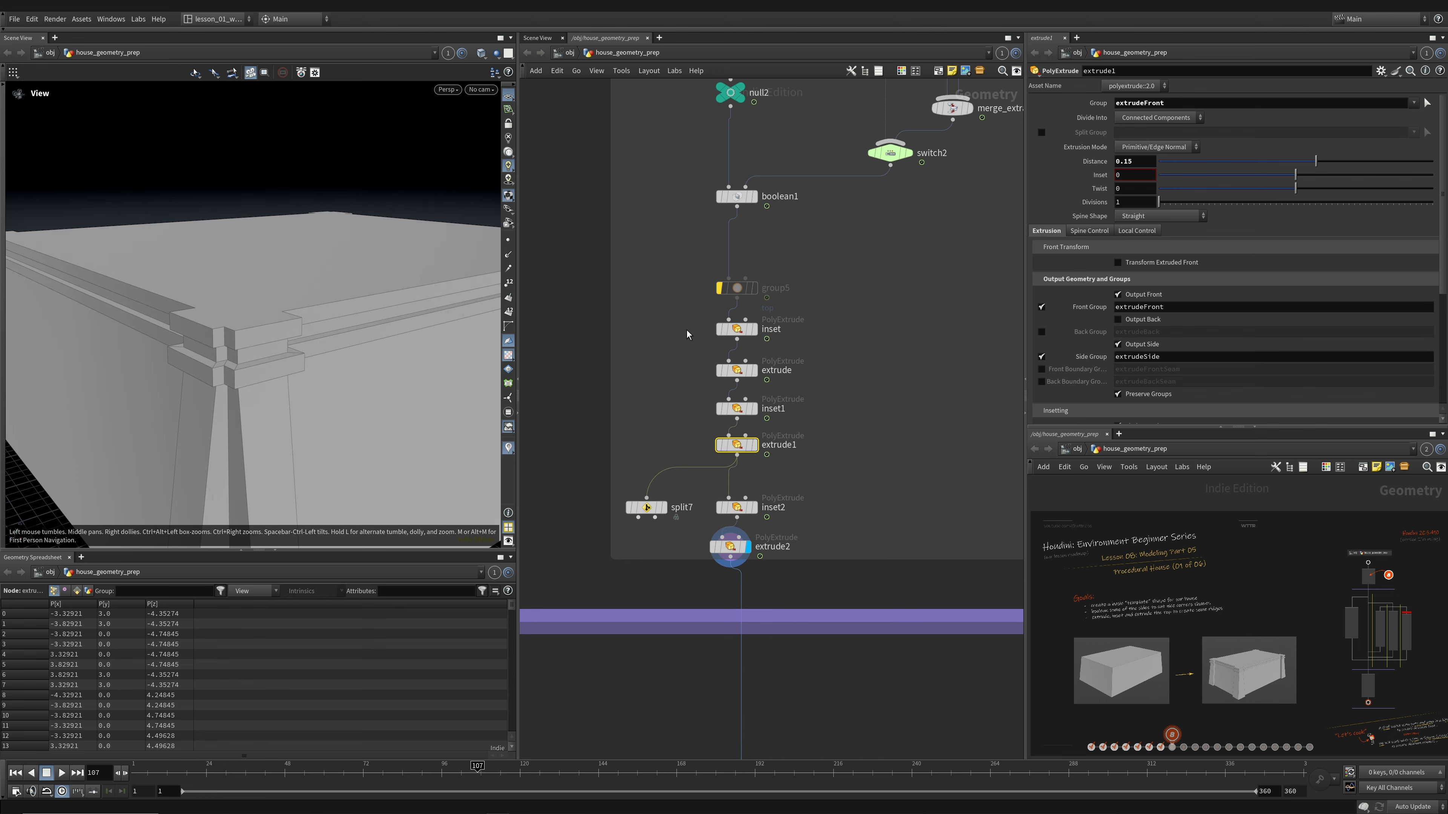
- Toggle bypass on the six inset and extrude nodes to compare the base with and without its stepped trim
{"action": "left_click_drag", "start_coordinate": [687, 335], "coordinate": [766, 567]}
{"action": "key", "text": "b"}
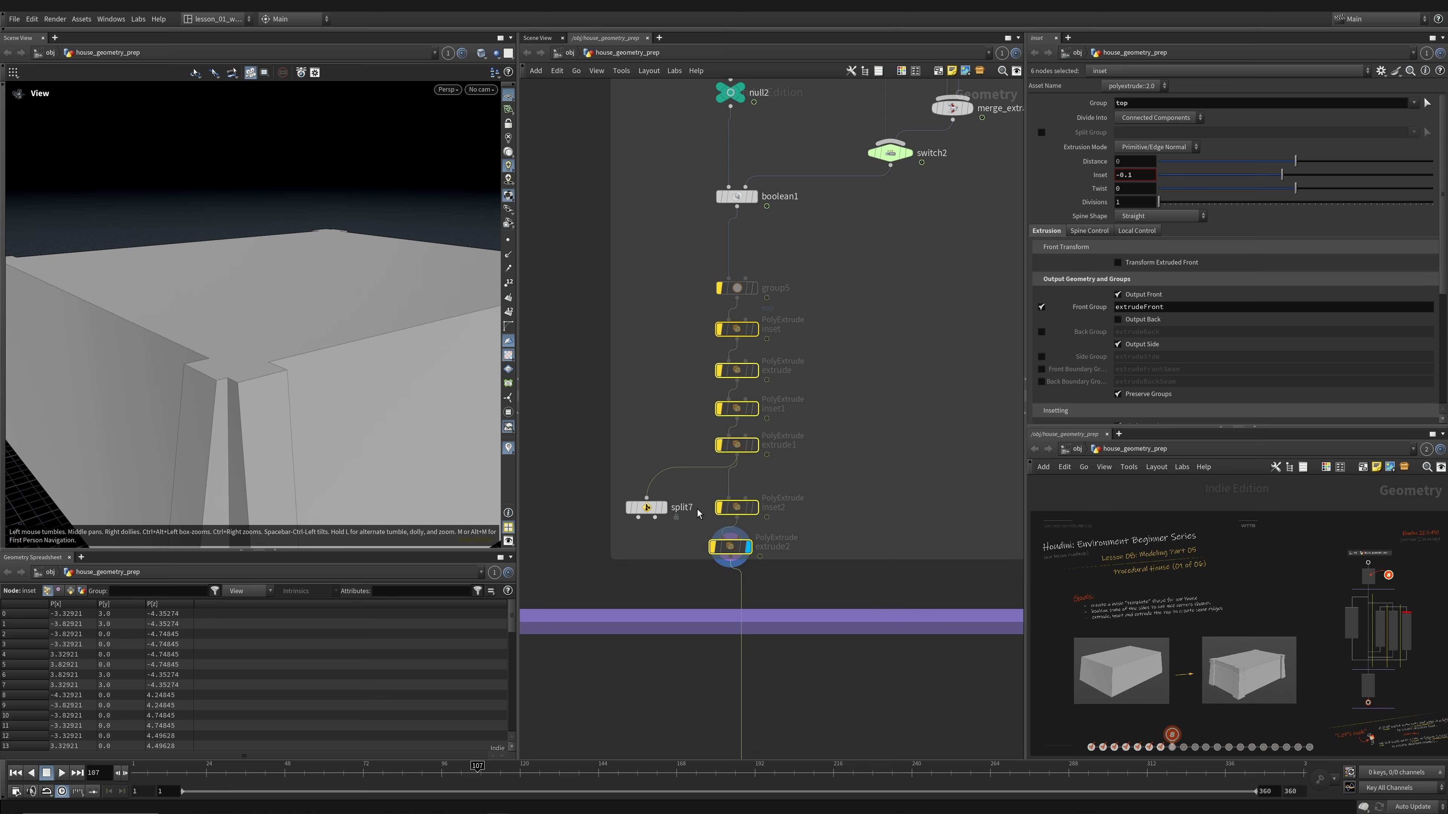
{"action": "key", "text": "b"}
{"action": "left_click_drag", "start_coordinate": [187, 384], "coordinate": [217, 358]}
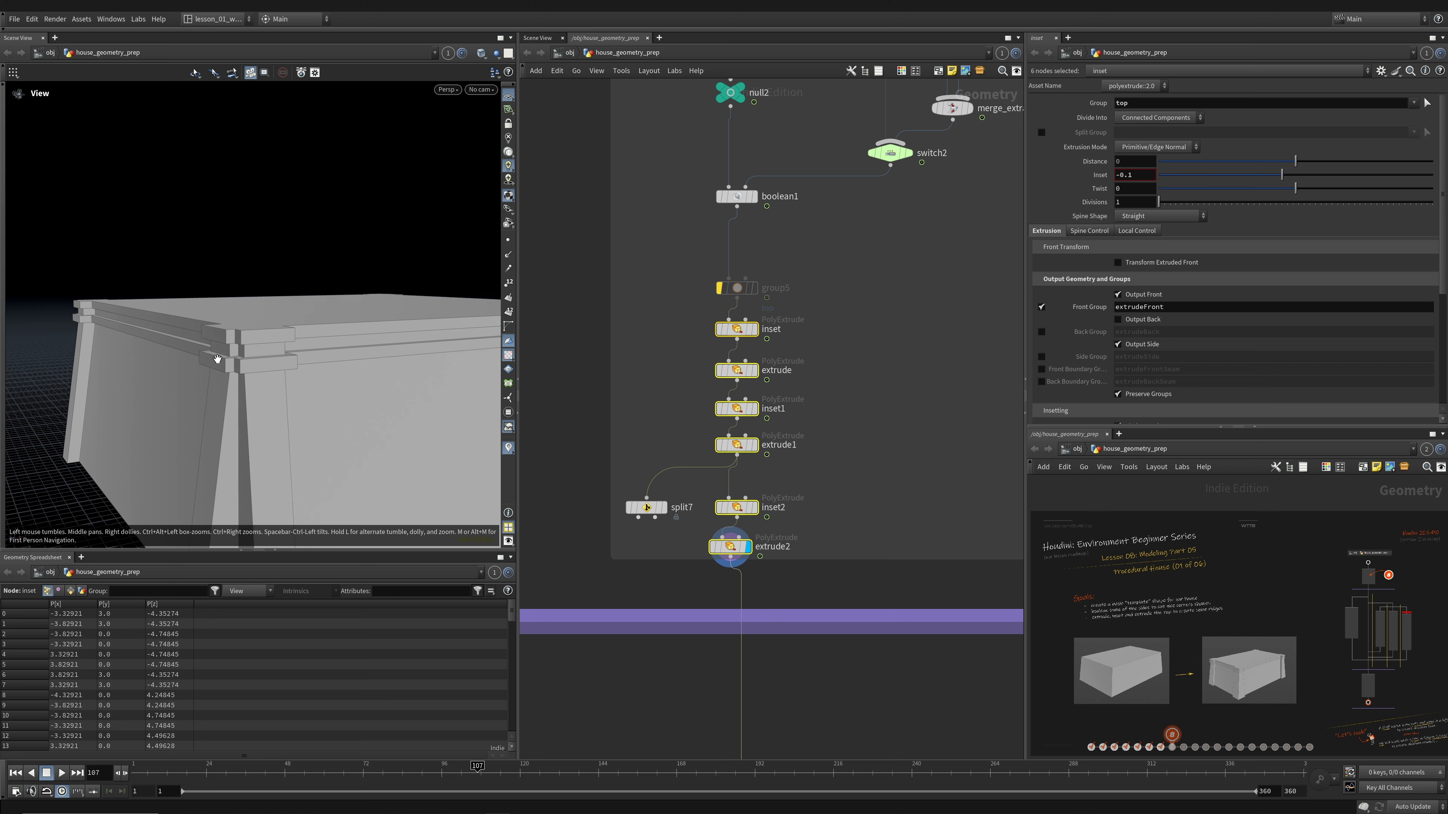
{"action": "mouse_move", "coordinate": [732, 513]}
{"action": "left_click", "coordinate": [718, 488]}
{"action": "left_click", "coordinate": [718, 489]}
{"action": "left_click", "coordinate": [719, 489]}
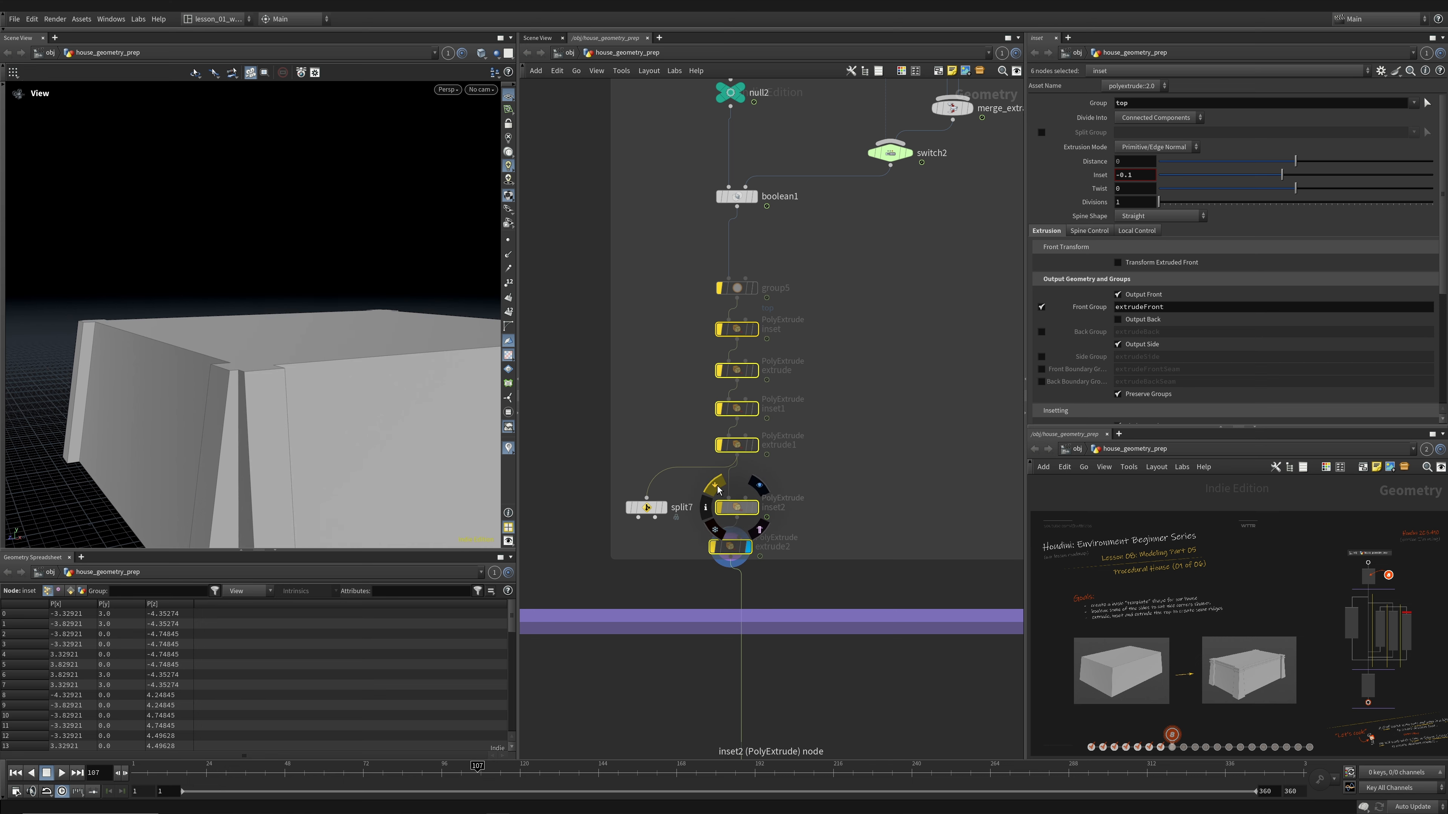
{"action": "left_click", "coordinate": [718, 489]}
{"action": "left_click", "coordinate": [718, 488]}
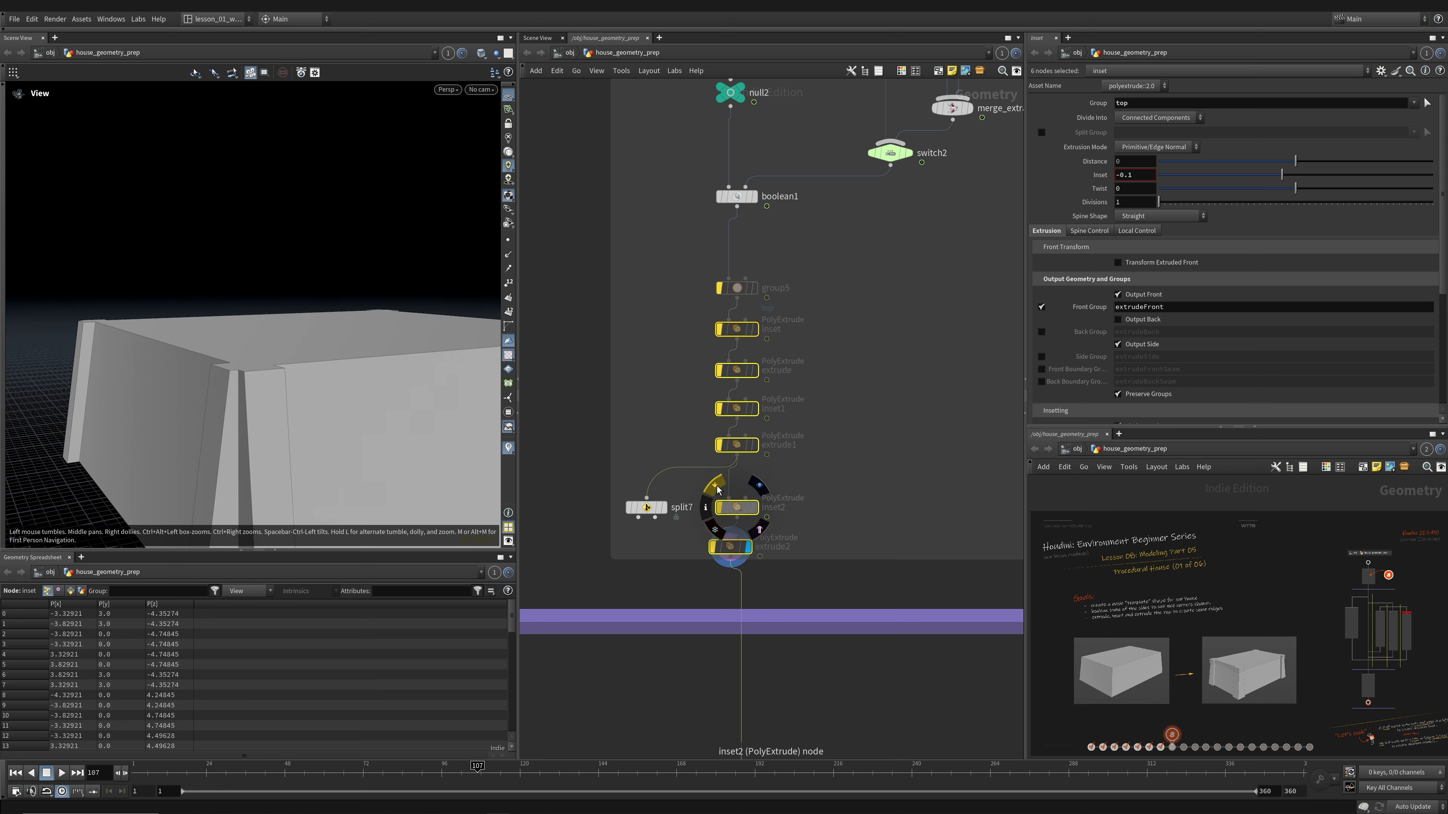
{"action": "left_click", "coordinate": [719, 488]}
{"action": "left_click_drag", "start_coordinate": [289, 369], "coordinate": [304, 389]}
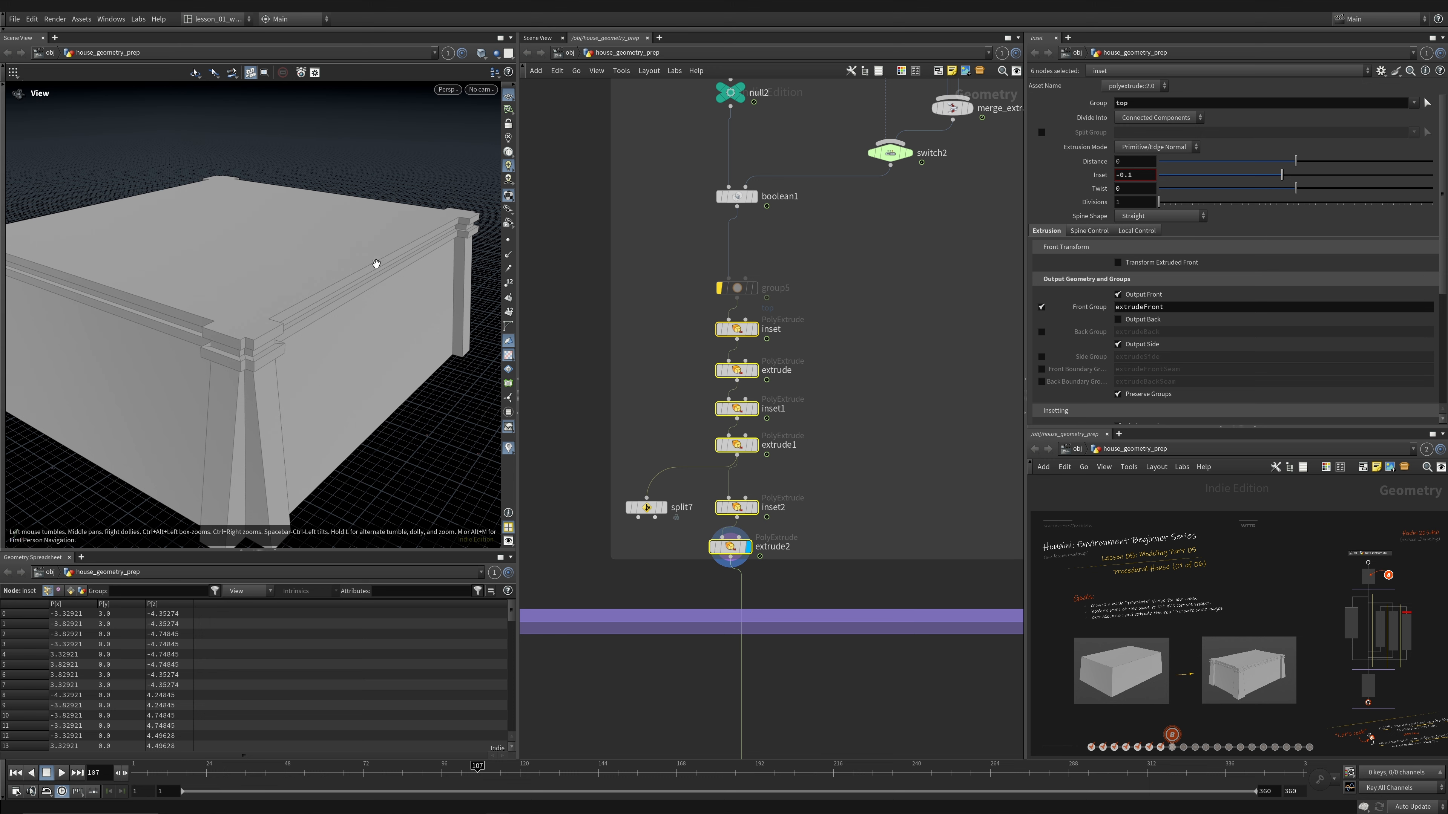
- Display split7 to isolate the extrudeSide faces of the trim ring
{"action": "scroll", "coordinate": [856, 427], "scroll_direction": "down", "scroll_amount": 1}
{"action": "left_click", "coordinate": [705, 508]}
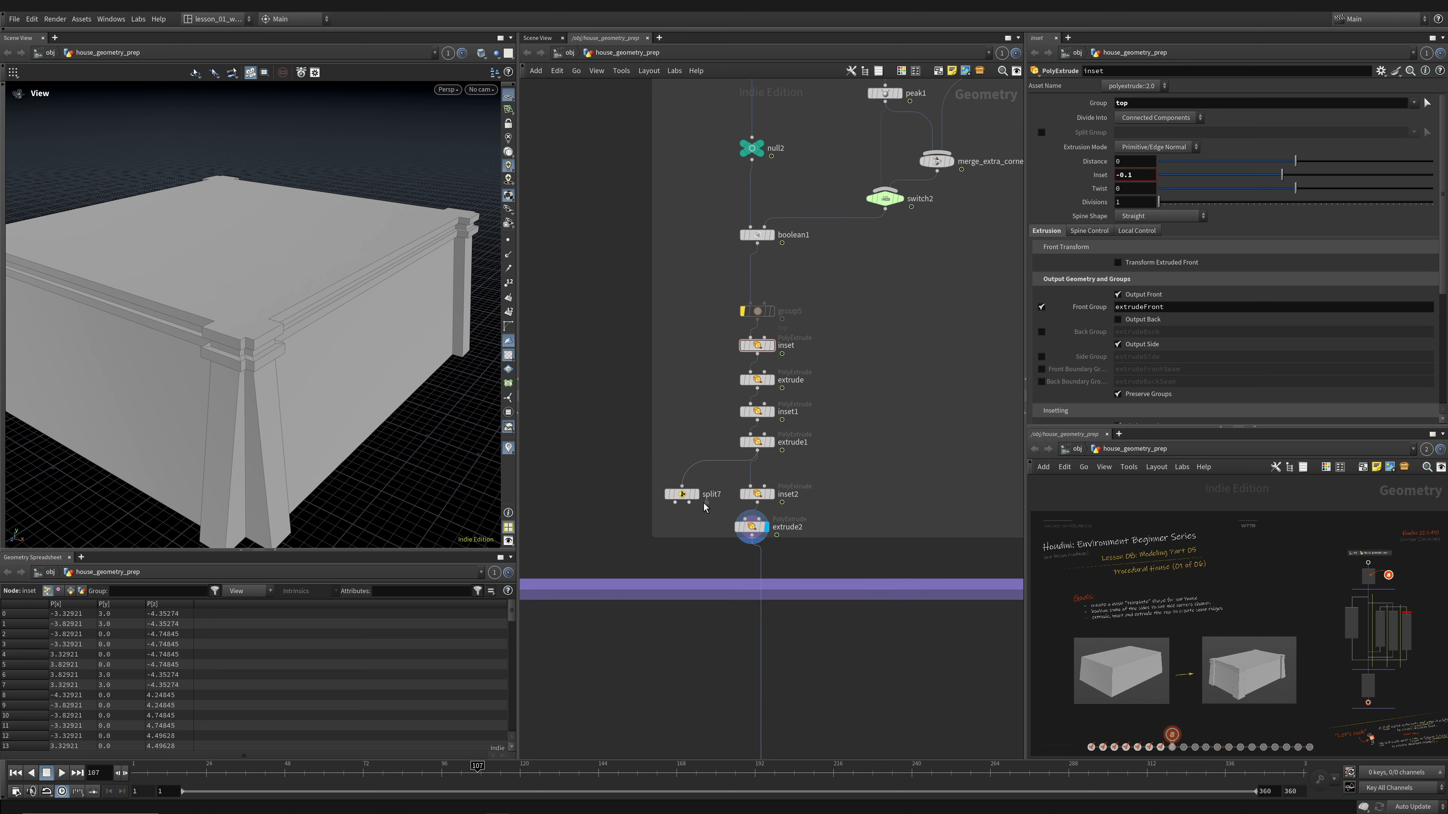
{"action": "left_click", "coordinate": [684, 497]}
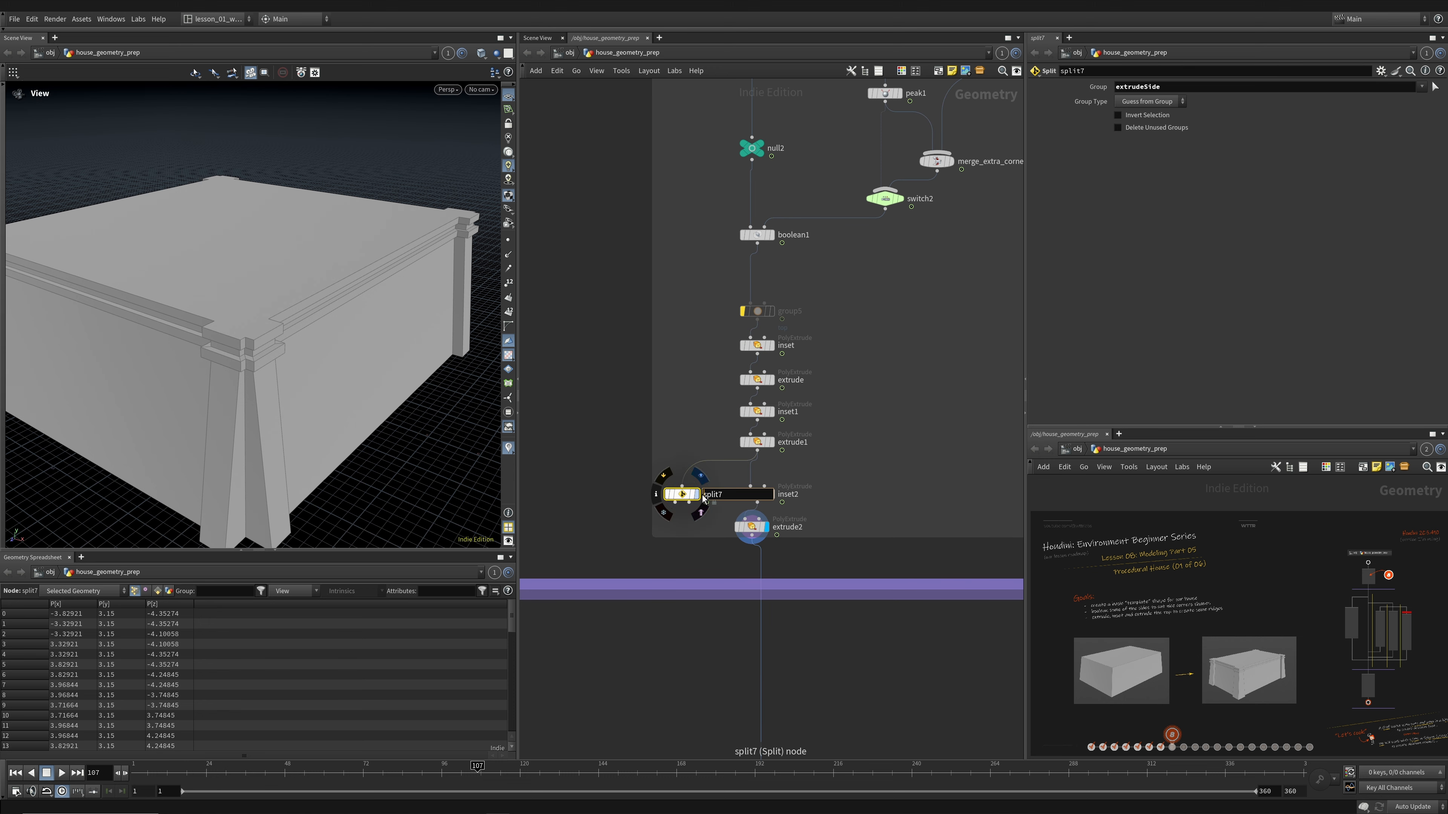
{"action": "left_click", "coordinate": [698, 494]}
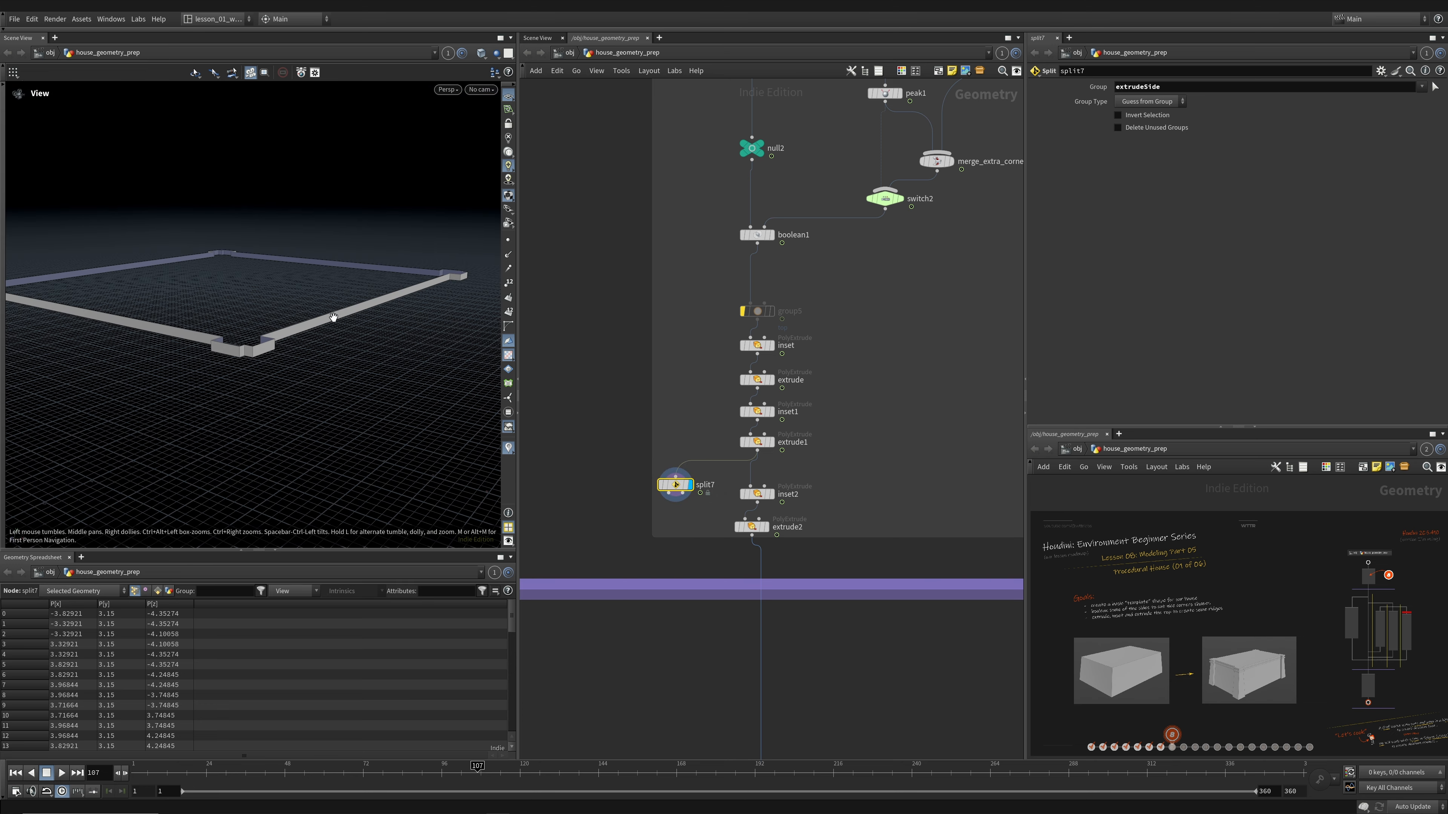
- Locate the next lesson's notes below the network and examine the "copy blocks along roof" reference image
{"action": "scroll", "coordinate": [646, 354], "scroll_direction": "down", "scroll_amount": 2}
{"action": "middle_click_drag", "start_coordinate": [648, 354], "coordinate": [741, 318]}
{"action": "scroll", "coordinate": [740, 318], "scroll_direction": "down", "scroll_amount": 1}
{"action": "left_click_drag", "start_coordinate": [689, 356], "coordinate": [768, 436]}
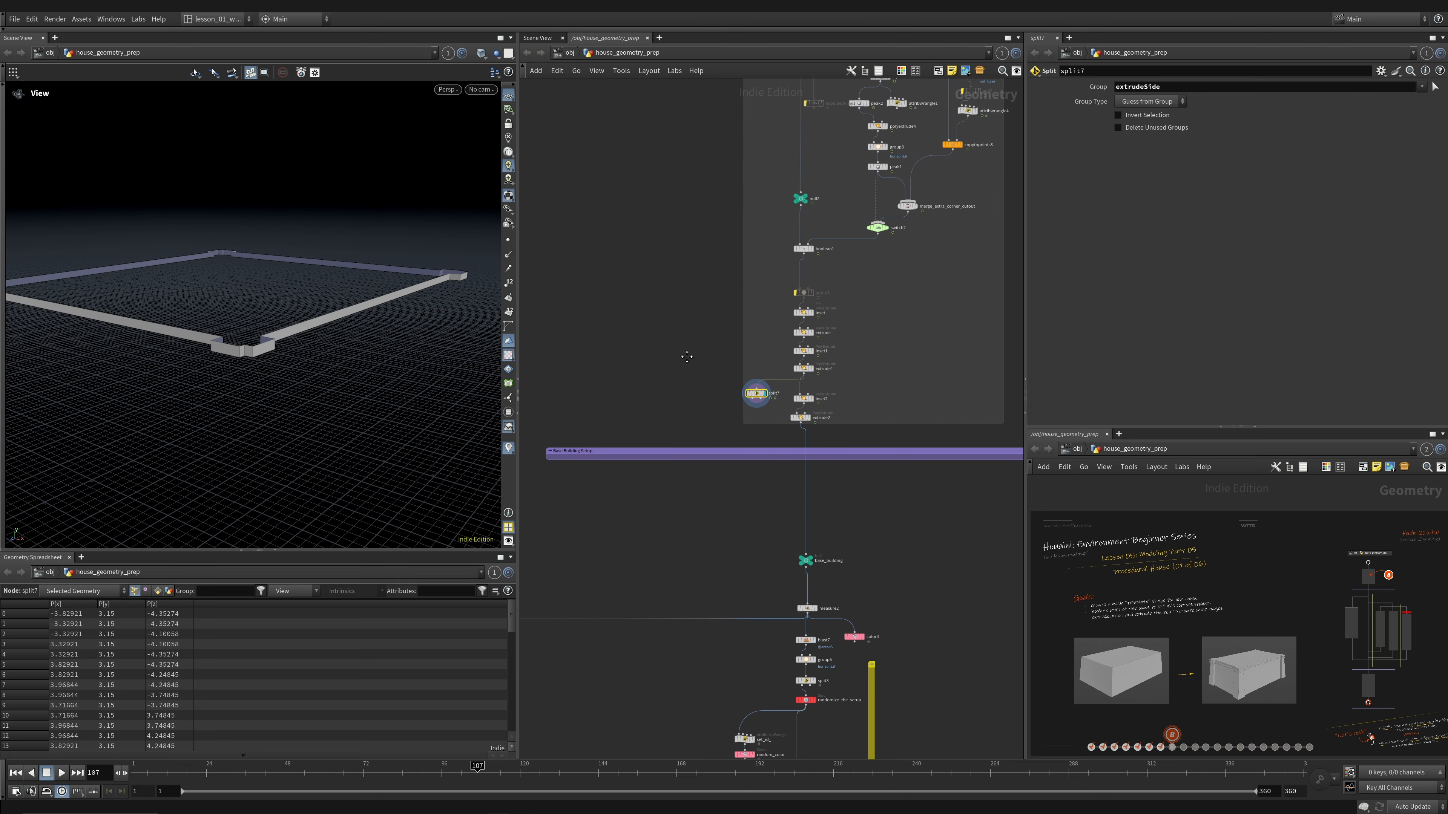
{"action": "middle_click_drag", "start_coordinate": [687, 358], "coordinate": [811, 299]}
{"action": "scroll", "coordinate": [811, 299], "scroll_direction": "down", "scroll_amount": 4}
{"action": "middle_click_drag", "start_coordinate": [666, 411], "coordinate": [1011, 186]}
{"action": "middle_click_drag", "start_coordinate": [831, 355], "coordinate": [793, 155]}
{"action": "scroll", "coordinate": [810, 100], "scroll_direction": "down", "scroll_amount": 1}
{"action": "middle_click_drag", "start_coordinate": [811, 97], "coordinate": [770, 212]}
{"action": "middle_click_drag", "start_coordinate": [714, 548], "coordinate": [629, 140]}
{"action": "scroll", "coordinate": [790, 348], "scroll_direction": "up", "scroll_amount": 8}
{"action": "middle_click_drag", "start_coordinate": [790, 348], "coordinate": [740, 396]}
{"action": "scroll", "coordinate": [740, 396], "scroll_direction": "down", "scroll_amount": 1}
{"action": "scroll", "coordinate": [762, 347], "scroll_direction": "up", "scroll_amount": 2}
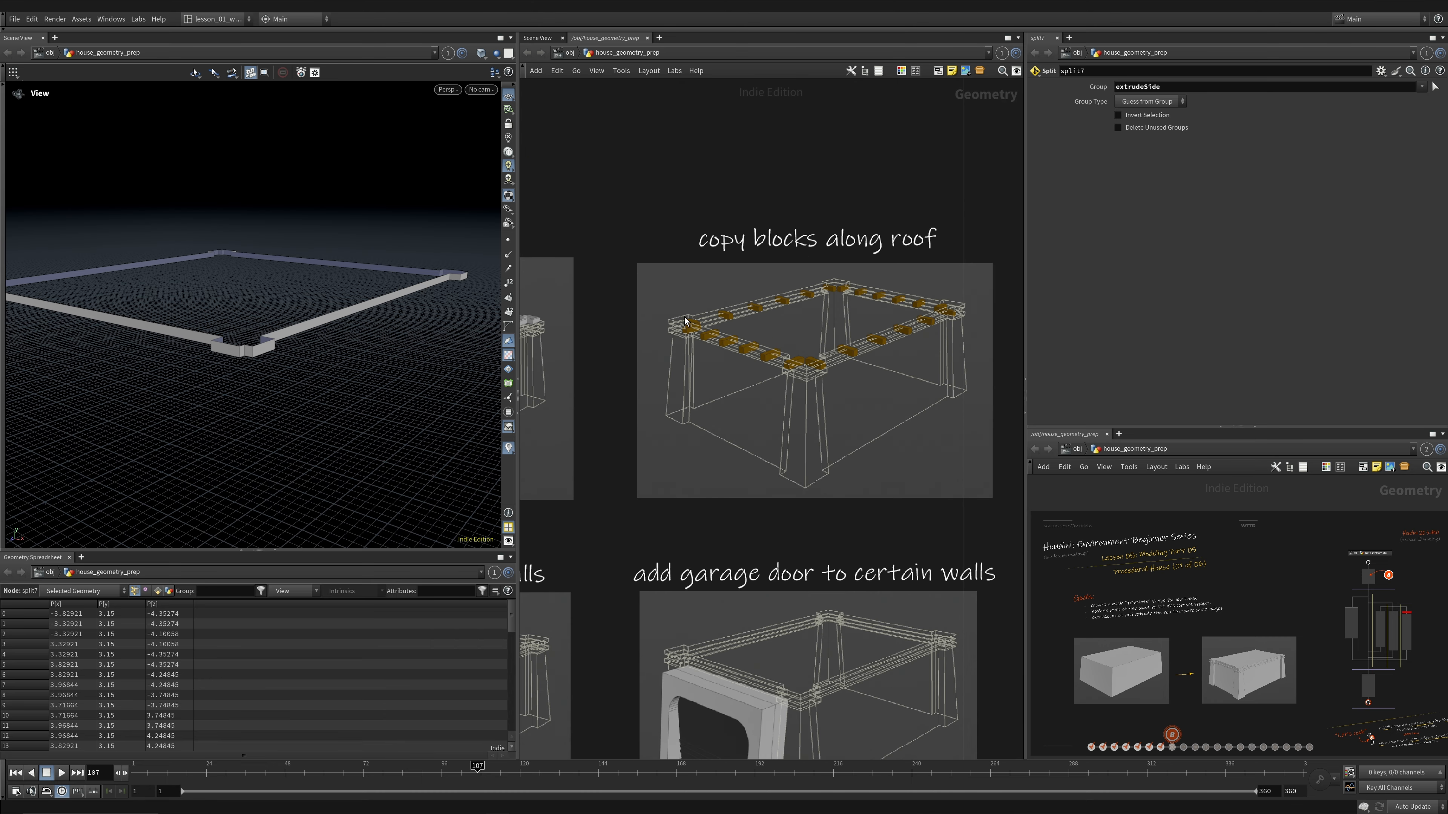
- Return to the base network, display extrude2 and examine the base with all its trim layers
{"action": "scroll", "coordinate": [825, 314], "scroll_direction": "down", "scroll_amount": 2}
{"action": "middle_click_drag", "start_coordinate": [825, 314], "coordinate": [679, 440]}
{"action": "scroll", "coordinate": [680, 440], "scroll_direction": "down", "scroll_amount": 4}
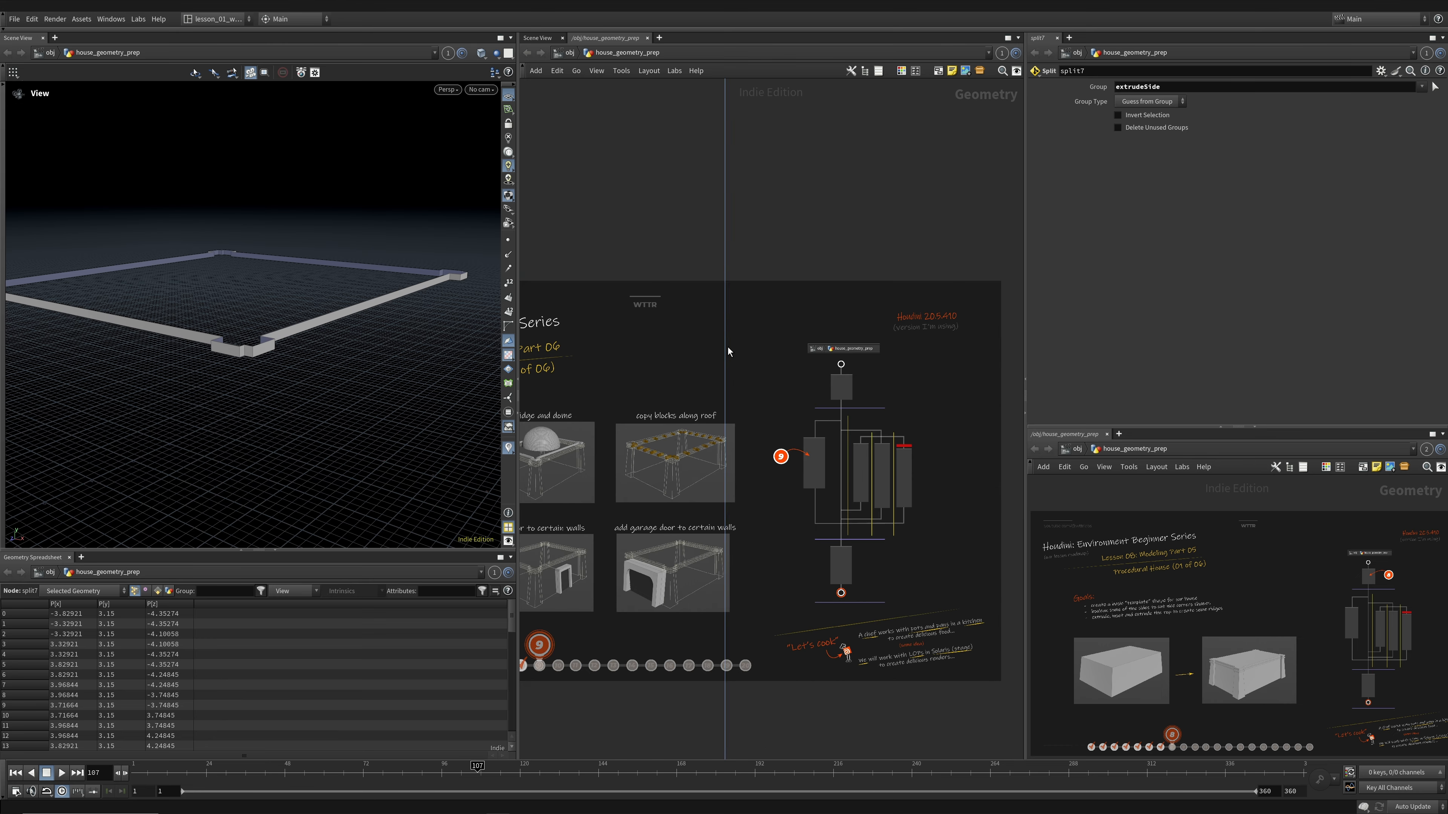
{"action": "scroll", "coordinate": [830, 222], "scroll_direction": "up", "scroll_amount": 1}
{"action": "middle_click_drag", "start_coordinate": [829, 222], "coordinate": [617, 580]}
{"action": "scroll", "coordinate": [616, 580], "scroll_direction": "down", "scroll_amount": 1}
{"action": "scroll", "coordinate": [791, 237], "scroll_direction": "down", "scroll_amount": 6}
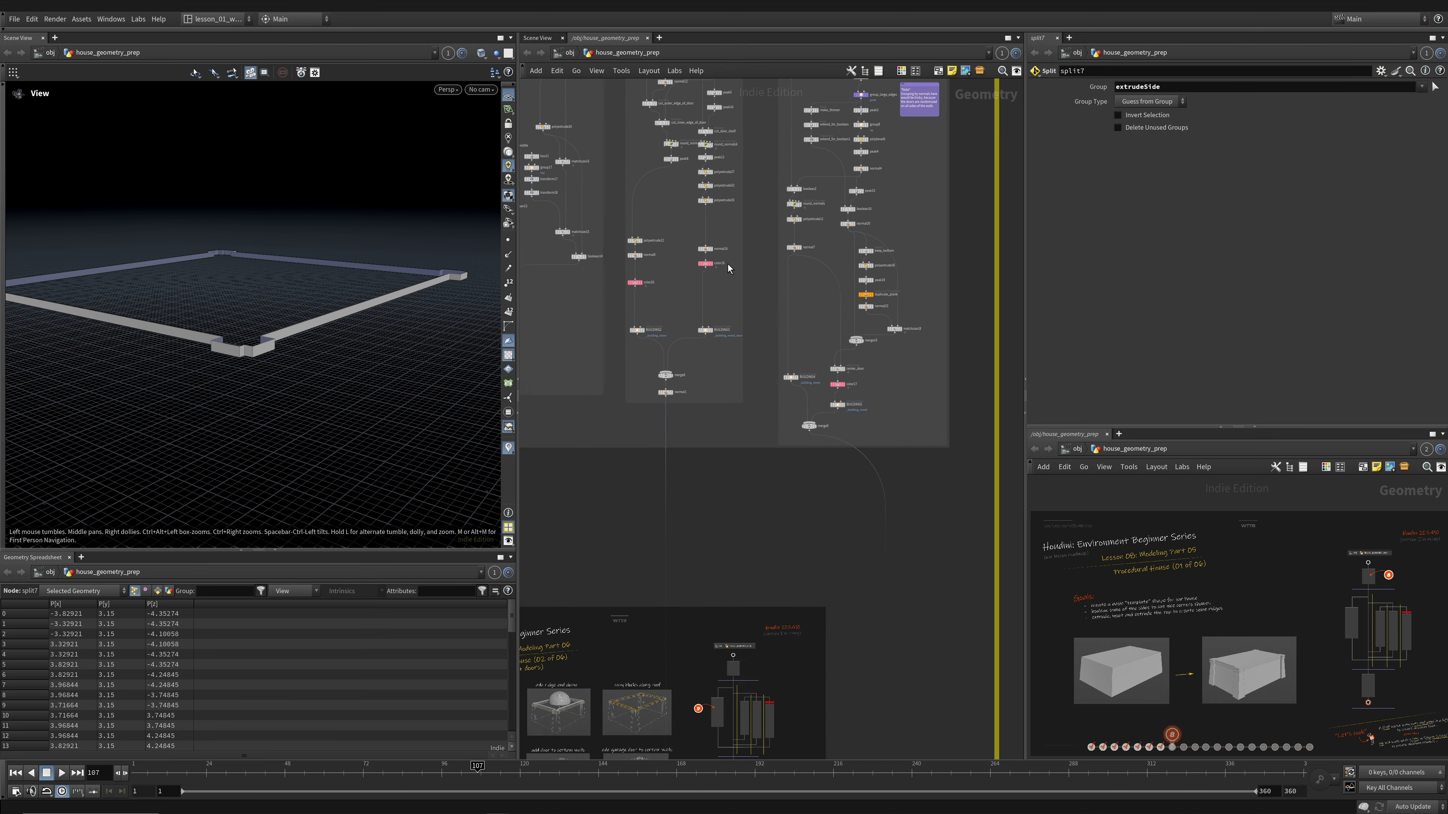
{"action": "middle_click_drag", "start_coordinate": [791, 235], "coordinate": [756, 604]}
{"action": "scroll", "coordinate": [707, 445], "scroll_direction": "up", "scroll_amount": 8}
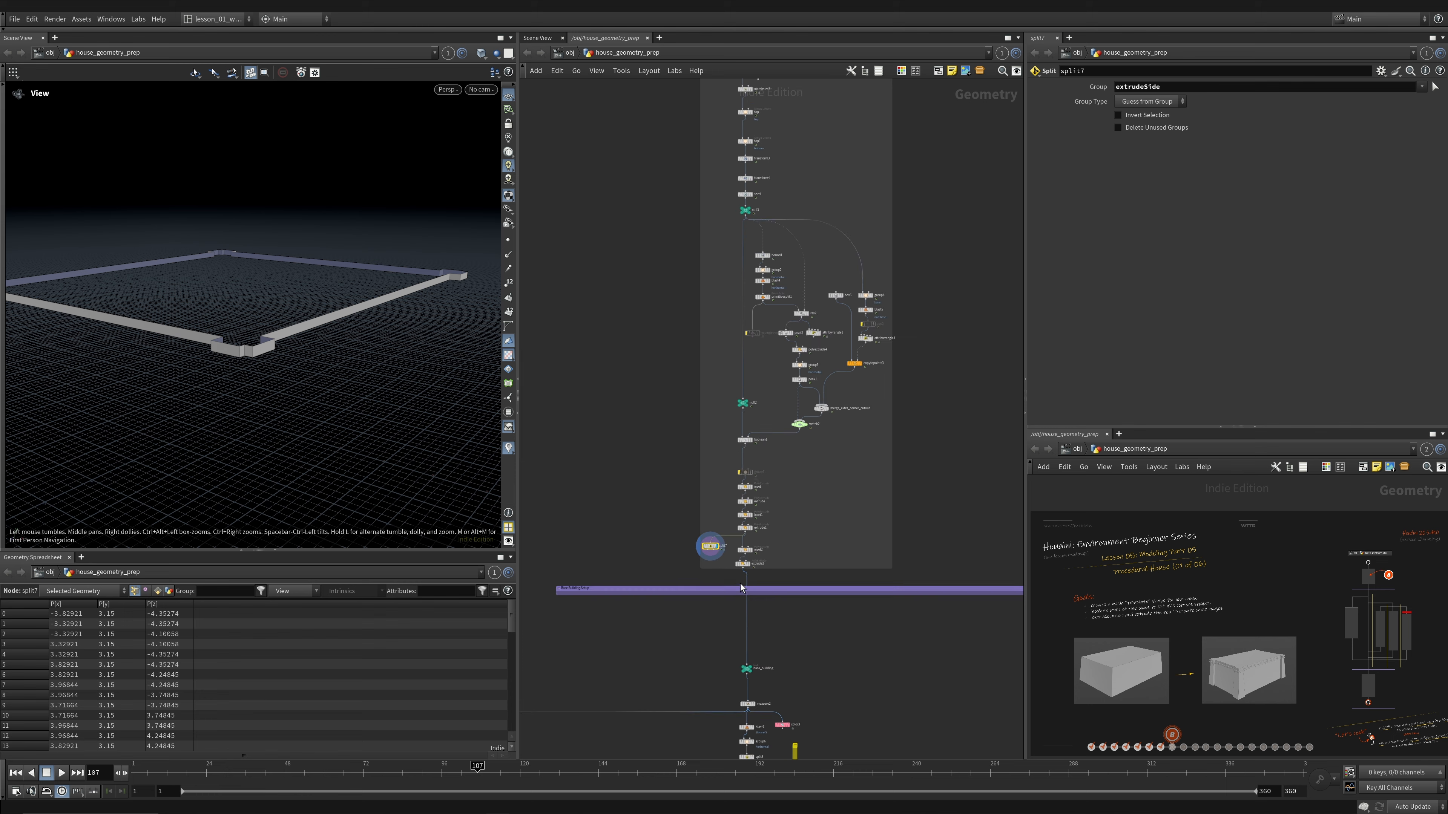
{"action": "left_click", "coordinate": [762, 517]}
{"action": "left_click", "coordinate": [759, 520]}
{"action": "left_click", "coordinate": [759, 546]}
{"action": "left_click_drag", "start_coordinate": [751, 547], "coordinate": [755, 540]}
{"action": "left_click_drag", "start_coordinate": [340, 390], "coordinate": [239, 372]}
- Move the base_building null closer to extrude2, then display it and check the base in wireframe and shaded view
{"action": "middle_click_drag", "start_coordinate": [891, 455], "coordinate": [890, 241]}
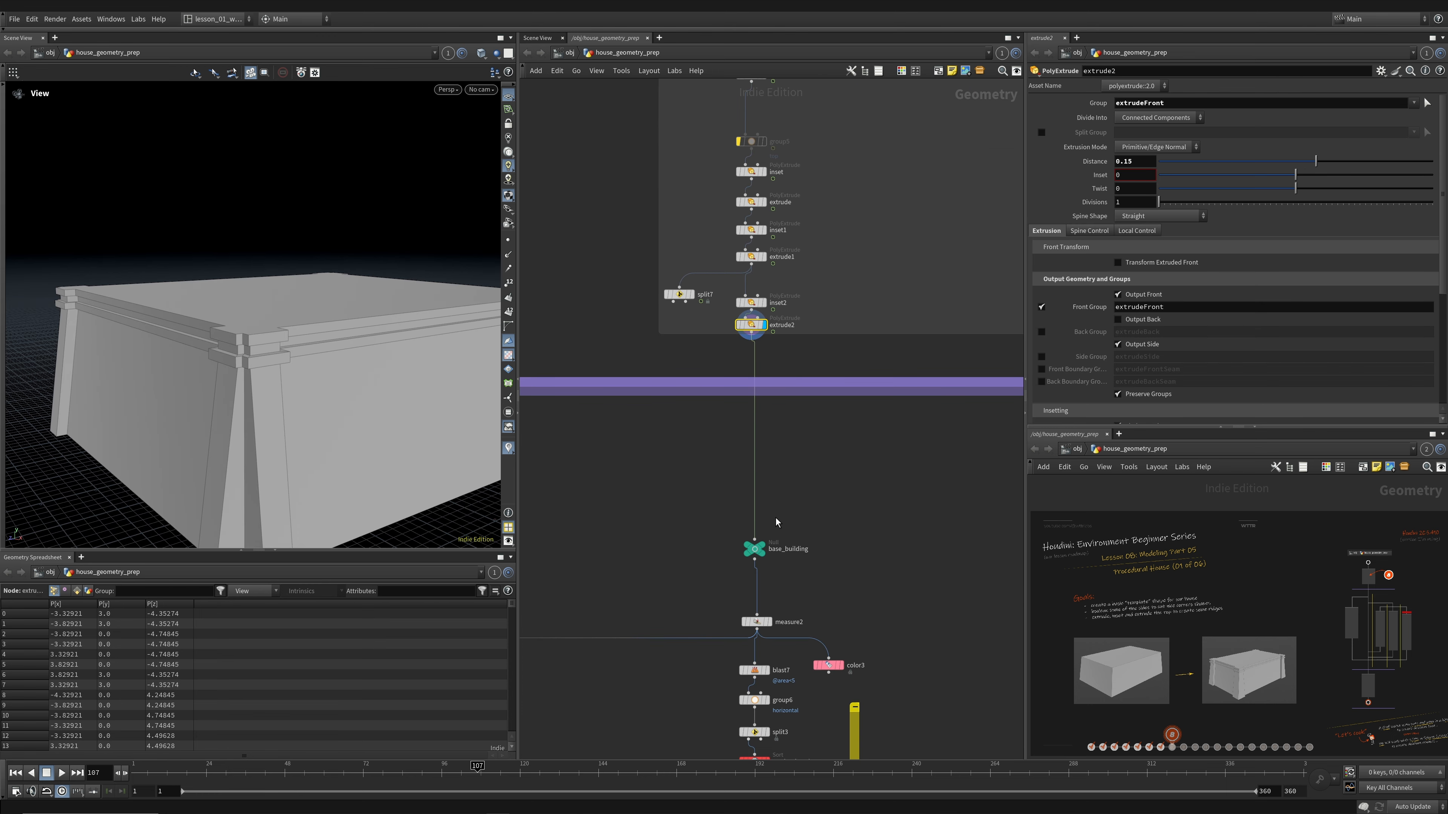
{"action": "left_click_drag", "start_coordinate": [763, 549], "coordinate": [755, 465]}
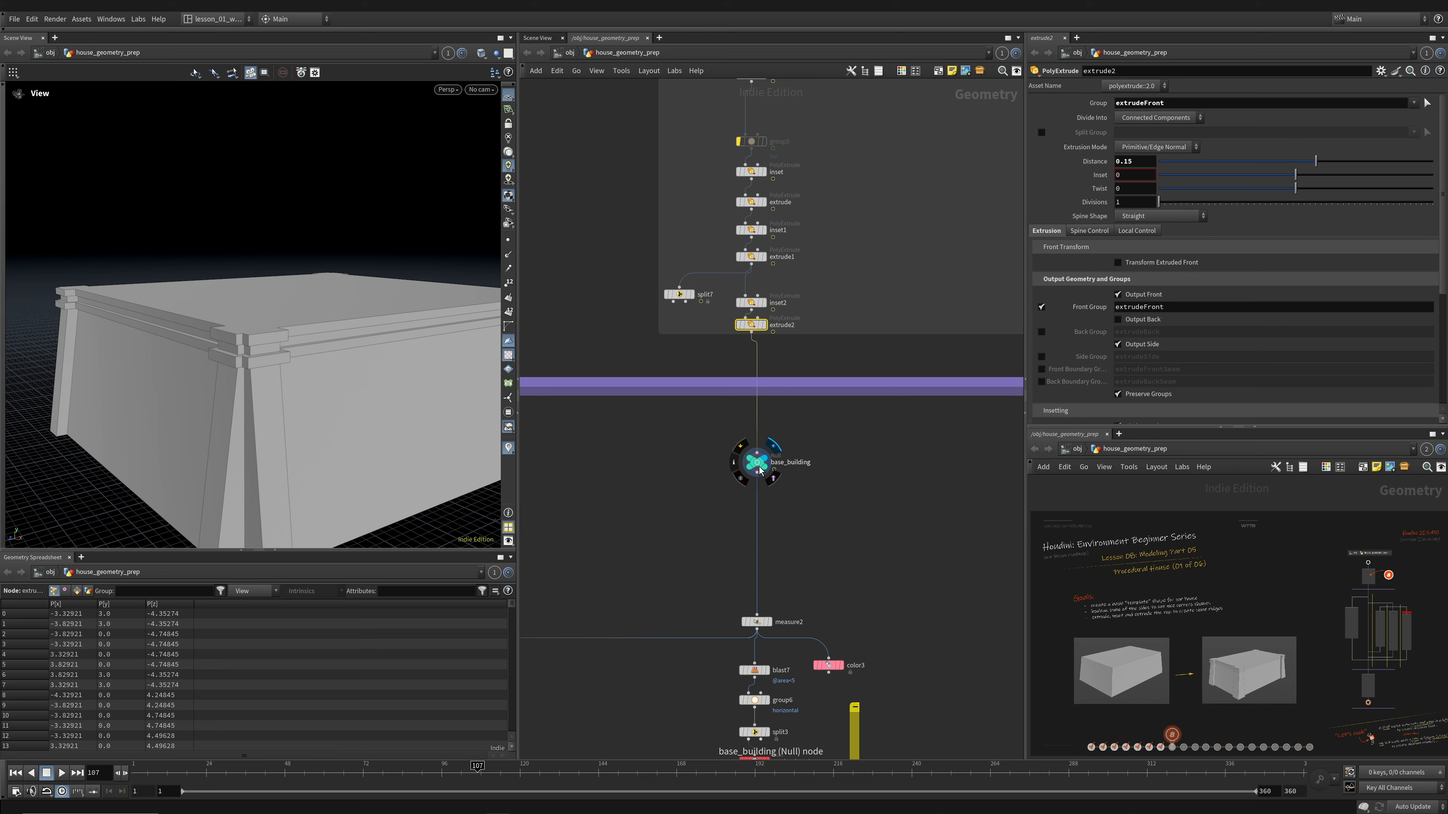
{"action": "mouse_move", "coordinate": [307, 425]}
{"action": "left_mouse_down"}
{"action": "mouse_move", "coordinate": [285, 420]}
{"action": "mouse_move", "coordinate": [278, 358]}
{"action": "mouse_move", "coordinate": [450, 392]}
{"action": "left_mouse_up"}
{"action": "key", "text": "w"}
{"action": "scroll", "coordinate": [280, 344], "scroll_direction": "down", "scroll_amount": 4}
{"action": "key", "text": "w"}
- Display the box4 node at the start of the network to compare the original box with the detailed base
{"action": "mouse_move", "coordinate": [602, 498]}
{"action": "middle_mouse_down"}
{"action": "mouse_move", "coordinate": [723, 372]}
{"action": "mouse_move", "coordinate": [706, 568]}
{"action": "middle_mouse_up"}
{"action": "scroll", "coordinate": [629, 371], "scroll_direction": "down", "scroll_amount": 1}
{"action": "scroll", "coordinate": [630, 372], "scroll_direction": "down", "scroll_amount": 3}
{"action": "middle_click_drag", "start_coordinate": [629, 372], "coordinate": [634, 753]}
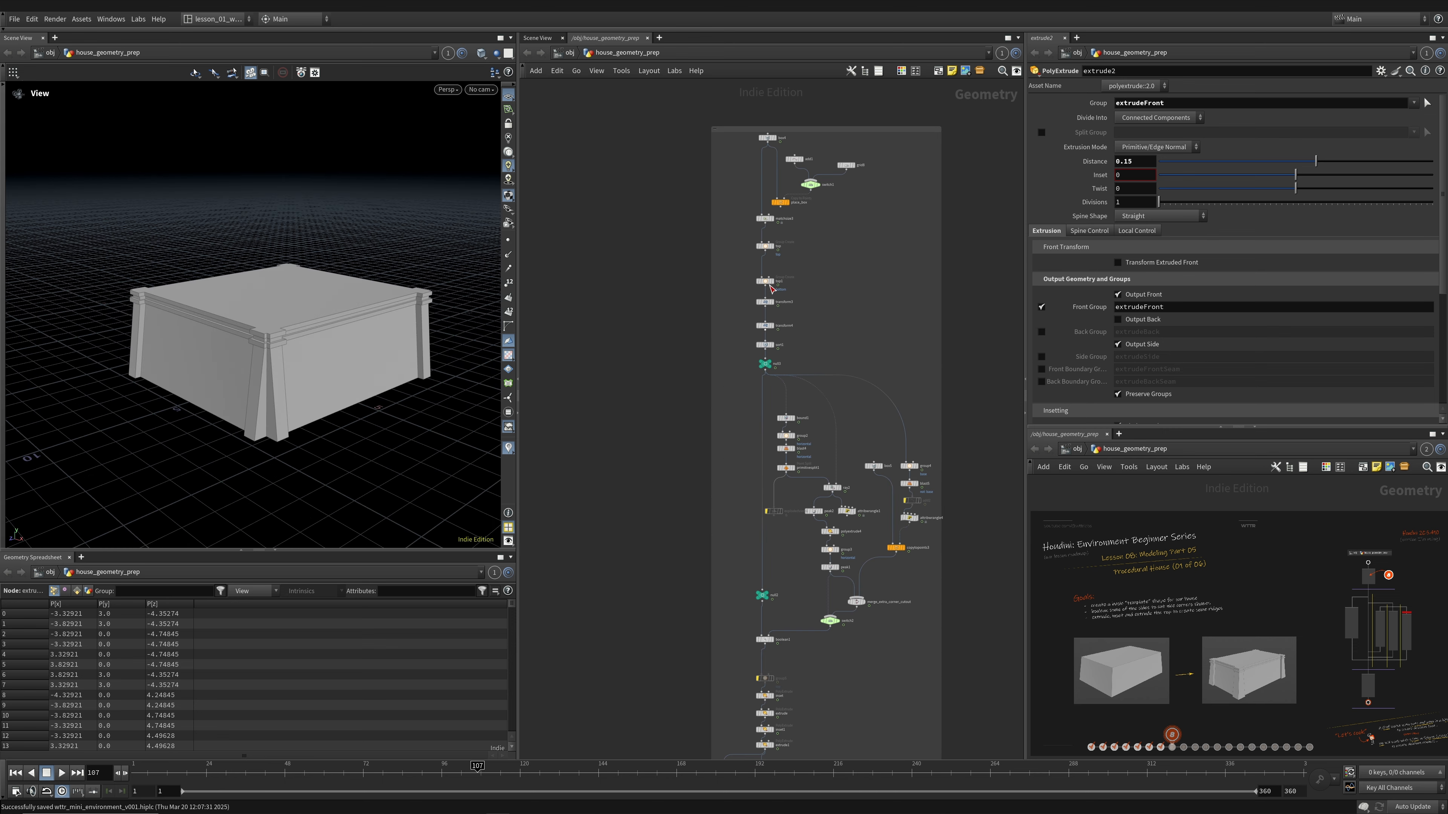
{"action": "left_click", "coordinate": [775, 138]}
{"action": "left_click", "coordinate": [767, 138]}
- Display the base_building null and play the timeline to check the base across its random size variations
{"action": "middle_click_drag", "start_coordinate": [885, 327], "coordinate": [877, 89]}
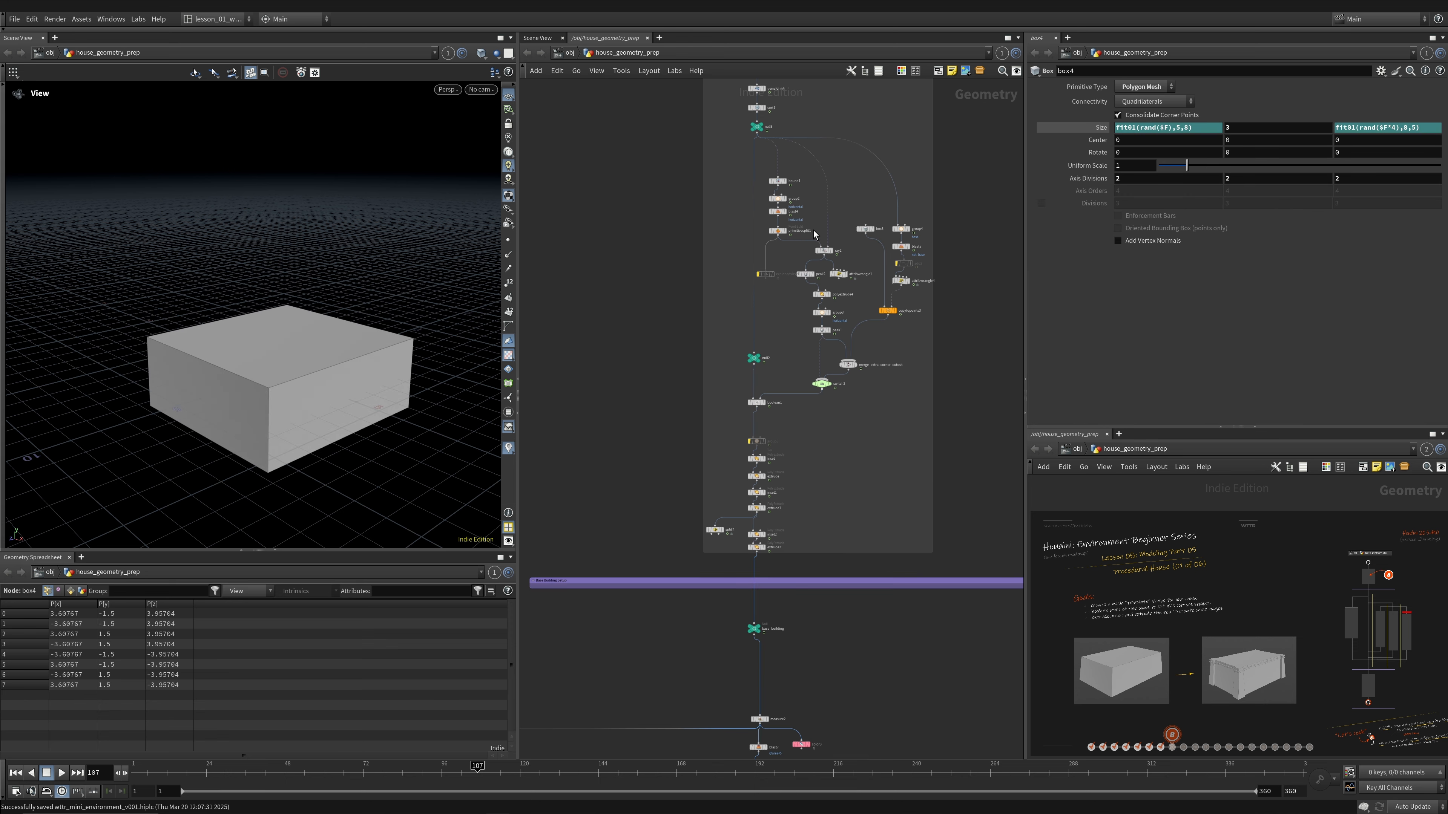
{"action": "scroll", "coordinate": [763, 548], "scroll_direction": "up", "scroll_amount": 3}
{"action": "middle_click_drag", "start_coordinate": [763, 547], "coordinate": [759, 363]}
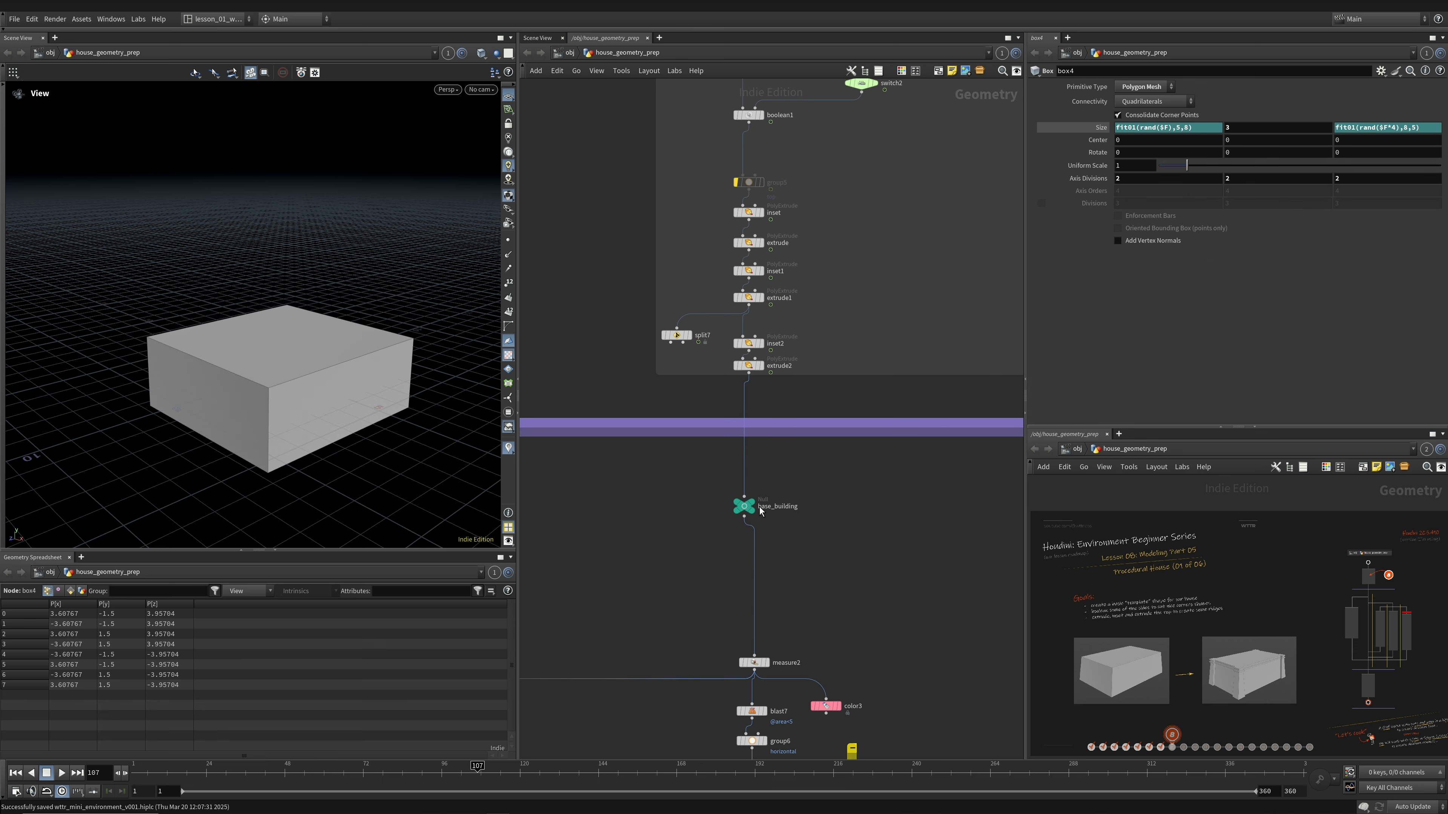
{"action": "left_click", "coordinate": [759, 508]}
{"action": "left_click", "coordinate": [60, 774]}
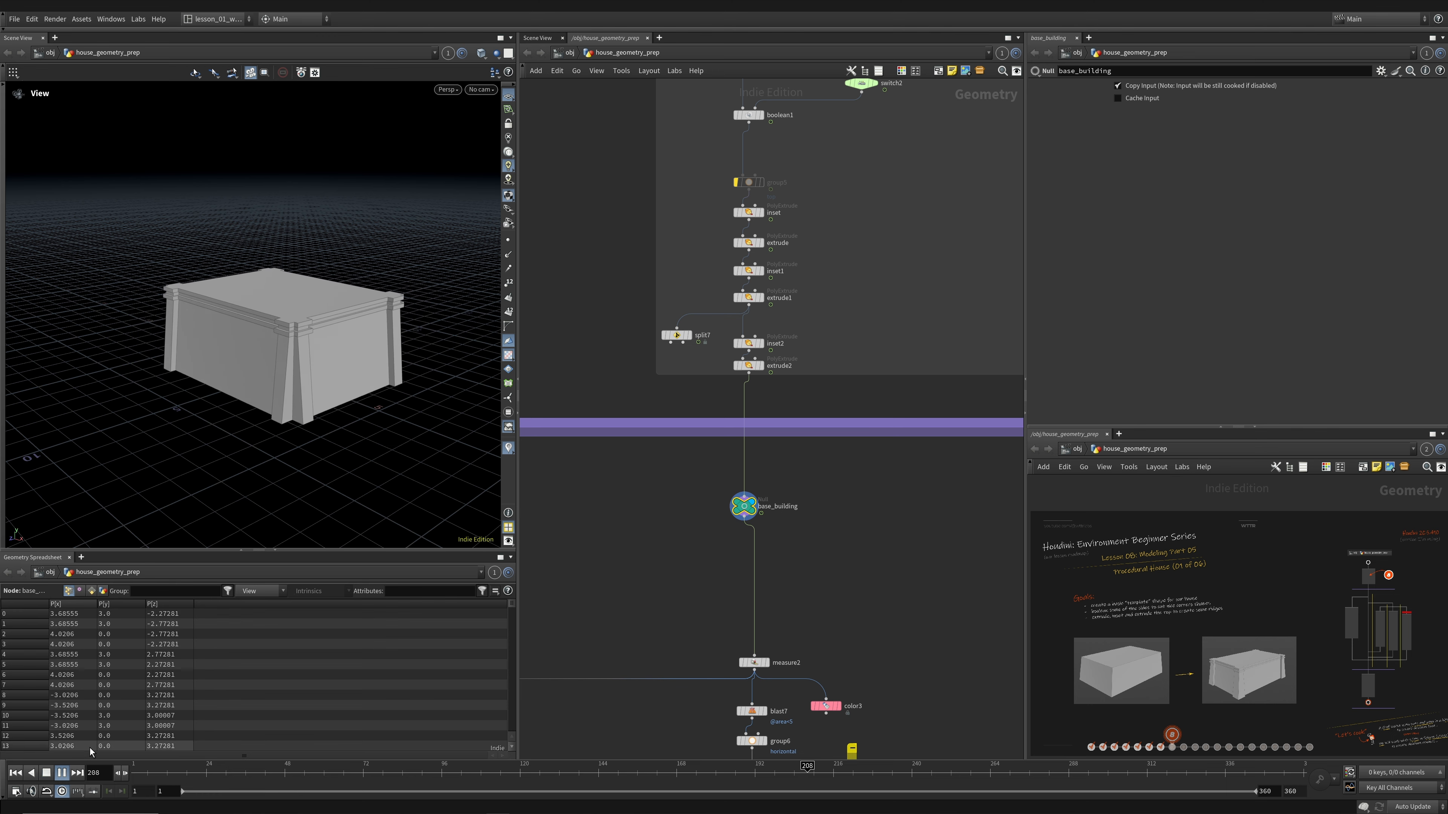
- Stop the timeline playback and check the base in wireframe and shaded view
{"action": "left_click", "coordinate": [61, 773]}
{"action": "key", "text": "shift+w"}
{"action": "mouse_move", "coordinate": [215, 454]}
{"action": "left_mouse_down"}
{"action": "mouse_move", "coordinate": [326, 375]}
{"action": "mouse_move", "coordinate": [226, 404]}
{"action": "mouse_move", "coordinate": [280, 379]}
{"action": "left_mouse_up"}
{"action": "key", "text": "shift+w"}
- Examine the rest of the network below base_building, including the downstream branches and the large node groups beside it
{"action": "middle_click_drag", "start_coordinate": [703, 513], "coordinate": [750, 407]}
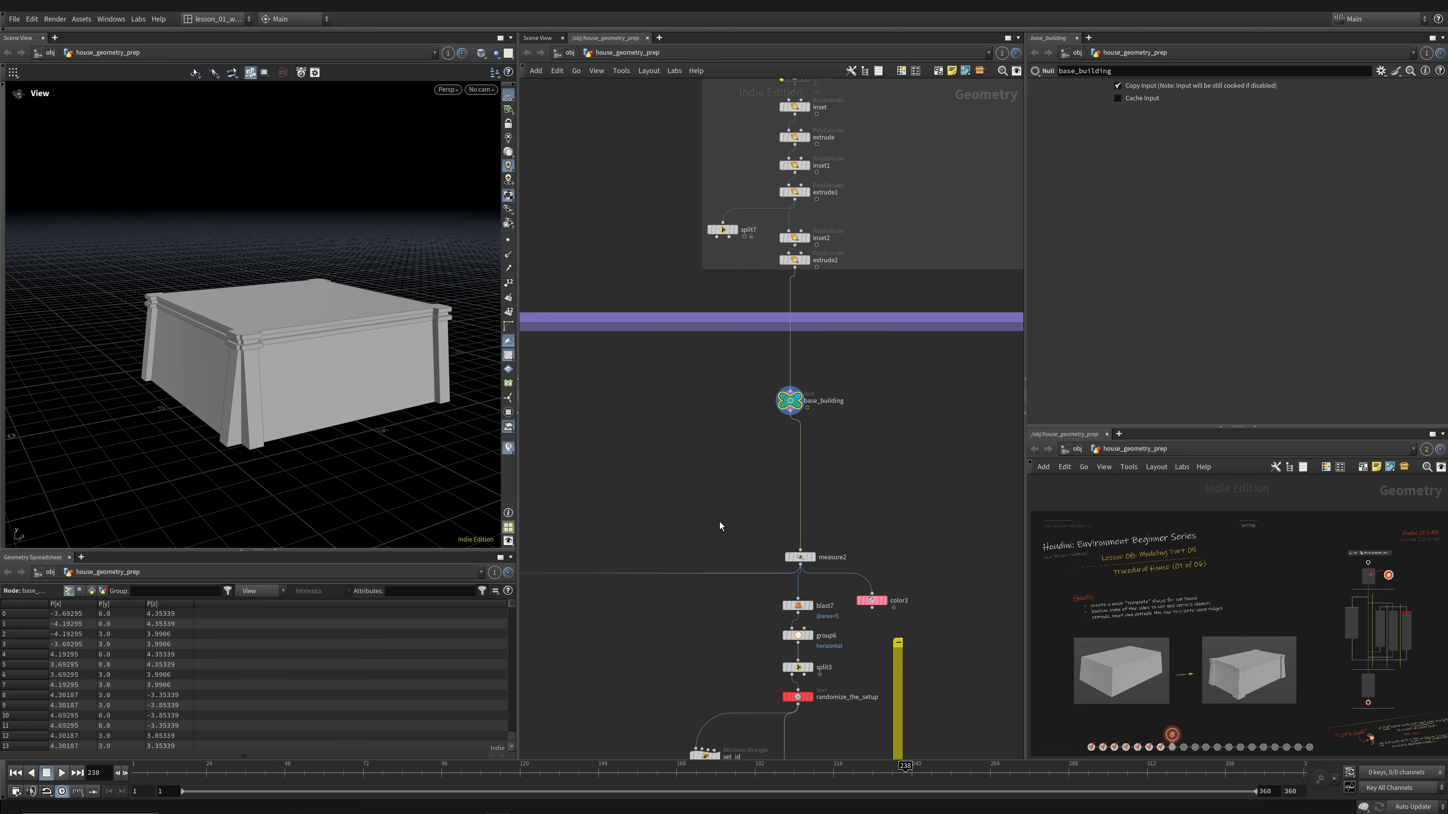
{"action": "middle_click_drag", "start_coordinate": [745, 511], "coordinate": [796, 418]}
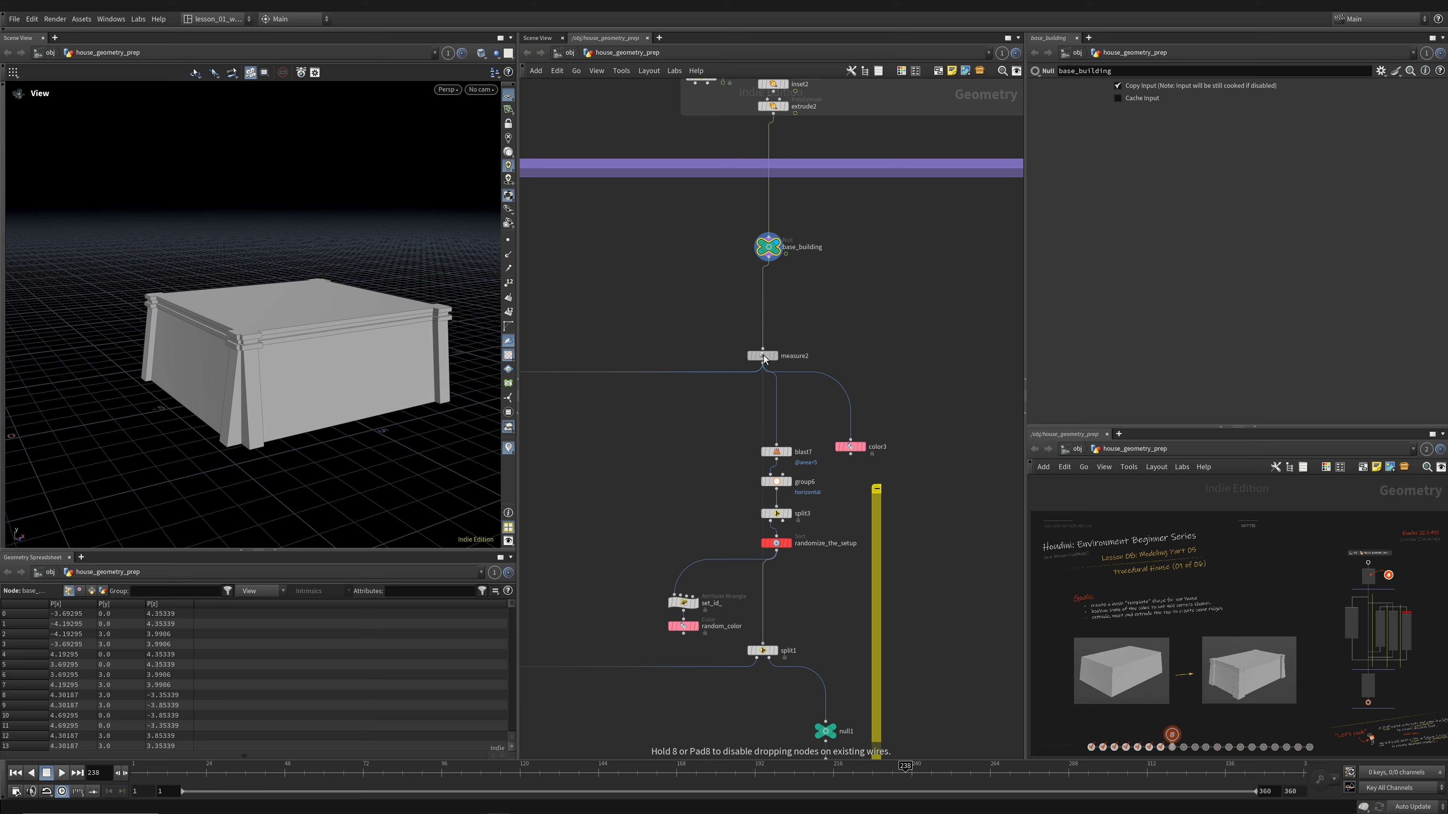
{"action": "scroll", "coordinate": [672, 310], "scroll_direction": "down", "scroll_amount": 5}
{"action": "scroll", "coordinate": [754, 561], "scroll_direction": "down", "scroll_amount": 3}
{"action": "middle_click_drag", "start_coordinate": [754, 561], "coordinate": [722, 340]}
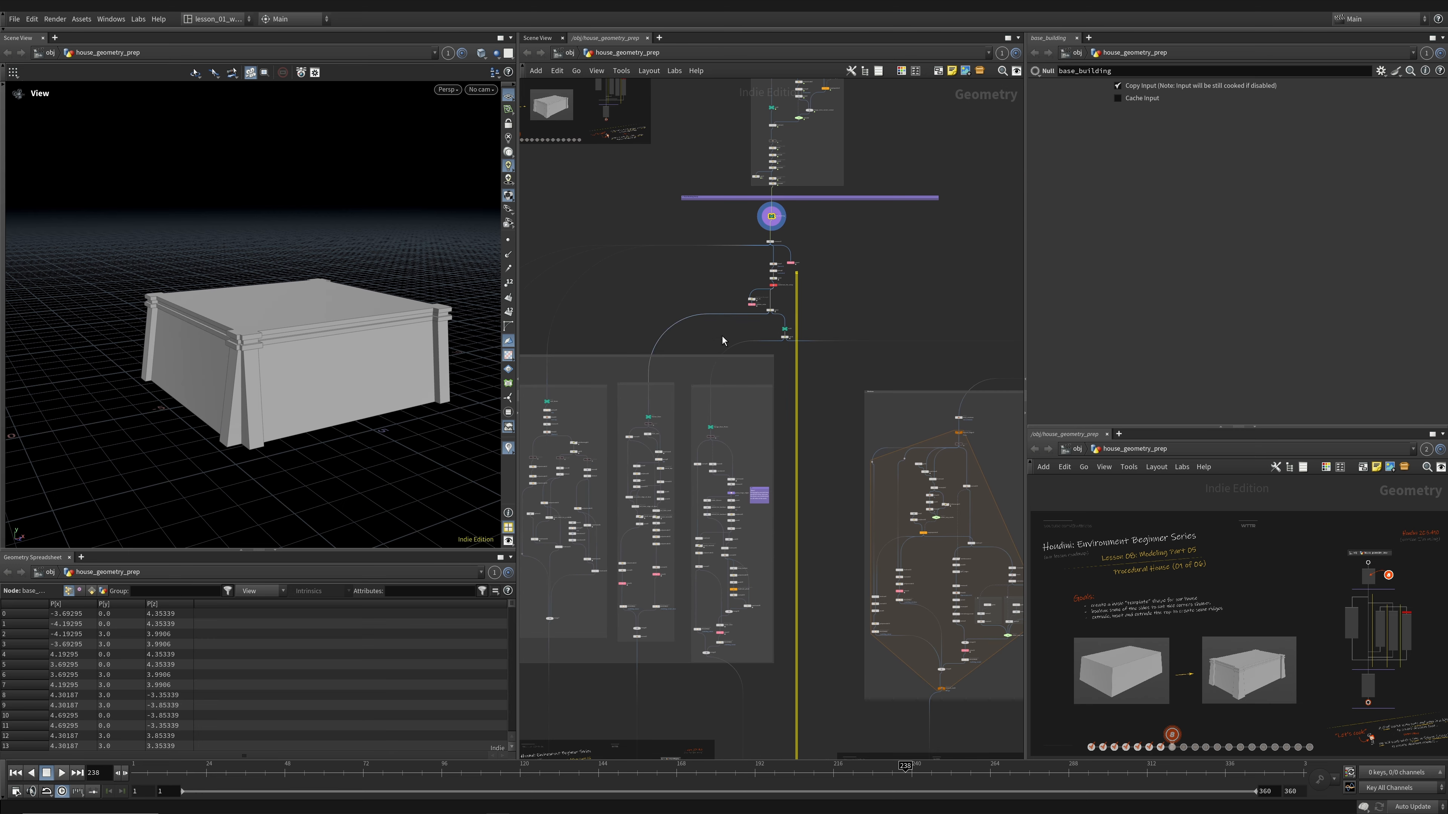
{"action": "middle_click_drag", "start_coordinate": [841, 415], "coordinate": [661, 347]}
{"action": "middle_click_drag", "start_coordinate": [839, 232], "coordinate": [602, 198]}
{"action": "middle_click_drag", "start_coordinate": [918, 420], "coordinate": [676, 376]}
{"action": "middle_click_drag", "start_coordinate": [590, 310], "coordinate": [894, 393]}
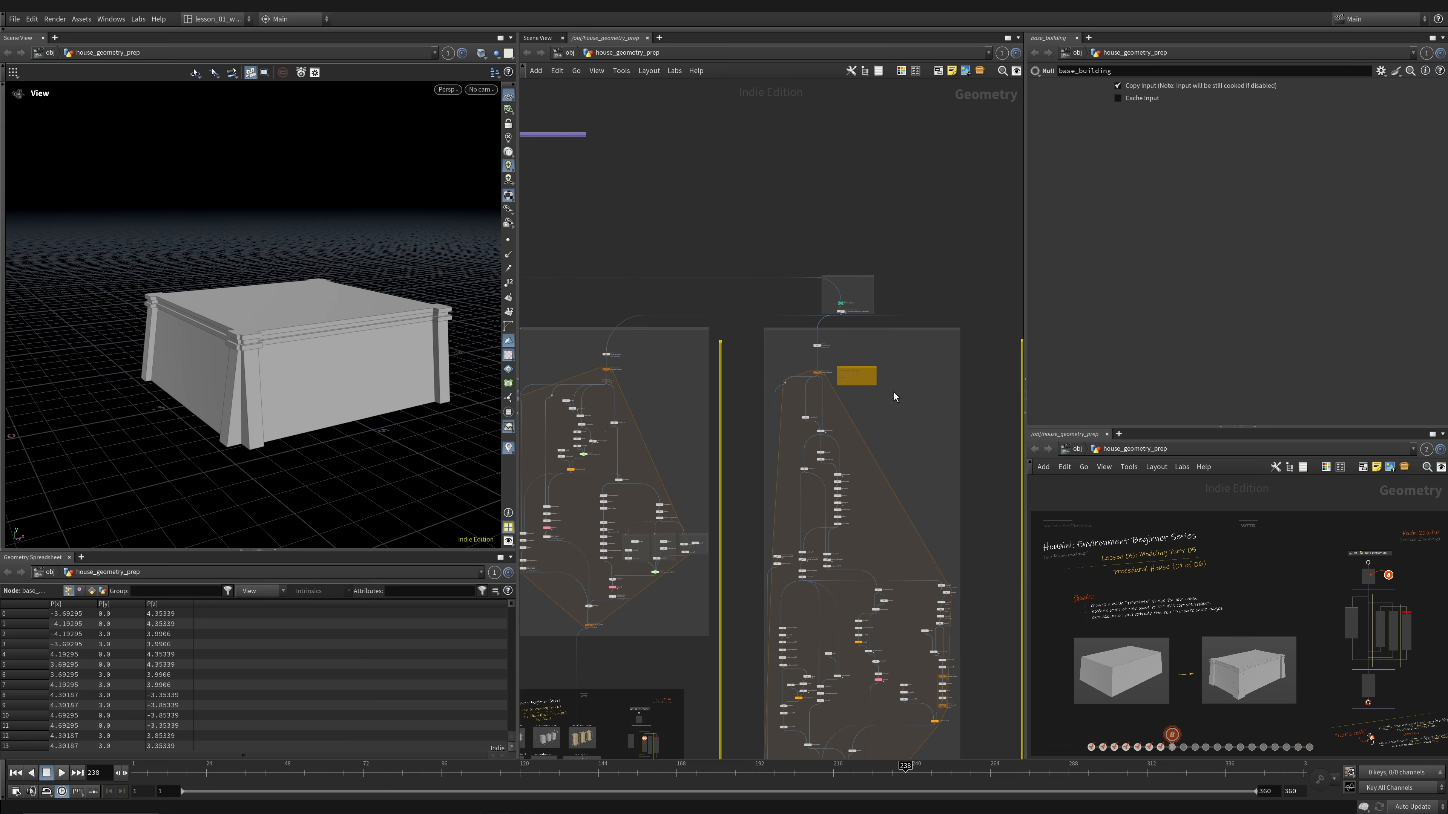
{"action": "middle_click_drag", "start_coordinate": [694, 326], "coordinate": [996, 355]}
{"action": "scroll", "coordinate": [740, 206], "scroll_direction": "up", "scroll_amount": 6}
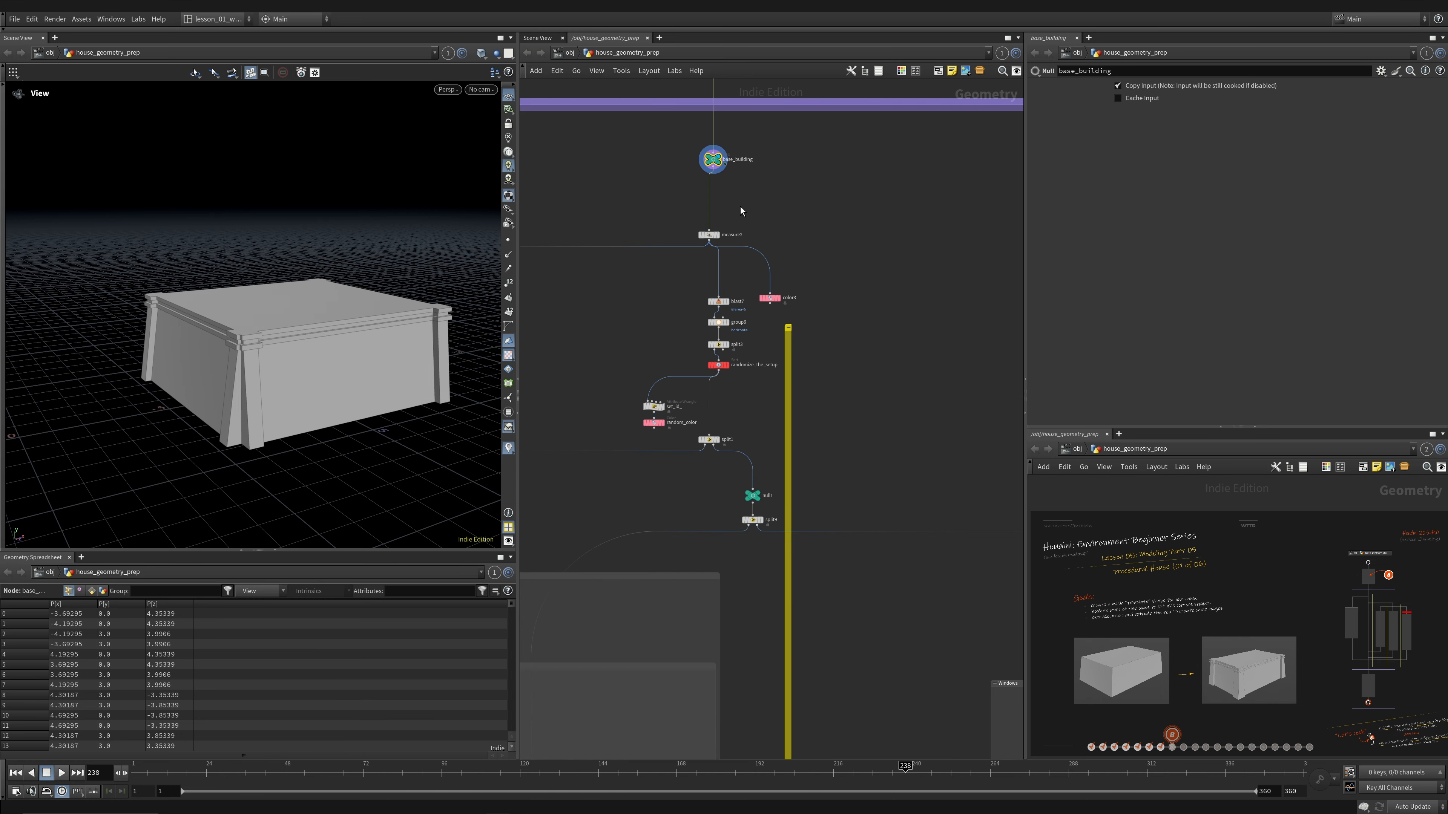
- Select and display the existing measure2 node, viewing the base in wireframe
{"action": "middle_click_drag", "start_coordinate": [740, 206], "coordinate": [752, 259]}
{"action": "left_click_drag", "start_coordinate": [659, 269], "coordinate": [788, 321]}
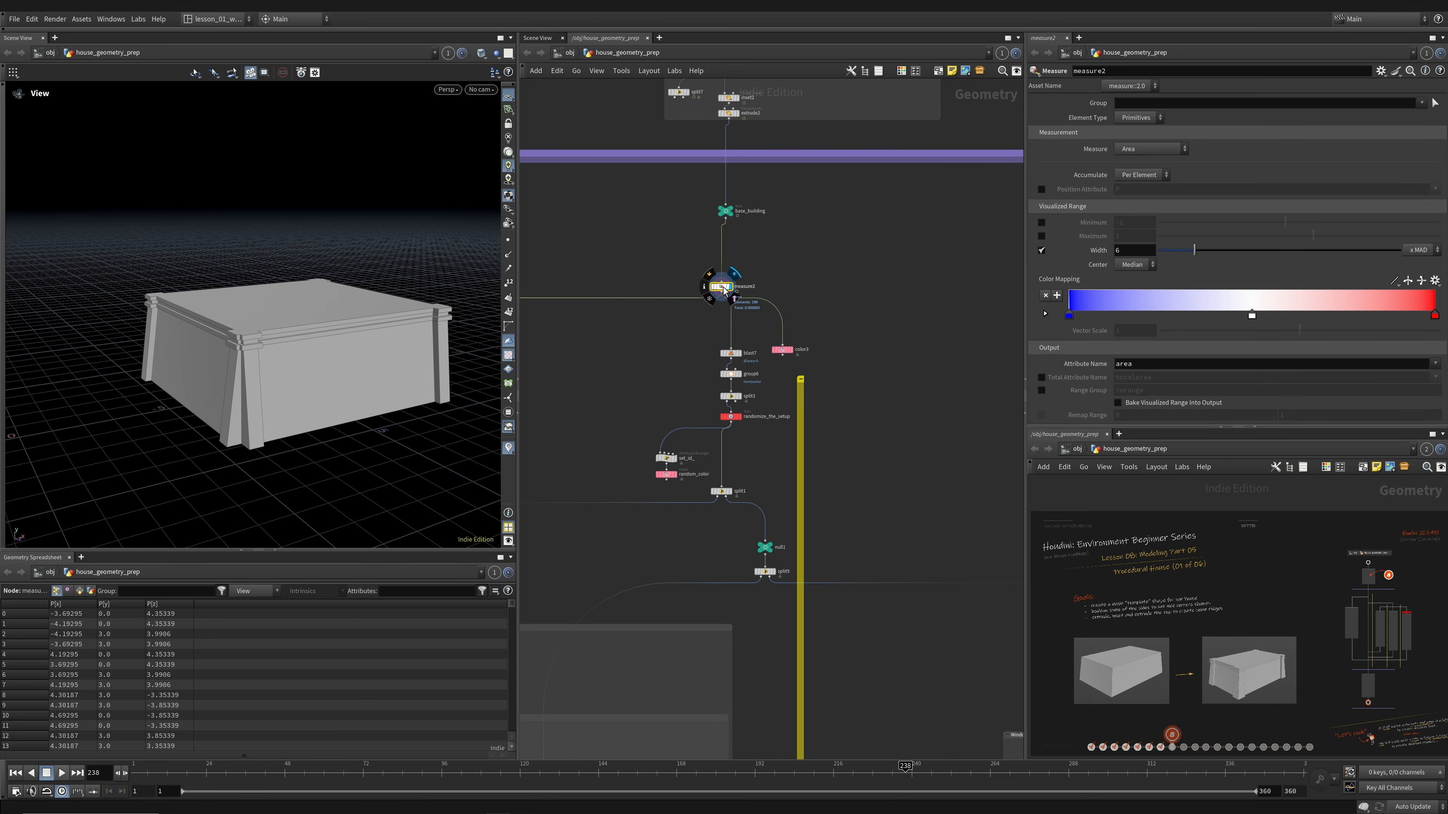
{"action": "key", "text": "w"}
- Add a Measure node beside measure2, connect it to base_building and display it in shaded view
{"action": "key", "text": "Tab"}
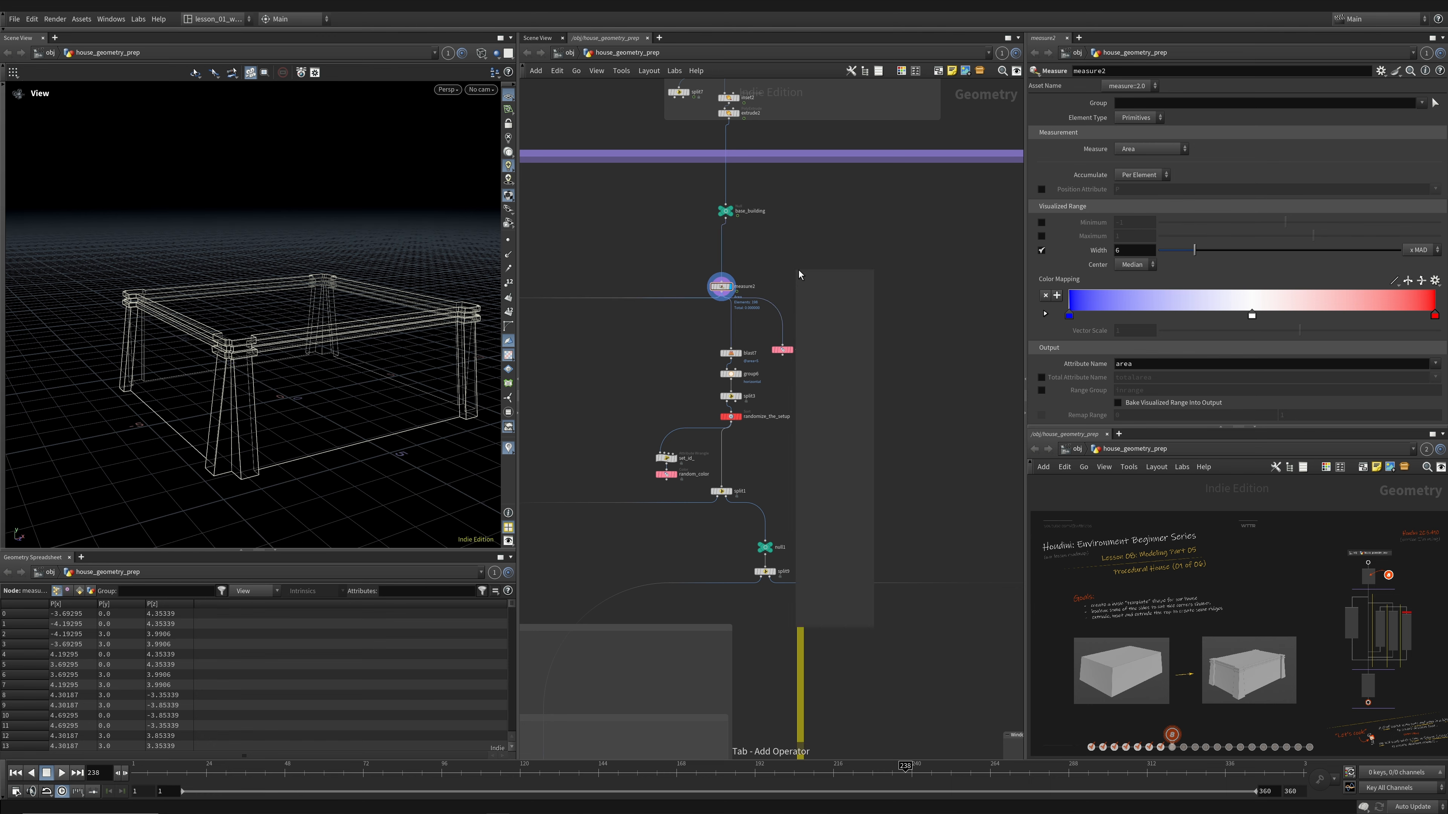
{"action": "type", "text": "measu"}
{"action": "key", "text": "Return"}
{"action": "left_click", "coordinate": [769, 280]}
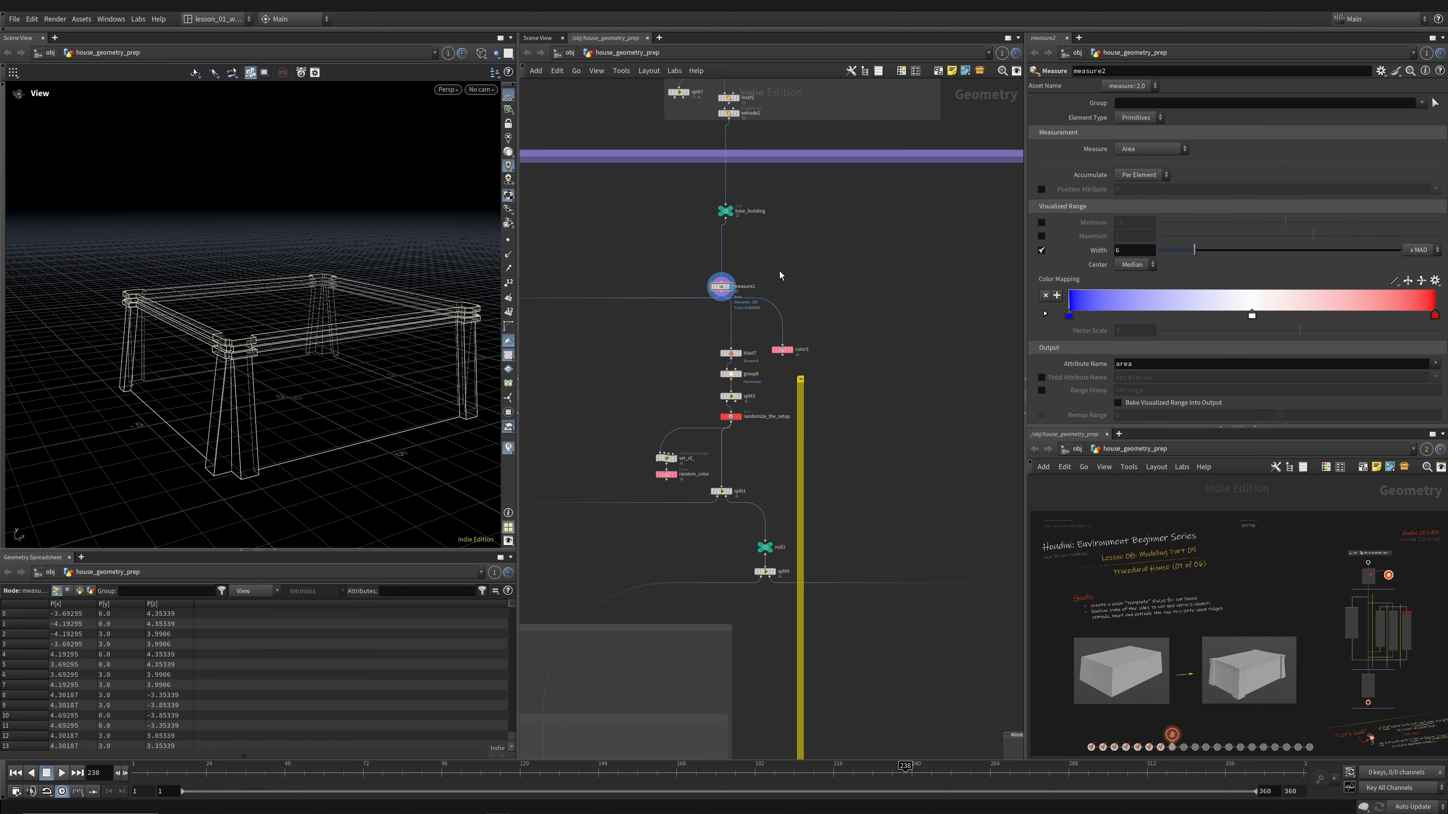
{"action": "left_click", "coordinate": [726, 218]}
{"action": "left_click", "coordinate": [767, 277]}
{"action": "left_click", "coordinate": [777, 282]}
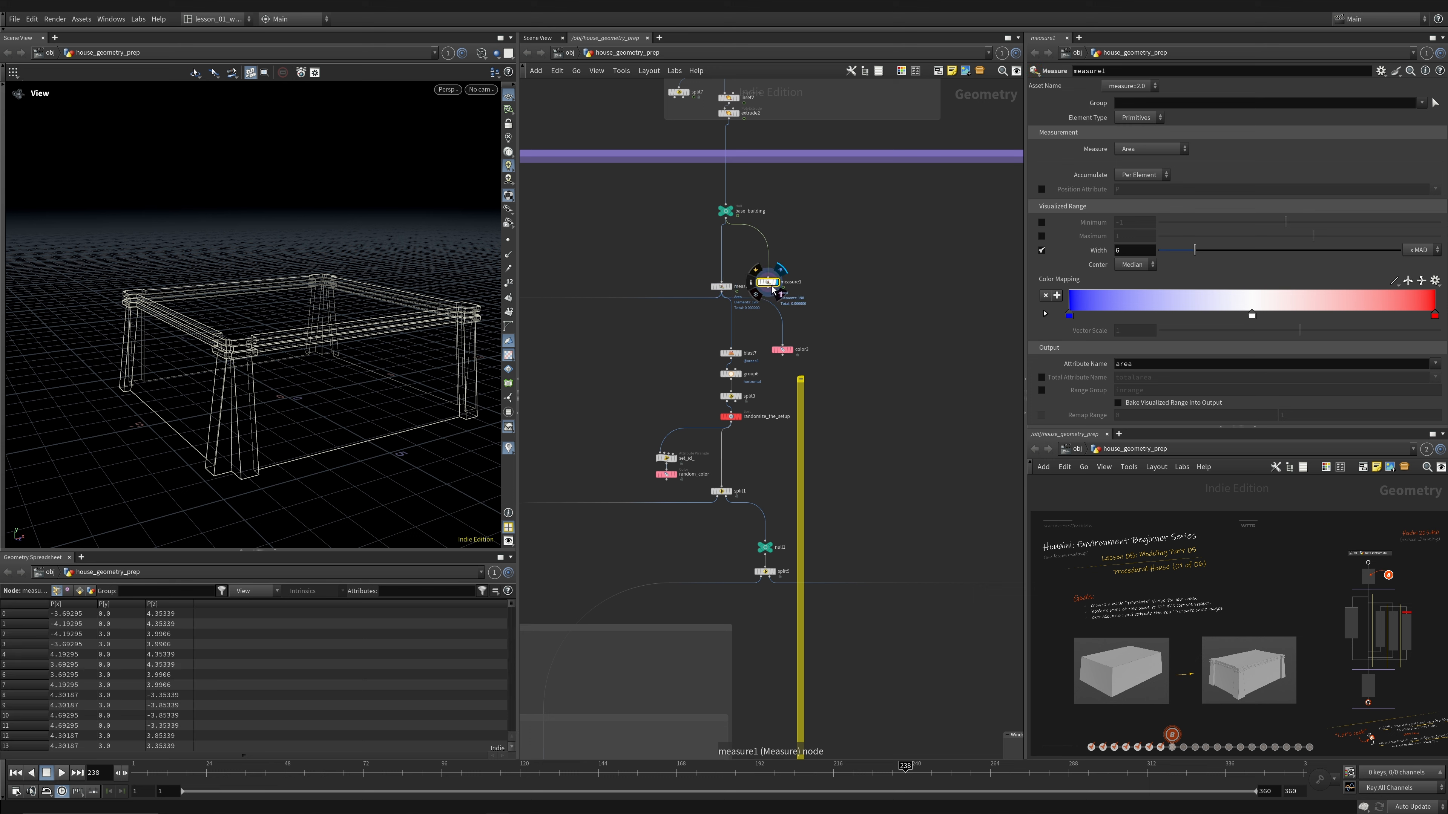
{"action": "key", "text": "w"}
{"action": "scroll", "coordinate": [353, 330], "scroll_direction": "up", "scroll_amount": 2}
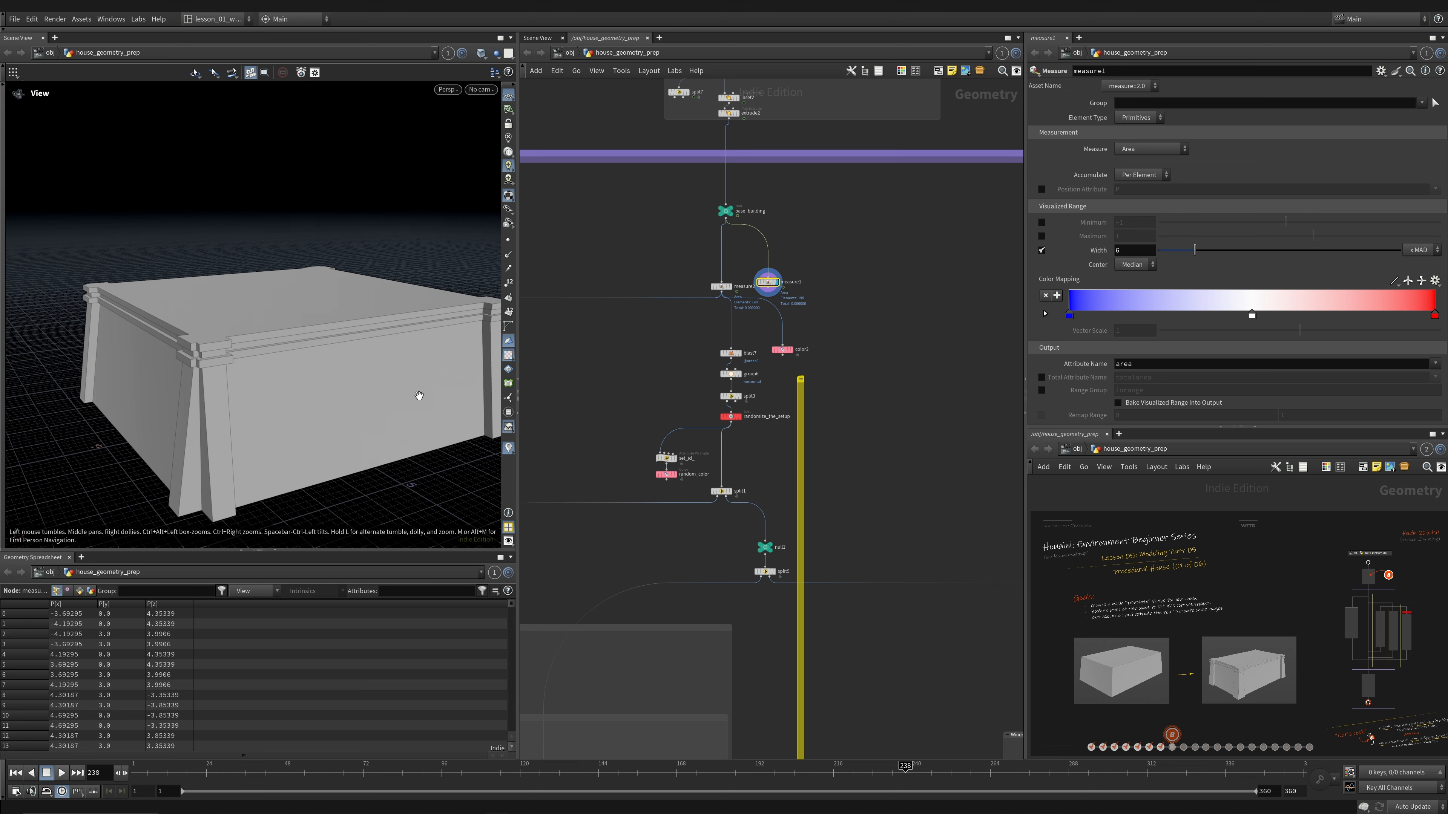
- Display the color3 node and connect its input to the new measure1 node
{"action": "left_click_drag", "start_coordinate": [767, 283], "coordinate": [763, 366]}
{"action": "left_click", "coordinate": [791, 349]}
{"action": "left_click", "coordinate": [783, 349]}
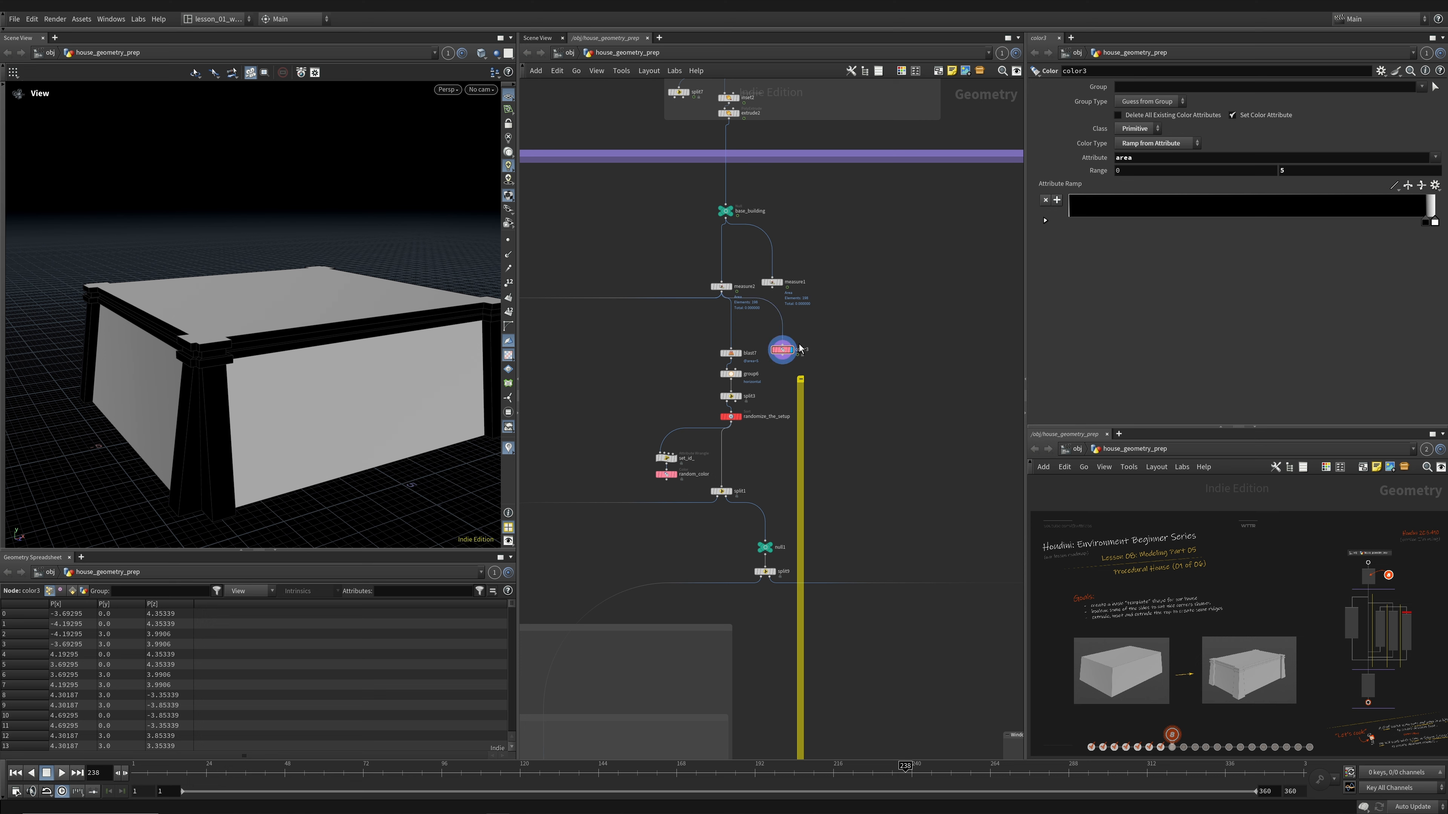
{"action": "left_click", "coordinate": [782, 345]}
{"action": "left_click", "coordinate": [773, 289]}
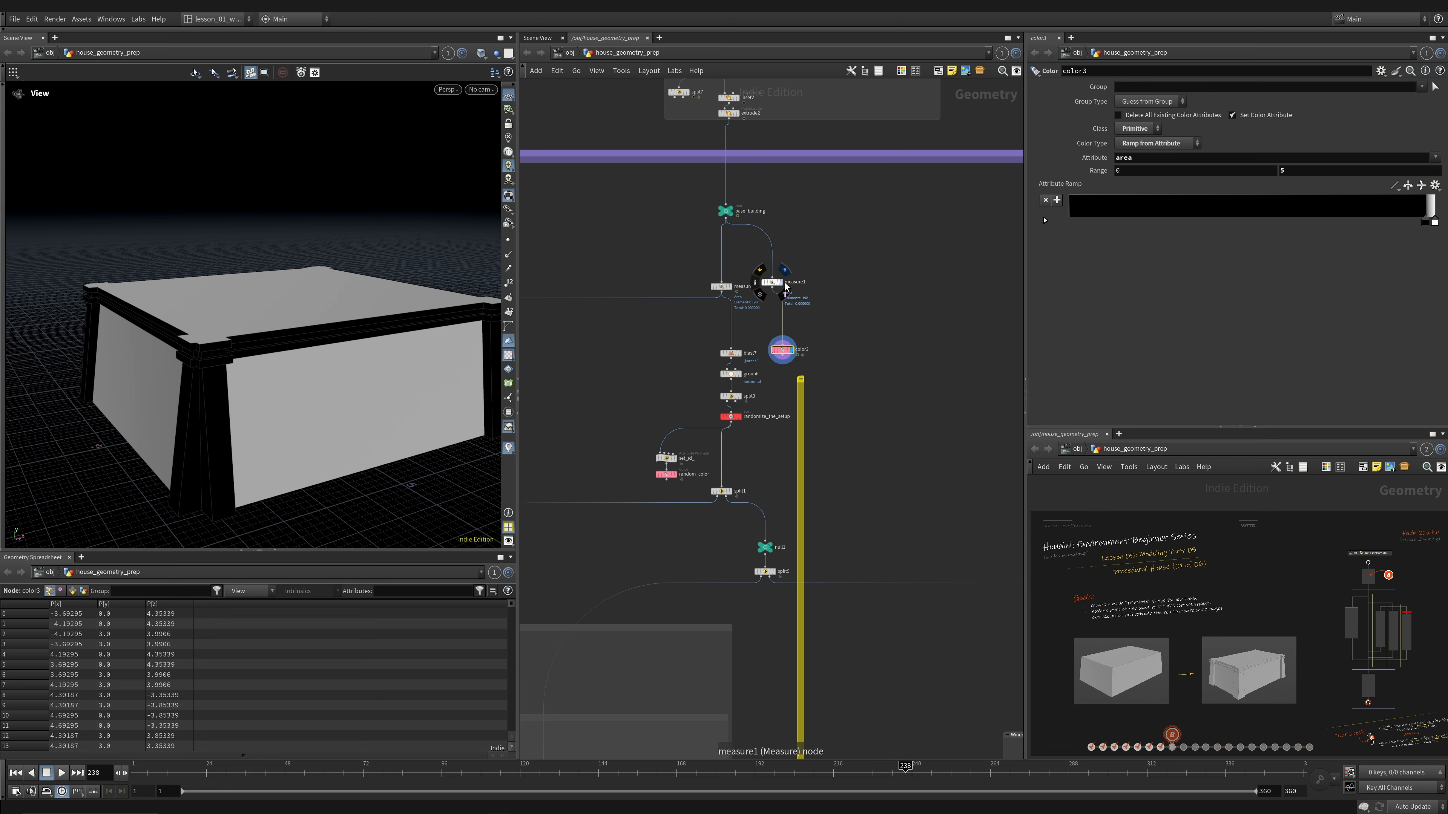
- Display measure1 and inspect its primitive area attribute in the Geometry Spreadsheet, with primitive numbers shown in the viewport
{"action": "left_click", "coordinate": [780, 283]}
{"action": "left_click", "coordinate": [771, 283]}
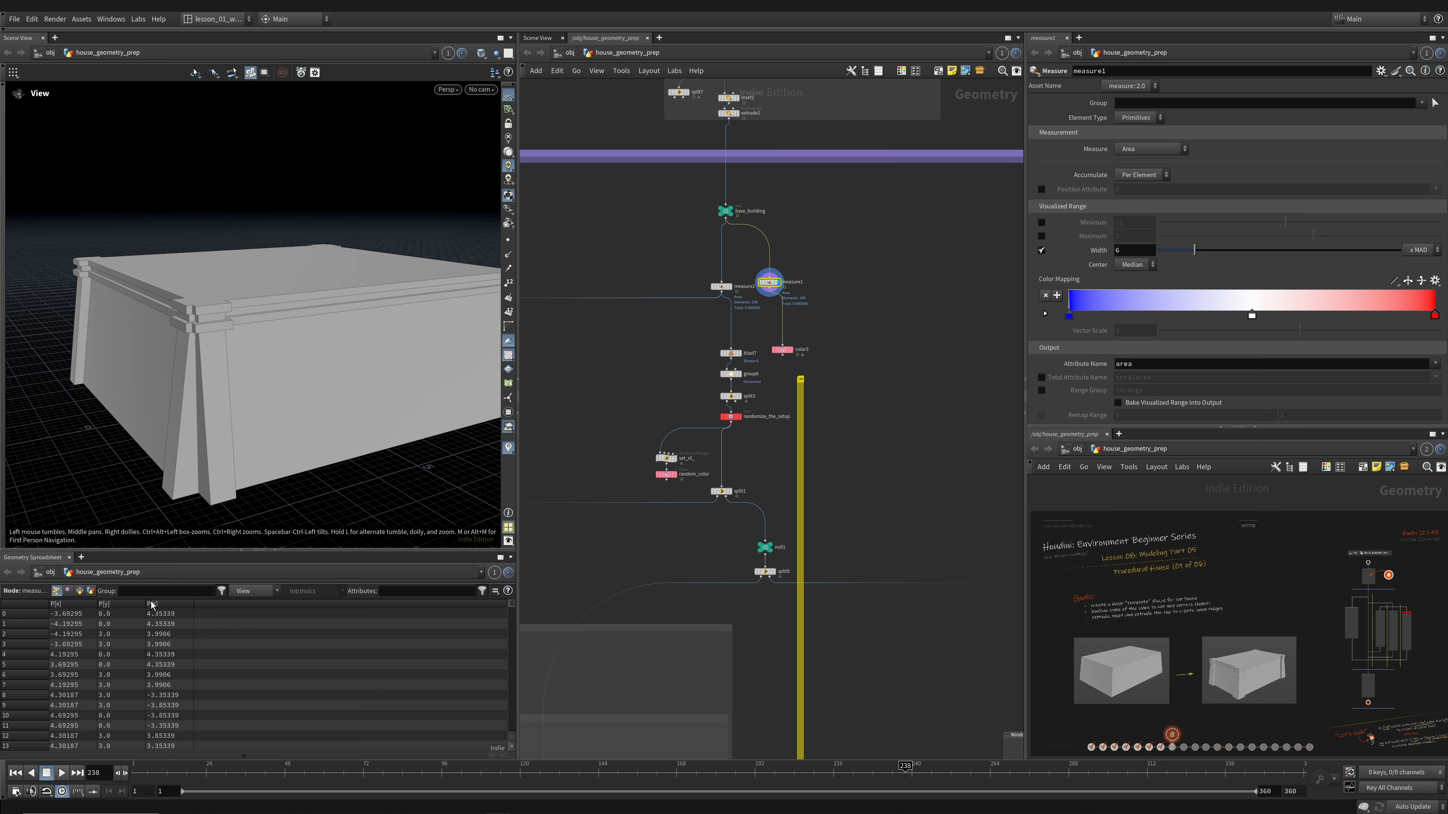
{"action": "left_click", "coordinate": [80, 592]}
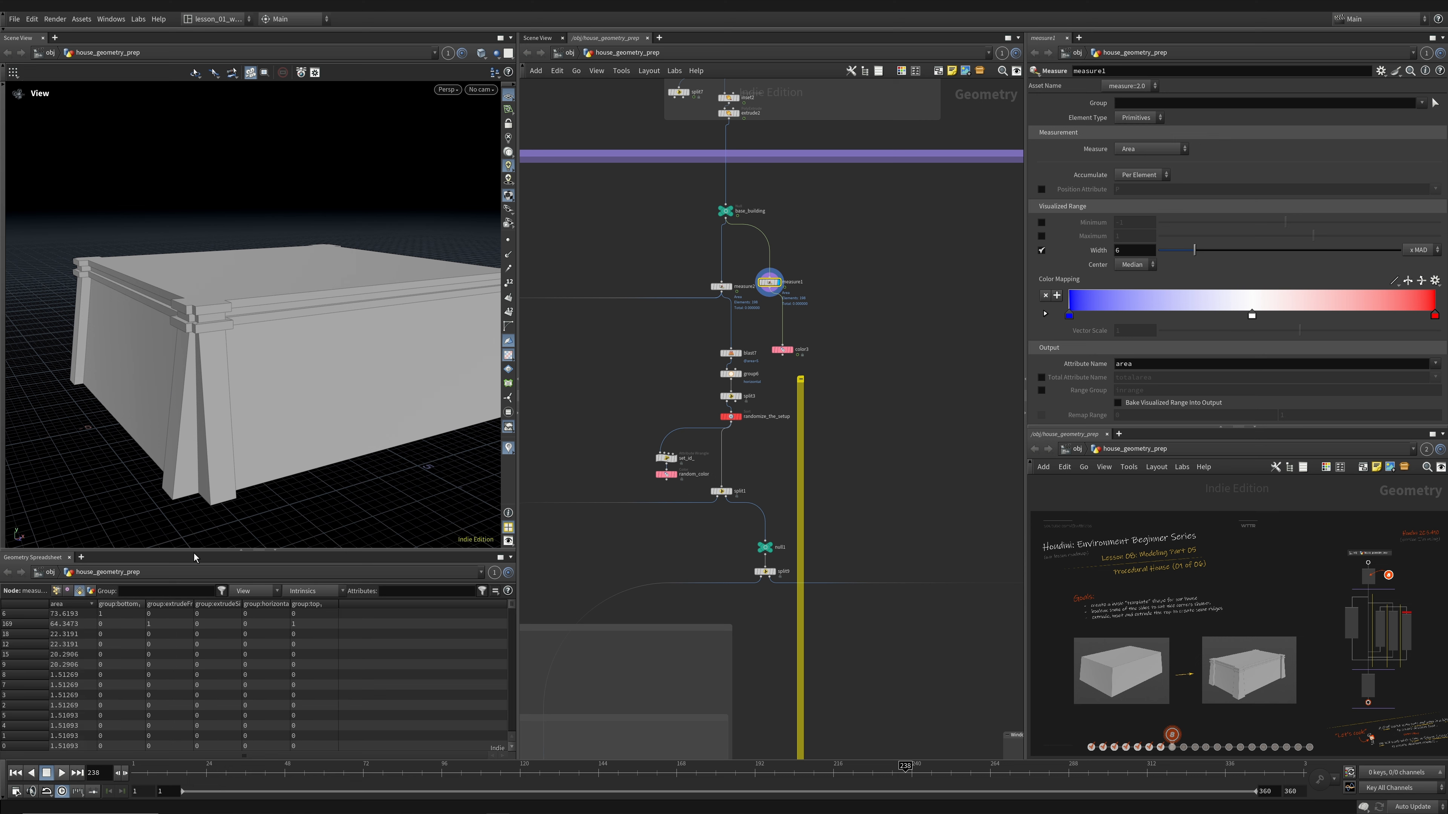
{"action": "left_click_drag", "start_coordinate": [257, 485], "coordinate": [376, 363]}
{"action": "left_click", "coordinate": [509, 312]}
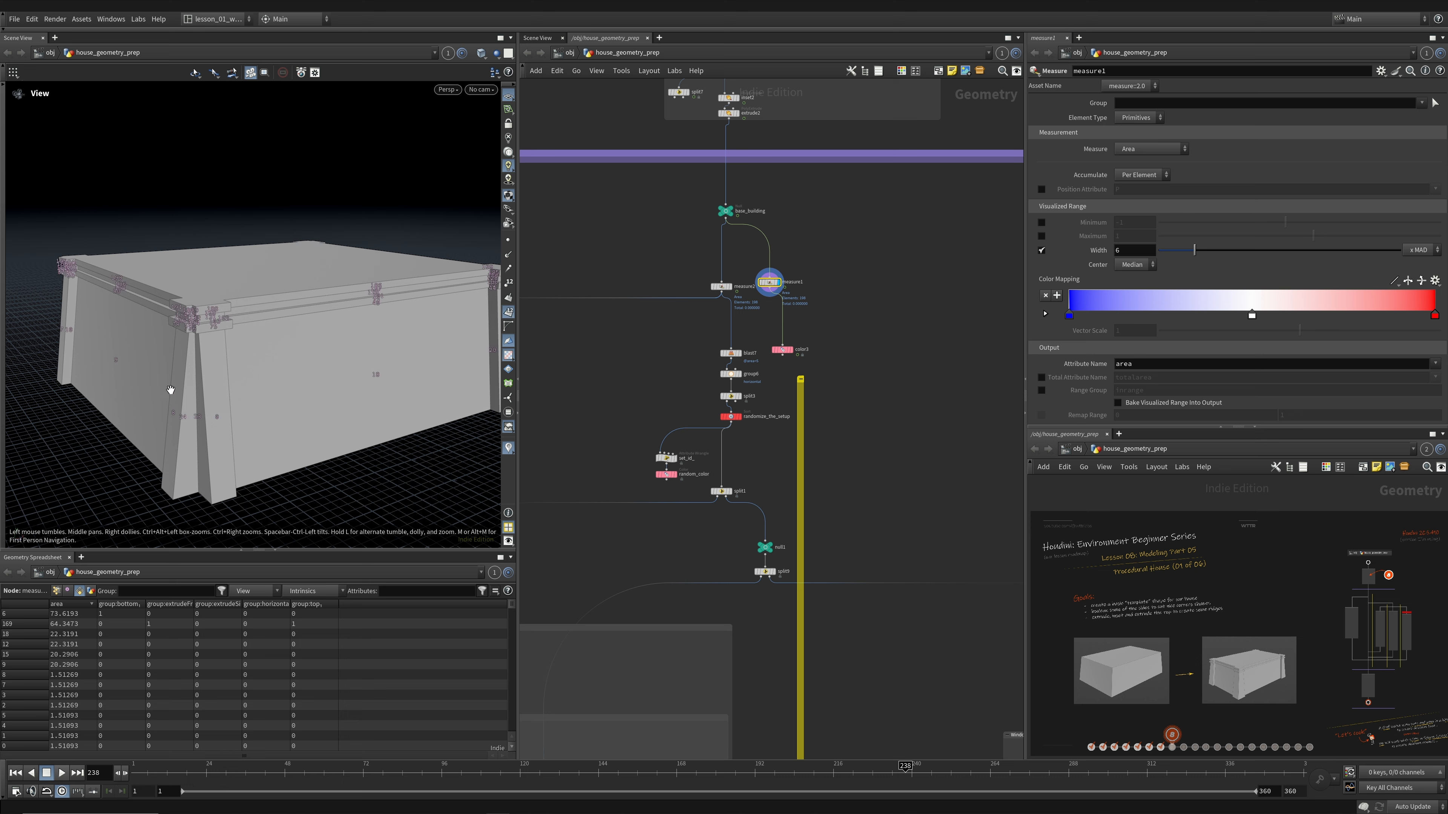
- Compare the area coloring of color3 with the faces kept by the blast7 node
{"action": "left_click", "coordinate": [790, 350]}
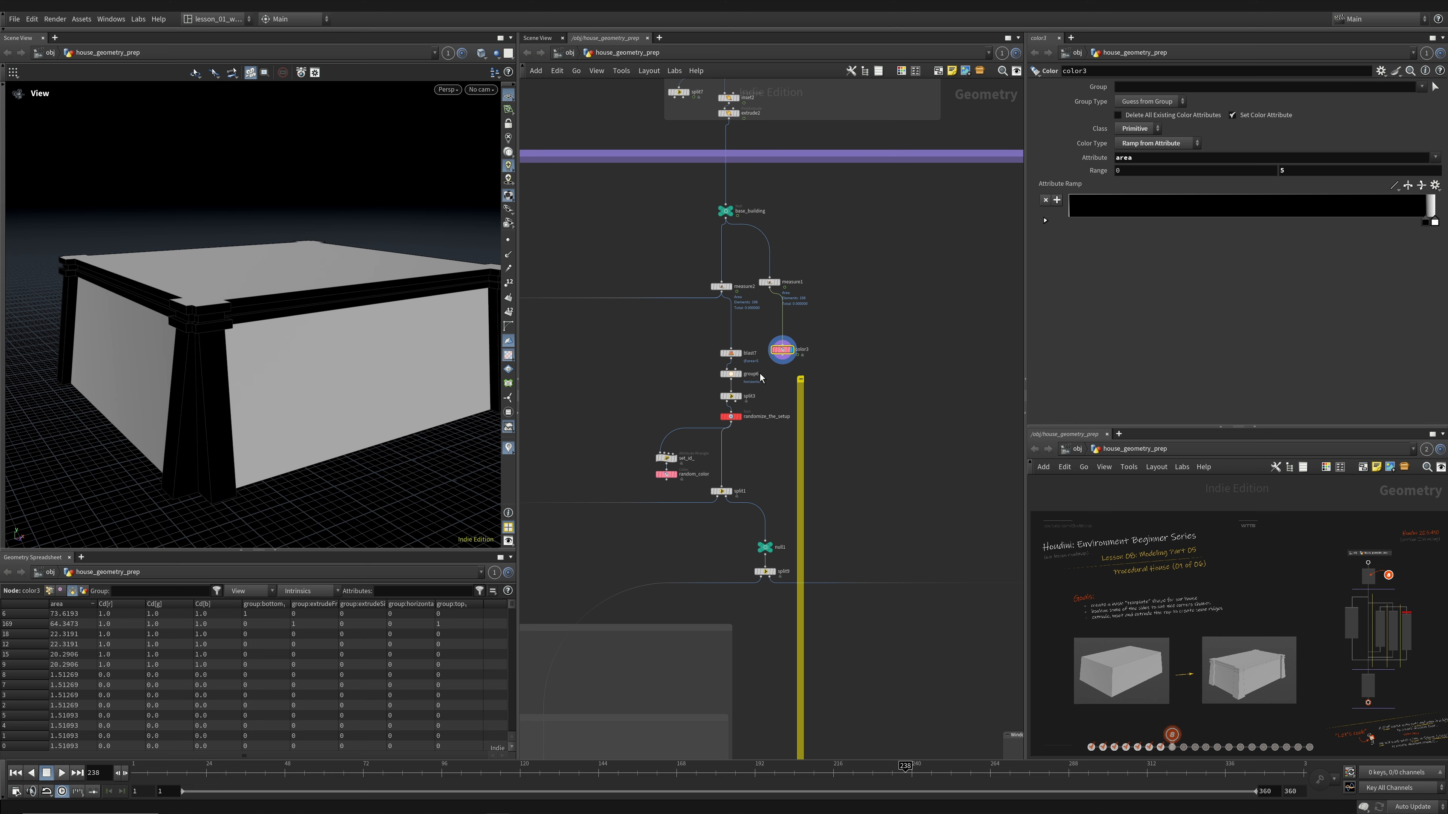
{"action": "left_click", "coordinate": [741, 358]}
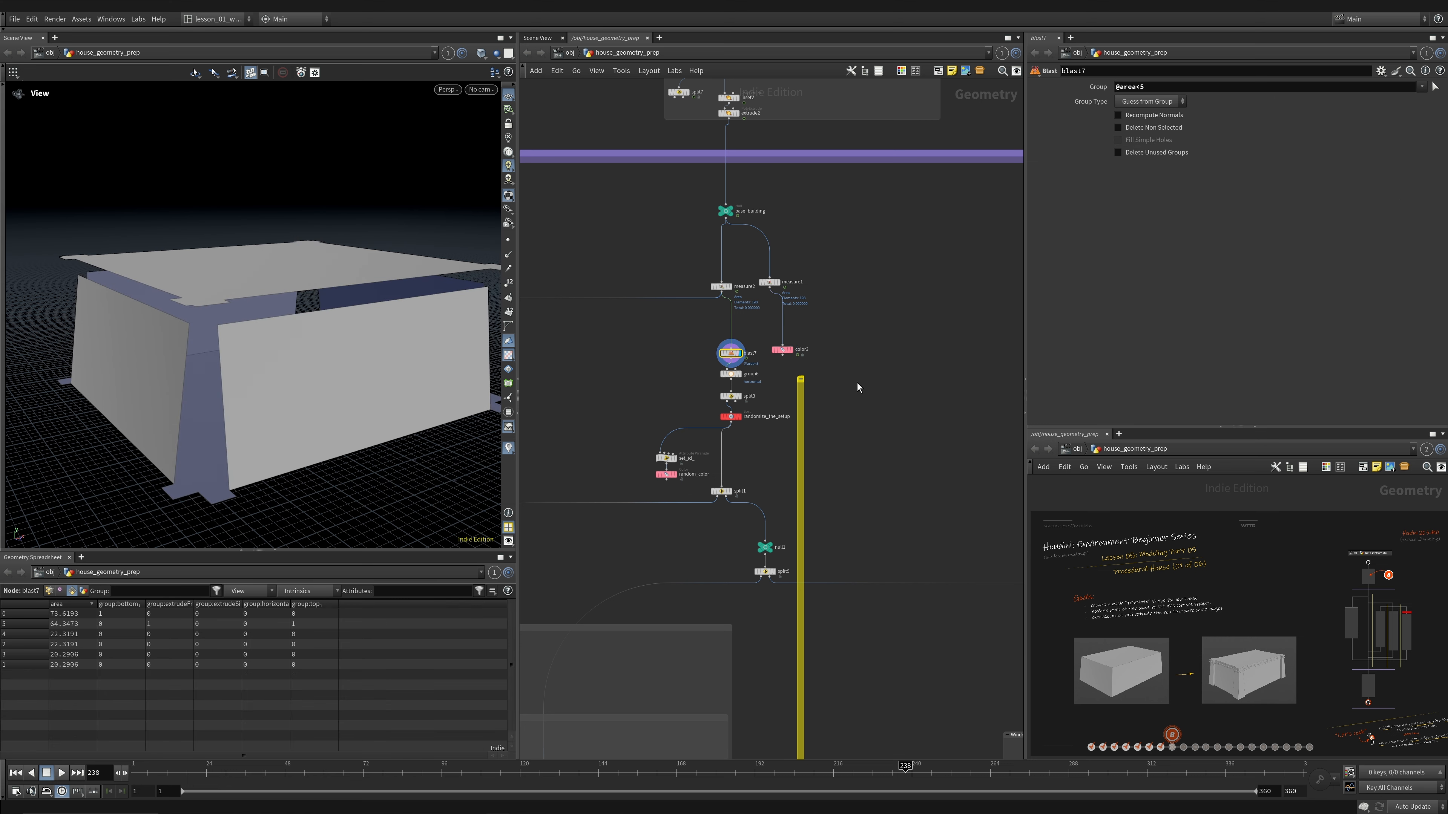
- Display color3 and move the black point of its attribute ramp to widen the black-to-white transition
{"action": "left_click", "coordinate": [788, 351]}
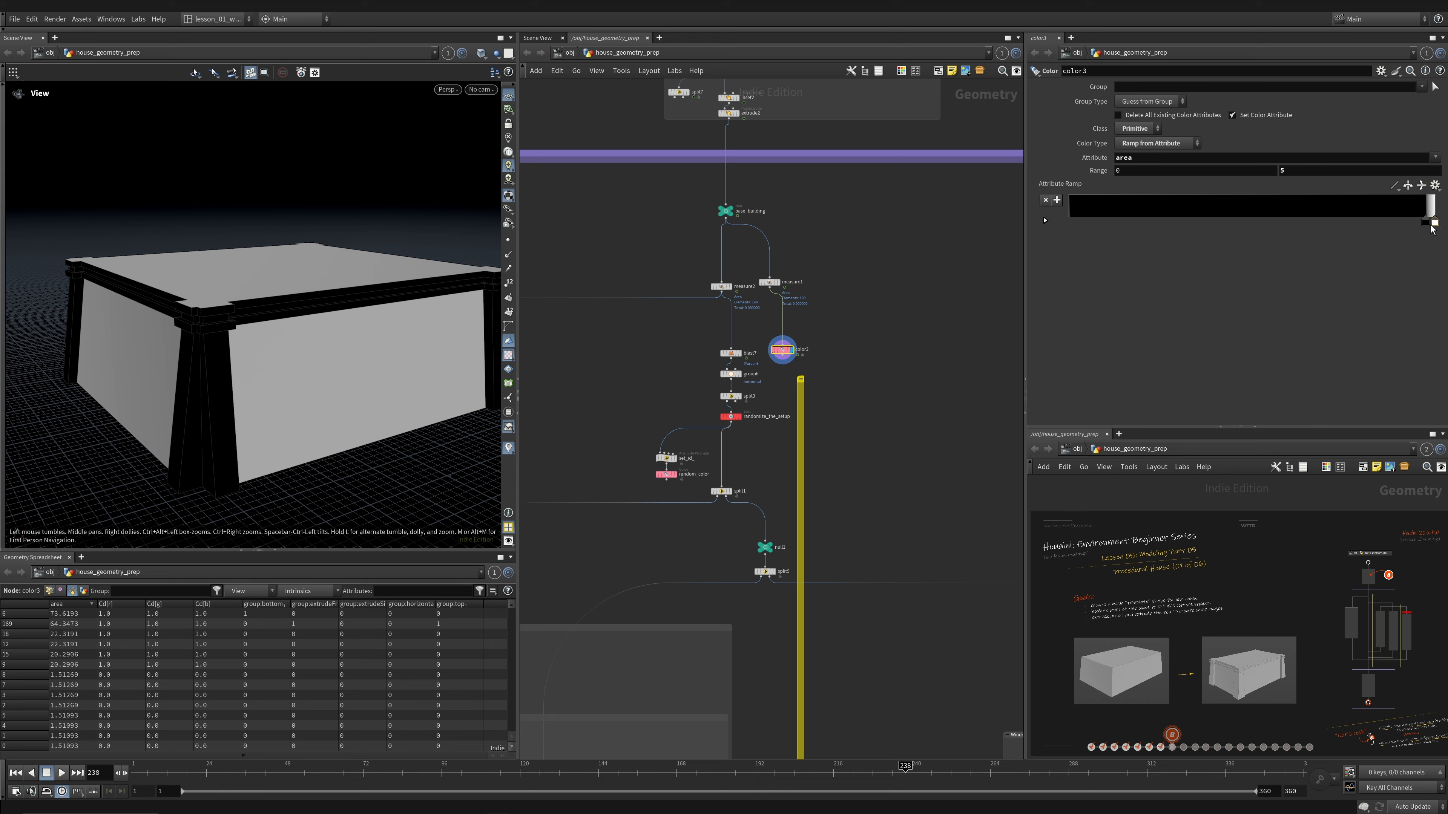
{"action": "mouse_move", "coordinate": [1425, 222]}
{"action": "left_mouse_down"}
{"action": "mouse_move", "coordinate": [1070, 242]}
{"action": "mouse_move", "coordinate": [1401, 235]}
{"action": "left_mouse_up"}
{"action": "left_click_drag", "start_coordinate": [239, 251], "coordinate": [255, 286]}
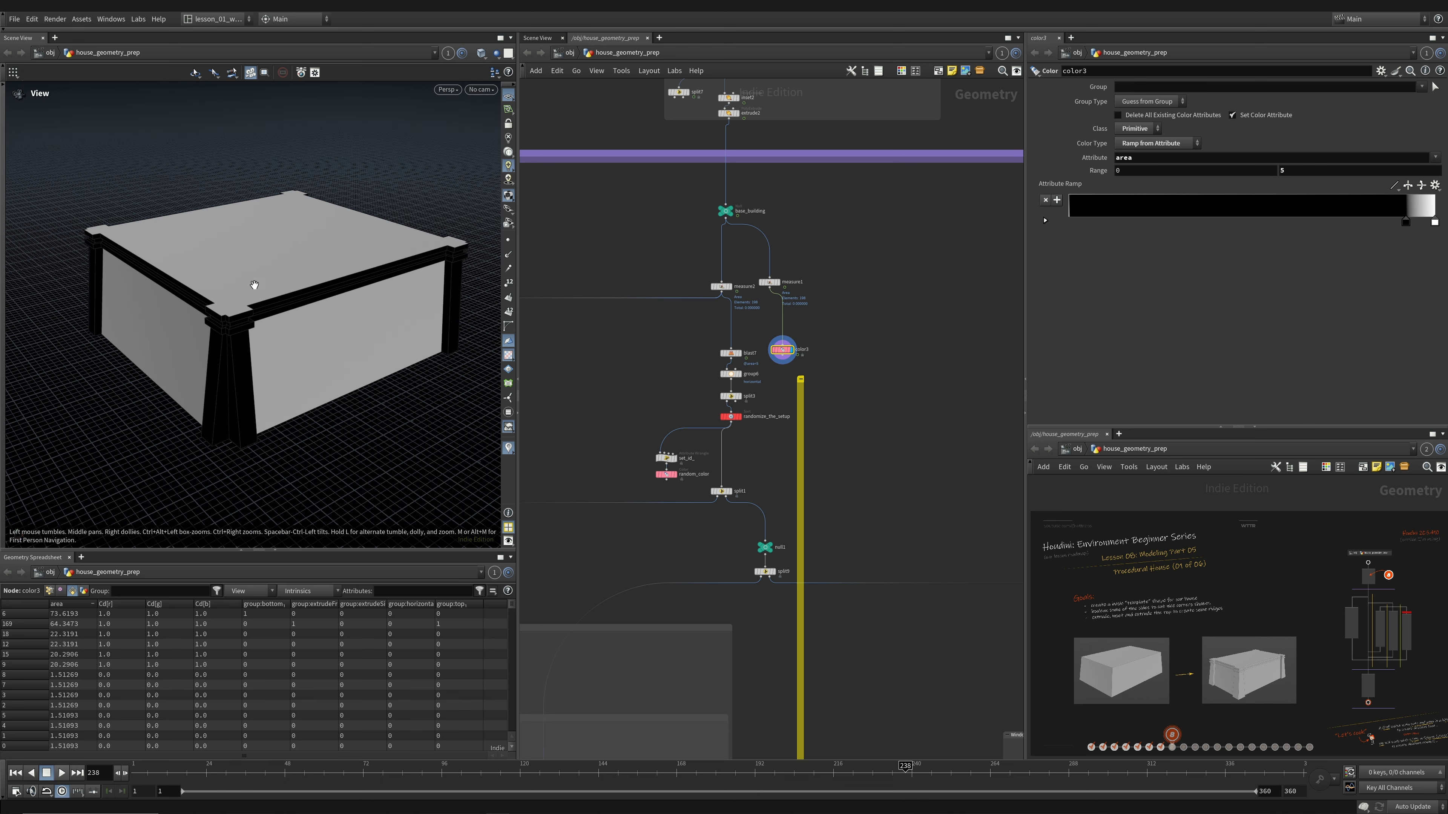
- Try an upper range value of 1 for color3's area ramp and restore it to 5
{"action": "middle_click_drag", "start_coordinate": [1302, 172], "coordinate": [1303, 173]}
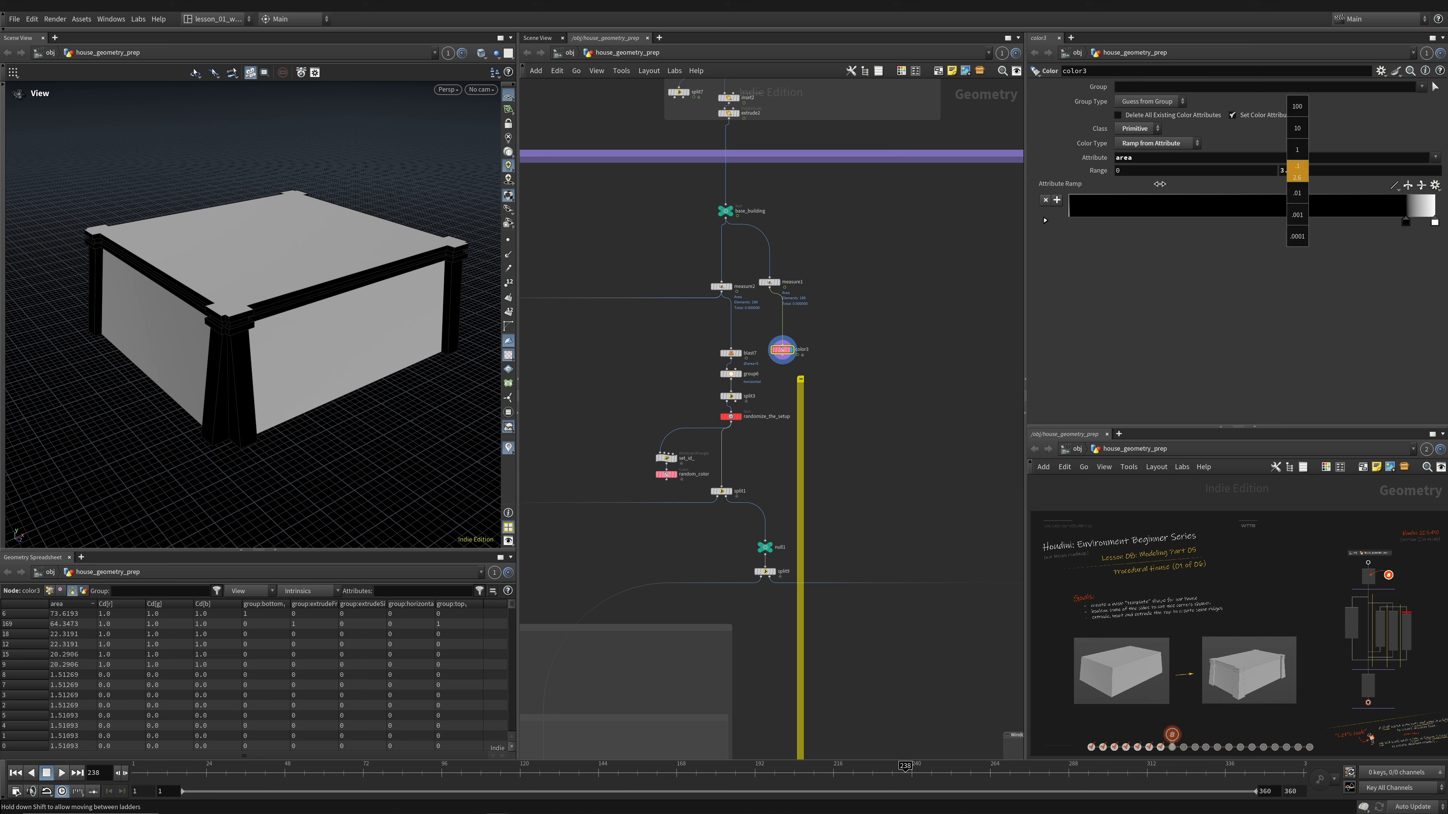
{"action": "middle_click_drag", "start_coordinate": [1159, 183], "coordinate": [1290, 176]}
{"action": "type", "text": "1"}
{"action": "key", "text": "Return"}
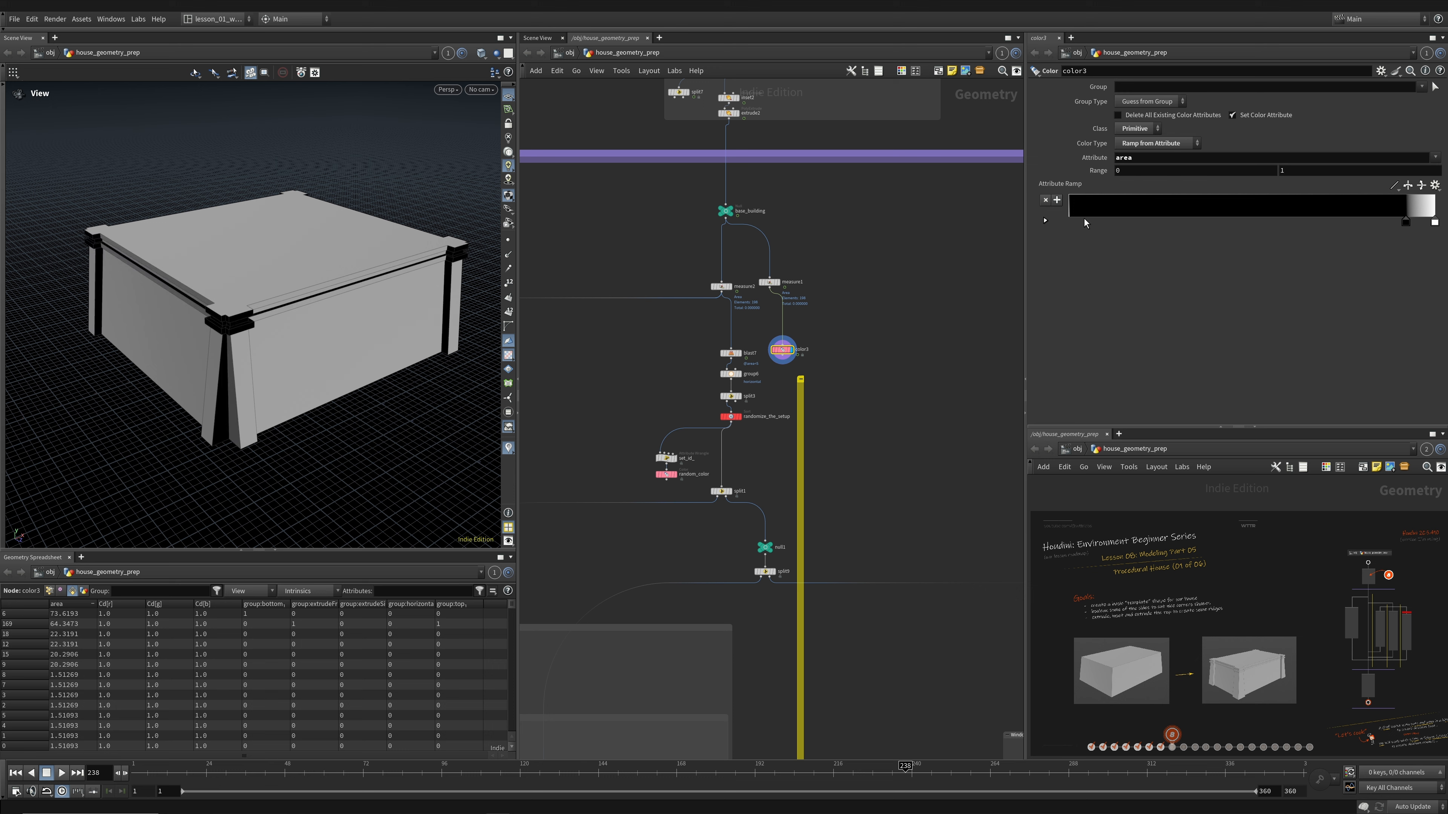
{"action": "type", "text": "5"}
{"action": "key", "text": "Return"}
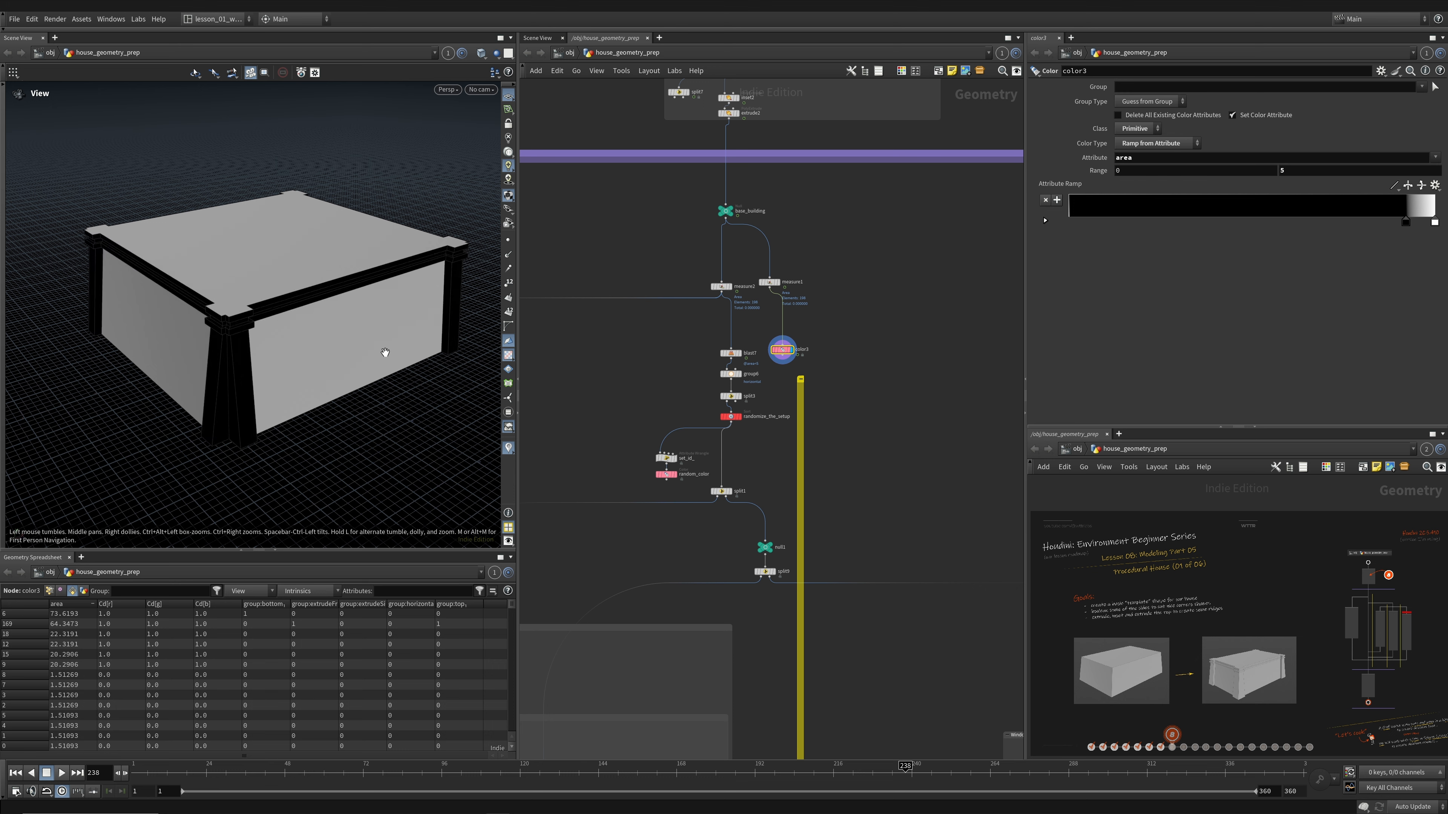
- Scrub the timeline to frame 93 and examine the area-colored base at that size variation
{"action": "left_click_drag", "start_coordinate": [381, 349], "coordinate": [339, 344]}
{"action": "left_click_drag", "start_coordinate": [317, 778], "coordinate": [433, 793]}
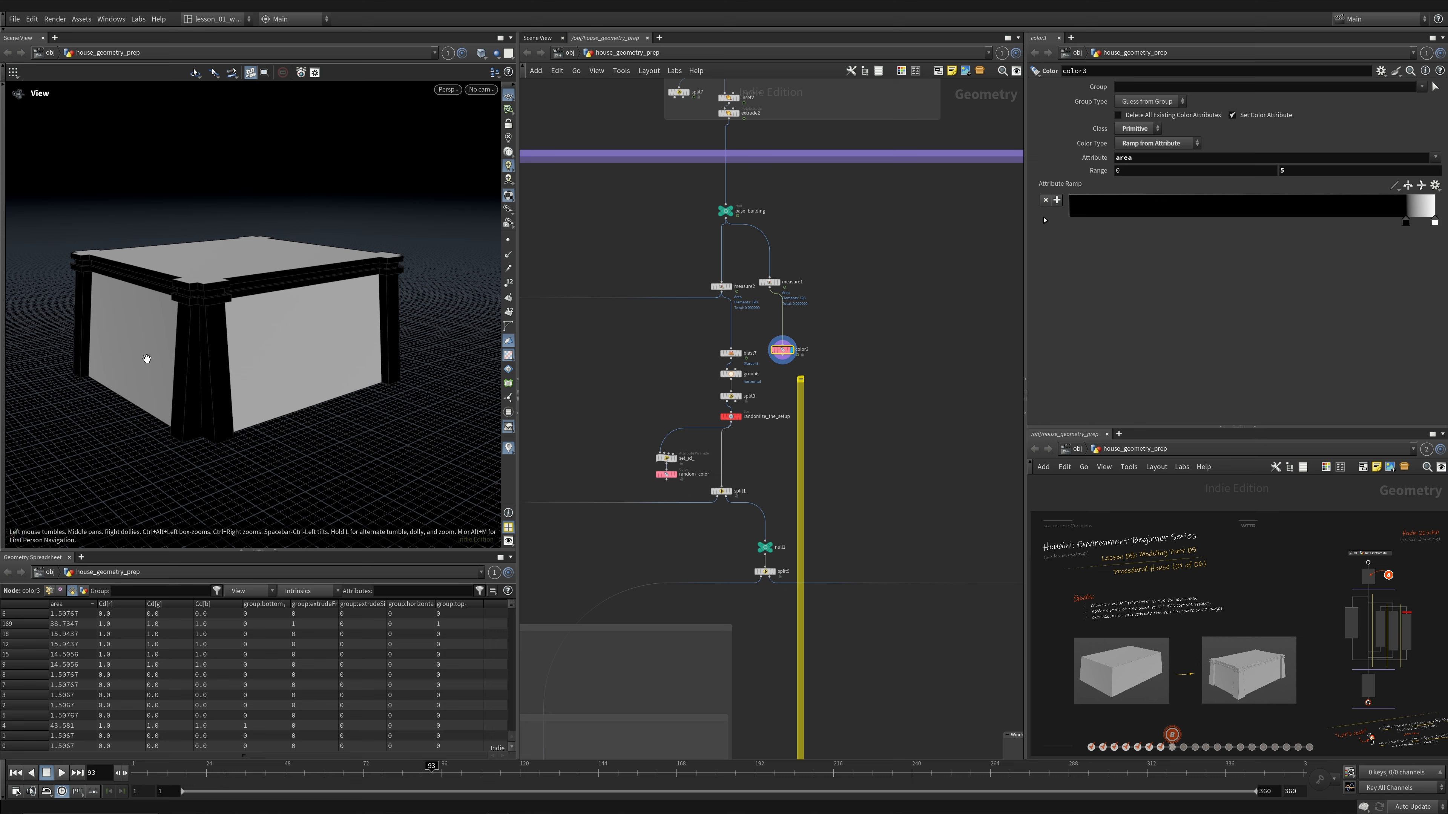
{"action": "left_click_drag", "start_coordinate": [265, 352], "coordinate": [356, 388]}
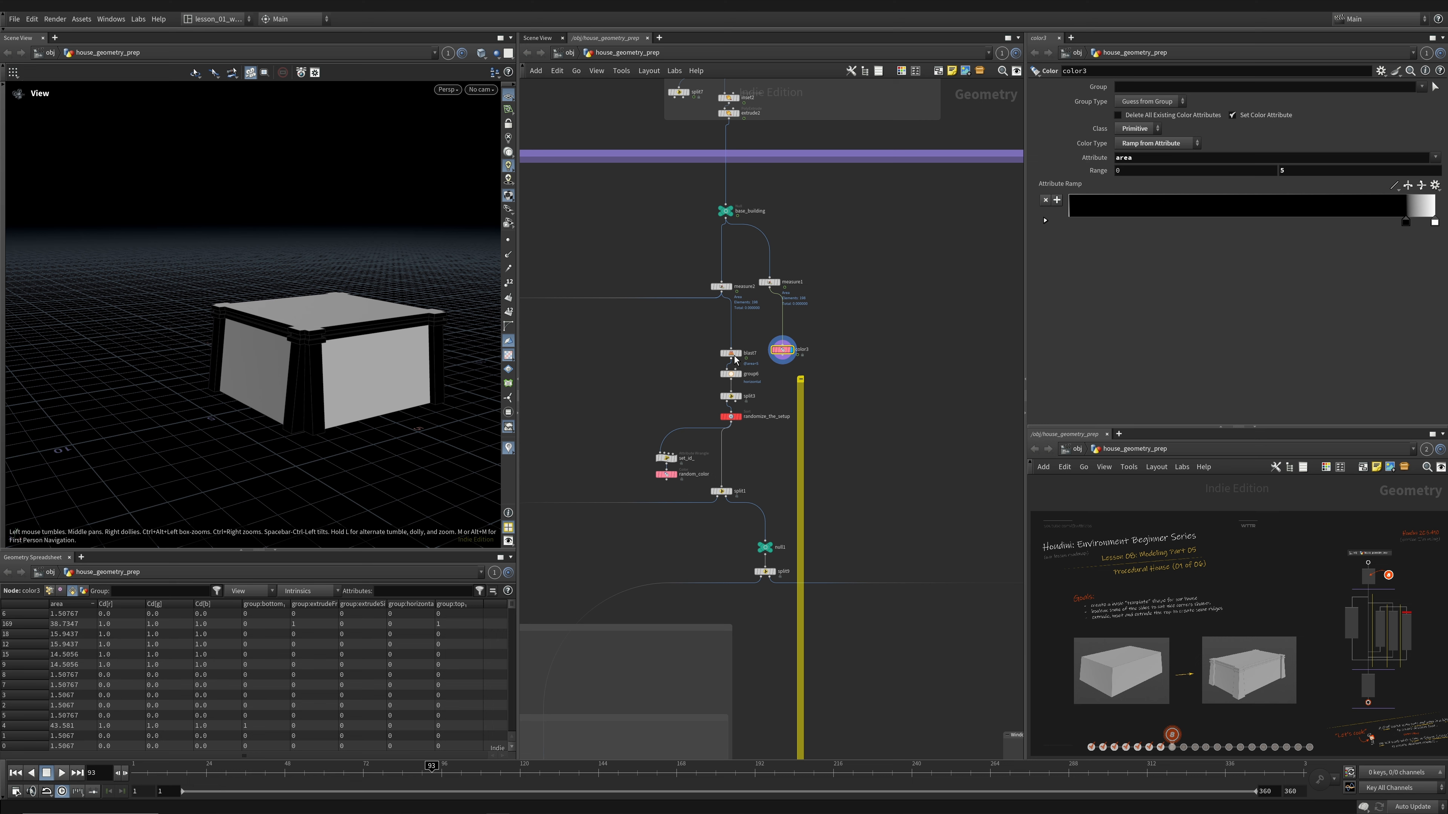
- Display group6 and split3 in turn to check the horizontal group and the separated wall faces
{"action": "left_click", "coordinate": [741, 374]}
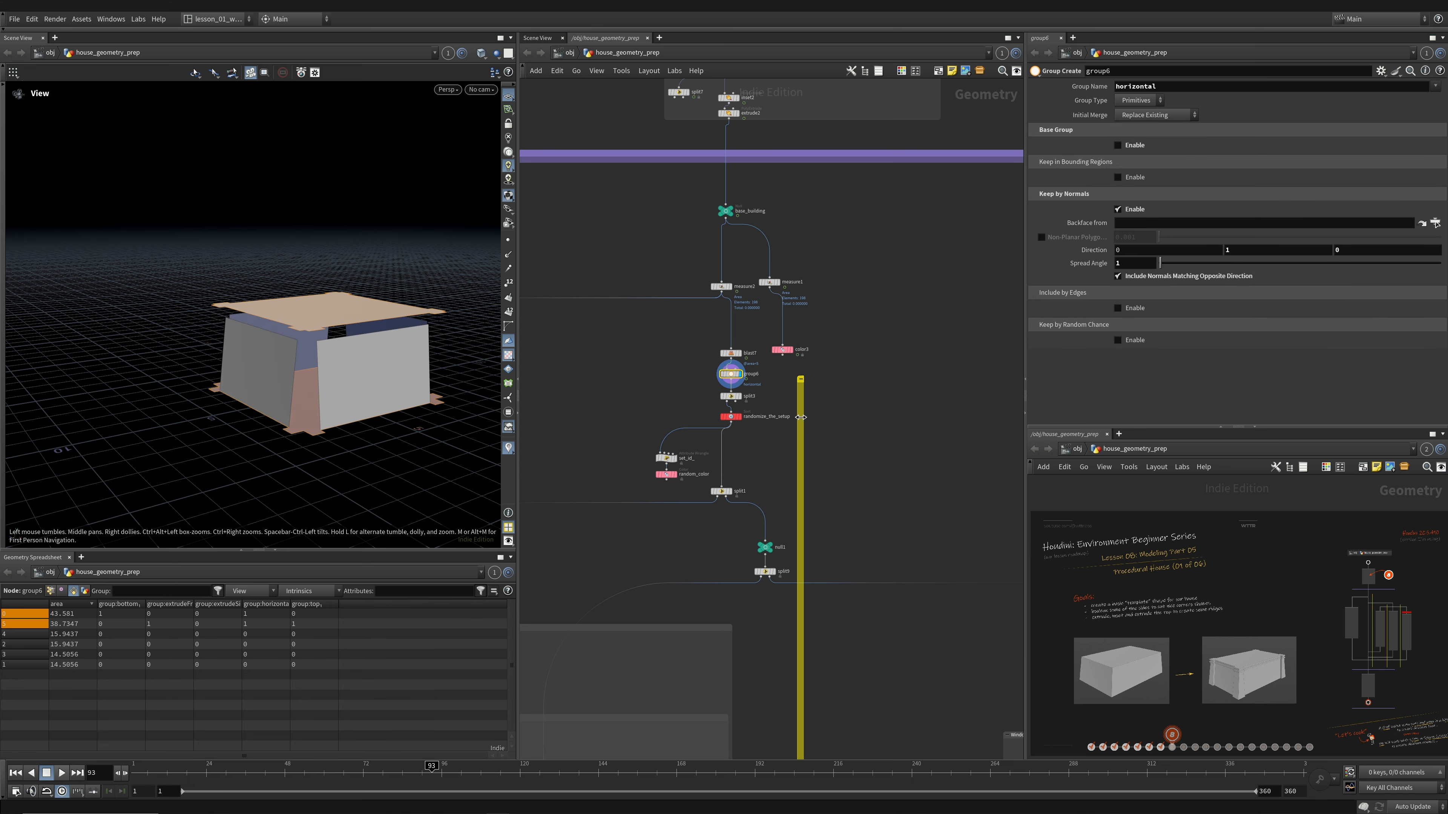
{"action": "left_click", "coordinate": [740, 396]}
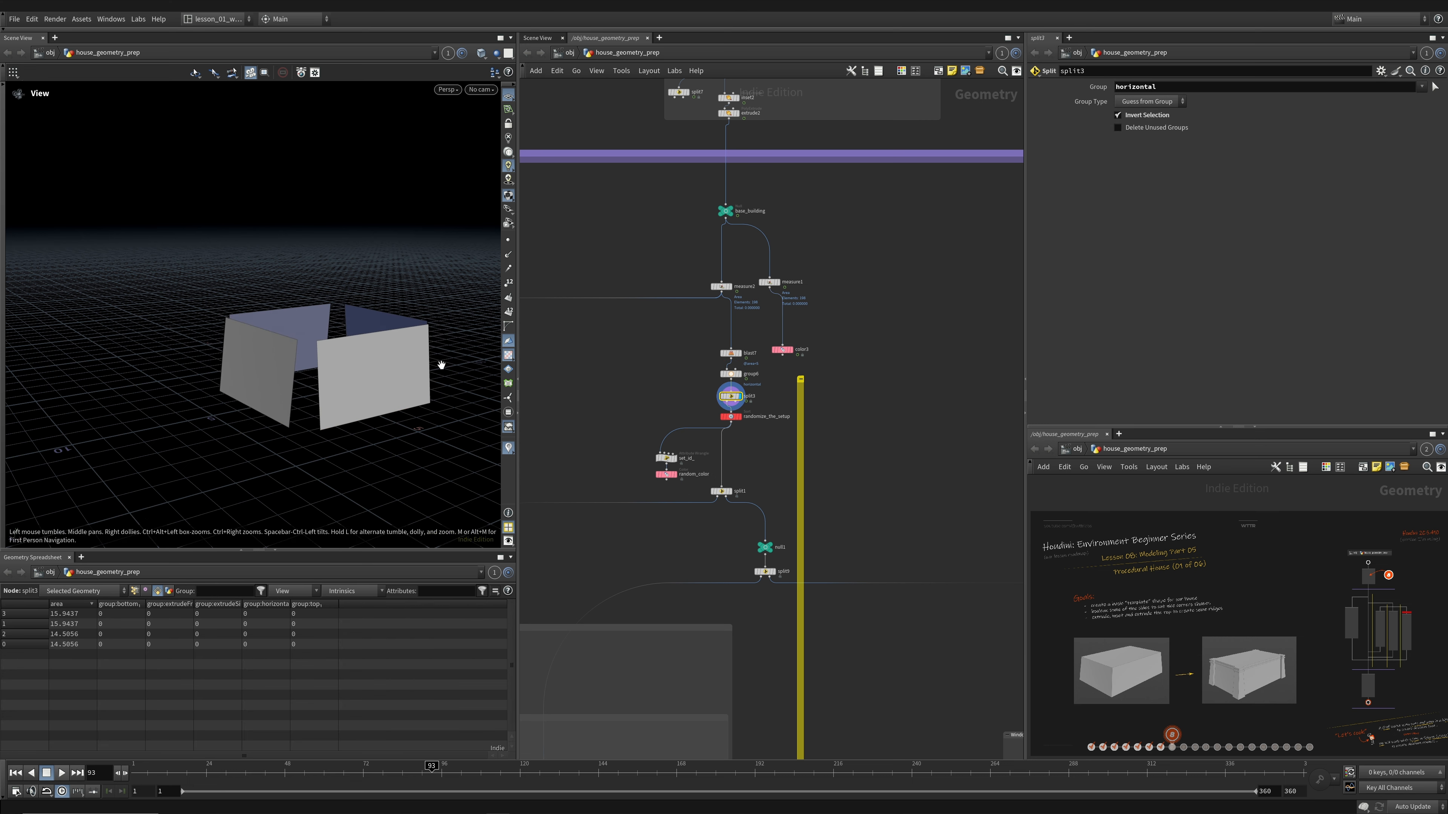
{"action": "left_click_drag", "start_coordinate": [379, 377], "coordinate": [326, 369]}
{"action": "scroll", "coordinate": [747, 364], "scroll_direction": "up", "scroll_amount": 3}
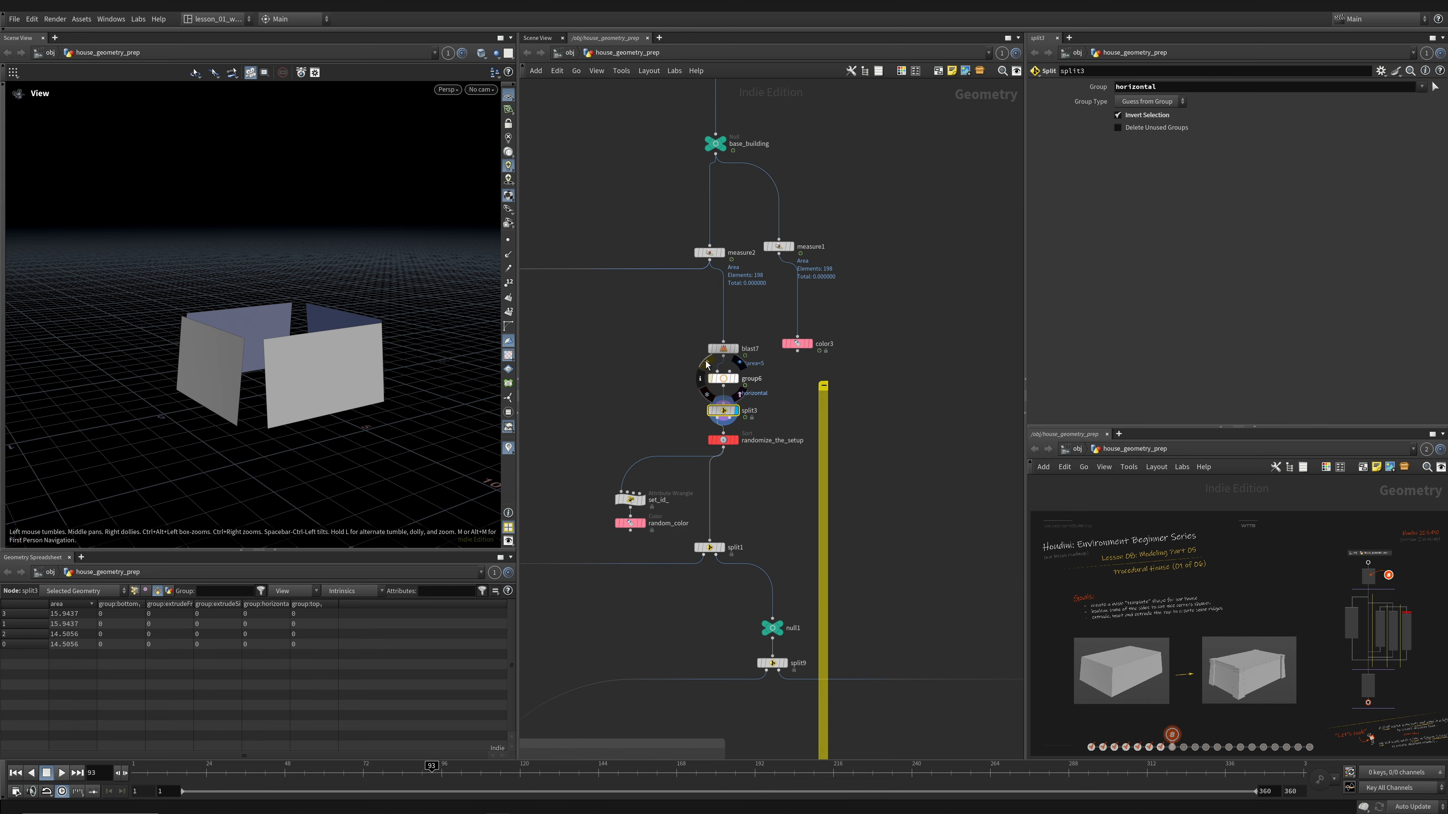
- Display the randomize_the_setup Sort node and examine the four wall faces from several angles
{"action": "left_click", "coordinate": [736, 441]}
{"action": "left_click", "coordinate": [725, 442]}
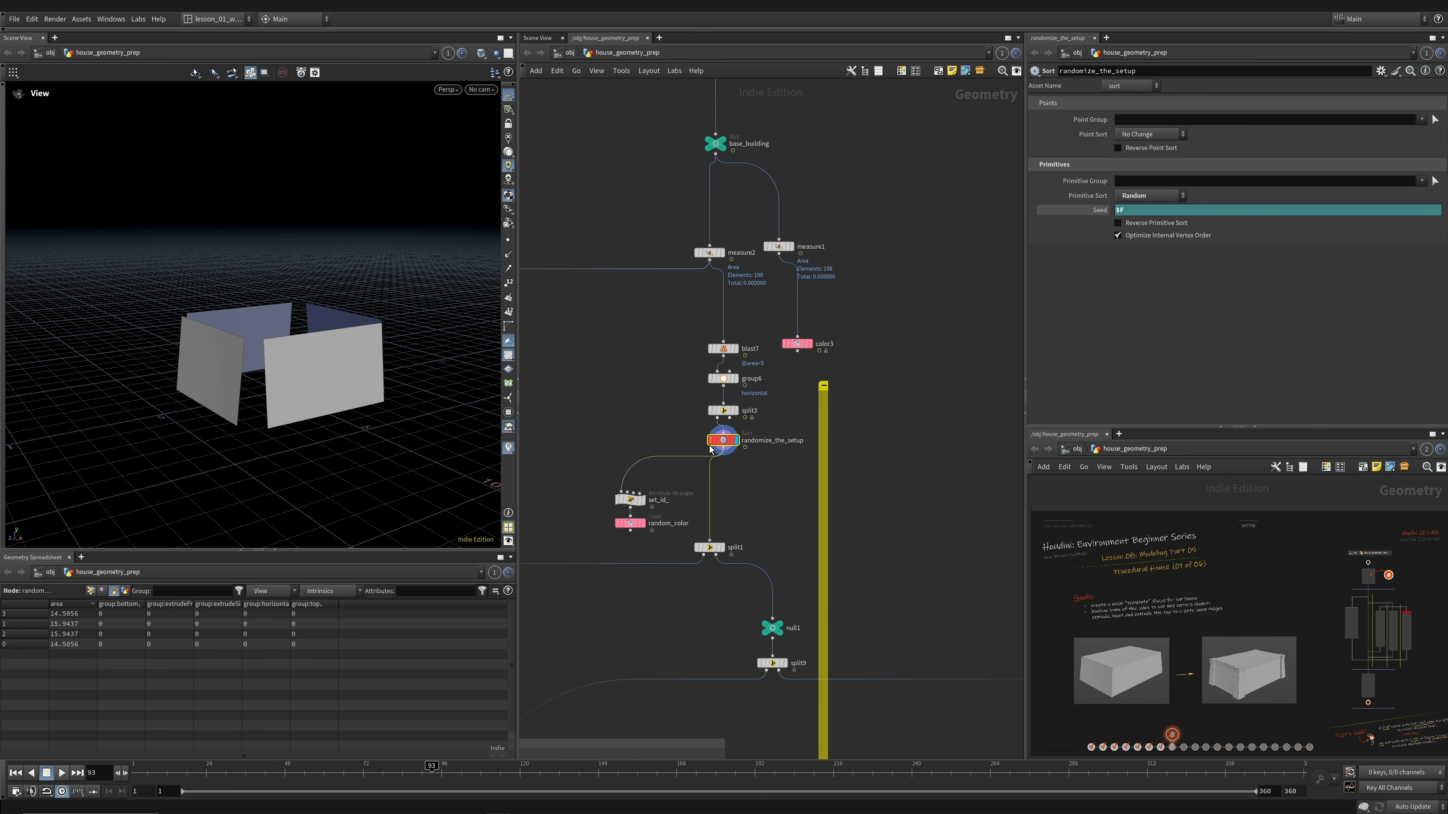
{"action": "left_click_drag", "start_coordinate": [725, 442], "coordinate": [726, 447]}
{"action": "middle_click_drag", "start_coordinate": [726, 451], "coordinate": [685, 416]}
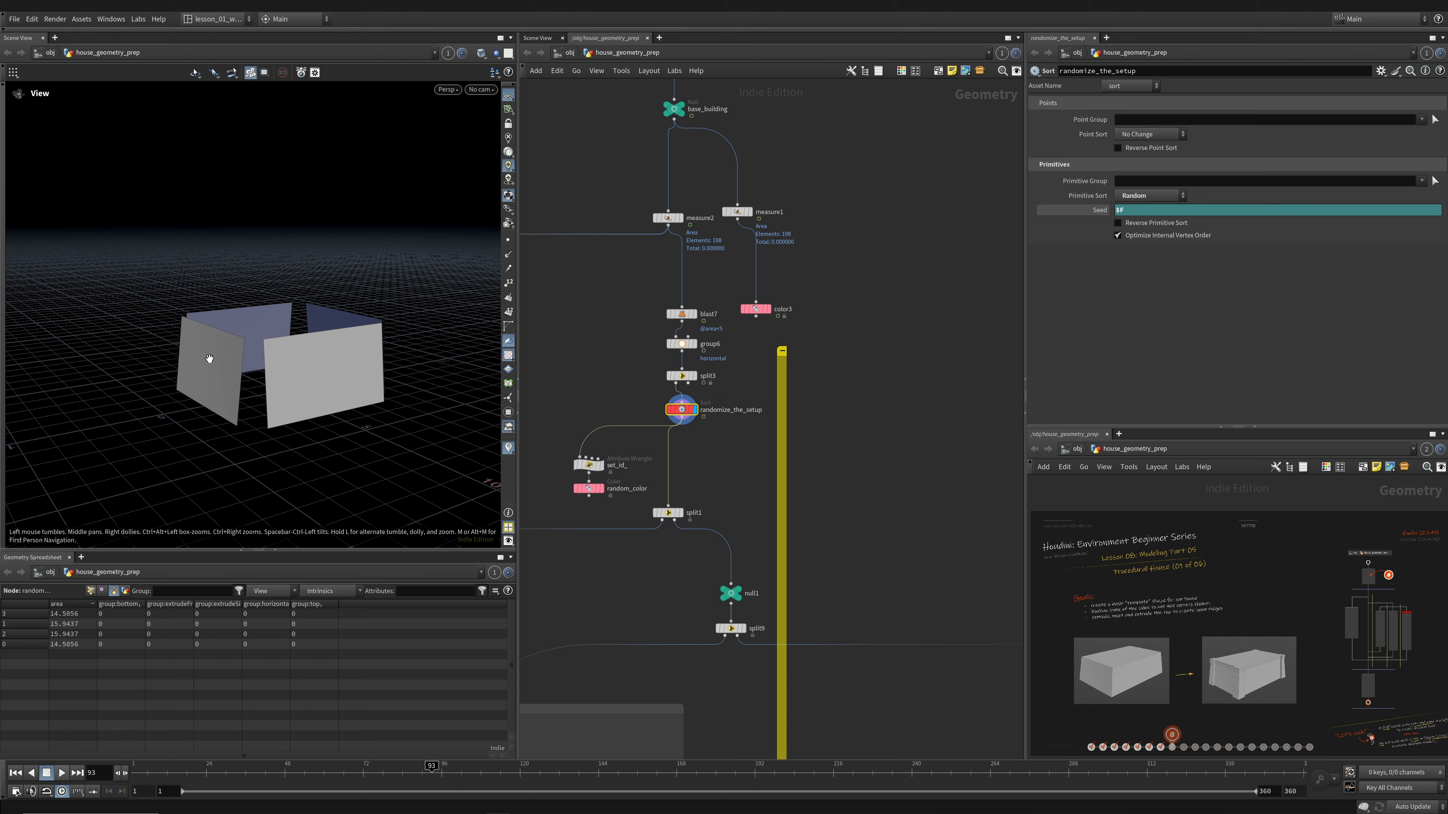
{"action": "left_click_drag", "start_coordinate": [194, 349], "coordinate": [335, 364]}
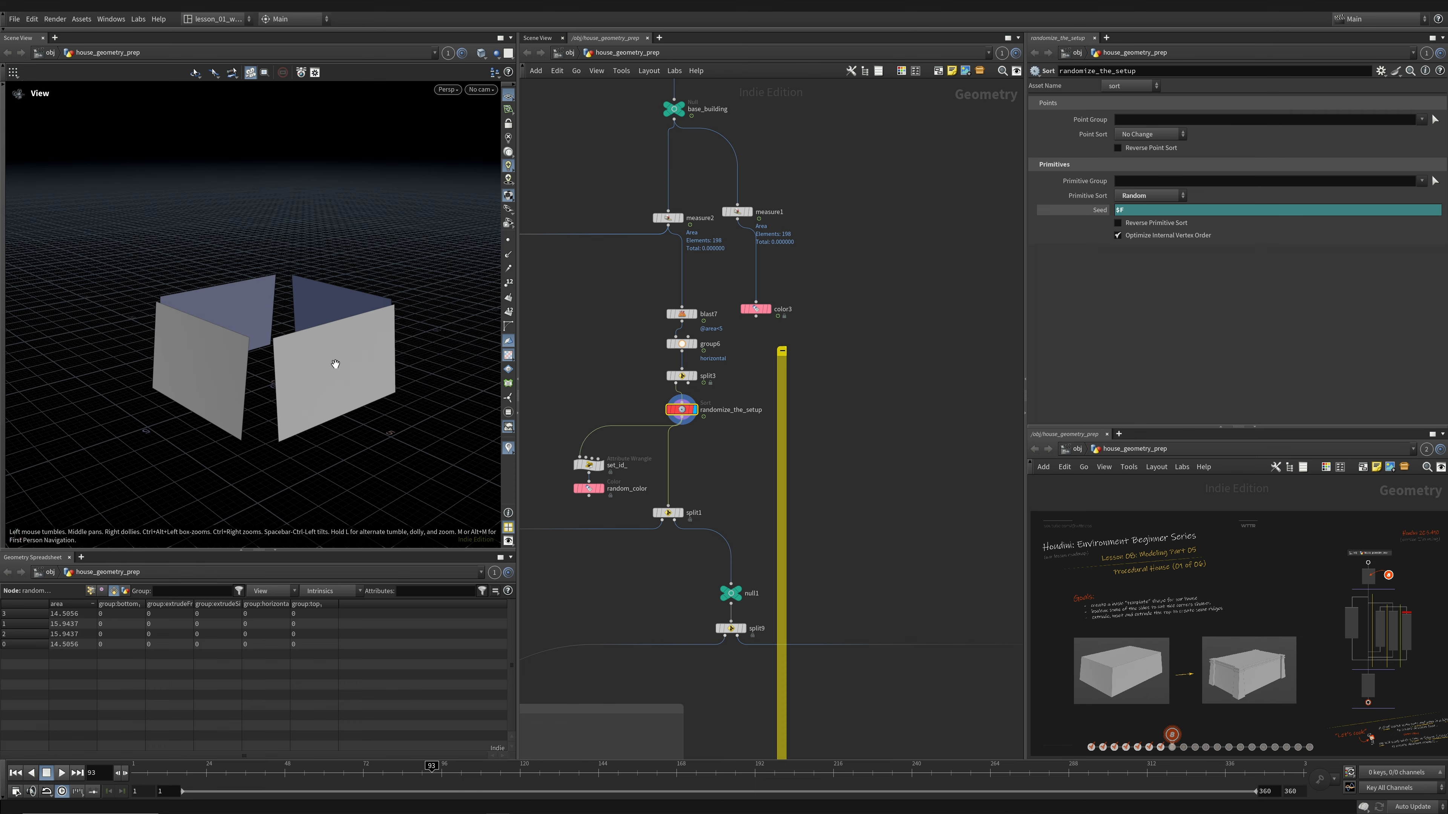
{"action": "left_click_drag", "start_coordinate": [160, 382], "coordinate": [175, 384]}
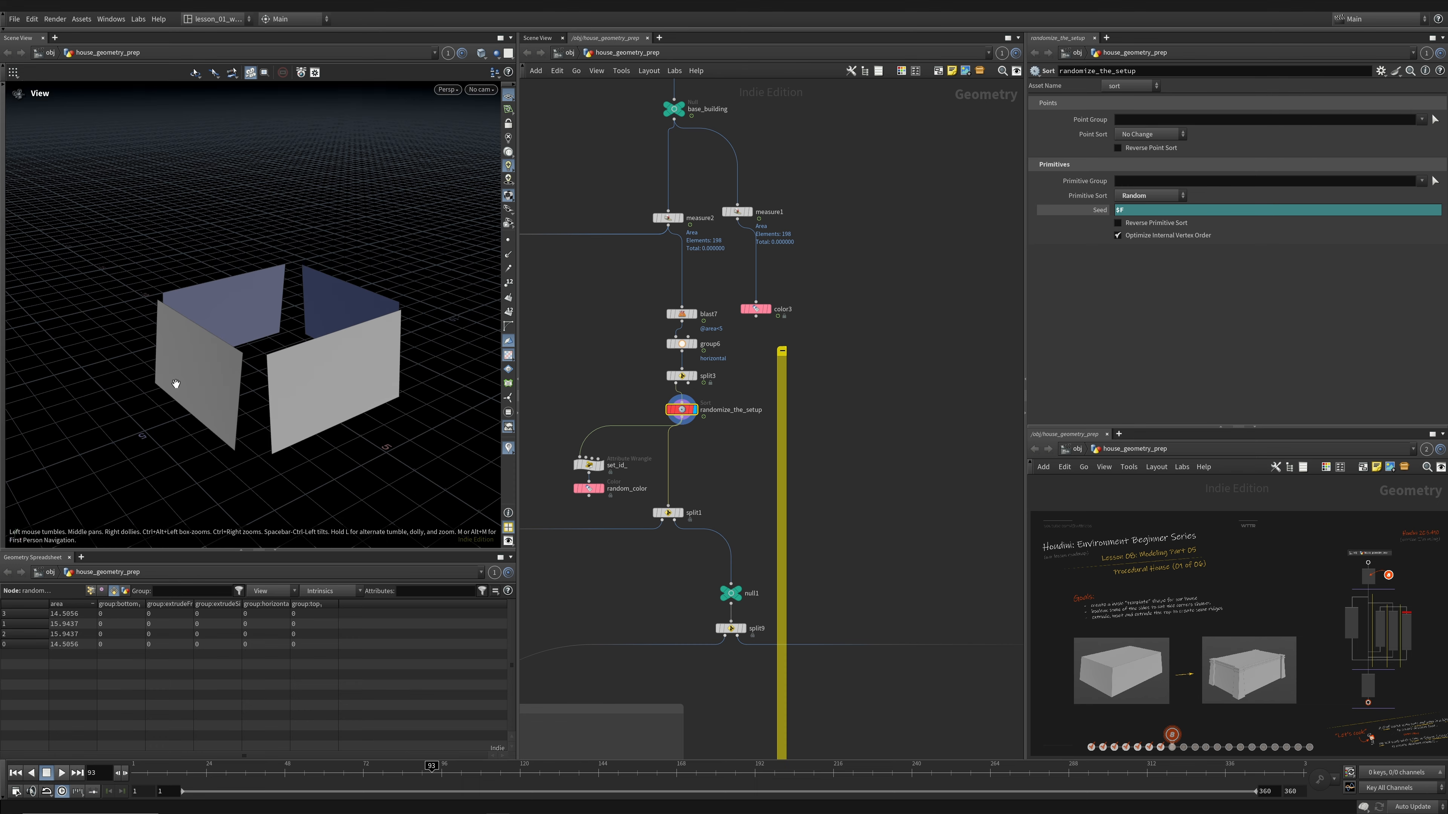
{"action": "left_click_drag", "start_coordinate": [307, 380], "coordinate": [148, 343]}
- Align split1 beneath randomize_the_setup, display its single wall, and return the display to randomize_the_setup
{"action": "left_click_drag", "start_coordinate": [668, 513], "coordinate": [682, 508]}
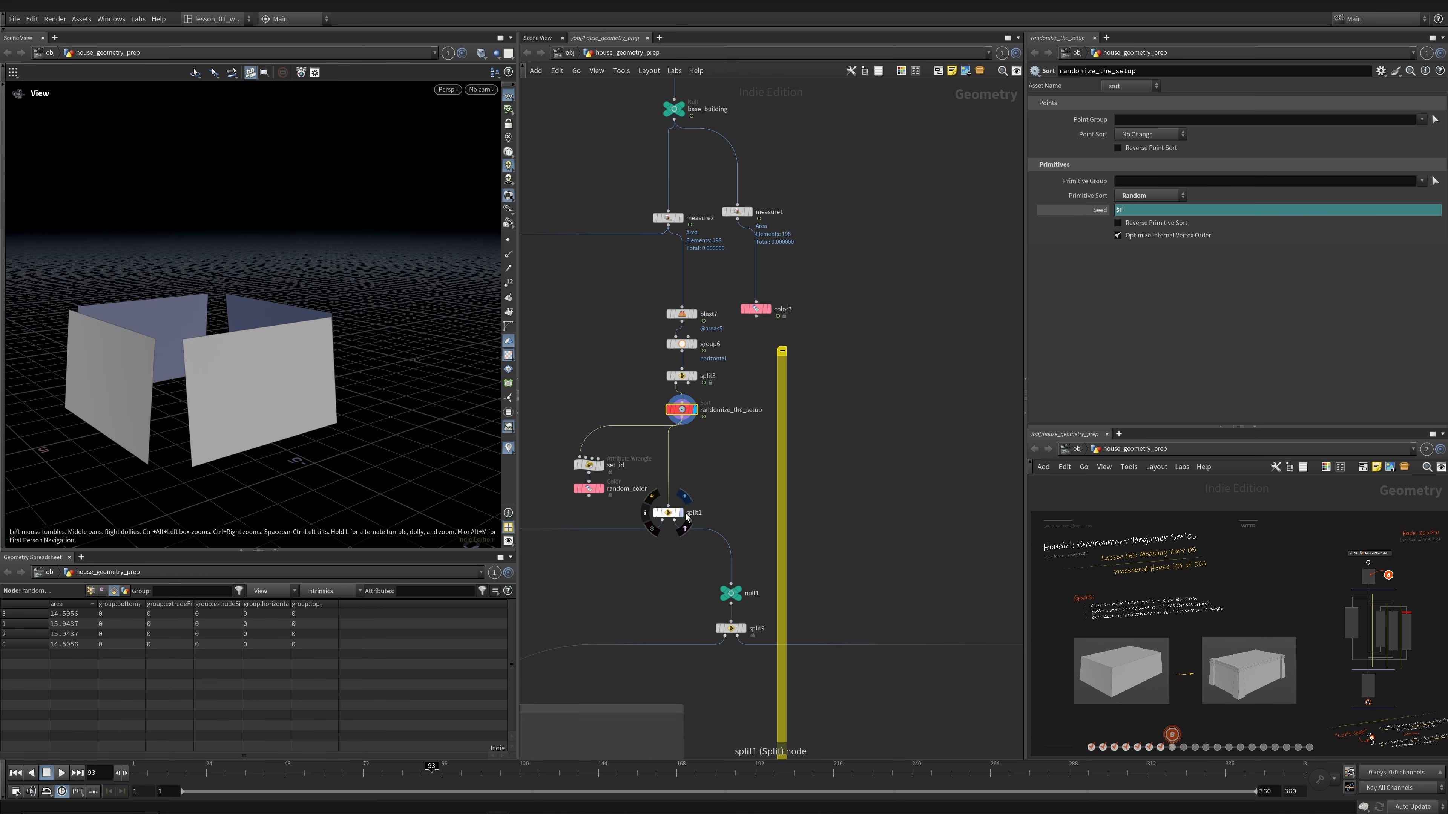
{"action": "left_click", "coordinate": [693, 508]}
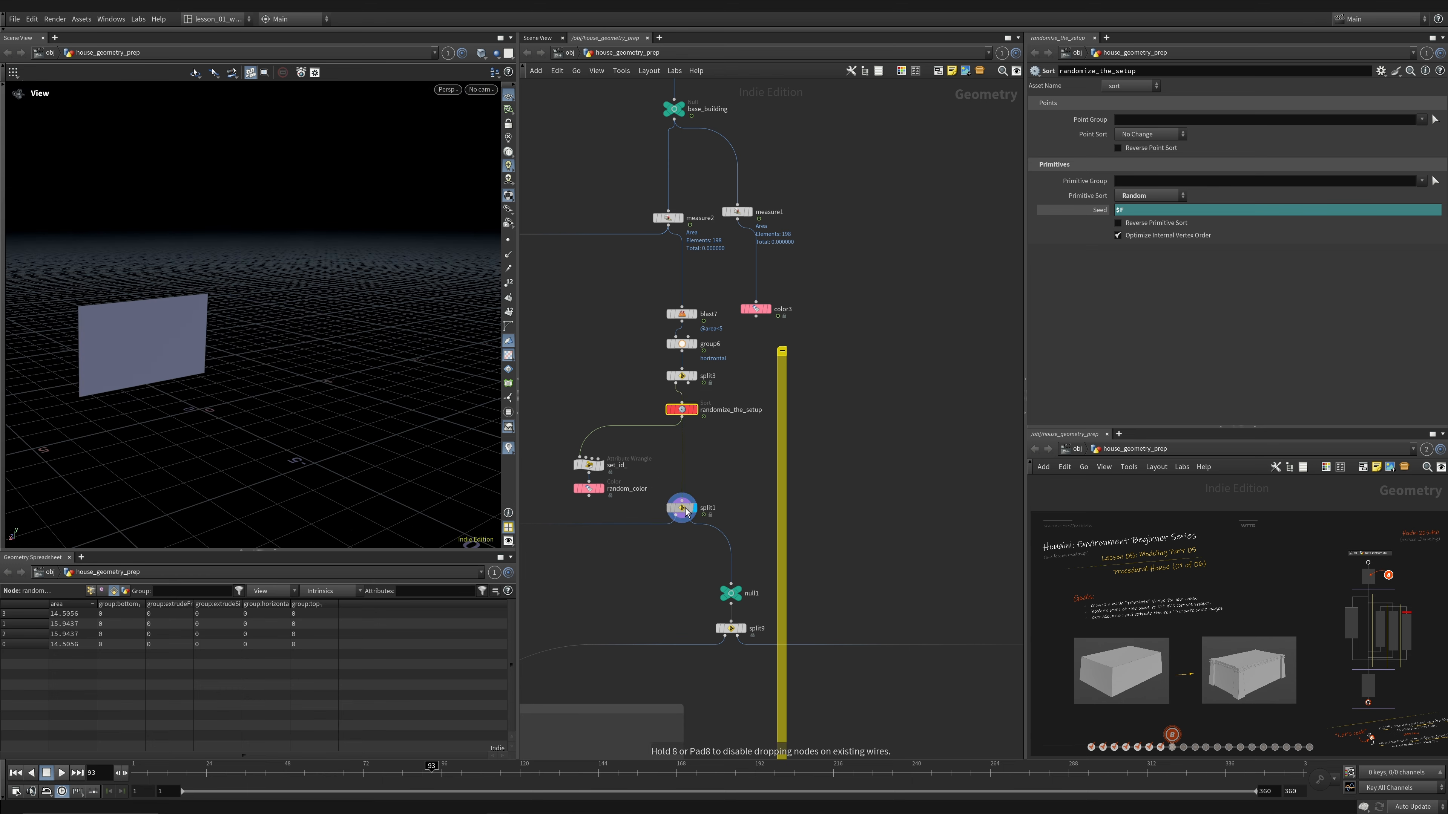
{"action": "left_click", "coordinate": [695, 410]}
{"action": "key", "text": "Tab"}
{"action": "type", "text": "sro"}
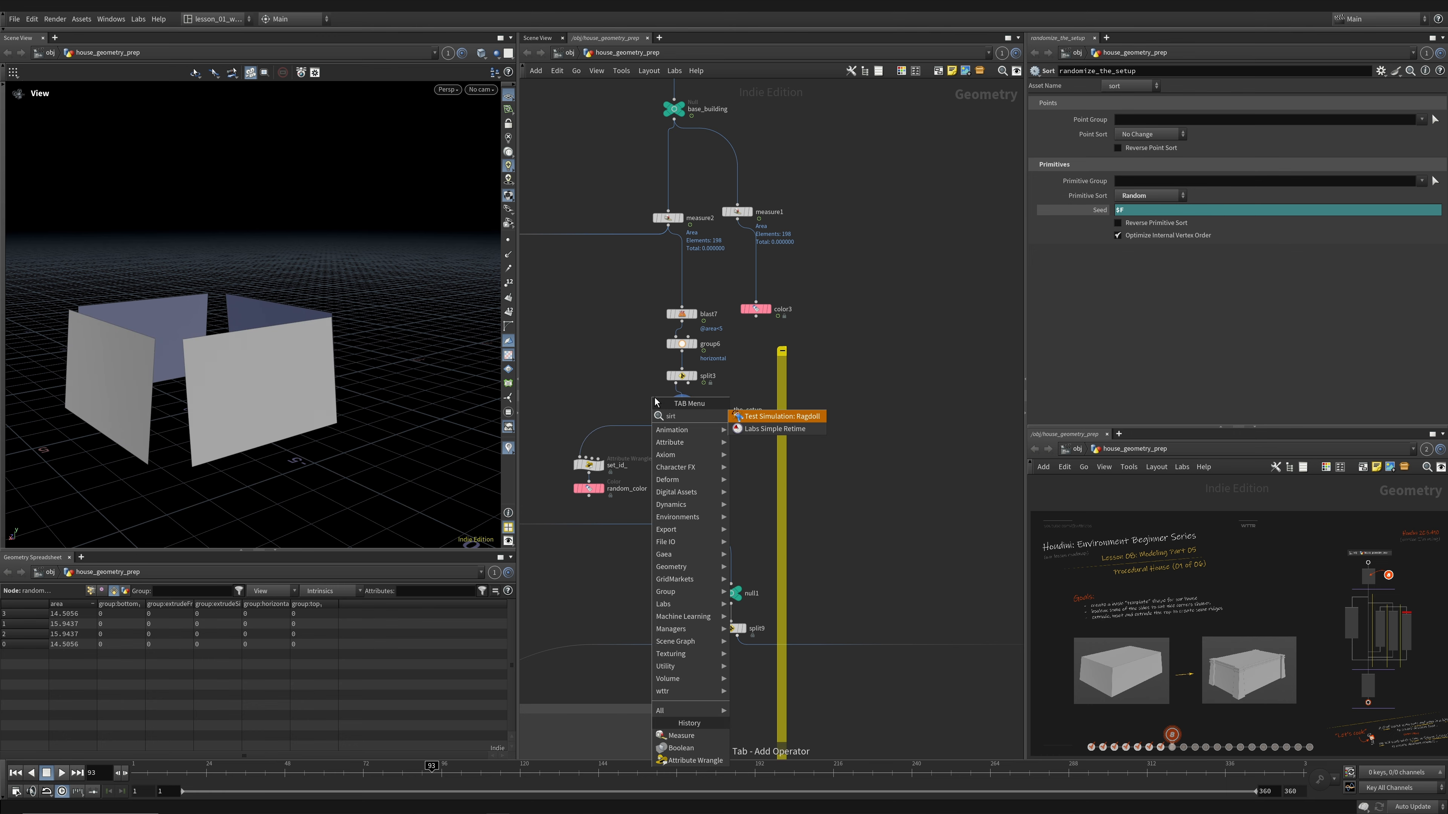
{"action": "key", "text": "Return"}
{"action": "key", "text": "Escape"}
{"action": "key", "text": "Tab"}
{"action": "type", "text": "sor"}
{"action": "key", "text": "Escape"}
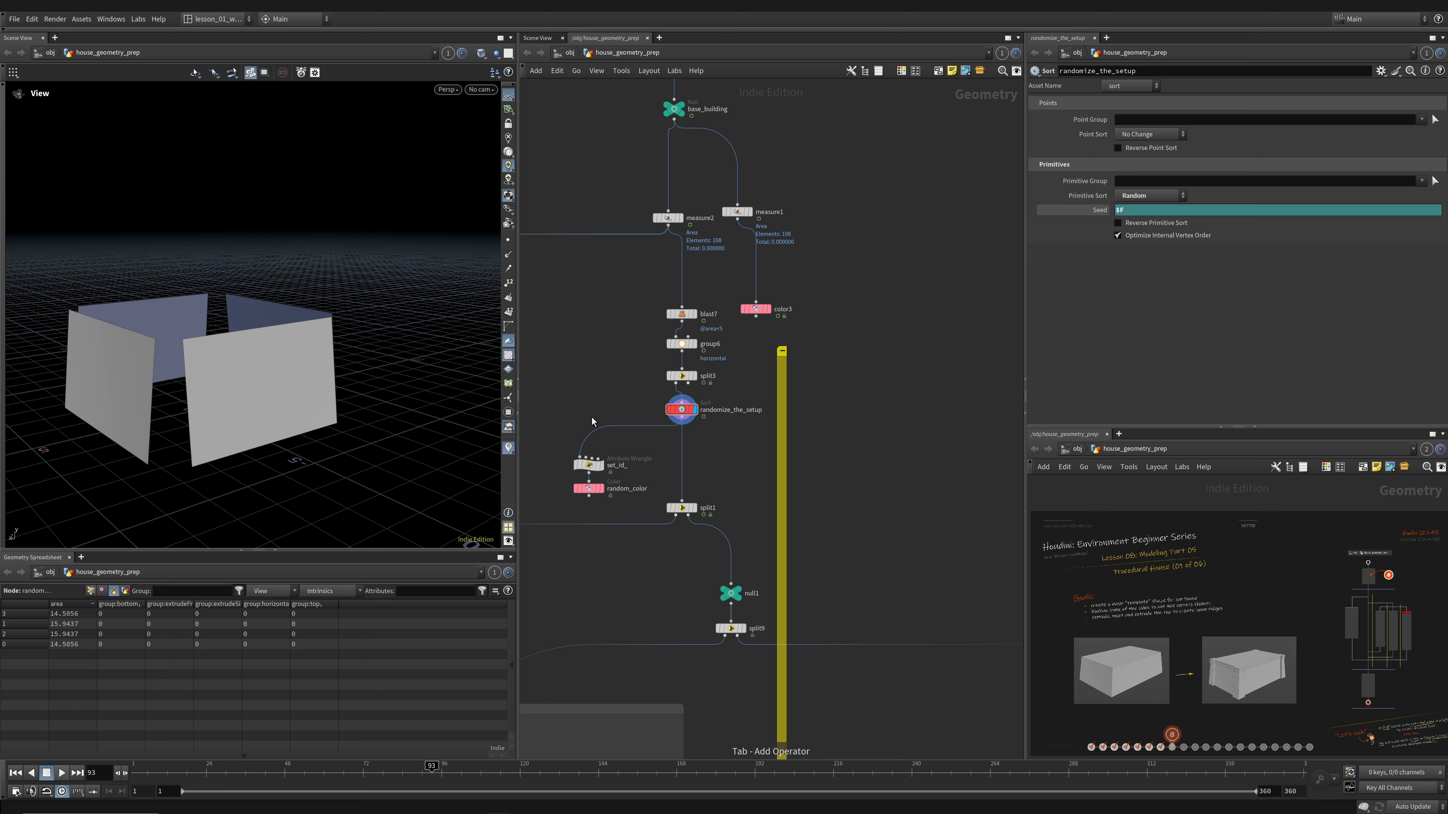
- Add a Sort node fed by split3, display it, and set its primitive sort to Random with seed $F
{"action": "left_click", "coordinate": [599, 397]}
{"action": "left_click_drag", "start_coordinate": [674, 386], "coordinate": [593, 413]}
{"action": "left_click", "coordinate": [681, 410]}
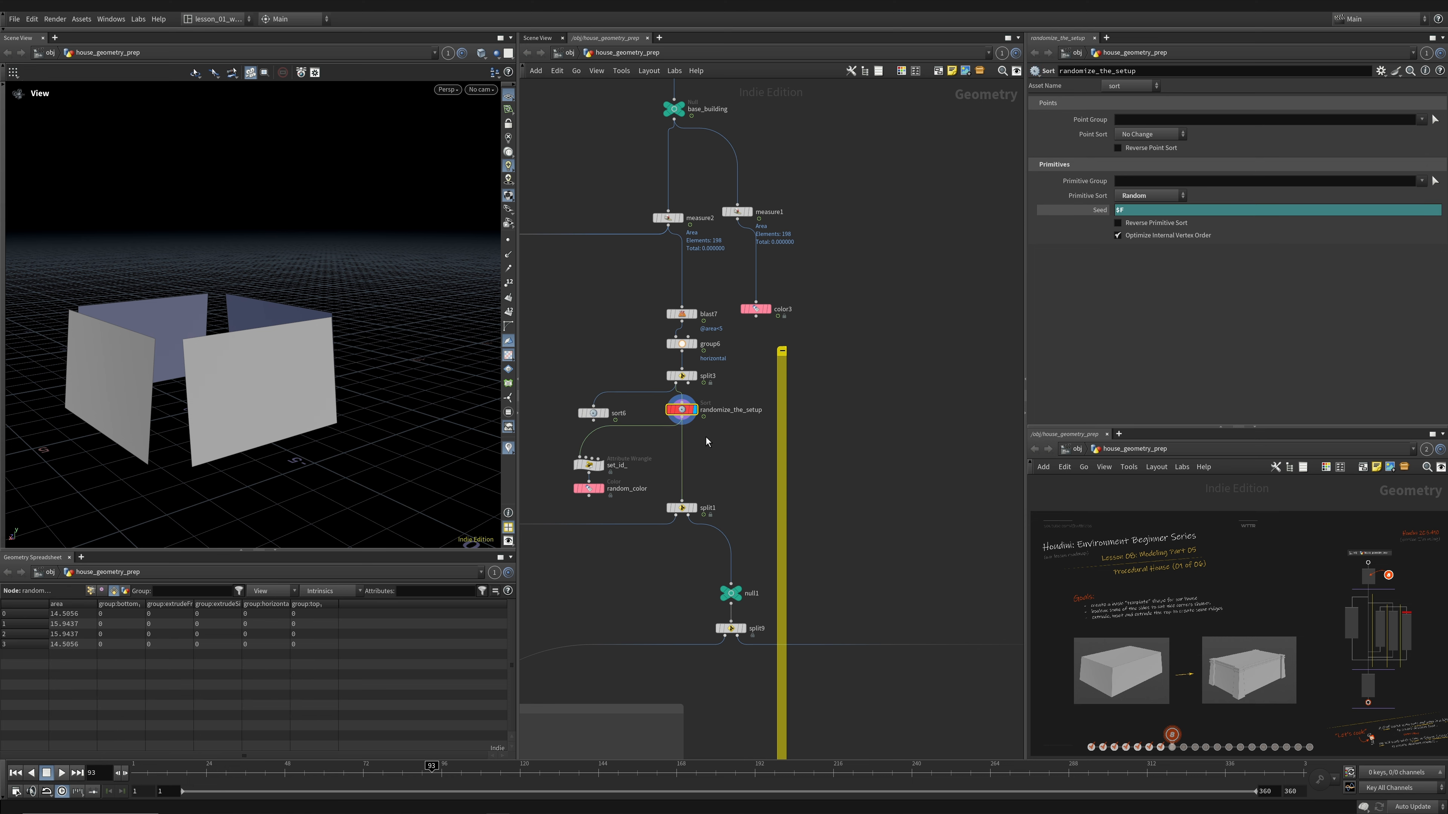
{"action": "left_click", "coordinate": [1132, 198]}
{"action": "left_click", "coordinate": [1071, 270]}
{"action": "left_click", "coordinate": [593, 413]}
{"action": "left_click", "coordinate": [1143, 196]}
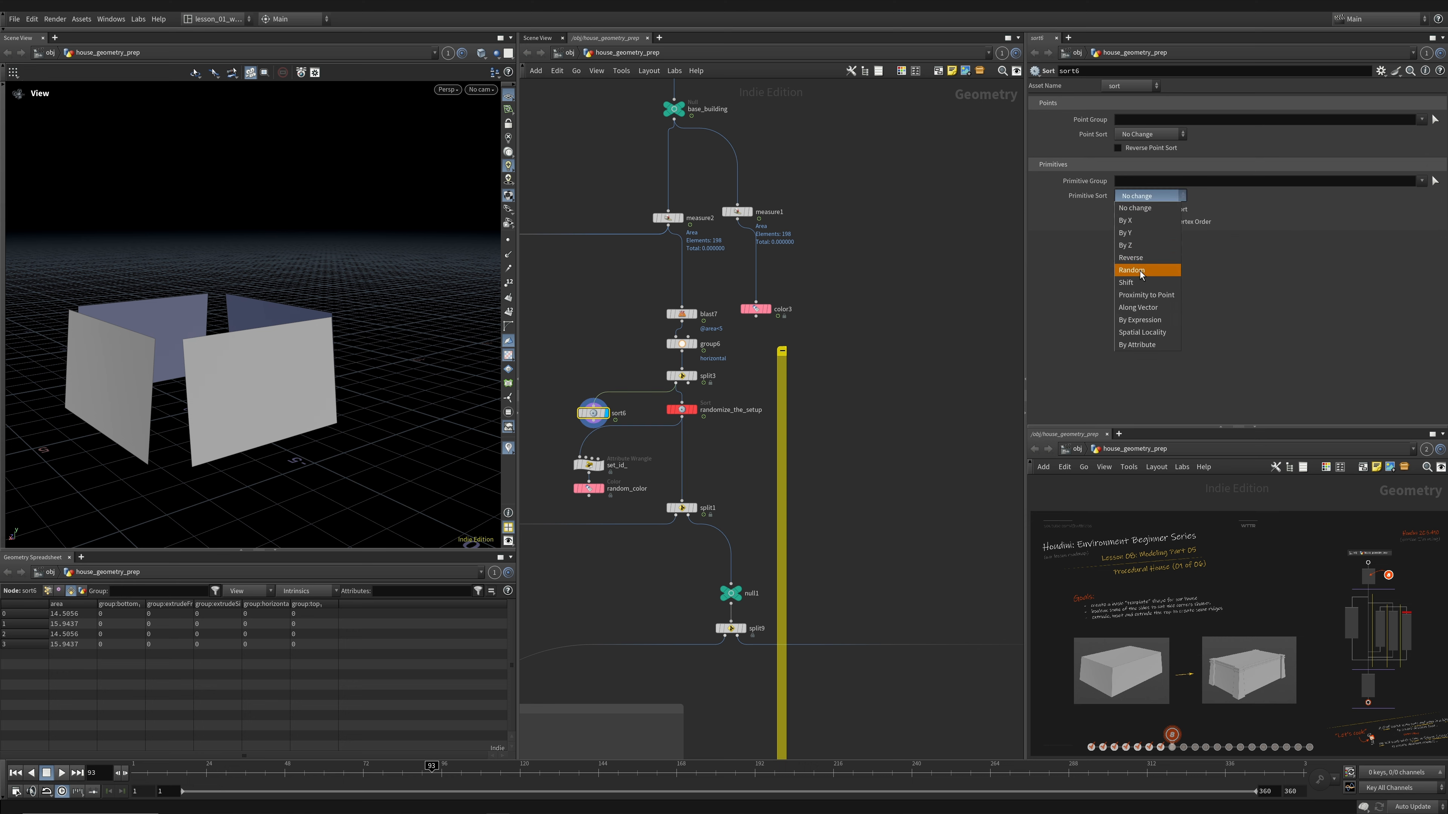
{"action": "left_click", "coordinate": [1133, 270]}
{"action": "type", "text": "$F"}
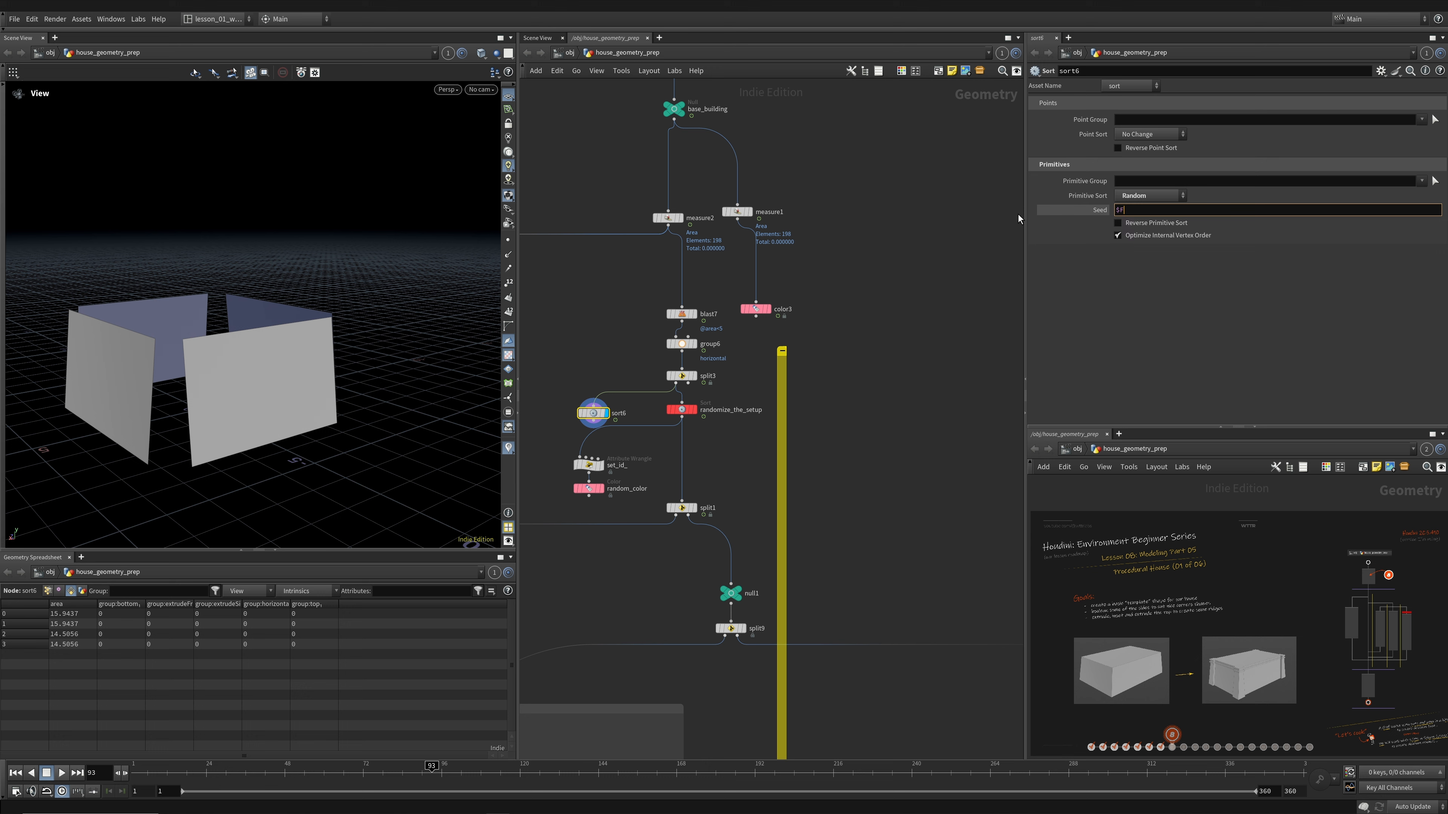
{"action": "key", "text": "Return"}
{"action": "left_click", "coordinate": [1083, 210]}
- Scrub the timeline to frame 47 and turn on primitive number display for the wall faces
{"action": "left_click_drag", "start_coordinate": [221, 775], "coordinate": [280, 775]}
{"action": "left_click", "coordinate": [509, 284]}
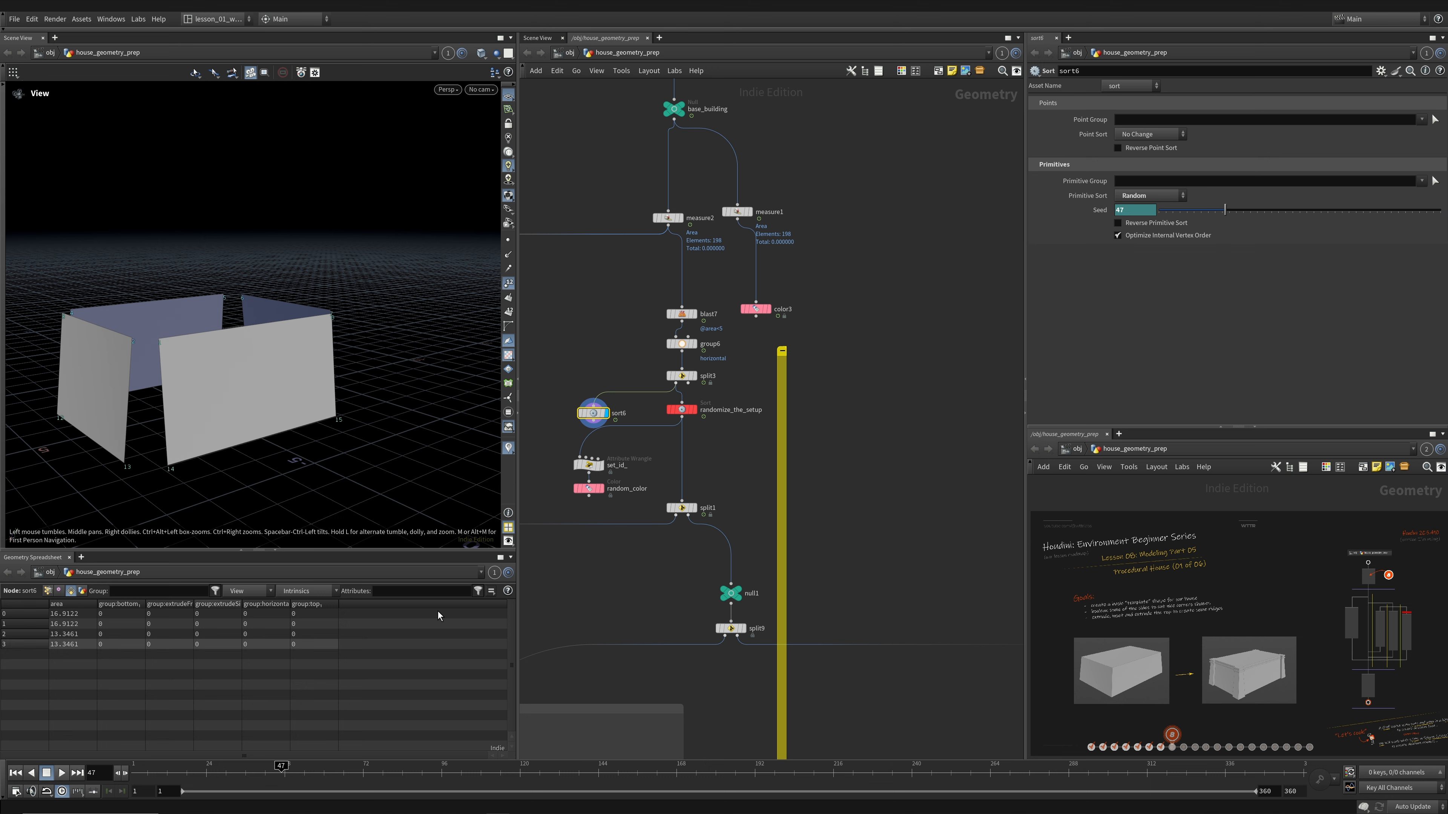
{"action": "left_click", "coordinate": [508, 284]}
{"action": "left_click", "coordinate": [509, 312]}
{"action": "right_click_drag", "start_coordinate": [265, 397], "coordinate": [257, 531]}
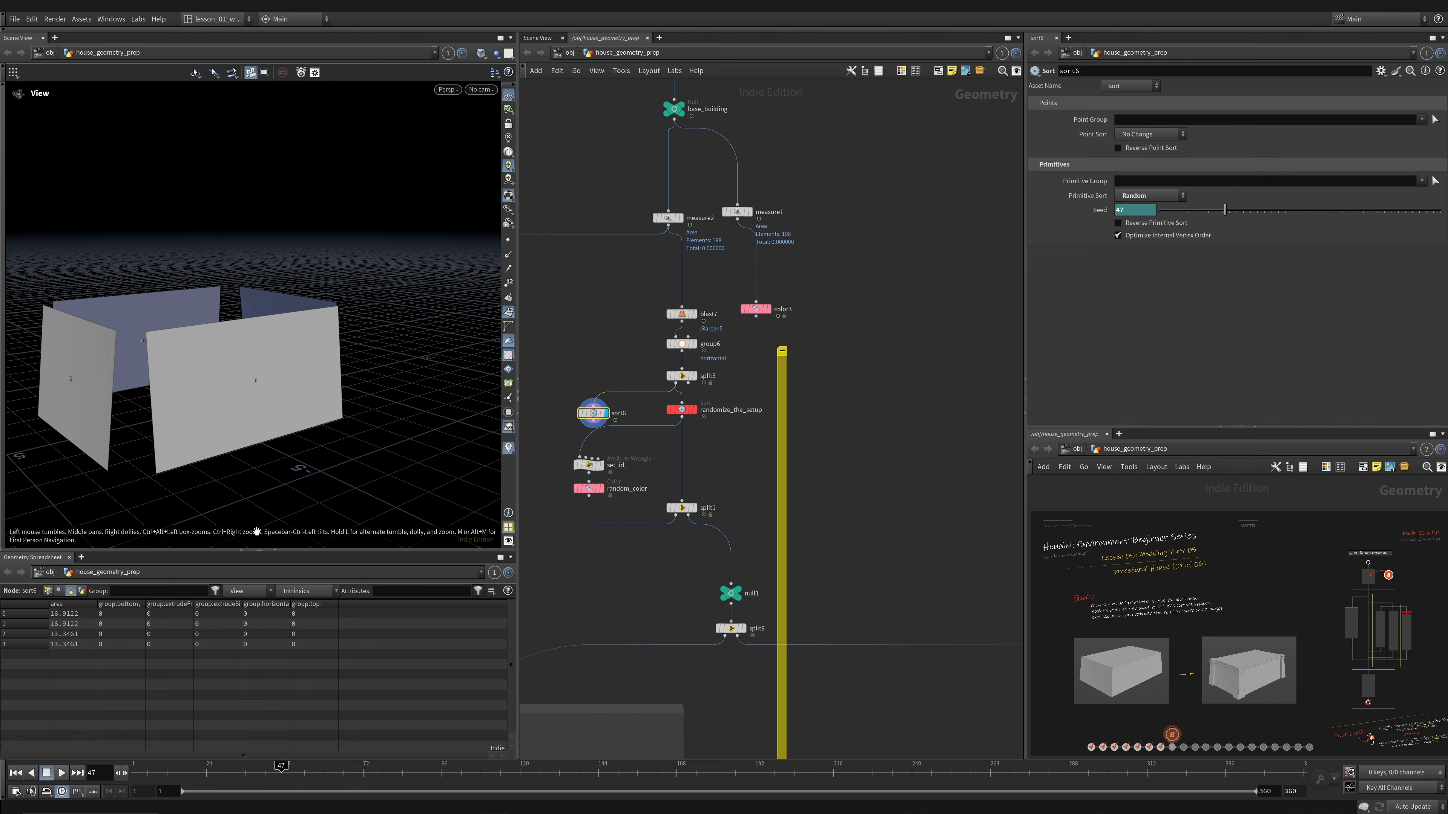
- Scrub the timeline to frame 44 to compare the wall numbering, and delete the sort6 node
{"action": "left_click", "coordinate": [63, 772]}
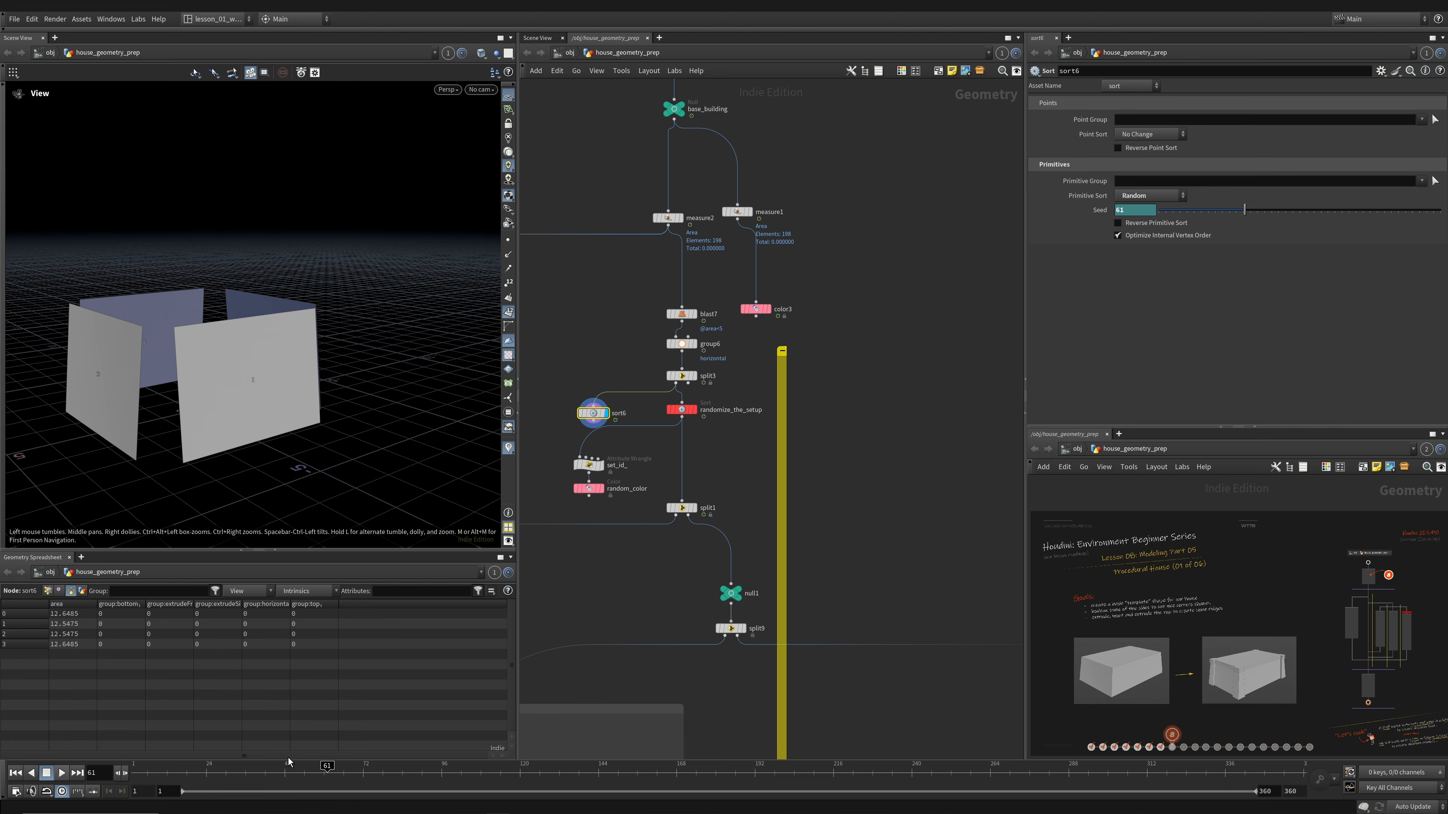
{"action": "mouse_move", "coordinate": [289, 764]}
{"action": "left_mouse_down"}
{"action": "mouse_move", "coordinate": [250, 767]}
{"action": "mouse_move", "coordinate": [271, 767]}
{"action": "left_mouse_up"}
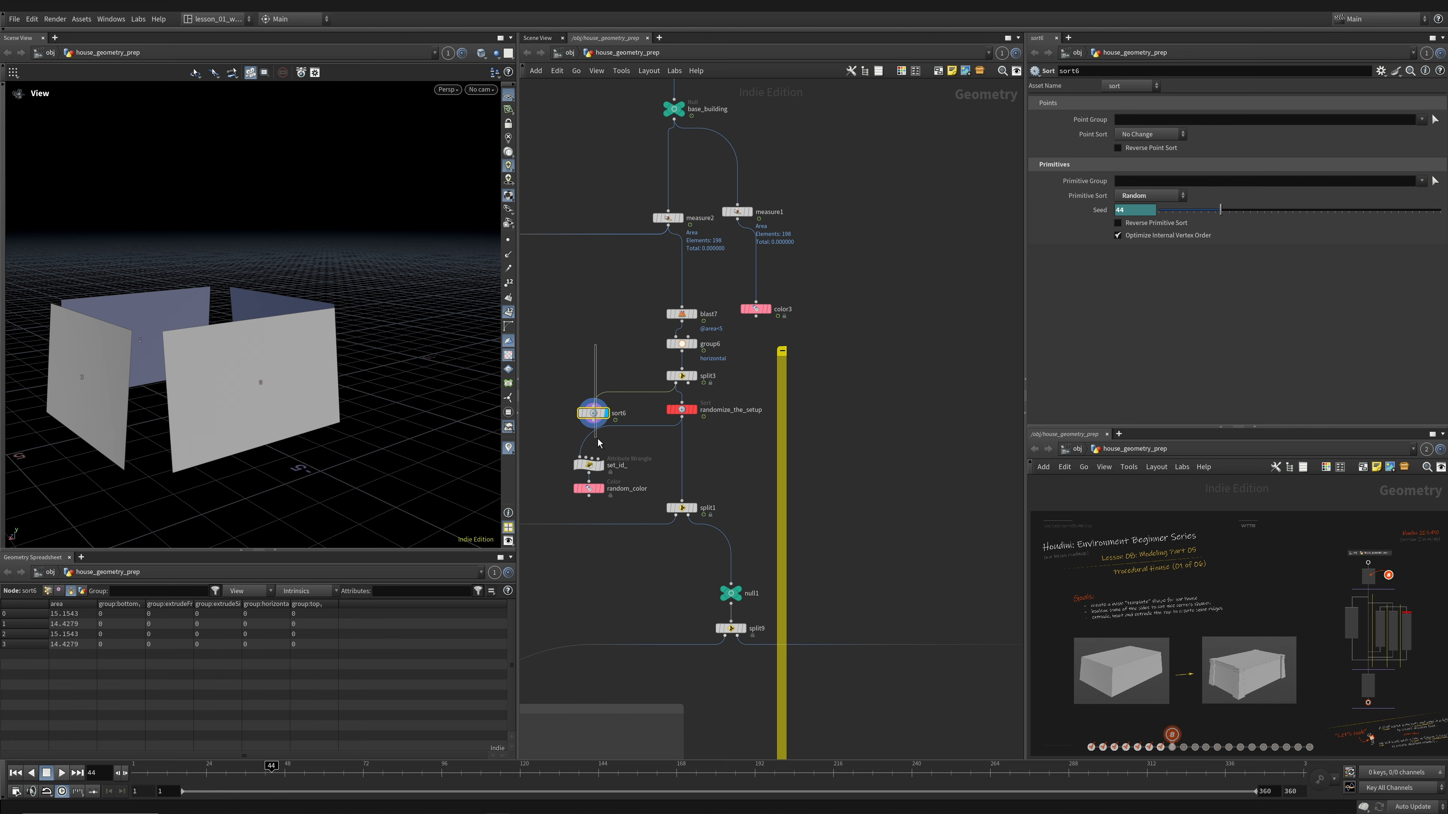
{"action": "key", "text": "Delete"}
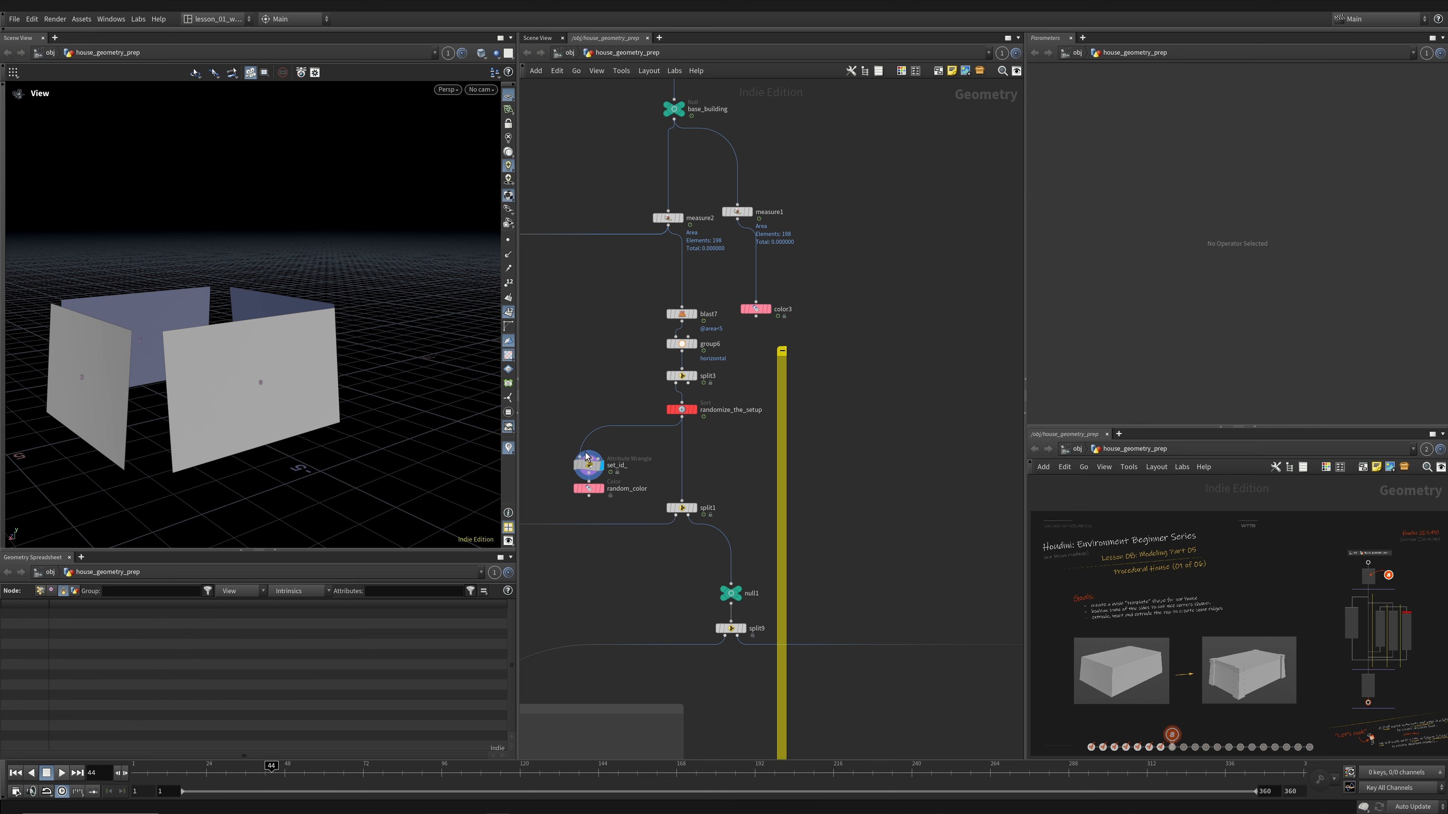
- Display set_id_ and random_color in turn to check the wall IDs and the colors derived from them
{"action": "left_click", "coordinate": [586, 456]}
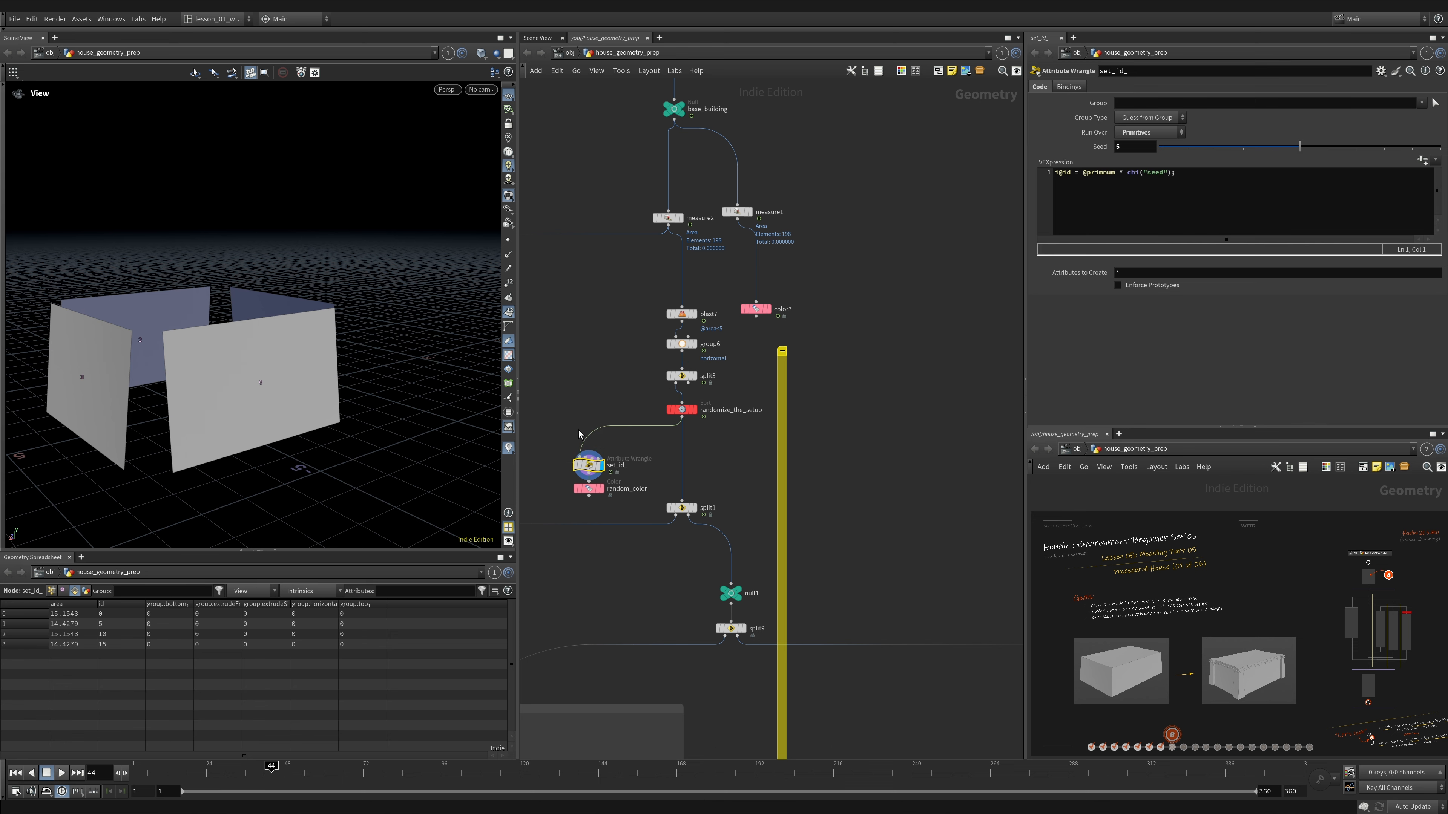
{"action": "middle_click_drag", "start_coordinate": [577, 402], "coordinate": [595, 403]}
{"action": "left_click", "coordinate": [621, 490]}
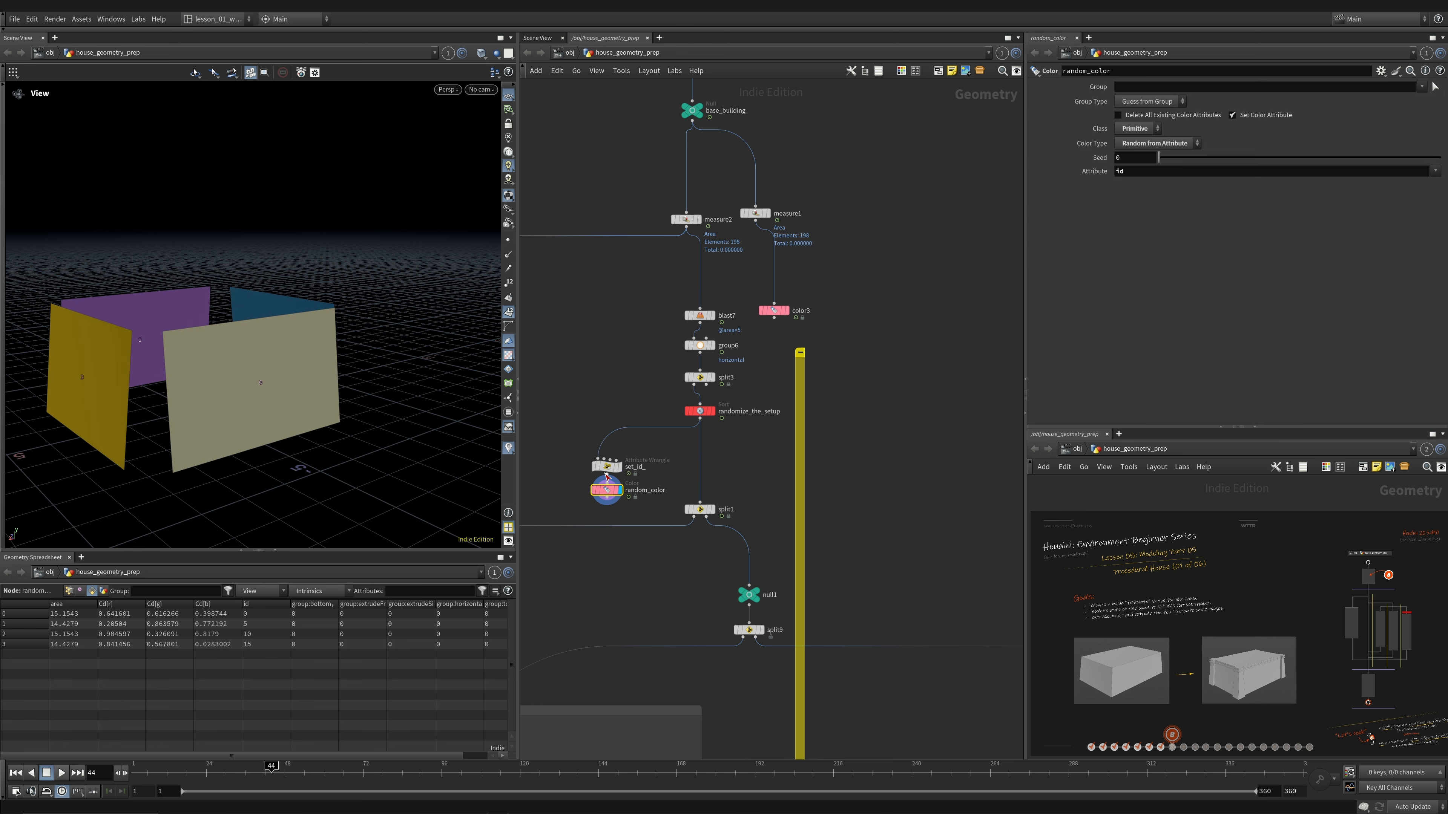
- Set the set_id_ wrangle's seed to 3 and the random_color node's seed to 1.99
{"action": "left_click", "coordinate": [608, 468]}
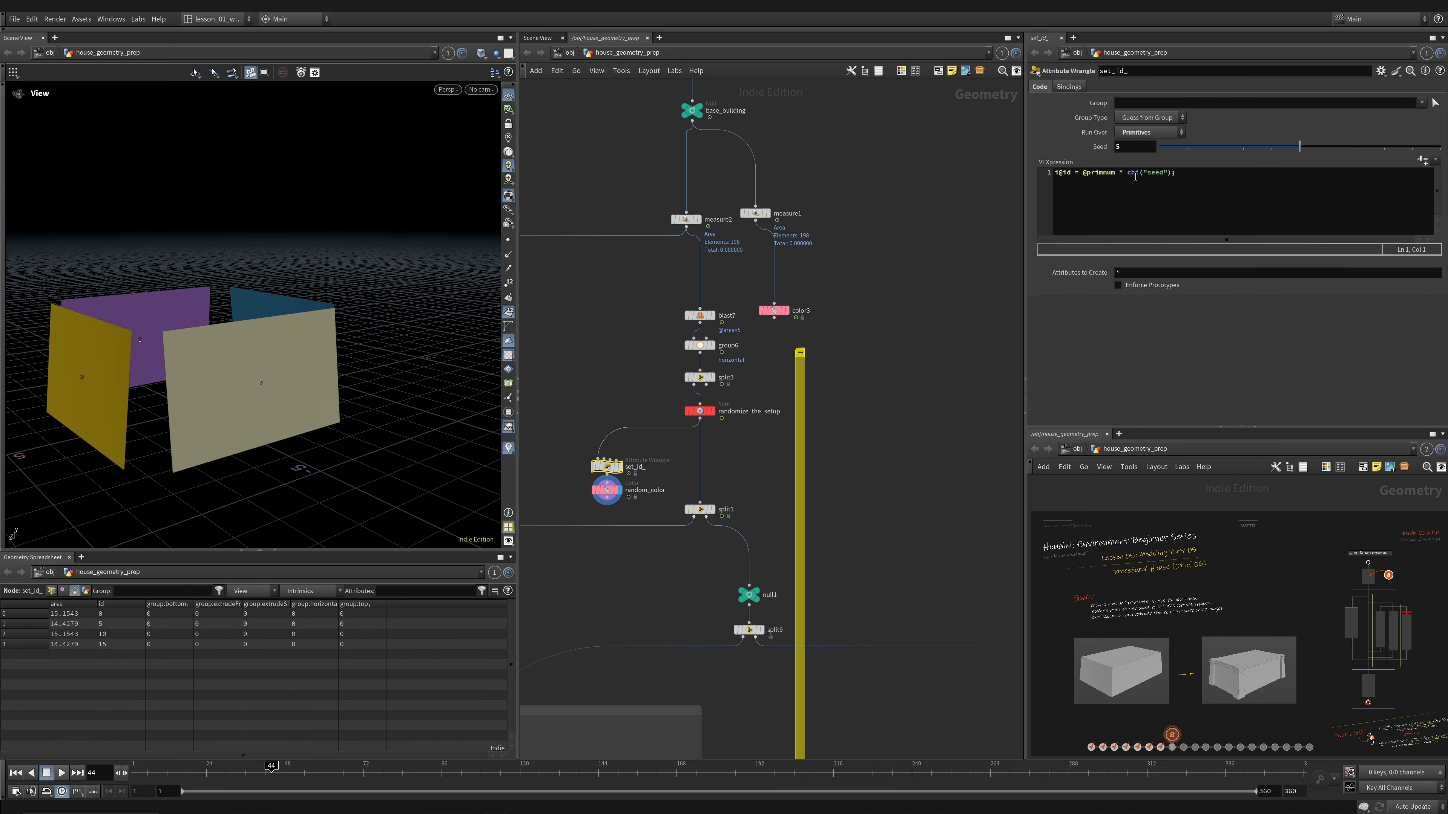
{"action": "left_click_drag", "start_coordinate": [1247, 151], "coordinate": [1244, 150]}
{"action": "left_click", "coordinate": [614, 495]}
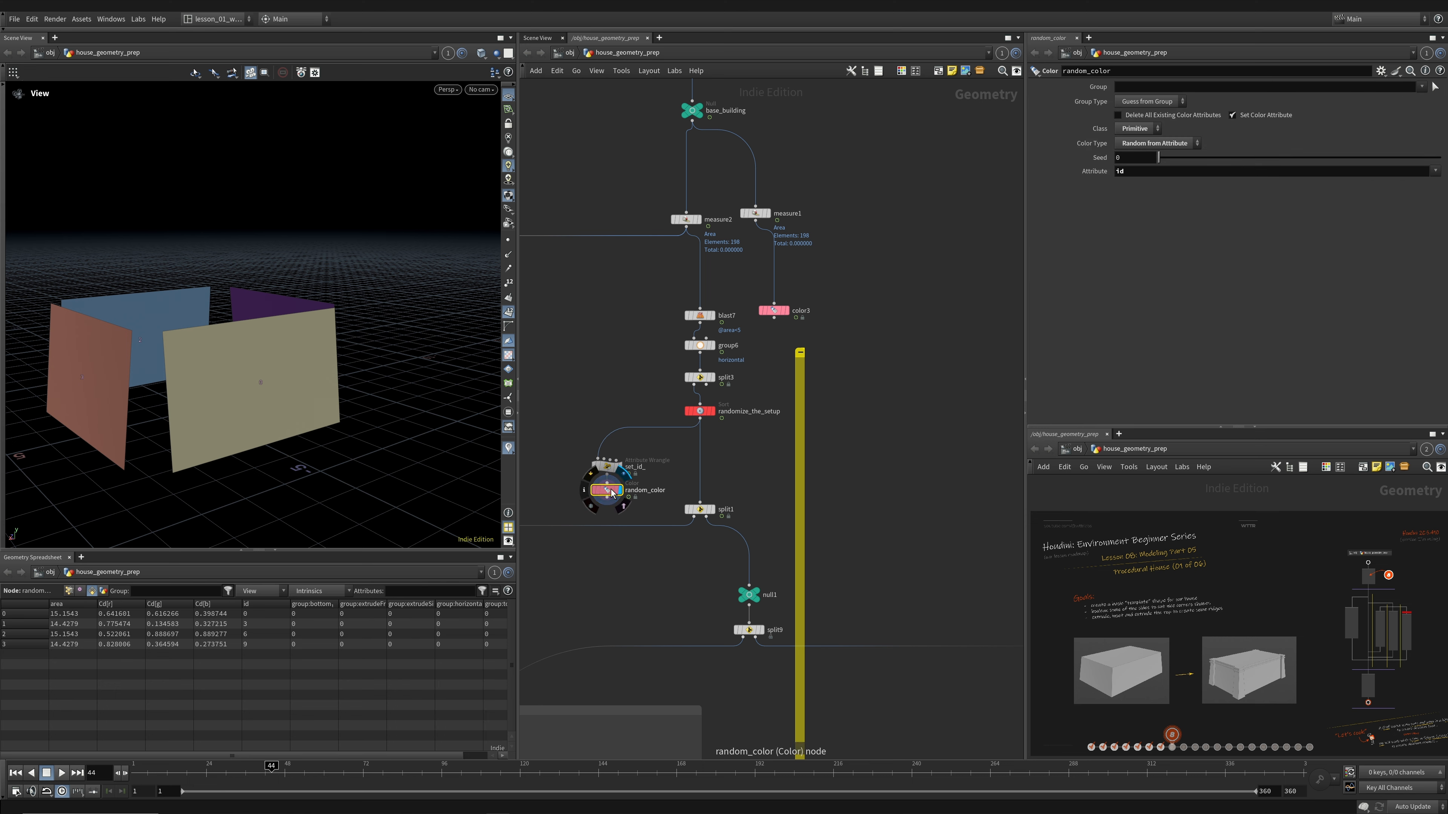
{"action": "mouse_move", "coordinate": [1187, 160]}
{"action": "left_mouse_down"}
{"action": "mouse_move", "coordinate": [1328, 159]}
{"action": "mouse_move", "coordinate": [1214, 159]}
{"action": "left_mouse_up"}
{"action": "left_click_drag", "start_coordinate": [60, 312], "coordinate": [220, 324]}
- Browse the lesson boards in the second network view and examine the one showing the house part stages
{"action": "scroll", "coordinate": [1328, 620], "scroll_direction": "down", "scroll_amount": 6}
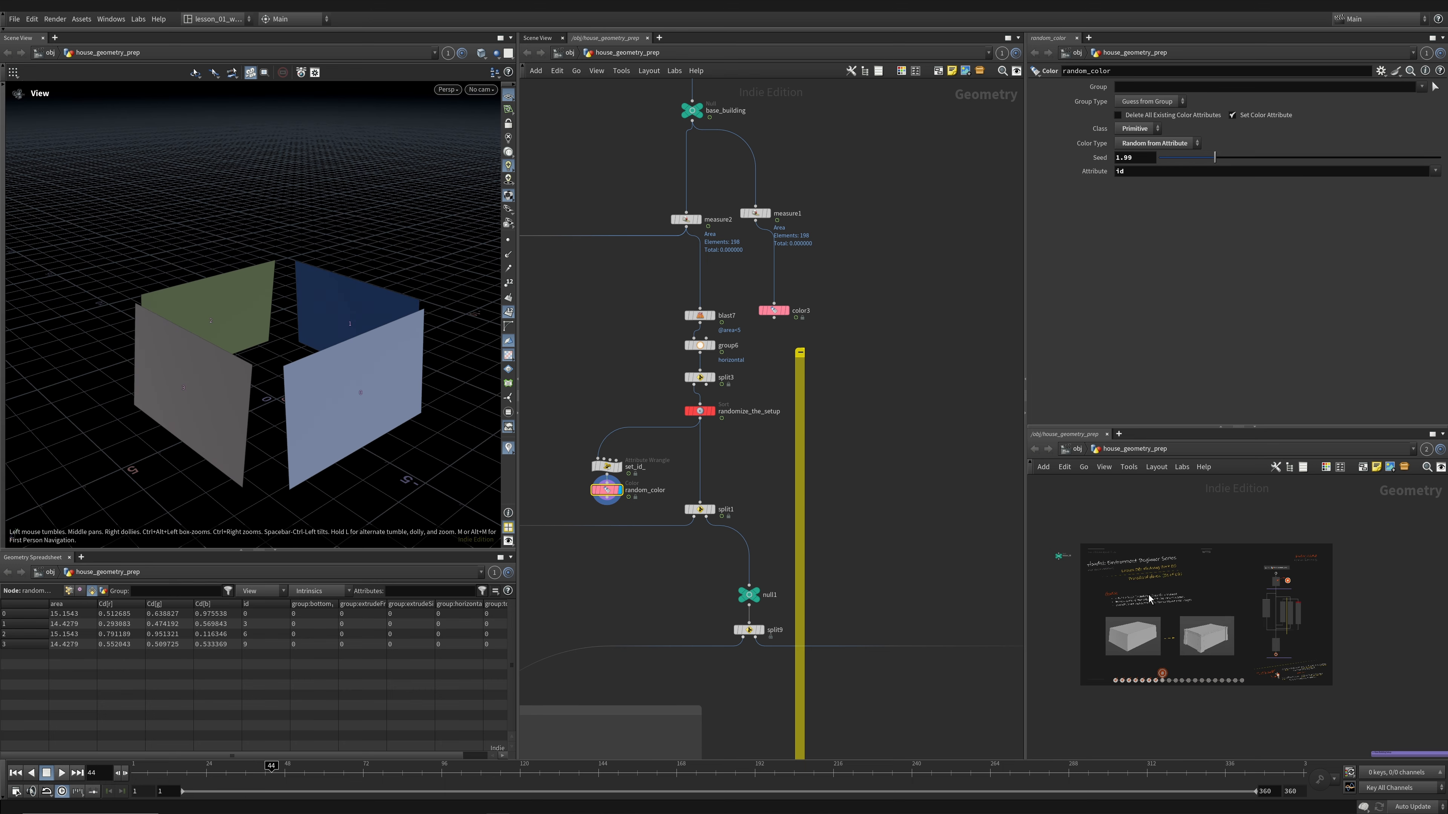
{"action": "scroll", "coordinate": [1165, 596], "scroll_direction": "up", "scroll_amount": 8}
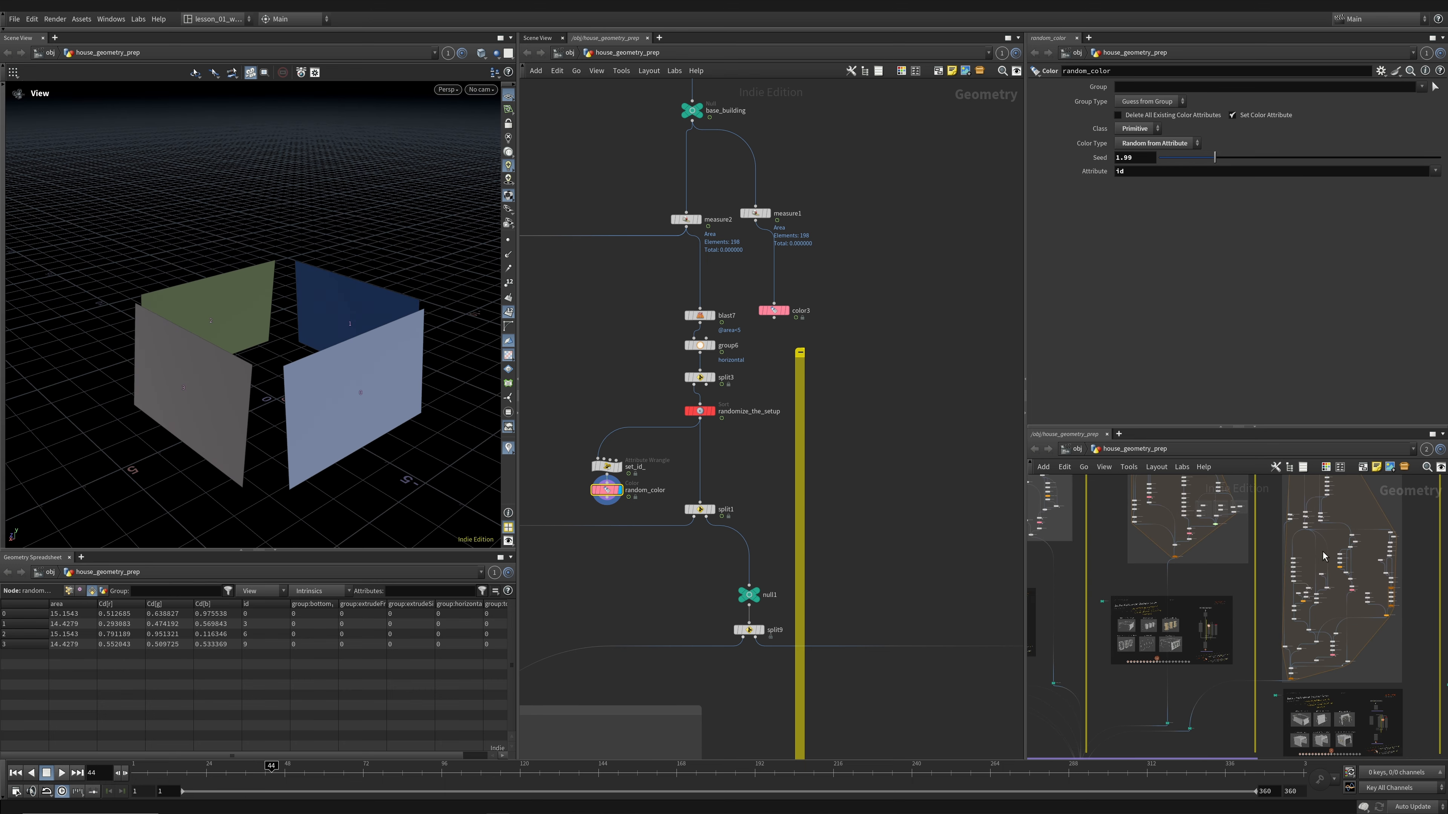
{"action": "scroll", "coordinate": [1165, 596], "scroll_direction": "up", "scroll_amount": 6}
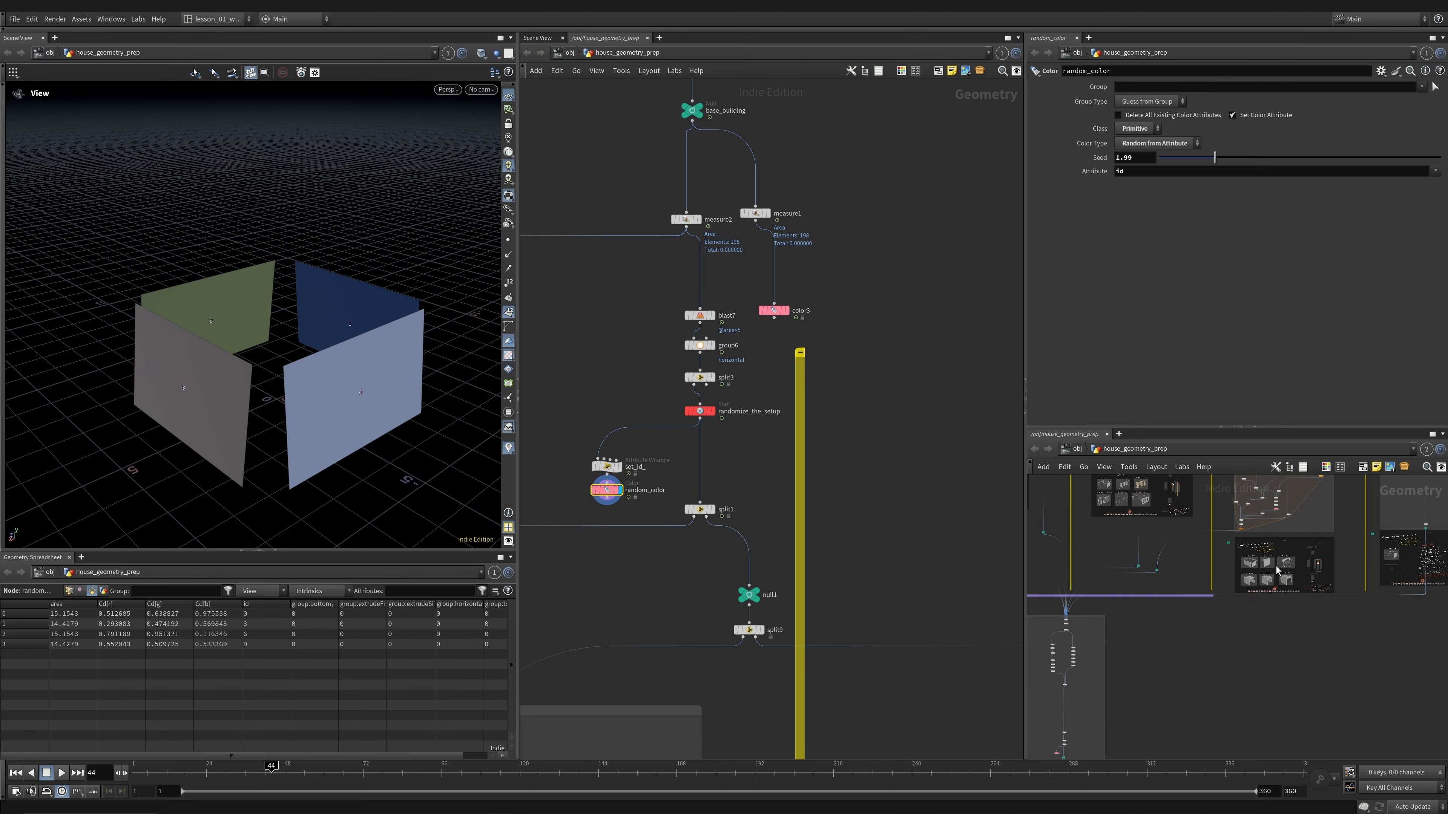
{"action": "scroll", "coordinate": [1164, 565], "scroll_direction": "up", "scroll_amount": 2}
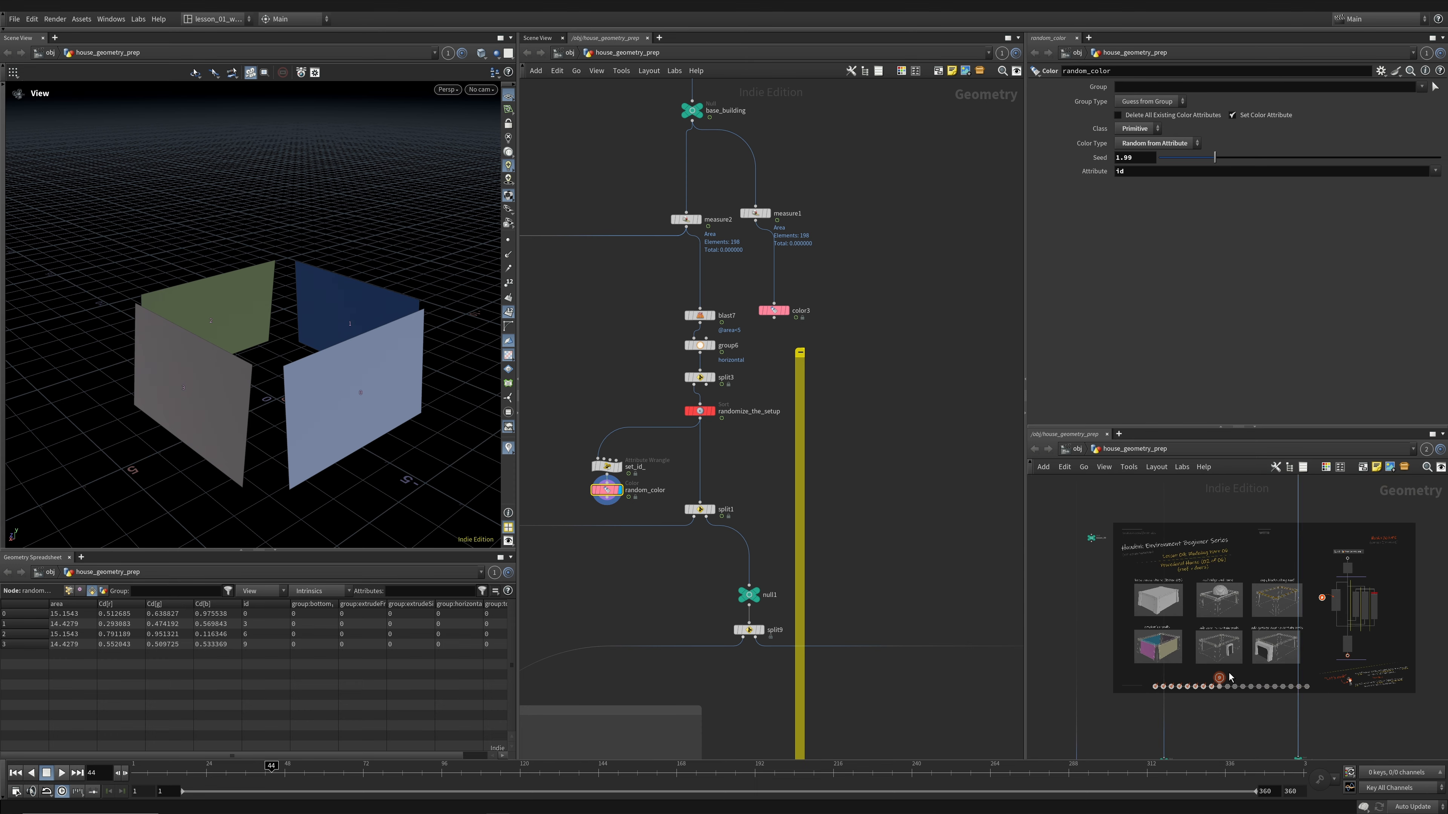
{"action": "scroll", "coordinate": [1231, 667], "scroll_direction": "up", "scroll_amount": 2}
{"action": "scroll", "coordinate": [1147, 545], "scroll_direction": "down", "scroll_amount": 8}
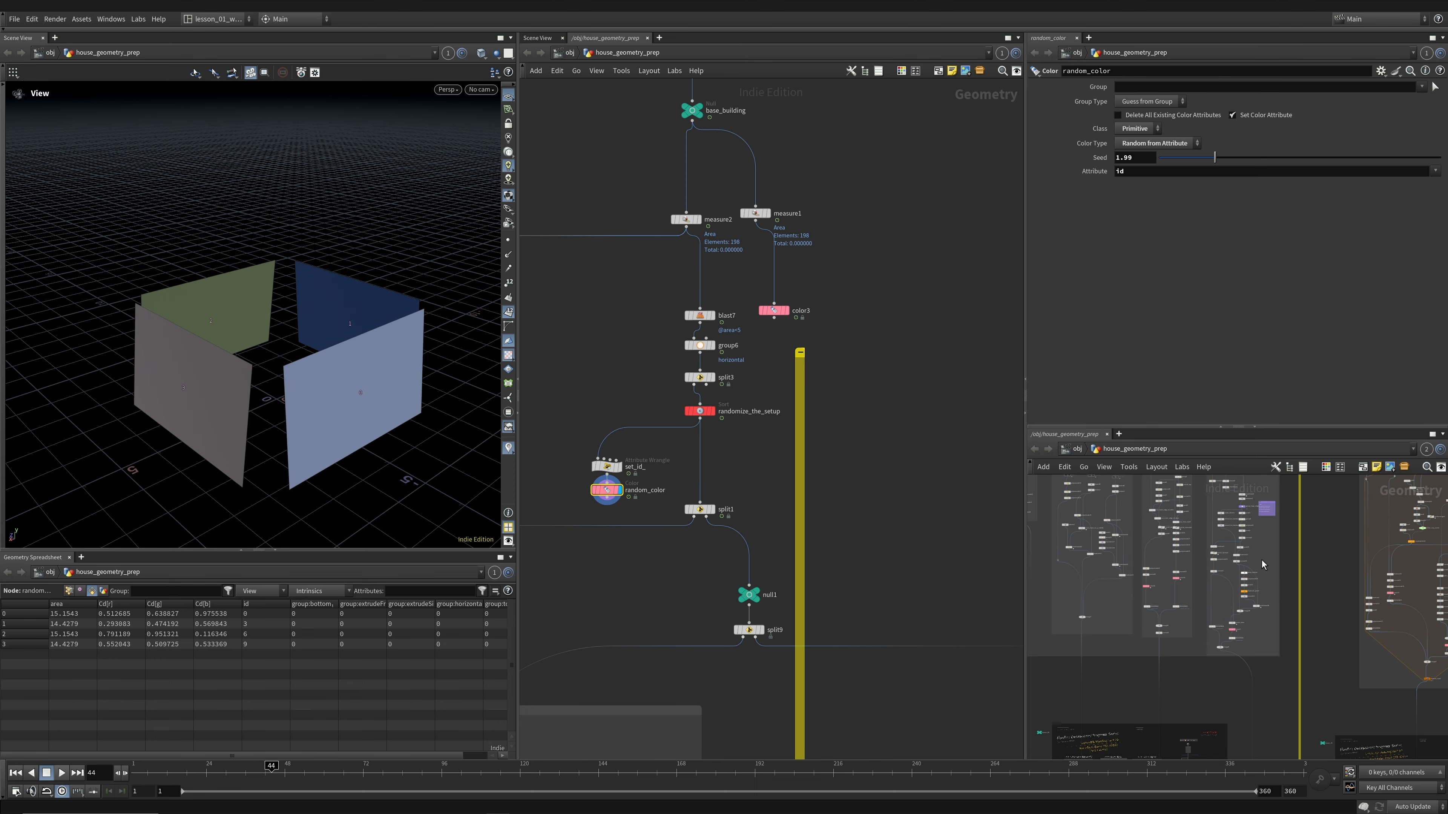
- Reselect set_id_ and random_color, scrub the timeline to frame 39, and examine the colored walls at that variation
{"action": "middle_click_drag", "start_coordinate": [746, 491], "coordinate": [776, 440]}
{"action": "left_click", "coordinate": [636, 417]}
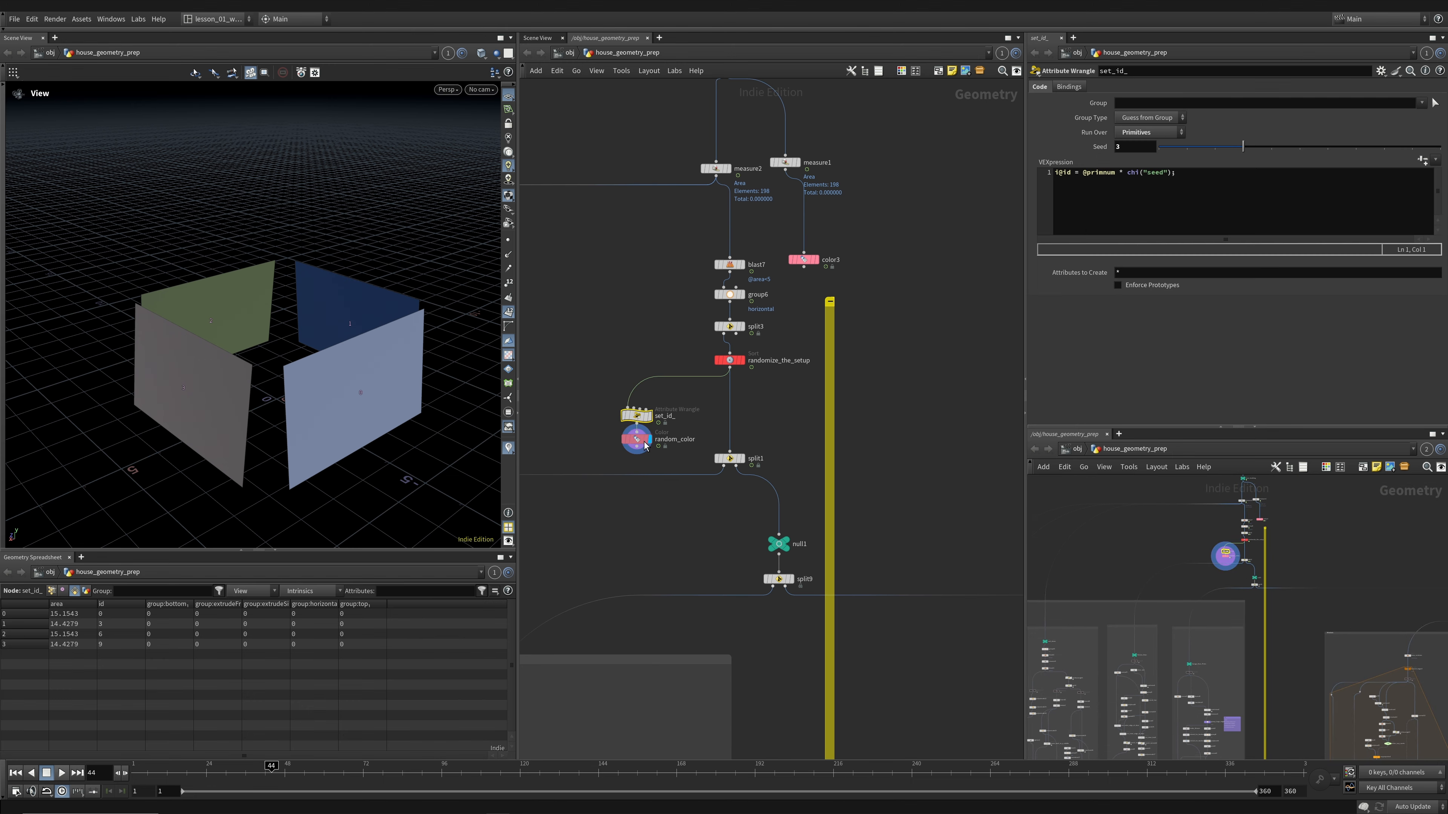
{"action": "left_click", "coordinate": [637, 439]}
{"action": "left_click_drag", "start_coordinate": [272, 773], "coordinate": [255, 773]}
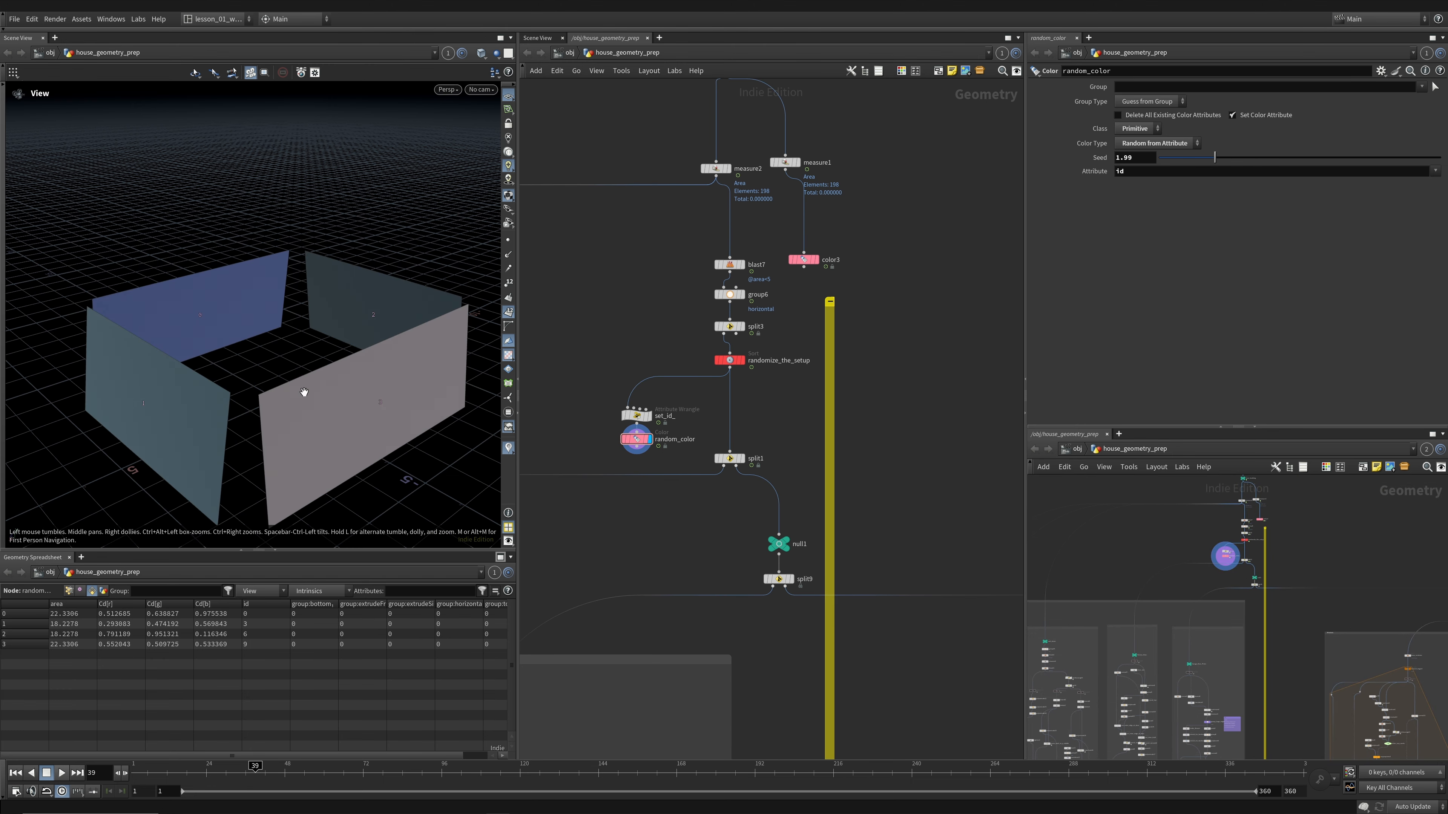
{"action": "left_click_drag", "start_coordinate": [301, 391], "coordinate": [221, 410]}
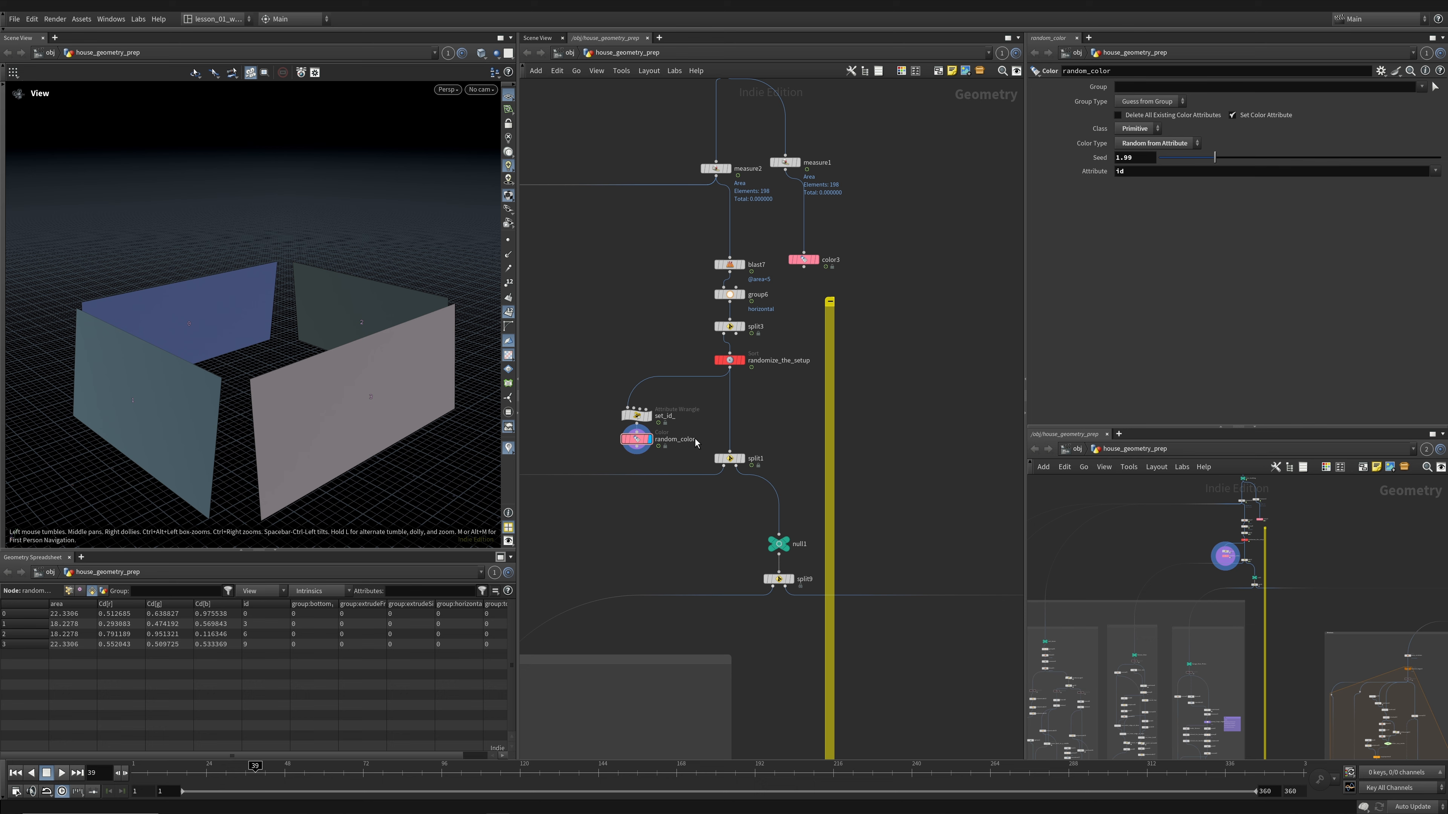
- Display split1's single wall and trace its output down the network to the Human_Door node
{"action": "left_click", "coordinate": [729, 459]}
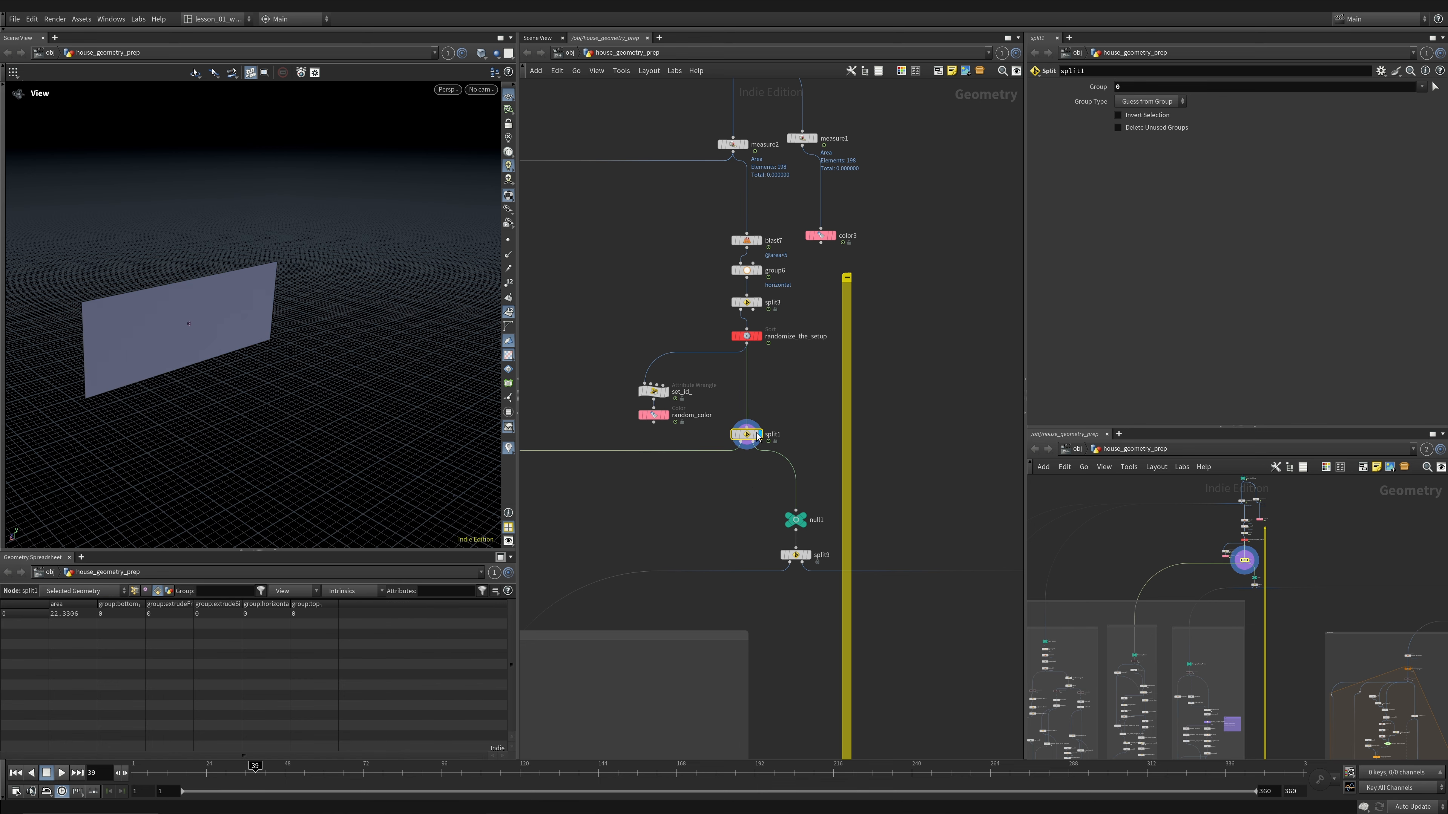
{"action": "left_click_drag", "start_coordinate": [168, 314], "coordinate": [232, 333]}
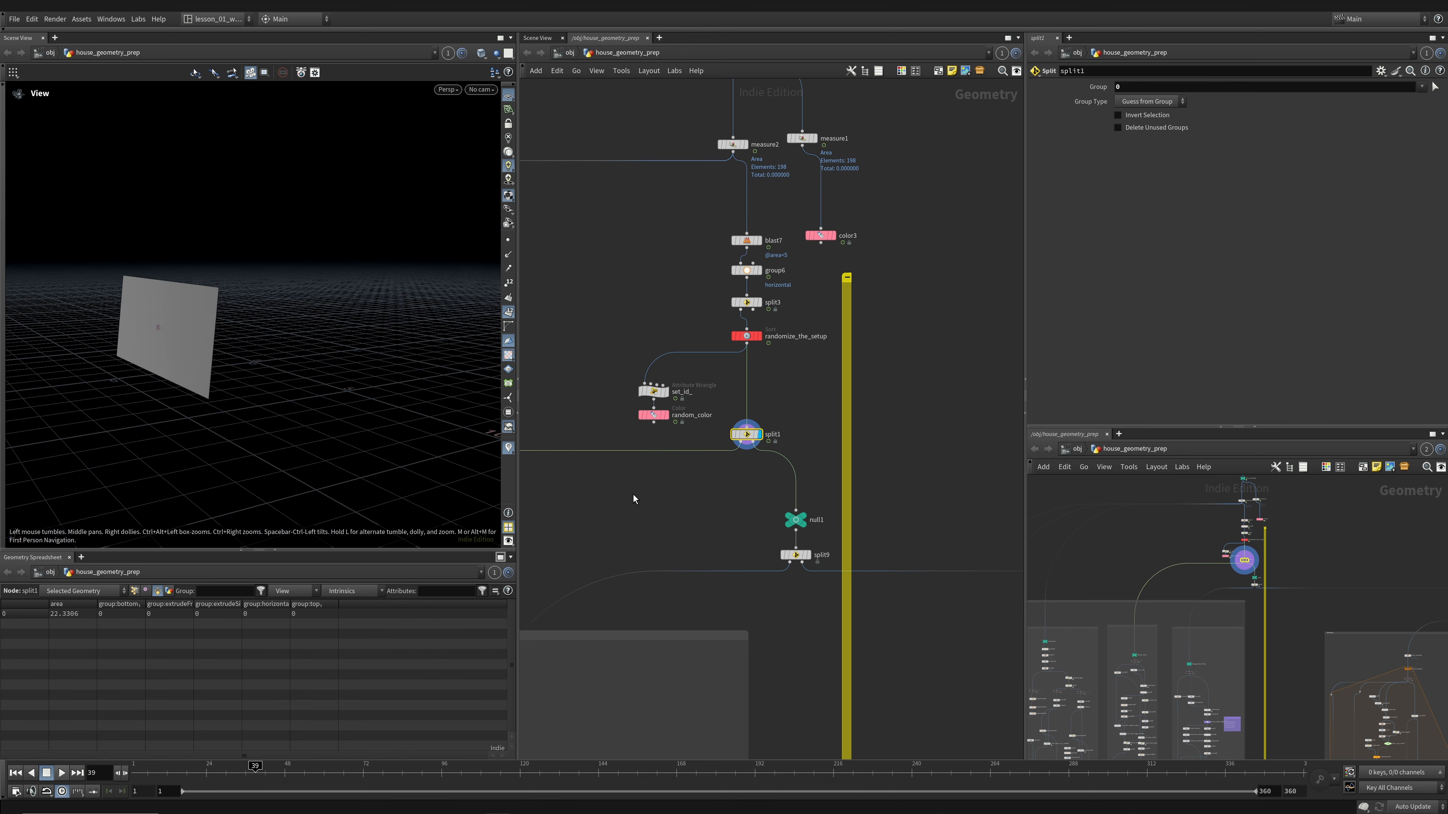
{"action": "scroll", "coordinate": [633, 500], "scroll_direction": "down", "scroll_amount": 2}
{"action": "middle_click_drag", "start_coordinate": [634, 499], "coordinate": [858, 454]}
{"action": "middle_click_drag", "start_coordinate": [675, 460], "coordinate": [779, 314]}
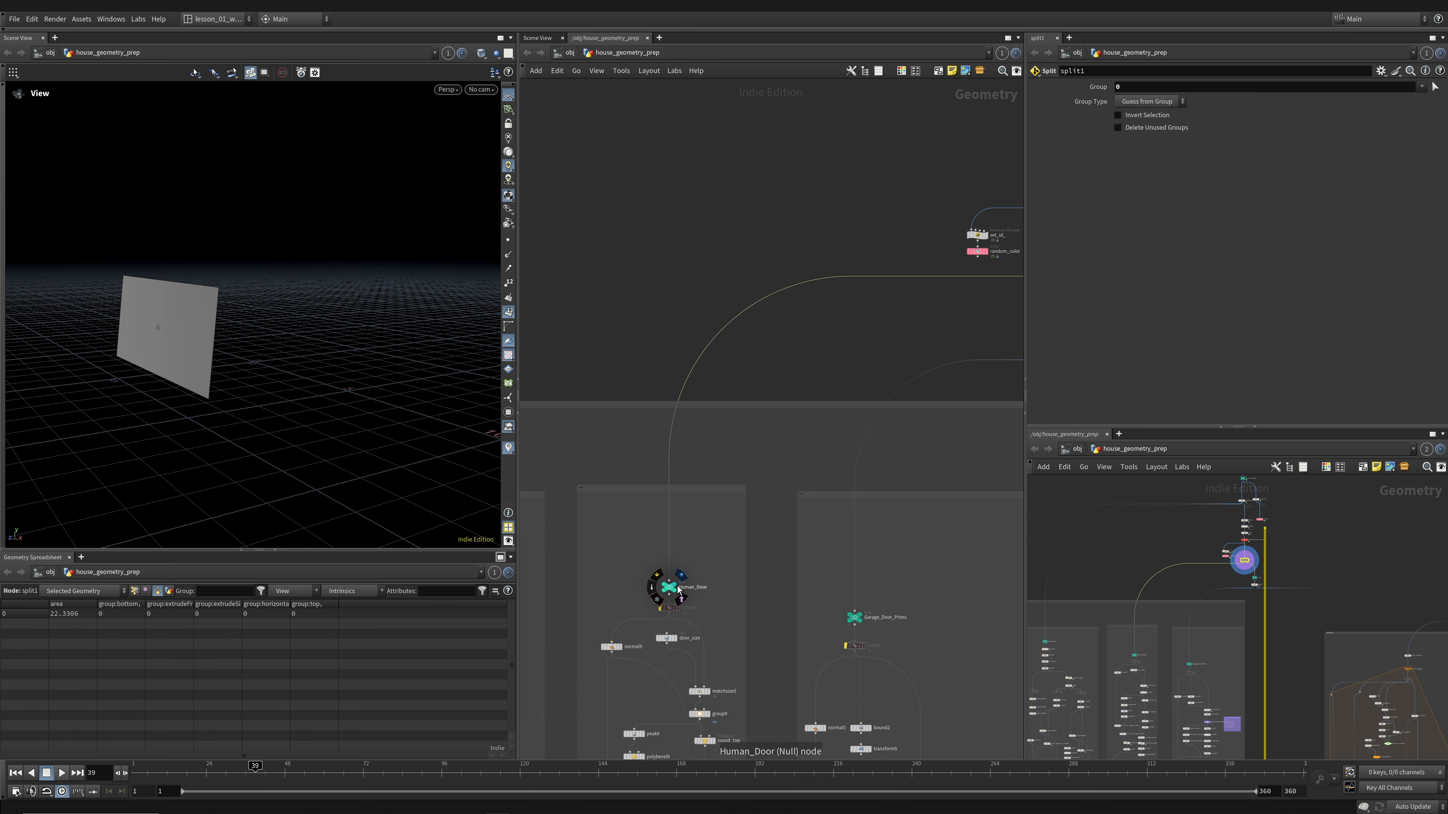
{"action": "left_click", "coordinate": [681, 576]}
{"action": "middle_click_drag", "start_coordinate": [190, 342], "coordinate": [198, 356]}
{"action": "key", "text": "shift+w"}
{"action": "key", "text": "shift+w"}
- Display null1's remaining walls and split9's single wall in turn, and examine the split9 wall from several angles
{"action": "middle_click_drag", "start_coordinate": [648, 349], "coordinate": [325, 378]}
{"action": "scroll", "coordinate": [807, 262], "scroll_direction": "up", "scroll_amount": 2}
{"action": "left_click", "coordinate": [738, 389]}
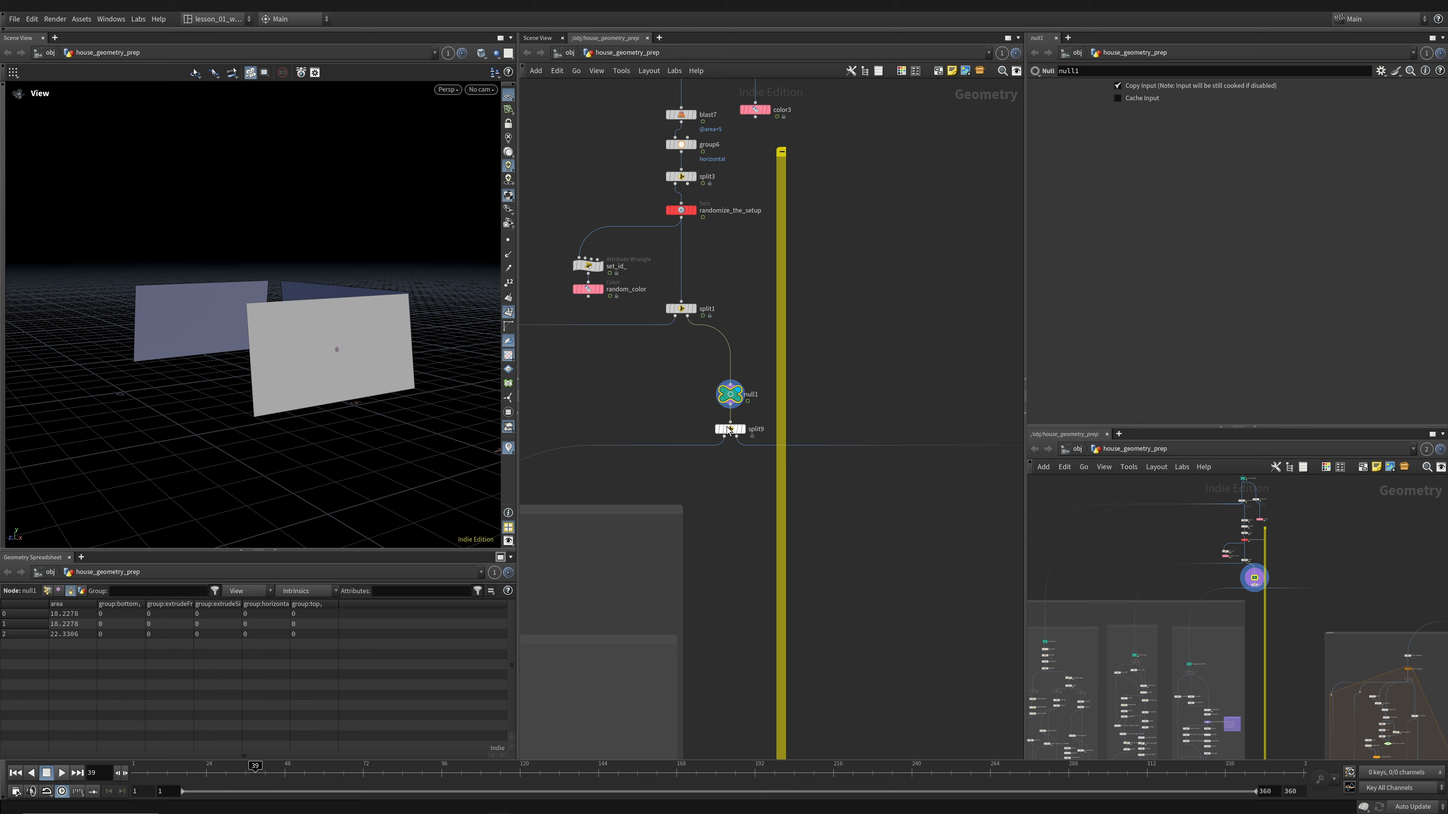
{"action": "left_click", "coordinate": [729, 429]}
{"action": "left_click_drag", "start_coordinate": [166, 329], "coordinate": [239, 314]}
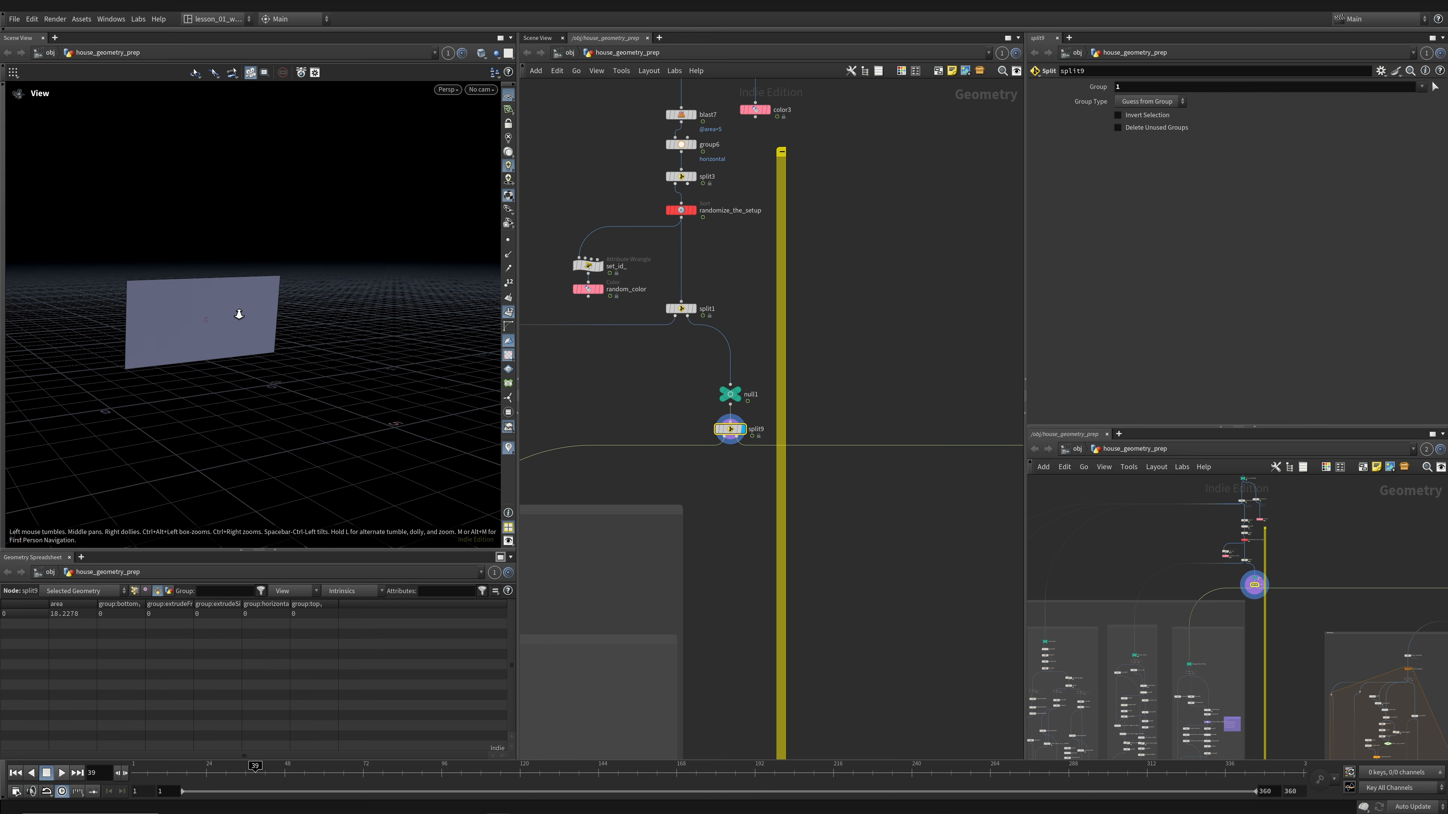
{"action": "right_click_drag", "start_coordinate": [239, 314], "coordinate": [242, 317]}
{"action": "left_click_drag", "start_coordinate": [236, 321], "coordinate": [199, 356]}
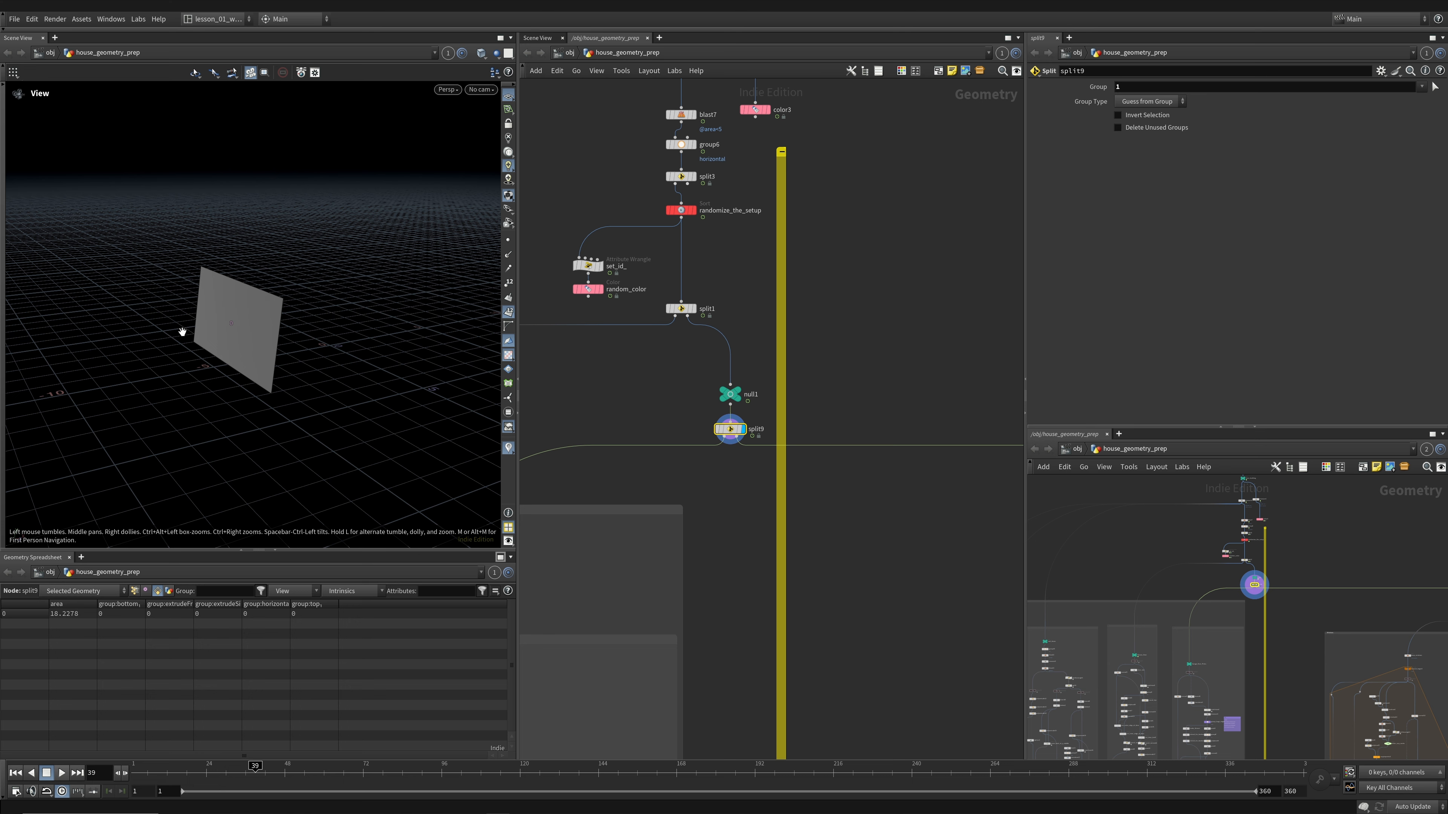
- Display null1 again and inspect the network branches leading away from split9
{"action": "left_click", "coordinate": [744, 392]}
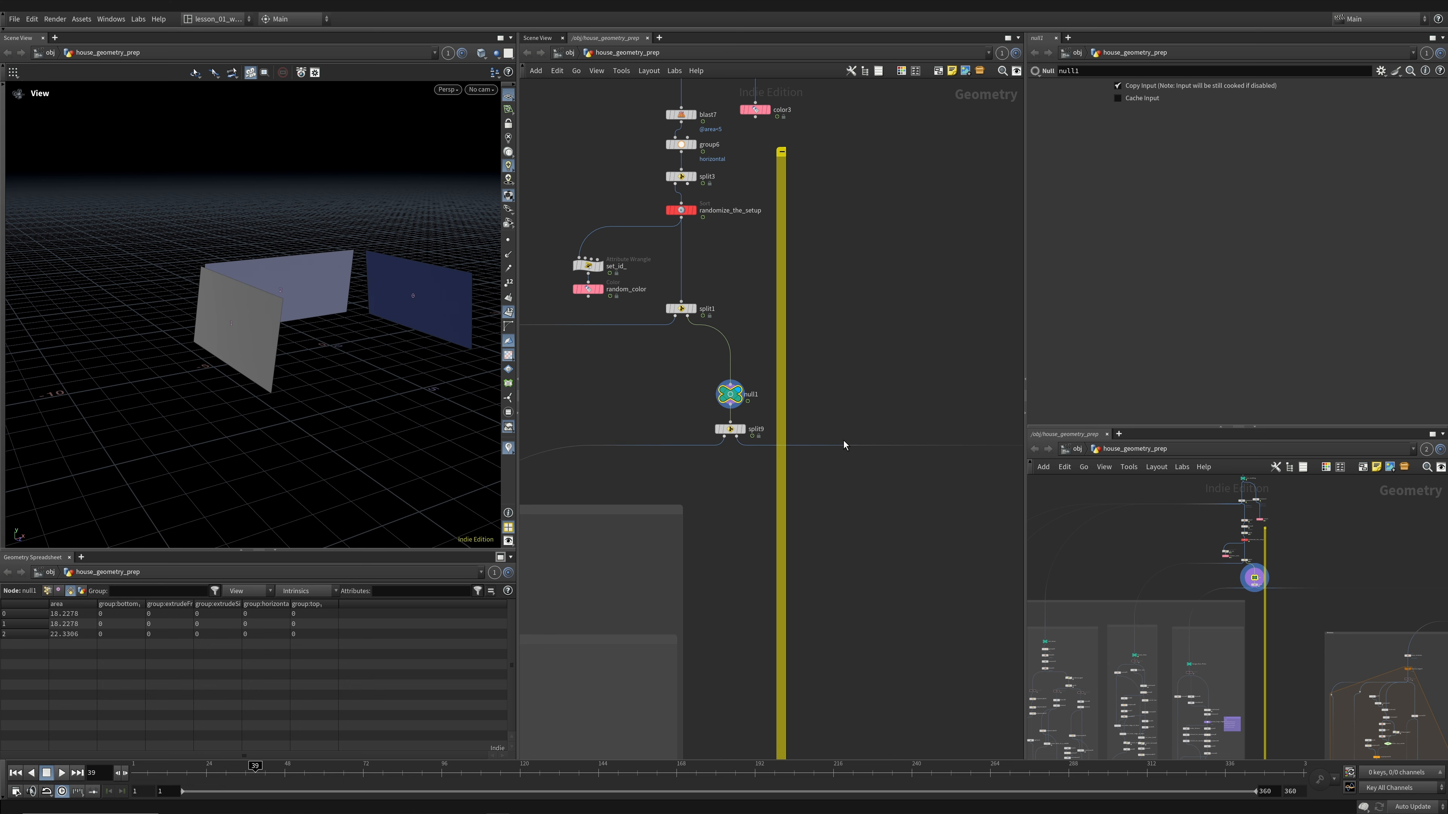
{"action": "scroll", "coordinate": [892, 416], "scroll_direction": "down", "scroll_amount": 3}
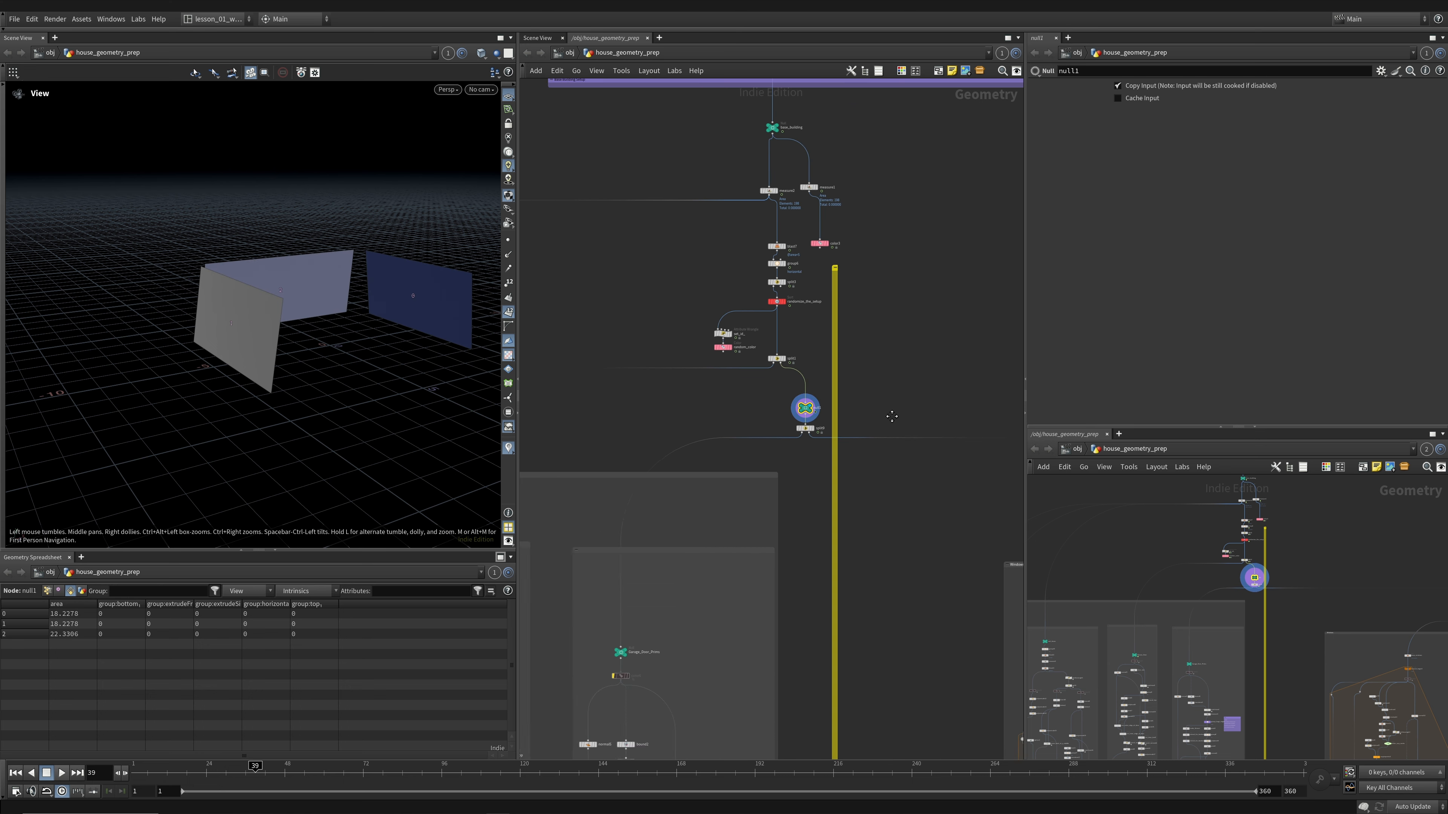
{"action": "scroll", "coordinate": [647, 624], "scroll_direction": "up", "scroll_amount": 3}
{"action": "middle_click_drag", "start_coordinate": [647, 624], "coordinate": [776, 425]}
{"action": "mouse_move", "coordinate": [731, 494]}
{"action": "key", "text": "f"}
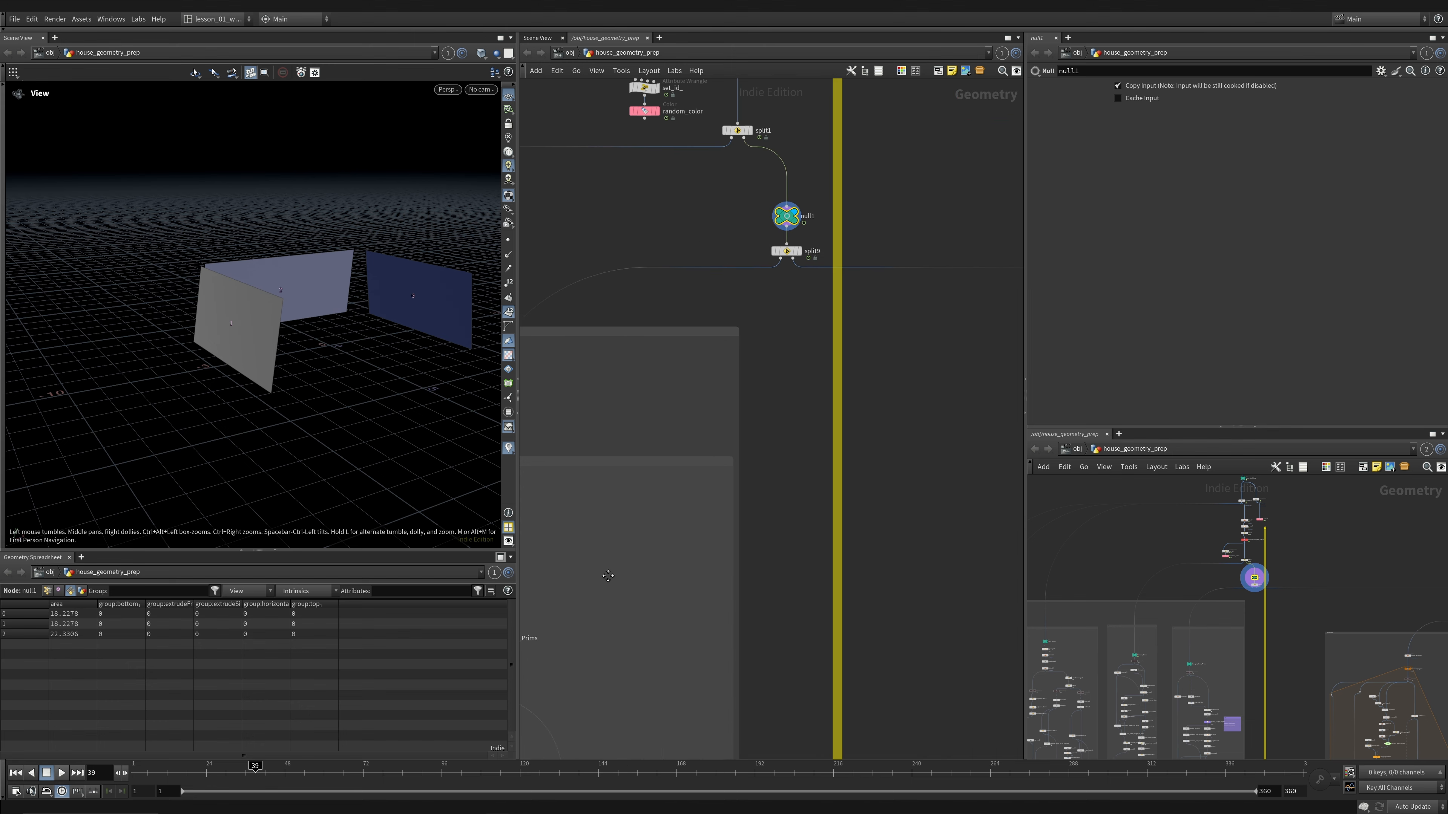
- Add a Null node connected to split9's second output, display it, and examine its walls
{"action": "left_click_drag", "start_coordinate": [751, 401], "coordinate": [732, 376]}
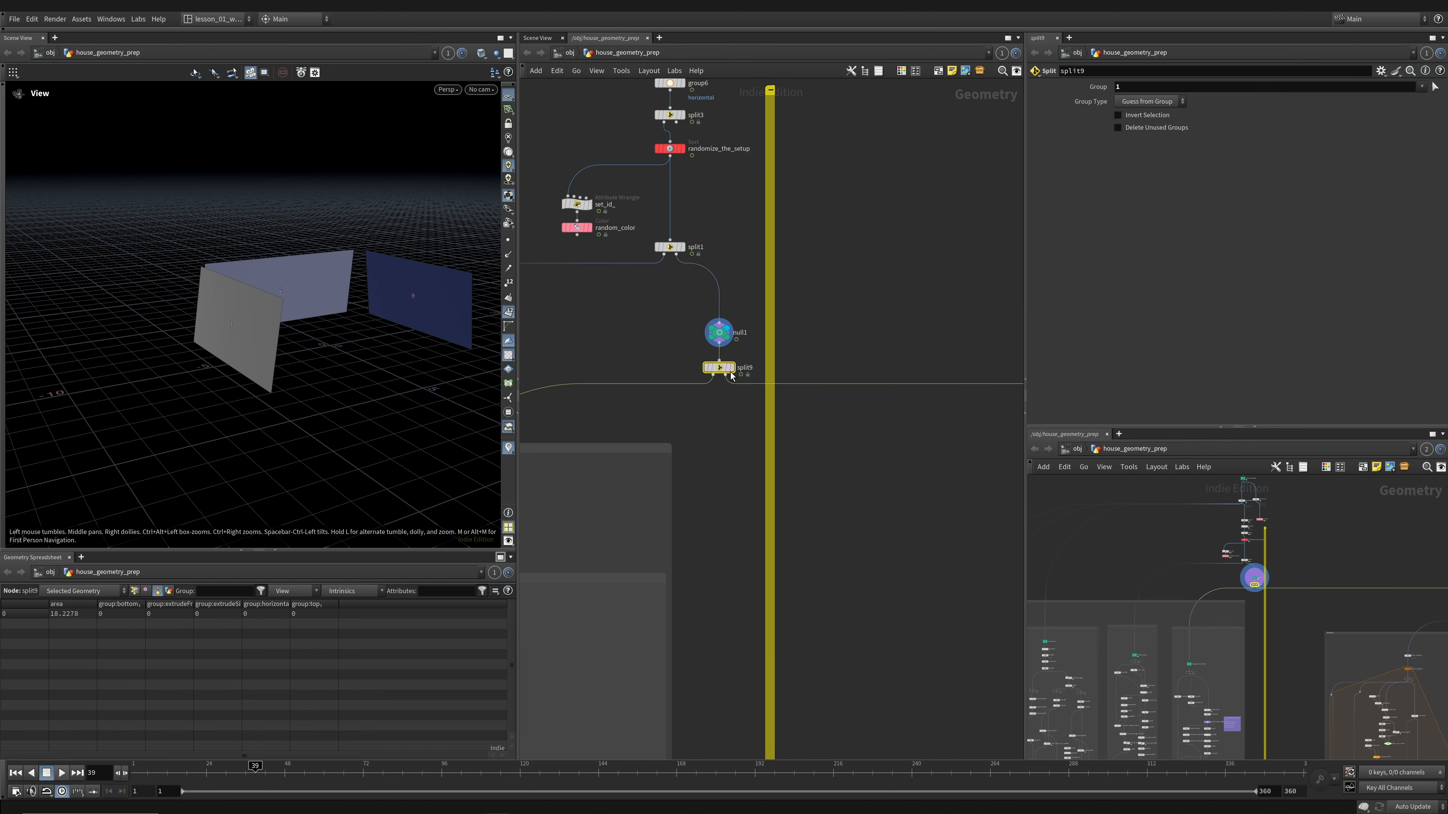
{"action": "key", "text": "Tab"}
{"action": "type", "text": "null"}
{"action": "key", "text": "Return"}
{"action": "left_click", "coordinate": [726, 415]}
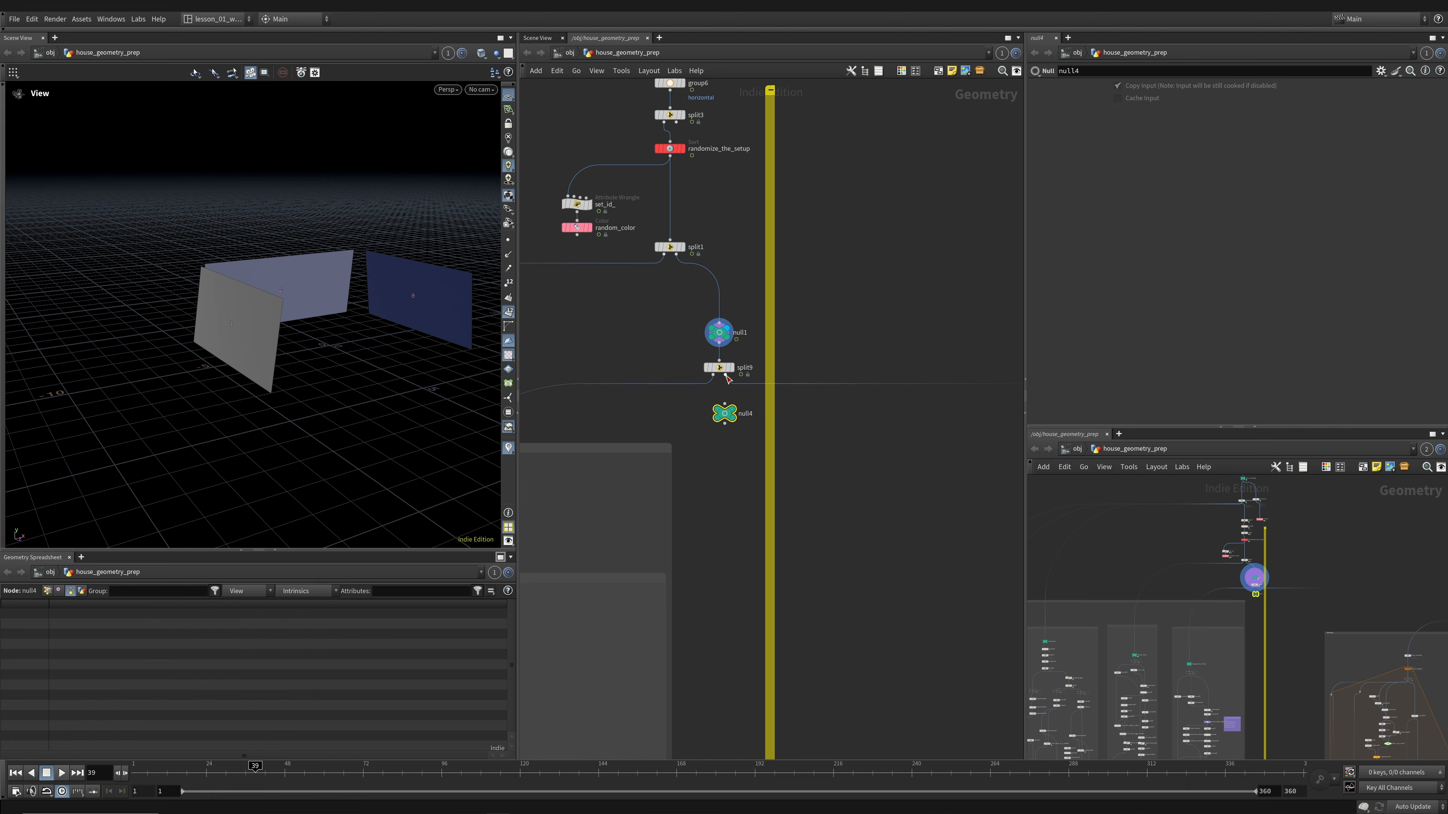
{"action": "left_click", "coordinate": [726, 375]}
{"action": "left_click", "coordinate": [725, 404]}
{"action": "left_click", "coordinate": [733, 409]}
{"action": "left_click_drag", "start_coordinate": [351, 308], "coordinate": [310, 297]}
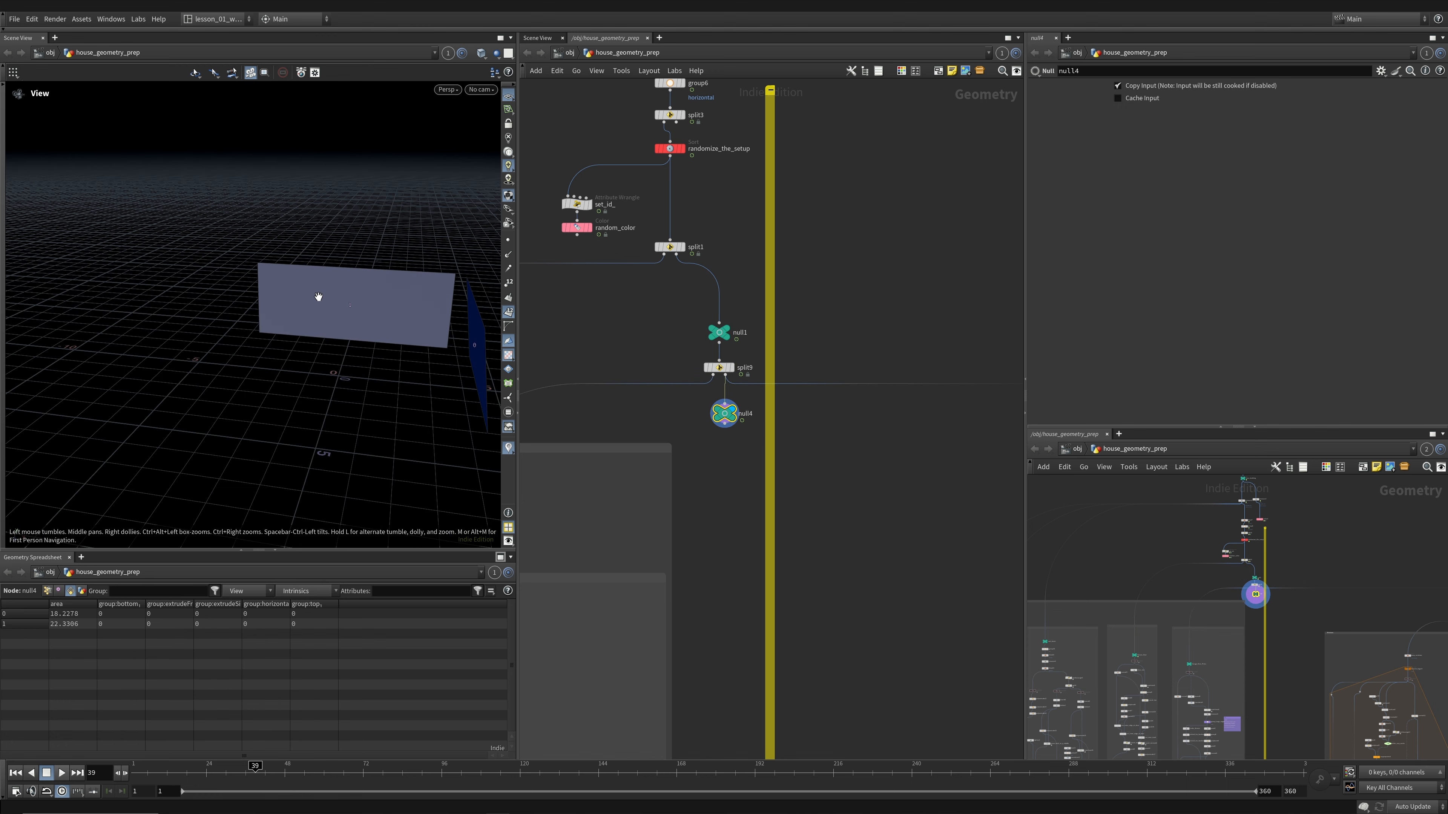
{"action": "left_click_drag", "start_coordinate": [475, 365], "coordinate": [400, 361]}
- Display split9 and null1 in turn to compare the separated wall with the walls entering the split
{"action": "left_click", "coordinate": [719, 368]}
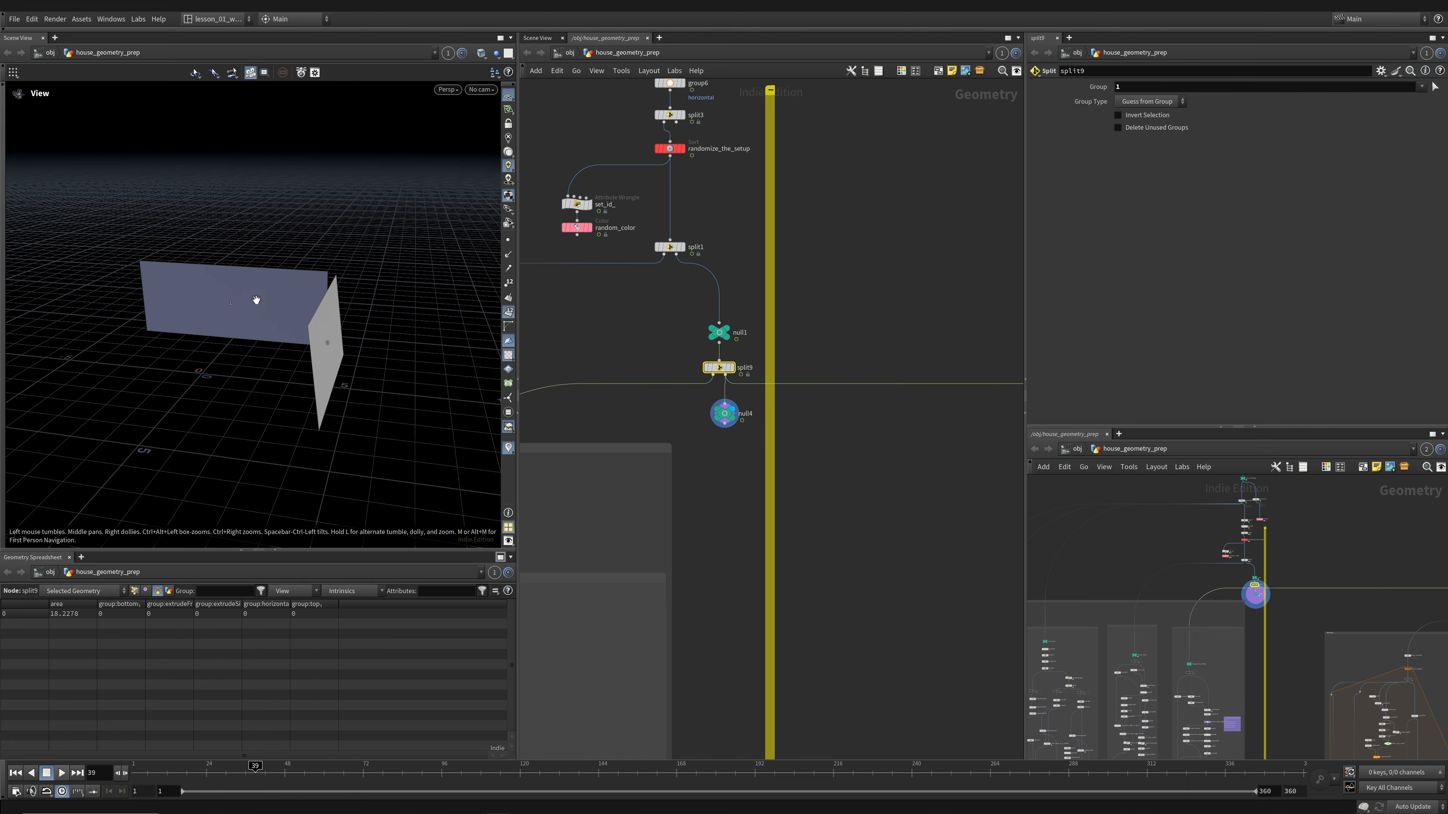
{"action": "left_click", "coordinate": [731, 368]}
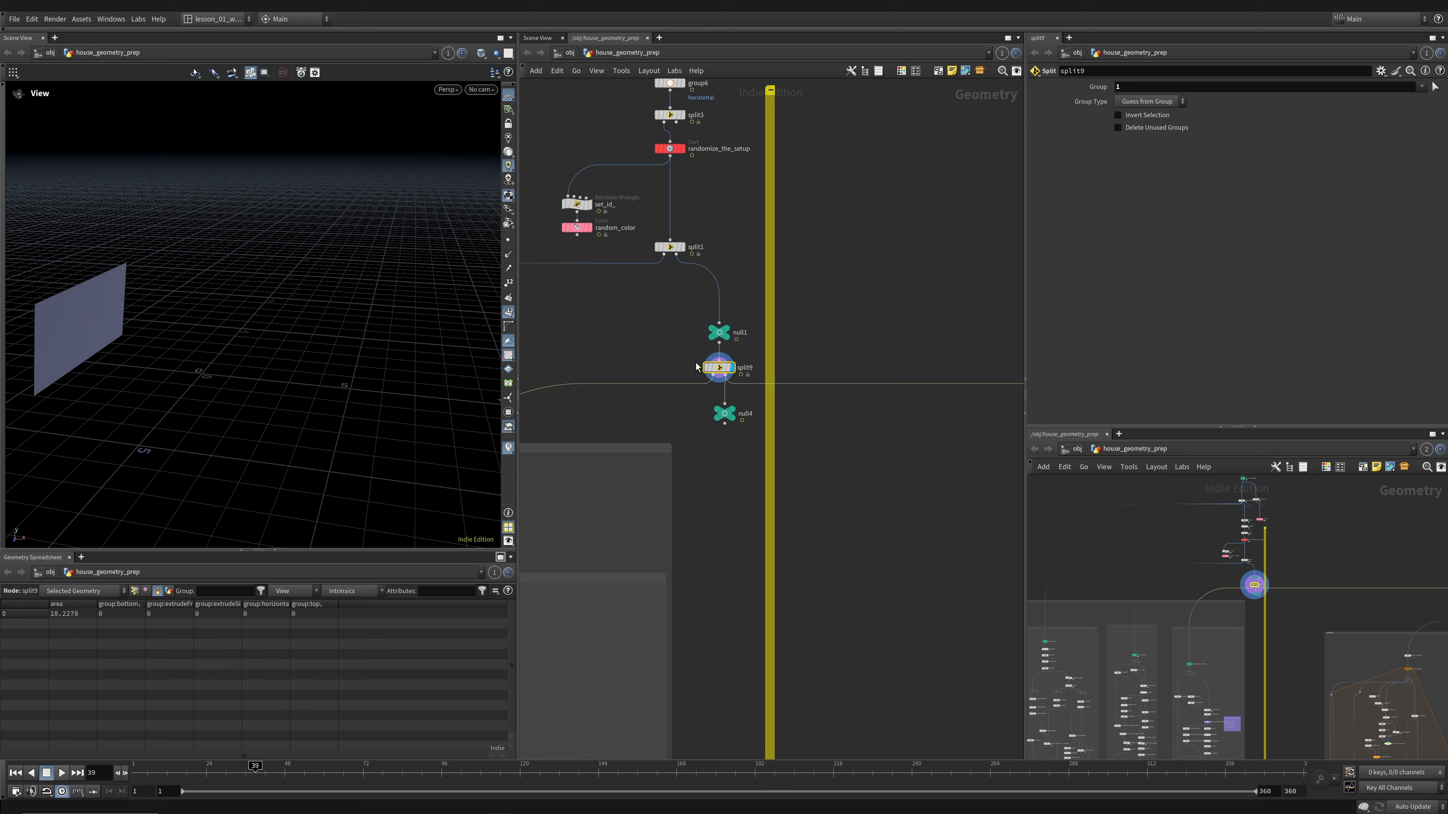
{"action": "left_click", "coordinate": [727, 329]}
{"action": "left_click", "coordinate": [719, 332]}
{"action": "left_click_drag", "start_coordinate": [285, 324], "coordinate": [290, 303]}
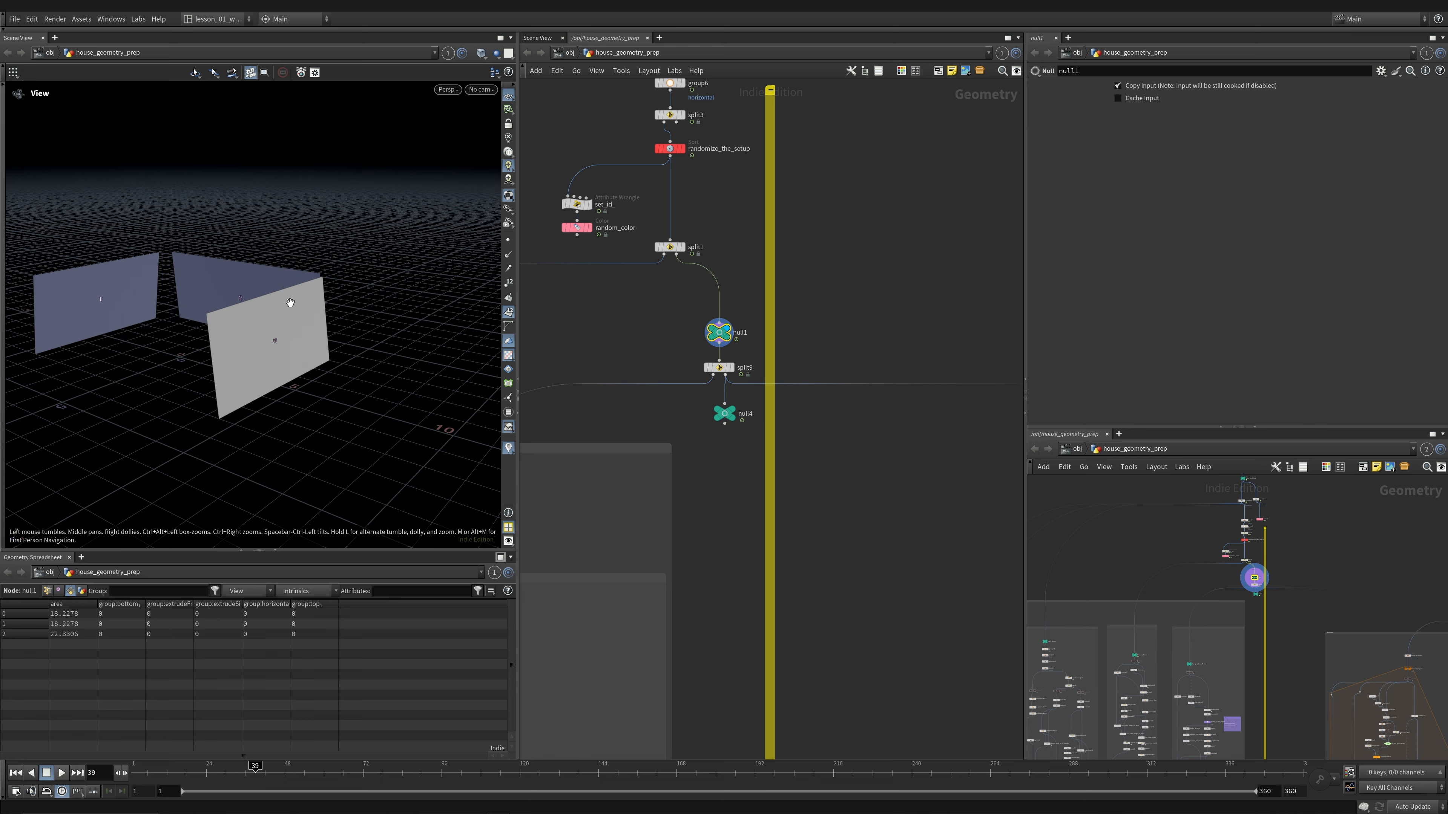
- Display the null4 node to examine the walls left after split9
{"action": "left_click", "coordinate": [735, 415]}
{"action": "left_click", "coordinate": [731, 419]}
{"action": "left_click", "coordinate": [727, 329]}
{"action": "left_click", "coordinate": [741, 398]}
- Follow the wire leading away from split9 to the Window_Prims node and inspect the neighbouring branches
{"action": "scroll", "coordinate": [761, 424], "scroll_direction": "down", "scroll_amount": 3}
{"action": "middle_click_drag", "start_coordinate": [963, 444], "coordinate": [811, 417]}
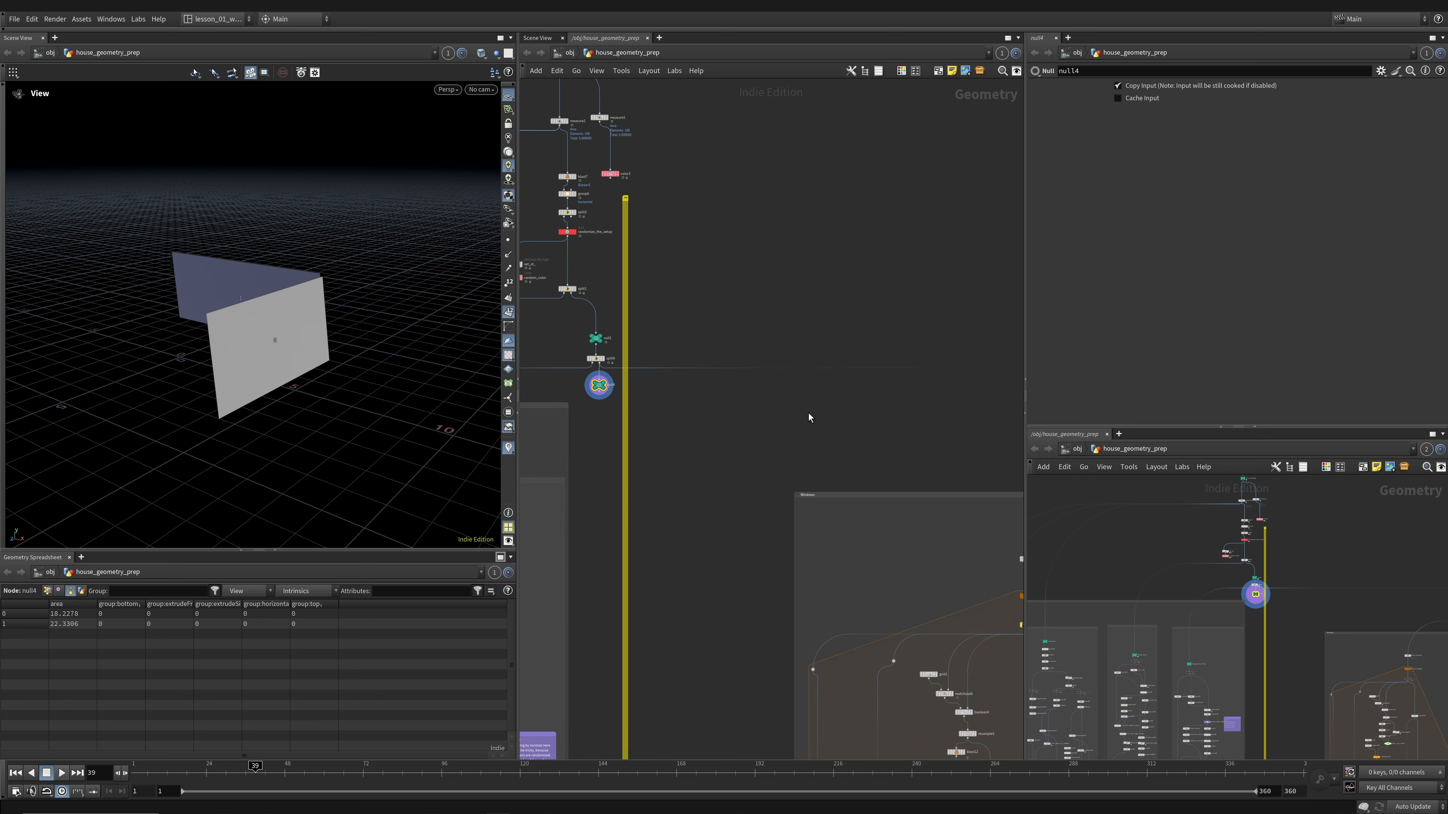
{"action": "scroll", "coordinate": [855, 415], "scroll_direction": "down", "scroll_amount": 1}
{"action": "middle_click_drag", "start_coordinate": [966, 410], "coordinate": [664, 367]}
{"action": "middle_click_drag", "start_coordinate": [995, 375], "coordinate": [527, 364]}
{"action": "scroll", "coordinate": [727, 357], "scroll_direction": "up", "scroll_amount": 4}
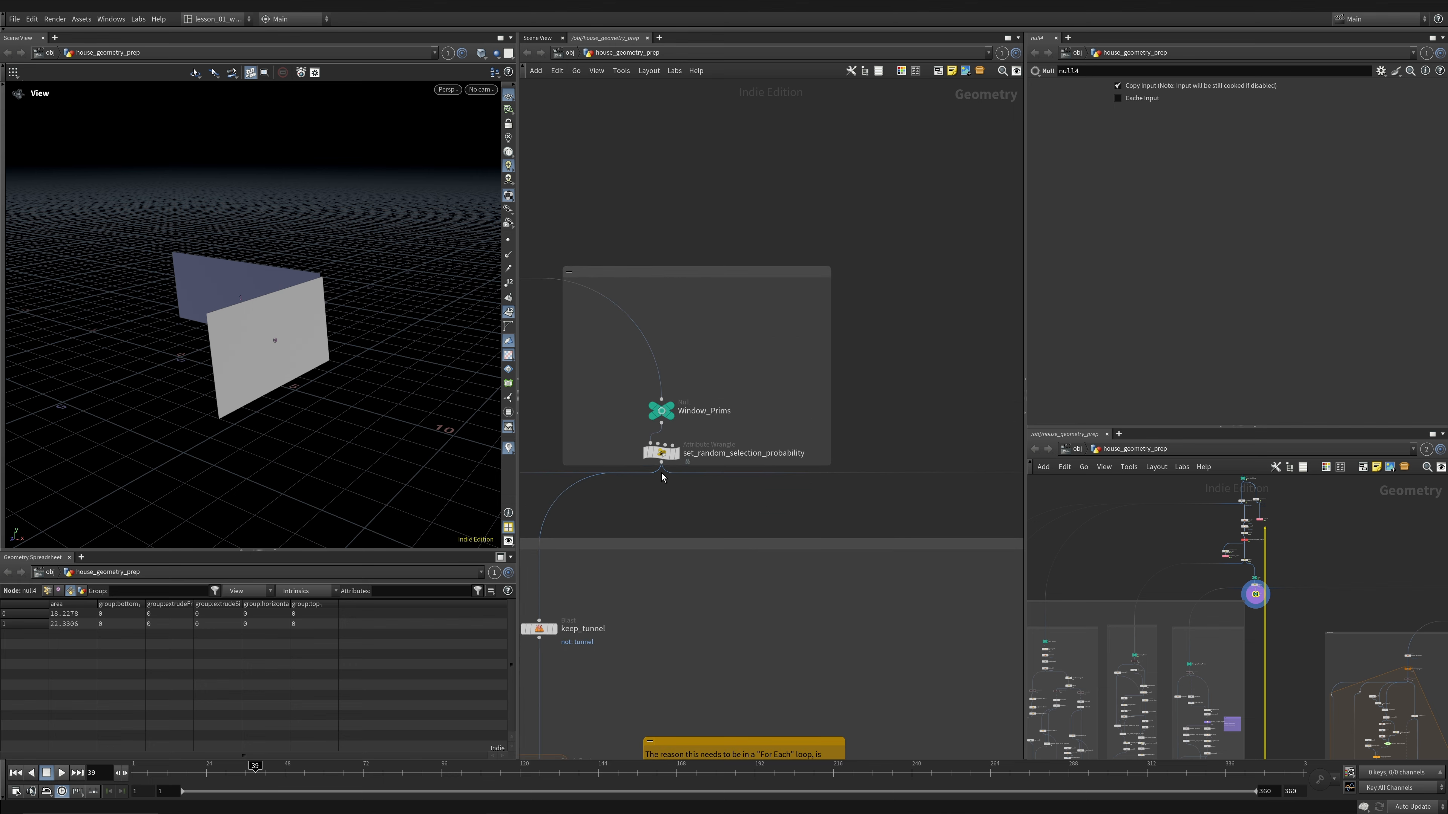
{"action": "scroll", "coordinate": [681, 406], "scroll_direction": "down", "scroll_amount": 6}
{"action": "middle_click_drag", "start_coordinate": [685, 453], "coordinate": [855, 339]}
{"action": "scroll", "coordinate": [778, 366], "scroll_direction": "down", "scroll_amount": 3}
{"action": "middle_click_drag", "start_coordinate": [629, 394], "coordinate": [799, 345]}
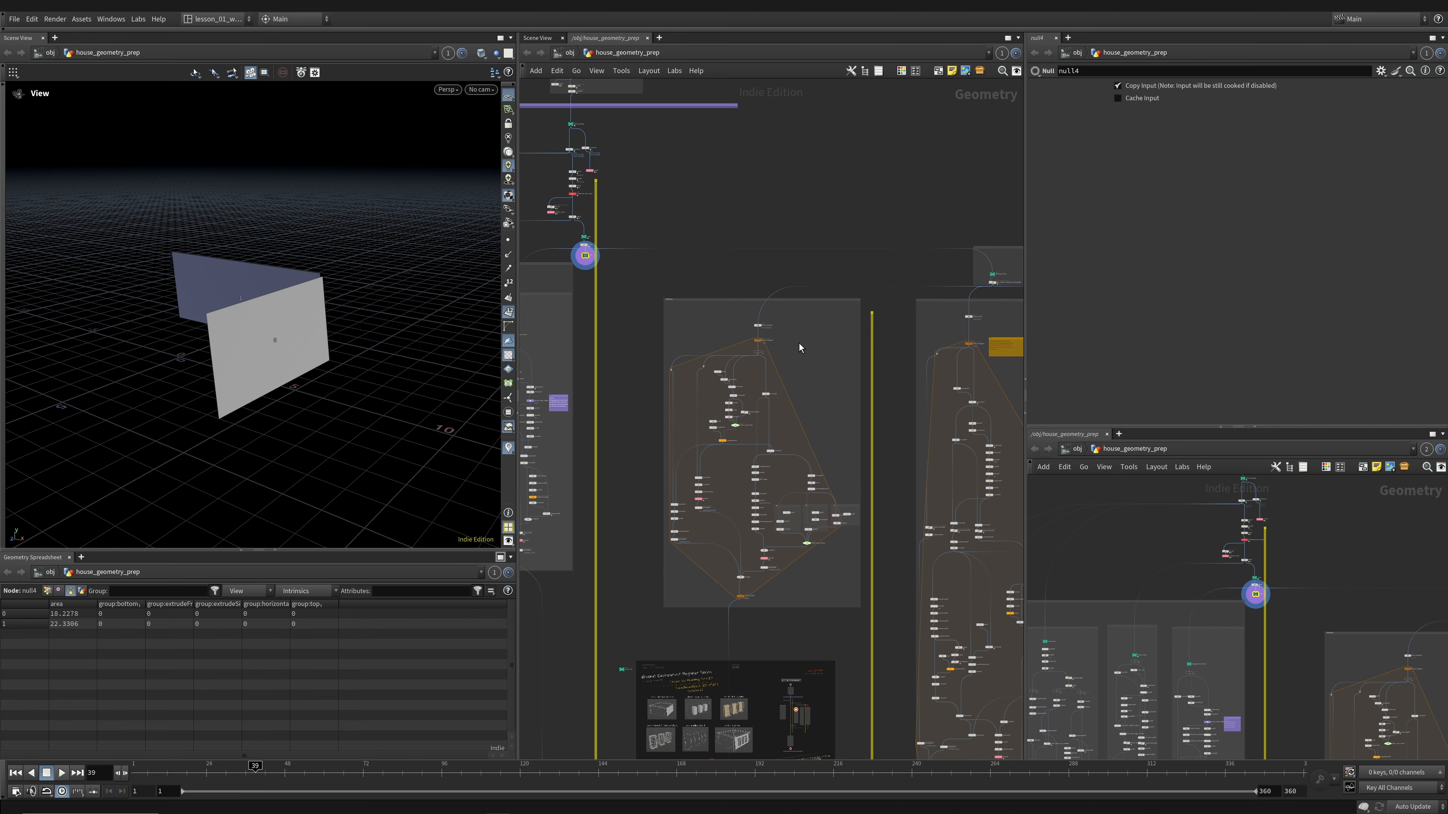
- Inspect the start of the windows network and the tunnel network's keep_tunnel node, loop and explanatory note
{"action": "scroll", "coordinate": [749, 335], "scroll_direction": "up", "scroll_amount": 6}
{"action": "scroll", "coordinate": [622, 285], "scroll_direction": "down", "scroll_amount": 1}
{"action": "middle_click_drag", "start_coordinate": [611, 281], "coordinate": [718, 343]}
{"action": "scroll", "coordinate": [640, 301], "scroll_direction": "up", "scroll_amount": 3}
{"action": "scroll", "coordinate": [582, 359], "scroll_direction": "down", "scroll_amount": 3}
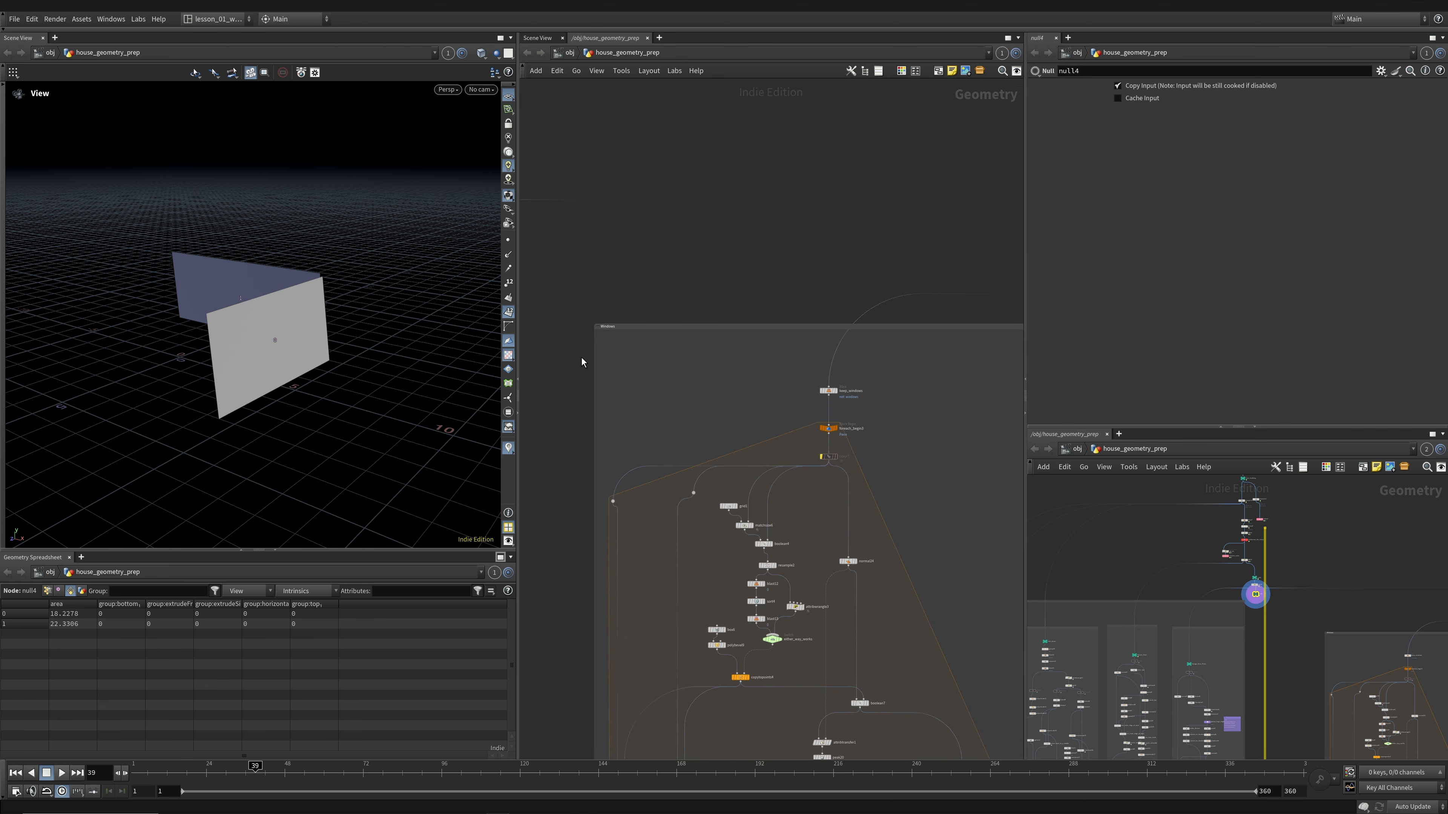
{"action": "scroll", "coordinate": [582, 362], "scroll_direction": "down", "scroll_amount": 2}
{"action": "middle_click_drag", "start_coordinate": [978, 386], "coordinate": [643, 388]}
{"action": "scroll", "coordinate": [764, 337], "scroll_direction": "up", "scroll_amount": 4}
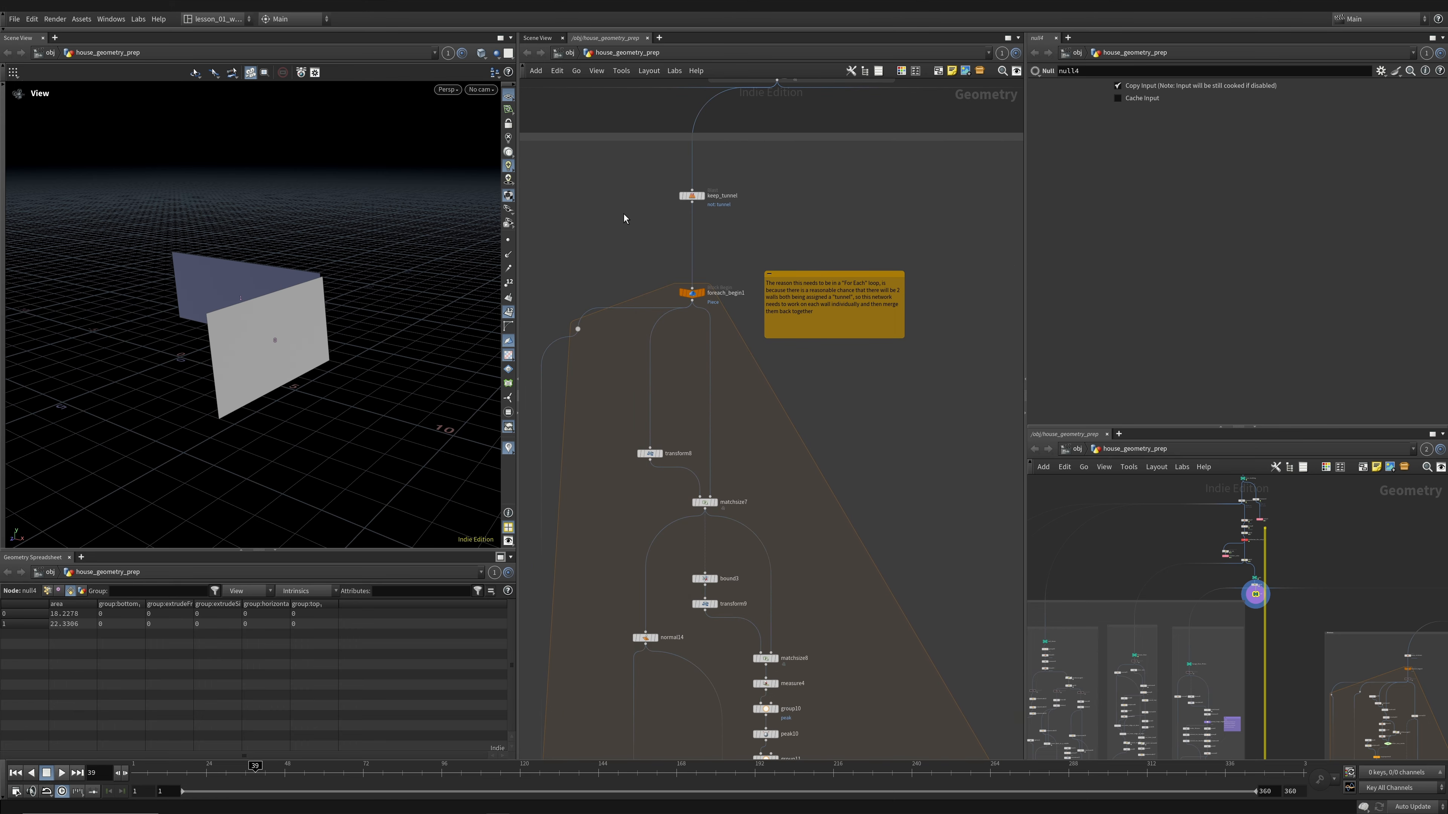
- Examine the end of the tunnel loop and the Lesson 11 garage roadmap below it
{"action": "scroll", "coordinate": [799, 203], "scroll_direction": "down", "scroll_amount": 6}
{"action": "middle_click_drag", "start_coordinate": [664, 698], "coordinate": [687, 214]}
{"action": "scroll", "coordinate": [706, 496], "scroll_direction": "up", "scroll_amount": 7}
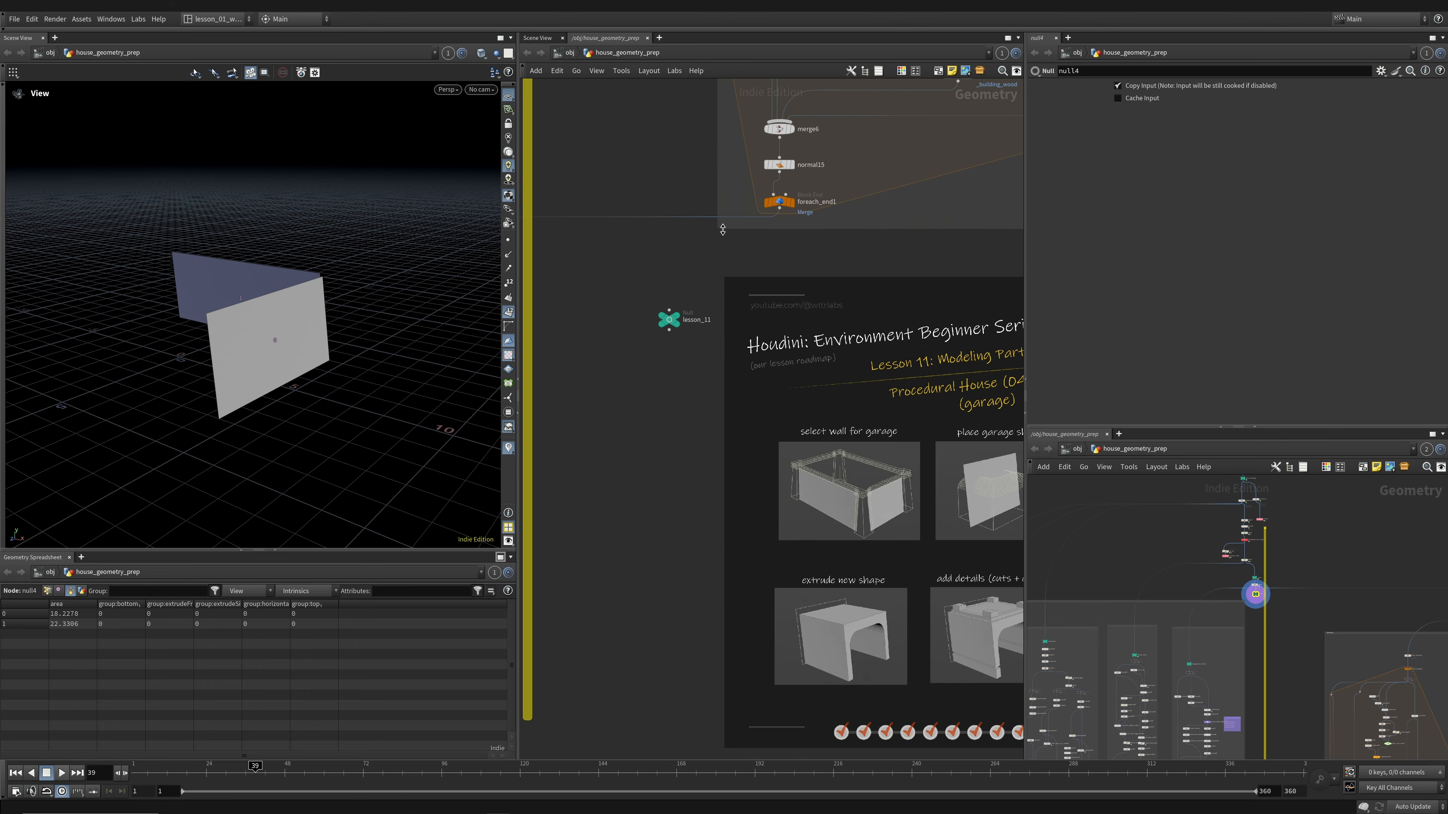
{"action": "scroll", "coordinate": [665, 311], "scroll_direction": "down", "scroll_amount": 4}
{"action": "middle_click_drag", "start_coordinate": [774, 459], "coordinate": [626, 539]}
{"action": "scroll", "coordinate": [717, 541], "scroll_direction": "down", "scroll_amount": 5}
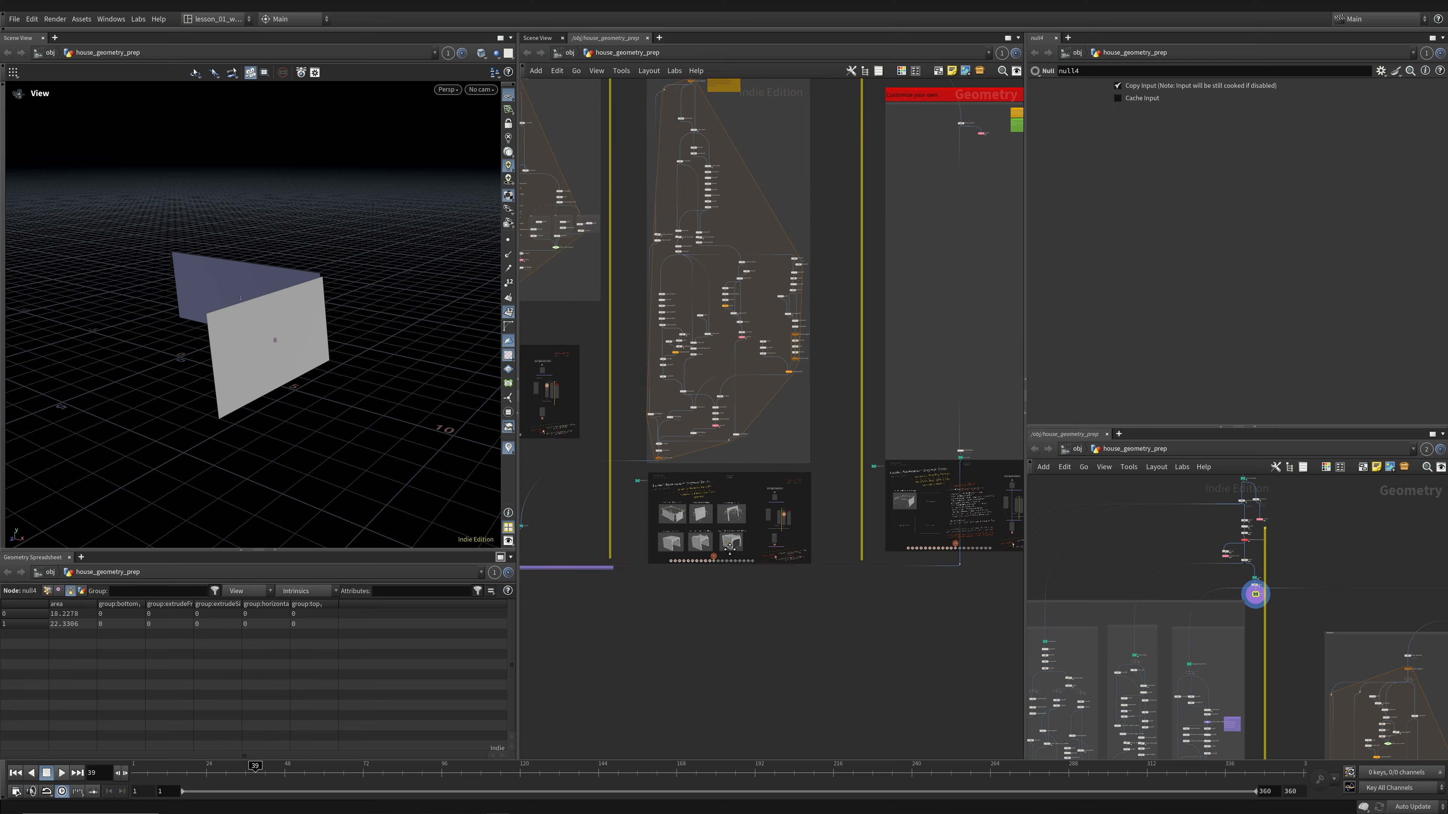
- Examine the custom challenge network and its Lesson 12 roadmap with potential ideas
{"action": "middle_click_drag", "start_coordinate": [730, 549], "coordinate": [654, 654]}
{"action": "scroll", "coordinate": [958, 212], "scroll_direction": "up", "scroll_amount": 5}
{"action": "middle_click_drag", "start_coordinate": [761, 363], "coordinate": [708, 171]}
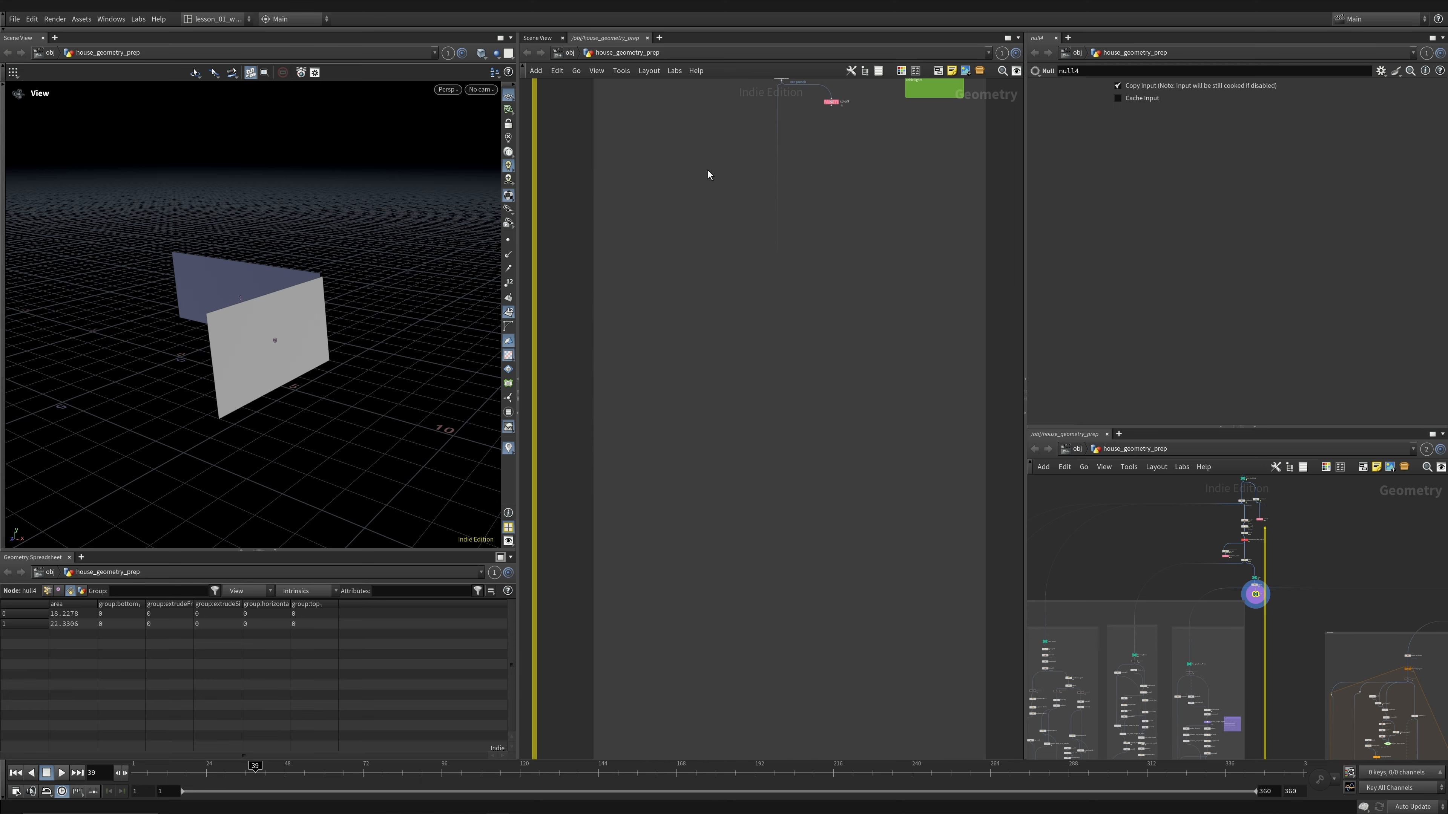
{"action": "scroll", "coordinate": [700, 245], "scroll_direction": "down", "scroll_amount": 4}
{"action": "middle_click_drag", "start_coordinate": [843, 695], "coordinate": [885, 586]}
{"action": "scroll", "coordinate": [783, 604], "scroll_direction": "up", "scroll_amount": 7}
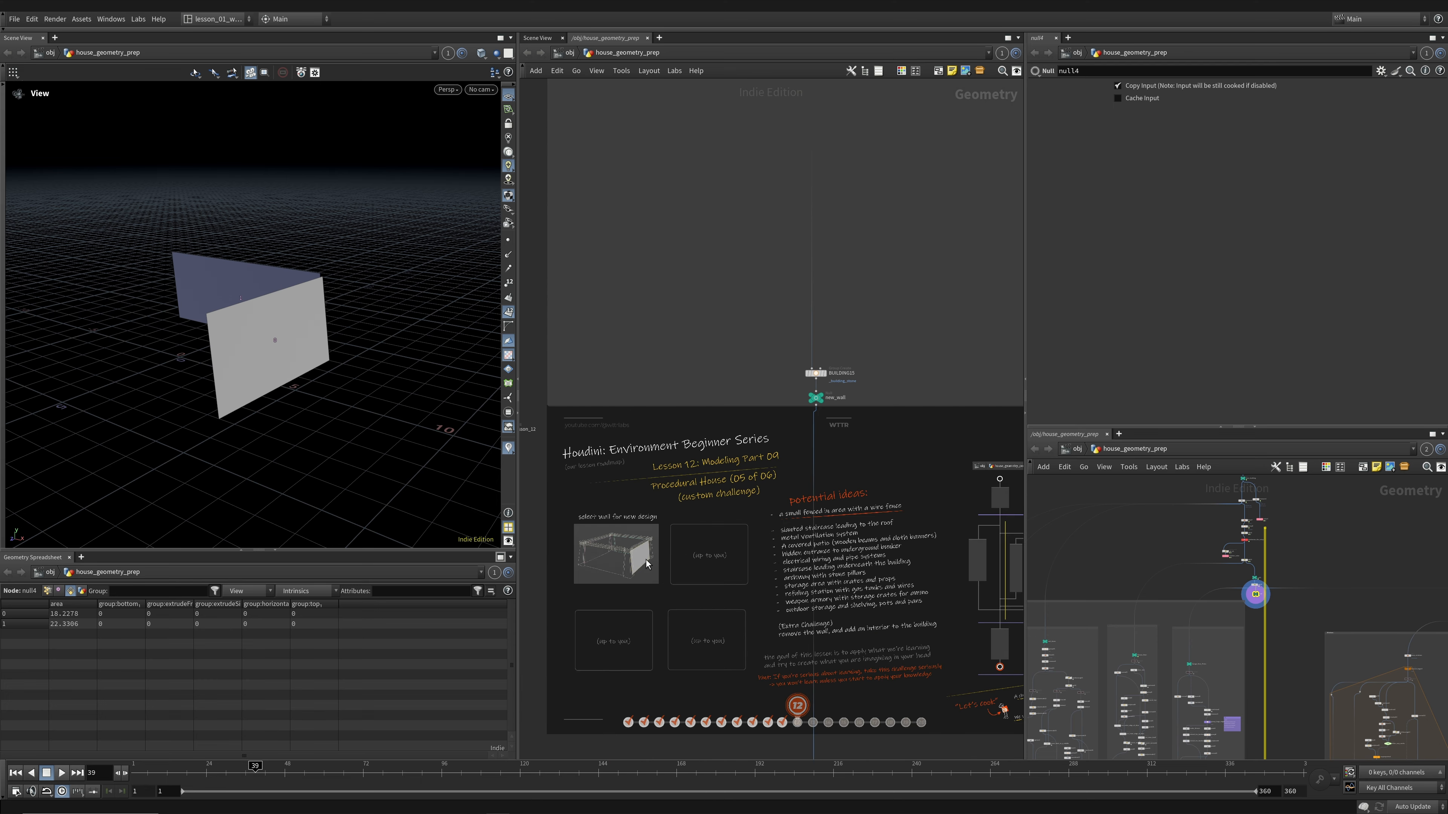
- Review the overall house network and return to the wall-splitting nodes around null4
{"action": "scroll", "coordinate": [805, 535], "scroll_direction": "down", "scroll_amount": 5}
{"action": "scroll", "coordinate": [720, 315], "scroll_direction": "down", "scroll_amount": 5}
{"action": "middle_click_drag", "start_coordinate": [570, 129], "coordinate": [892, 305]}
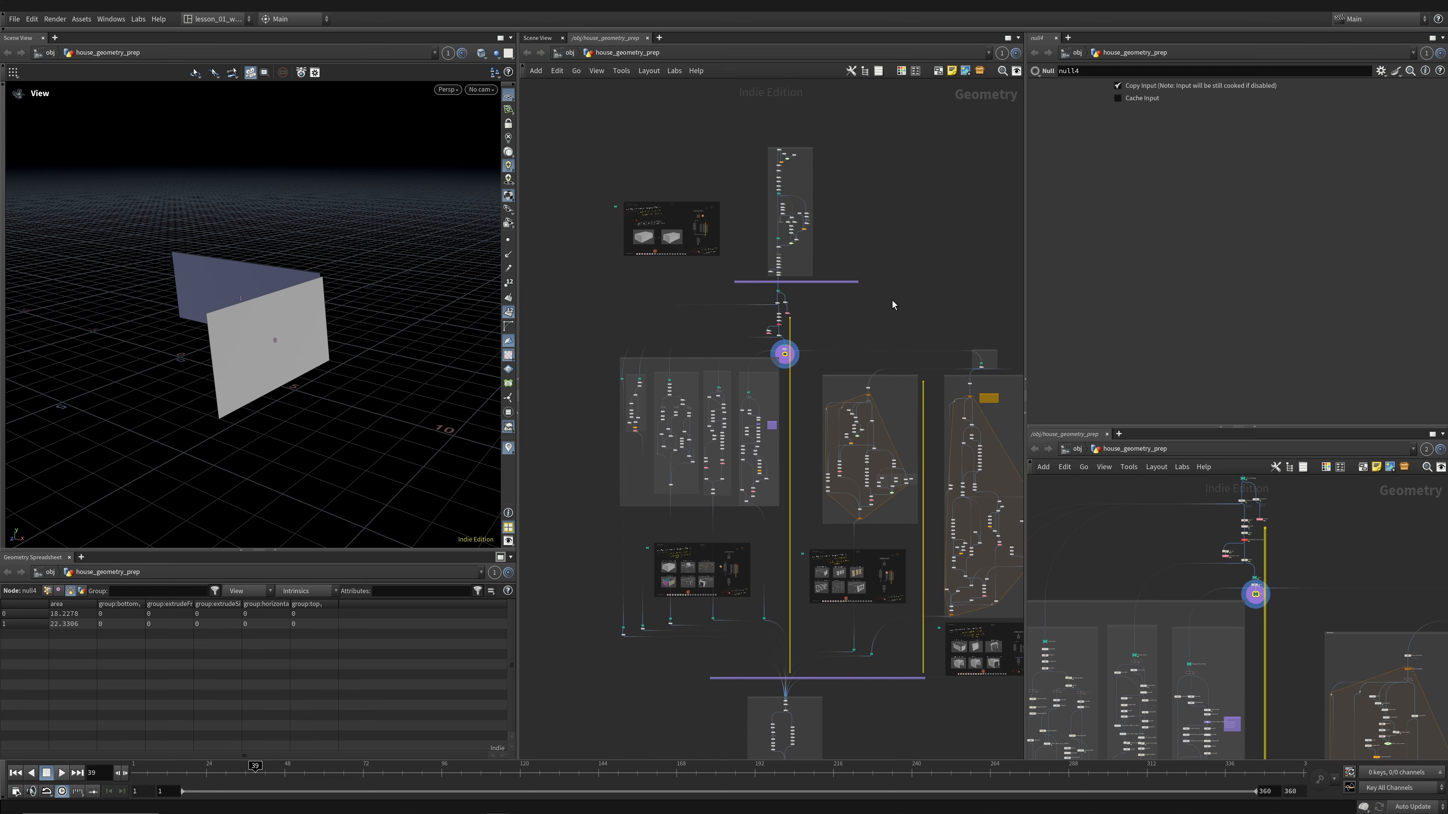
{"action": "scroll", "coordinate": [791, 354], "scroll_direction": "up", "scroll_amount": 7}
{"action": "middle_click_drag", "start_coordinate": [696, 331], "coordinate": [729, 379]}
{"action": "left_click_drag", "start_coordinate": [243, 318], "coordinate": [248, 319]}
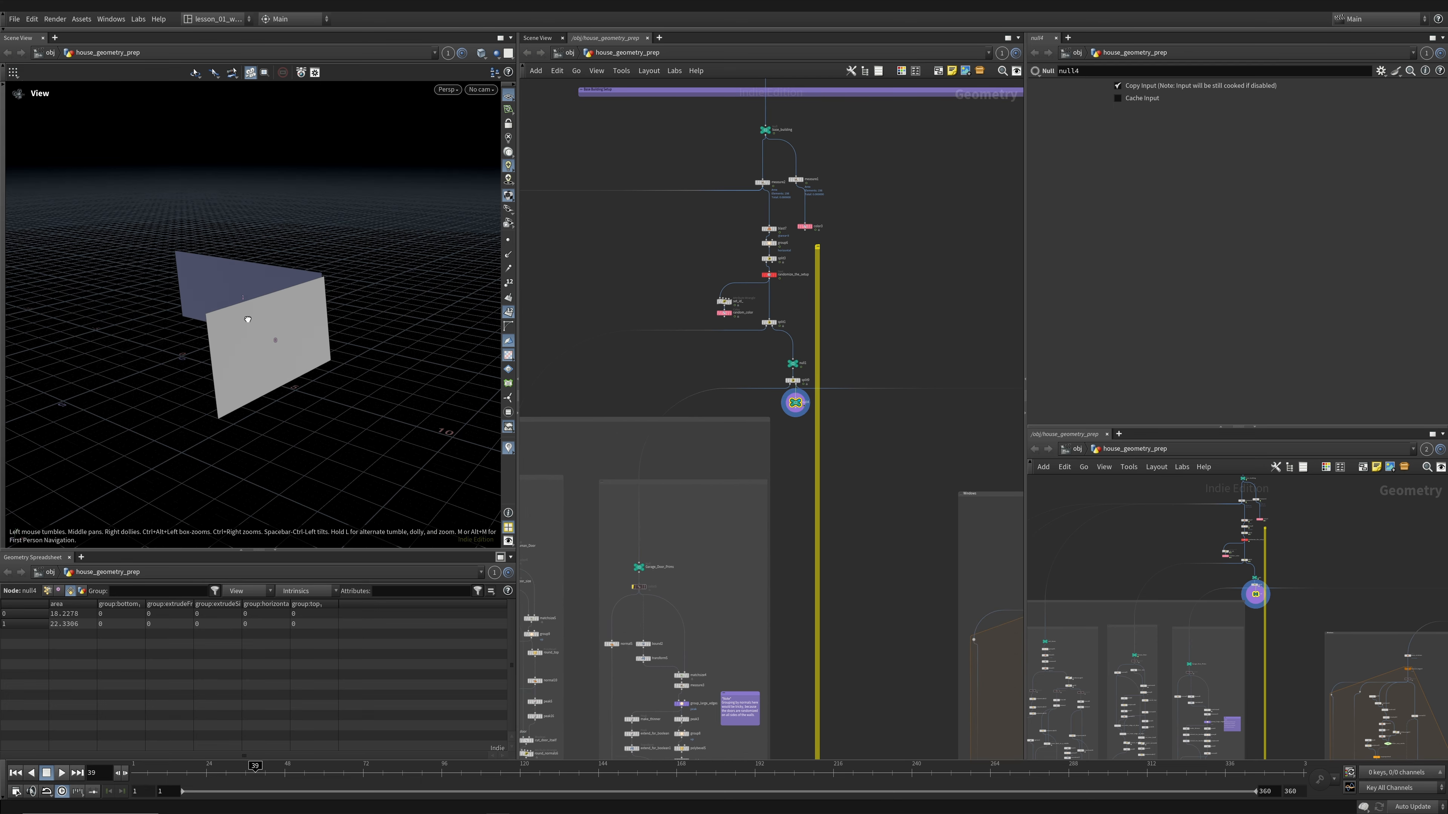
- Display the randomize_the_setup node, examine its walls in the viewport, and save the scene file
{"action": "scroll", "coordinate": [720, 369], "scroll_direction": "up", "scroll_amount": 2}
{"action": "left_click", "coordinate": [778, 313]}
{"action": "left_click", "coordinate": [774, 260]}
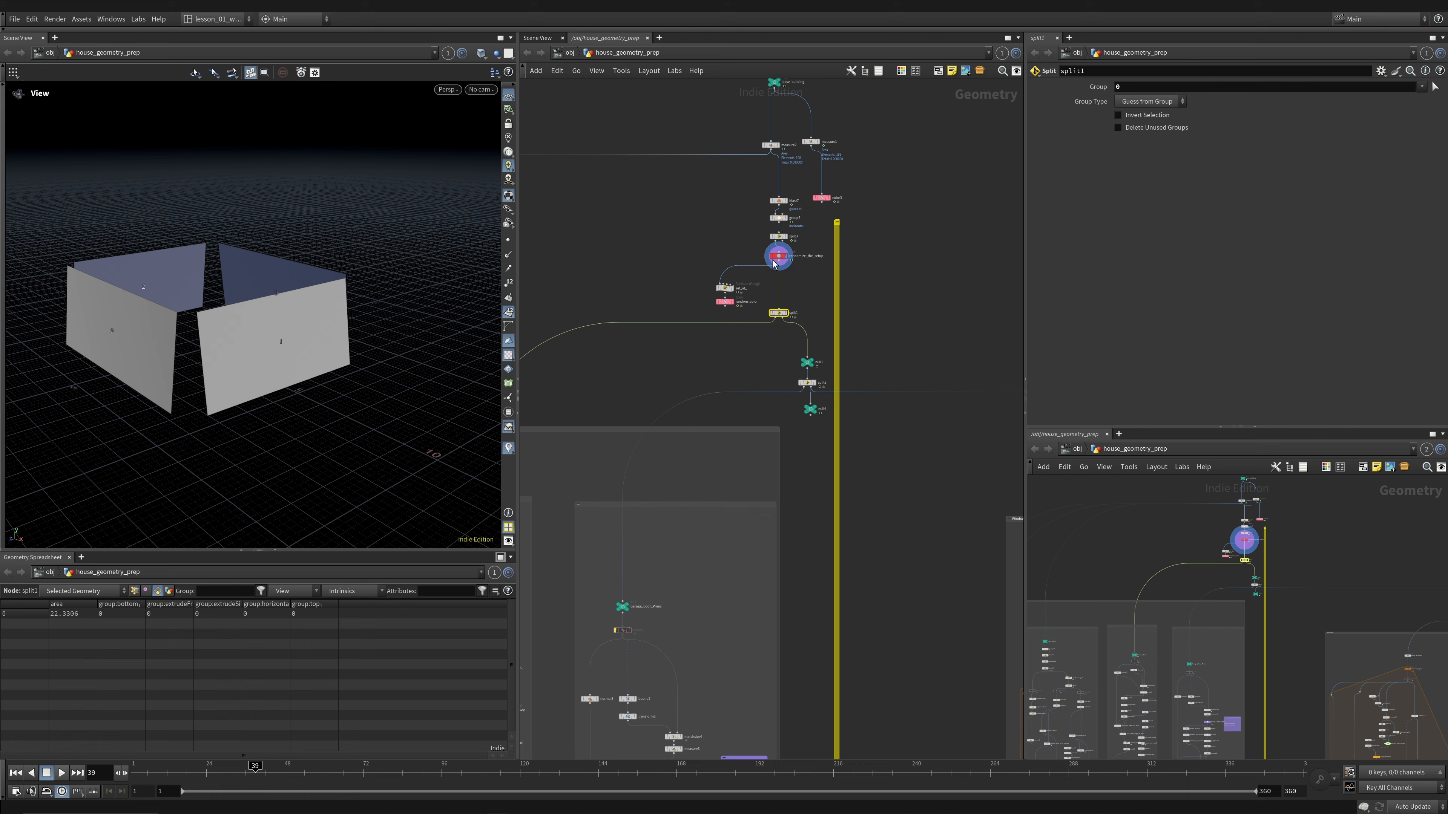
{"action": "left_click", "coordinate": [775, 259]}
{"action": "key", "text": "shift+w"}
{"action": "key", "text": "shift+w"}
{"action": "middle_click_drag", "start_coordinate": [216, 336], "coordinate": [264, 358]}
{"action": "left_click_drag", "start_coordinate": [202, 394], "coordinate": [207, 382]}
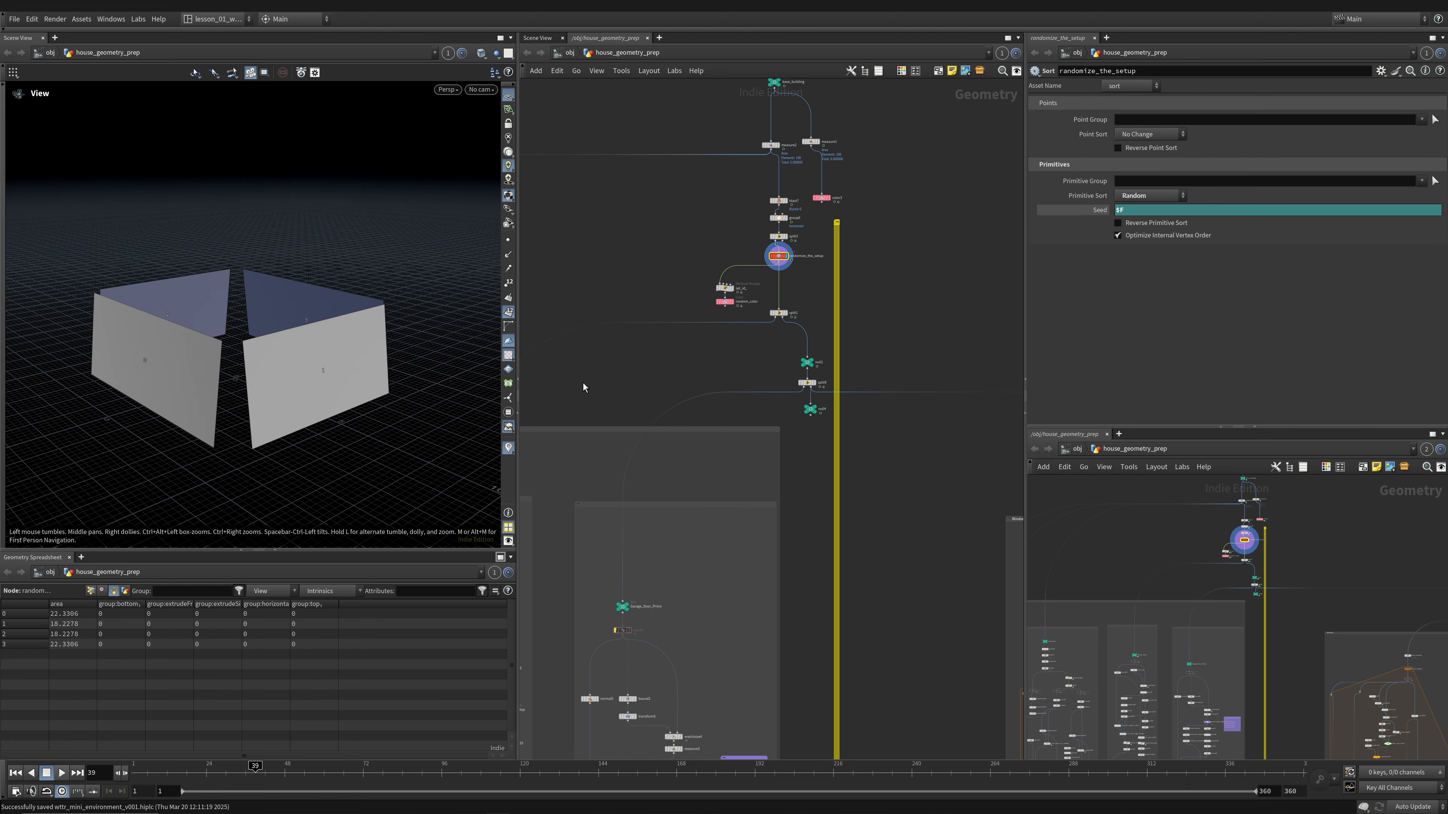
- Inspect the framed group of detail networks below the wall setup, from the wooden framing to the garage door branch
{"action": "scroll", "coordinate": [585, 388], "scroll_direction": "down", "scroll_amount": 3}
{"action": "middle_click_drag", "start_coordinate": [585, 388], "coordinate": [860, 367]}
{"action": "middle_click_drag", "start_coordinate": [529, 411], "coordinate": [841, 373]}
{"action": "scroll", "coordinate": [663, 399], "scroll_direction": "up", "scroll_amount": 2}
{"action": "scroll", "coordinate": [663, 403], "scroll_direction": "up", "scroll_amount": 1}
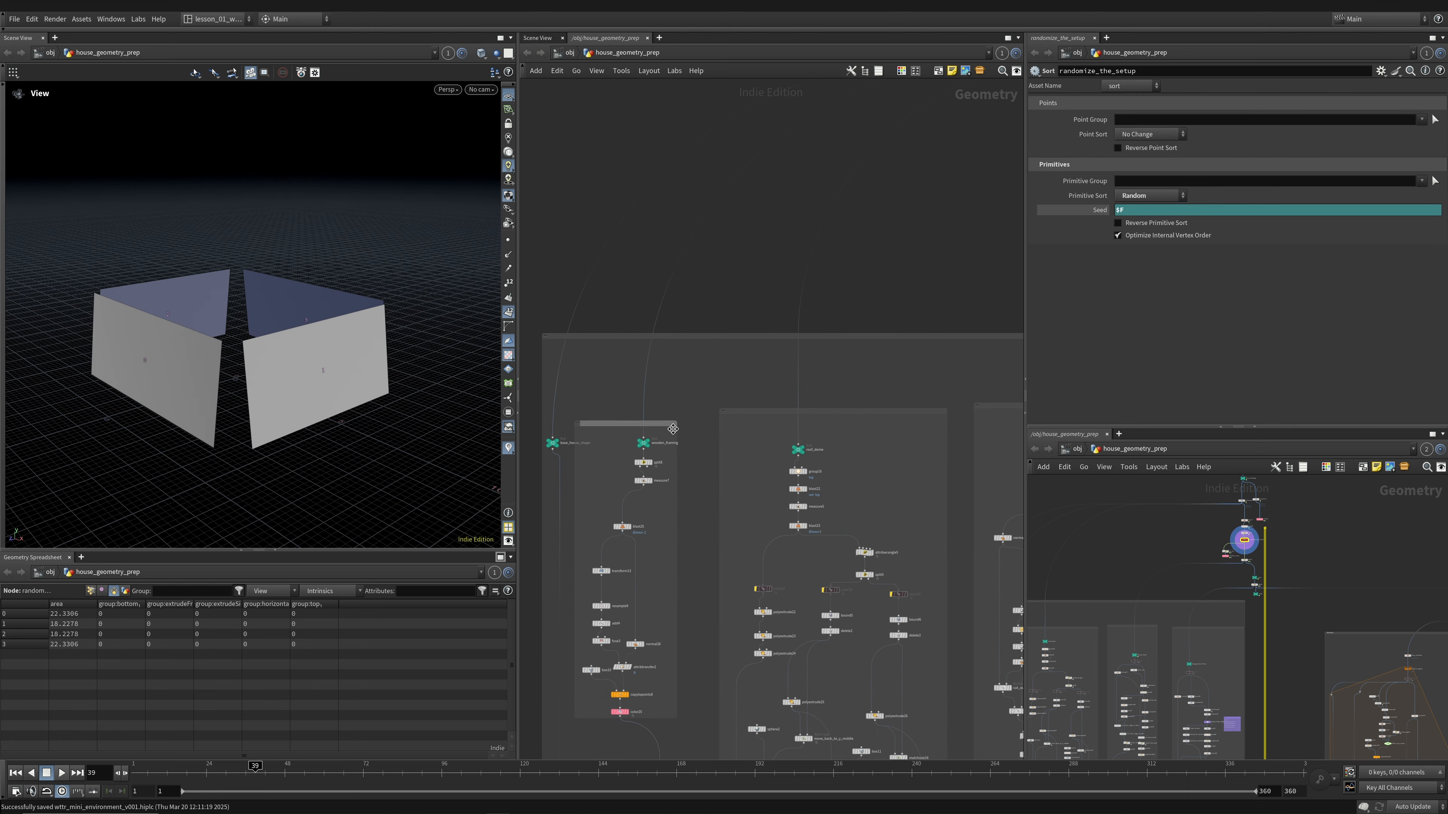
{"action": "middle_click_drag", "start_coordinate": [664, 423], "coordinate": [615, 311]}
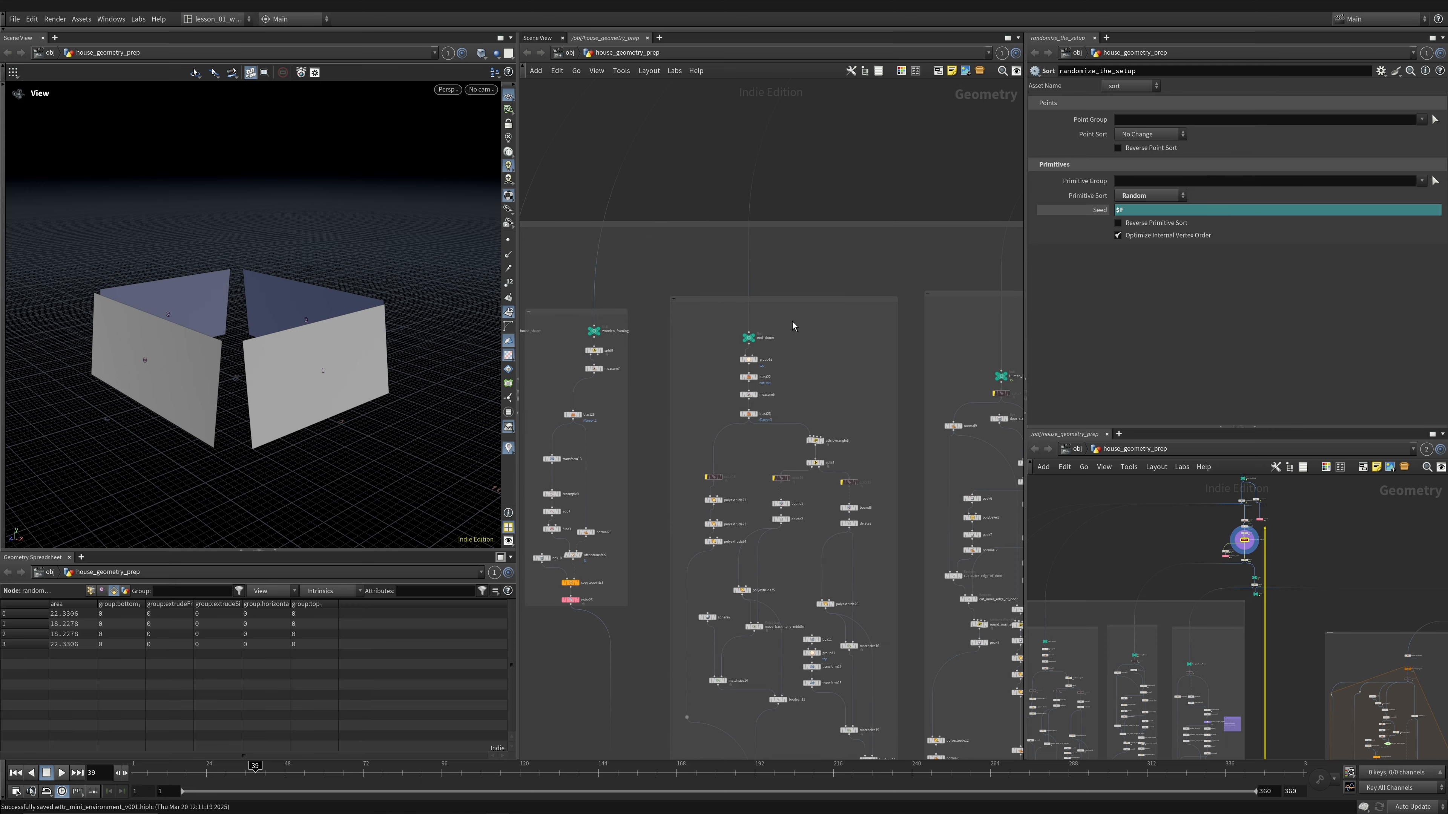
{"action": "middle_click_drag", "start_coordinate": [792, 324], "coordinate": [698, 253]}
{"action": "middle_click_drag", "start_coordinate": [875, 304], "coordinate": [686, 283]}
{"action": "middle_click_drag", "start_coordinate": [877, 244], "coordinate": [818, 247]}
{"action": "scroll", "coordinate": [803, 355], "scroll_direction": "down", "scroll_amount": 5}
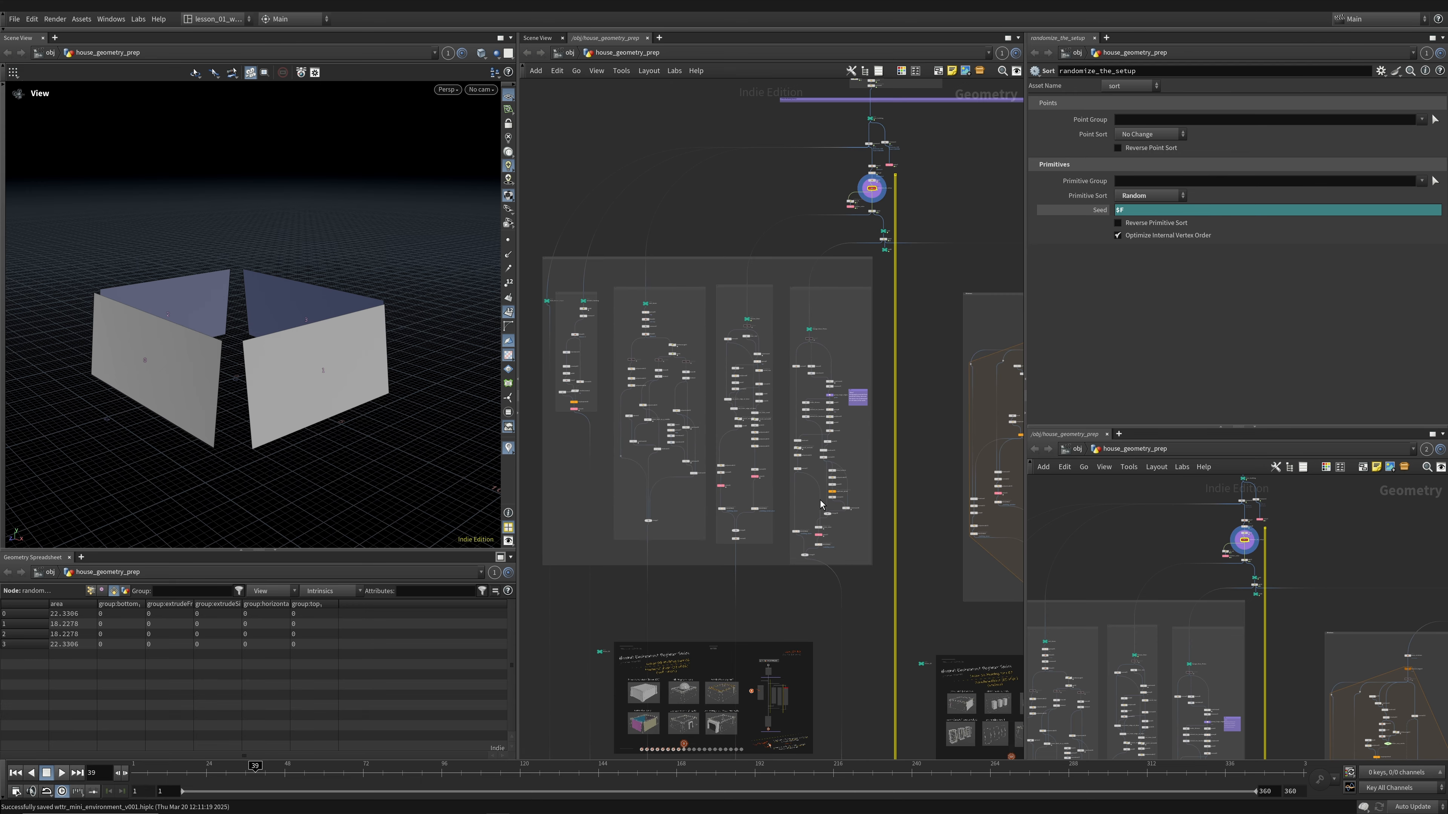
- Examine the house roadmap image below the detail networks and return to the randomize_the_setup area
{"action": "middle_click_drag", "start_coordinate": [697, 624], "coordinate": [686, 461]}
{"action": "scroll", "coordinate": [686, 460], "scroll_direction": "up", "scroll_amount": 2}
{"action": "scroll", "coordinate": [686, 461], "scroll_direction": "up", "scroll_amount": 1}
{"action": "scroll", "coordinate": [685, 403], "scroll_direction": "down", "scroll_amount": 1}
{"action": "scroll", "coordinate": [647, 551], "scroll_direction": "up", "scroll_amount": 1}
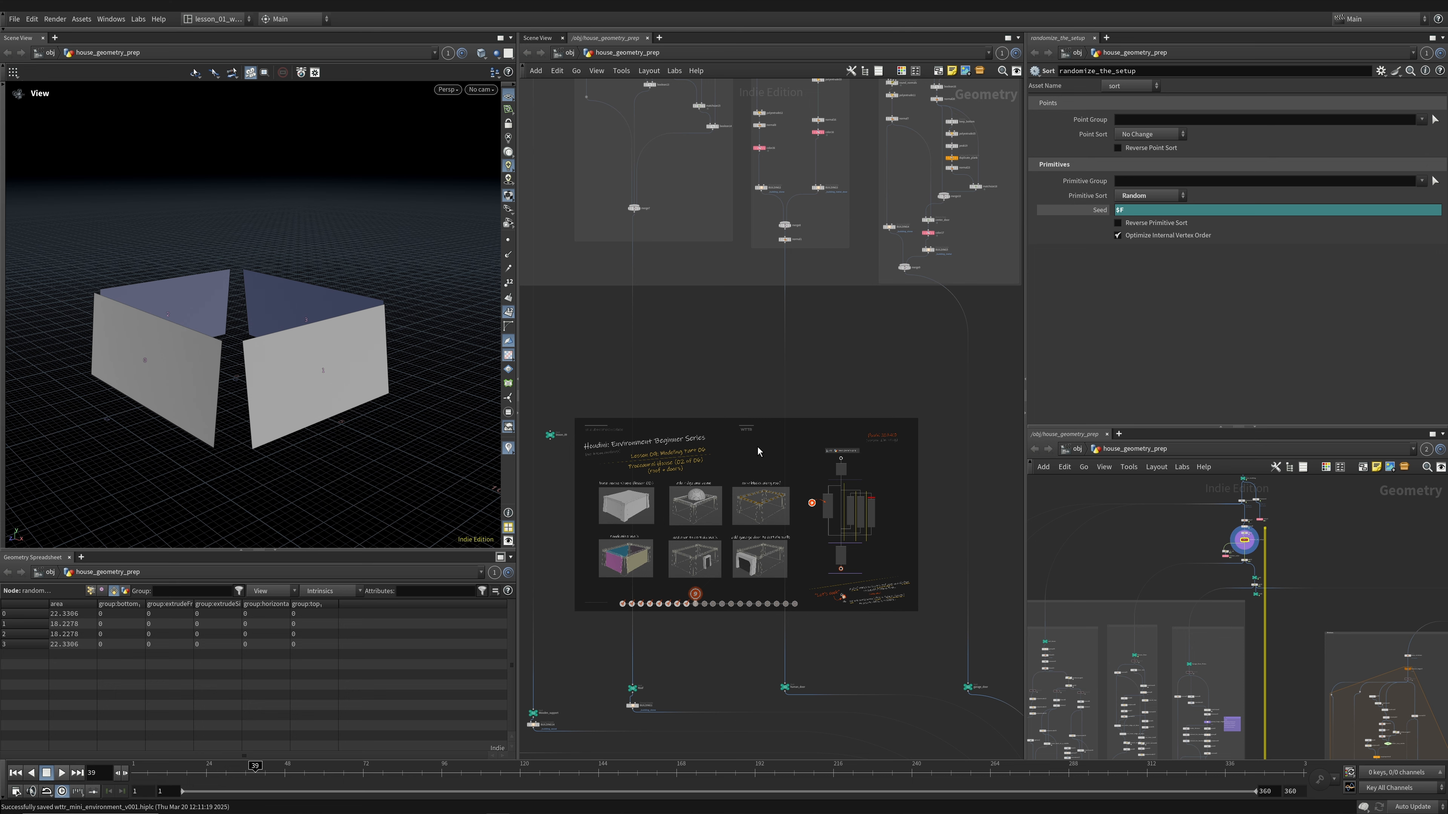
{"action": "scroll", "coordinate": [741, 392], "scroll_direction": "down", "scroll_amount": 4}
{"action": "middle_click_drag", "start_coordinate": [798, 245], "coordinate": [723, 388]}
{"action": "middle_click_drag", "start_coordinate": [861, 179], "coordinate": [784, 464]}
{"action": "scroll", "coordinate": [786, 273], "scroll_direction": "up", "scroll_amount": 2}
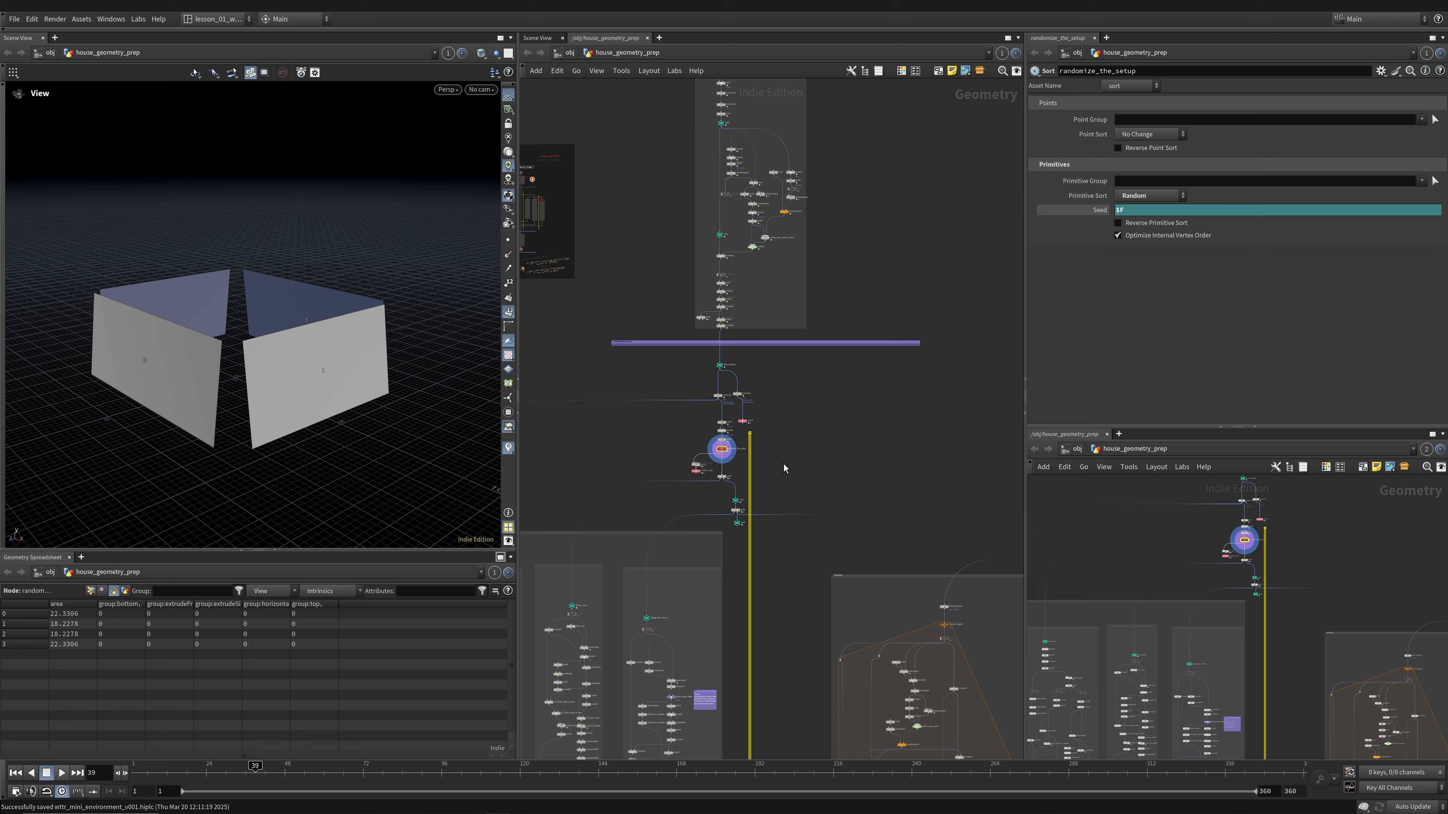